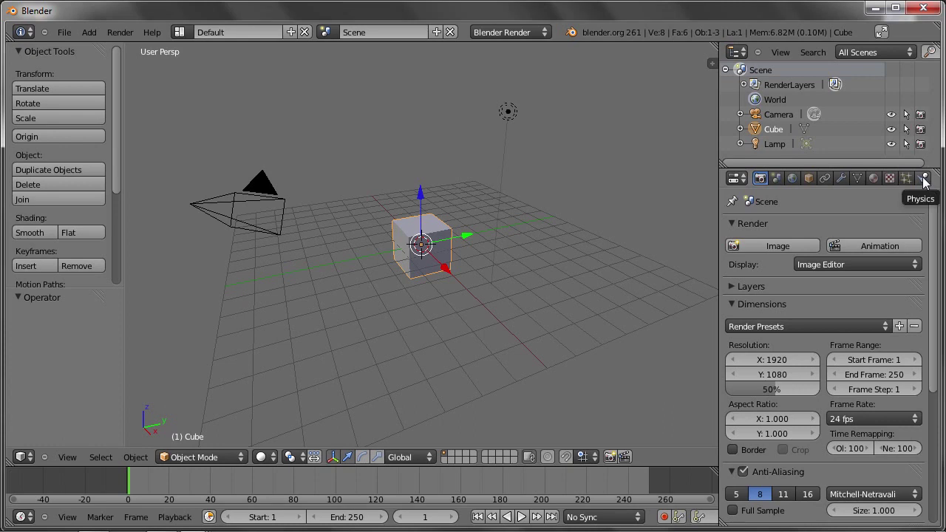
# Step: Add a particle system to the cube: 1000 particles, frames 1–200, lifetime 50
pyautogui.click(924, 180)
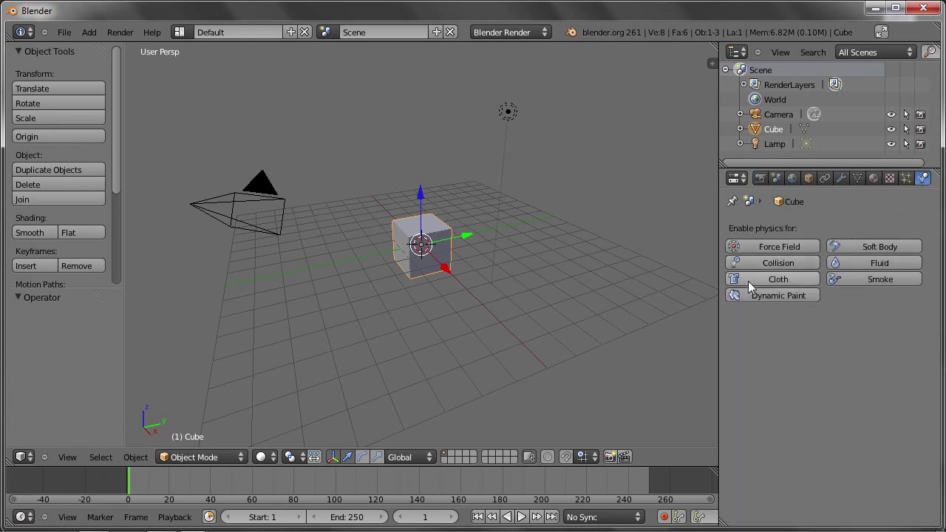
pyautogui.click(906, 180)
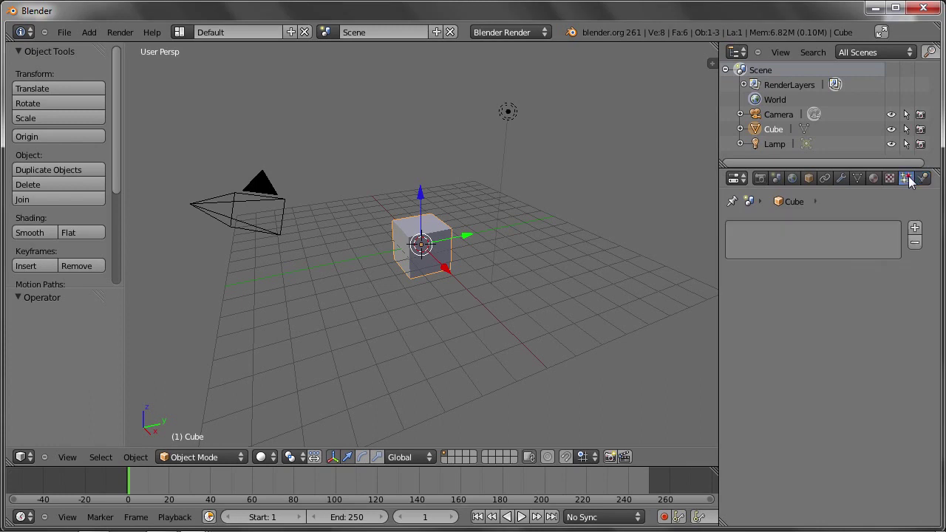
pyautogui.click(917, 228)
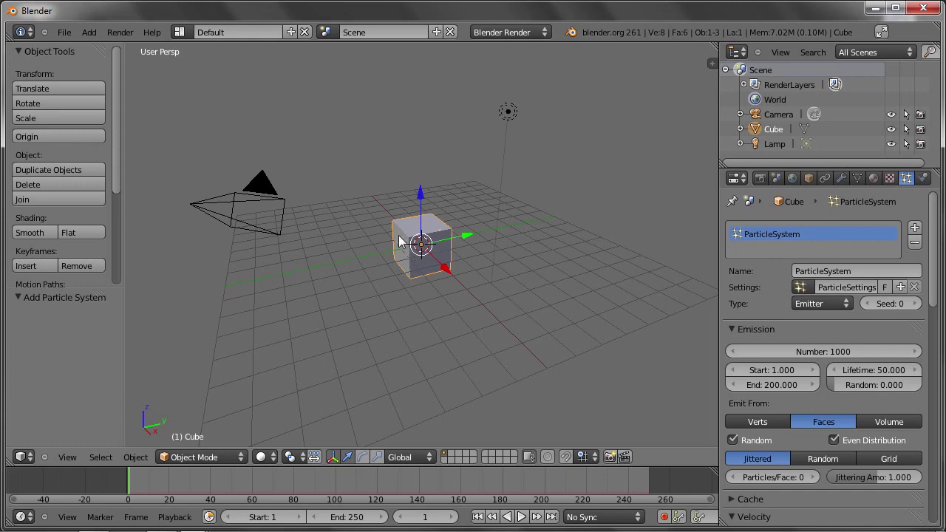
# Step: Play and stop the animation twice to preview the cube's falling particles
pyautogui.click(522, 516)
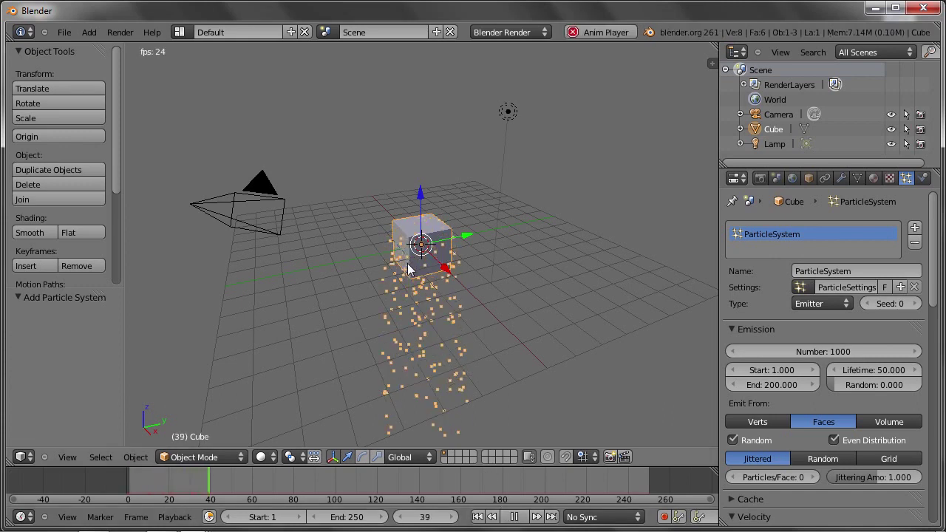
pyautogui.moveTo(400, 252)
pyautogui.mouseDown(button='middle')
pyautogui.moveTo(359, 289)
pyautogui.moveTo(530, 200)
pyautogui.moveTo(496, 283)
pyautogui.mouseUp(button='middle')
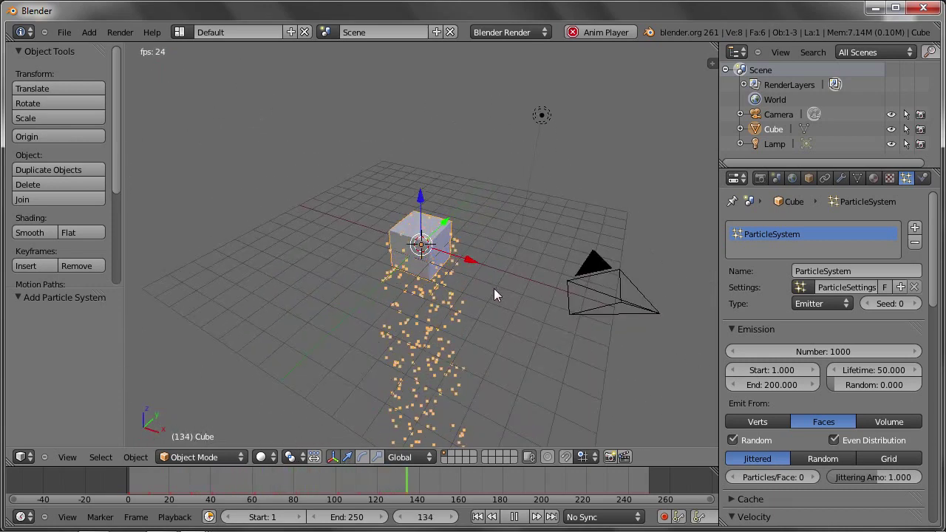
pyautogui.press('Escape')
pyautogui.moveTo(444, 282)
pyautogui.mouseDown(button='middle')
pyautogui.moveTo(343, 255)
pyautogui.moveTo(411, 270)
pyautogui.moveTo(549, 326)
pyautogui.moveTo(359, 292)
pyautogui.mouseUp(button='middle')
pyautogui.hotkey('alt', 'a')
pyautogui.press('Escape')
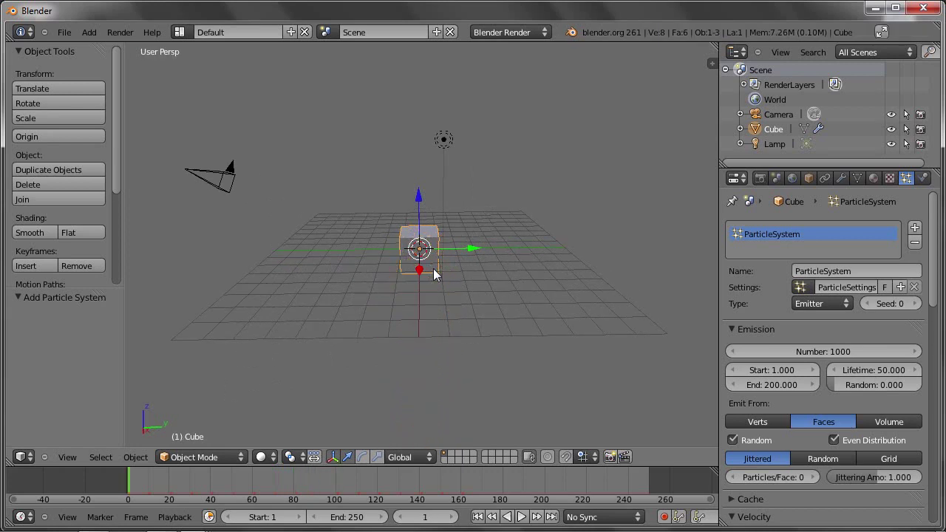
# Step: Move the emitting cube straight up to about 7.6 on Z
pyautogui.moveTo(454, 254); pyautogui.dragTo(423, 201, button='middle')
pyautogui.moveTo(424, 201); pyautogui.dragTo(411, 59)
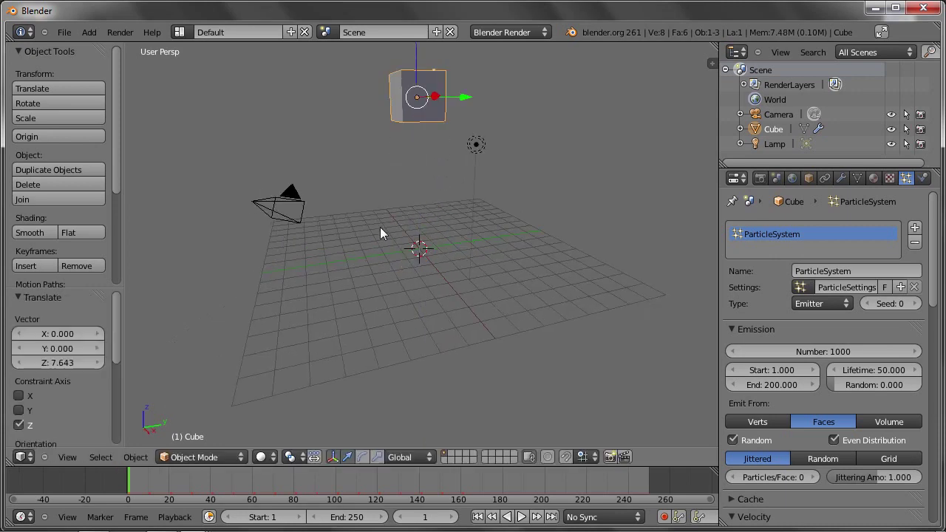
pyautogui.hotkey('shift', 'a')
# Step: Add a plane at the origin and scale it 20 times as a floor
pyautogui.click(460, 248)
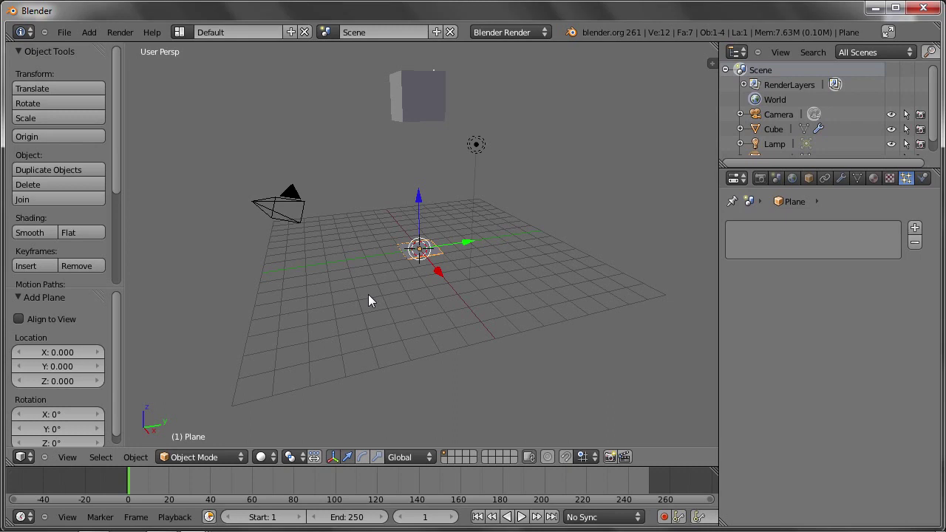
pyautogui.press('s')
pyautogui.press('2')
pyautogui.press('0')
pyautogui.press('Return')
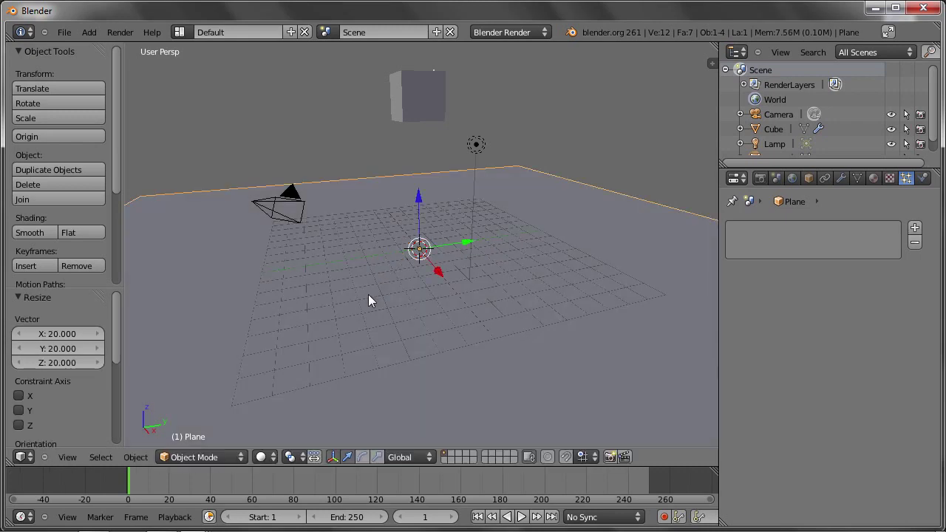
# Step: Preview the animation to watch particles fall past the new floor
pyautogui.moveTo(366, 233)
pyautogui.mouseDown(button='middle')
pyautogui.moveTo(402, 222)
pyautogui.moveTo(386, 223)
pyautogui.mouseUp(button='middle')
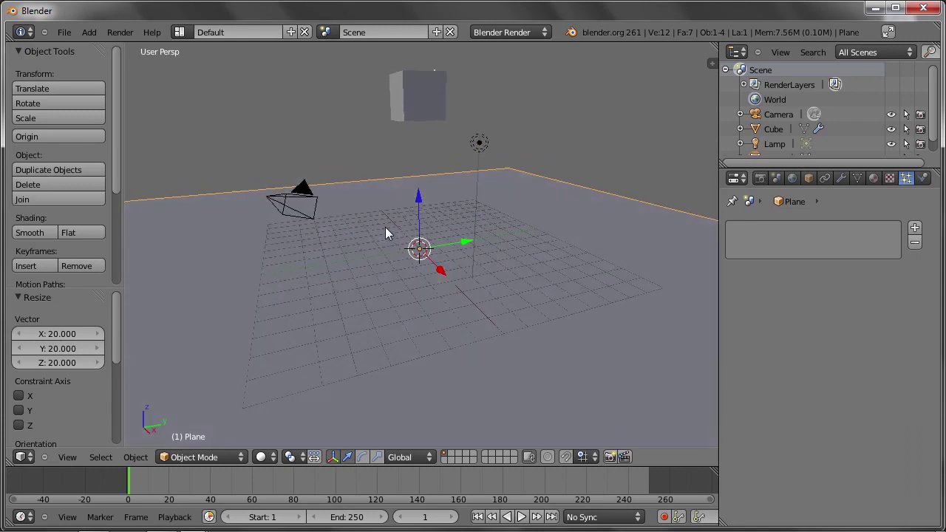
pyautogui.hotkey('alt', 'a')
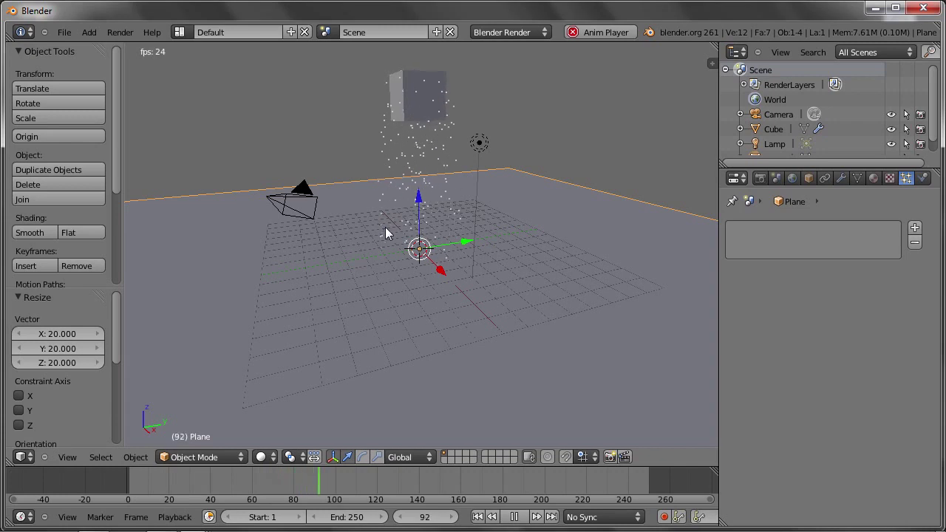
pyautogui.press('Escape')
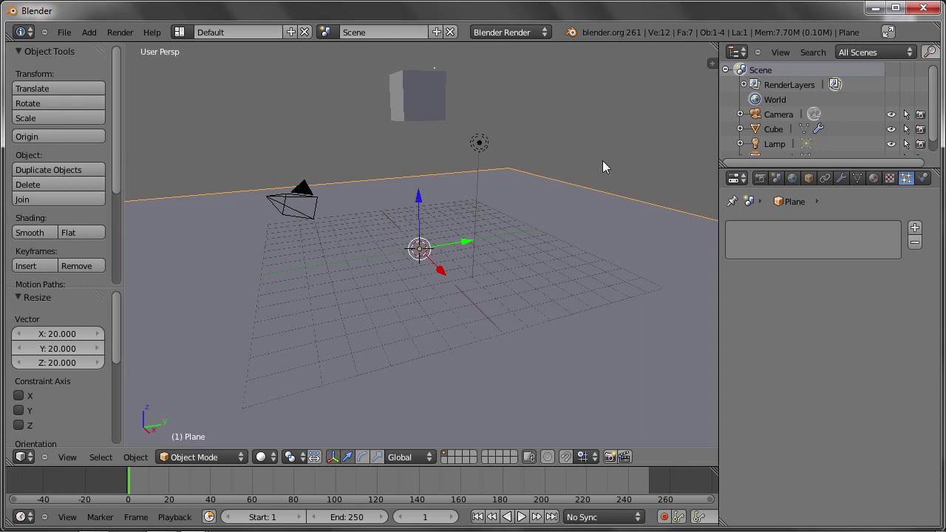
# Step: Give the floor plane Collision physics and test it with an animation preview
pyautogui.click(924, 179)
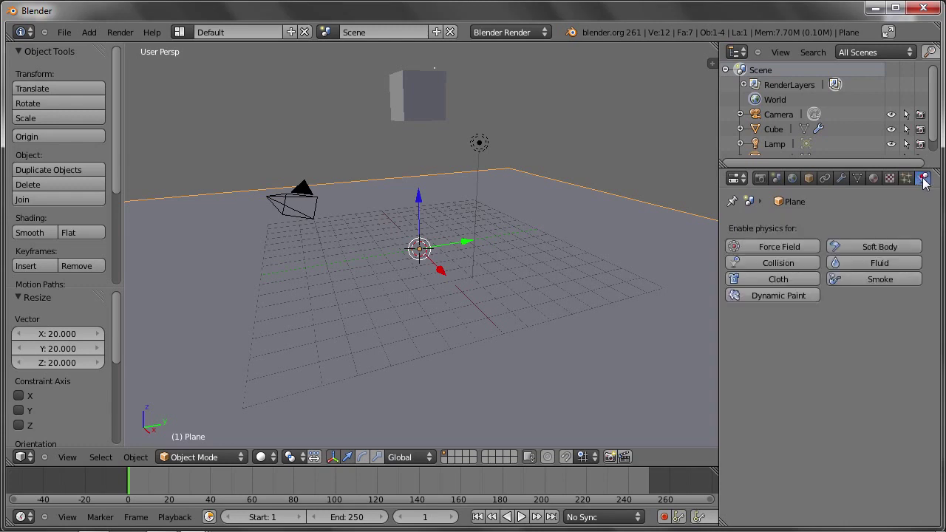
pyautogui.click(799, 268)
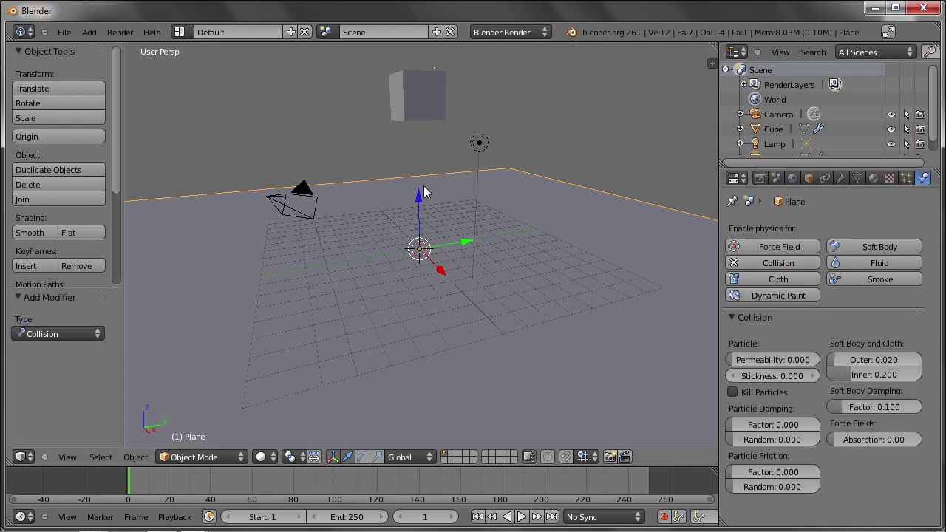
pyautogui.hotkey('alt', 'a')
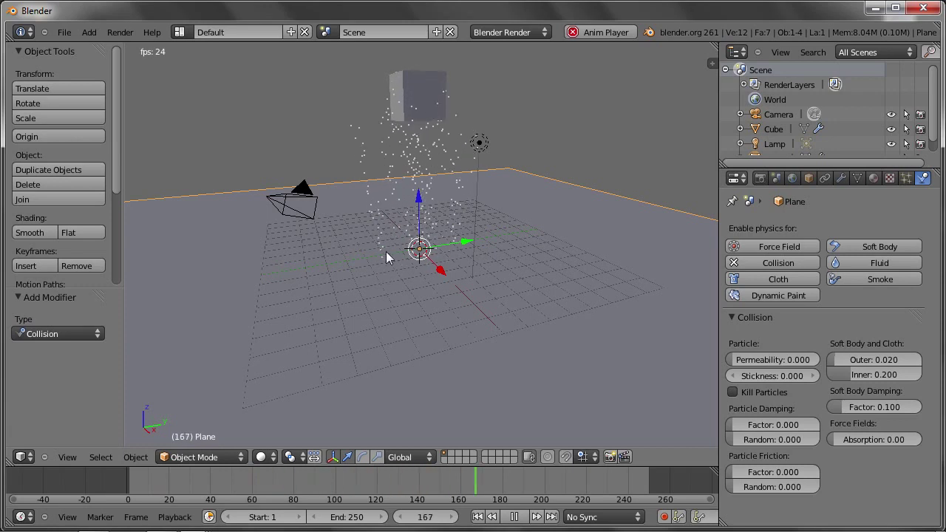
pyautogui.moveTo(386, 251); pyautogui.dragTo(407, 238, button='middle')
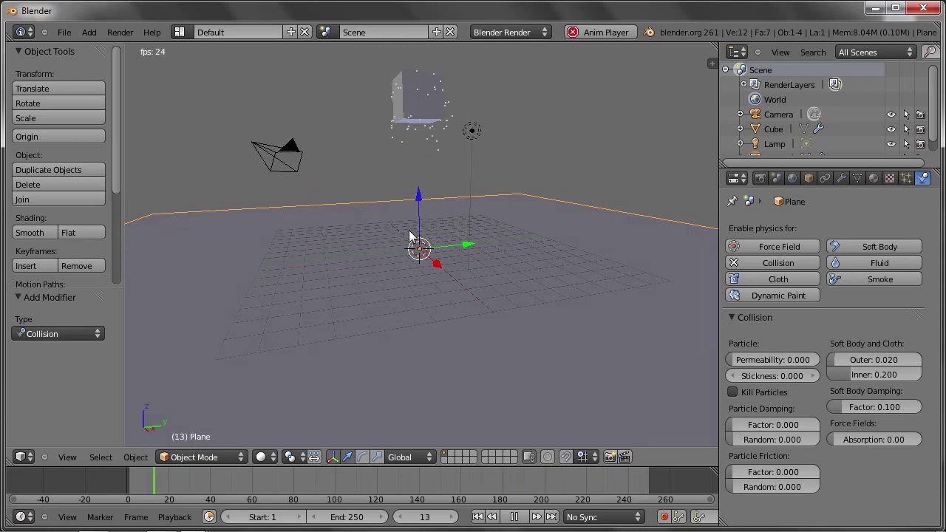
pyautogui.press('Escape')
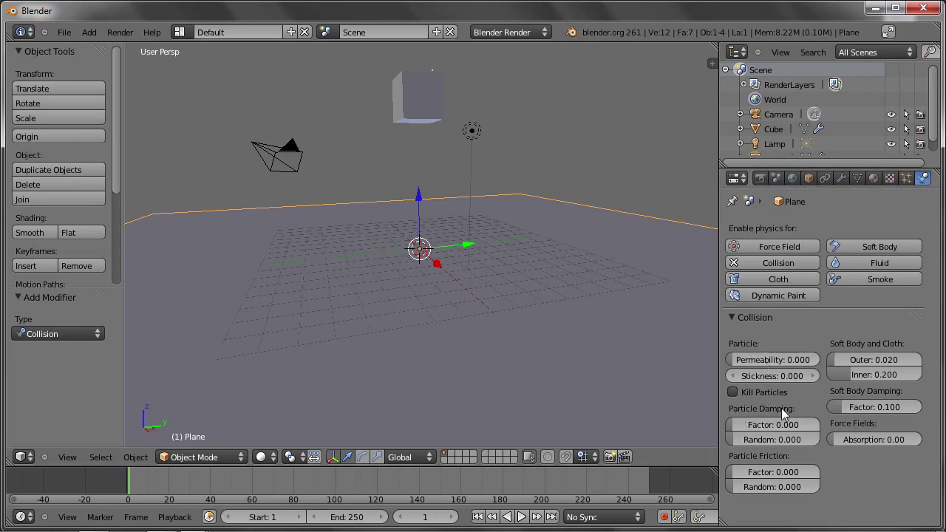
# Step: Set the floor's particle damping factor to 0.565 with random damping 0.169
pyautogui.moveTo(736, 424); pyautogui.dragTo(782, 424)
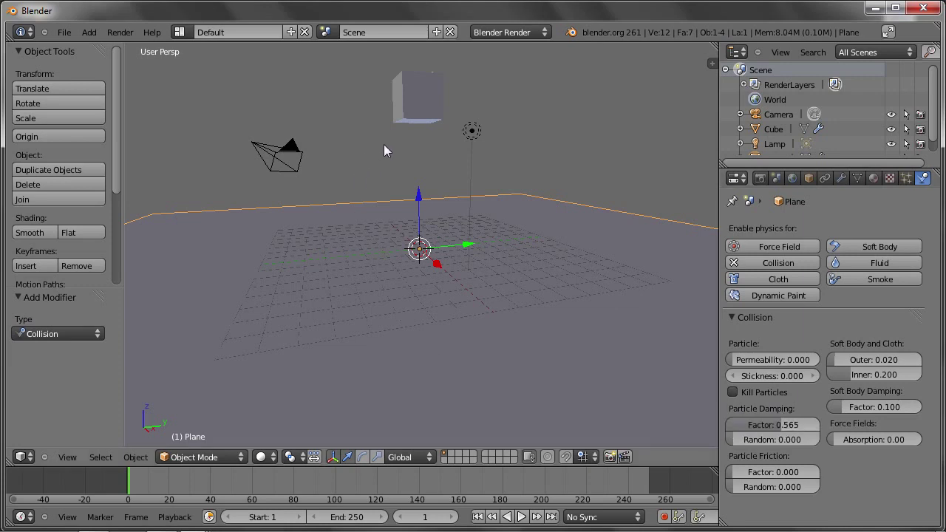
pyautogui.hotkey('alt', 'a')
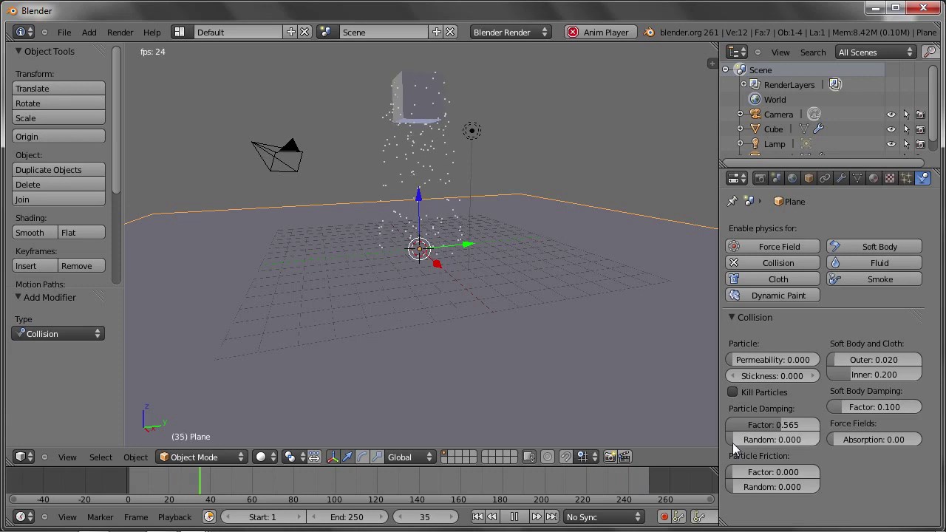
pyautogui.moveTo(736, 440); pyautogui.dragTo(774, 440)
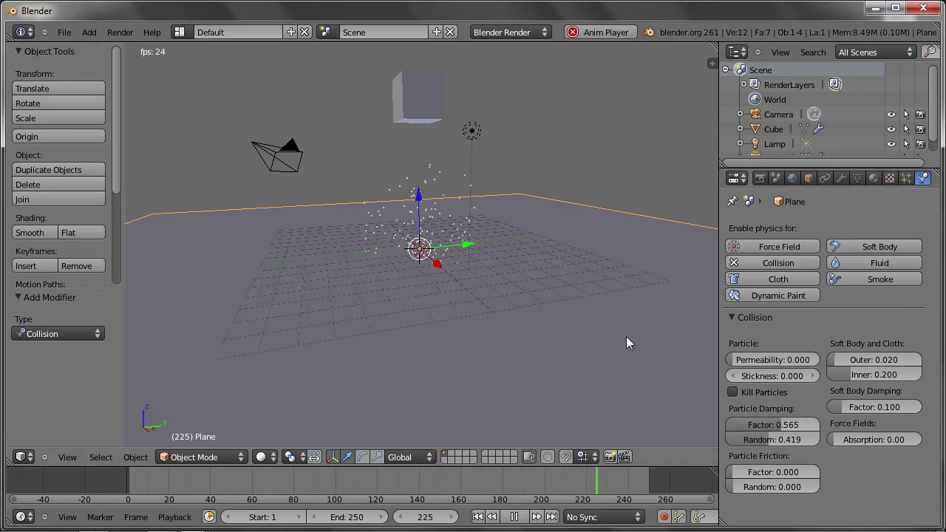
pyautogui.moveTo(775, 437); pyautogui.dragTo(750, 438)
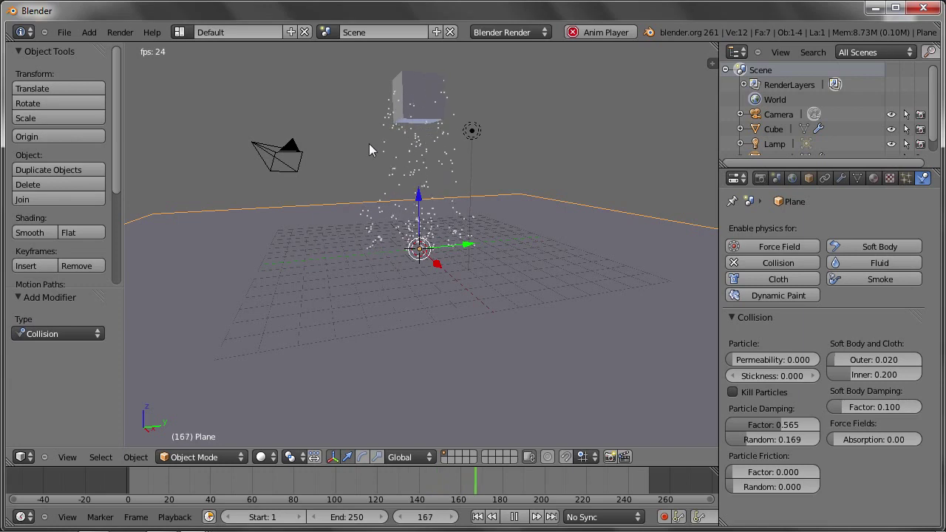
pyautogui.rightClick(422, 110)
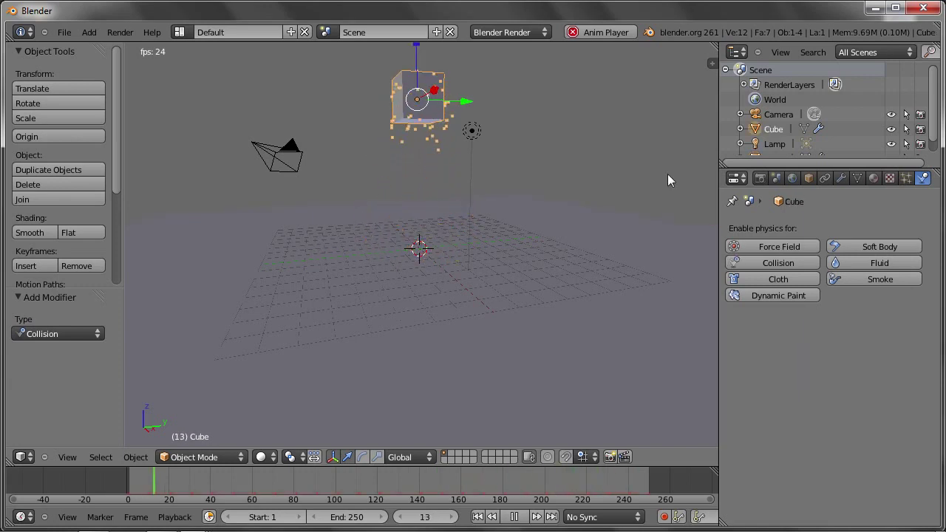
# Step: In the cube's particle settings, raise the particle lifetime from 50 to 250
pyautogui.click(906, 180)
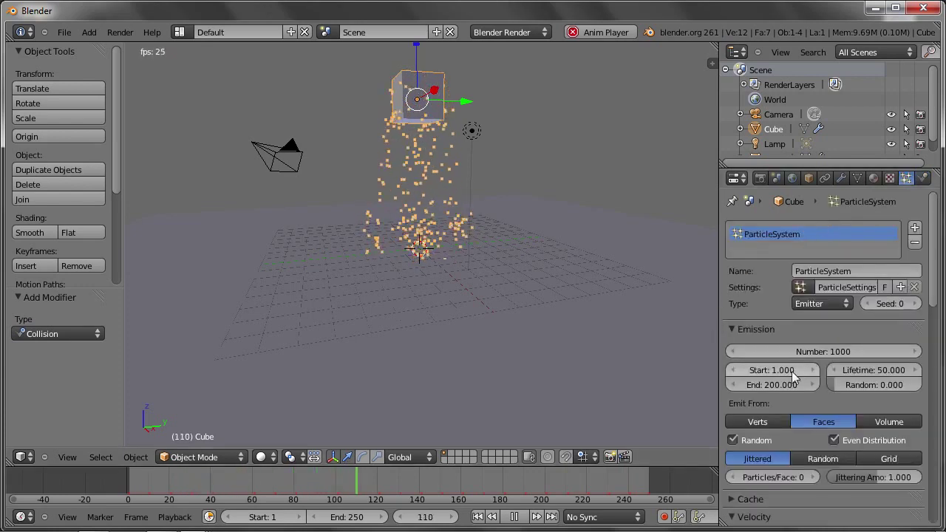
pyautogui.moveTo(765, 312); pyautogui.dragTo(771, 227, button='middle')
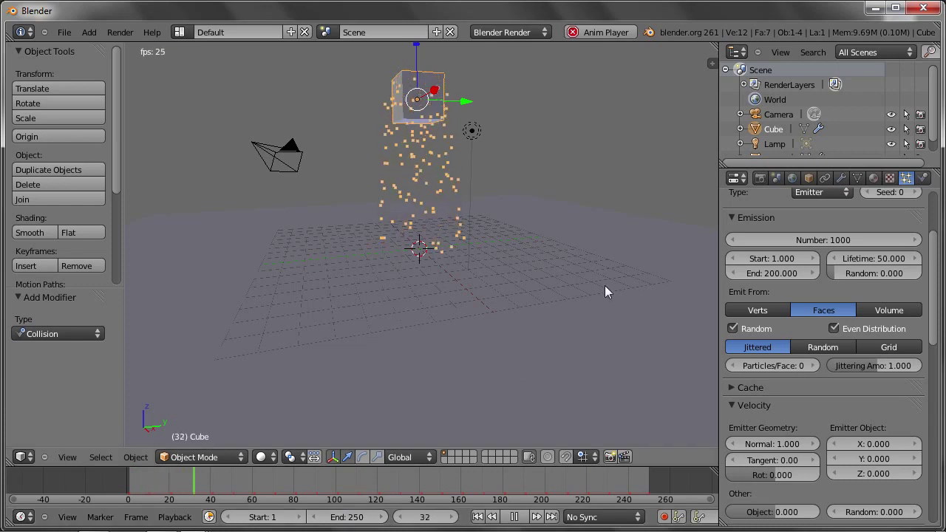
pyautogui.moveTo(872, 258); pyautogui.dragTo(875, 258)
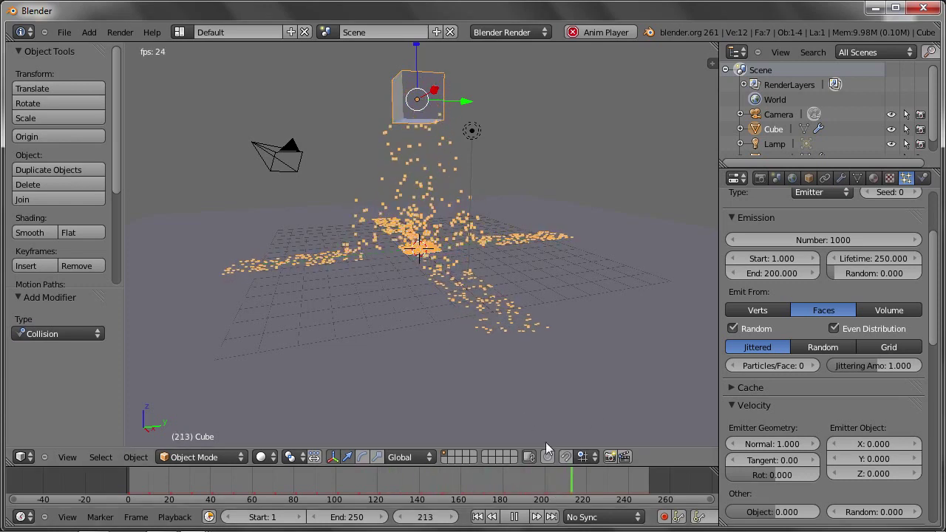
# Step: Set the emission end frame to 250, then change it to 10
pyautogui.click(769, 278)
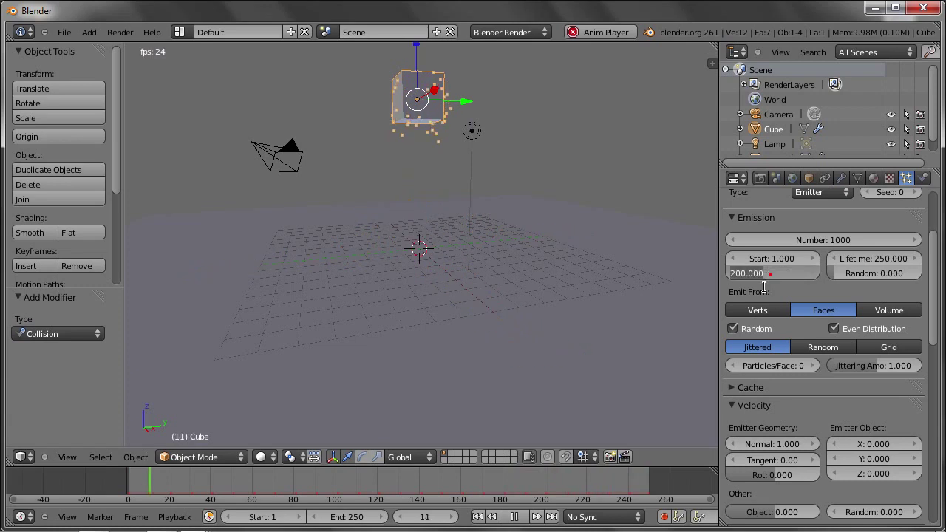
pyautogui.write('250')
pyautogui.press('Return')
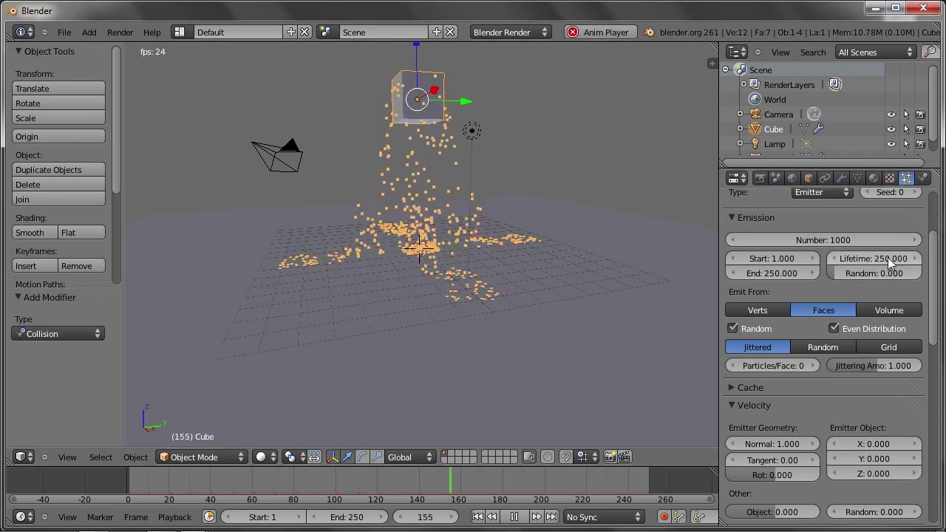
pyautogui.click(773, 273)
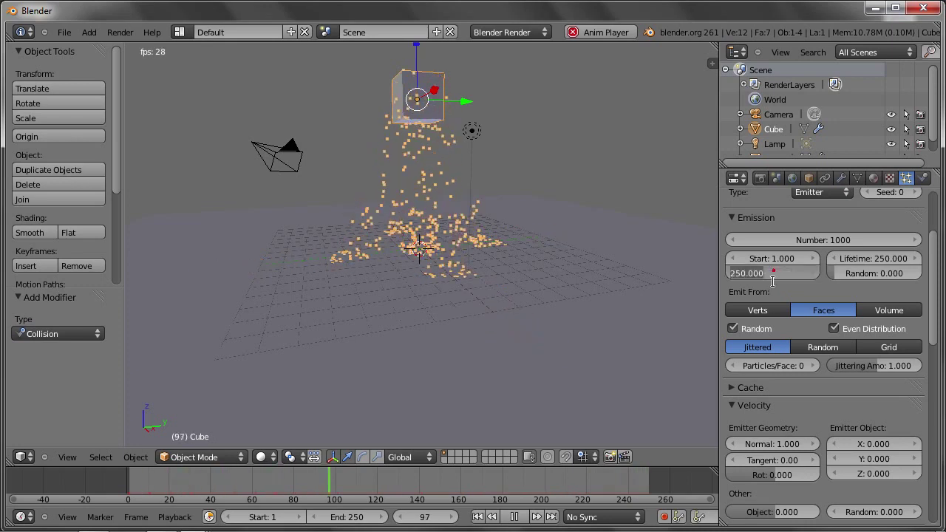
pyautogui.write('10')
pyautogui.press('Return')
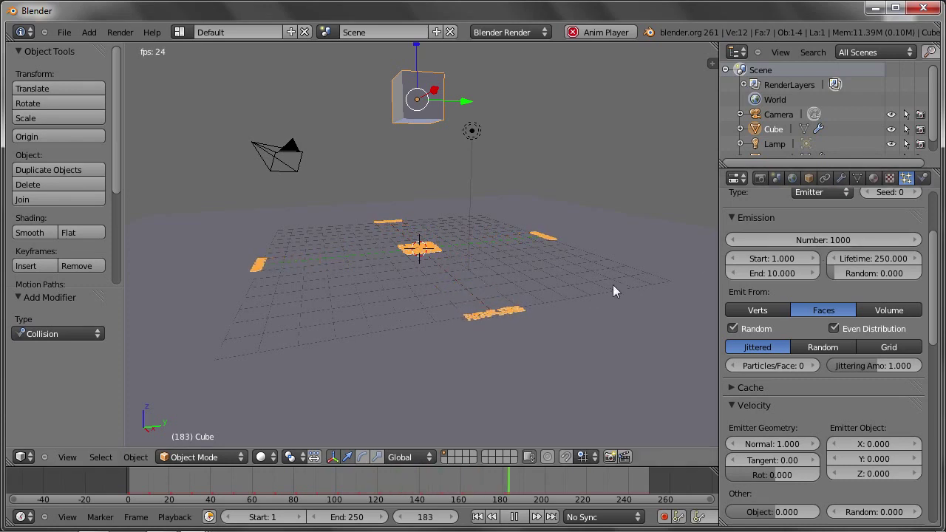
# Step: Set the emitted particle count to 100 and rewind to frame 1
pyautogui.click(817, 239)
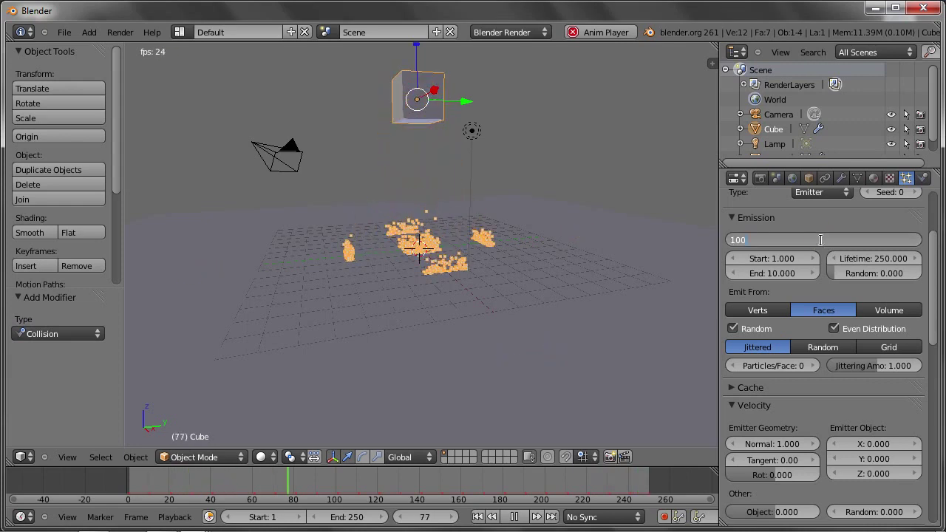
pyautogui.write('100')
pyautogui.press('Return')
pyautogui.press('Escape')
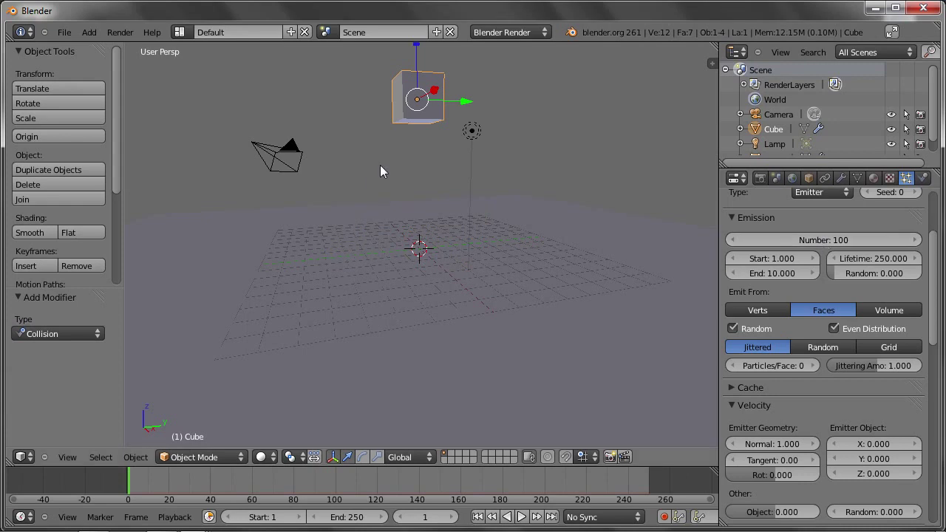
# Step: Preview the emission and set the particle lifetime randomness to 0.4
pyautogui.hotkey('alt', 'a')
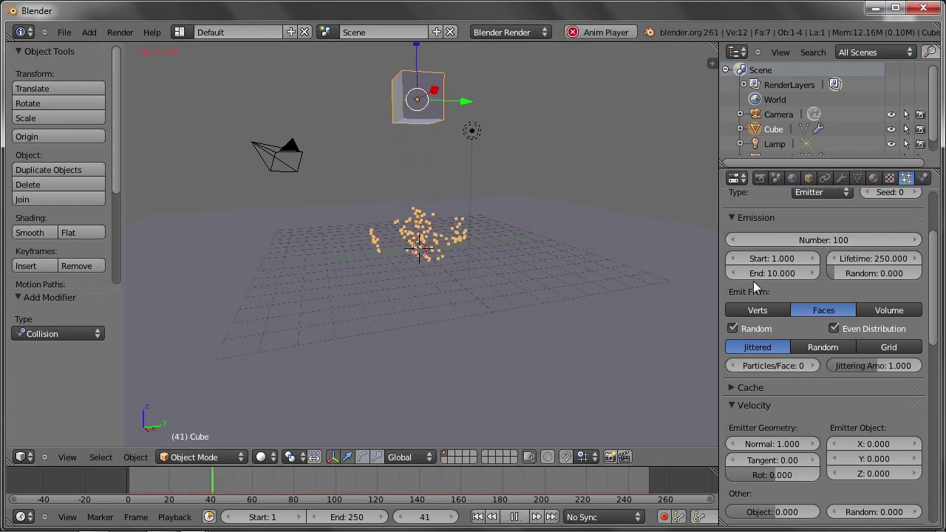
pyautogui.press('Escape')
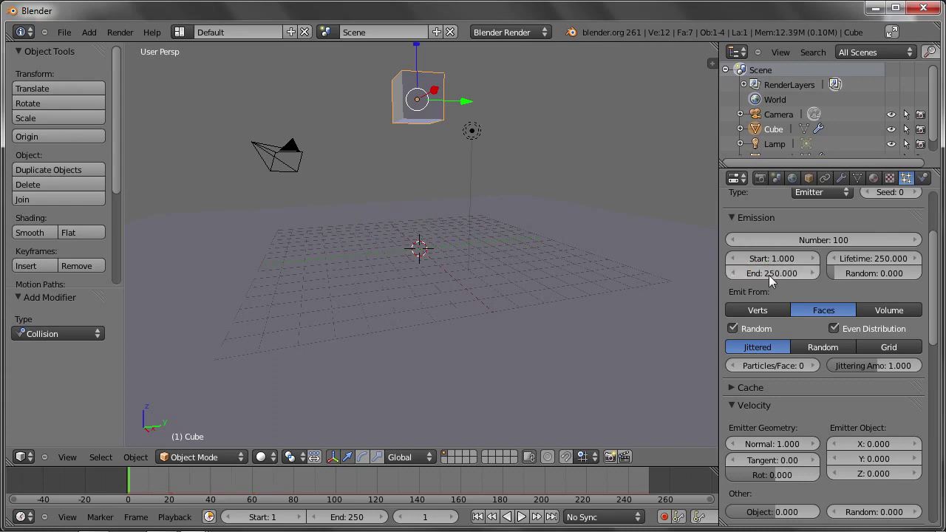
pyautogui.hotkey('alt', 'a')
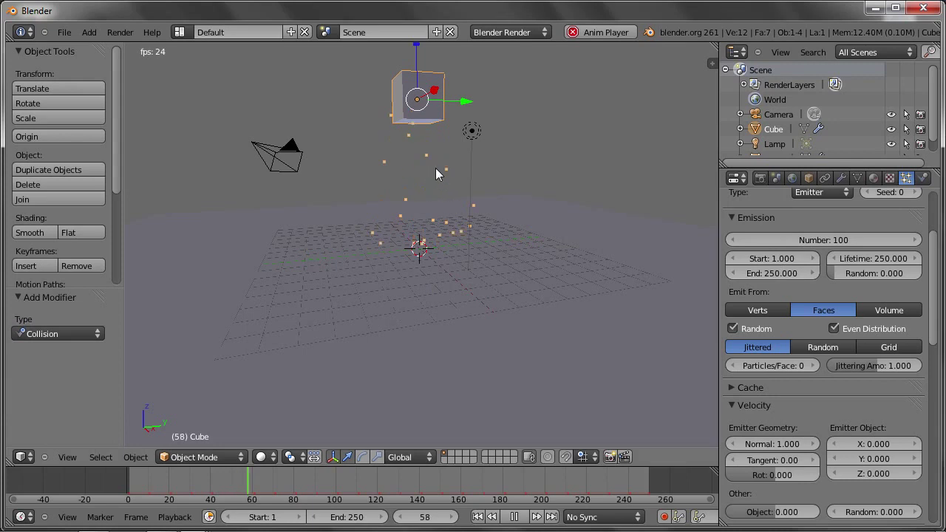
pyautogui.moveTo(836, 275); pyautogui.dragTo(866, 274)
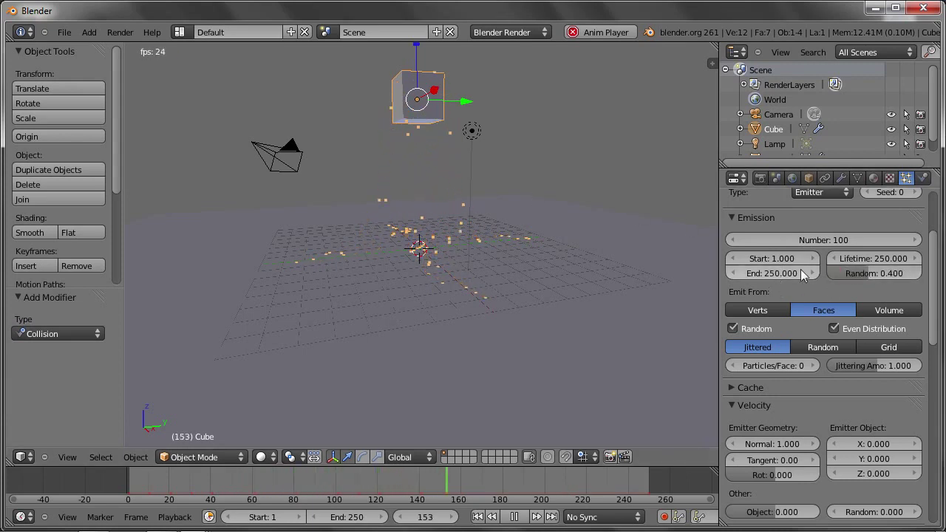
pyautogui.click(834, 243)
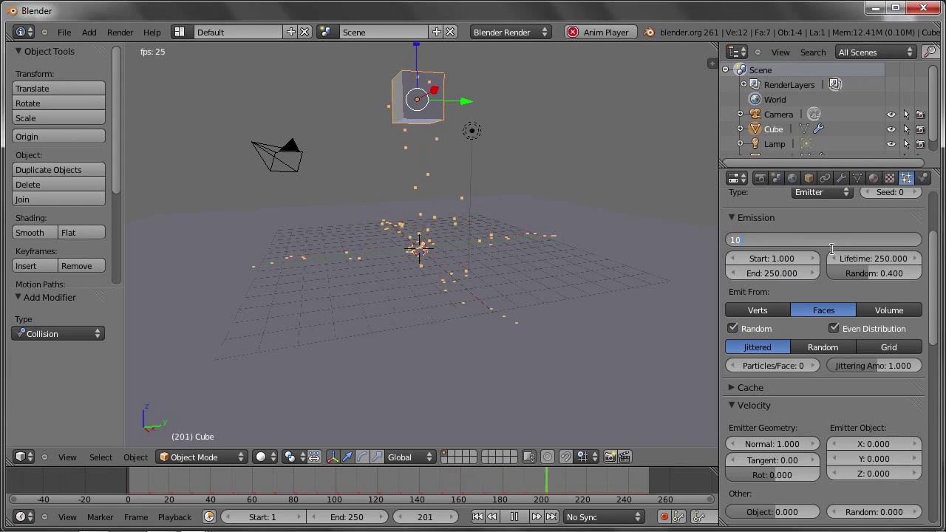
# Step: Raise the particle count to 10000 and preview the dense emission
pyautogui.write('00')
pyautogui.press('Return')
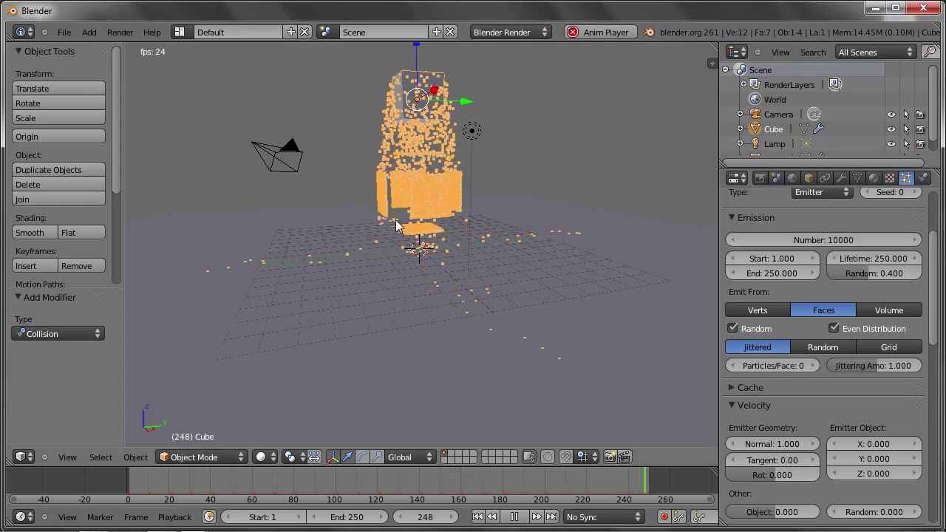
pyautogui.press('Escape')
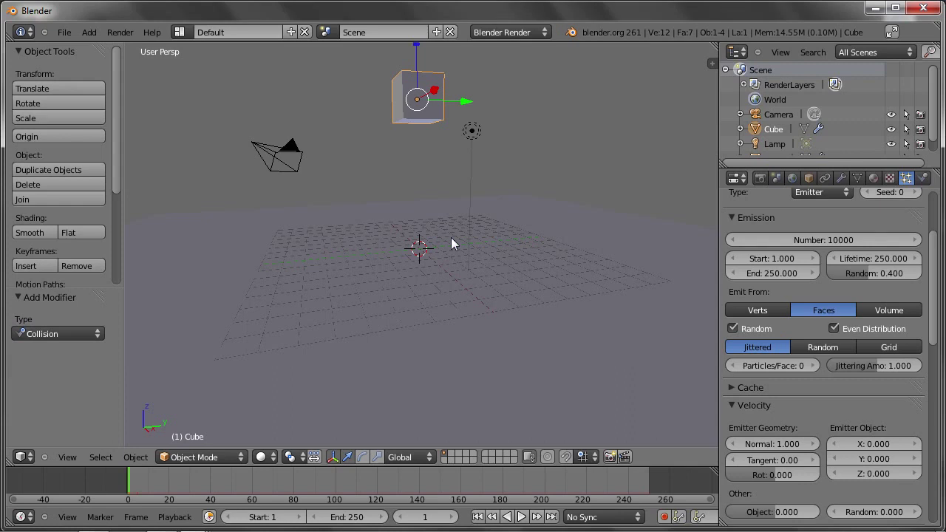
pyautogui.hotkey('alt', 'a')
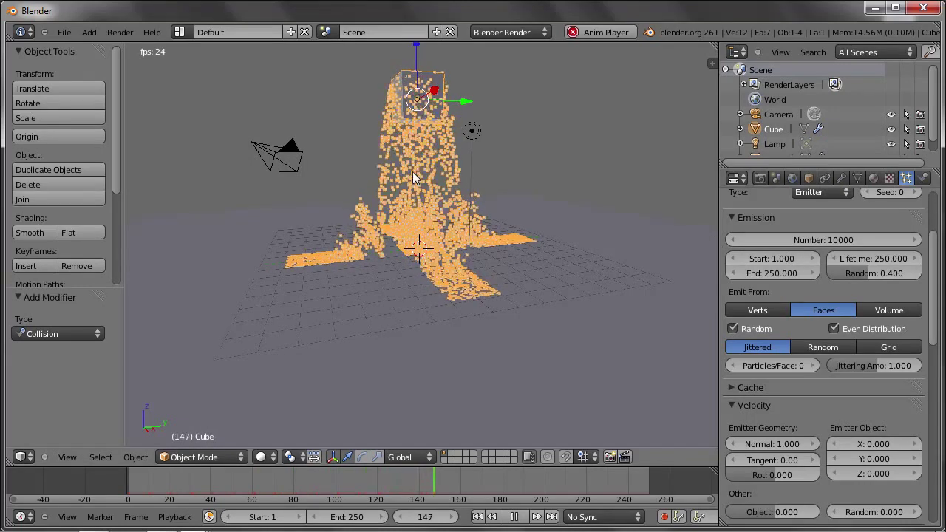
pyautogui.moveTo(467, 266)
pyautogui.mouseDown(button='middle')
pyautogui.moveTo(436, 314)
pyautogui.moveTo(524, 294)
pyautogui.moveTo(529, 265)
pyautogui.mouseUp(button='middle')
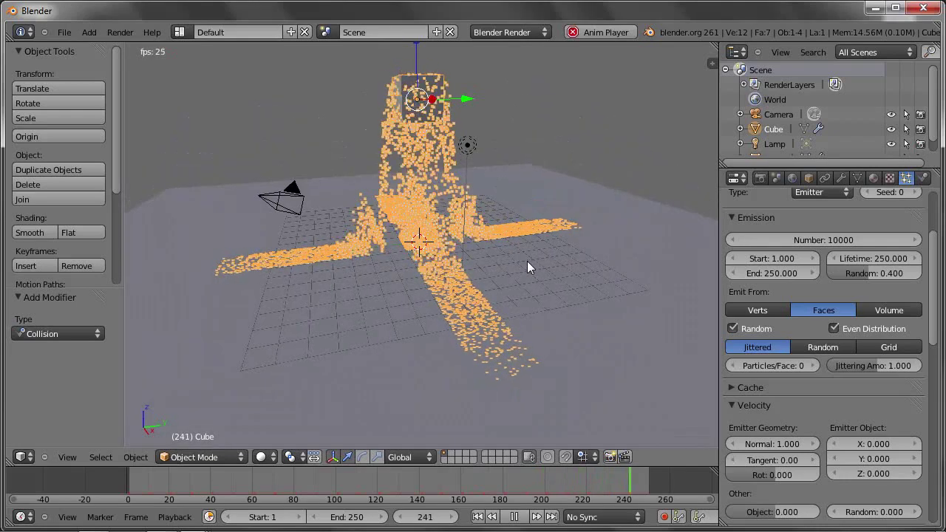
pyautogui.press('Escape')
# Step: Orbit to face the cube and switch it into Edit Mode
pyautogui.moveTo(448, 172)
pyautogui.mouseDown(button='middle')
pyautogui.moveTo(441, 193)
pyautogui.moveTo(466, 190)
pyautogui.moveTo(464, 138)
pyautogui.mouseUp(button='middle')
pyautogui.moveTo(414, 102)
pyautogui.mouseDown(button='middle')
pyautogui.moveTo(532, 105)
pyautogui.moveTo(360, 87)
pyautogui.moveTo(422, 109)
pyautogui.mouseUp(button='middle')
pyautogui.press('Tab')
pyautogui.moveTo(454, 140)
pyautogui.mouseDown(button='middle')
pyautogui.moveTo(476, 174)
pyautogui.moveTo(473, 145)
pyautogui.moveTo(500, 163)
pyautogui.mouseUp(button='middle')
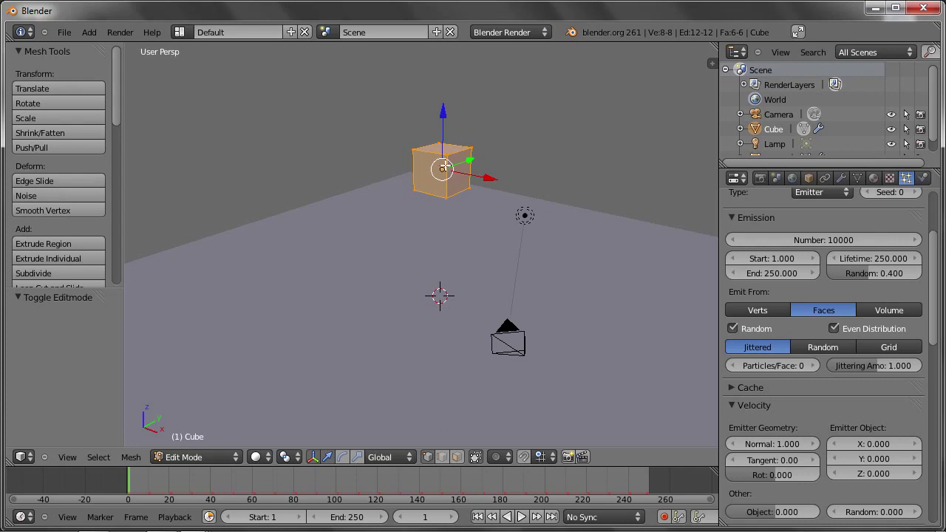
# Step: Scale the cube's mesh to zero on Z, flattening it
pyautogui.moveTo(478, 181)
pyautogui.mouseDown(button='middle')
pyautogui.moveTo(482, 141)
pyautogui.moveTo(481, 193)
pyautogui.mouseUp(button='middle')
pyautogui.press('s')
pyautogui.press('z')
pyautogui.press('0')
pyautogui.press('Return')
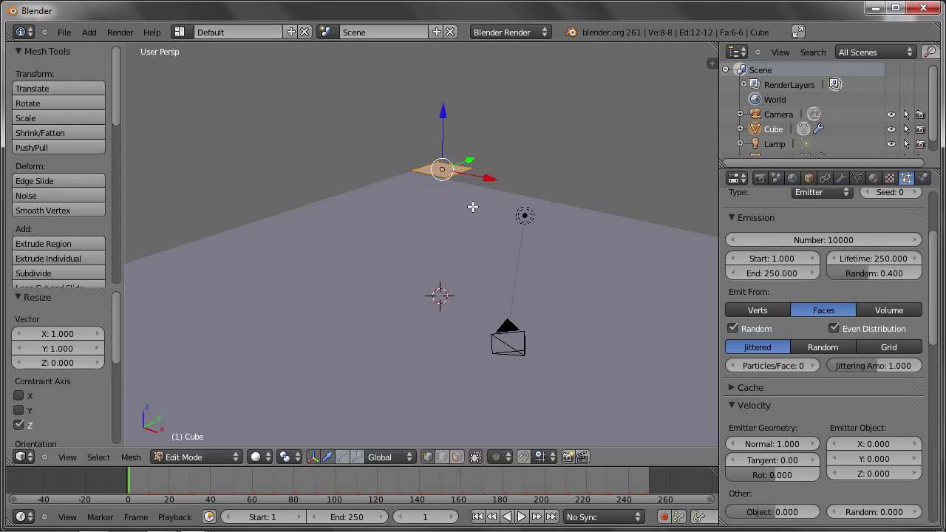
# Step: Select all vertices, remove doubles to merge them, and return to Object Mode
pyautogui.press('a')
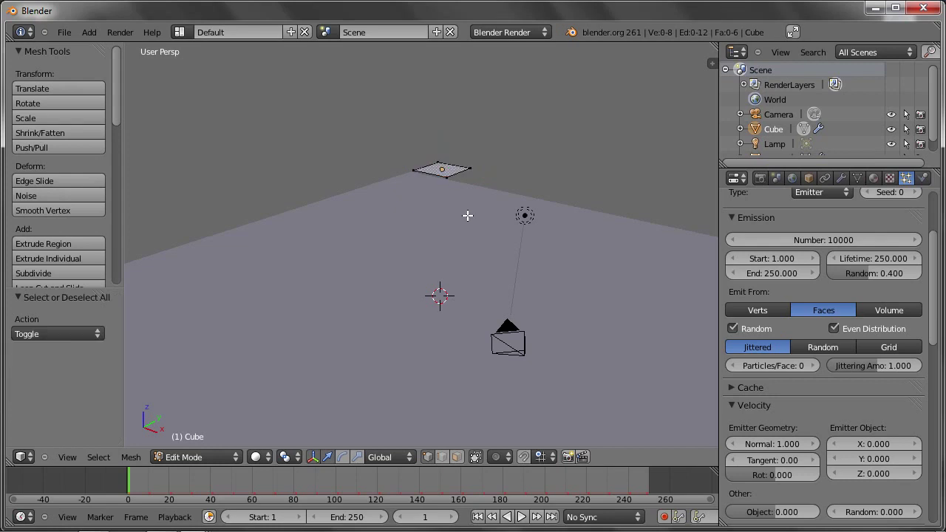
pyautogui.press('a')
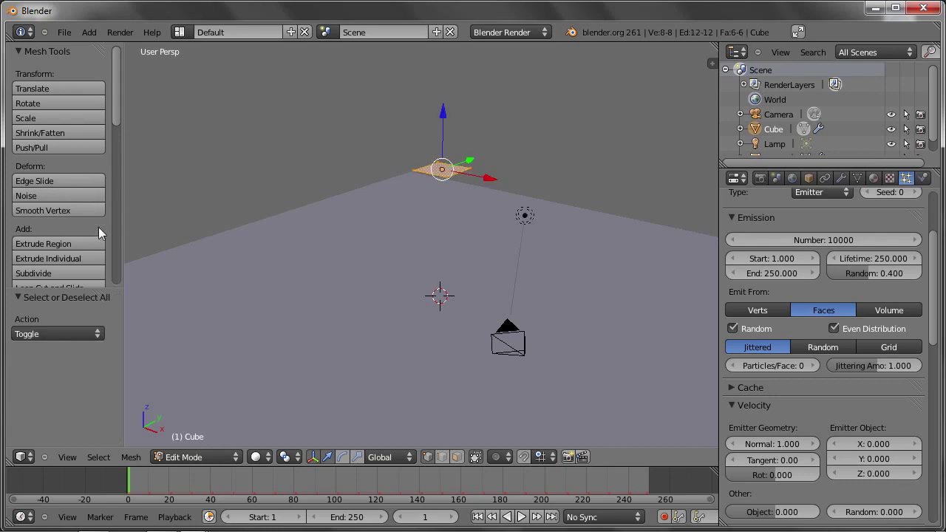
pyautogui.moveTo(118, 126); pyautogui.dragTo(123, 198)
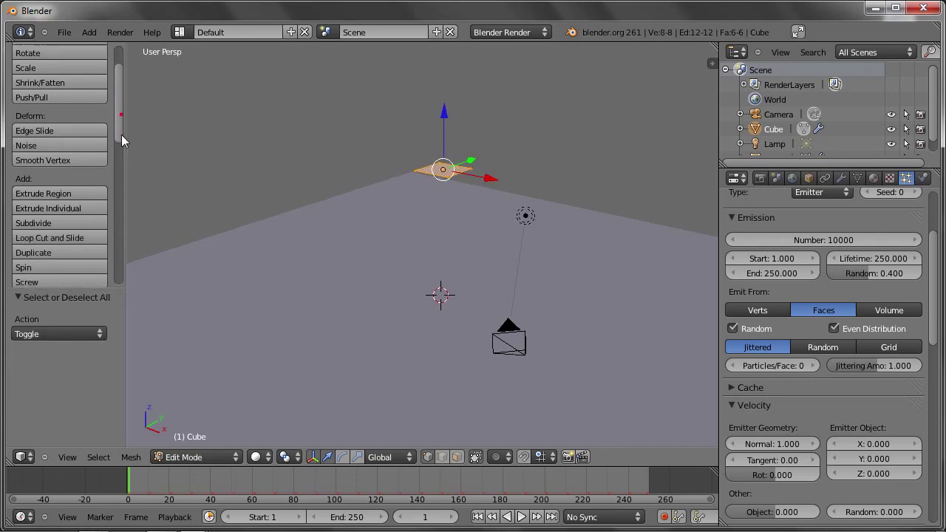
pyautogui.click(38, 157)
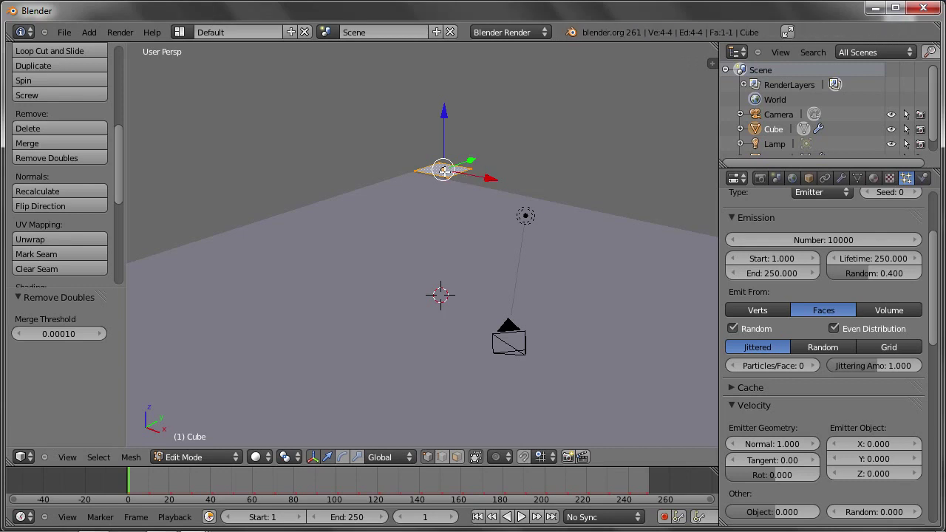
pyautogui.press('Tab')
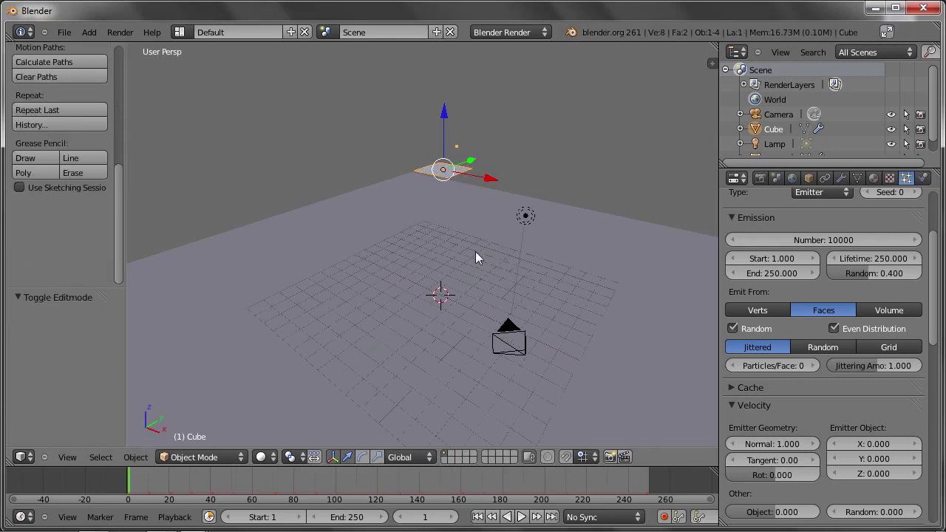
# Step: Play and replay the emission animation, zooming in on the emitter plane
pyautogui.hotkey('alt', 'a')
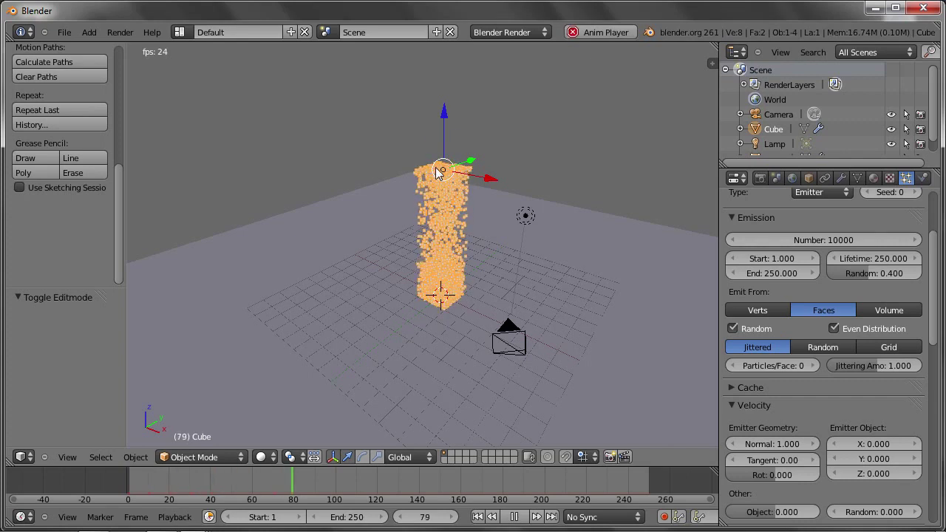
pyautogui.press('Escape')
pyautogui.scroll(2, 450, 188)
pyautogui.scroll(2, 449, 192)
pyautogui.hotkey('alt', 'a')
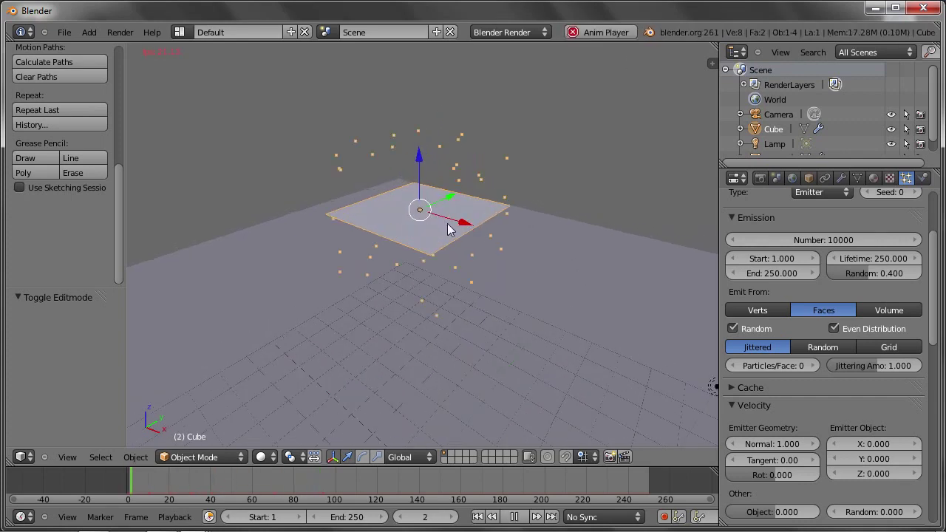
pyautogui.press('Escape')
pyautogui.hotkey('alt', 'a')
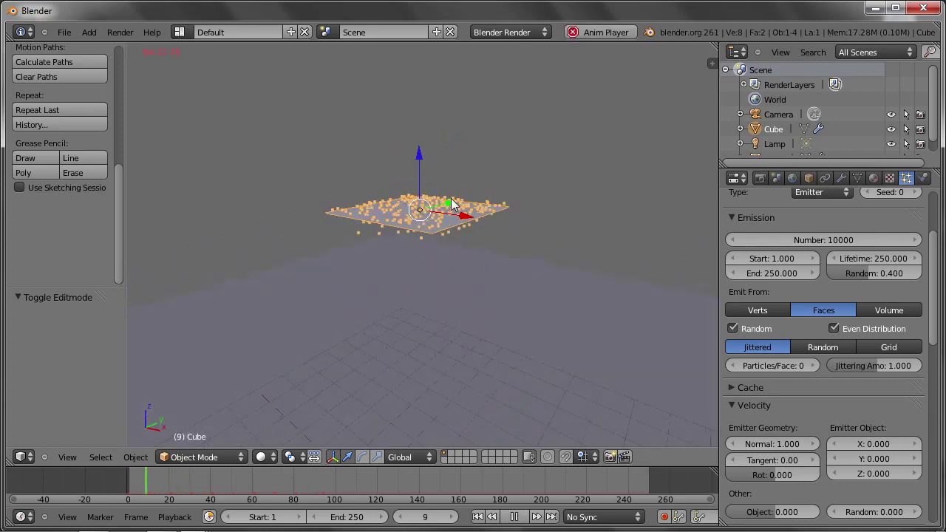
pyautogui.press('Escape')
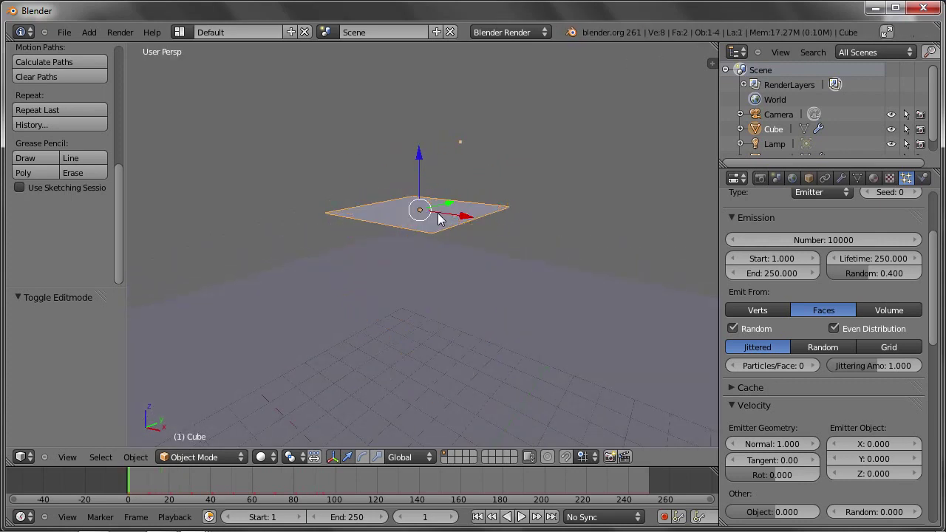
# Step: Rotate the plane 180° about Y after a trial 90°, then replay to confirm downward emission
pyautogui.write('ry90')
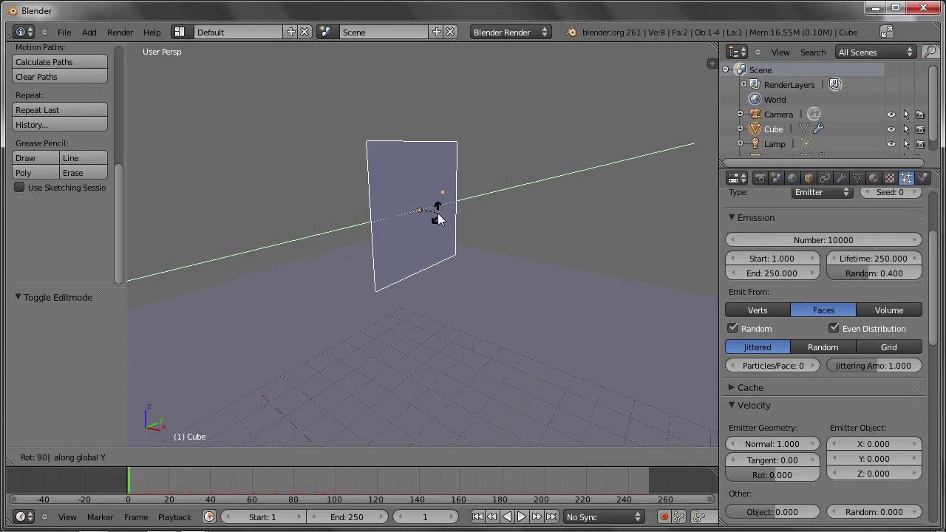
pyautogui.press('Escape')
pyautogui.write('ry180')
pyautogui.press('Return')
pyautogui.hotkey('alt', 'a')
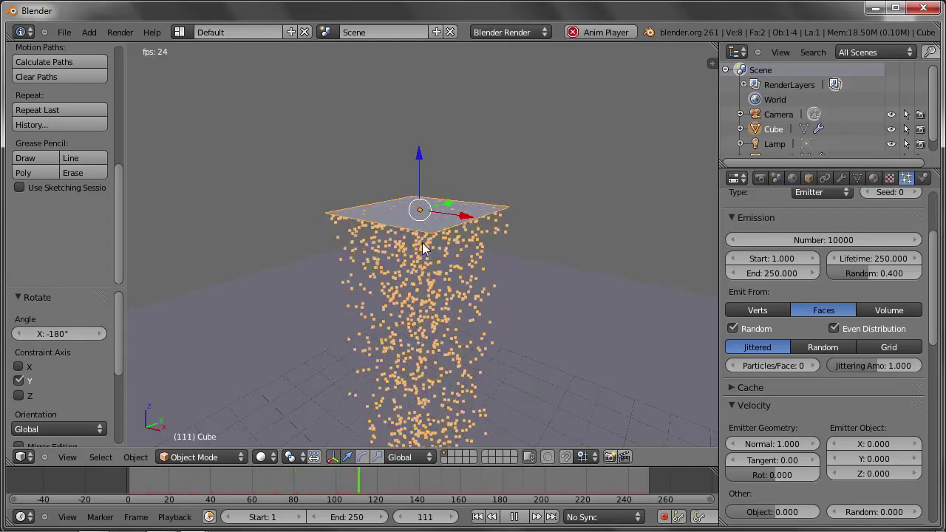
pyautogui.press('Escape')
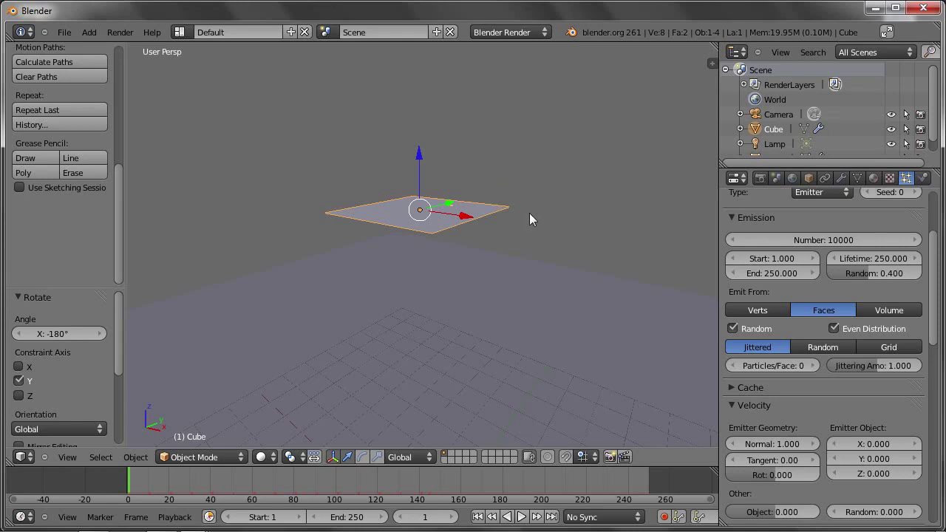
# Step: Show the plane's face normals in Edit Mode, then start particle playback
pyautogui.press('n')
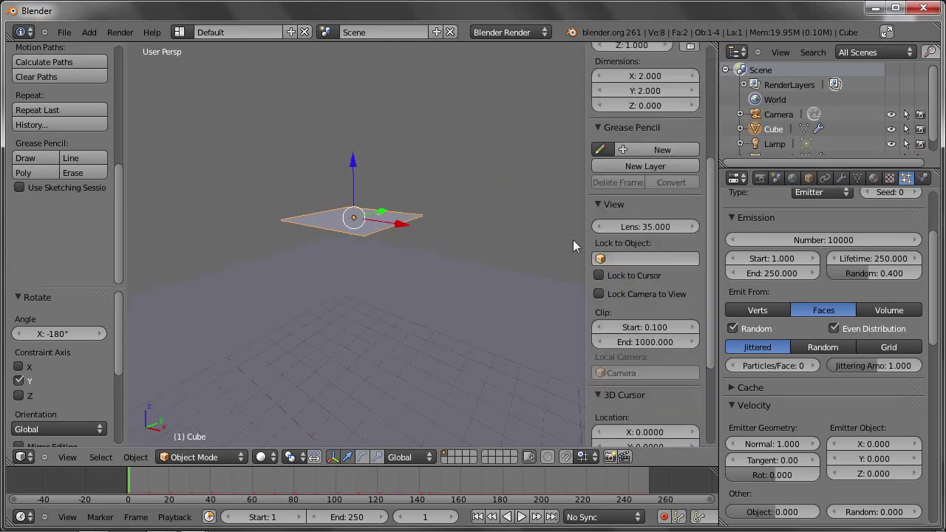
pyautogui.press('Tab')
pyautogui.scroll(-5, 630, 329)
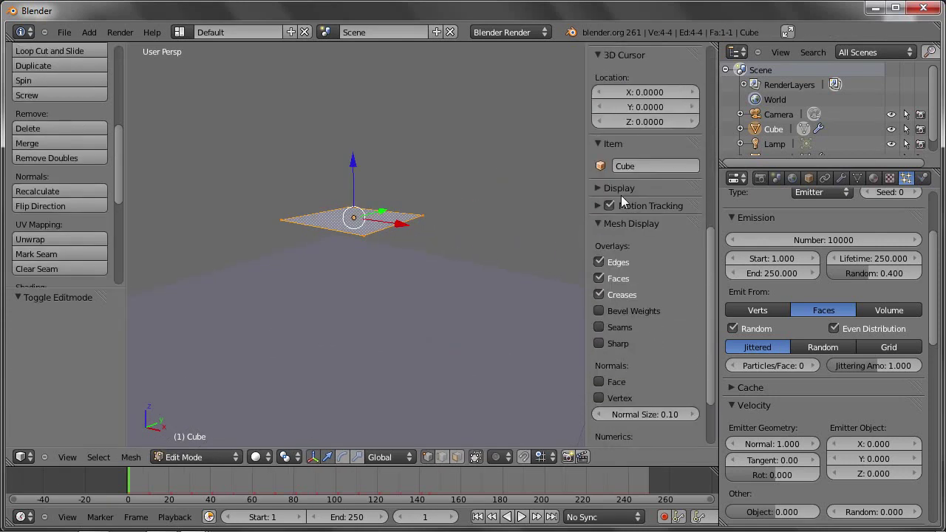
pyautogui.scroll(-1, 658, 285)
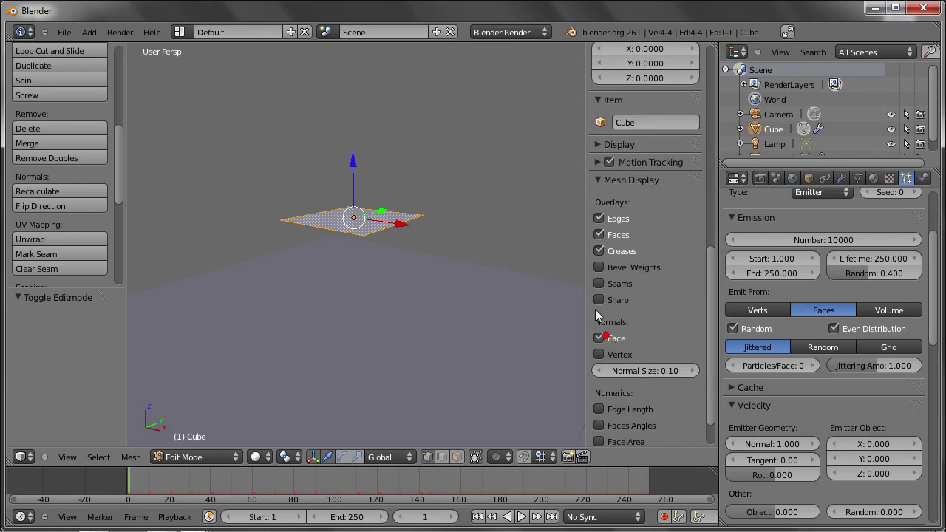
pyautogui.moveTo(435, 209); pyautogui.dragTo(380, 213, button='middle')
pyautogui.scroll(3, 306, 249)
pyautogui.moveTo(306, 249)
pyautogui.mouseDown(button='middle')
pyautogui.moveTo(318, 274)
pyautogui.moveTo(314, 261)
pyautogui.moveTo(335, 279)
pyautogui.moveTo(337, 257)
pyautogui.moveTo(339, 312)
pyautogui.moveTo(380, 252)
pyautogui.mouseUp(button='middle')
pyautogui.press('Tab')
pyautogui.hotkey('alt', 'a')
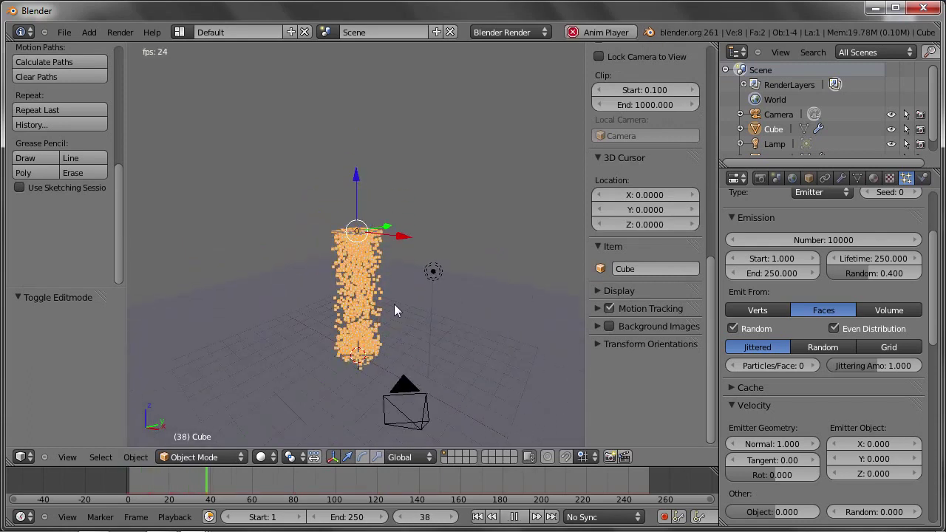
# Step: Scale the emitter plane up about 5.458 times, stop playback, and orbit to its side
pyautogui.press('s')
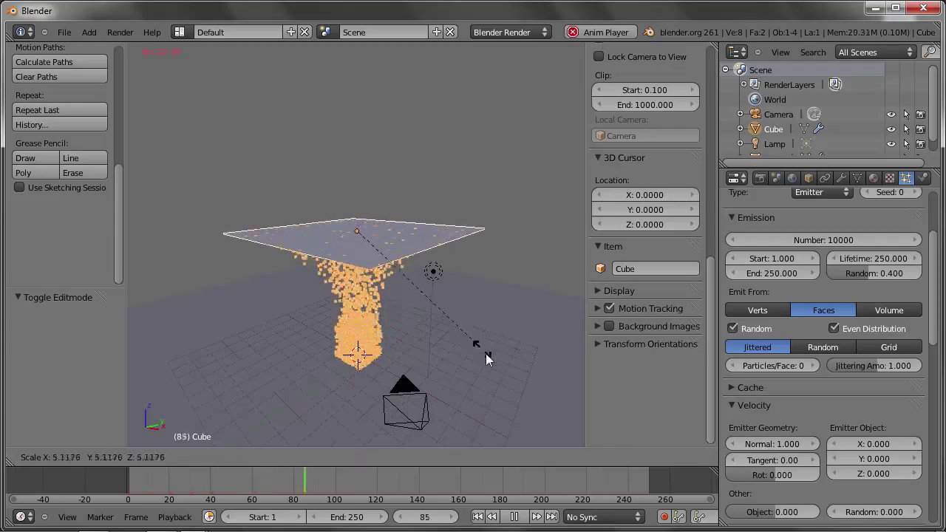
pyautogui.click(485, 354)
pyautogui.moveTo(424, 321)
pyautogui.mouseDown(button='middle')
pyautogui.moveTo(409, 301)
pyautogui.moveTo(428, 266)
pyautogui.moveTo(368, 288)
pyautogui.moveTo(392, 345)
pyautogui.moveTo(448, 343)
pyautogui.moveTo(407, 309)
pyautogui.mouseUp(button='middle')
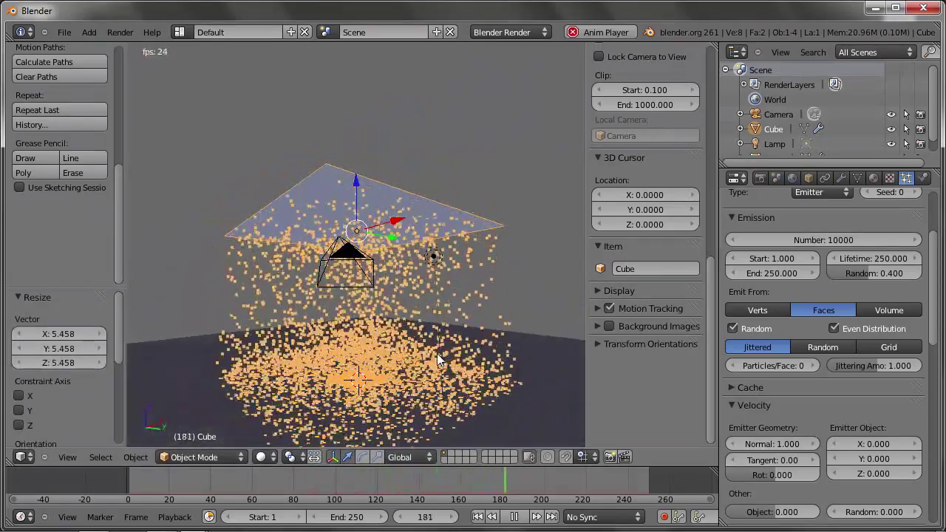
pyautogui.press('Escape')
pyautogui.moveTo(401, 258)
pyautogui.mouseDown(button='middle')
pyautogui.moveTo(394, 291)
pyautogui.moveTo(412, 267)
pyautogui.moveTo(416, 288)
pyautogui.mouseUp(button='middle')
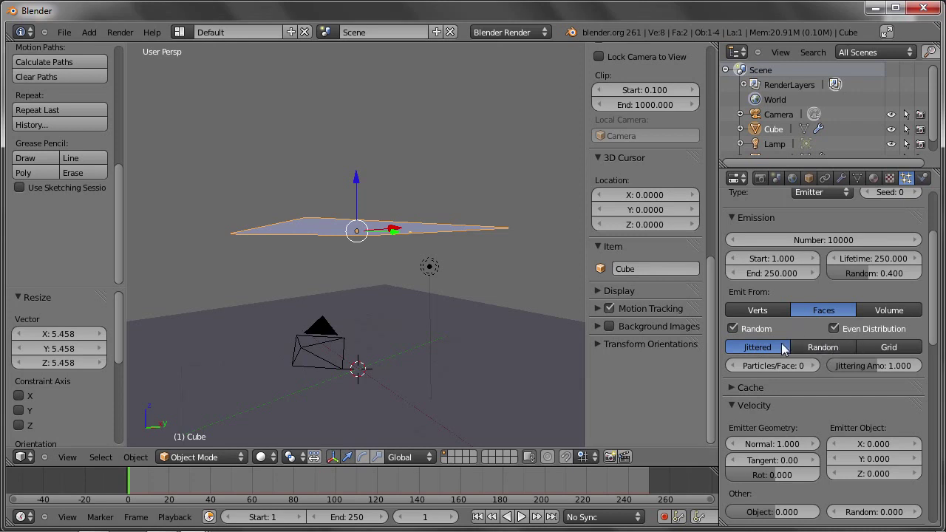
# Step: Collapse Emission, set normal velocity to 0, and preview the falling particles
pyautogui.click(731, 218)
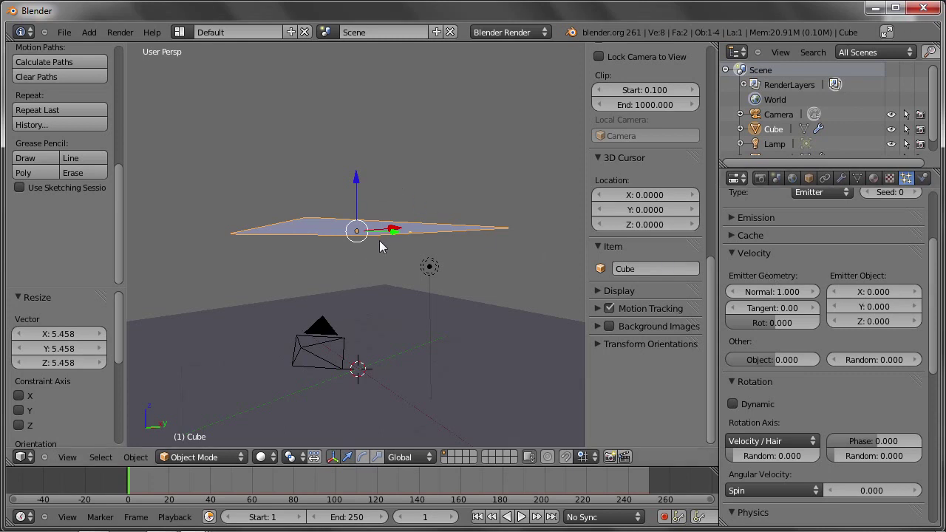
pyautogui.click(768, 290)
pyautogui.hotkey('alt', 'a')
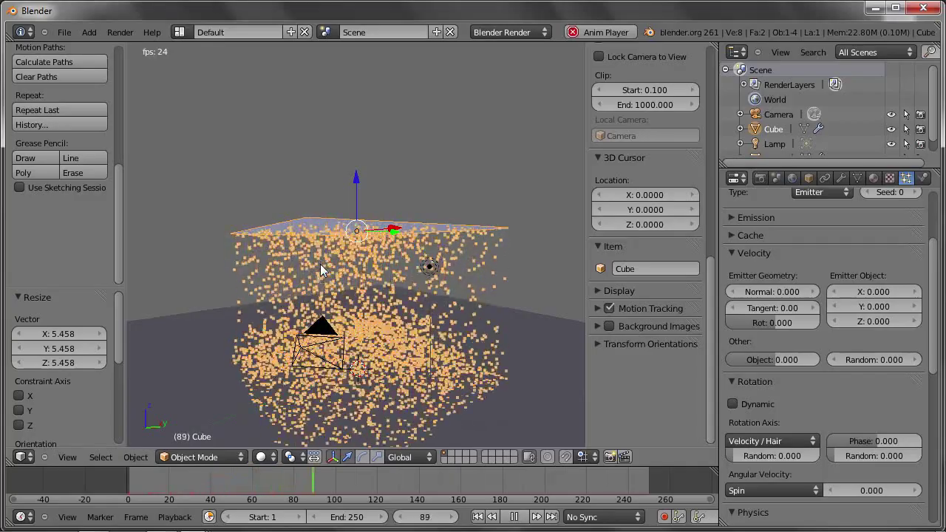
pyautogui.press('Escape')
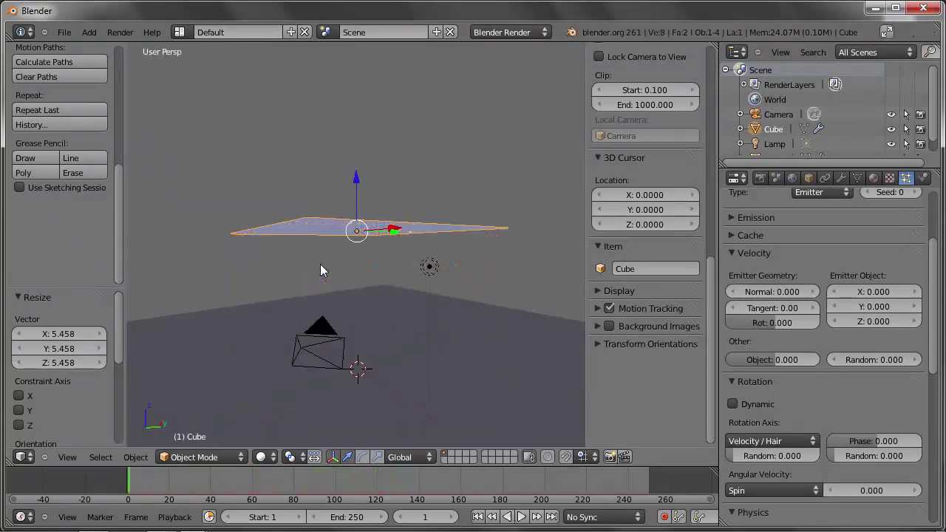
# Step: Raise the emitter plane 6.258 units along Z and replay the particles
pyautogui.moveTo(357, 194); pyautogui.dragTo(356, 70)
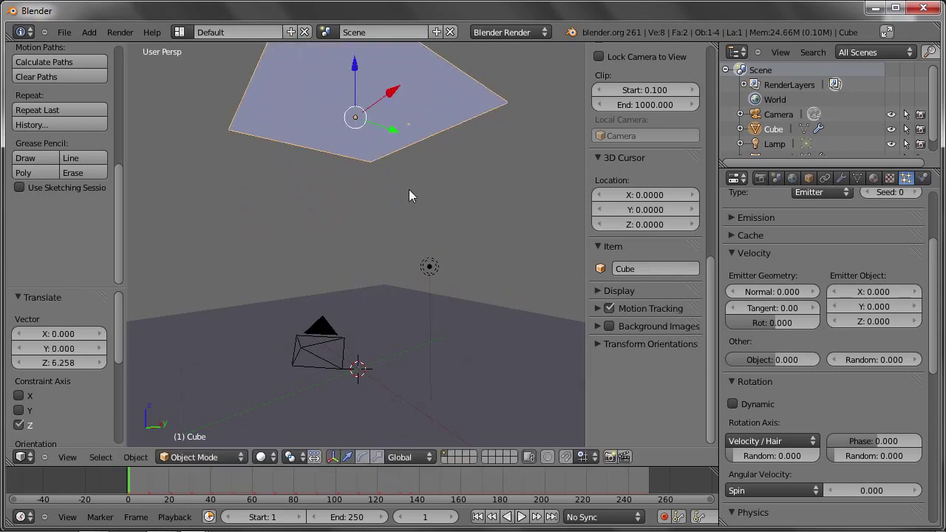
pyautogui.scroll(-3, 411, 199)
pyautogui.hotkey('alt', 'a')
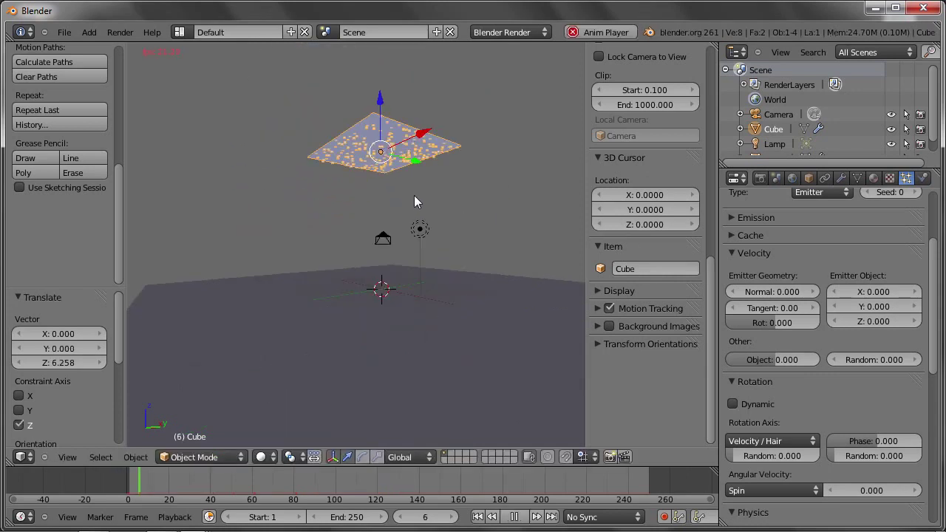
pyautogui.press('Escape')
pyautogui.moveTo(361, 135); pyautogui.dragTo(403, 167, button='middle')
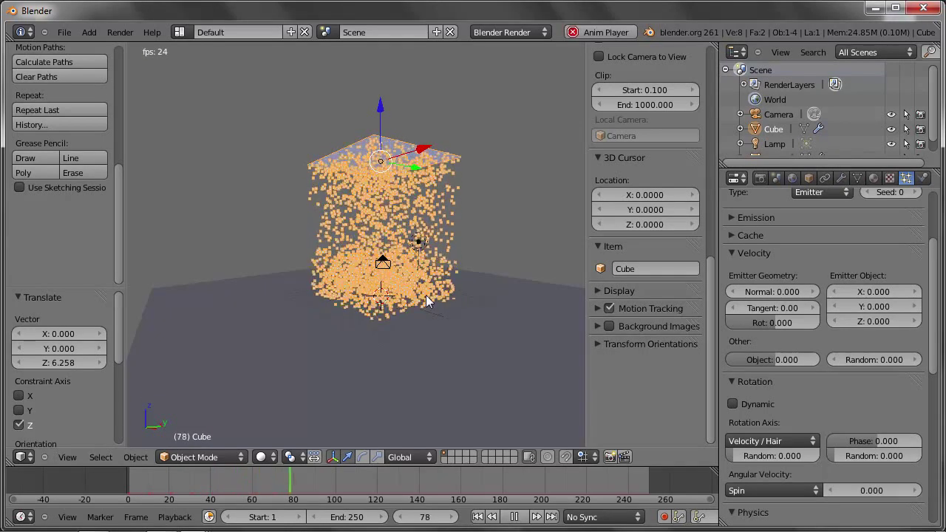
pyautogui.press('Escape')
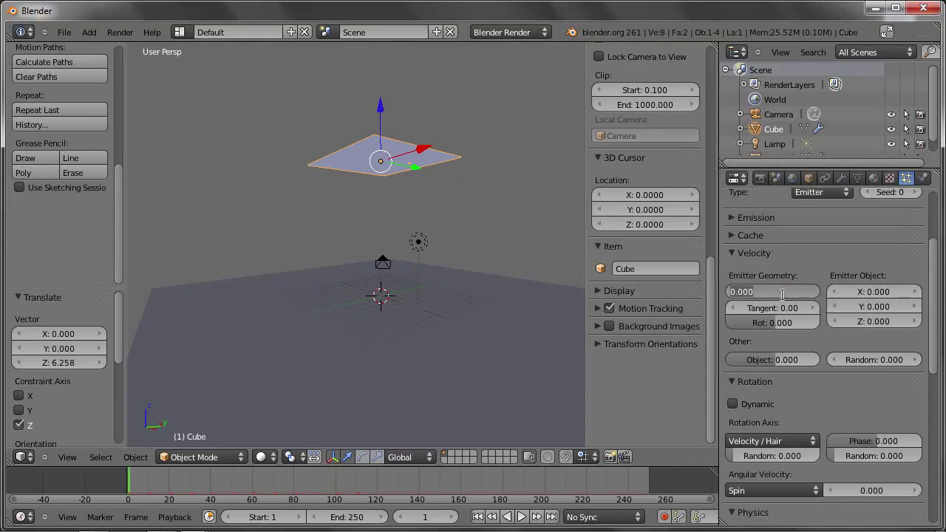
# Step: Replay the animation and drag normal velocity up to 33.247 while it plays
pyautogui.hotkey('alt', 'a')
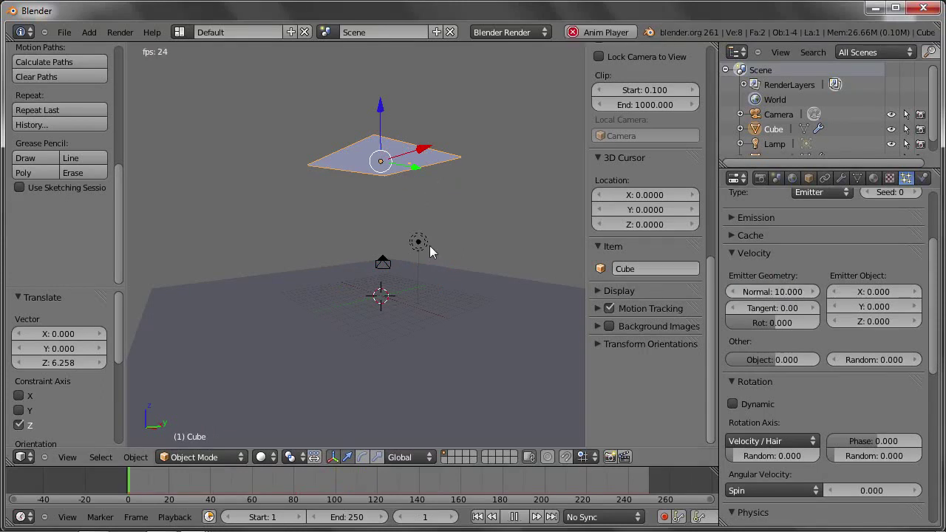
pyautogui.press('Escape')
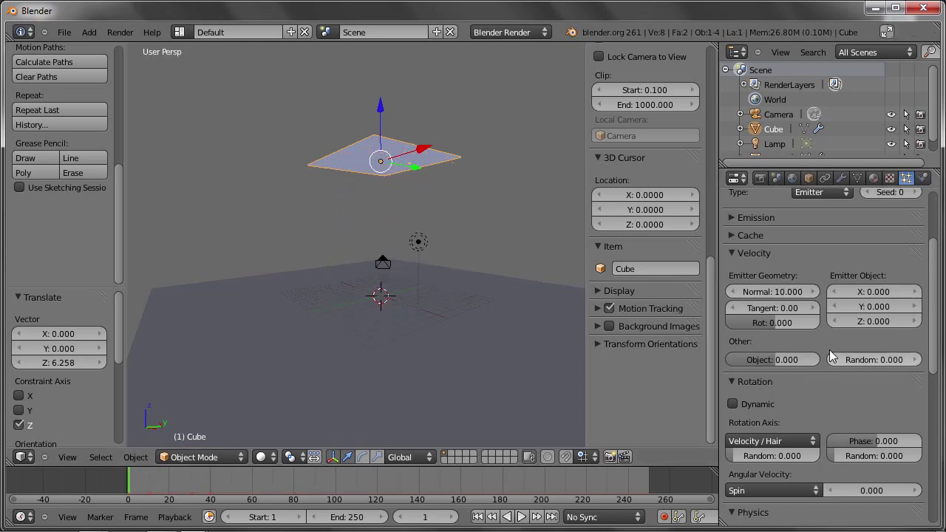
pyautogui.hotkey('alt', 'a')
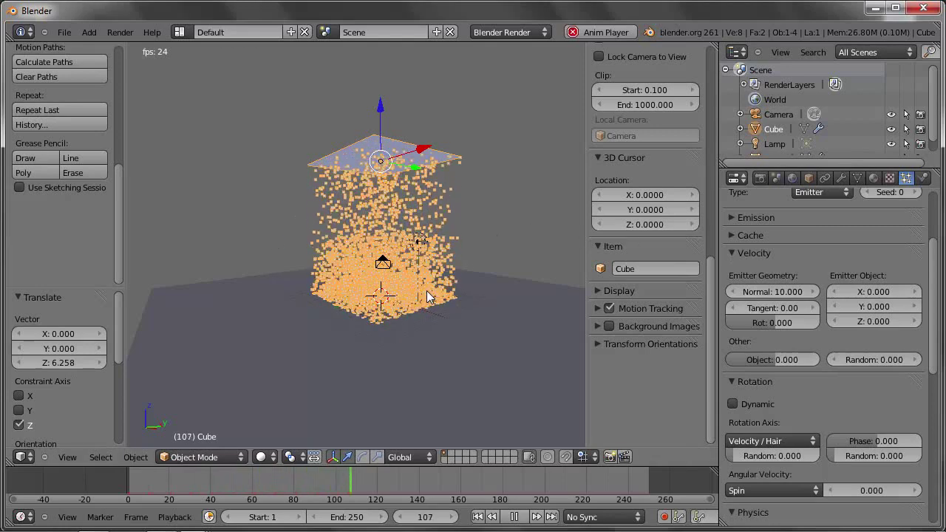
pyautogui.moveTo(765, 290)
pyautogui.mouseDown()
pyautogui.moveTo(834, 288)
pyautogui.moveTo(748, 293)
pyautogui.mouseUp()
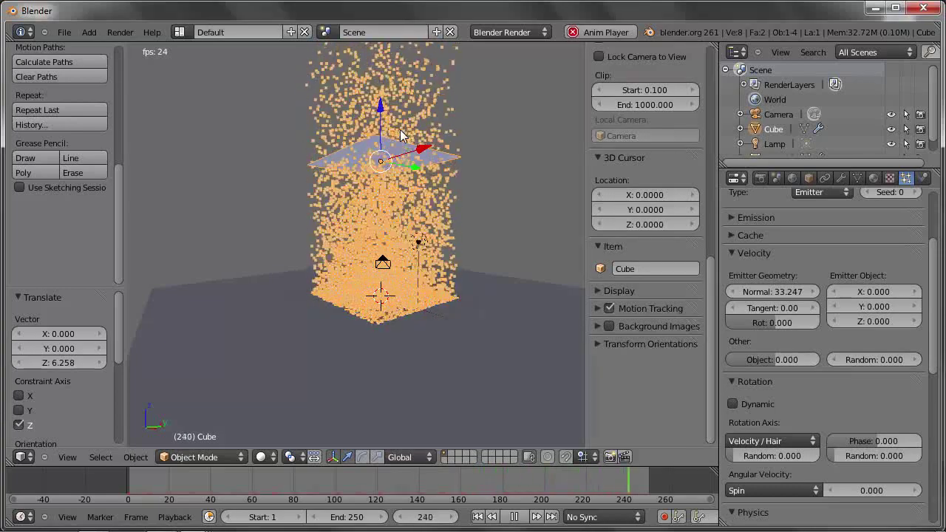
# Step: Set normal velocity to 0 and object velocity to 1, toggling it through 0 and back
pyautogui.click(754, 291)
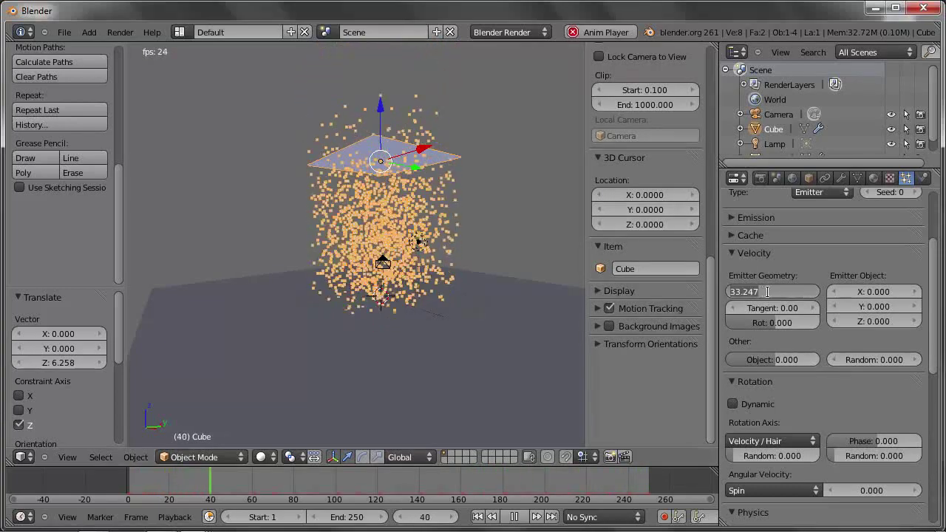
pyautogui.write('0')
pyautogui.press('Return')
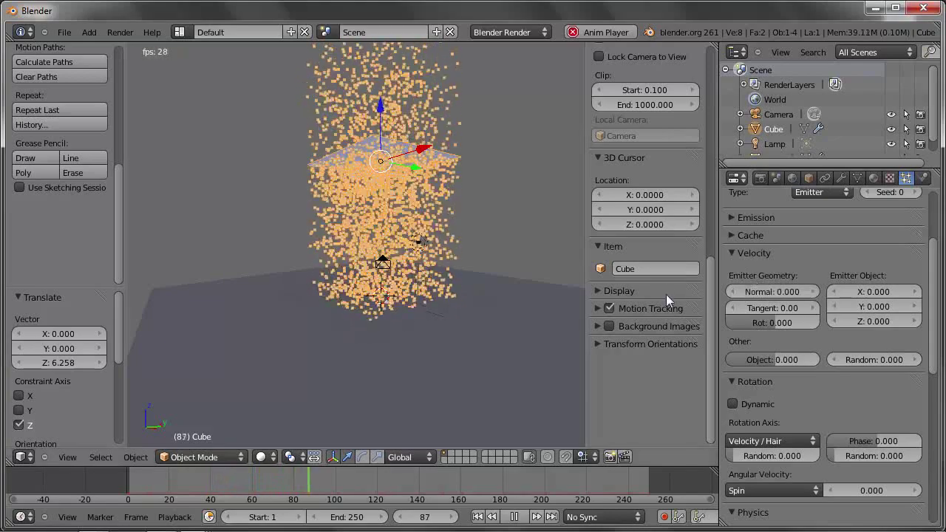
pyautogui.moveTo(771, 359); pyautogui.dragTo(769, 361)
pyautogui.click(770, 361)
pyautogui.write('1')
pyautogui.press('Return')
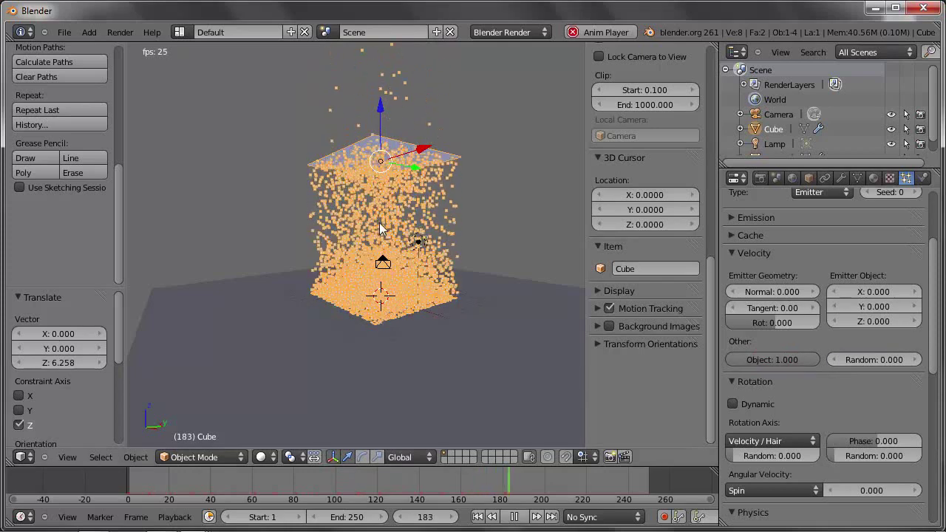
pyautogui.click(779, 359)
pyautogui.write('0')
pyautogui.press('Return')
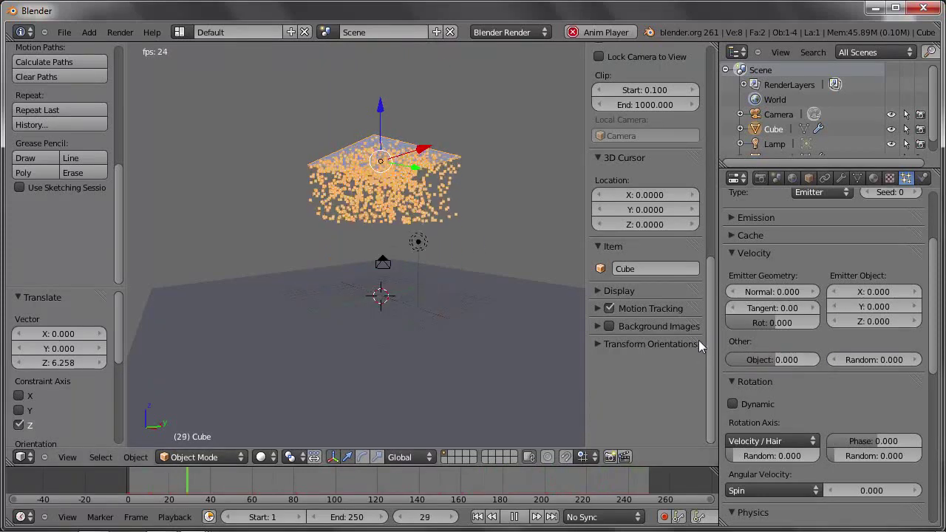
pyautogui.moveTo(772, 359); pyautogui.dragTo(770, 360)
pyautogui.write('1')
pyautogui.press('Return')
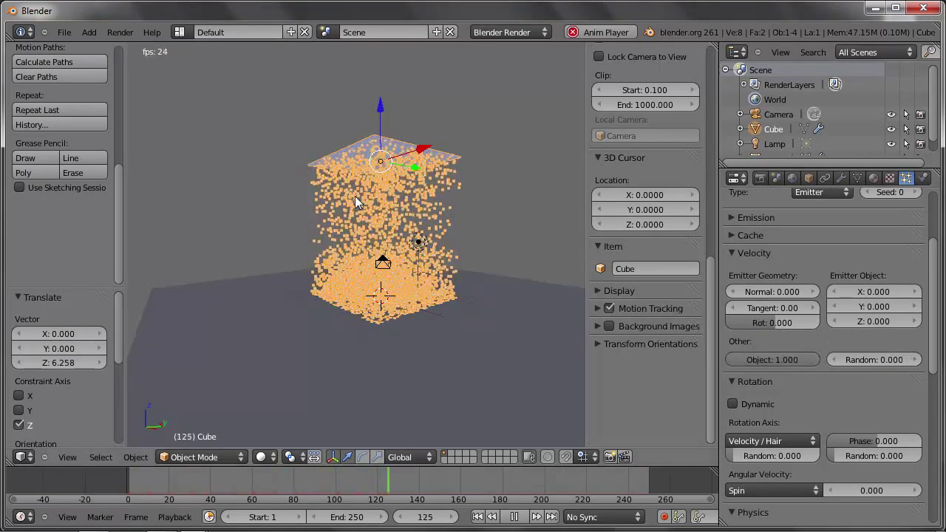
# Step: Move the emitter plane during playback, then set object velocity to 0
pyautogui.press('g')
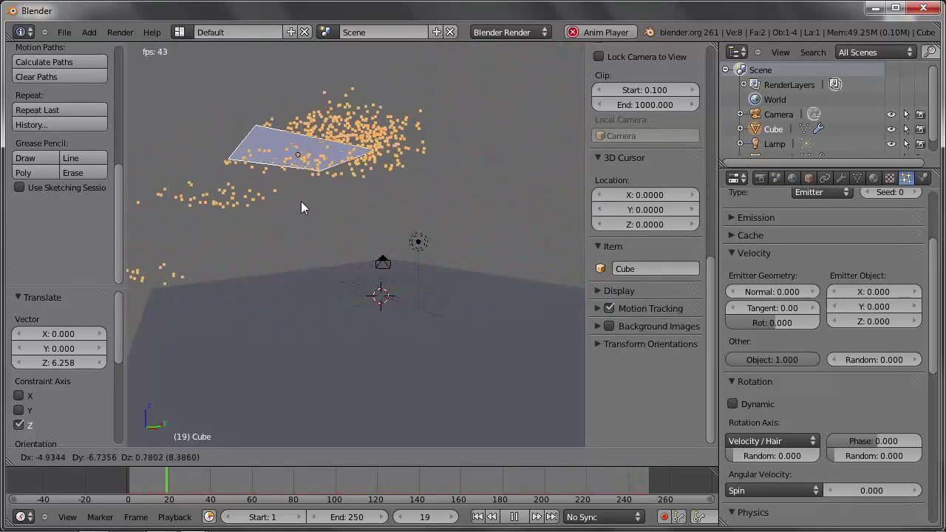
pyautogui.click(375, 229)
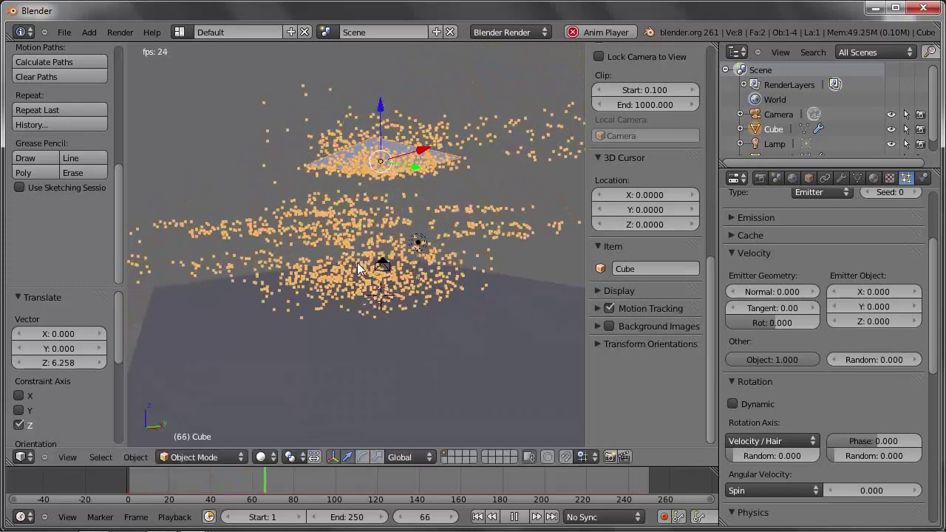
pyautogui.moveTo(357, 263); pyautogui.dragTo(361, 241, button='middle')
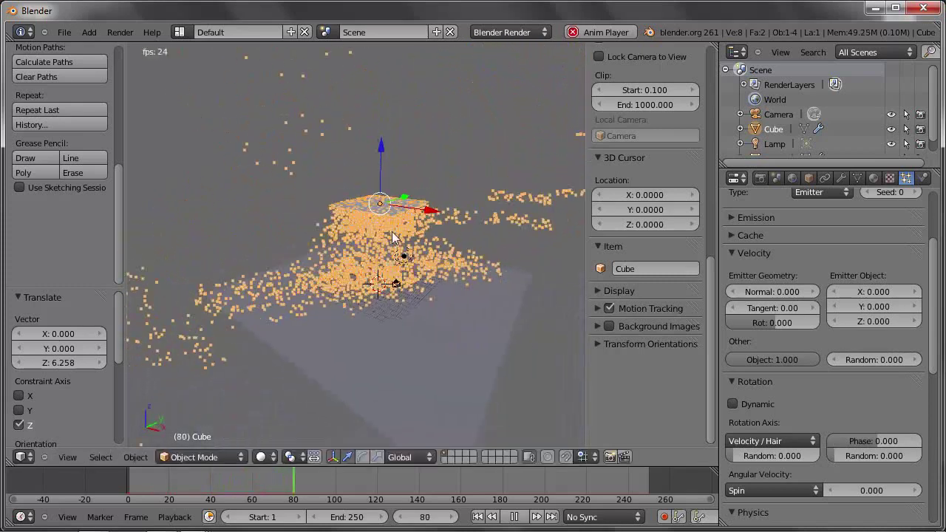
pyautogui.click(768, 358)
pyautogui.write('0')
pyautogui.press('Return')
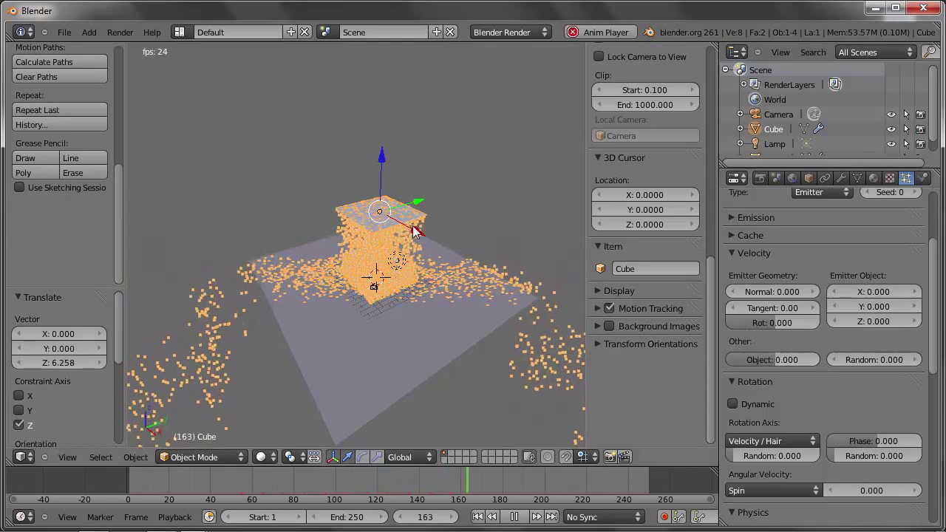
# Step: Try moving the plane again with object velocity 1, then stop playback
pyautogui.press('g')
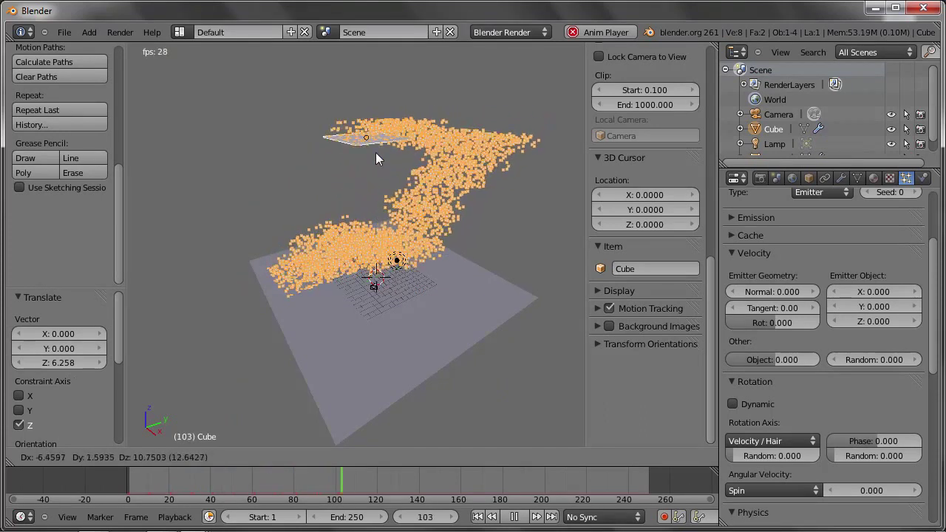
pyautogui.rightClick(350, 156)
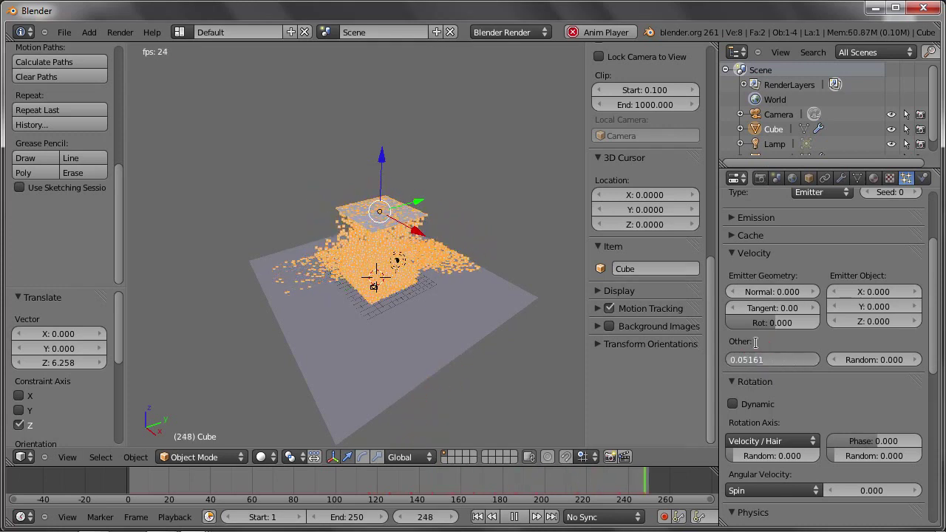
pyautogui.write('1')
pyautogui.press('Return')
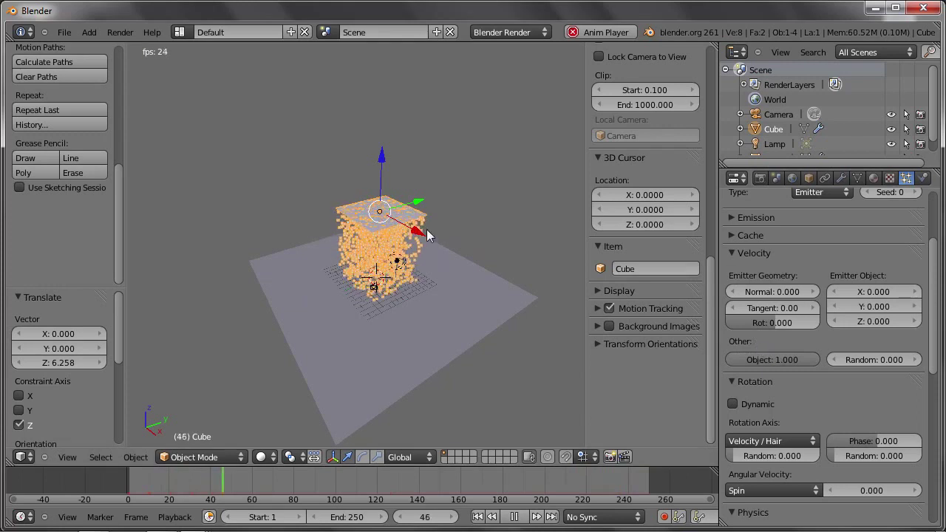
pyautogui.press('g')
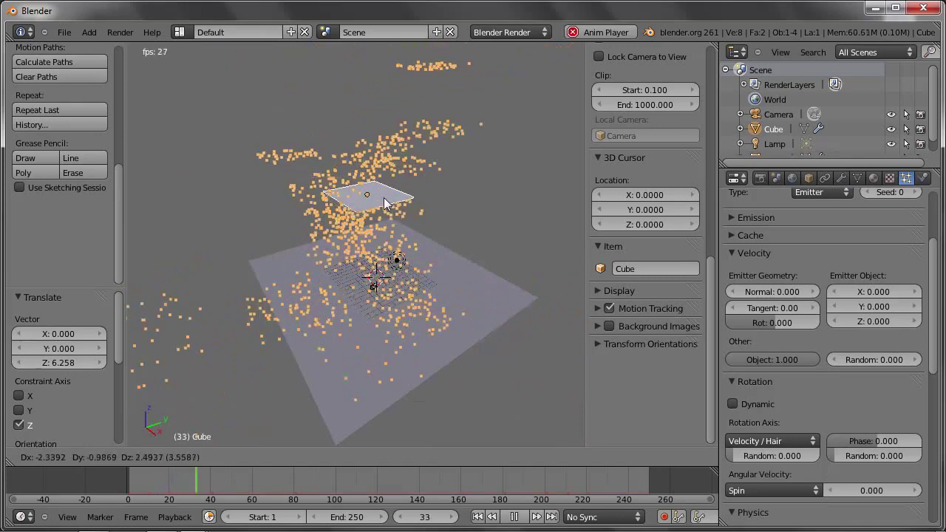
pyautogui.click(369, 210)
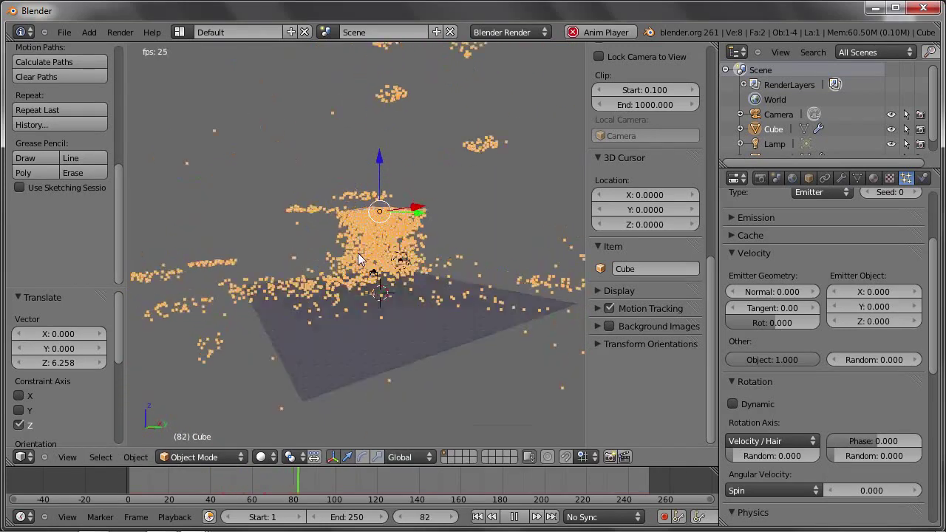
pyautogui.press('Escape')
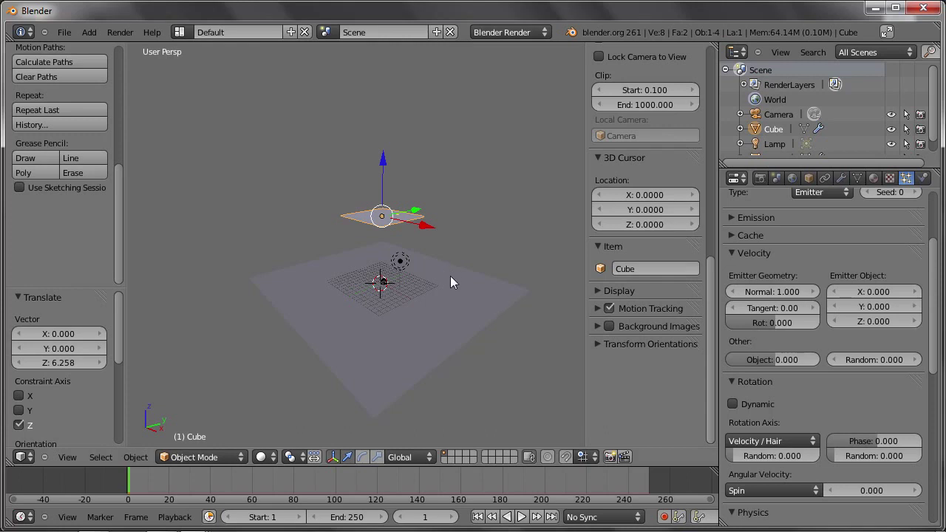
# Step: Collapse the Velocity and Rotation panels to bring Physics into view
pyautogui.click(734, 253)
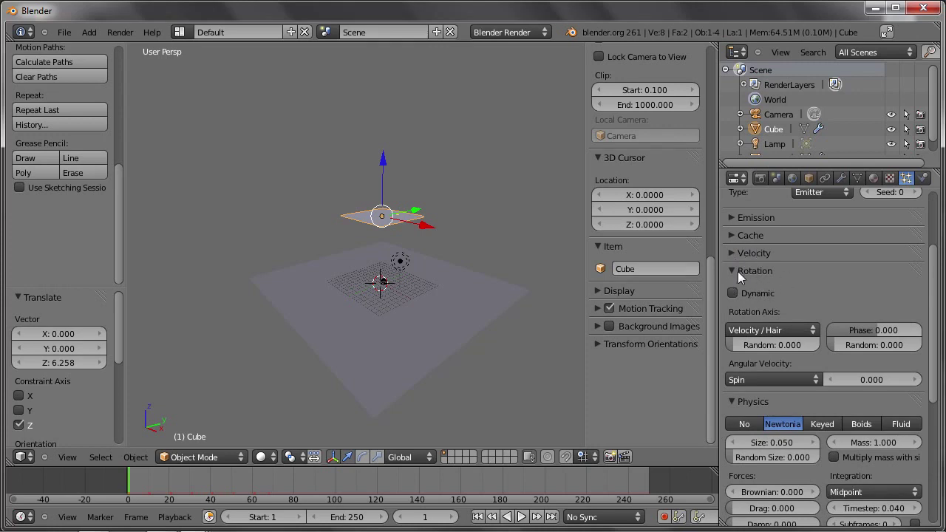
pyautogui.click(734, 271)
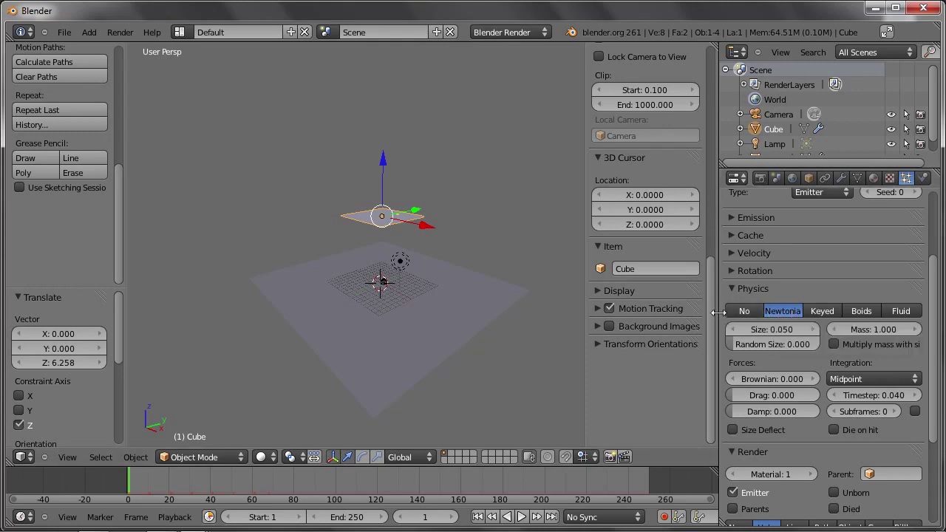
# Step: Widen the properties panel and raise the Brownian force to about 6.256 during playback
pyautogui.moveTo(717, 313); pyautogui.dragTo(697, 311)
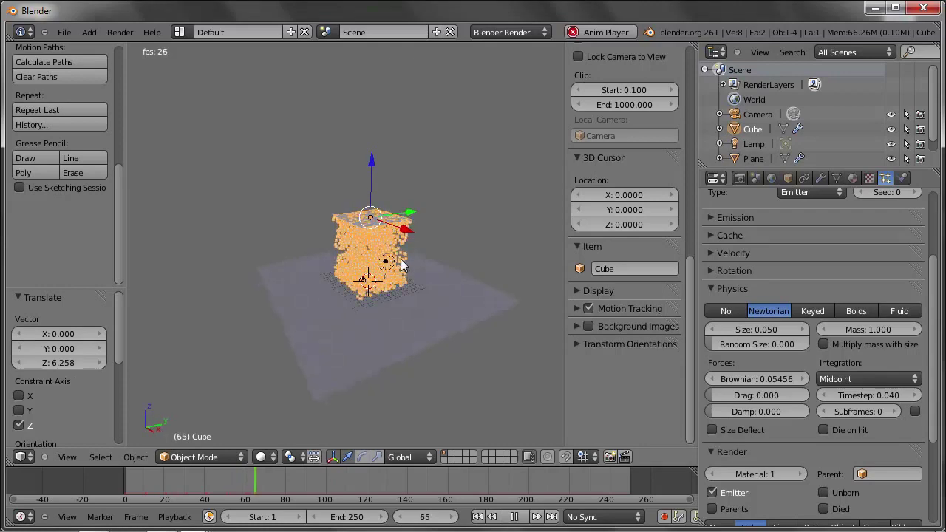
pyautogui.moveTo(403, 267); pyautogui.dragTo(403, 244, button='middle')
pyautogui.scroll(3, 403, 244)
pyautogui.moveTo(747, 380); pyautogui.dragTo(759, 345)
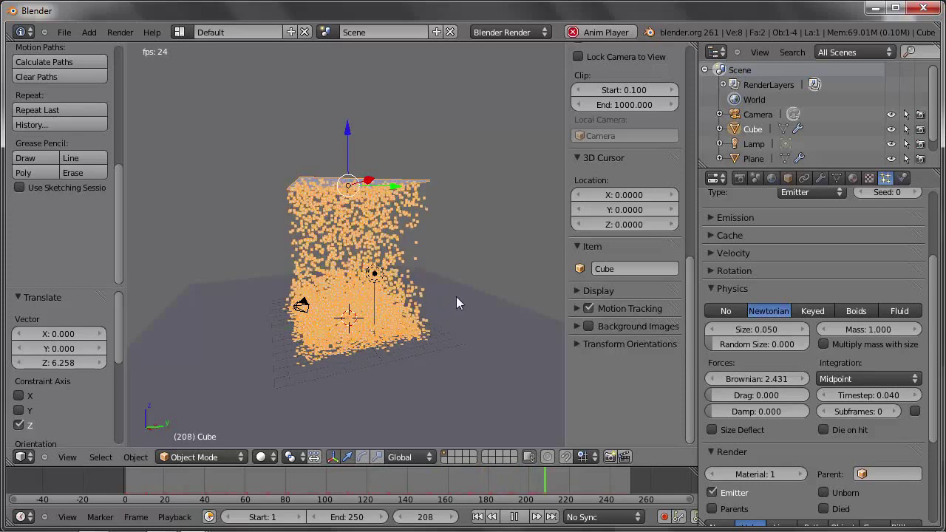
pyautogui.moveTo(721, 375); pyautogui.dragTo(926, 353)
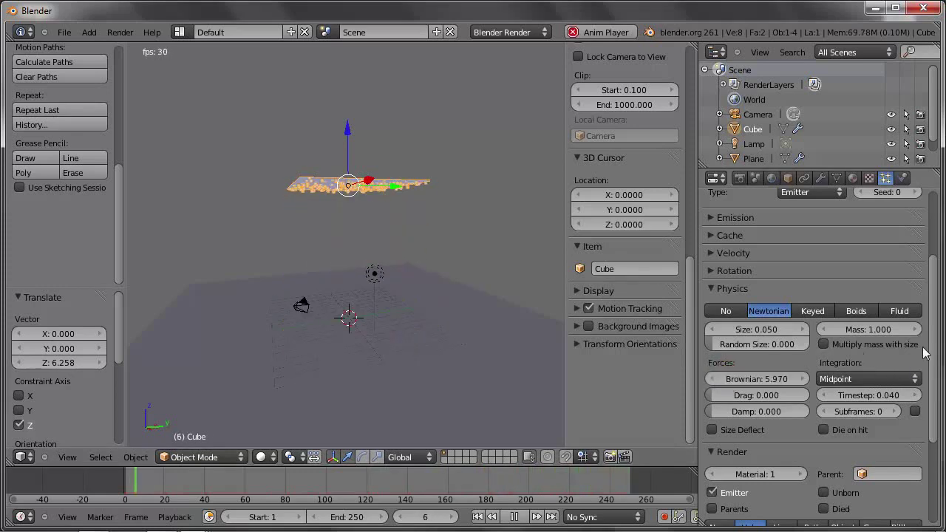
pyautogui.scroll(3, 428, 208)
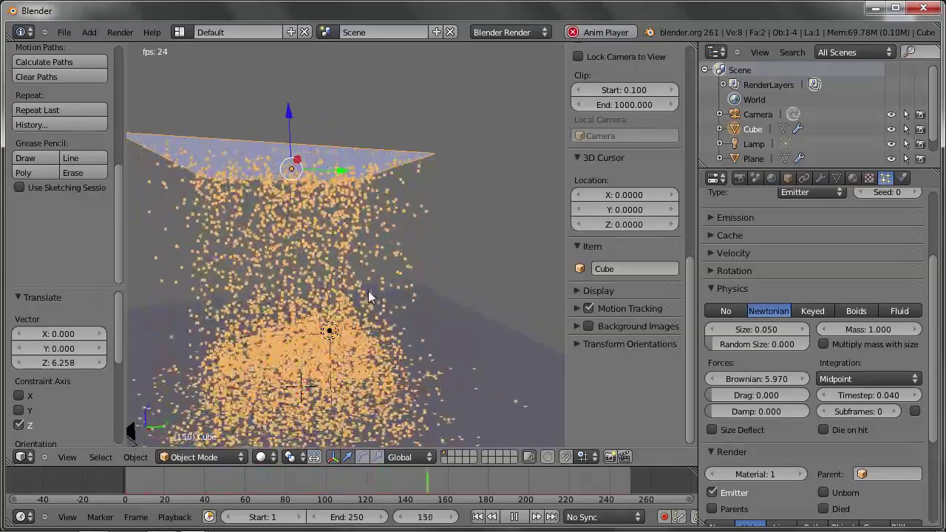
pyautogui.moveTo(747, 378); pyautogui.dragTo(769, 379)
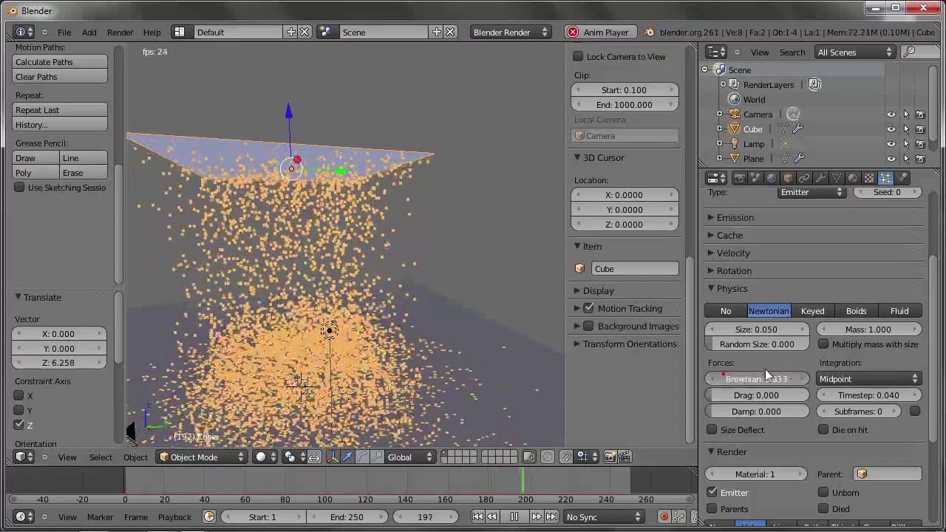
# Step: Add drag and damping, then remove them and lower the Brownian force
pyautogui.moveTo(716, 395)
pyautogui.mouseDown()
pyautogui.moveTo(754, 395)
pyautogui.moveTo(769, 411)
pyautogui.mouseUp()
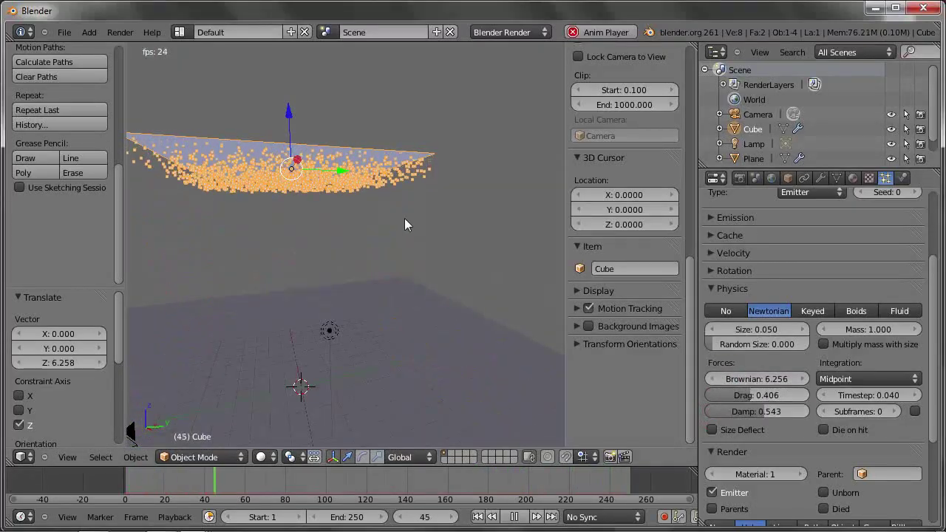
pyautogui.moveTo(354, 210)
pyautogui.mouseDown(button='middle')
pyautogui.moveTo(394, 236)
pyautogui.moveTo(377, 237)
pyautogui.mouseUp(button='middle')
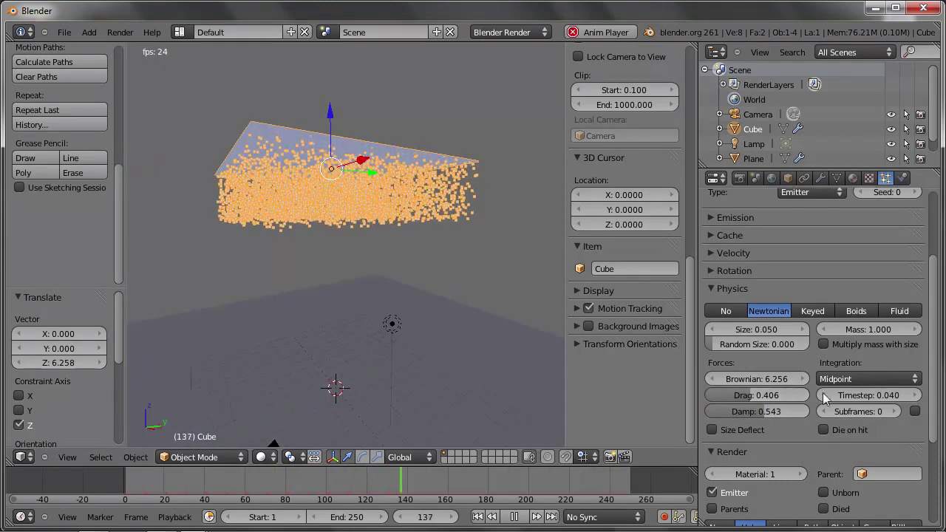
pyautogui.moveTo(769, 412)
pyautogui.mouseDown()
pyautogui.moveTo(720, 414)
pyautogui.moveTo(679, 400)
pyautogui.mouseUp()
pyautogui.moveTo(751, 379); pyautogui.dragTo(538, 393)
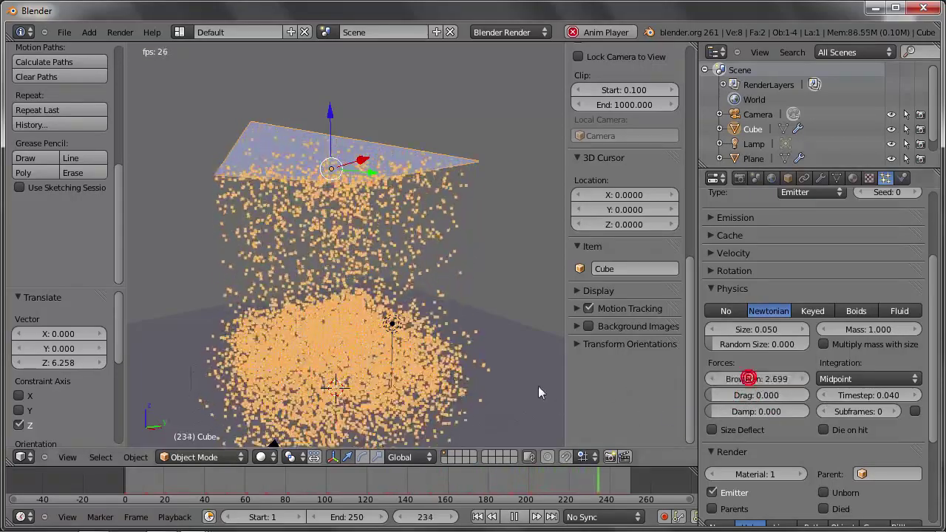
pyautogui.click(762, 374)
# Step: Set Brownian to 0, then switch physics to No and back to Newtonian
pyautogui.write('0')
pyautogui.press('Return')
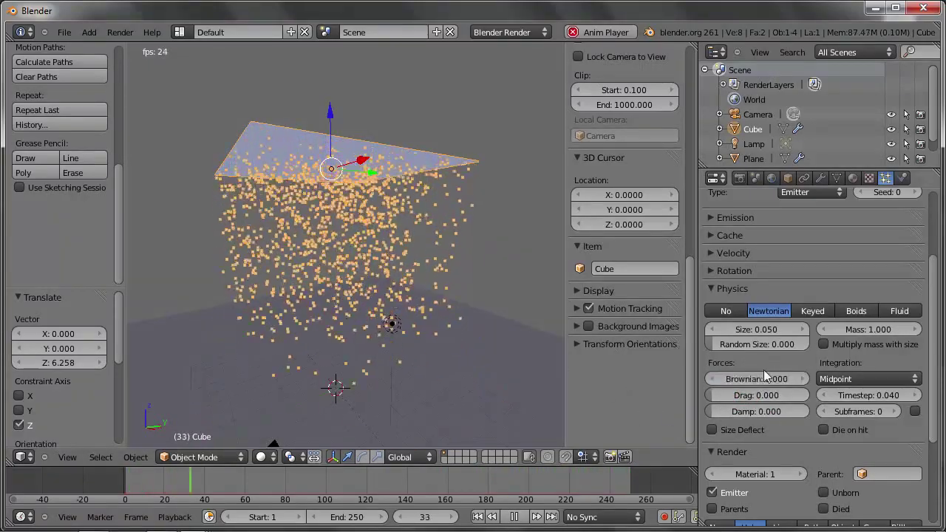
pyautogui.click(732, 311)
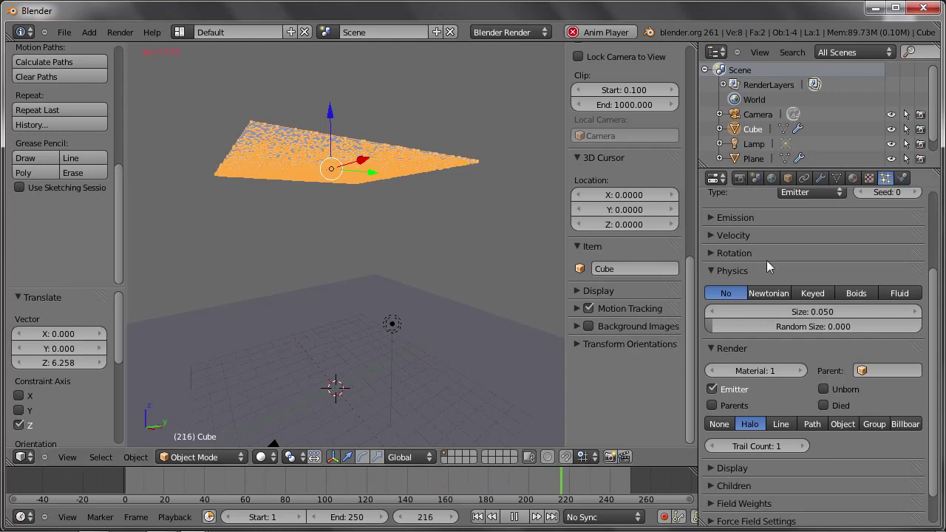
pyautogui.click(774, 294)
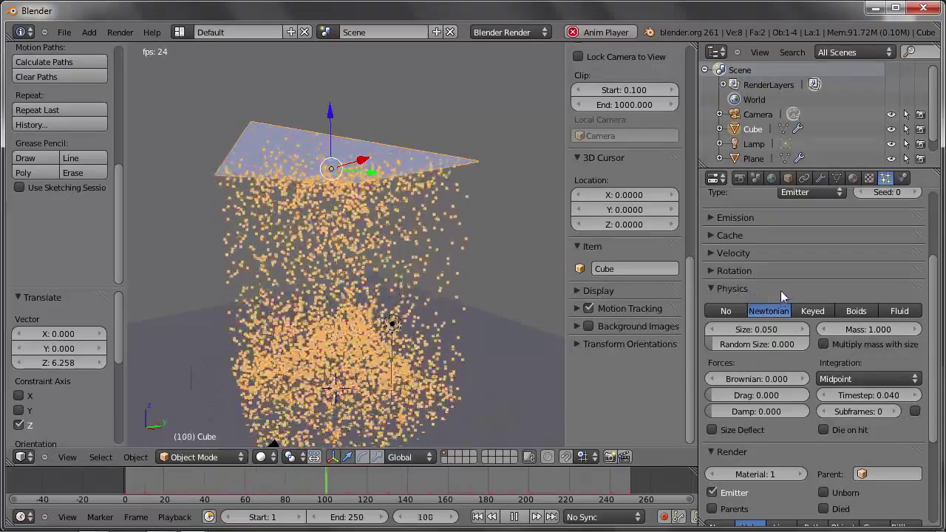
# Step: Collapse Physics, stop playback, scrub to frame 39, and view through the camera
pyautogui.click(717, 289)
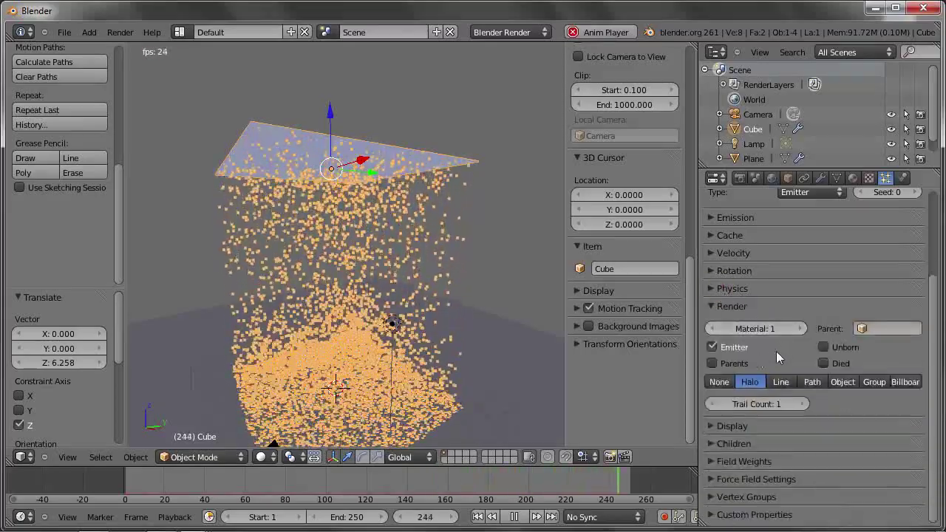
pyautogui.press('Escape')
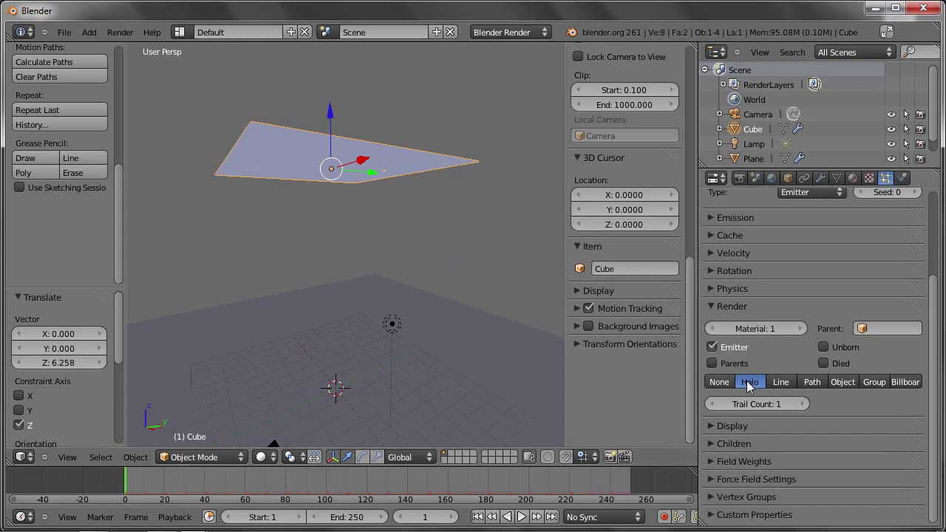
pyautogui.moveTo(170, 485); pyautogui.dragTo(205, 484)
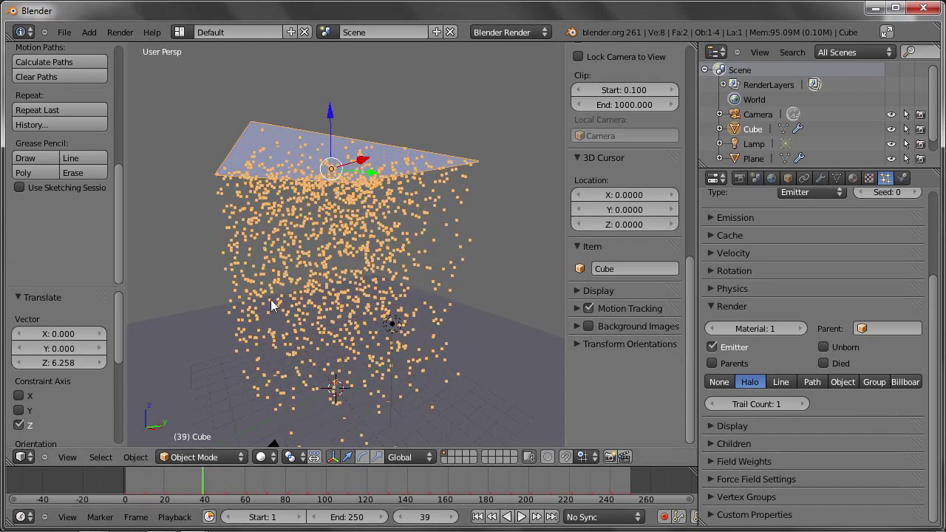
pyautogui.press('KP_0')
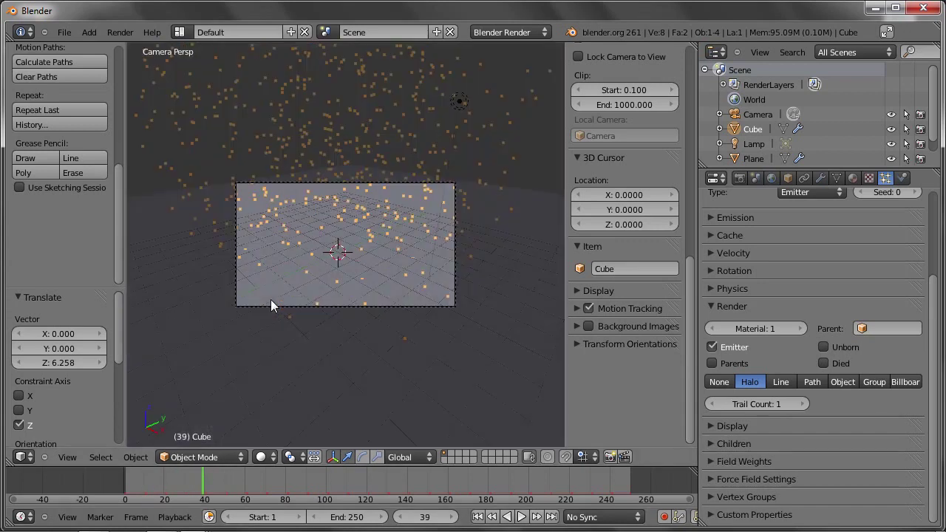
# Step: Render frame 39 to preview the halo particles, then switch particle rendering to Object
pyautogui.press('F12')
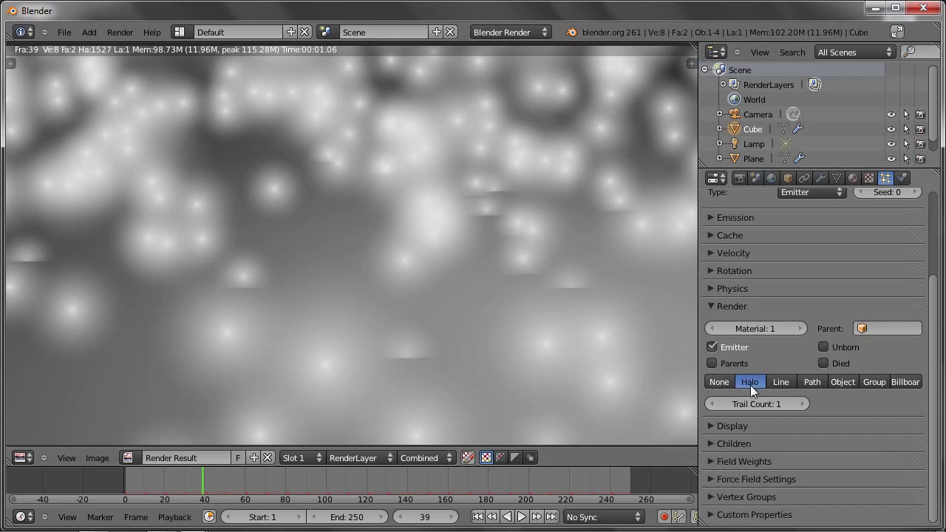
pyautogui.click(849, 380)
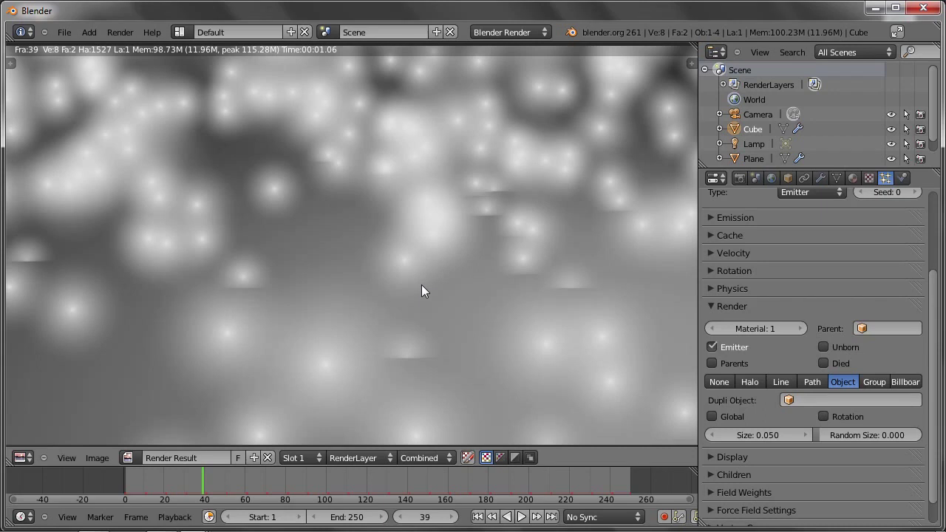
pyautogui.press('Escape')
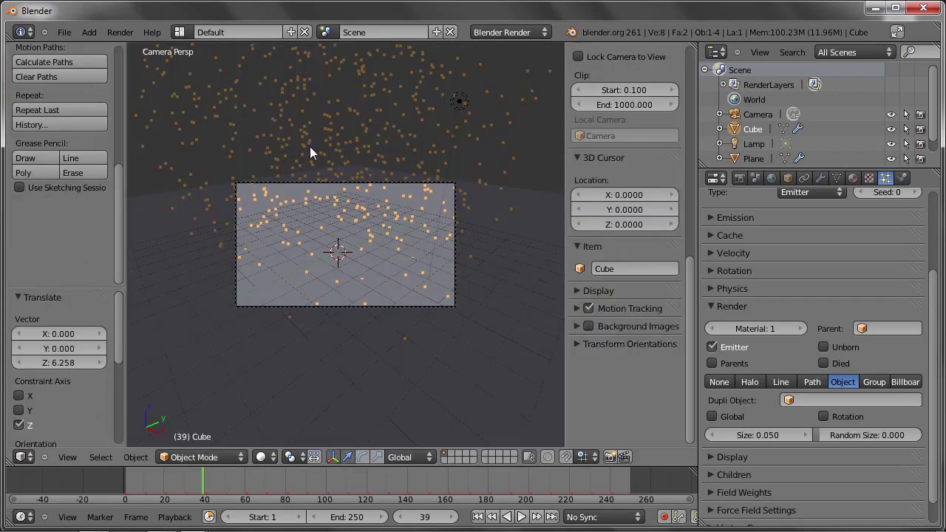
# Step: Add a Monkey mesh and raise it along Z to 1.696
pyautogui.hotkey('shift', 'a')
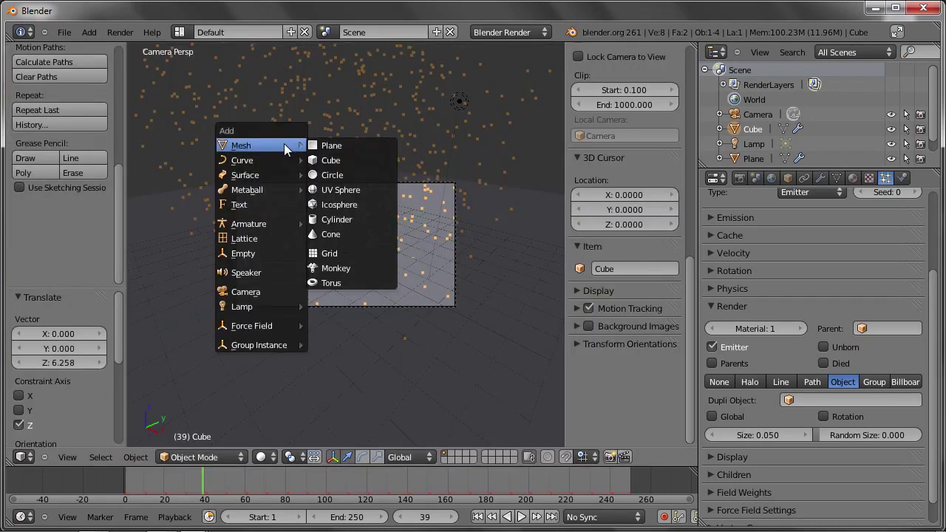
pyautogui.click(344, 268)
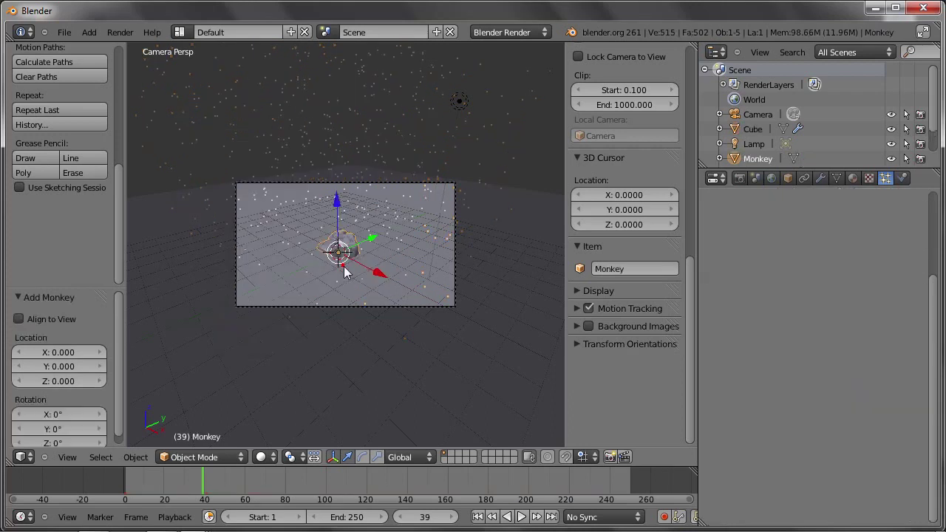
pyautogui.press('g')
pyautogui.press('z')
pyautogui.click(376, 254)
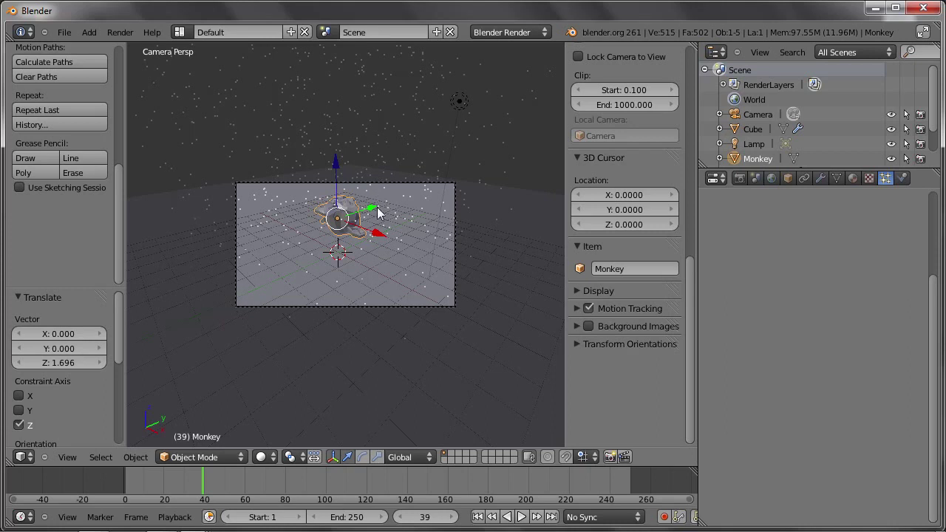
# Step: Set the Cube's particle Dupli Object to Monkey so particles appear as monkeys
pyautogui.keyDown('shift'); pyautogui.moveTo(411, 136); pyautogui.dragTo(429, 215, button='middle'); pyautogui.keyUp('shift')
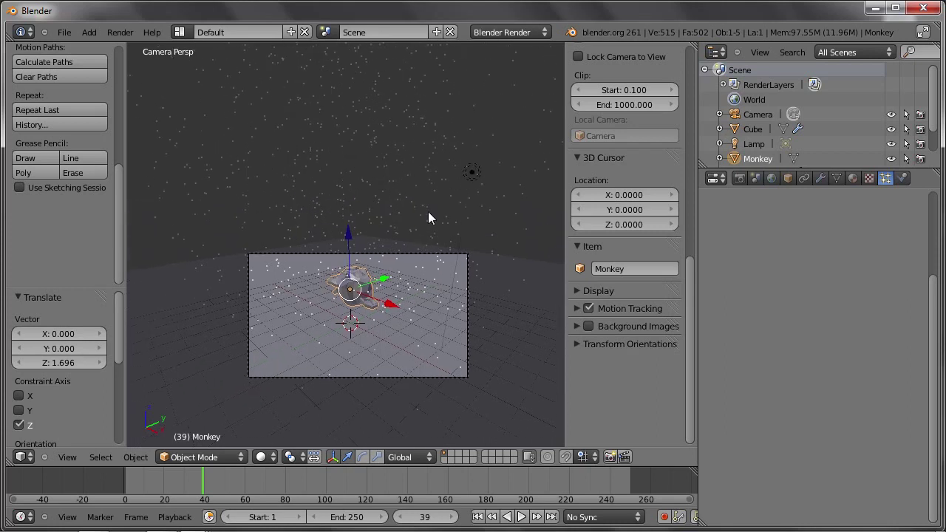
pyautogui.keyDown('shift'); pyautogui.moveTo(405, 94); pyautogui.dragTo(400, 256, button='middle'); pyautogui.keyUp('shift')
pyautogui.rightClick(370, 118)
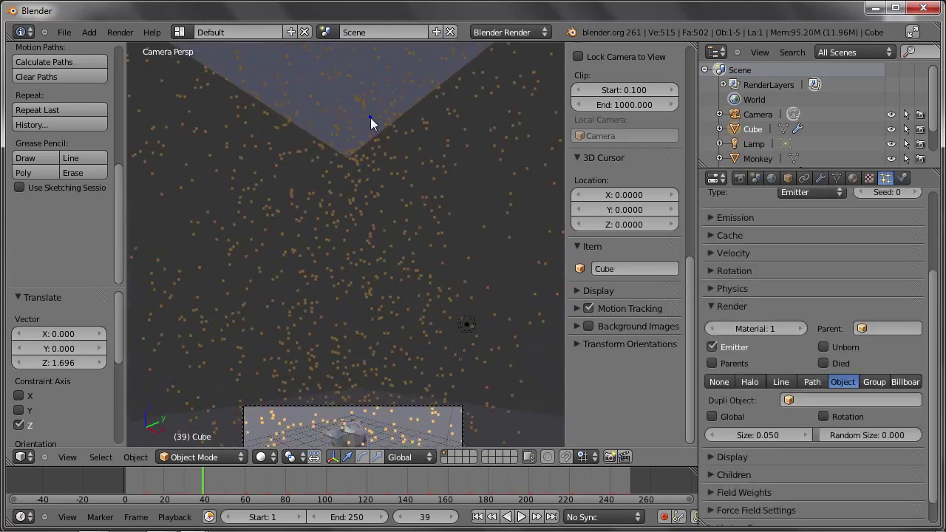
pyautogui.click(825, 402)
pyautogui.click(795, 291)
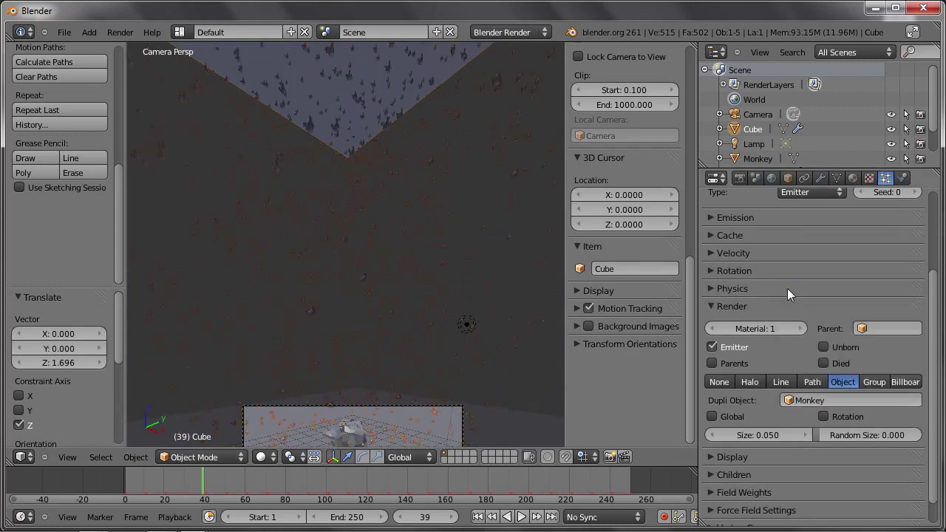
pyautogui.moveTo(373, 205)
pyautogui.mouseDown(button='middle')
pyautogui.moveTo(372, 252)
pyautogui.moveTo(373, 162)
pyautogui.moveTo(397, 196)
pyautogui.moveTo(461, 237)
pyautogui.moveTo(379, 260)
pyautogui.mouseUp(button='middle')
# Step: Play the particle animation and orbit to view the falling monkeys
pyautogui.scroll(1, 378, 259)
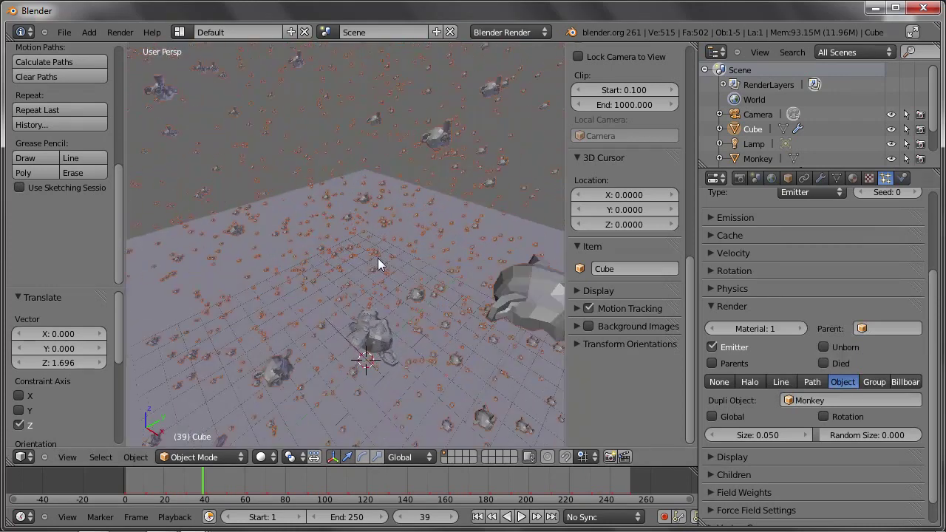
pyautogui.hotkey('alt', 'a')
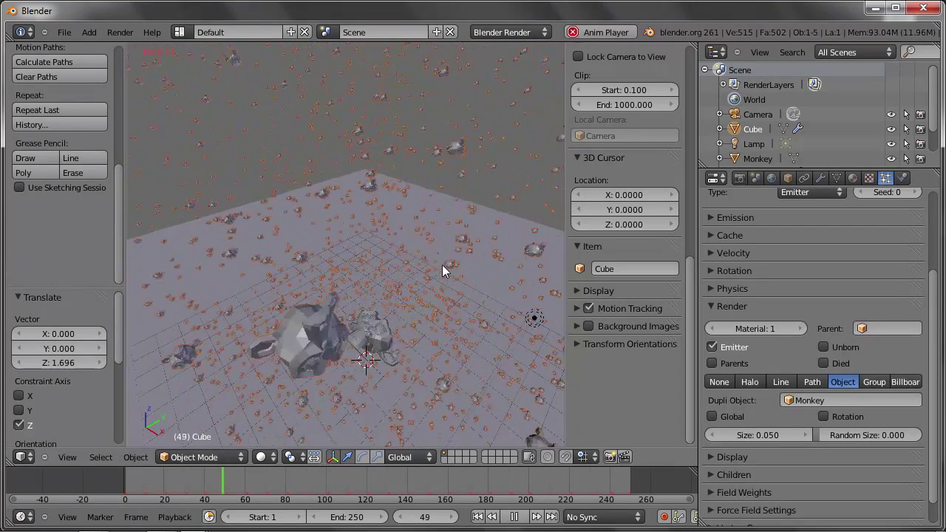
pyautogui.moveTo(438, 252); pyautogui.dragTo(438, 233, button='middle')
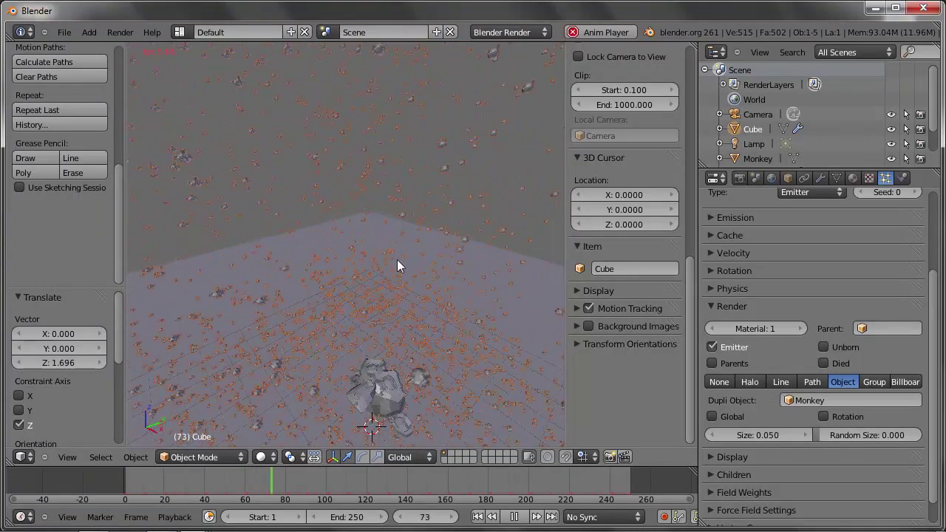
pyautogui.moveTo(394, 304)
pyautogui.mouseDown(button='middle')
pyautogui.moveTo(357, 200)
pyautogui.moveTo(362, 244)
pyautogui.mouseUp(button='middle')
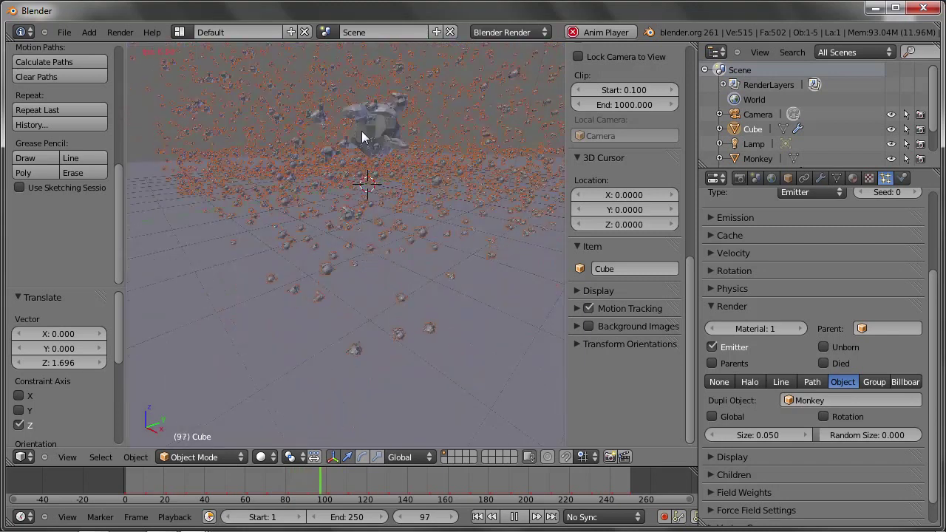
# Step: Scale the Monkey's mesh up about 3.95 times in Edit Mode, then play the animation in reverse
pyautogui.rightClick(379, 130)
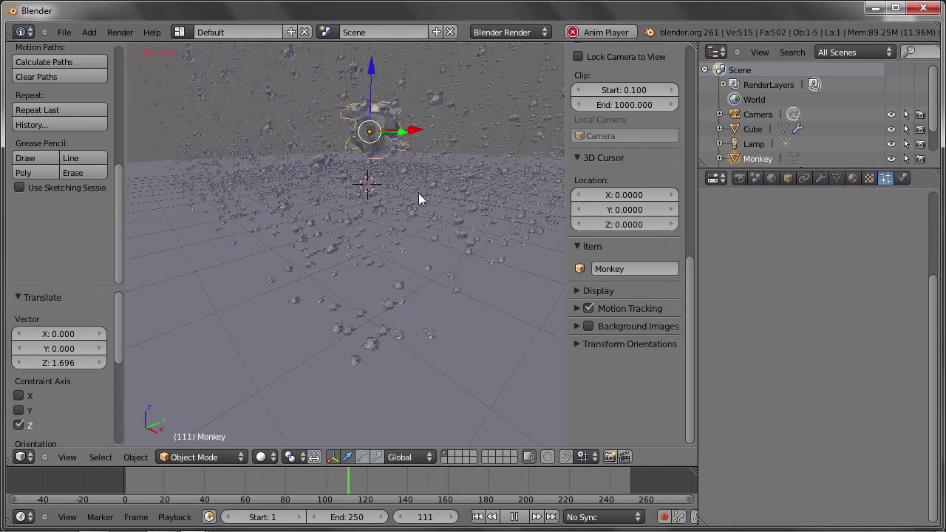
pyautogui.press('s')
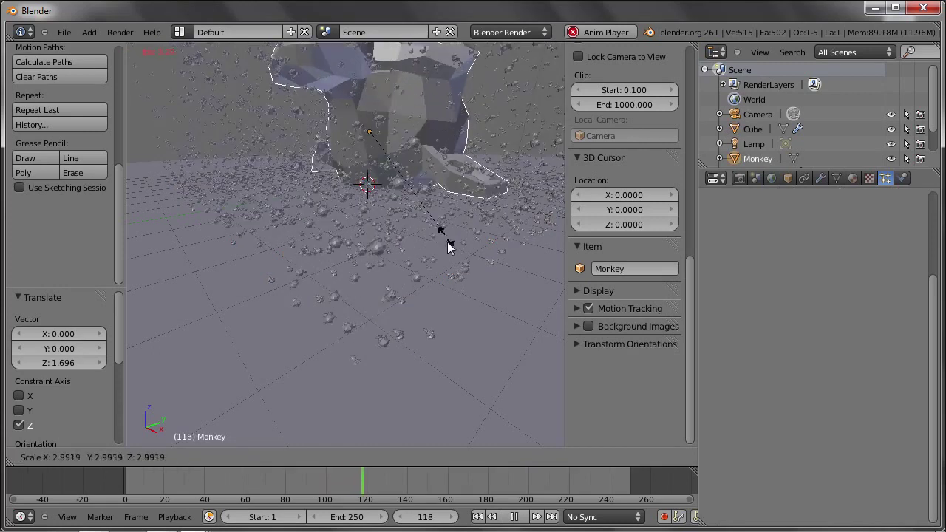
pyautogui.press('Escape')
pyautogui.press('Tab')
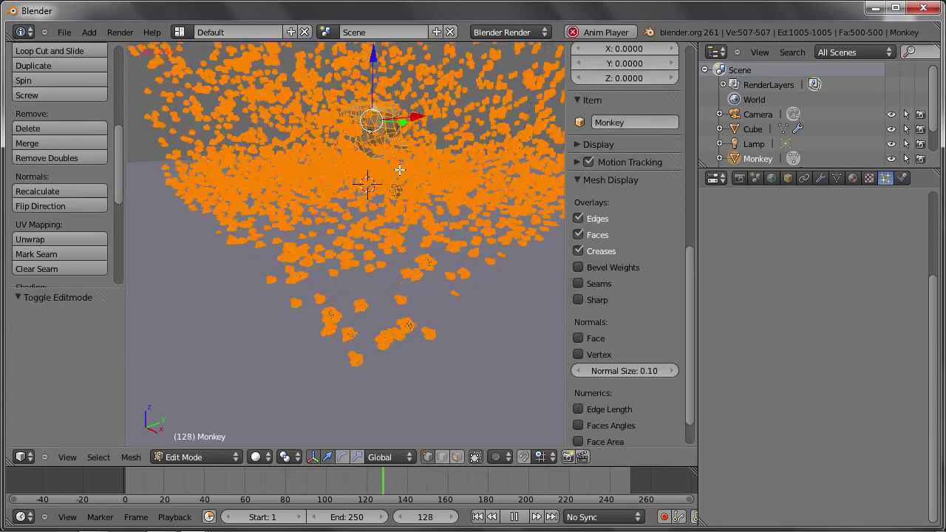
pyautogui.press('s')
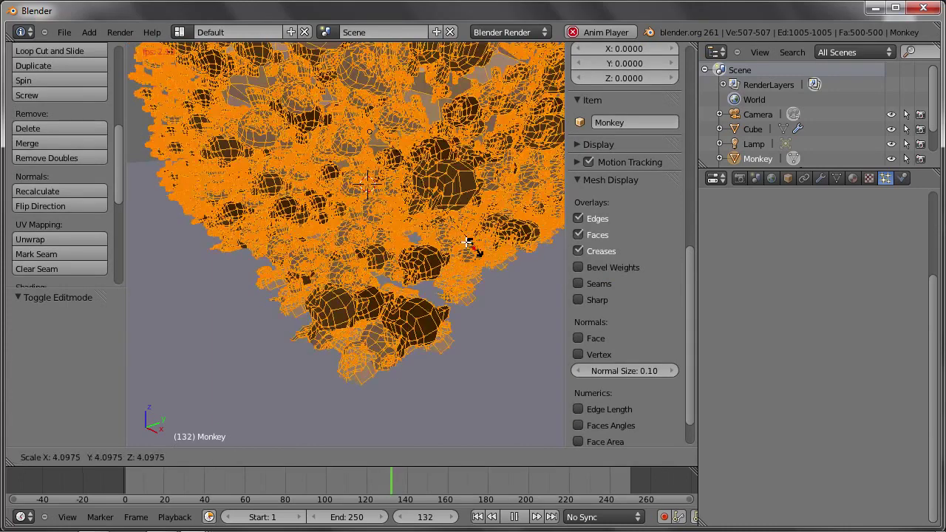
pyautogui.click(415, 227)
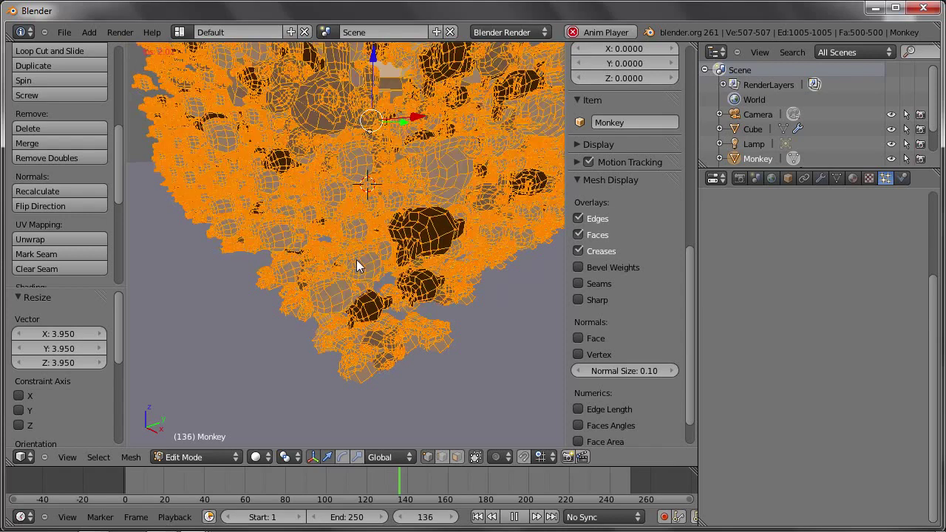
pyautogui.press('Tab')
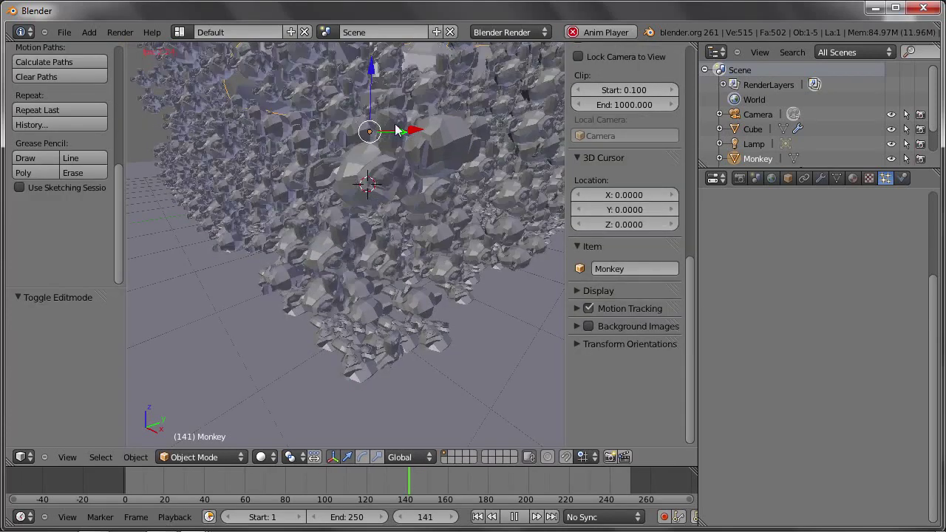
pyautogui.hotkey('shift', 'alt', 'a')
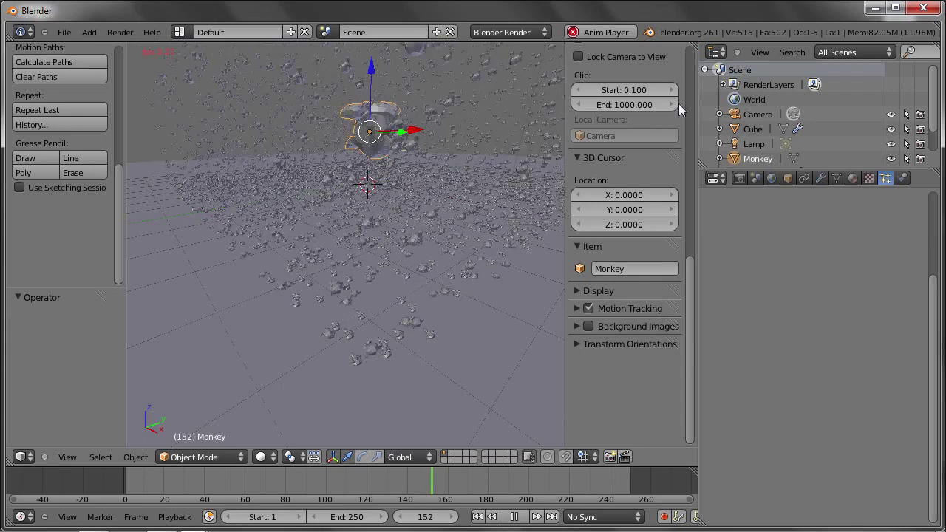
# Step: Set the Cube's particle render size to 0.784
pyautogui.click(754, 129)
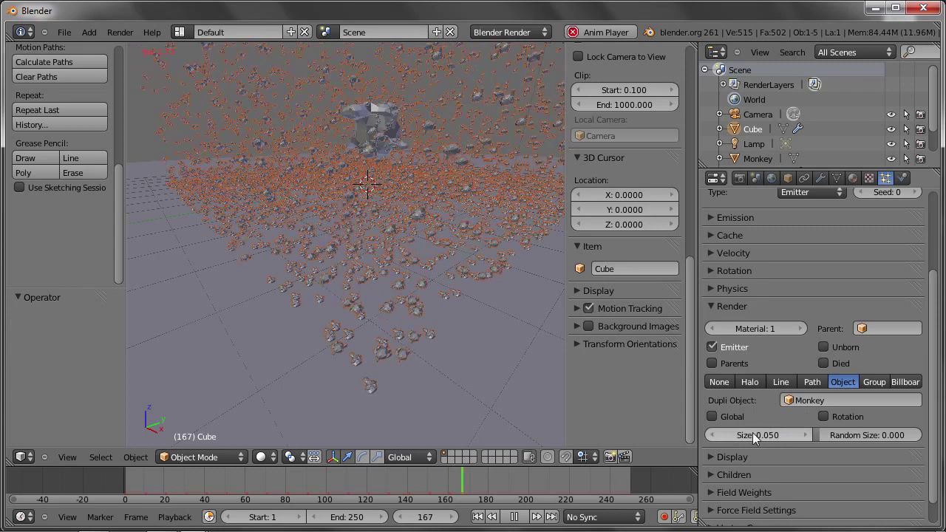
pyautogui.moveTo(783, 436); pyautogui.dragTo(779, 435)
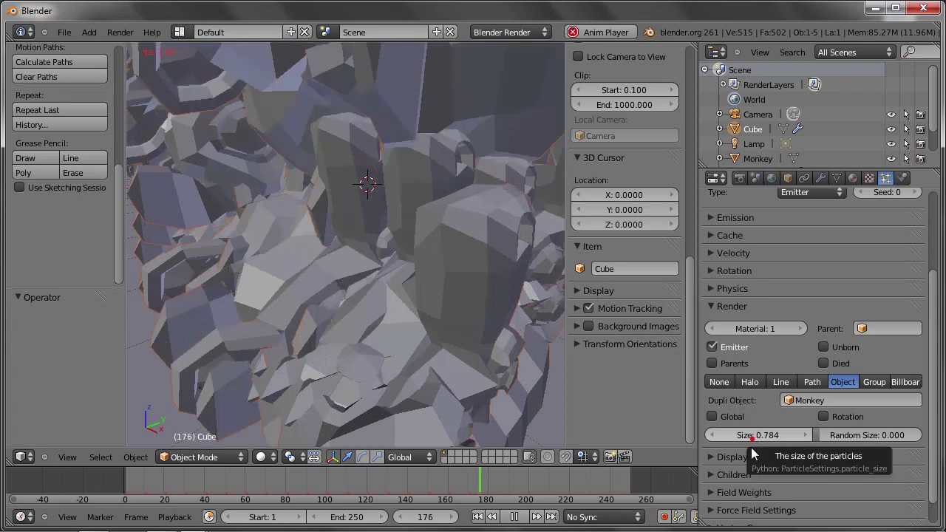
pyautogui.click(754, 453)
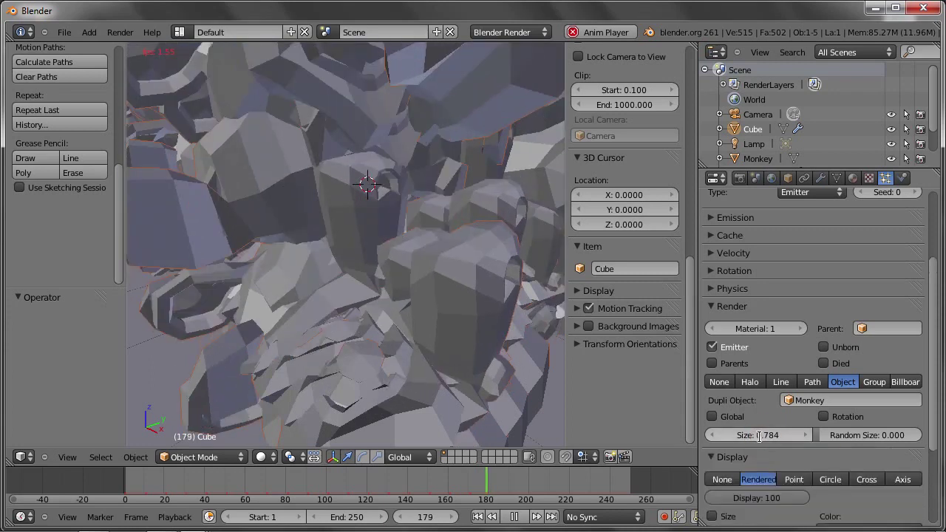
pyautogui.click(760, 436)
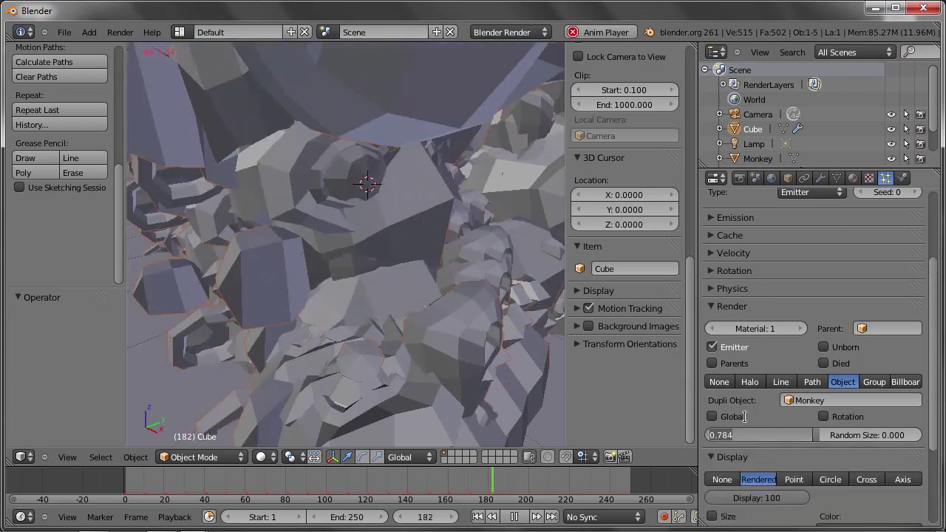
pyautogui.press('Return')
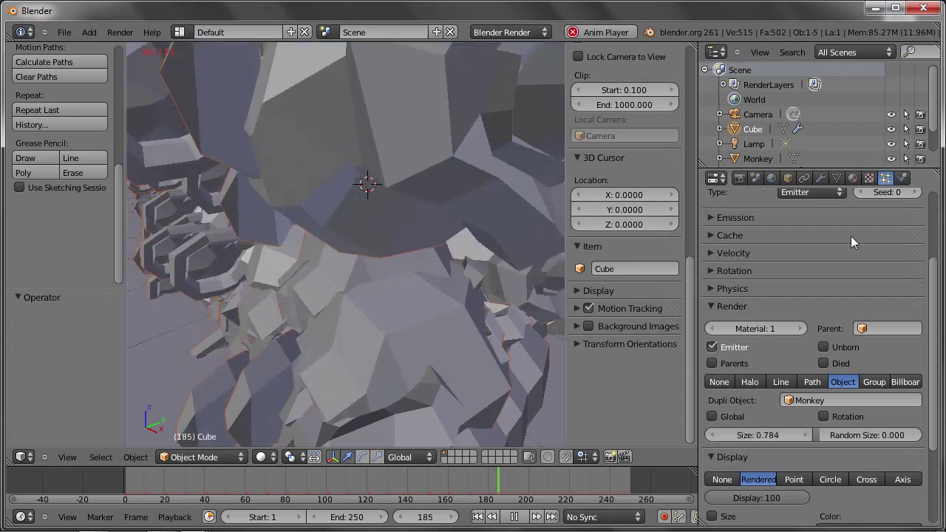
# Step: Set the emitted particle Number to 250 and stop playback
pyautogui.scroll(2, 720, 216)
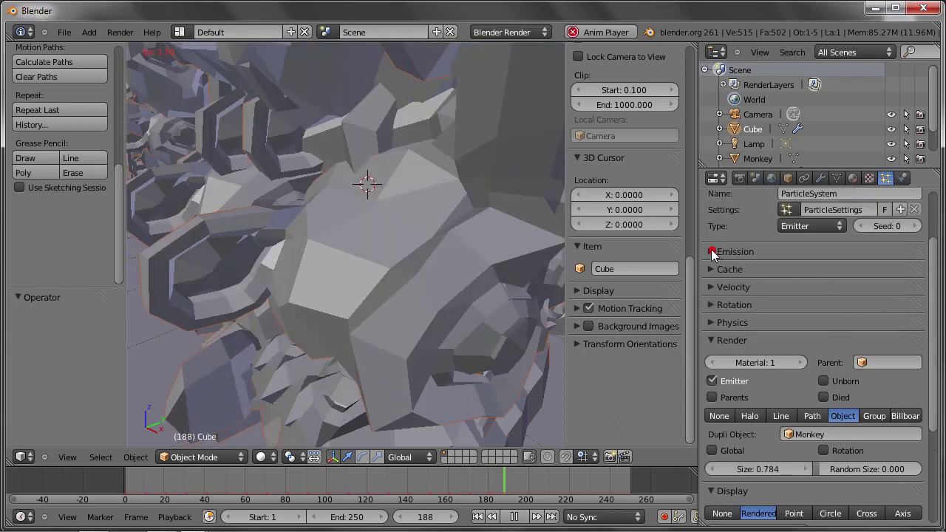
pyautogui.click(711, 252)
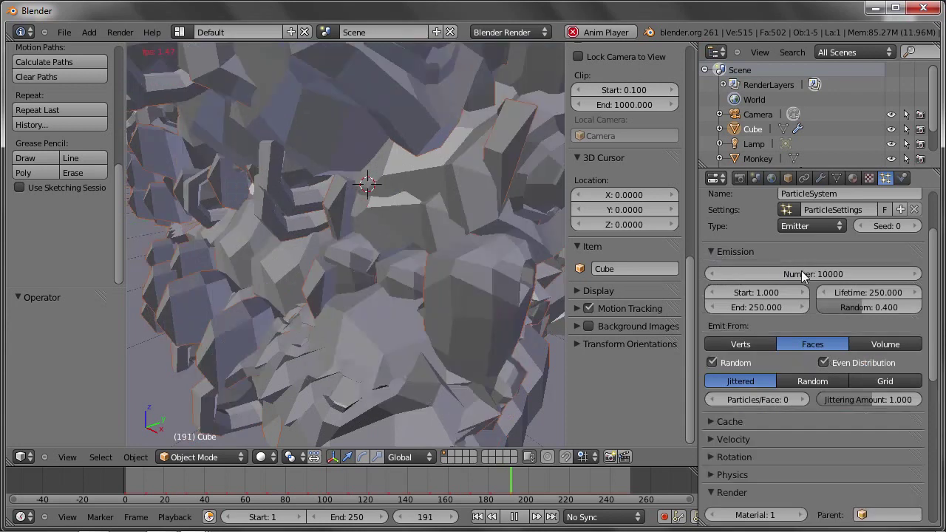
pyautogui.click(804, 274)
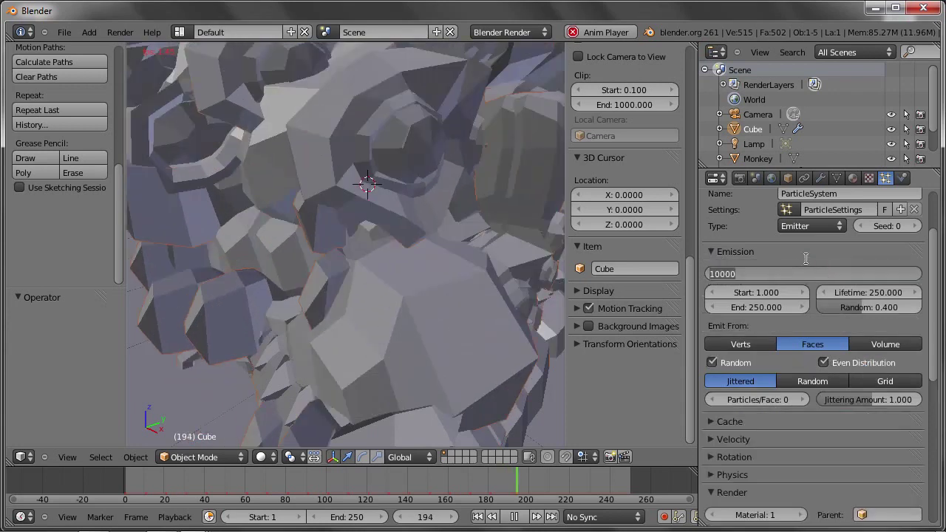
pyautogui.write('Number: 250')
pyautogui.press('Return')
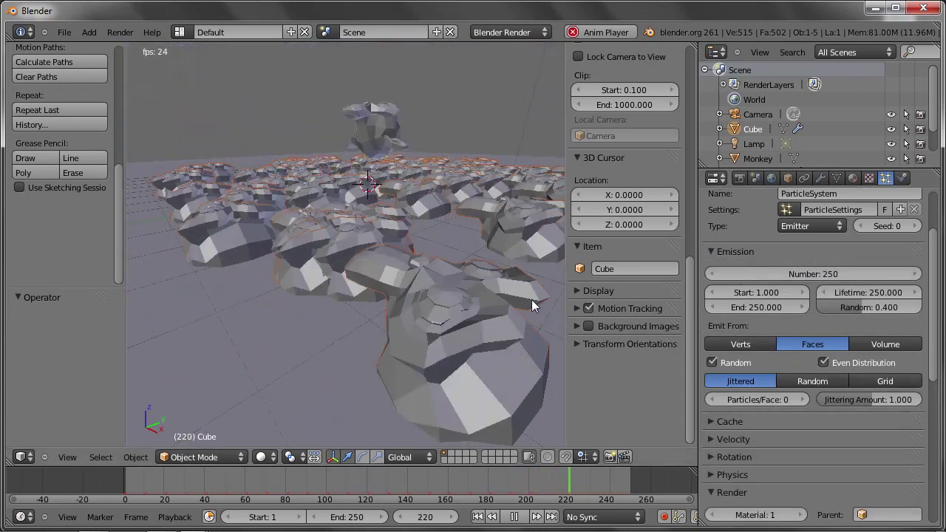
pyautogui.press('Escape')
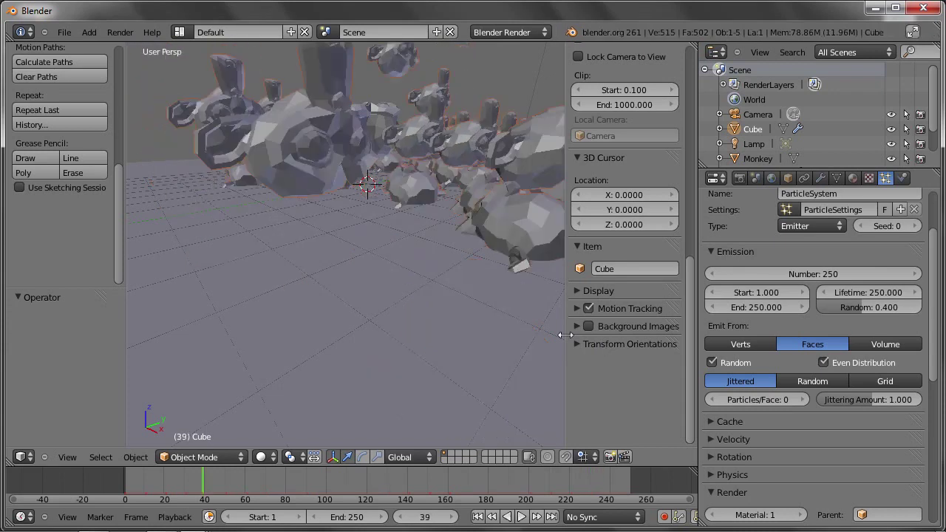
# Step: Return to frame 1 and set the particle size to 0.100
pyautogui.hotkey('shift', 'Left')
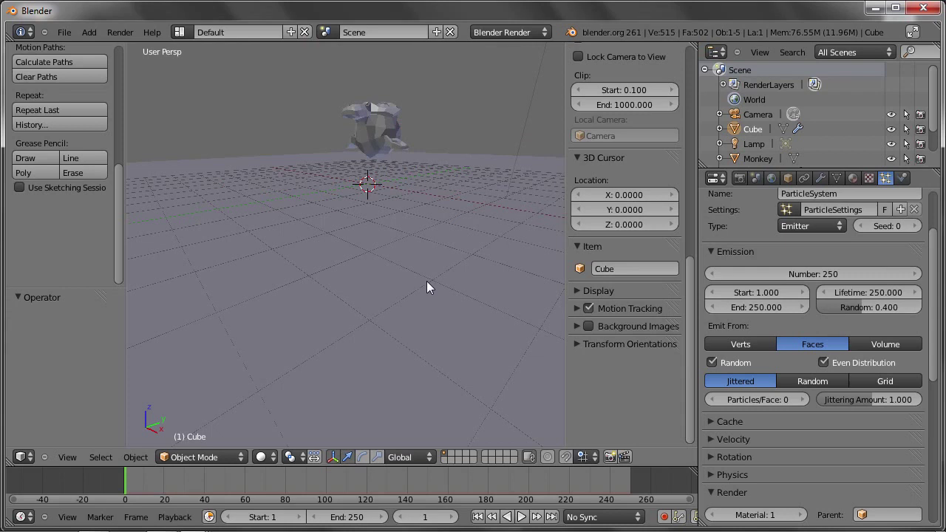
pyautogui.click(753, 129)
pyautogui.scroll(-4, 788, 415)
pyautogui.scroll(-2, 771, 306)
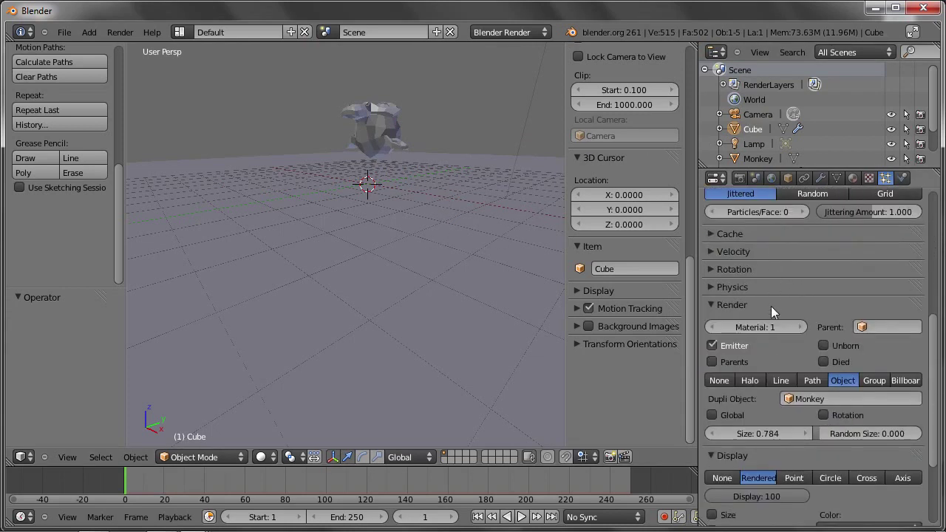
pyautogui.click(757, 433)
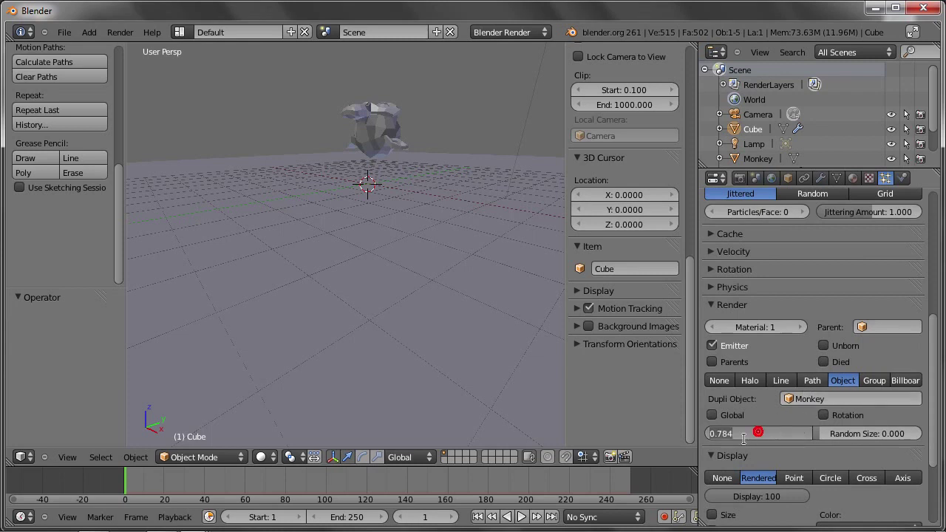
pyautogui.write('1')
pyautogui.press('Return')
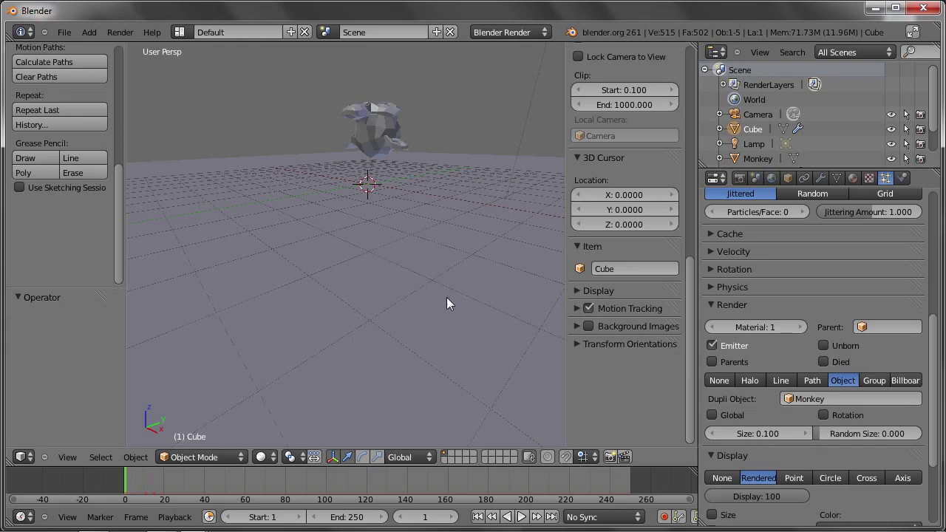
# Step: Set Random Size to 1.000, play the animation, and start enlarging the particle size
pyautogui.moveTo(828, 433); pyautogui.dragTo(923, 436)
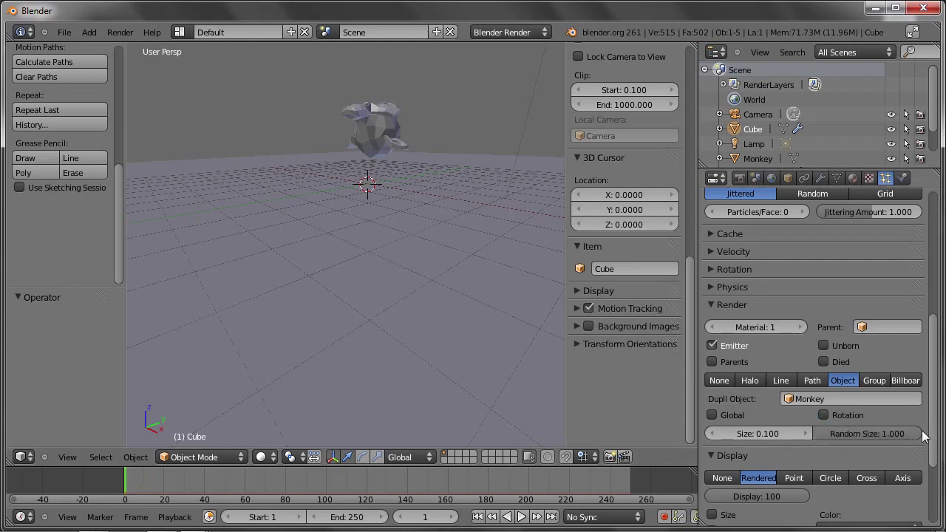
pyautogui.moveTo(487, 272)
pyautogui.mouseDown(button='middle')
pyautogui.moveTo(418, 192)
pyautogui.moveTo(415, 206)
pyautogui.moveTo(396, 185)
pyautogui.mouseUp(button='middle')
pyautogui.hotkey('alt', 'a')
pyautogui.moveTo(739, 434); pyautogui.dragTo(745, 442)
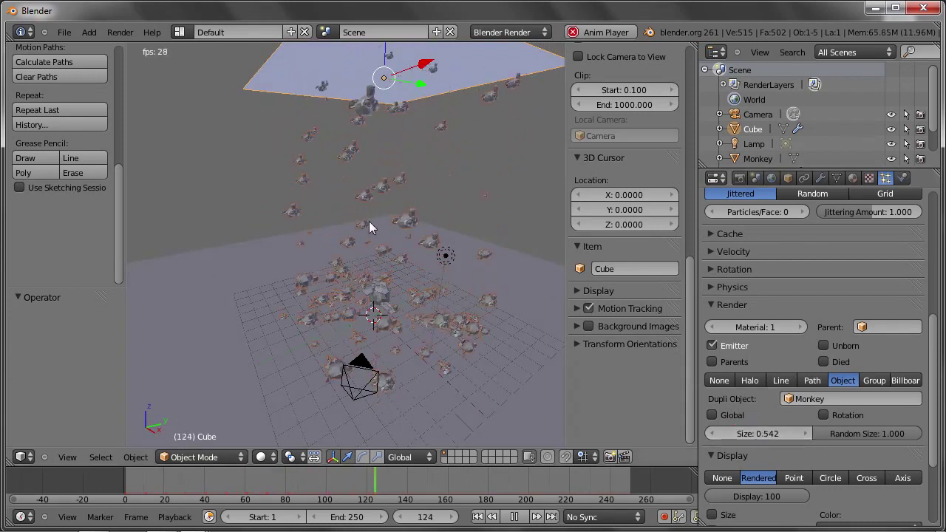
# Step: Expand the particle Field Weights panel, showing Gravity and all weights at 1.000
pyautogui.moveTo(436, 225); pyautogui.dragTo(392, 177, button='middle')
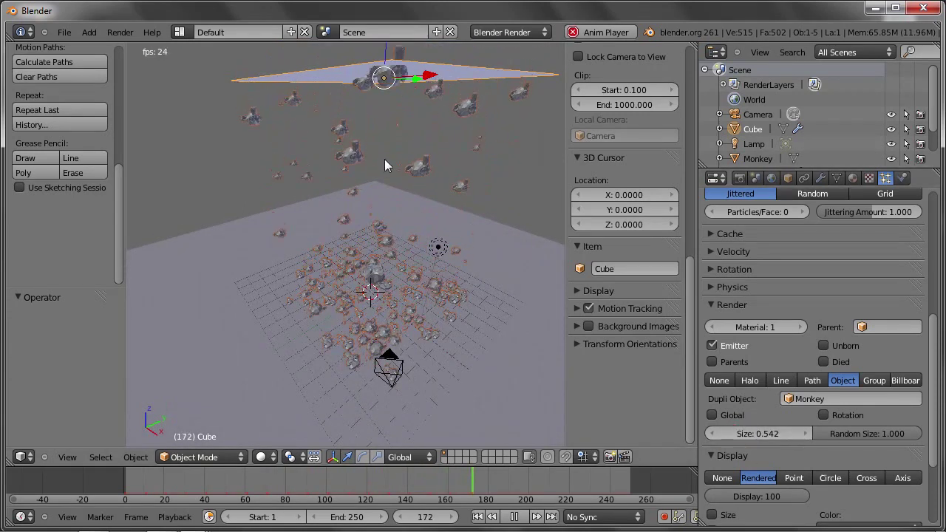
pyautogui.scroll(3, 361, 197)
pyautogui.moveTo(388, 349); pyautogui.dragTo(380, 299, button='middle')
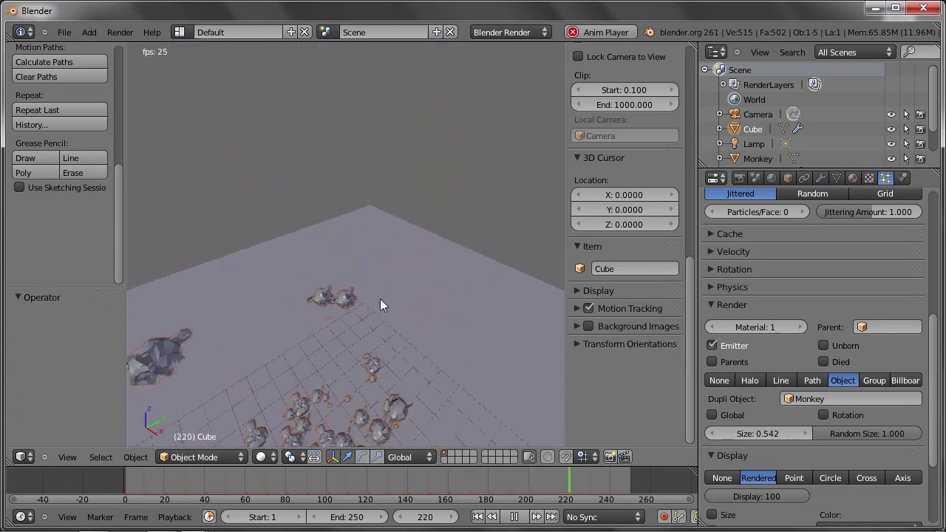
pyautogui.moveTo(381, 353); pyautogui.dragTo(392, 340, button='middle')
pyautogui.scroll(-5, 779, 397)
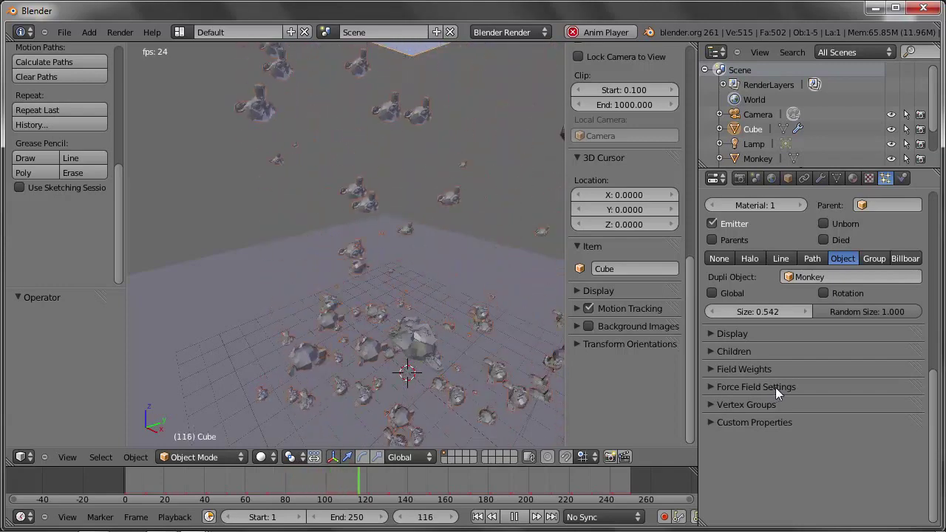
pyautogui.click(713, 386)
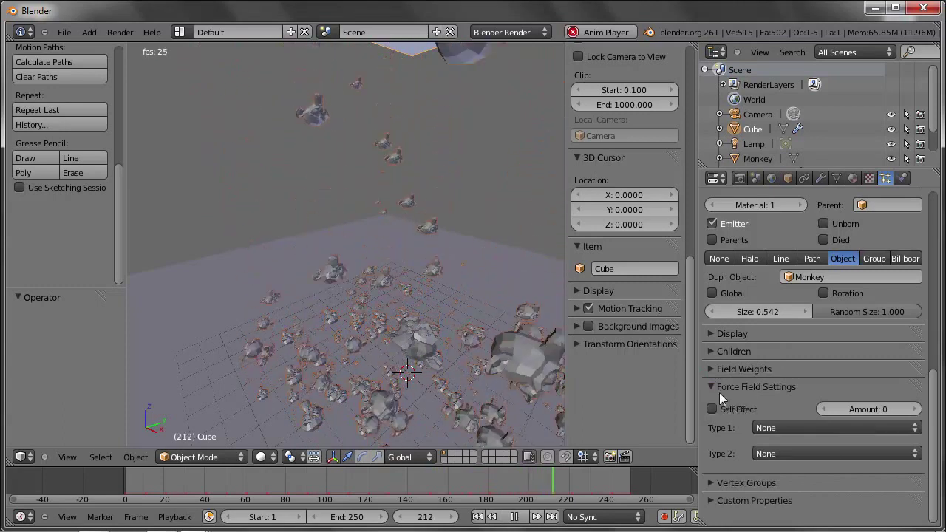
pyautogui.click(719, 390)
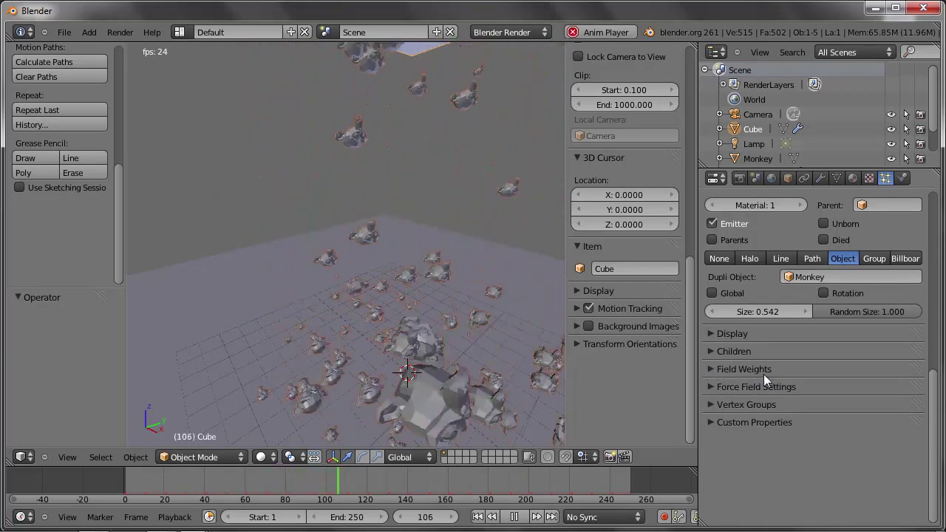
pyautogui.click(711, 368)
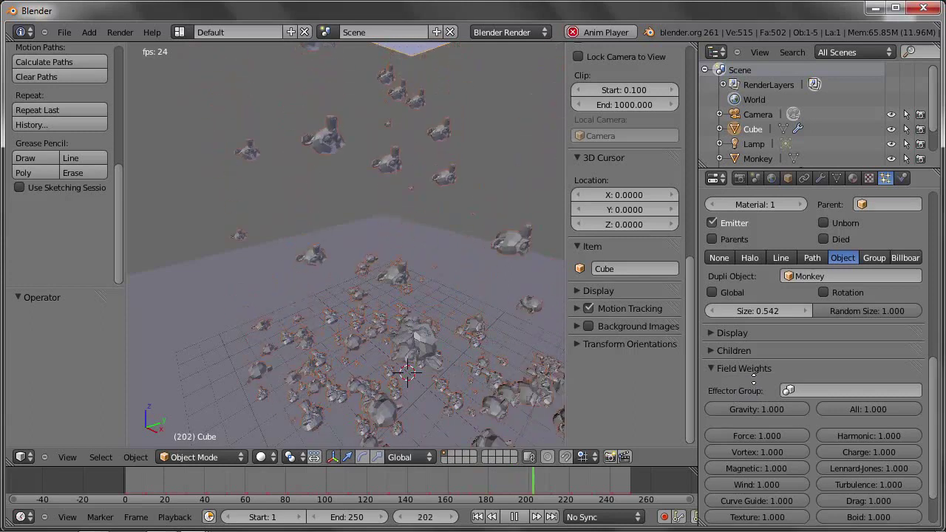
pyautogui.scroll(-2, 751, 347)
pyautogui.scroll(-1, 754, 333)
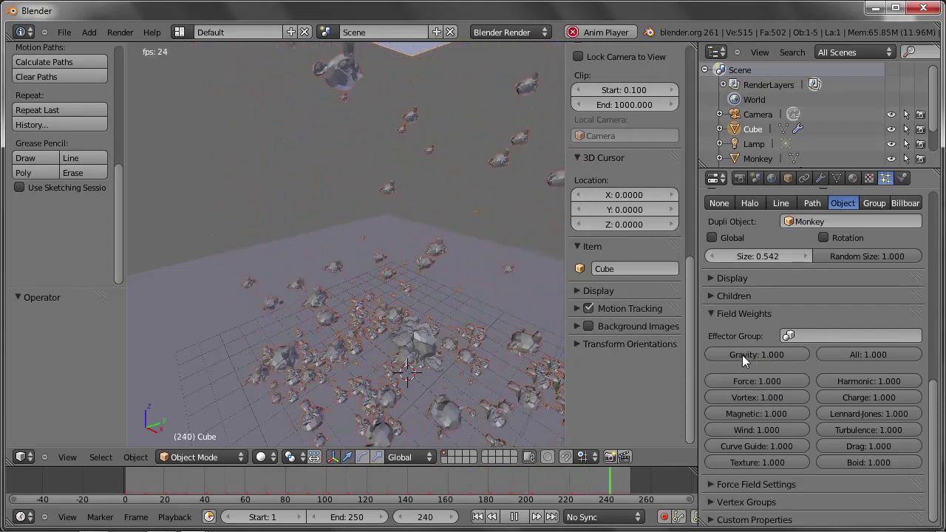
# Step: Set the Field Weights Gravity value to 0
pyautogui.click(752, 356)
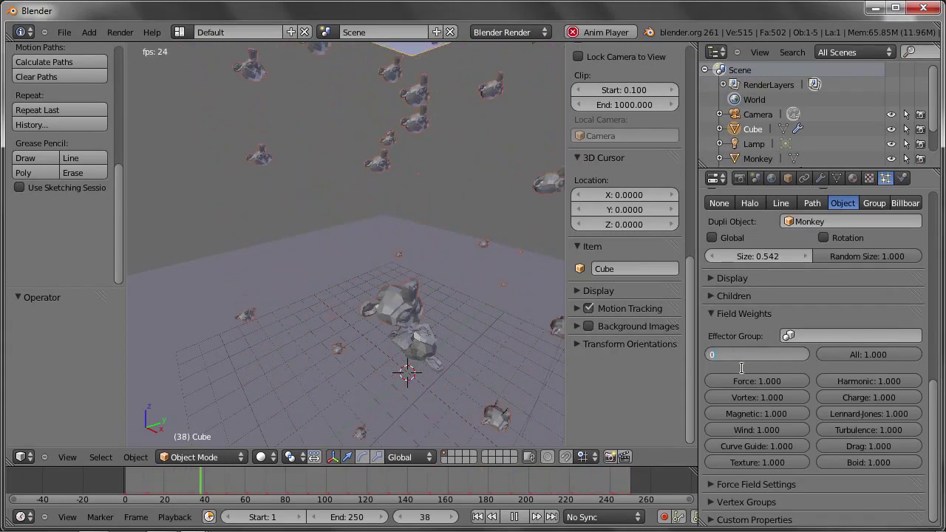
pyautogui.write('0')
pyautogui.press('Return')
# Step: Rewind and play the animation so the monkeys hover beneath the emitter
pyautogui.press('Escape')
pyautogui.click(491, 258)
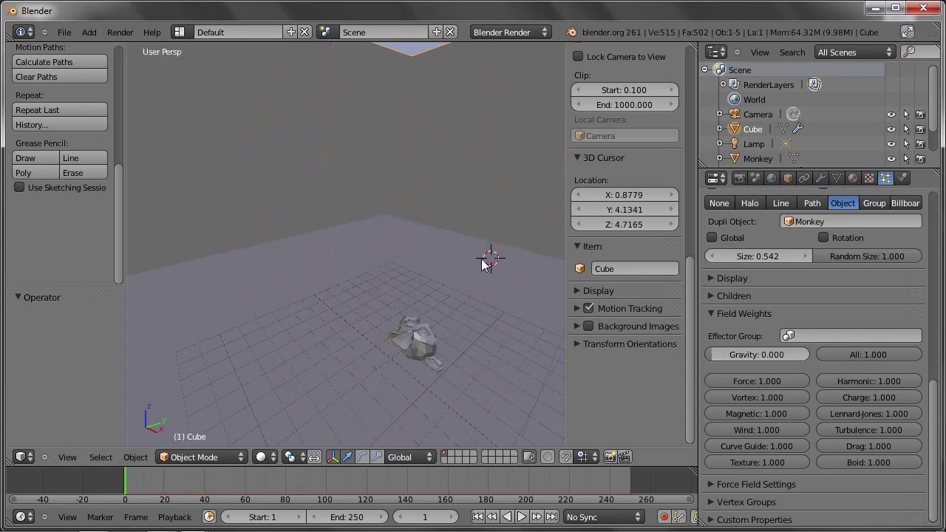
pyautogui.hotkey('alt', 'a')
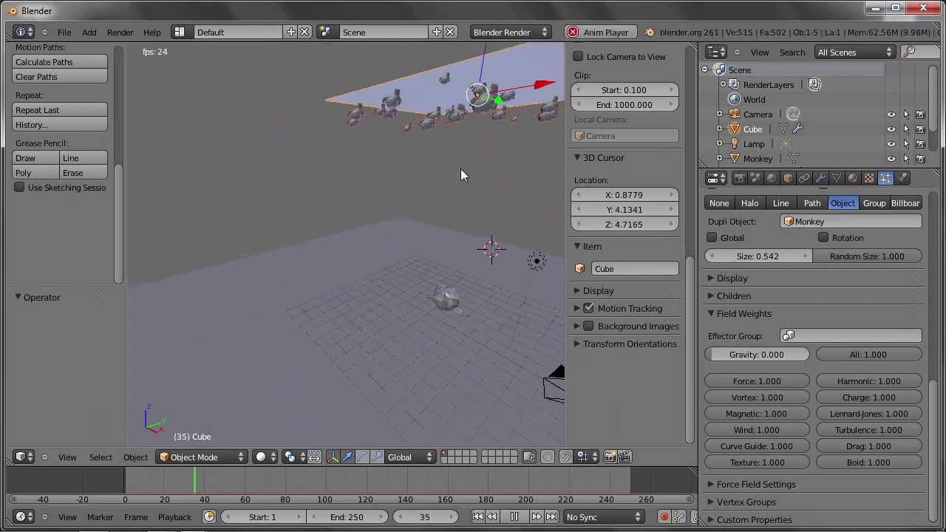
pyautogui.scroll(-3, 451, 181)
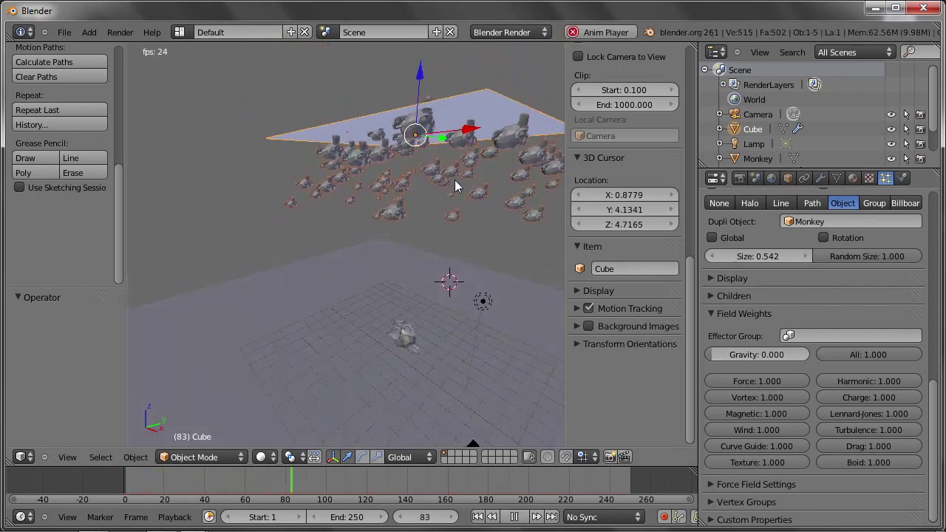
pyautogui.scroll(10, 935, 399)
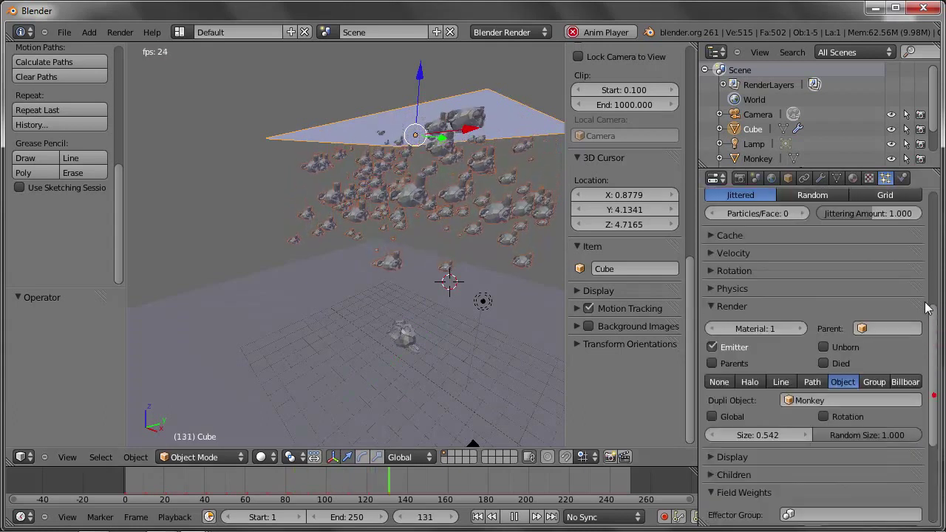
pyautogui.scroll(1, 905, 233)
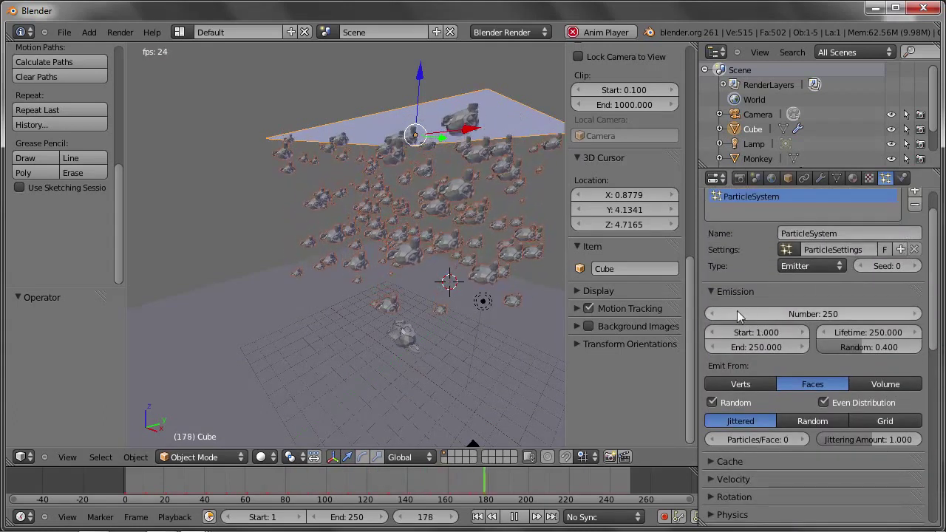
# Step: Raise the Velocity Emitter Geometry Normal to 8.512 and orbit to check the spread
pyautogui.click(713, 292)
pyautogui.click(727, 328)
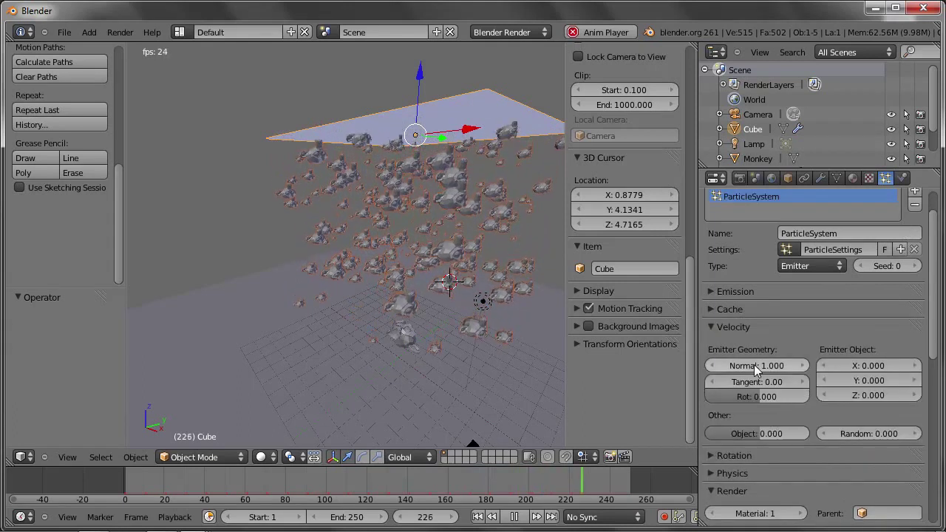
pyautogui.moveTo(777, 367)
pyautogui.mouseDown()
pyautogui.moveTo(795, 369)
pyautogui.moveTo(783, 361)
pyautogui.mouseUp()
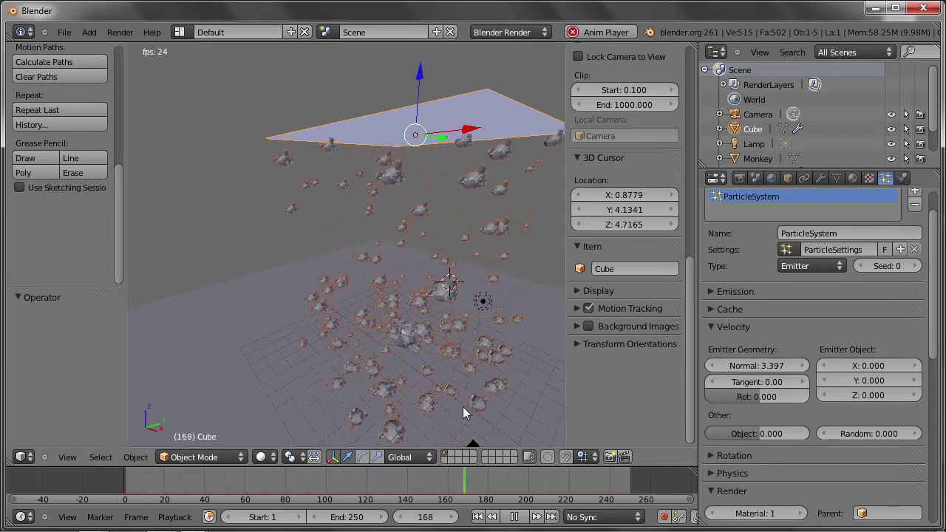
pyautogui.moveTo(473, 379)
pyautogui.mouseDown(button='middle')
pyautogui.moveTo(446, 283)
pyautogui.moveTo(427, 261)
pyautogui.mouseUp(button='middle')
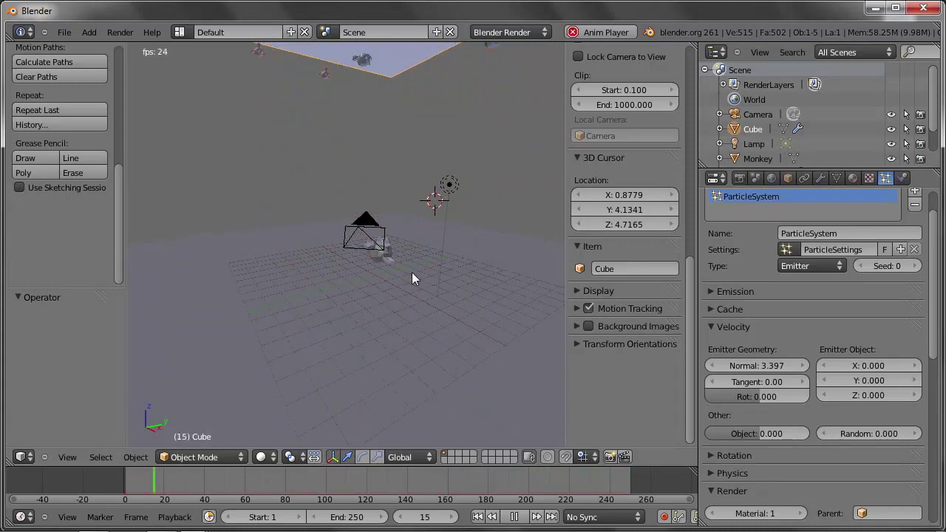
pyautogui.moveTo(731, 365)
pyautogui.mouseDown()
pyautogui.moveTo(796, 365)
pyautogui.moveTo(835, 351)
pyautogui.mouseUp()
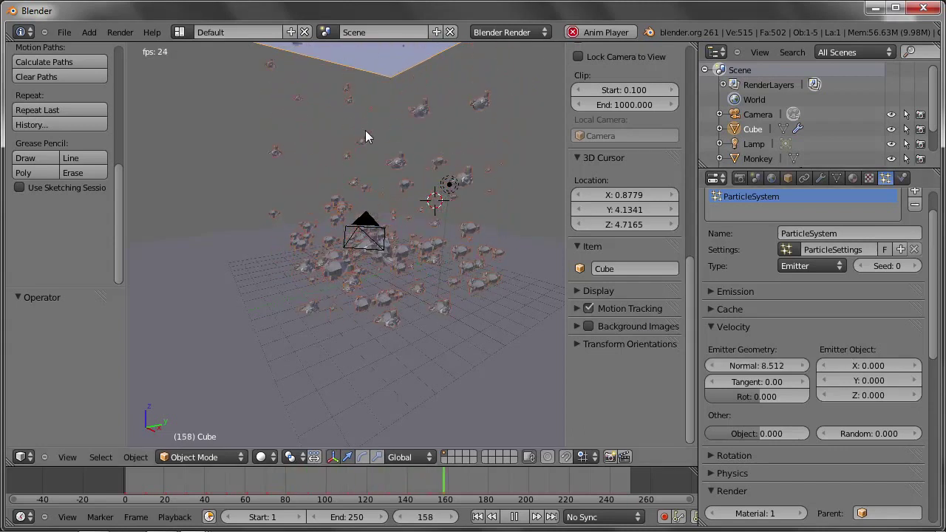
pyautogui.moveTo(374, 167)
pyautogui.mouseDown(button='middle')
pyautogui.moveTo(384, 195)
pyautogui.moveTo(425, 232)
pyautogui.mouseUp(button='middle')
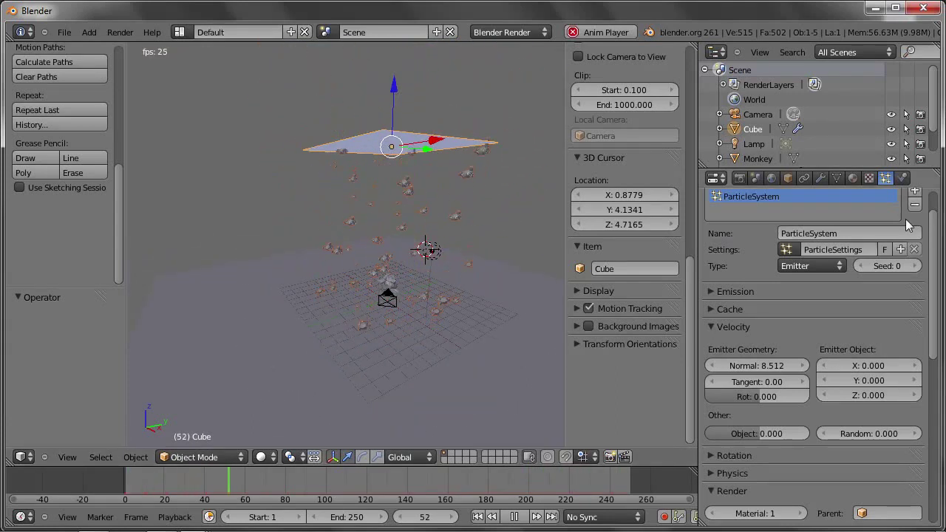
pyautogui.moveTo(932, 188)
pyautogui.mouseDown()
pyautogui.moveTo(929, 216)
pyautogui.moveTo(712, 314)
pyautogui.mouseUp()
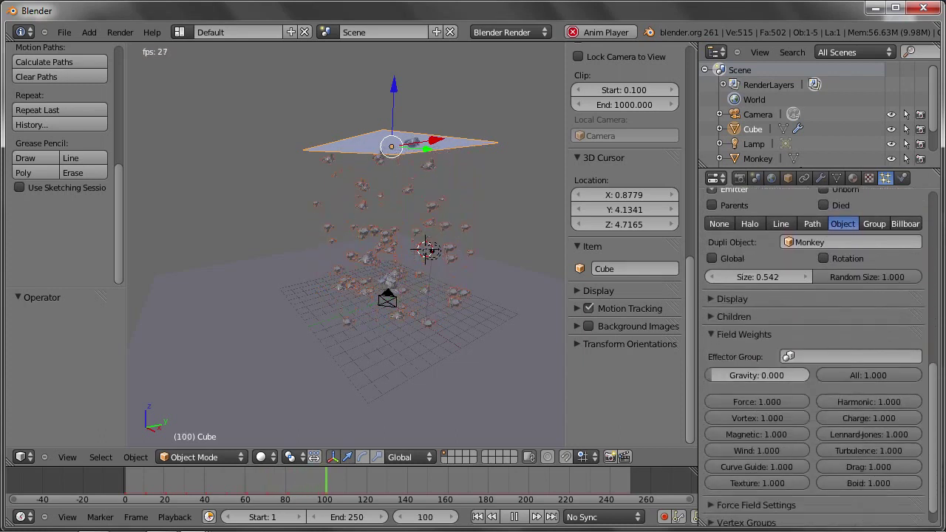
# Step: Restore particle gravity weight to 1.000 and toggle scene Gravity (Z -9.810) off and on
pyautogui.moveTo(717, 352); pyautogui.dragTo(854, 349)
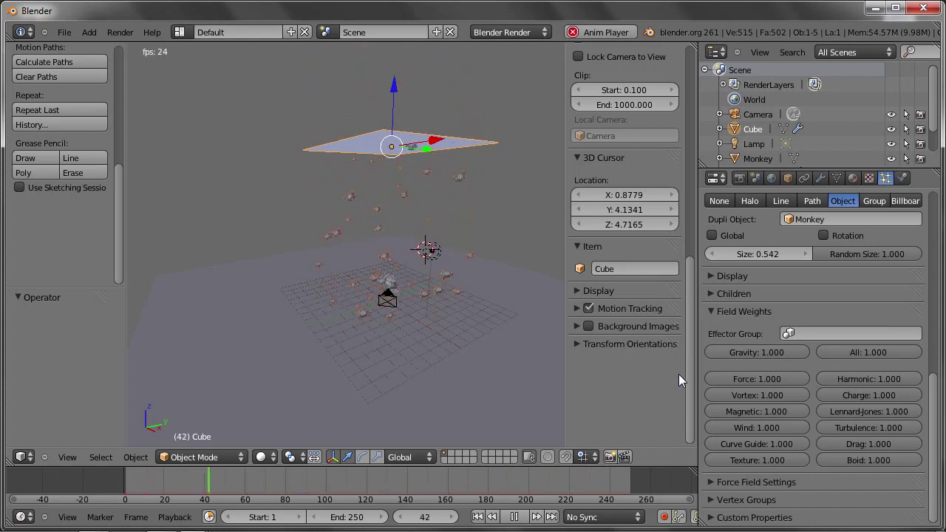
pyautogui.click(755, 179)
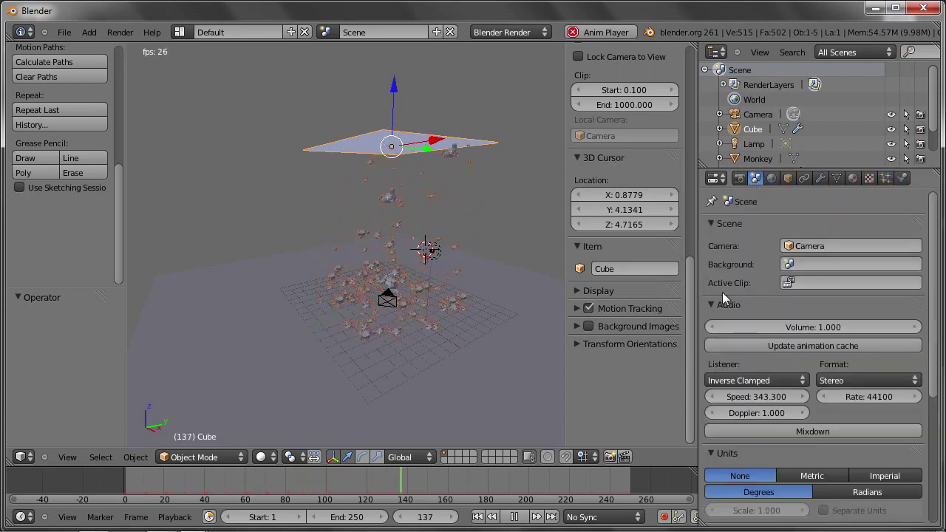
pyautogui.moveTo(711, 223); pyautogui.dragTo(714, 256)
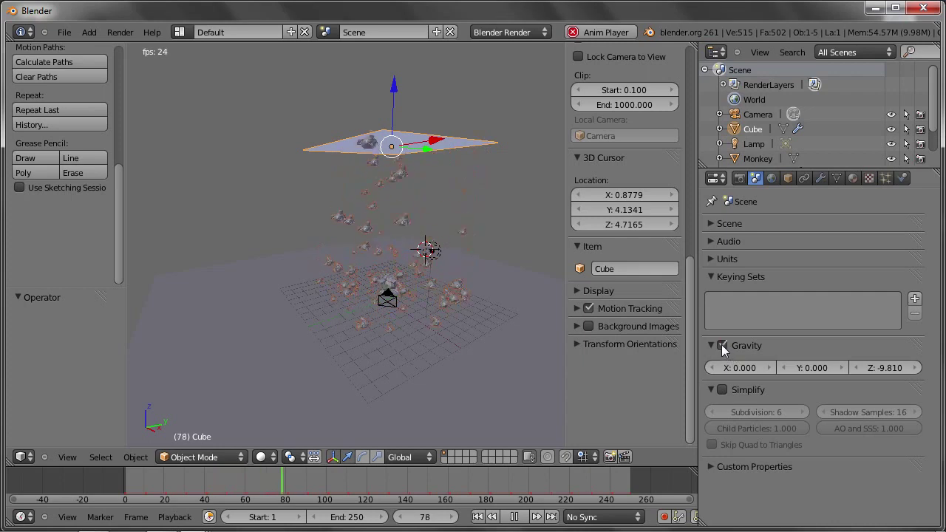
pyautogui.click(722, 345)
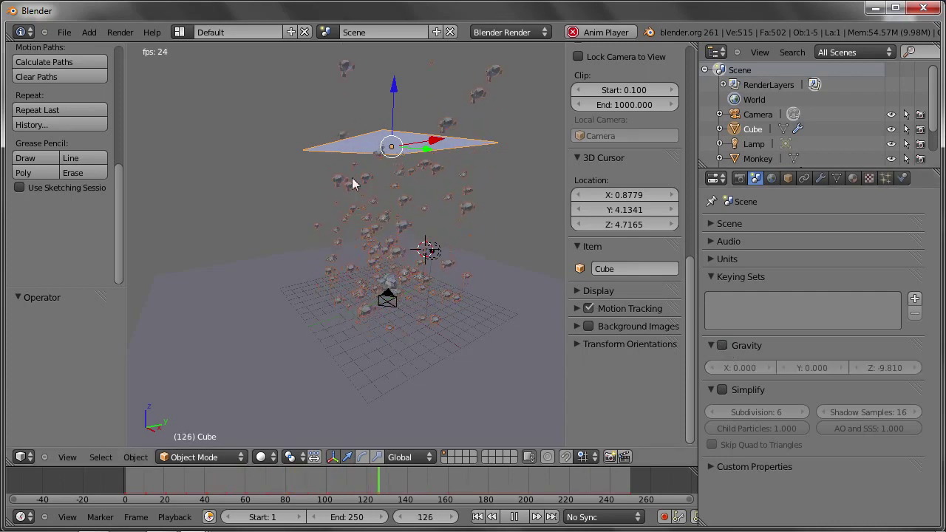
pyautogui.click(722, 345)
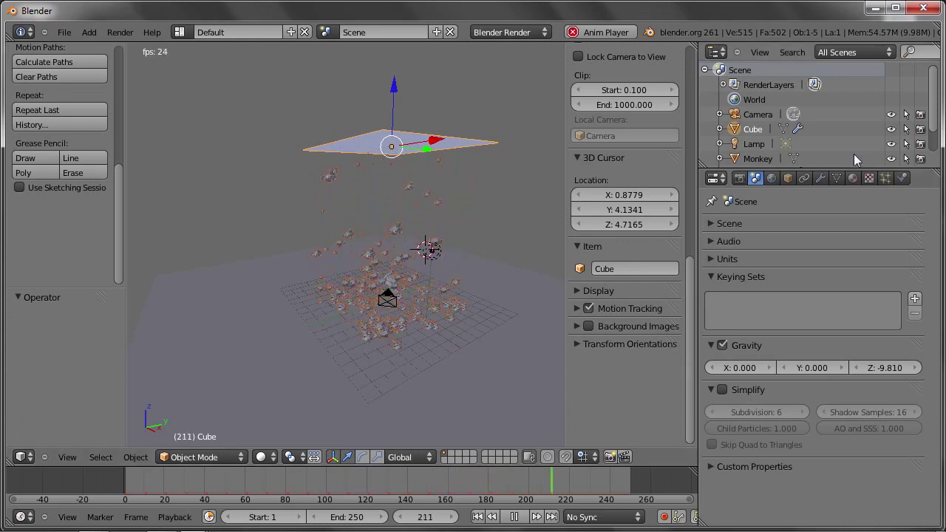
pyautogui.click(885, 178)
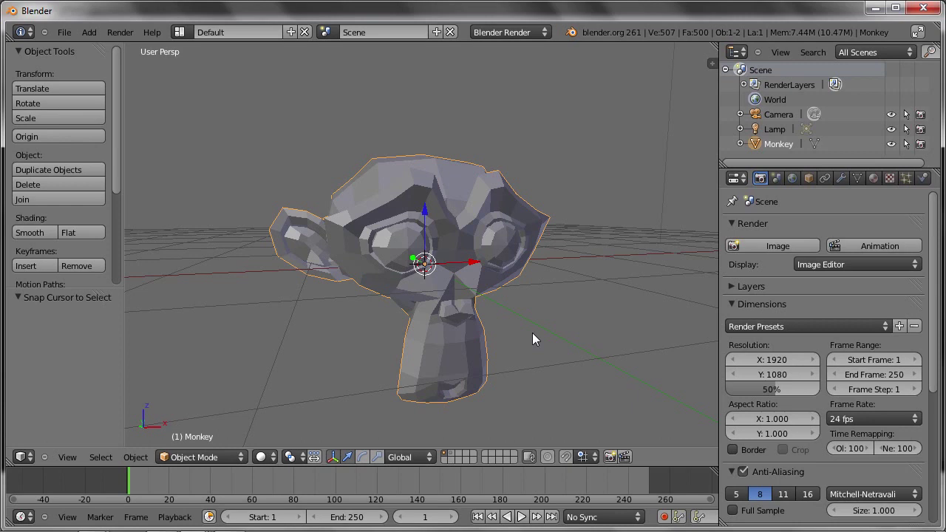
# Step: Add a Hair particle system to the Monkey, growing 1000 strands of length 4.000
pyautogui.moveTo(610, 275)
pyautogui.mouseDown(button='middle')
pyautogui.moveTo(532, 290)
pyautogui.moveTo(512, 304)
pyautogui.mouseUp(button='middle')
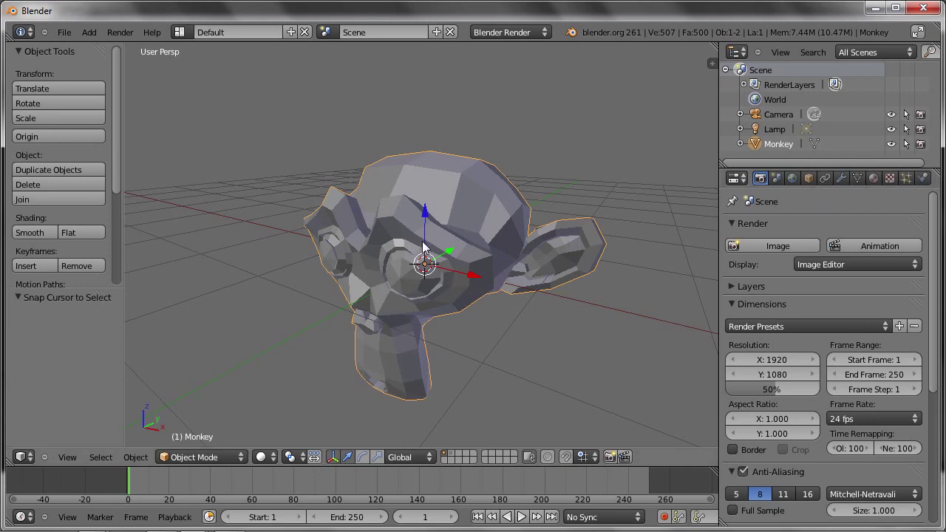
pyautogui.click(907, 180)
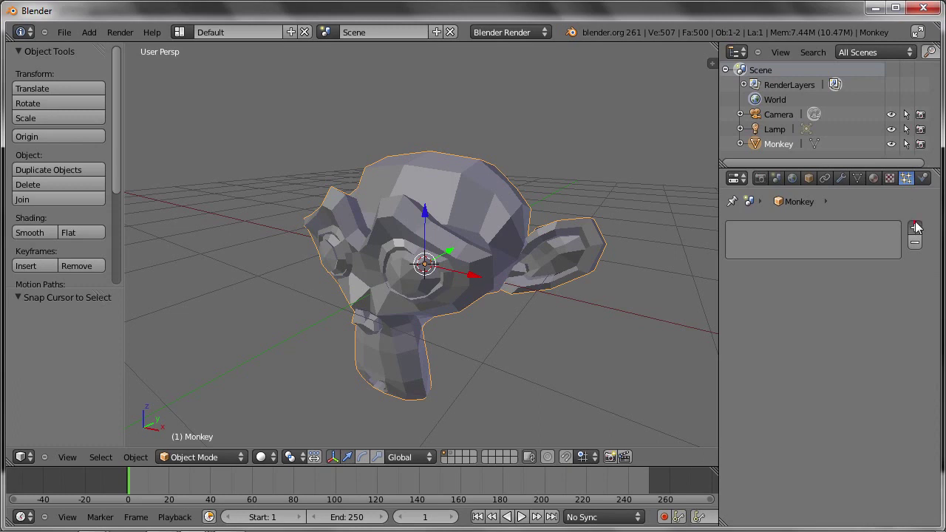
pyautogui.click(915, 227)
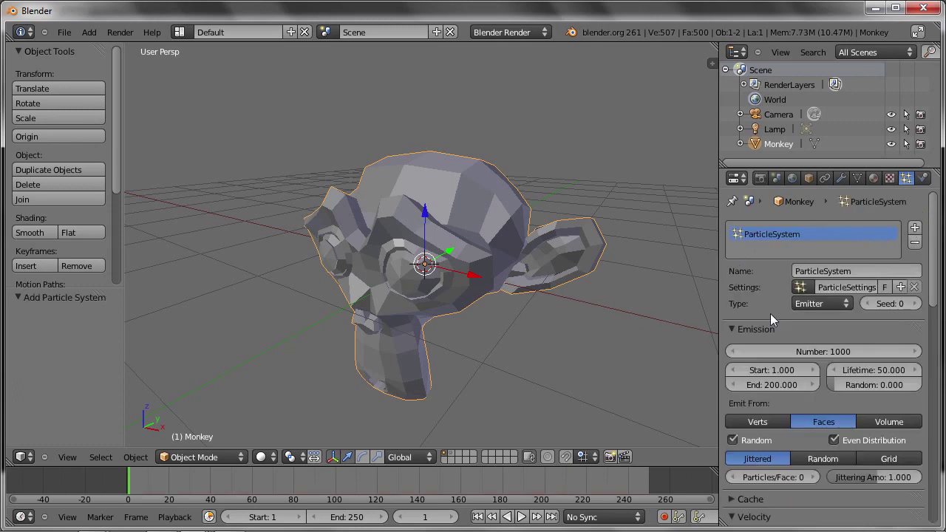
pyautogui.click(817, 305)
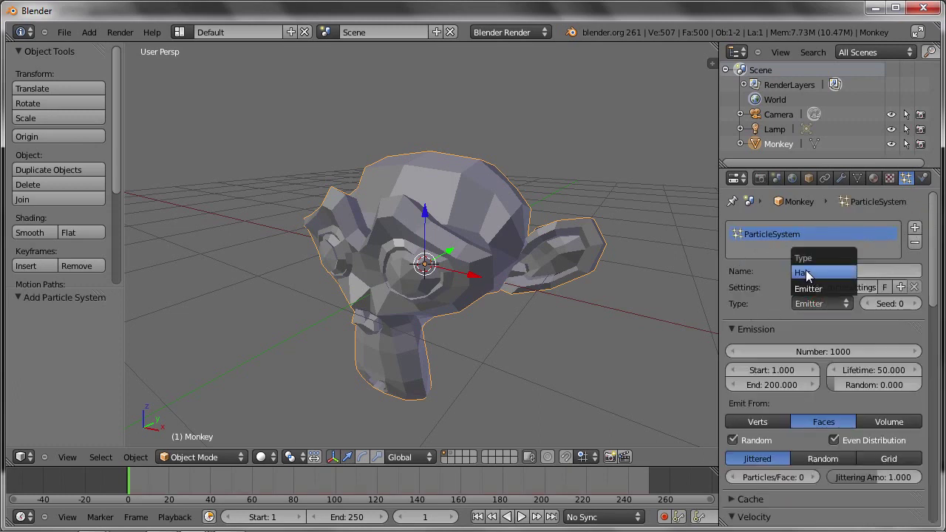
pyautogui.click(808, 272)
pyautogui.moveTo(497, 261)
pyautogui.mouseDown(button='middle')
pyautogui.moveTo(523, 241)
pyautogui.moveTo(479, 216)
pyautogui.moveTo(425, 222)
pyautogui.moveTo(550, 237)
pyautogui.mouseUp(button='middle')
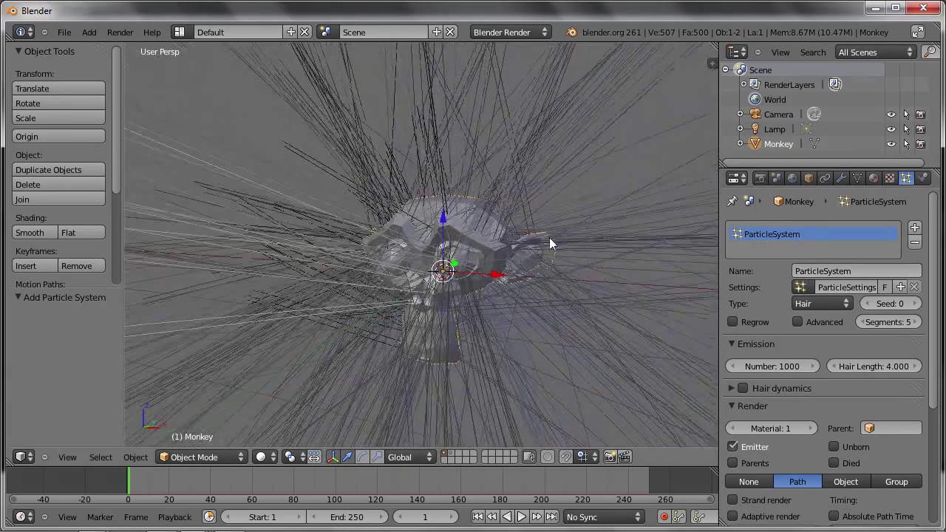
pyautogui.moveTo(530, 270)
pyautogui.mouseDown(button='middle')
pyautogui.moveTo(369, 290)
pyautogui.moveTo(394, 348)
pyautogui.moveTo(444, 369)
pyautogui.moveTo(480, 303)
pyautogui.moveTo(532, 273)
pyautogui.mouseUp(button='middle')
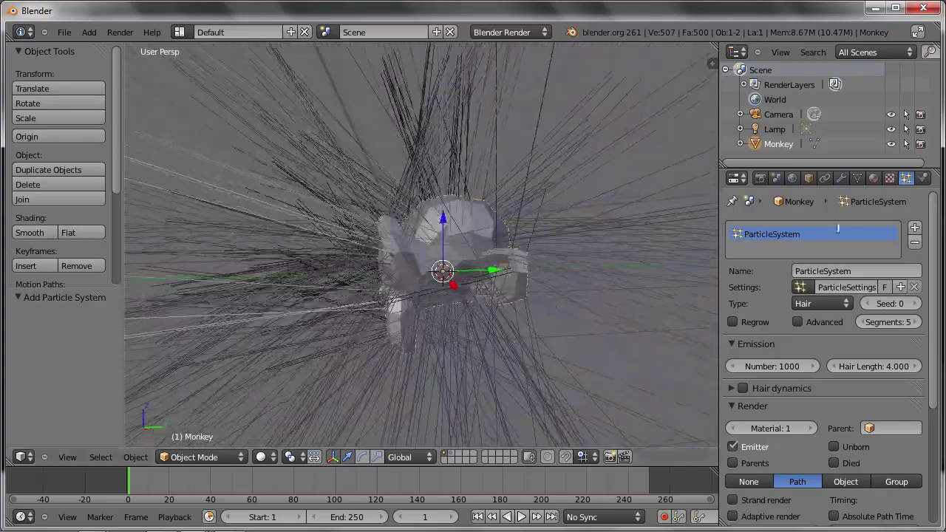
# Step: Add a Subdivision Surface modifier (view 1, render 2) to the Monkey, then go back to particle settings
pyautogui.click(842, 180)
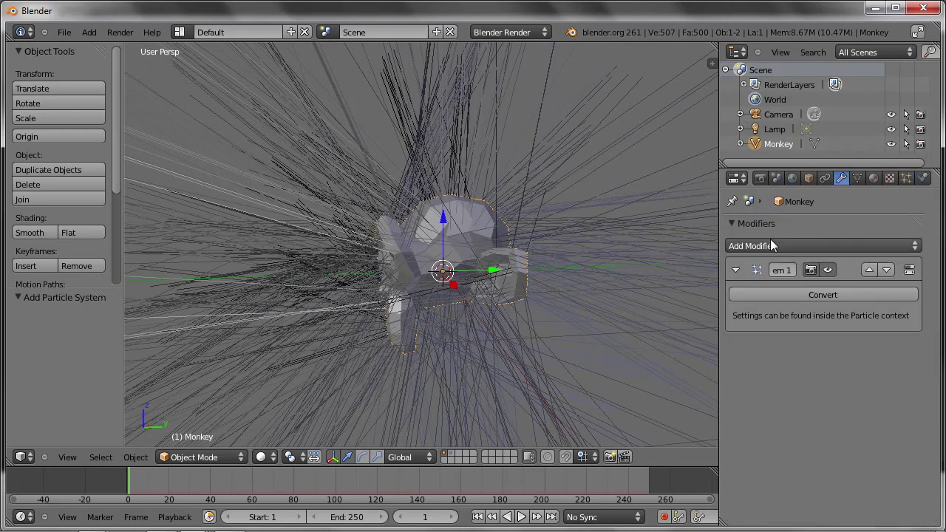
pyautogui.click(771, 245)
pyautogui.click(640, 452)
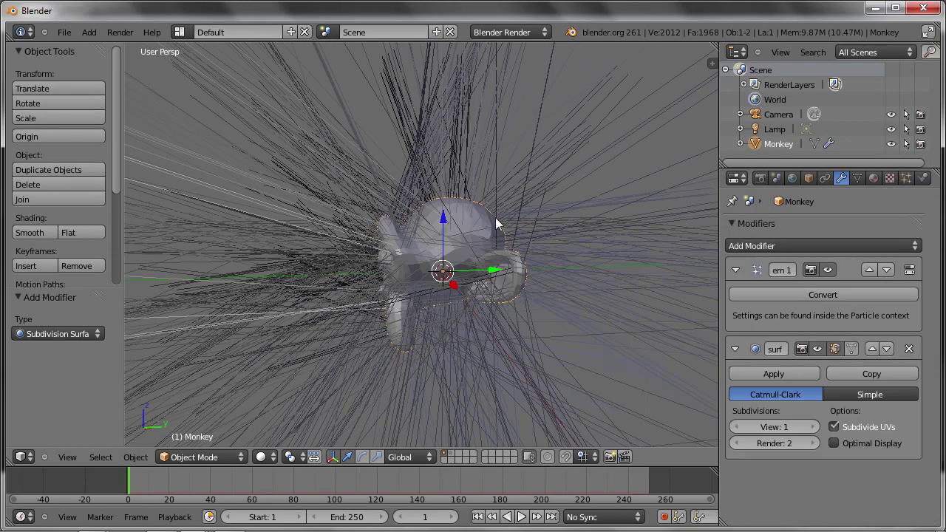
pyautogui.moveTo(496, 224); pyautogui.dragTo(494, 247, button='middle')
pyautogui.click(907, 179)
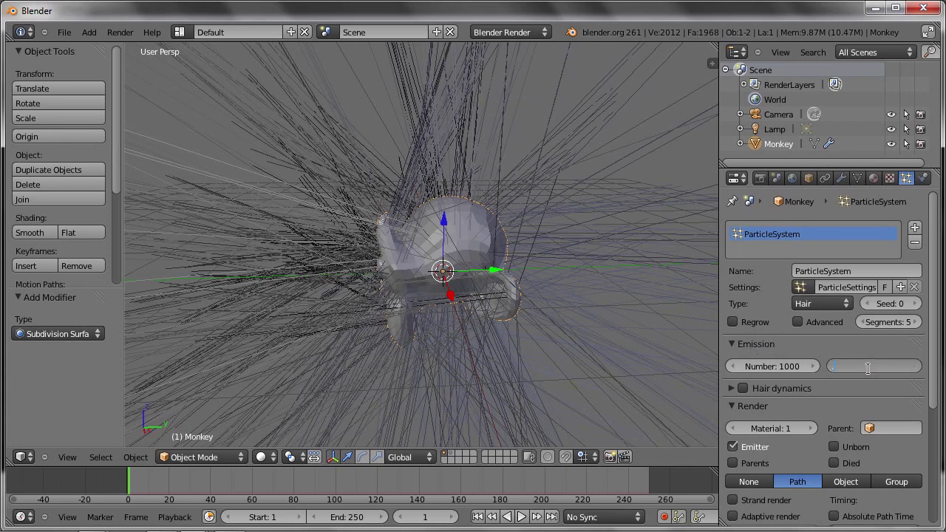
# Step: Shorten the hair length, ending near 0.740, and orbit to inspect the hairy monkey
pyautogui.write('0.3')
pyautogui.press('Return')
pyautogui.moveTo(869, 369); pyautogui.dragTo(874, 364)
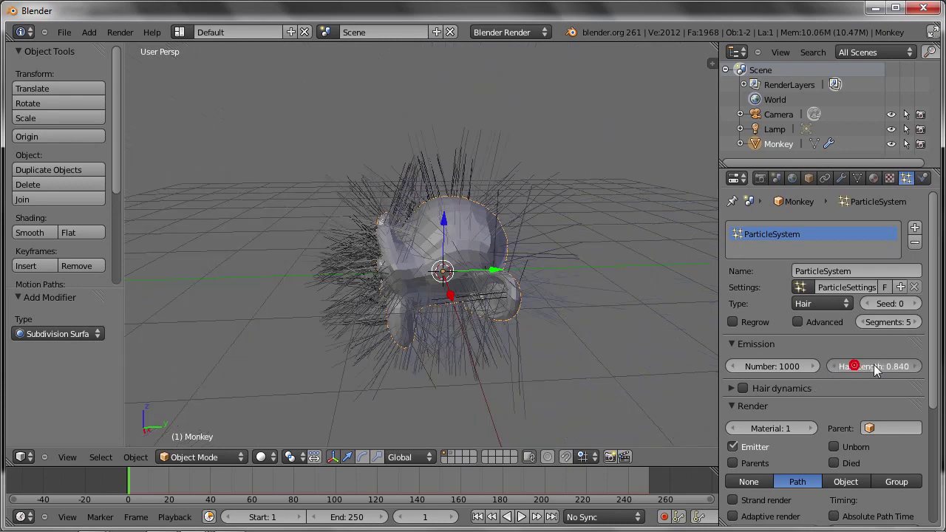
pyautogui.moveTo(421, 255)
pyautogui.mouseDown(button='middle')
pyautogui.moveTo(539, 264)
pyautogui.moveTo(585, 239)
pyautogui.moveTo(543, 197)
pyautogui.moveTo(403, 239)
pyautogui.mouseUp(button='middle')
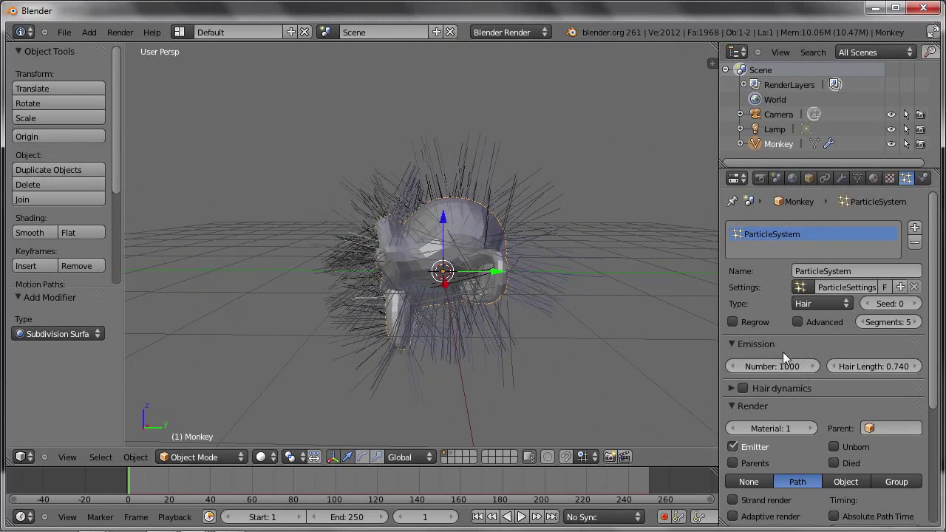
pyautogui.moveTo(563, 296)
pyautogui.mouseDown(button='middle')
pyautogui.moveTo(482, 263)
pyautogui.moveTo(555, 294)
pyautogui.moveTo(549, 309)
pyautogui.moveTo(533, 312)
pyautogui.mouseUp(button='middle')
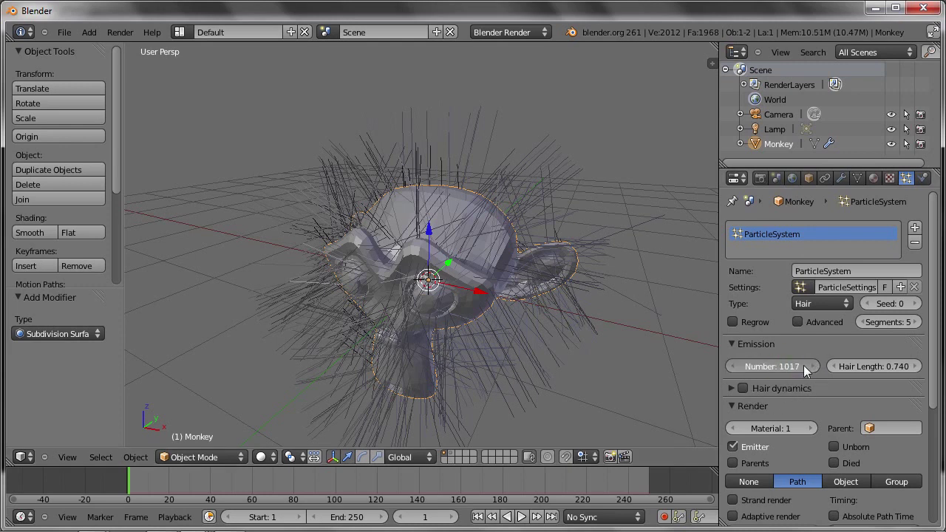
# Step: Set the hair count to 1000 and expand the Children panel
pyautogui.moveTo(813, 367); pyautogui.dragTo(850, 351)
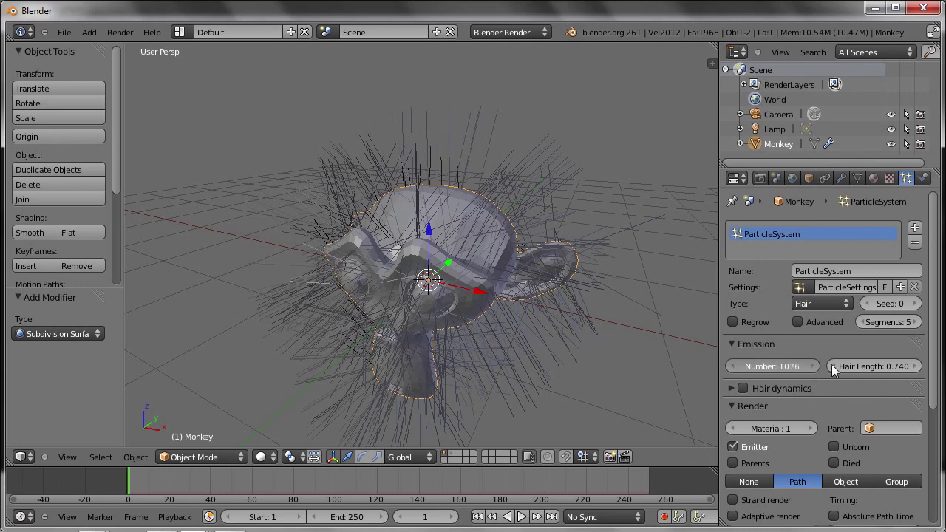
pyautogui.click(788, 360)
pyautogui.write('1000')
pyautogui.press('Return')
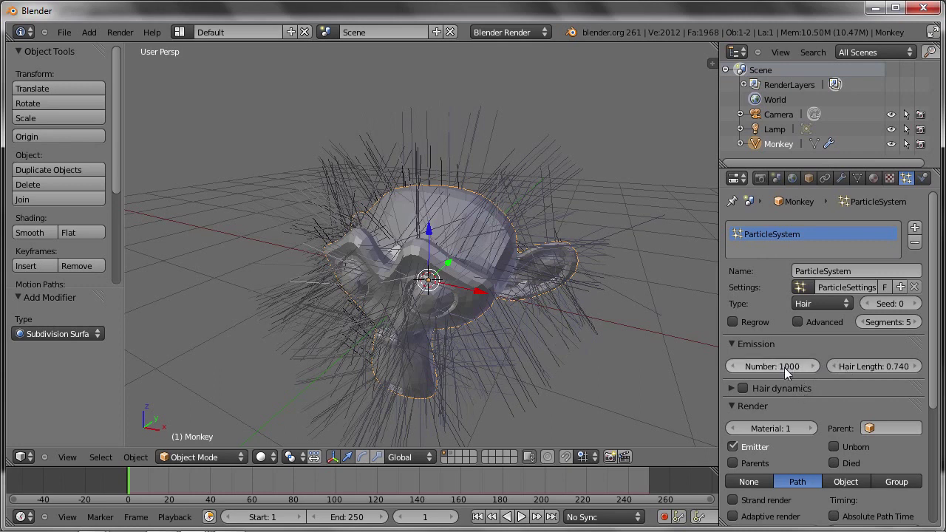
pyautogui.scroll(-5, 798, 421)
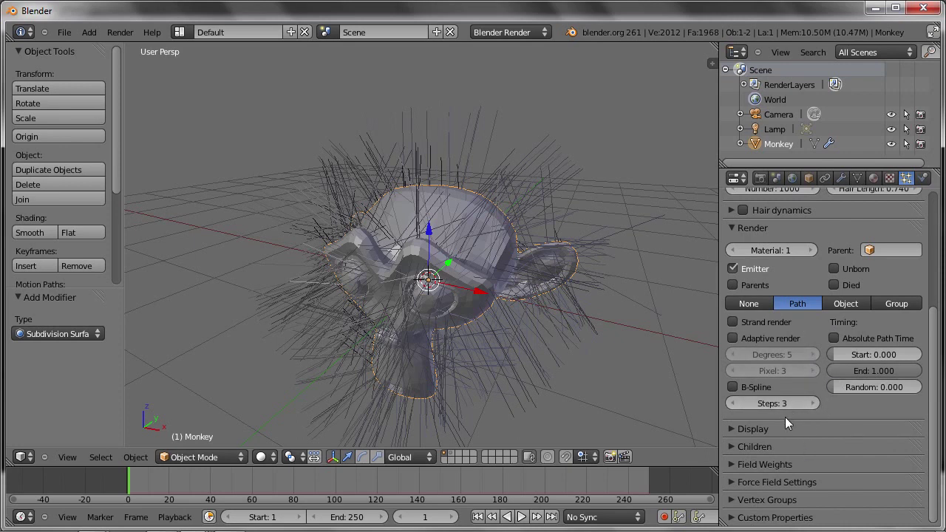
pyautogui.click(752, 447)
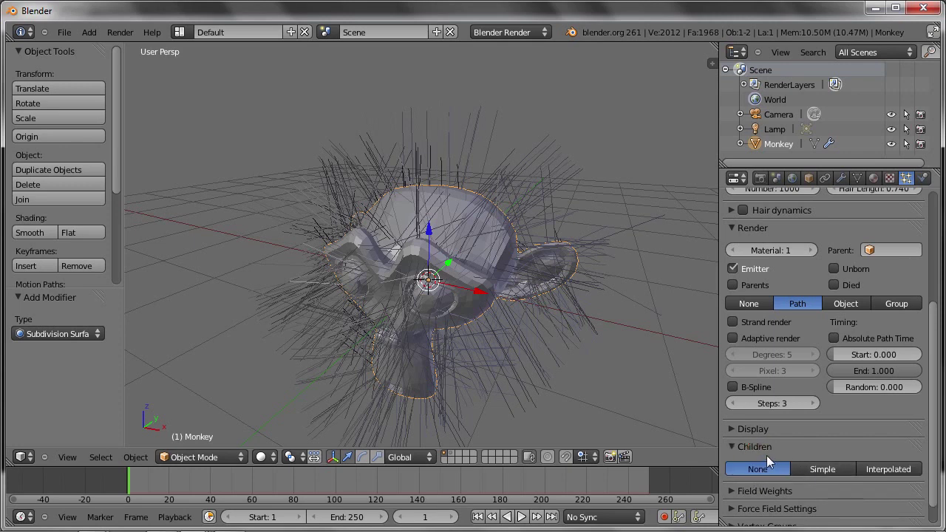
# Step: Switch the hair children to Interpolated and orbit to inspect the new child strands
pyautogui.click(891, 469)
pyautogui.moveTo(528, 238)
pyautogui.mouseDown(button='middle')
pyautogui.moveTo(484, 229)
pyautogui.moveTo(481, 211)
pyautogui.moveTo(488, 235)
pyautogui.moveTo(479, 227)
pyautogui.moveTo(550, 255)
pyautogui.mouseUp(button='middle')
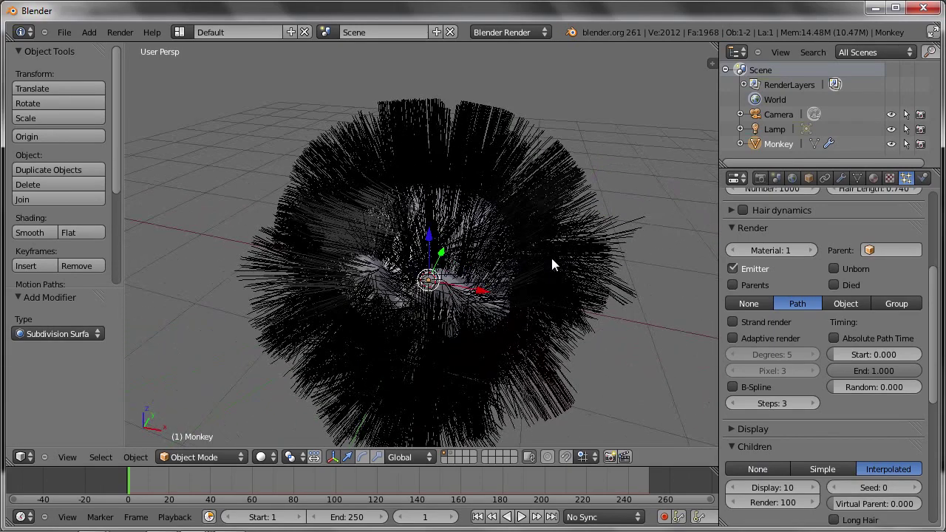
pyautogui.scroll(-3, 797, 394)
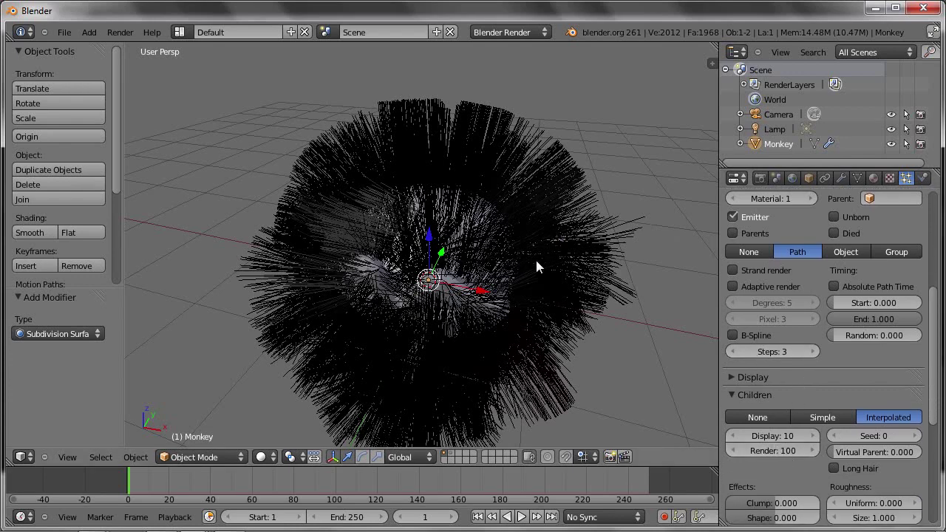
pyautogui.moveTo(537, 306)
pyautogui.mouseDown(button='middle')
pyautogui.moveTo(548, 269)
pyautogui.moveTo(576, 304)
pyautogui.moveTo(533, 246)
pyautogui.mouseUp(button='middle')
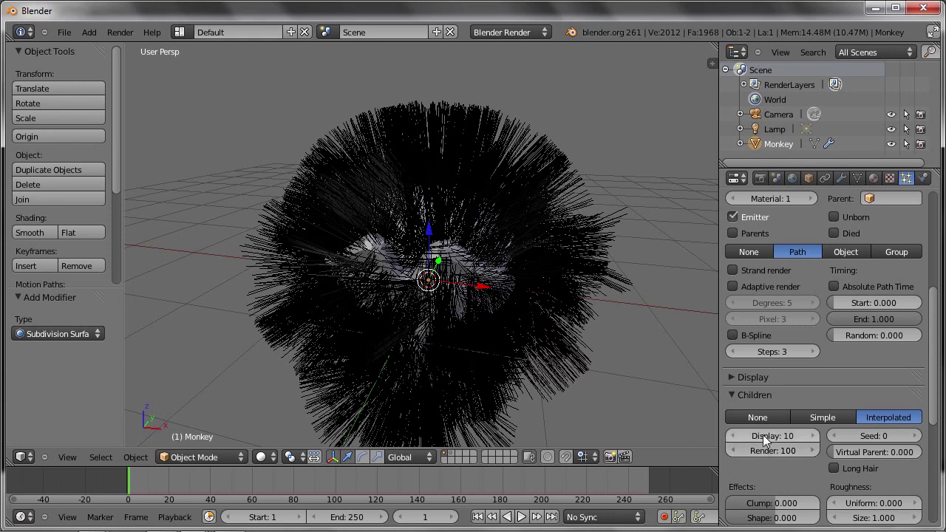
# Step: Try viewport child display counts of 1 and 100, settling on 10 per hair
pyautogui.click(771, 437)
pyautogui.write('10')
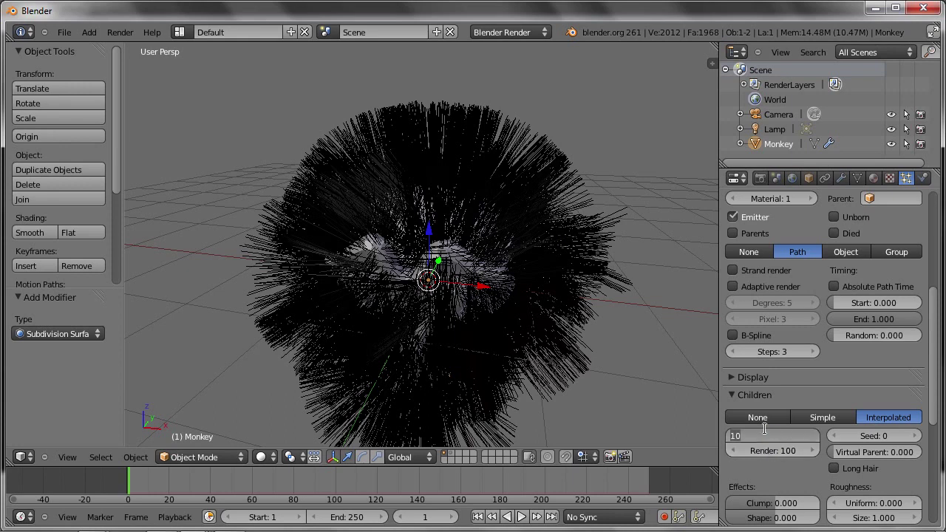
pyautogui.press('Return')
pyautogui.moveTo(570, 268)
pyautogui.mouseDown(button='middle')
pyautogui.moveTo(503, 291)
pyautogui.moveTo(451, 272)
pyautogui.mouseUp(button='middle')
pyautogui.click(769, 436)
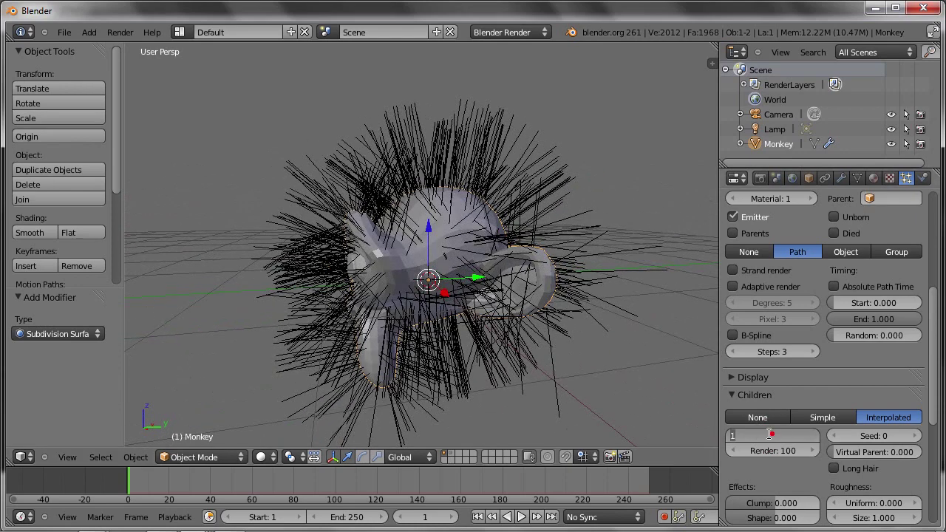
pyautogui.write('00')
pyautogui.press('Return')
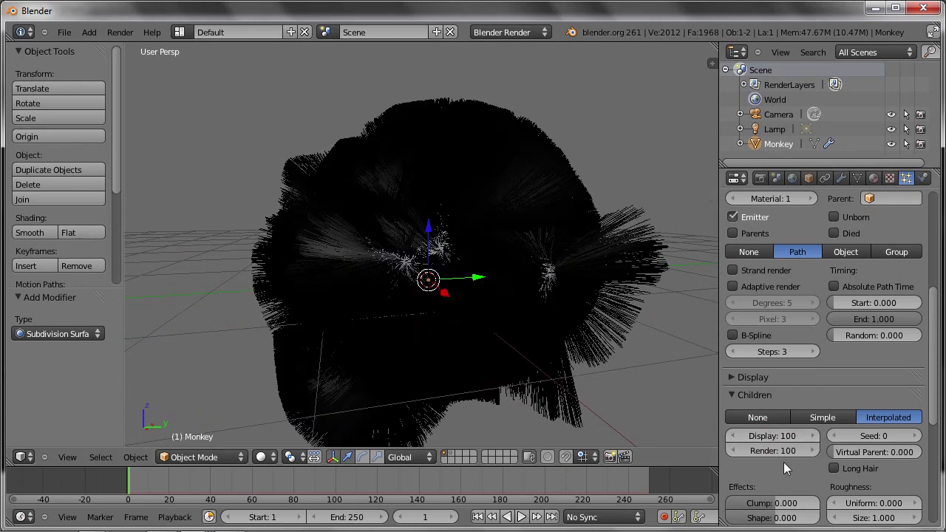
pyautogui.moveTo(445, 251)
pyautogui.mouseDown(button='middle')
pyautogui.moveTo(412, 233)
pyautogui.moveTo(487, 196)
pyautogui.moveTo(428, 200)
pyautogui.moveTo(428, 216)
pyautogui.mouseUp(button='middle')
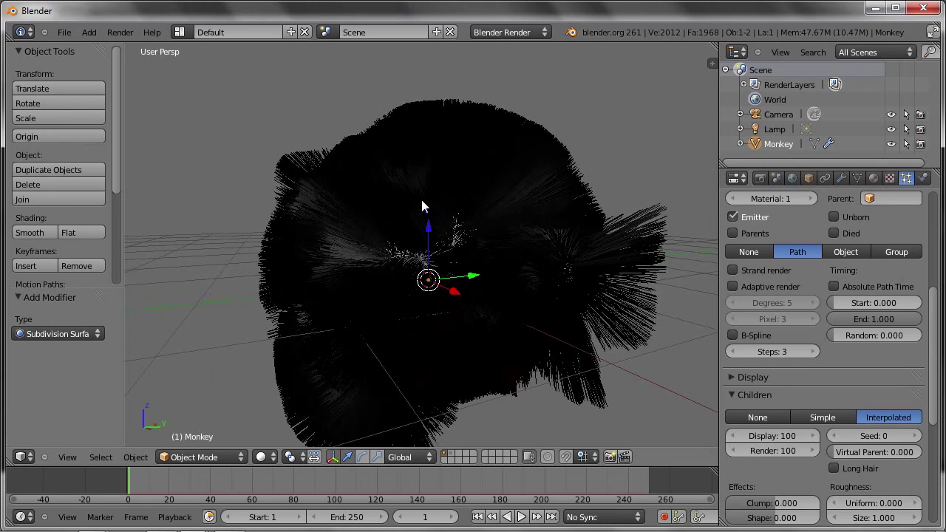
pyautogui.click(761, 435)
pyautogui.write('100')
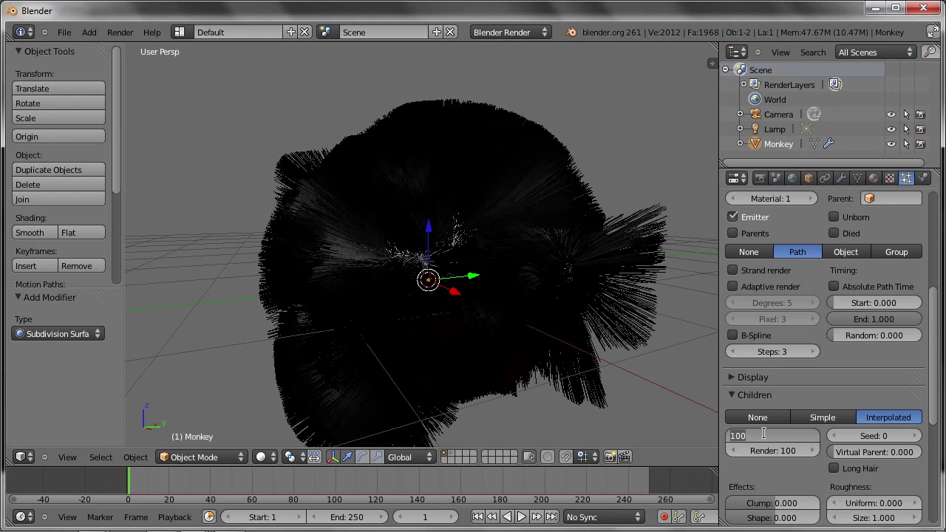
pyautogui.press('Return')
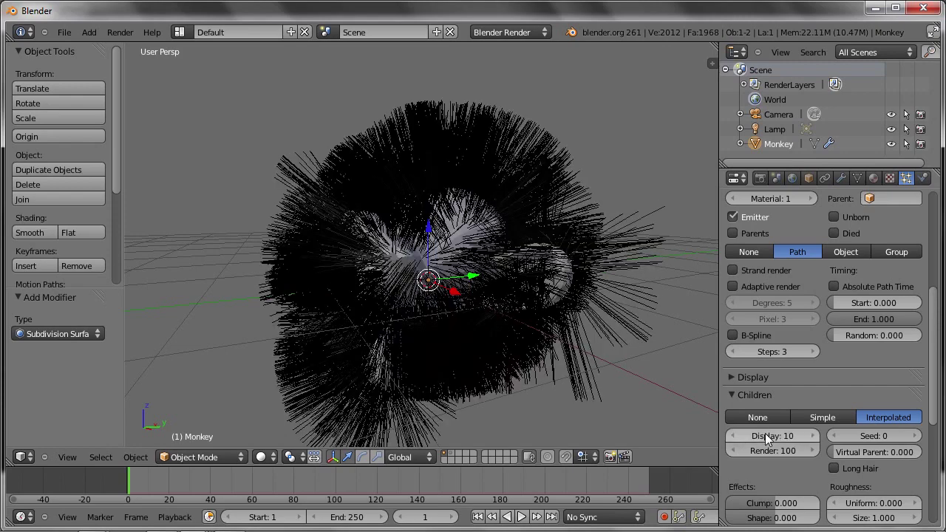
pyautogui.moveTo(416, 191); pyautogui.dragTo(471, 191, button='middle')
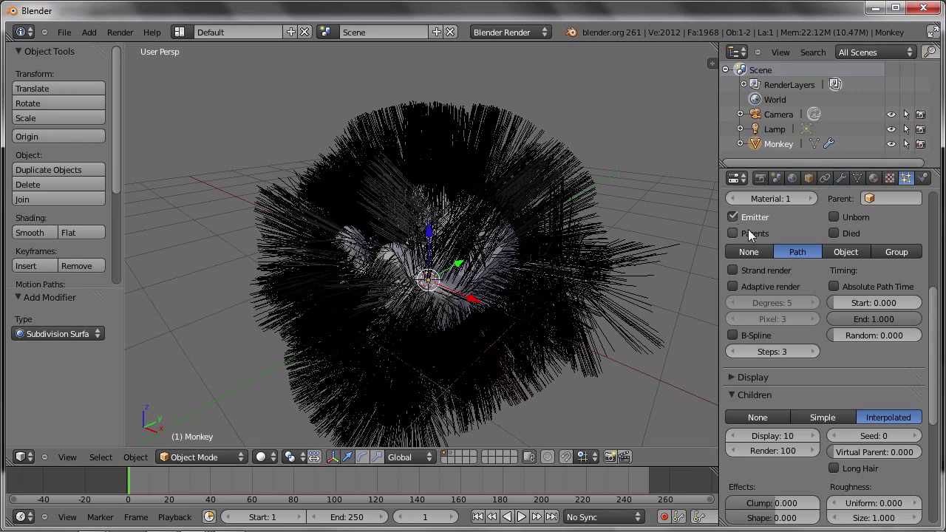
# Step: Drag the Render panel's Timing Random slider to 0.688, then view the hair from high, front and low angles
pyautogui.scroll(2, 768, 296)
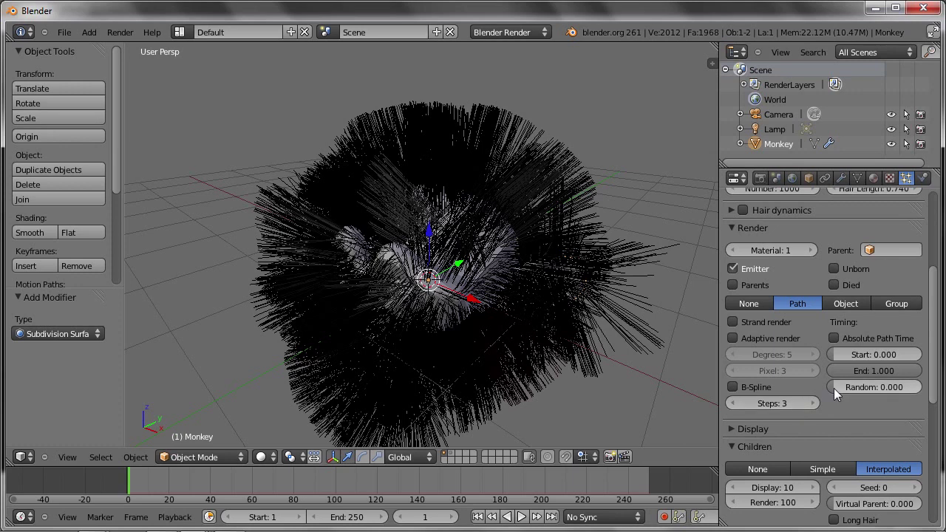
pyautogui.moveTo(832, 388); pyautogui.dragTo(898, 390)
pyautogui.moveTo(645, 312)
pyautogui.mouseDown(button='middle')
pyautogui.moveTo(655, 258)
pyautogui.moveTo(422, 228)
pyautogui.moveTo(395, 270)
pyautogui.moveTo(471, 314)
pyautogui.mouseUp(button='middle')
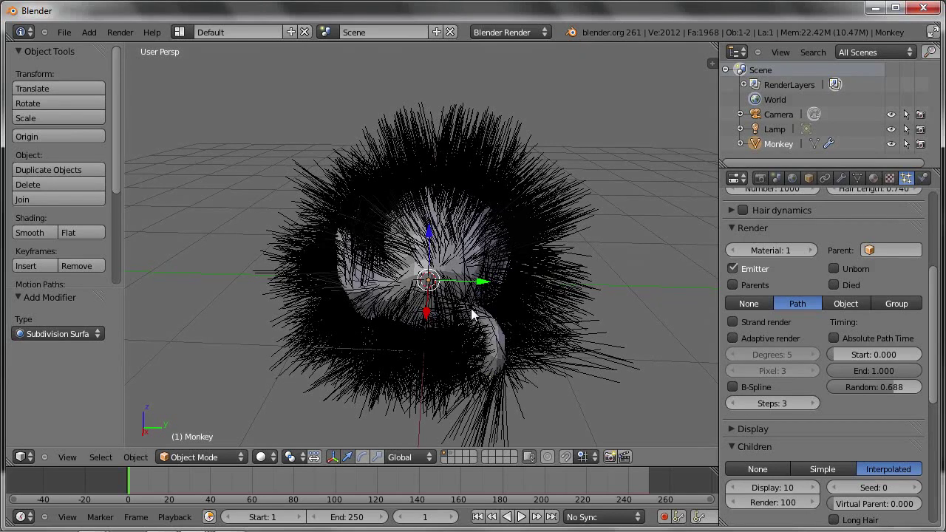
pyautogui.moveTo(399, 292)
pyautogui.mouseDown(button='middle')
pyautogui.moveTo(434, 268)
pyautogui.moveTo(444, 277)
pyautogui.moveTo(430, 266)
pyautogui.mouseUp(button='middle')
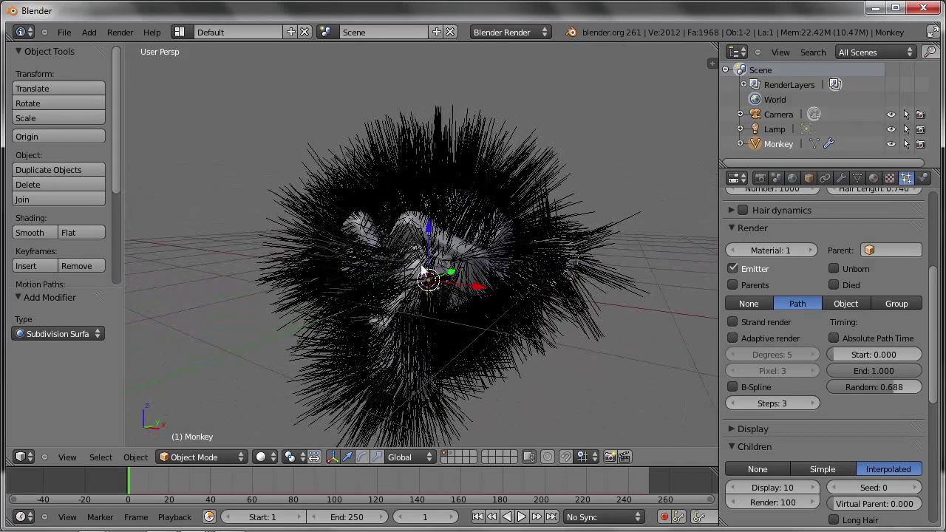
pyautogui.moveTo(453, 296); pyautogui.dragTo(424, 261, button='middle')
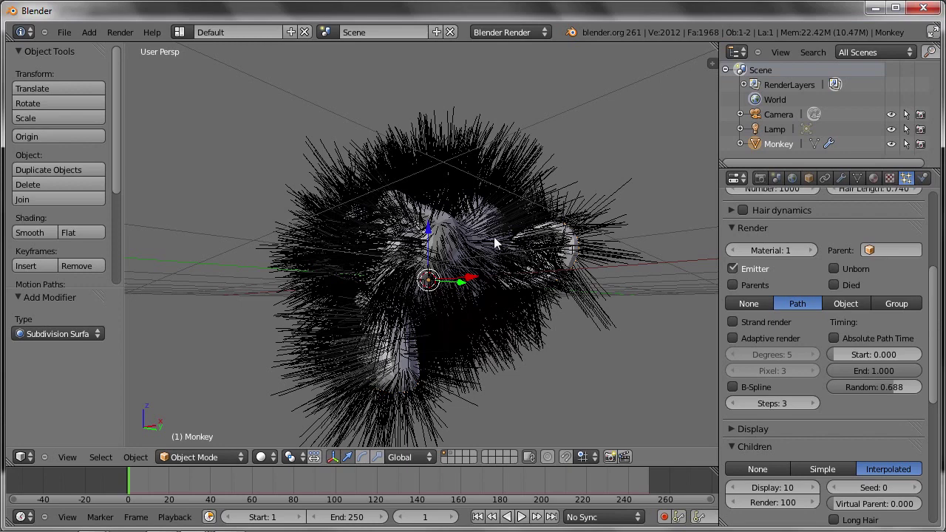
pyautogui.moveTo(525, 253)
pyautogui.mouseDown(button='middle')
pyautogui.moveTo(502, 258)
pyautogui.moveTo(471, 283)
pyautogui.mouseUp(button='middle')
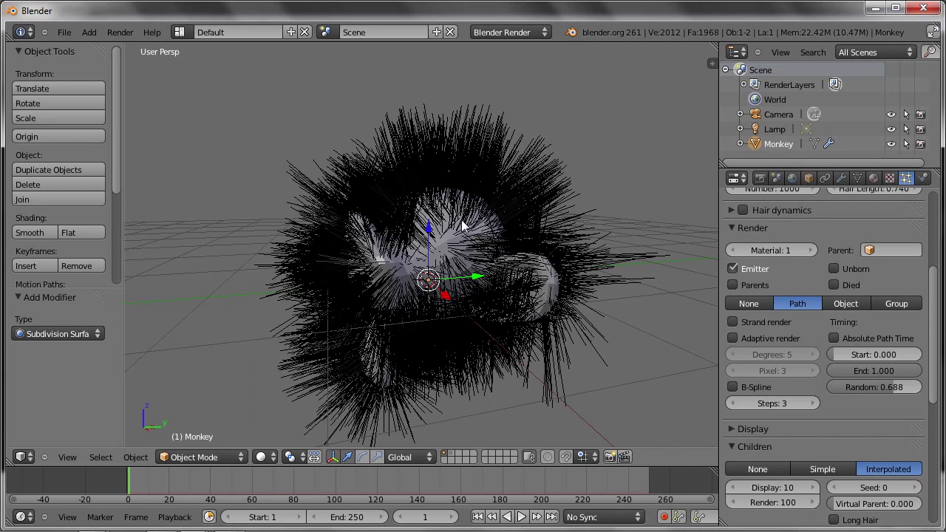
# Step: Enter Edit Mode and show the Monkey in a zoomed right orthographic wireframe view
pyautogui.press('Tab')
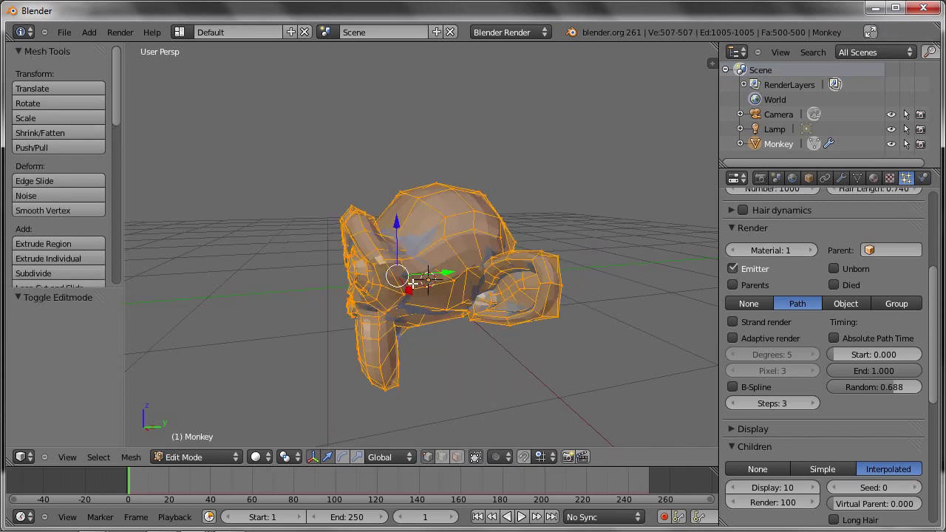
pyautogui.moveTo(433, 258); pyautogui.dragTo(431, 263, button='middle')
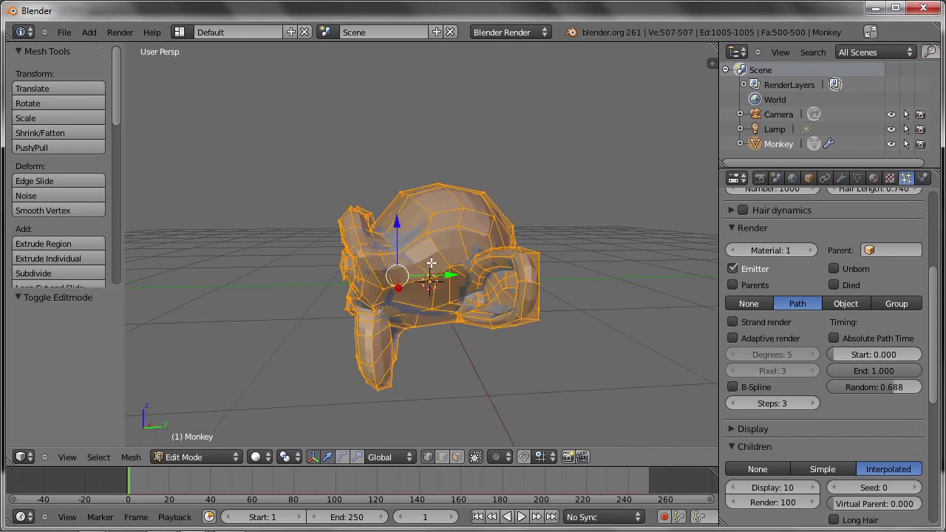
pyautogui.press('KP_3')
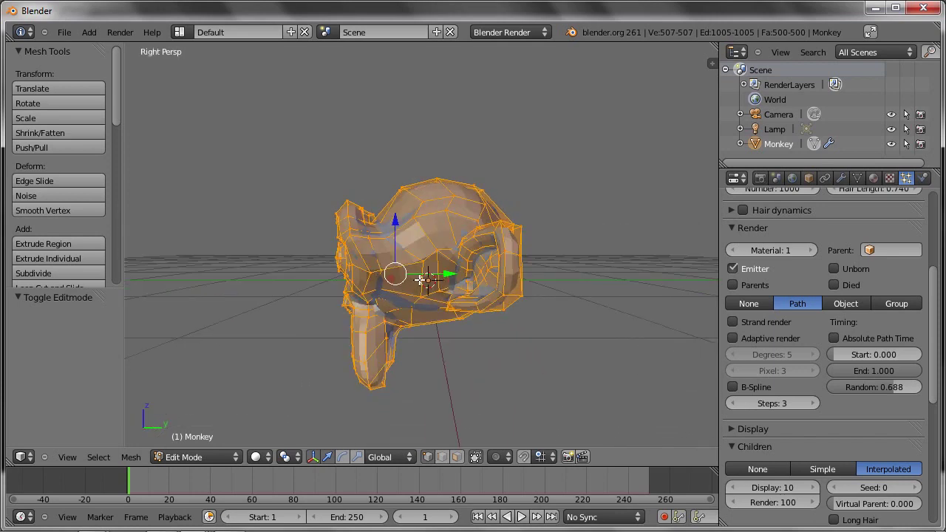
pyautogui.press('KP_5')
pyautogui.press('z')
pyautogui.scroll(1, 447, 242)
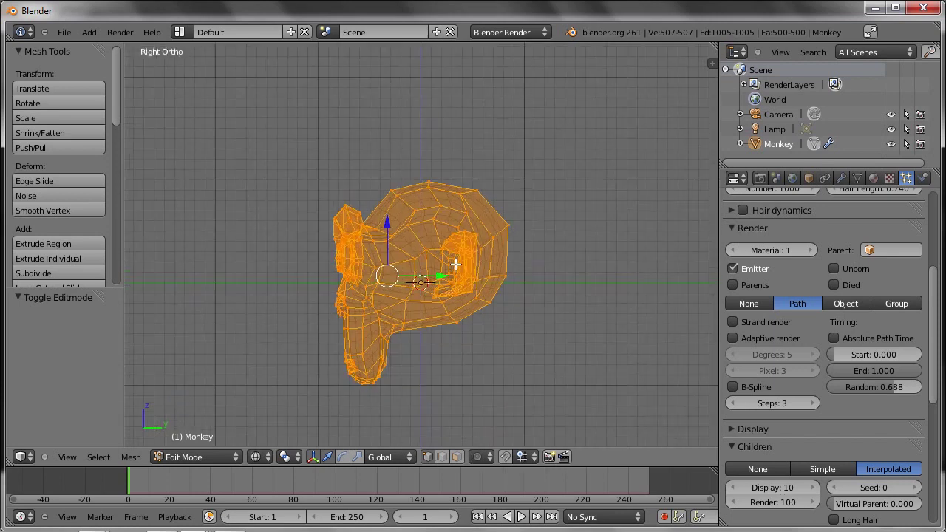
pyautogui.scroll(1, 453, 244)
# Step: Deselect all, switch to face select, and lasso the skull and ear faces, leaving the face unselected
pyautogui.press('a')
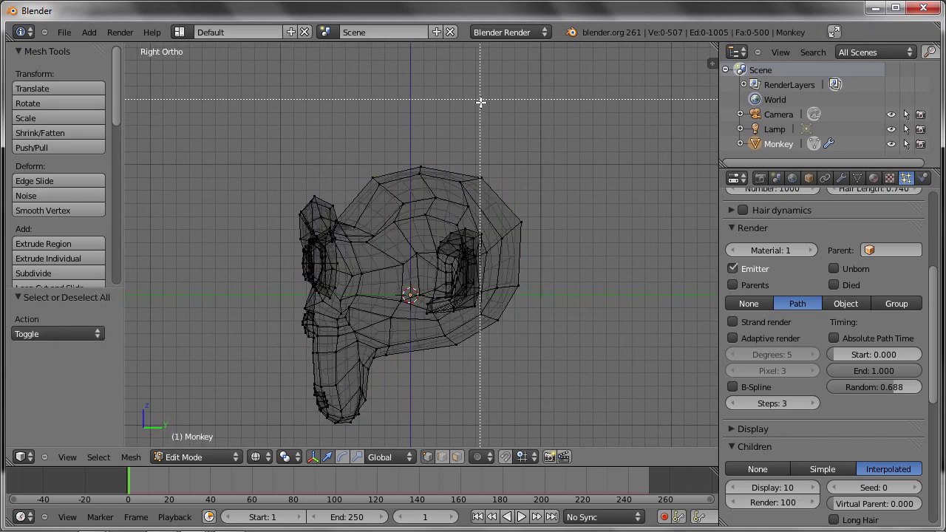
pyautogui.hotkey('ctrl', 'Tab')
pyautogui.click(510, 121)
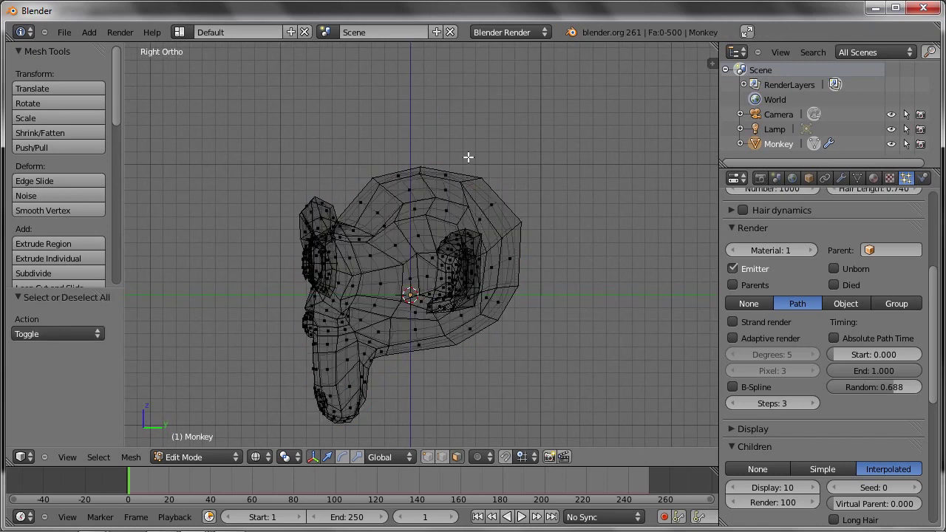
pyautogui.keyDown('ctrl'); pyautogui.moveTo(518, 141); pyautogui.dragTo(344, 219); pyautogui.keyUp('ctrl')
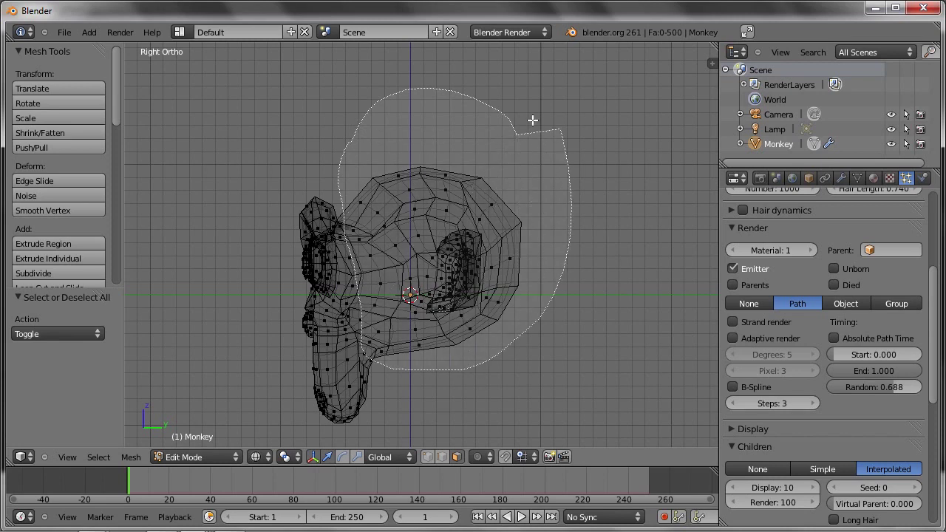
pyautogui.keyDown('ctrl'); pyautogui.moveTo(344, 219); pyautogui.dragTo(540, 155); pyautogui.keyUp('ctrl')
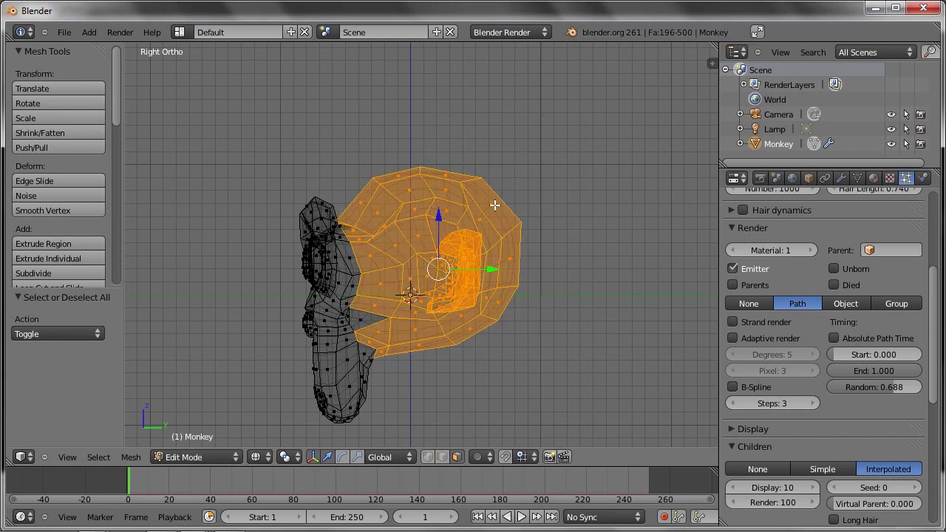
pyautogui.keyDown('shift'); pyautogui.rightClick(377, 312); pyautogui.keyUp('shift')
pyautogui.moveTo(376, 313)
pyautogui.mouseDown(button='middle')
pyautogui.moveTo(390, 323)
pyautogui.moveTo(536, 252)
pyautogui.moveTo(444, 227)
pyautogui.mouseUp(button='middle')
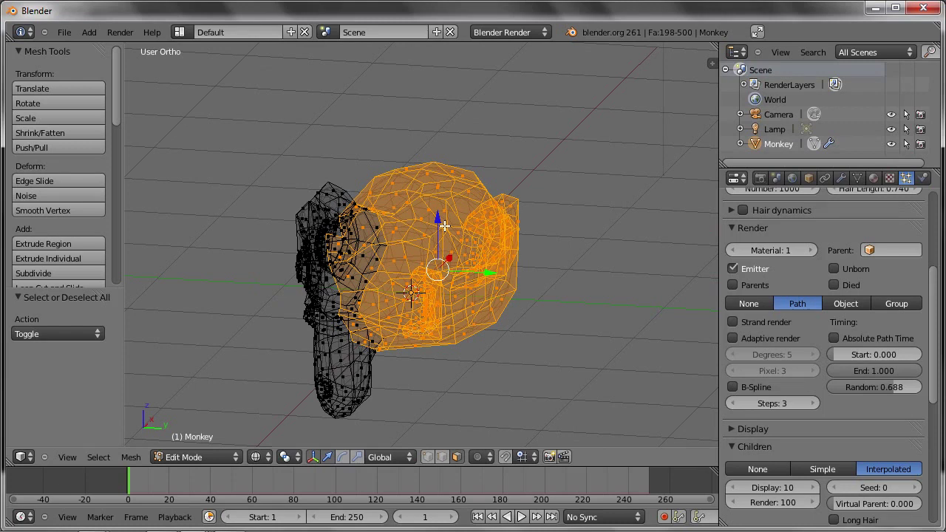
# Step: Assign the selected faces to a new vertex group named 'haare'
pyautogui.hotkey('ctrl', 'g')
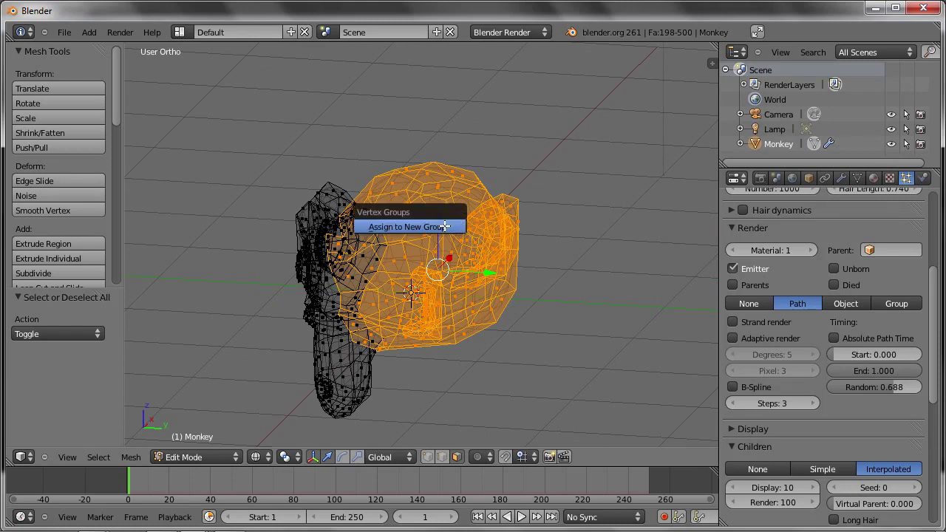
pyautogui.click(446, 226)
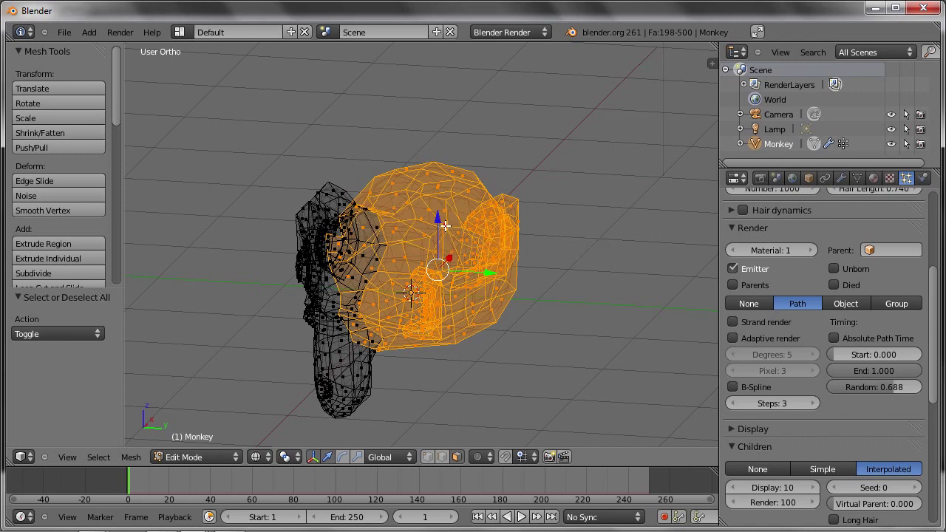
pyautogui.click(858, 180)
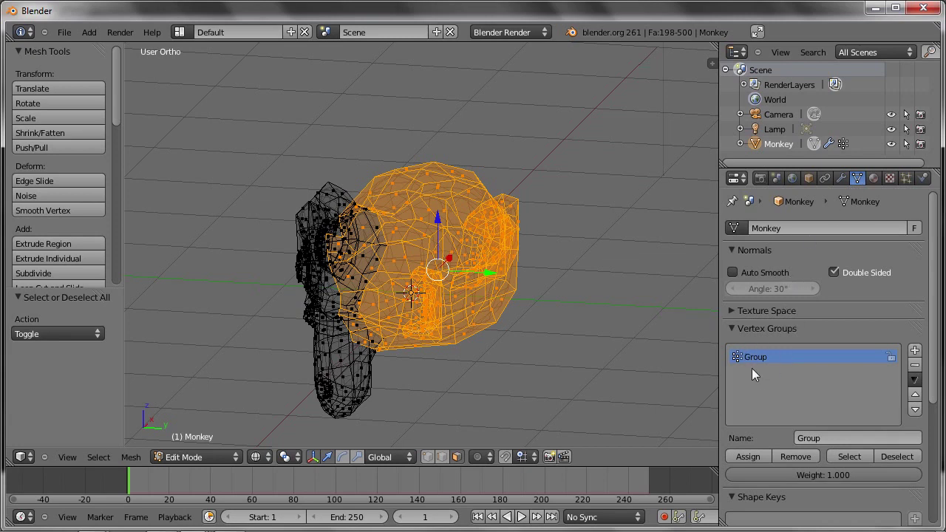
pyautogui.click(828, 437)
pyautogui.write('haa')
pyautogui.write('re')
pyautogui.press('Return')
# Step: Return to Object Mode with solid shading to see the hair
pyautogui.press('Tab')
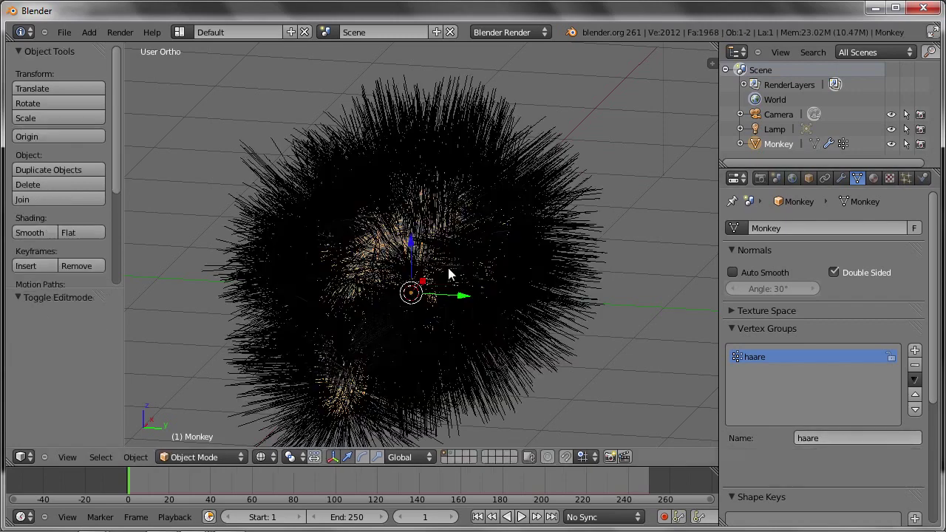
pyautogui.moveTo(452, 278)
pyautogui.mouseDown(button='middle')
pyautogui.moveTo(414, 293)
pyautogui.moveTo(489, 295)
pyautogui.mouseUp(button='middle')
pyautogui.hotkey('alt', 'z')
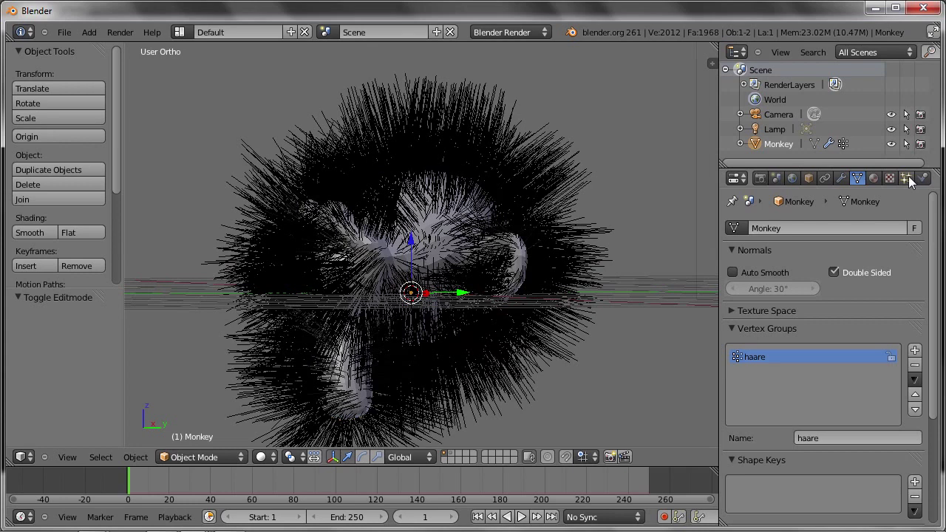
# Step: Use 'haare' as the hair Density vertex group, testing Negate and leaving it off
pyautogui.click(907, 178)
pyautogui.moveTo(933, 288); pyautogui.dragTo(938, 467)
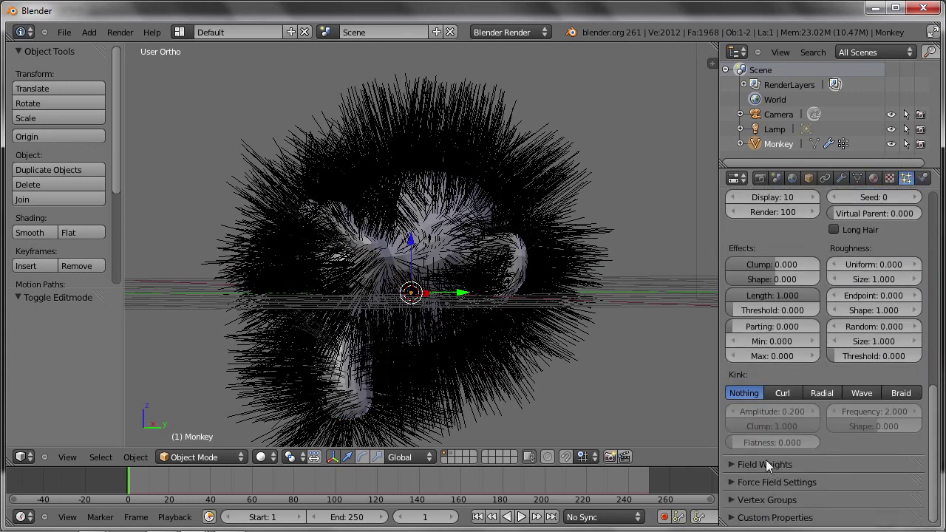
pyautogui.click(766, 500)
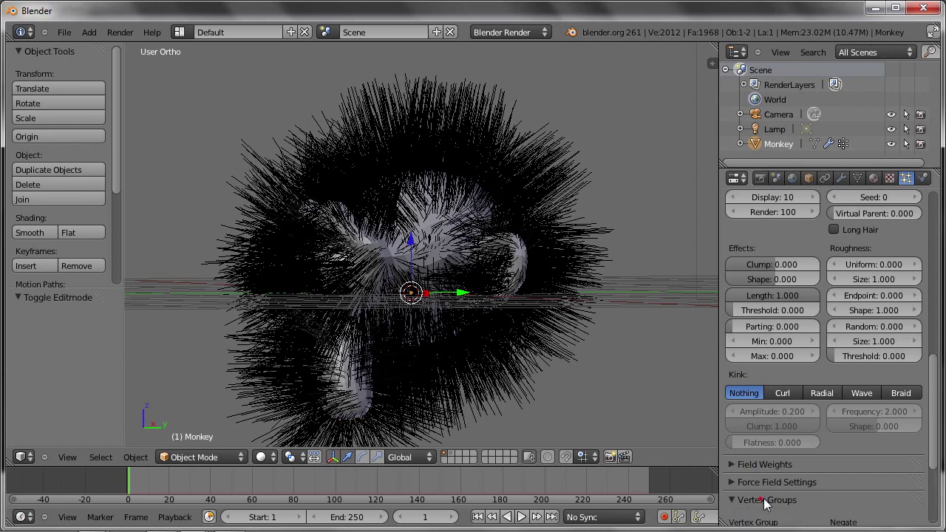
pyautogui.scroll(-5, 792, 507)
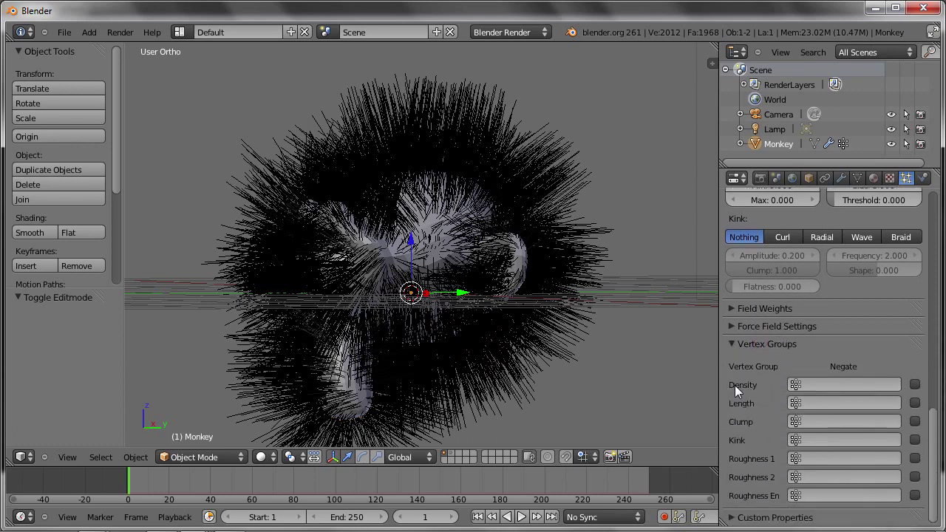
pyautogui.click(815, 383)
pyautogui.click(812, 235)
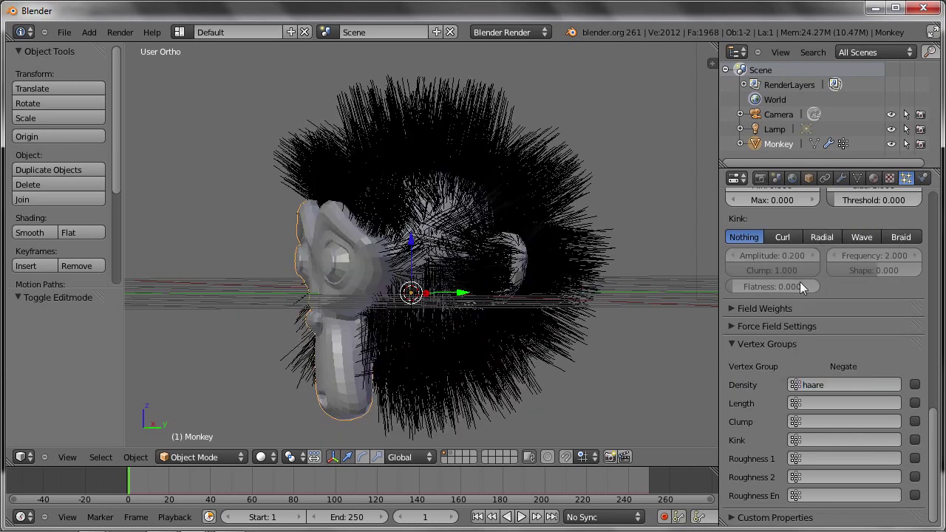
pyautogui.click(915, 384)
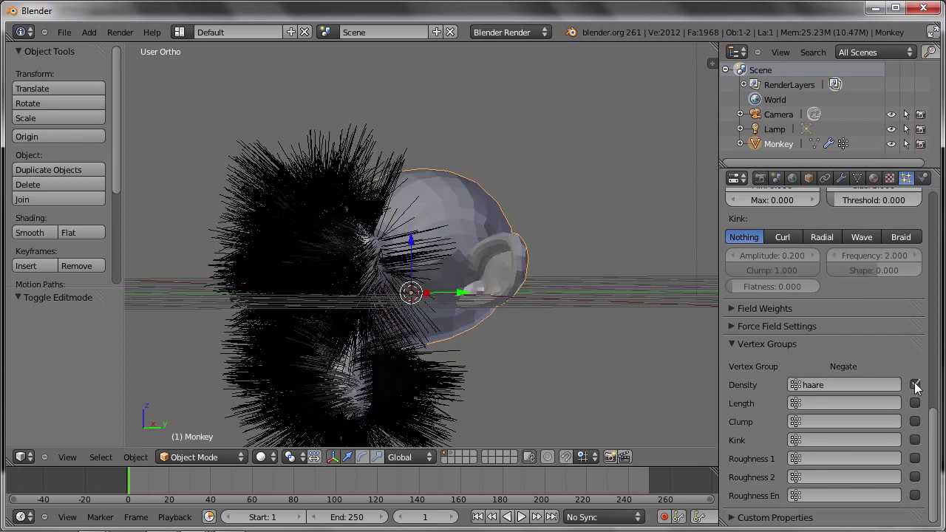
pyautogui.click(915, 384)
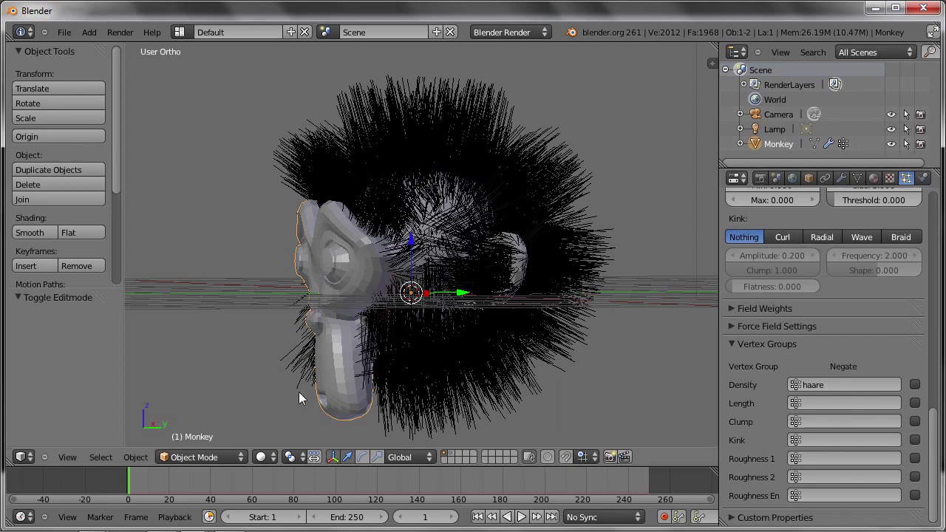
pyautogui.click(214, 454)
# Step: Check the haare weights in Weight Paint mode from a few angles, then enter Edit Mode
pyautogui.click(213, 361)
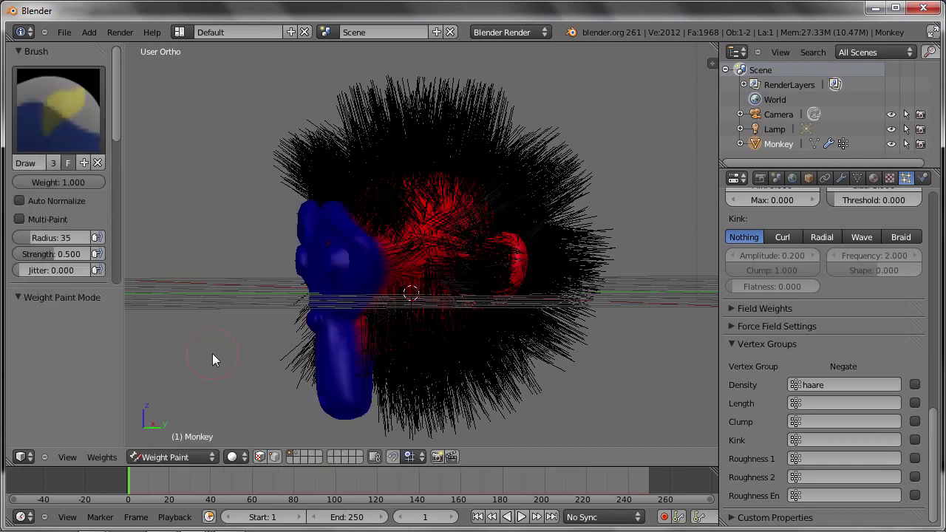
pyautogui.moveTo(445, 306)
pyautogui.mouseDown(button='middle')
pyautogui.moveTo(555, 317)
pyautogui.moveTo(392, 274)
pyautogui.moveTo(366, 245)
pyautogui.moveTo(414, 260)
pyautogui.moveTo(468, 299)
pyautogui.moveTo(513, 310)
pyautogui.moveTo(598, 301)
pyautogui.moveTo(481, 311)
pyautogui.moveTo(553, 304)
pyautogui.moveTo(586, 273)
pyautogui.moveTo(575, 227)
pyautogui.moveTo(407, 226)
pyautogui.moveTo(503, 287)
pyautogui.moveTo(506, 256)
pyautogui.moveTo(489, 284)
pyautogui.moveTo(513, 269)
pyautogui.moveTo(506, 315)
pyautogui.moveTo(434, 325)
pyautogui.moveTo(374, 236)
pyautogui.mouseUp(button='middle')
pyautogui.moveTo(537, 299); pyautogui.dragTo(608, 299, button='middle')
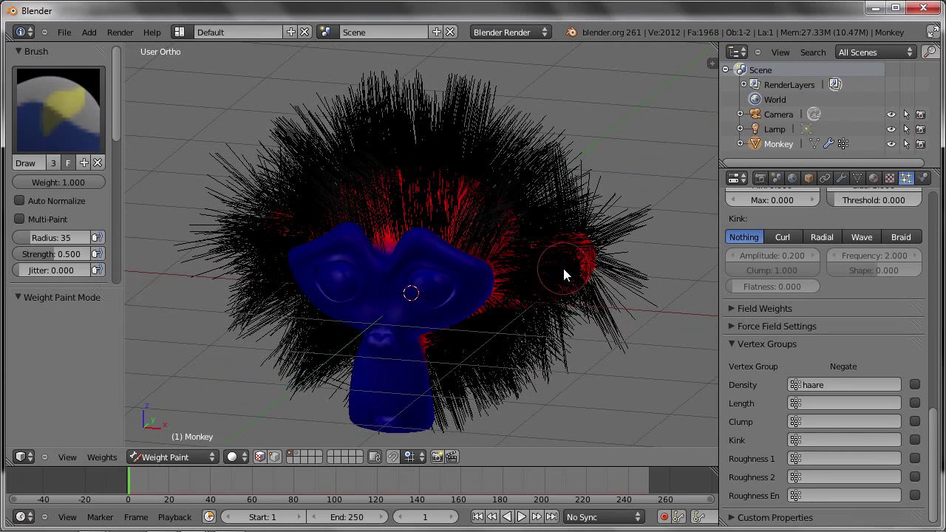
pyautogui.press('Tab')
# Step: In a front wireframe view, deselect all and lasso the vertices of both ears
pyautogui.press('KP_1')
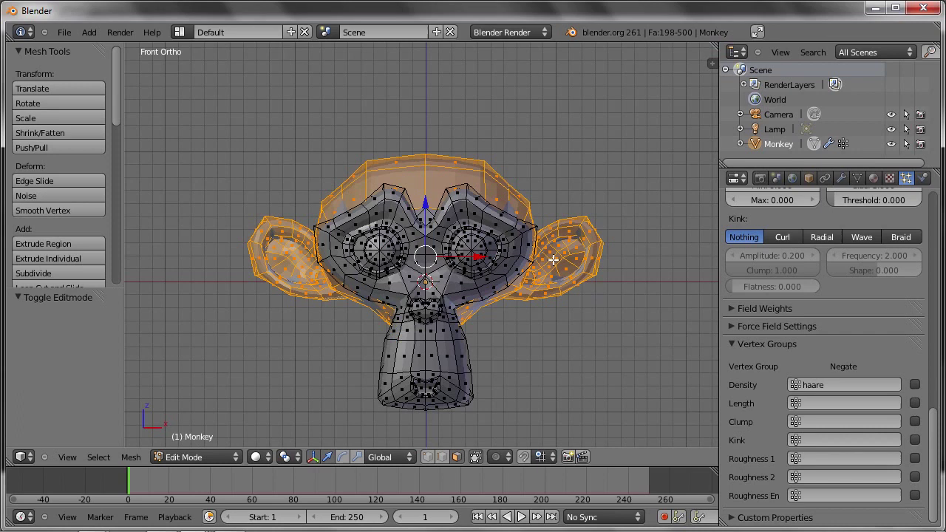
pyautogui.press('z')
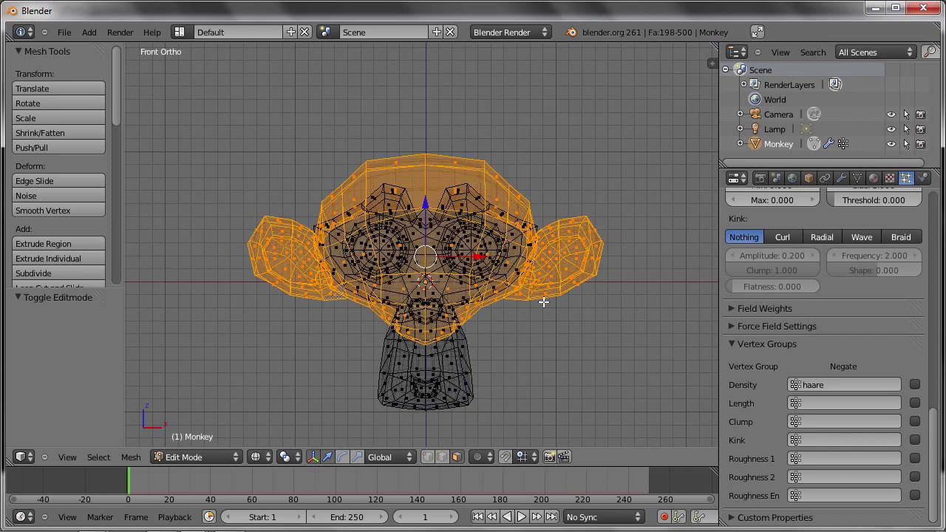
pyautogui.press('a')
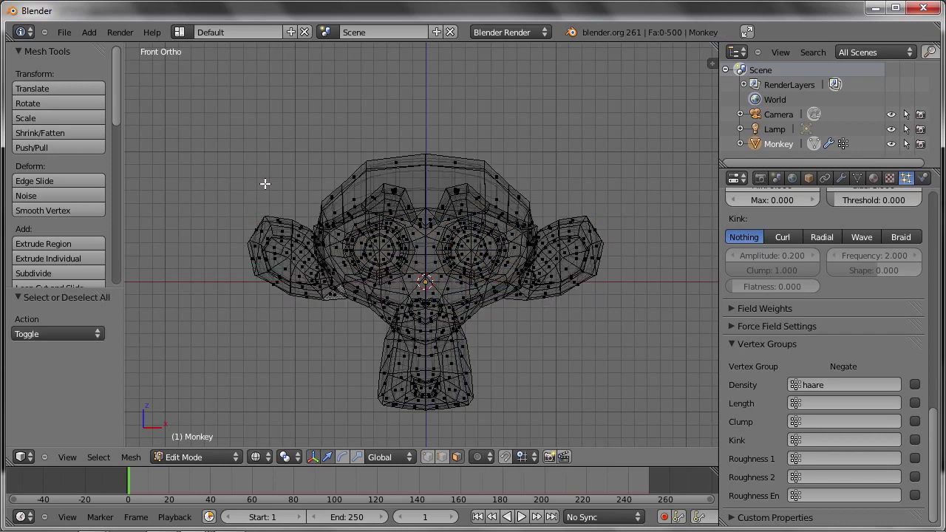
pyautogui.keyDown('ctrl'); pyautogui.moveTo(264, 187); pyautogui.dragTo(284, 181); pyautogui.keyUp('ctrl')
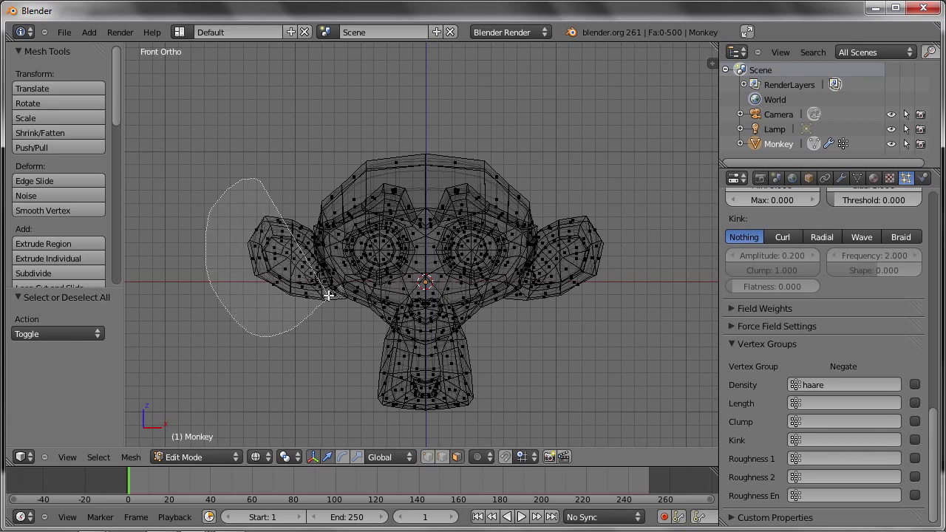
pyautogui.keyDown('ctrl'); pyautogui.keyDown('shift'); pyautogui.moveTo(614, 183); pyautogui.dragTo(610, 254); pyautogui.keyUp('shift'); pyautogui.keyUp('ctrl')
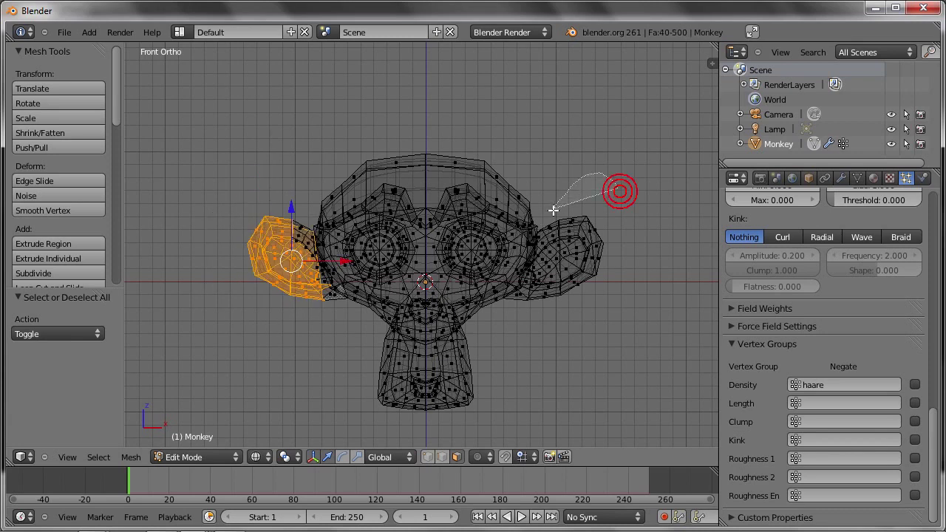
# Step: Circle-select the remaining ear vertices and show the mesh's vertex groups
pyautogui.press('c')
pyautogui.moveTo(339, 231)
pyautogui.mouseDown()
pyautogui.moveTo(292, 234)
pyautogui.moveTo(328, 313)
pyautogui.mouseUp()
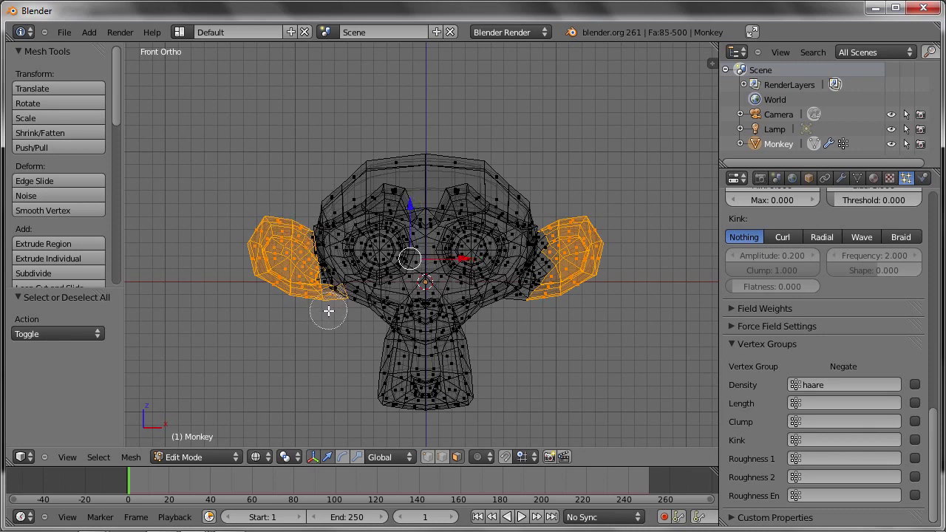
pyautogui.moveTo(532, 310); pyautogui.dragTo(558, 229)
pyautogui.press('Escape')
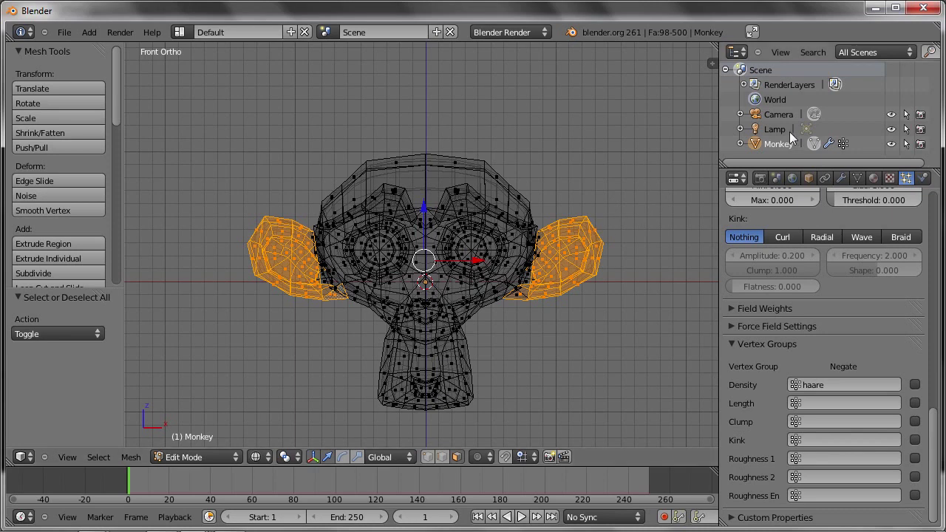
pyautogui.click(855, 178)
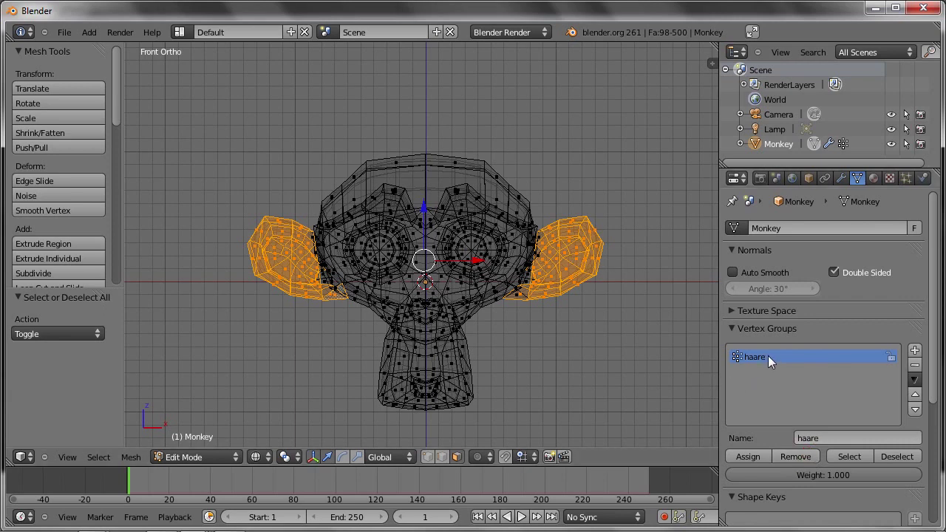
pyautogui.click(232, 458)
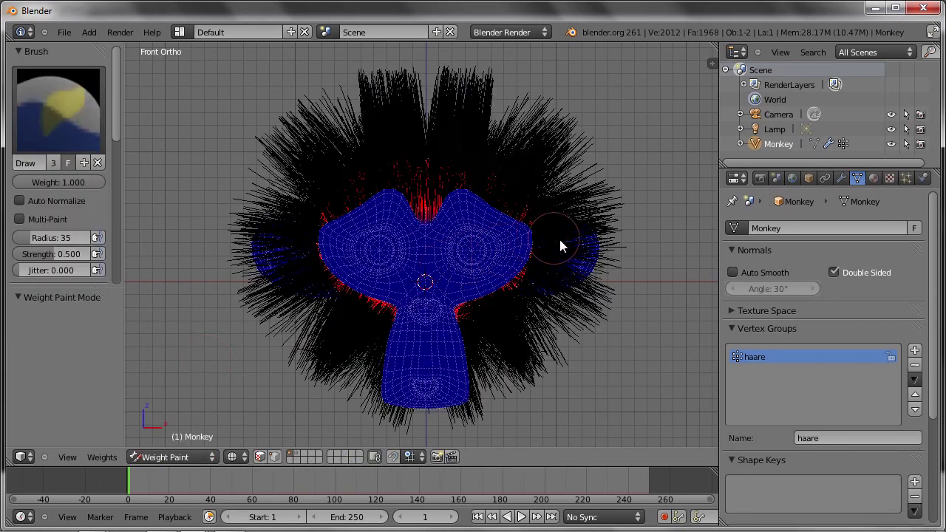
# Step: Restore solid shading and switch the hairy Monkey to Object Mode, viewing it front-on
pyautogui.press('z')
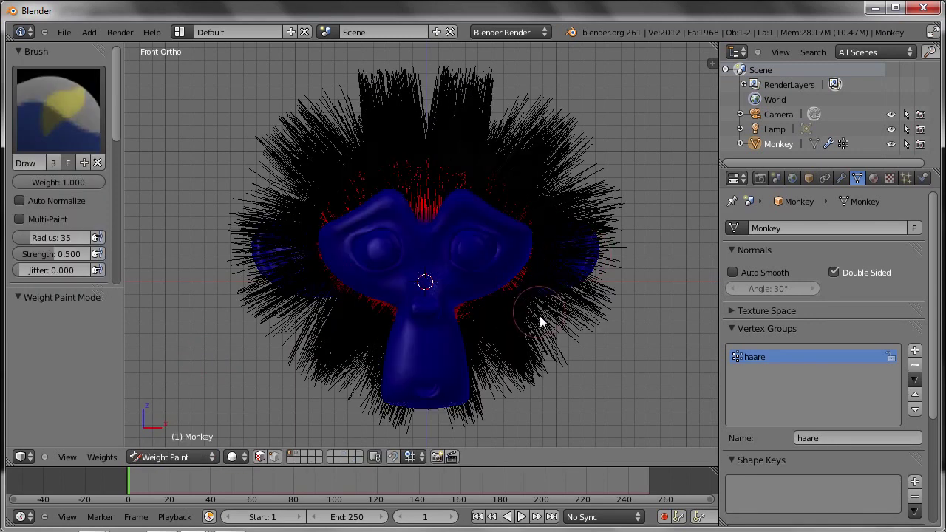
pyautogui.moveTo(587, 306)
pyautogui.mouseDown(button='middle')
pyautogui.moveTo(530, 319)
pyautogui.moveTo(480, 315)
pyautogui.moveTo(507, 317)
pyautogui.moveTo(527, 358)
pyautogui.moveTo(553, 314)
pyautogui.moveTo(302, 368)
pyautogui.mouseUp(button='middle')
pyautogui.click(175, 457)
pyautogui.click(178, 444)
pyautogui.moveTo(399, 264)
pyautogui.mouseDown(button='middle')
pyautogui.moveTo(571, 275)
pyautogui.moveTo(611, 233)
pyautogui.moveTo(505, 184)
pyautogui.moveTo(371, 266)
pyautogui.moveTo(376, 296)
pyautogui.moveTo(580, 258)
pyautogui.moveTo(594, 226)
pyautogui.moveTo(443, 266)
pyautogui.moveTo(412, 262)
pyautogui.mouseUp(button='middle')
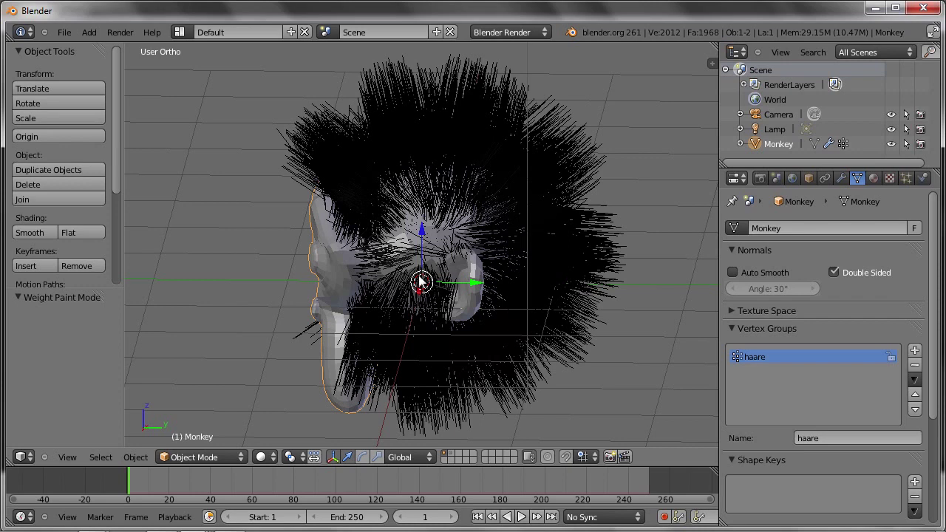
# Step: Switch to Particle Mode and enable drawing of child hairs in the tool shelf
pyautogui.click(196, 460)
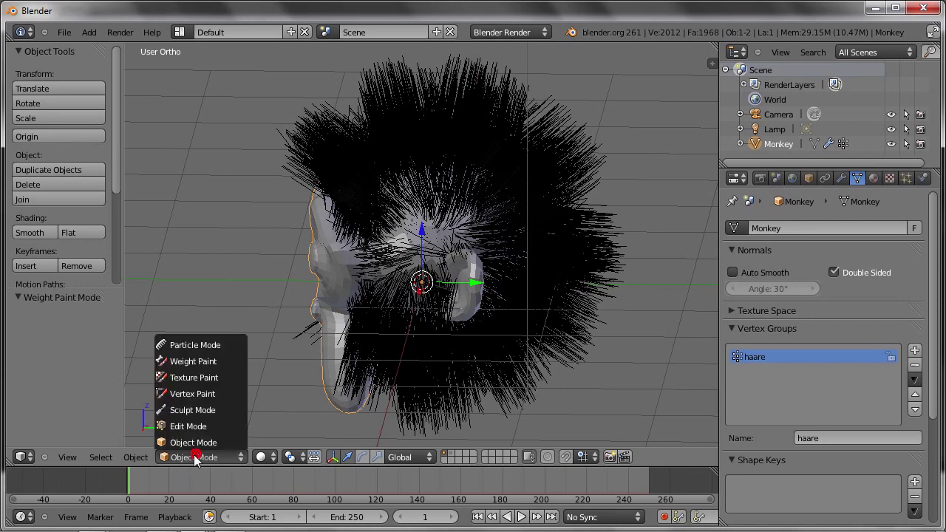
pyautogui.click(197, 345)
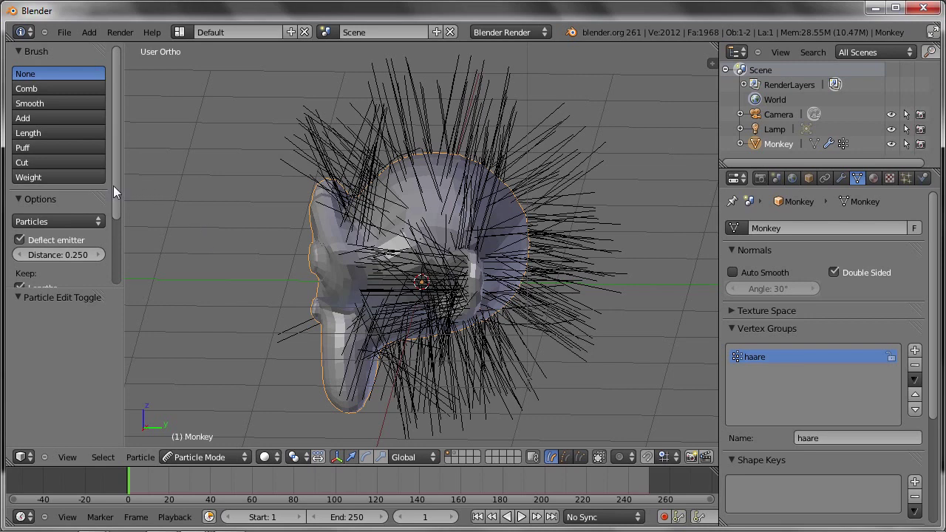
pyautogui.scroll(-3, 113, 170)
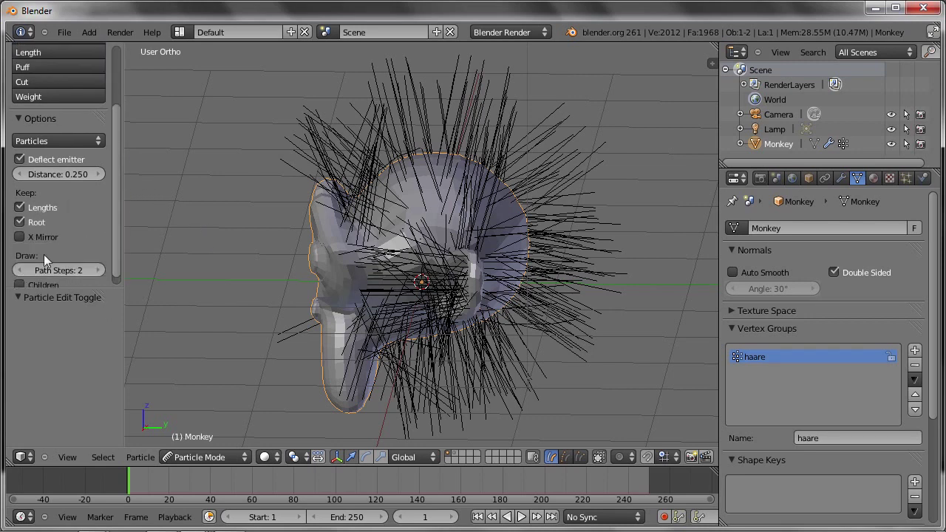
pyautogui.click(20, 284)
pyautogui.moveTo(352, 237)
pyautogui.mouseDown(button='middle')
pyautogui.moveTo(507, 289)
pyautogui.moveTo(574, 243)
pyautogui.moveTo(609, 272)
pyautogui.moveTo(507, 306)
pyautogui.moveTo(426, 304)
pyautogui.moveTo(384, 320)
pyautogui.moveTo(372, 344)
pyautogui.moveTo(438, 286)
pyautogui.moveTo(403, 317)
pyautogui.mouseUp(button='middle')
# Step: Maximize the 3D view, hide the child hairs, and pick the Comb brush
pyautogui.hotkey('ctrl', 'Up')
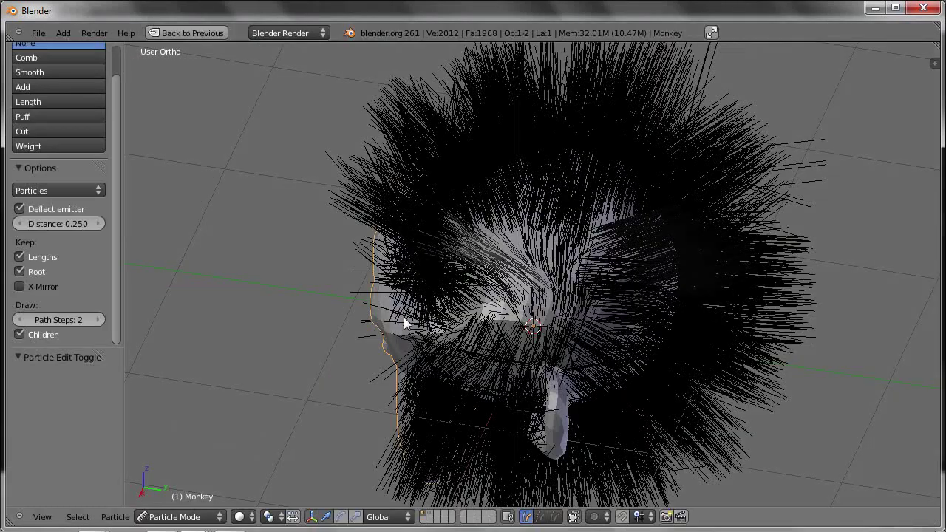
pyautogui.moveTo(510, 292); pyautogui.dragTo(507, 258, button='middle')
pyautogui.click(20, 336)
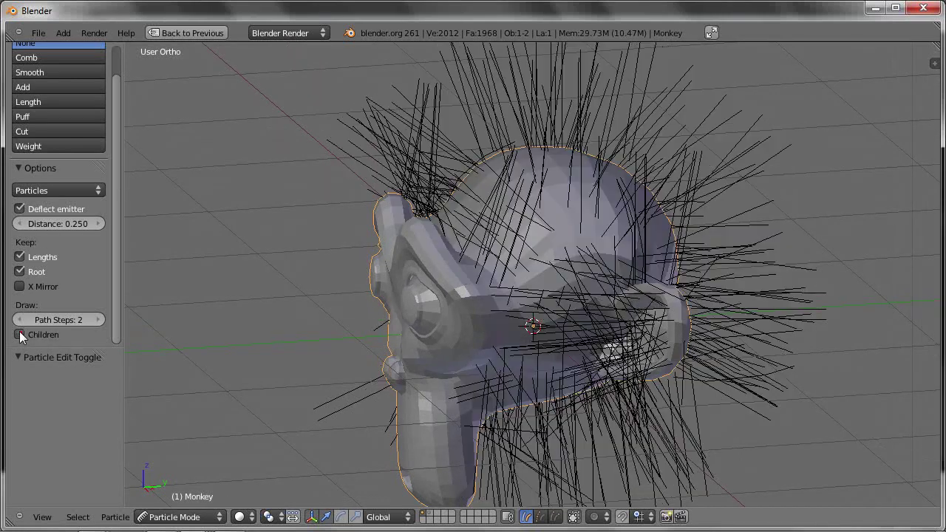
pyautogui.scroll(2, 118, 255)
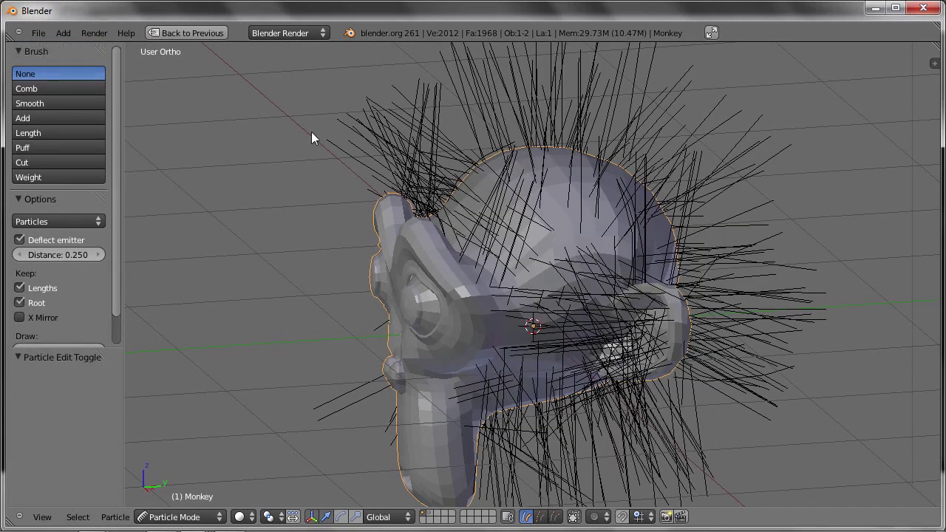
pyautogui.click(51, 88)
# Step: Comb the side hair down and outward and sweep the top hair over the head
pyautogui.moveTo(477, 179)
pyautogui.mouseDown(button='middle')
pyautogui.moveTo(493, 157)
pyautogui.moveTo(456, 174)
pyautogui.moveTo(570, 167)
pyautogui.moveTo(577, 163)
pyautogui.moveTo(566, 146)
pyautogui.moveTo(582, 156)
pyautogui.moveTo(571, 157)
pyautogui.mouseUp(button='middle')
pyautogui.moveTo(431, 115)
pyautogui.mouseDown()
pyautogui.moveTo(496, 123)
pyautogui.moveTo(566, 177)
pyautogui.mouseUp()
pyautogui.moveTo(328, 120)
pyautogui.mouseDown()
pyautogui.moveTo(248, 278)
pyautogui.moveTo(310, 332)
pyautogui.mouseUp()
pyautogui.moveTo(536, 148)
pyautogui.mouseDown()
pyautogui.moveTo(546, 349)
pyautogui.moveTo(343, 174)
pyautogui.moveTo(316, 275)
pyautogui.mouseUp()
pyautogui.moveTo(366, 287)
pyautogui.mouseDown(button='middle')
pyautogui.moveTo(534, 279)
pyautogui.moveTo(473, 207)
pyautogui.mouseUp(button='middle')
# Step: Comb the right, left and back-of-head hair downward
pyautogui.moveTo(544, 319); pyautogui.dragTo(576, 237, button='middle')
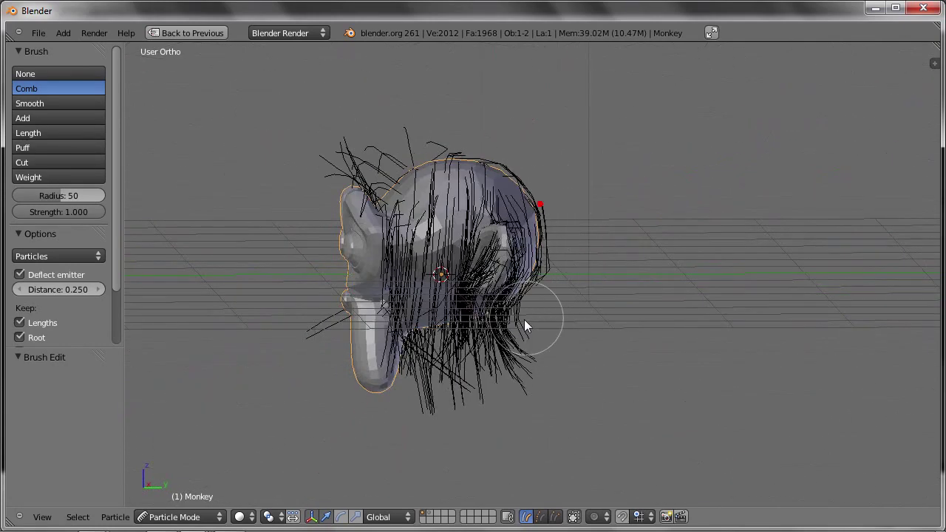
pyautogui.moveTo(524, 323); pyautogui.dragTo(616, 256, button='middle')
pyautogui.moveTo(616, 256)
pyautogui.mouseDown()
pyautogui.moveTo(538, 335)
pyautogui.moveTo(508, 346)
pyautogui.mouseUp()
pyautogui.moveTo(507, 346)
pyautogui.mouseDown(button='middle')
pyautogui.moveTo(400, 345)
pyautogui.moveTo(249, 251)
pyautogui.mouseUp(button='middle')
pyautogui.moveTo(249, 251)
pyautogui.mouseDown()
pyautogui.moveTo(365, 335)
pyautogui.moveTo(377, 381)
pyautogui.mouseUp()
pyautogui.moveTo(377, 380)
pyautogui.mouseDown(button='middle')
pyautogui.moveTo(517, 369)
pyautogui.moveTo(354, 222)
pyautogui.mouseUp(button='middle')
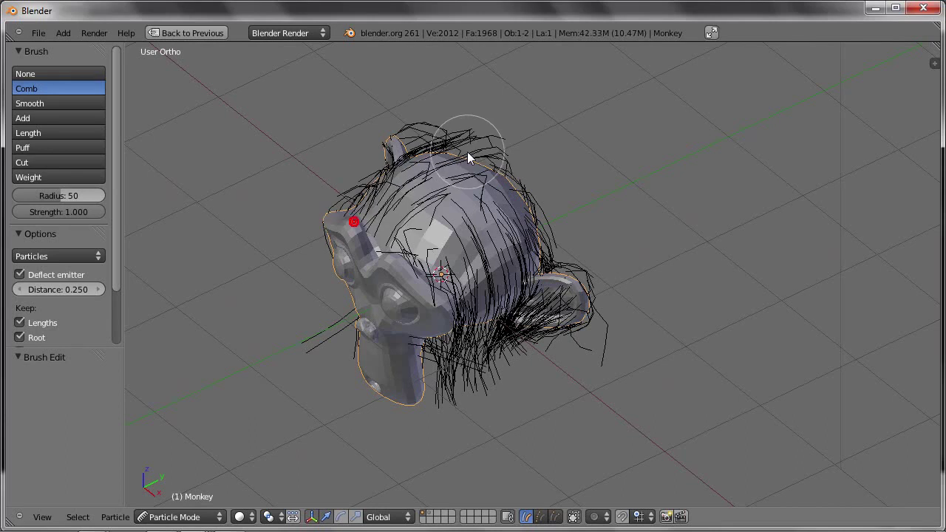
pyautogui.moveTo(467, 158); pyautogui.dragTo(385, 148, button='middle')
pyautogui.moveTo(385, 147)
pyautogui.mouseDown()
pyautogui.moveTo(553, 243)
pyautogui.moveTo(528, 313)
pyautogui.moveTo(461, 284)
pyautogui.moveTo(402, 186)
pyautogui.mouseUp()
pyautogui.moveTo(402, 186)
pyautogui.mouseDown(button='middle')
pyautogui.moveTo(481, 258)
pyautogui.moveTo(635, 237)
pyautogui.moveTo(576, 235)
pyautogui.mouseUp(button='middle')
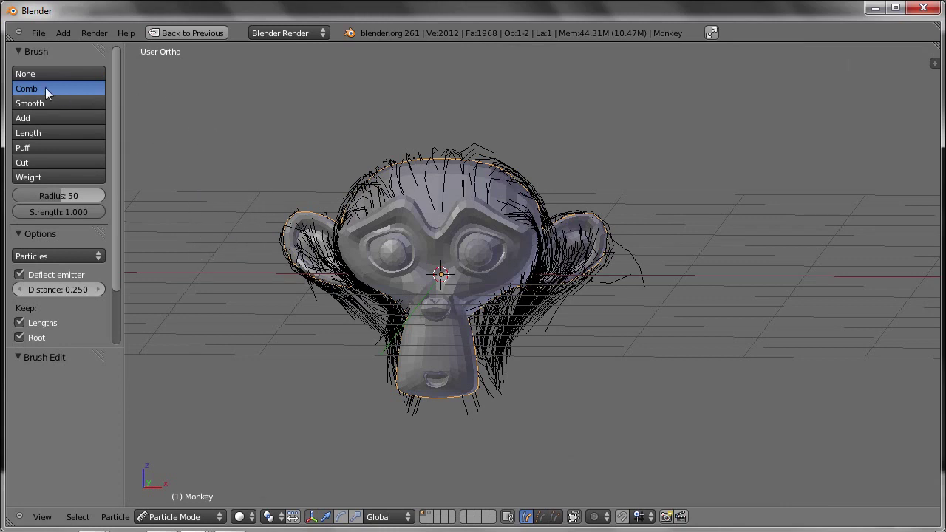
# Step: Use the Cut brush to trim stray strands around the right and left ears
pyautogui.click(42, 161)
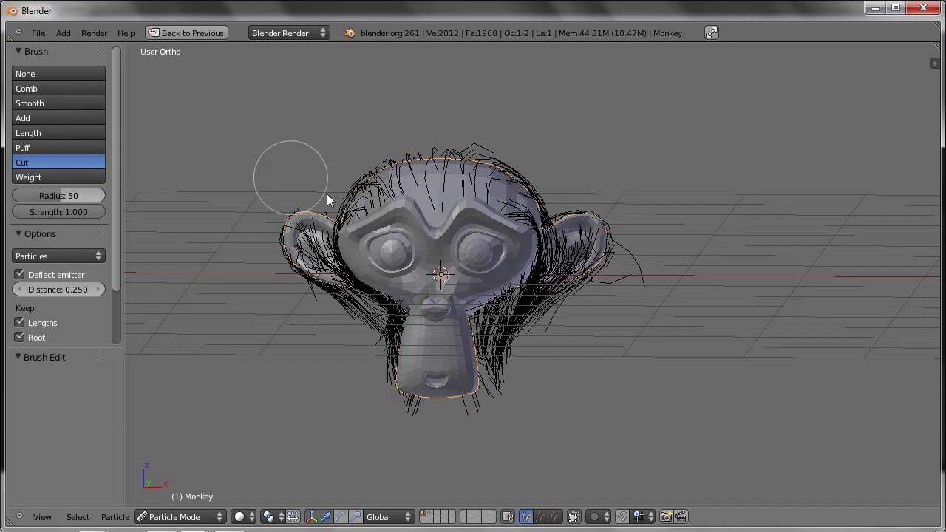
pyautogui.moveTo(592, 221); pyautogui.dragTo(593, 311)
pyautogui.moveTo(633, 222)
pyautogui.mouseDown(button='middle')
pyautogui.moveTo(615, 241)
pyautogui.moveTo(314, 194)
pyautogui.moveTo(416, 203)
pyautogui.mouseUp(button='middle')
pyautogui.scroll(4, 615, 241)
pyautogui.moveTo(581, 194)
pyautogui.mouseDown(button='middle')
pyautogui.moveTo(615, 270)
pyautogui.moveTo(587, 304)
pyautogui.mouseUp(button='middle')
pyautogui.moveTo(587, 304); pyautogui.dragTo(611, 137)
pyautogui.moveTo(611, 137)
pyautogui.mouseDown(button='middle')
pyautogui.moveTo(625, 174)
pyautogui.moveTo(213, 196)
pyautogui.mouseUp(button='middle')
pyautogui.moveTo(205, 144)
pyautogui.mouseDown(button='middle')
pyautogui.moveTo(367, 303)
pyautogui.moveTo(584, 359)
pyautogui.moveTo(409, 337)
pyautogui.moveTo(215, 351)
pyautogui.mouseUp(button='middle')
pyautogui.moveTo(305, 365)
pyautogui.mouseDown(button='middle')
pyautogui.moveTo(376, 365)
pyautogui.moveTo(386, 316)
pyautogui.moveTo(158, 209)
pyautogui.mouseUp(button='middle')
# Step: Comb the right cheek hair downward and lengthen the hair at the back of the head
pyautogui.click(44, 88)
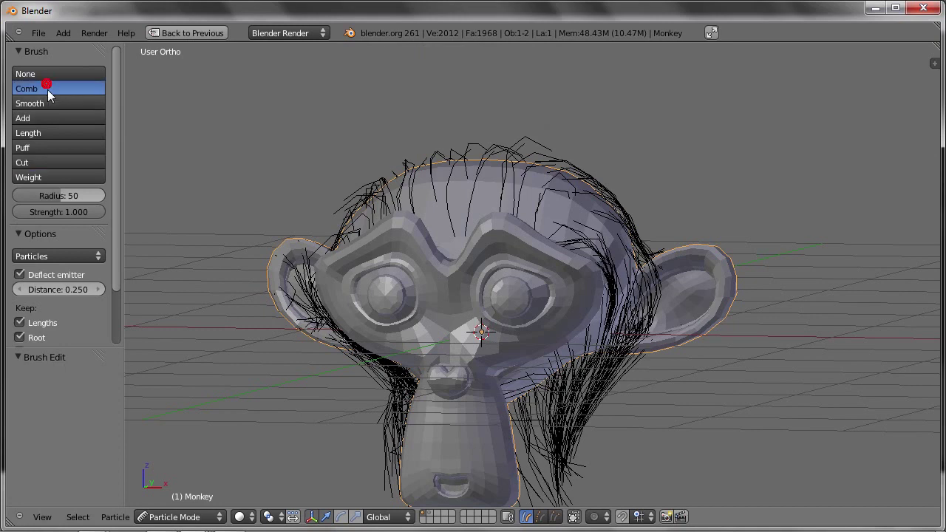
pyautogui.moveTo(537, 163)
pyautogui.mouseDown()
pyautogui.moveTo(644, 249)
pyautogui.moveTo(585, 387)
pyautogui.moveTo(600, 403)
pyautogui.mouseUp()
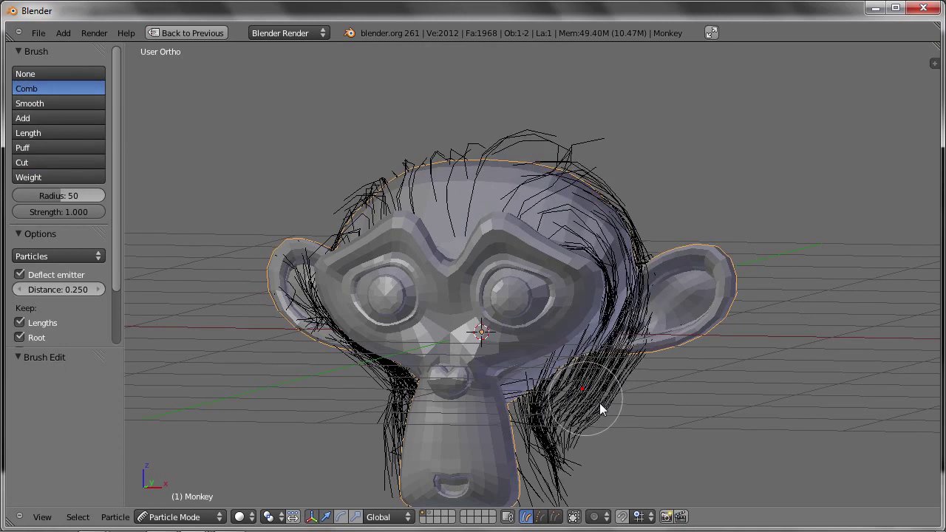
pyautogui.click(38, 133)
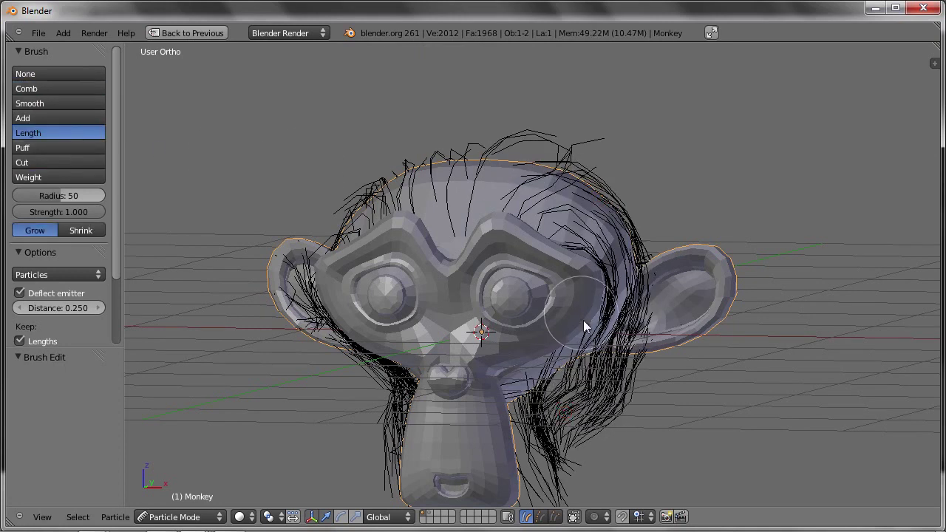
pyautogui.moveTo(644, 393)
pyautogui.mouseDown(button='middle')
pyautogui.moveTo(634, 327)
pyautogui.moveTo(581, 285)
pyautogui.moveTo(574, 334)
pyautogui.mouseUp(button='middle')
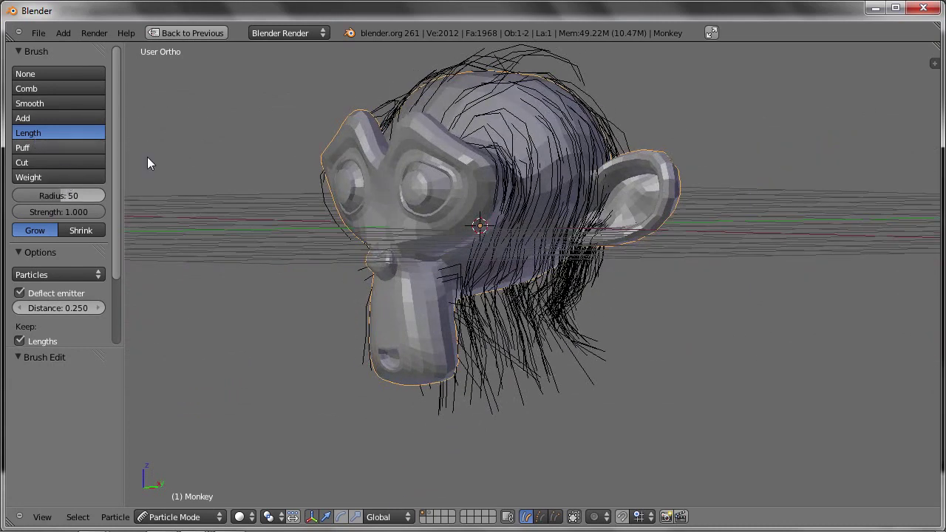
pyautogui.moveTo(556, 327)
pyautogui.mouseDown()
pyautogui.moveTo(570, 359)
pyautogui.moveTo(528, 366)
pyautogui.moveTo(537, 373)
pyautogui.mouseUp()
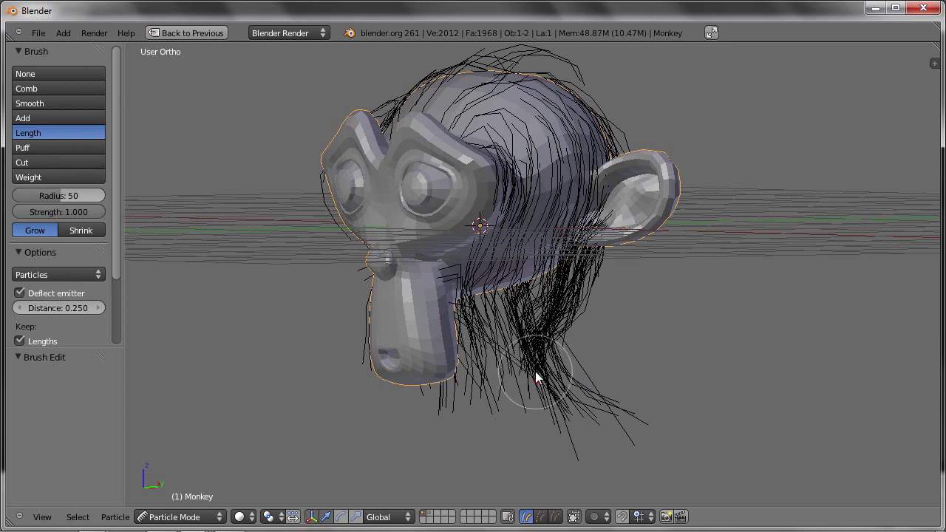
# Step: Cut the hair hanging at the lower right short and comb the nearby strands
pyautogui.click(80, 163)
pyautogui.click(554, 388)
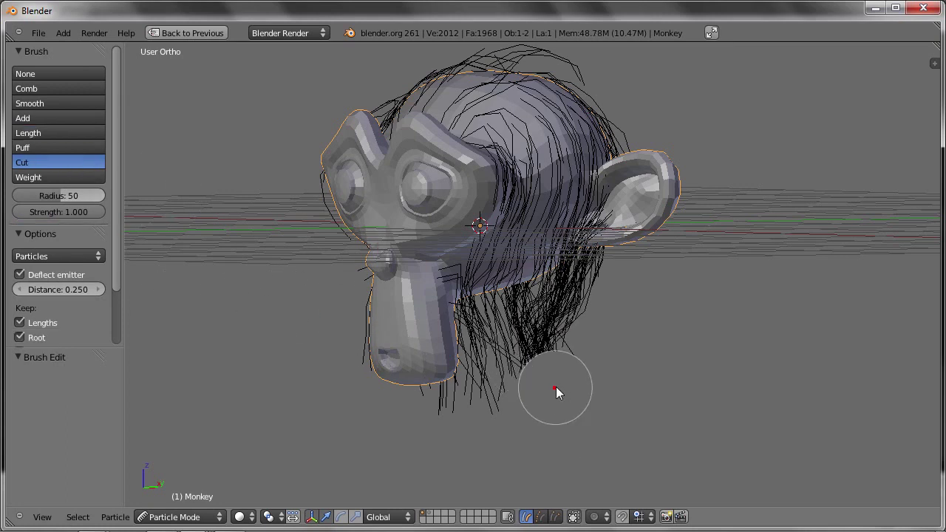
pyautogui.click(79, 88)
pyautogui.moveTo(381, 115)
pyautogui.mouseDown(button='middle')
pyautogui.moveTo(502, 180)
pyautogui.moveTo(538, 173)
pyautogui.mouseUp(button='middle')
pyautogui.moveTo(538, 173); pyautogui.dragTo(600, 212)
pyautogui.moveTo(599, 212)
pyautogui.mouseDown(button='middle')
pyautogui.moveTo(447, 181)
pyautogui.moveTo(390, 283)
pyautogui.mouseUp(button='middle')
# Step: Cut away the hair covering the left ear and cheek
pyautogui.moveTo(329, 281); pyautogui.dragTo(398, 269, button='middle')
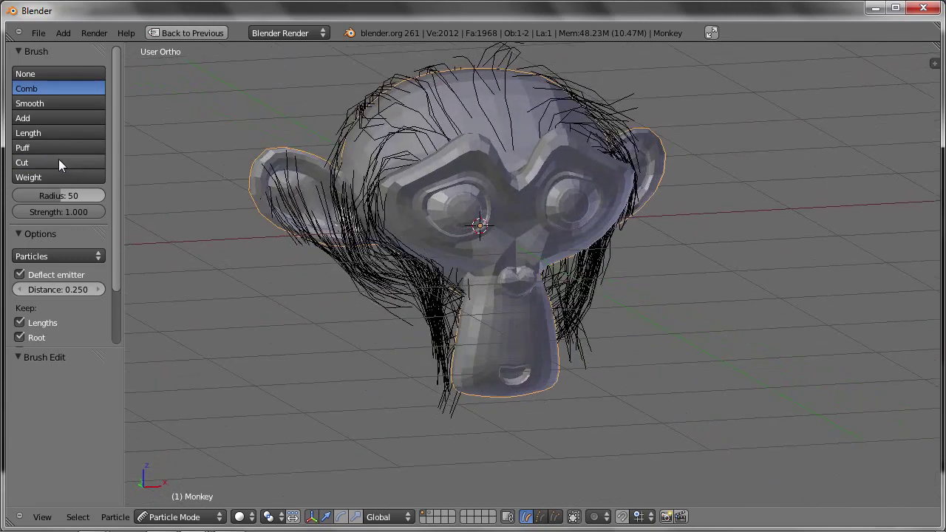
pyautogui.click(58, 161)
pyautogui.moveTo(255, 168)
pyautogui.mouseDown()
pyautogui.moveTo(325, 305)
pyautogui.moveTo(411, 331)
pyautogui.moveTo(402, 333)
pyautogui.mouseUp()
pyautogui.scroll(-1, 117, 260)
pyautogui.scroll(-3, 117, 259)
# Step: Show child hairs again and comb the lower-right and top-left strands into place
pyautogui.click(20, 338)
pyautogui.moveTo(533, 207)
pyautogui.mouseDown(button='middle')
pyautogui.moveTo(618, 198)
pyautogui.moveTo(701, 206)
pyautogui.mouseUp(button='middle')
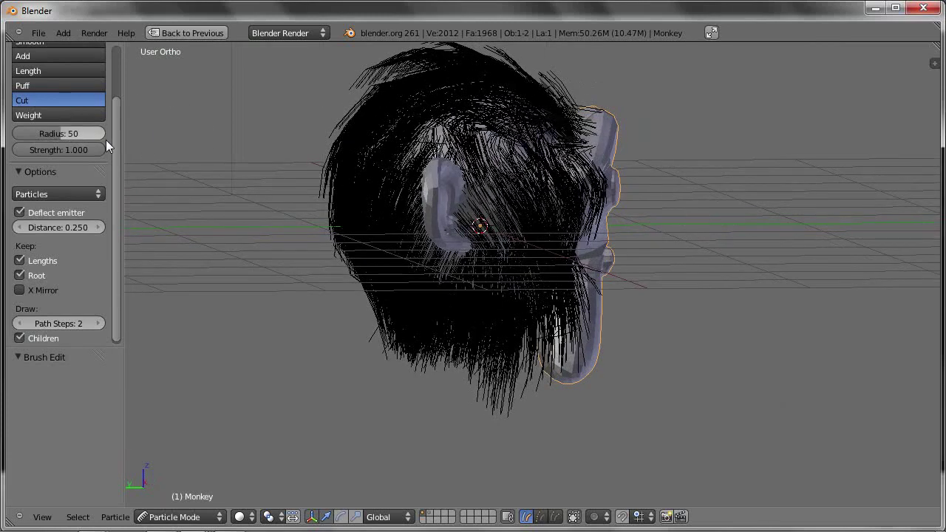
pyautogui.scroll(3, 106, 140)
pyautogui.click(64, 89)
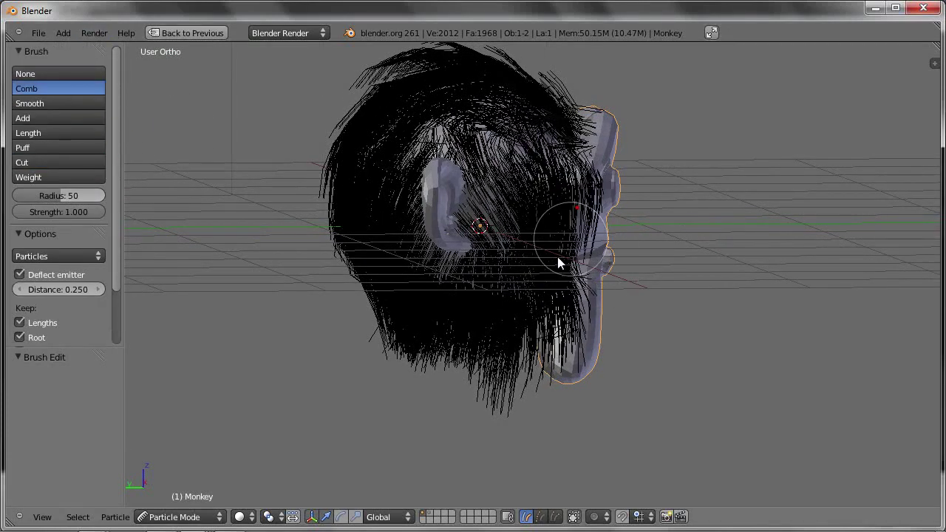
pyautogui.moveTo(558, 258); pyautogui.dragTo(590, 261, button='middle')
pyautogui.moveTo(441, 337)
pyautogui.mouseDown(button='middle')
pyautogui.moveTo(604, 285)
pyautogui.moveTo(450, 292)
pyautogui.moveTo(492, 273)
pyautogui.moveTo(581, 98)
pyautogui.mouseUp(button='middle')
pyautogui.moveTo(613, 337)
pyautogui.mouseDown()
pyautogui.moveTo(545, 392)
pyautogui.moveTo(484, 338)
pyautogui.mouseUp()
pyautogui.moveTo(448, 363)
pyautogui.mouseDown(button='middle')
pyautogui.moveTo(483, 330)
pyautogui.moveTo(418, 146)
pyautogui.mouseUp(button='middle')
pyautogui.moveTo(418, 145); pyautogui.dragTo(420, 73)
pyautogui.click(193, 518)
# Step: Return to Object Mode, restore the full layout, and scroll the Particle properties to Children
pyautogui.click(185, 501)
pyautogui.moveTo(503, 292); pyautogui.dragTo(561, 287, button='middle')
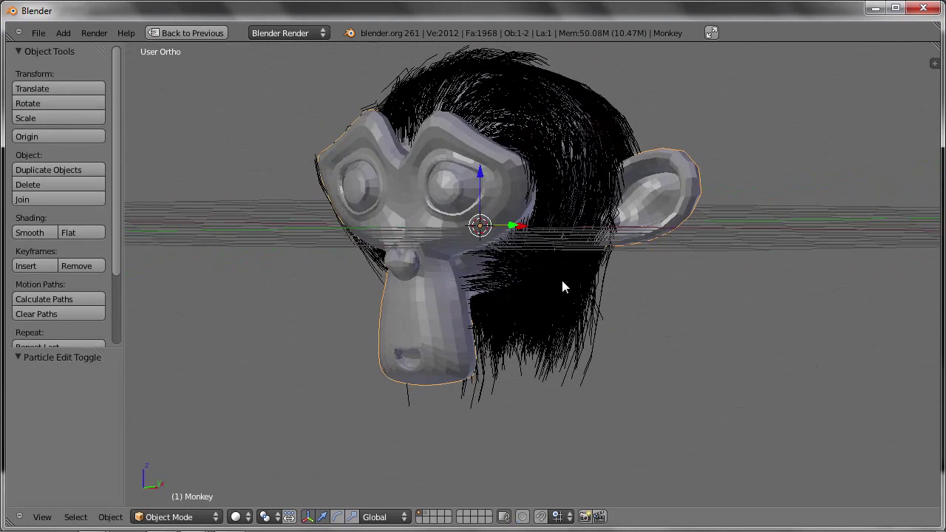
pyautogui.hotkey('ctrl', 'Up')
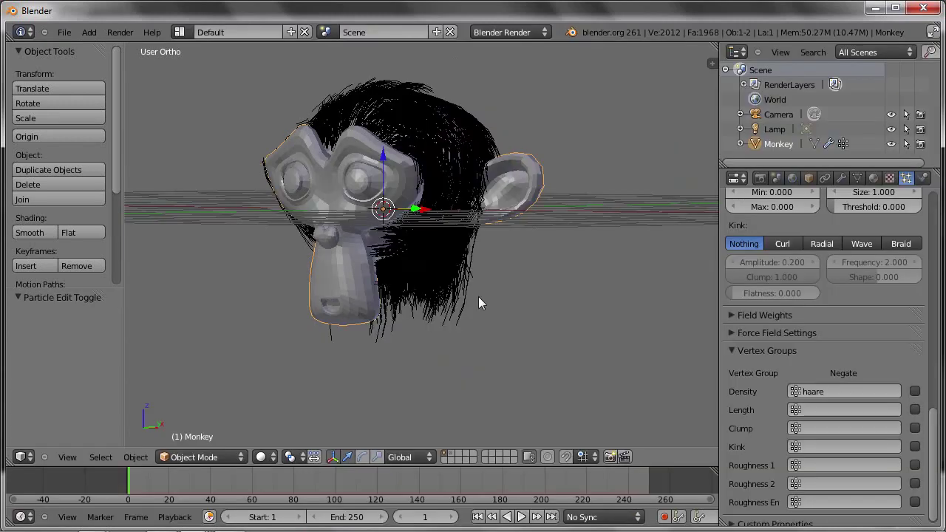
pyautogui.moveTo(541, 211)
pyautogui.mouseDown(button='middle')
pyautogui.moveTo(514, 177)
pyautogui.moveTo(428, 240)
pyautogui.moveTo(520, 279)
pyautogui.moveTo(399, 199)
pyautogui.moveTo(384, 211)
pyautogui.moveTo(408, 285)
pyautogui.moveTo(397, 276)
pyautogui.moveTo(401, 296)
pyautogui.moveTo(374, 216)
pyautogui.mouseUp(button='middle')
pyautogui.scroll(2, 414, 190)
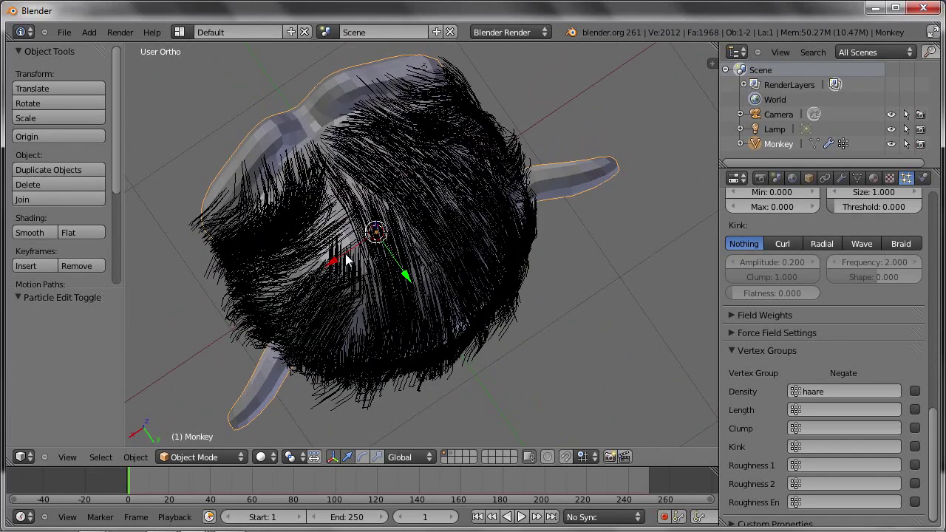
pyautogui.scroll(5, 850, 414)
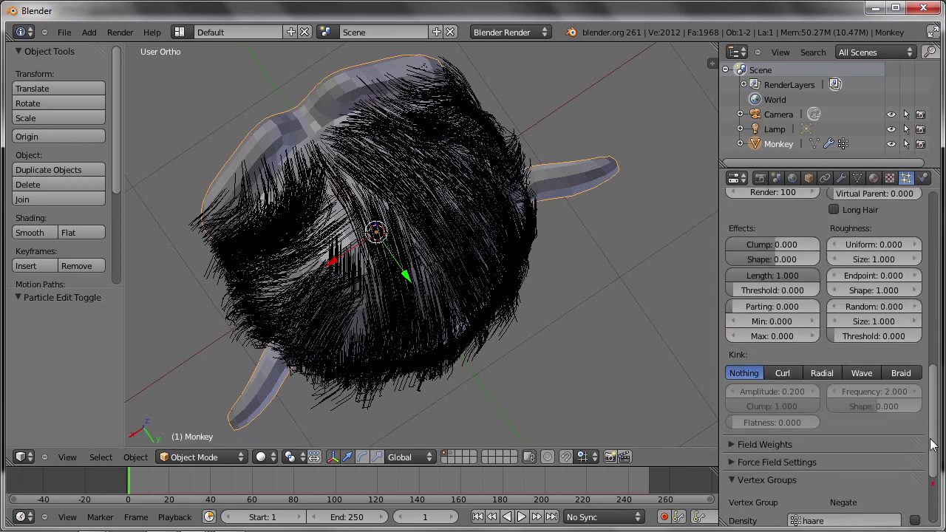
pyautogui.scroll(2, 813, 370)
pyautogui.scroll(4, 783, 340)
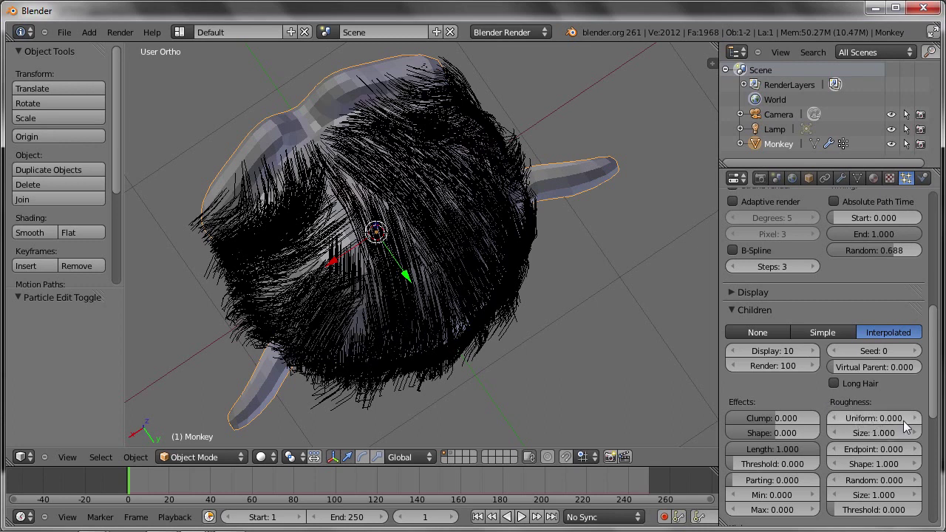
# Step: Set child Uniform roughness to 0.080 with roughness size reduced to about 0.07
pyautogui.scroll(-1, 887, 418)
pyautogui.moveTo(881, 402)
pyautogui.mouseDown()
pyautogui.moveTo(897, 403)
pyautogui.moveTo(861, 421)
pyautogui.mouseUp()
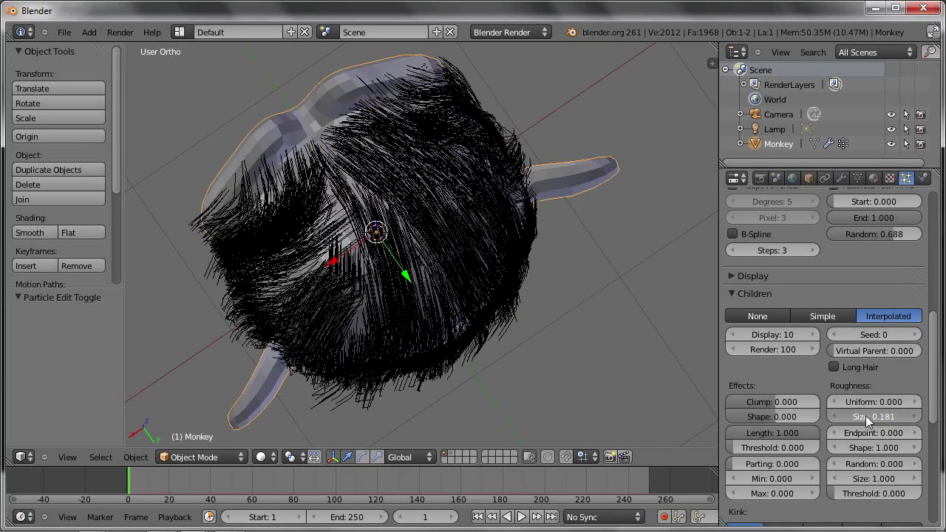
pyautogui.moveTo(891, 414)
pyautogui.mouseDown()
pyautogui.moveTo(902, 419)
pyautogui.moveTo(873, 422)
pyautogui.mouseUp()
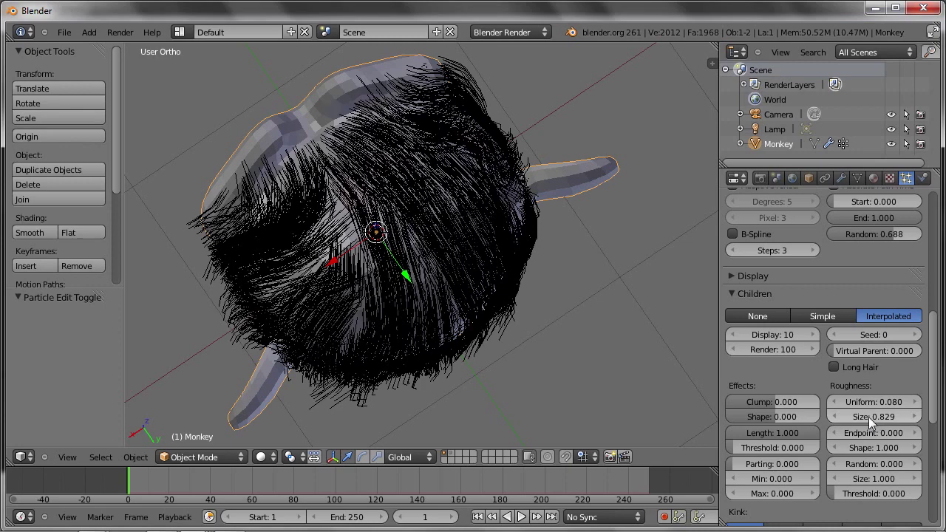
pyautogui.moveTo(881, 422); pyautogui.dragTo(861, 449)
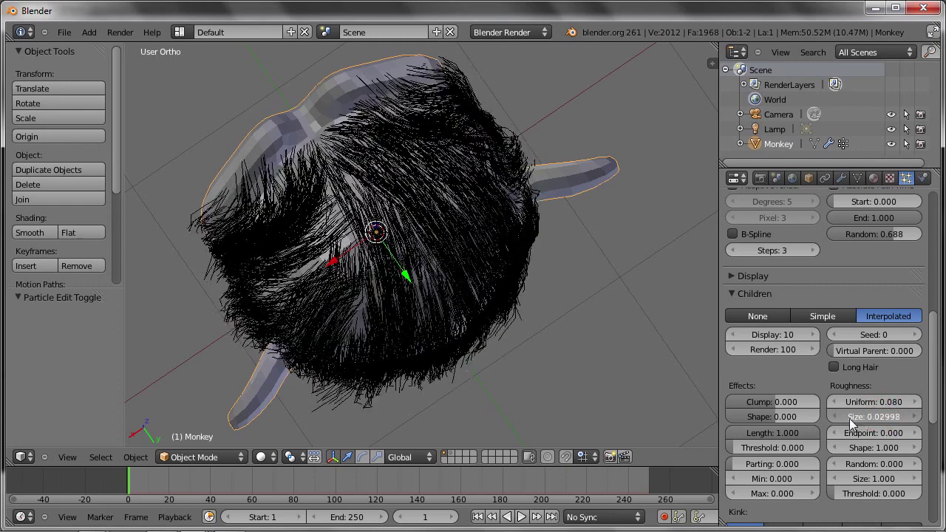
pyautogui.moveTo(665, 355)
pyautogui.mouseDown(button='middle')
pyautogui.moveTo(595, 270)
pyautogui.moveTo(495, 304)
pyautogui.moveTo(462, 299)
pyautogui.moveTo(395, 336)
pyautogui.mouseUp(button='middle')
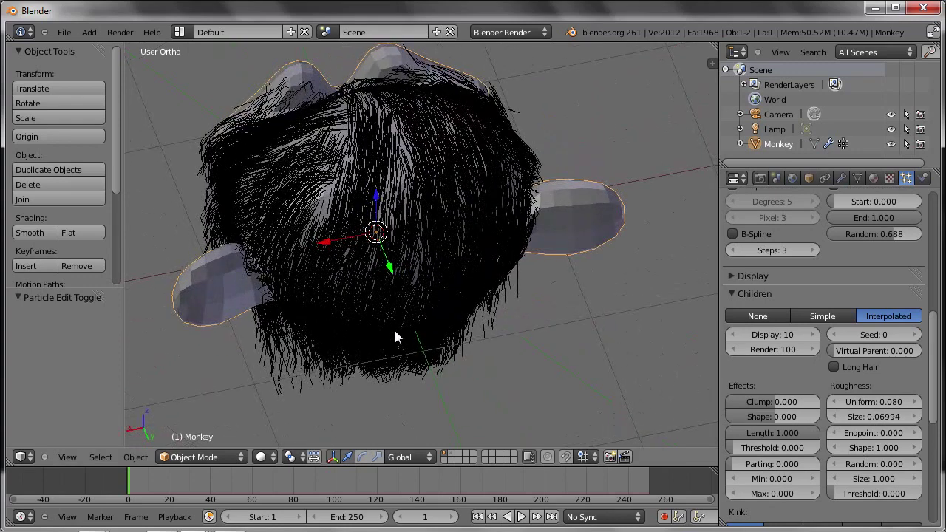
# Step: Set child Endpoint roughness to 0.182 with shape 1.140
pyautogui.moveTo(869, 432)
pyautogui.mouseDown()
pyautogui.moveTo(896, 446)
pyautogui.moveTo(869, 448)
pyautogui.moveTo(904, 447)
pyautogui.moveTo(884, 440)
pyautogui.mouseUp()
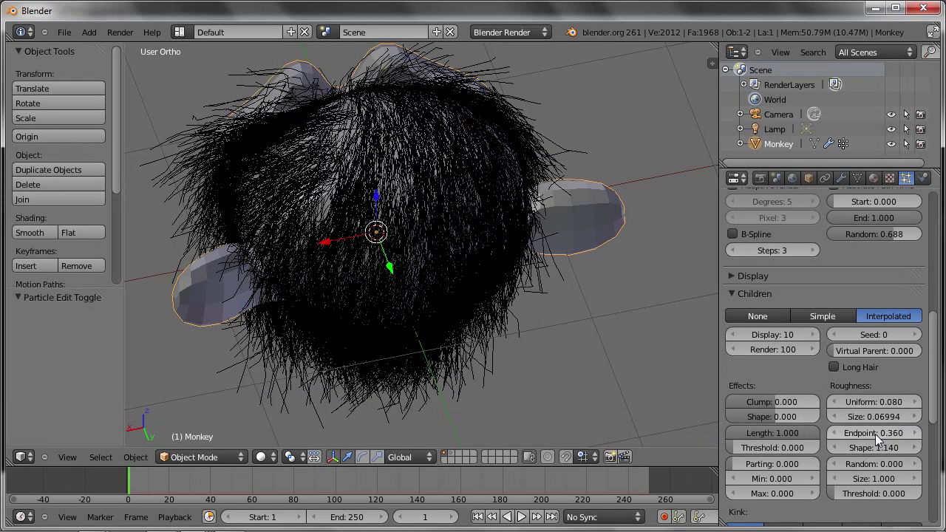
pyautogui.moveTo(885, 433); pyautogui.dragTo(859, 438)
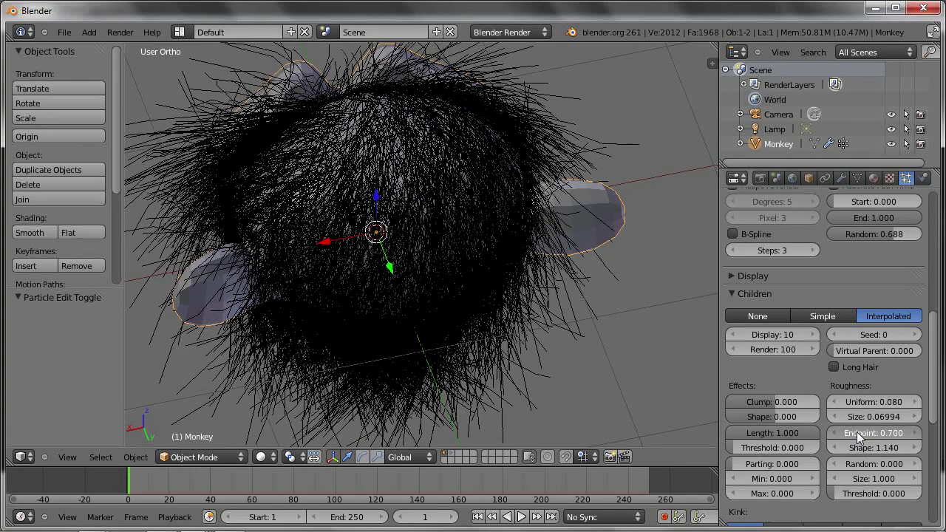
pyautogui.moveTo(860, 438); pyautogui.dragTo(667, 431)
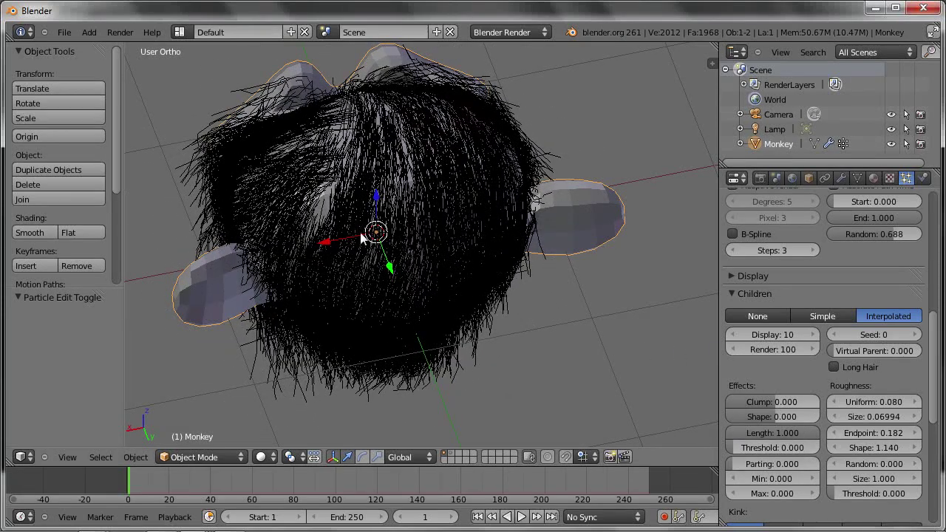
pyautogui.press('g')
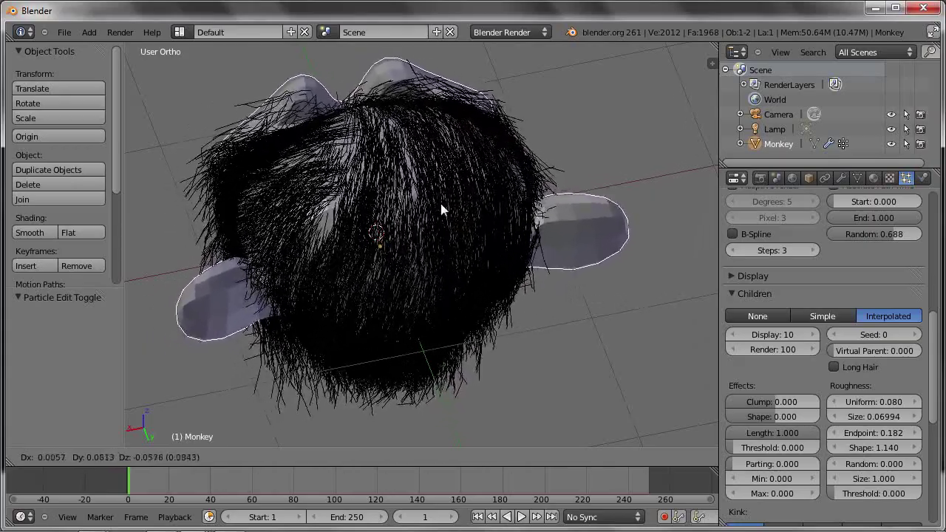
pyautogui.rightClick(449, 238)
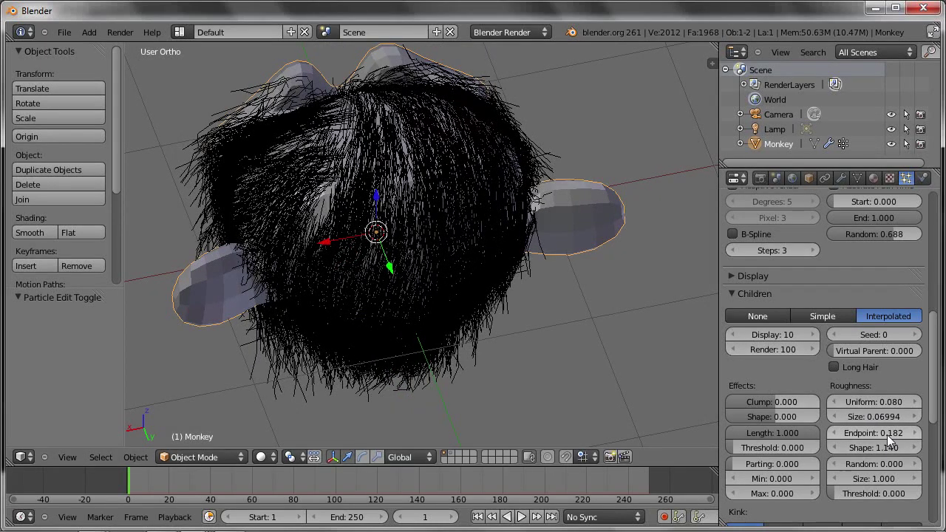
# Step: Adjust the Random Size roughness, then render the scene from the camera view
pyautogui.moveTo(896, 466)
pyautogui.mouseDown()
pyautogui.moveTo(907, 463)
pyautogui.moveTo(862, 478)
pyautogui.mouseUp()
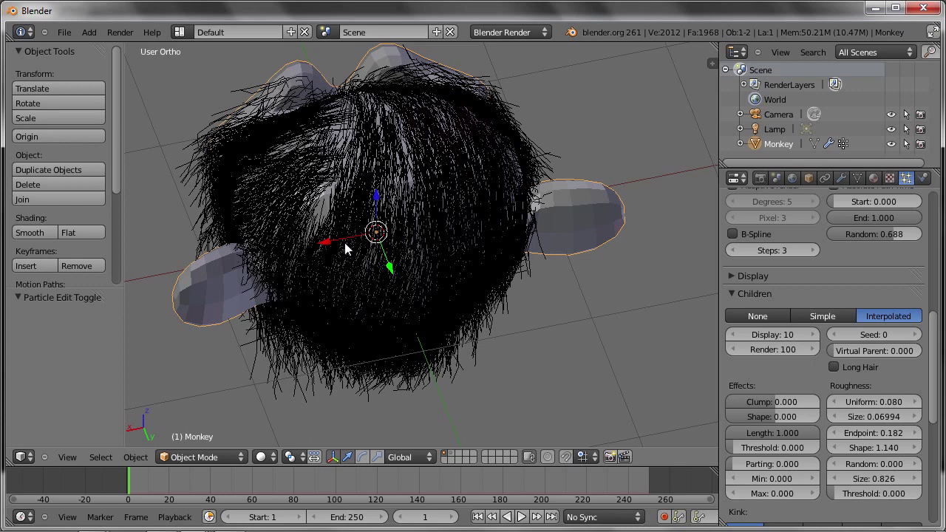
pyautogui.press('KP_0')
pyautogui.press('F12')
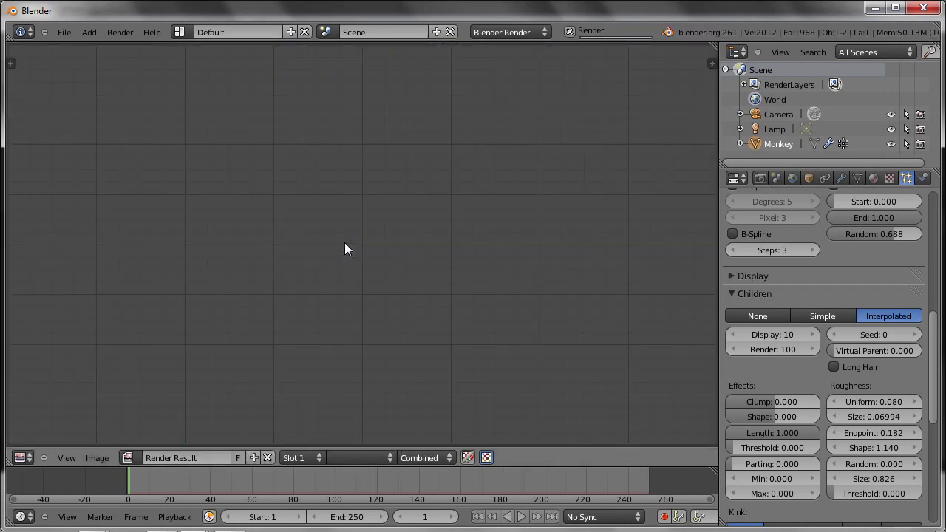
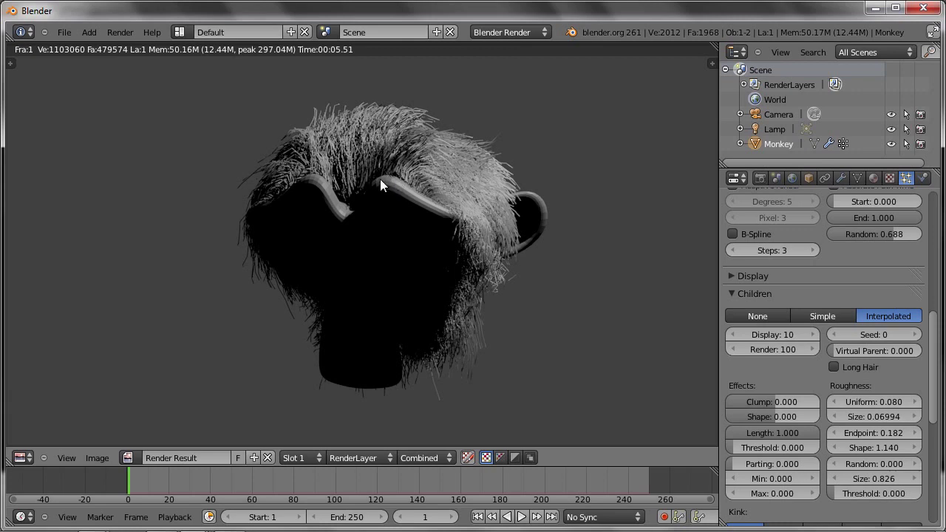
# Step: Back in a front orthographic view, make the lamp a cream-coloured spotlight
pyautogui.press('Escape')
pyautogui.press('KP_0')
pyautogui.scroll(-2, 536, 295)
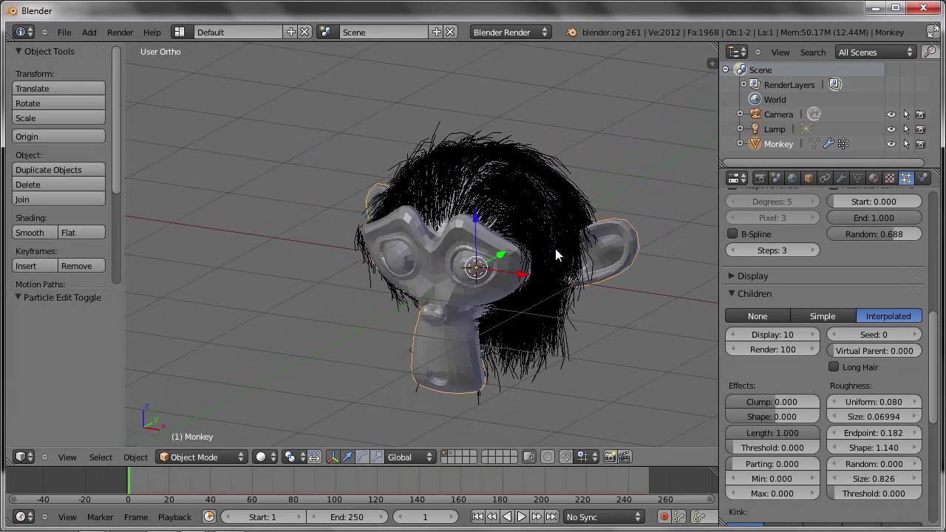
pyautogui.scroll(-5, 554, 245)
pyautogui.scroll(-2, 530, 238)
pyautogui.scroll(-1, 530, 238)
pyautogui.rightClick(569, 178)
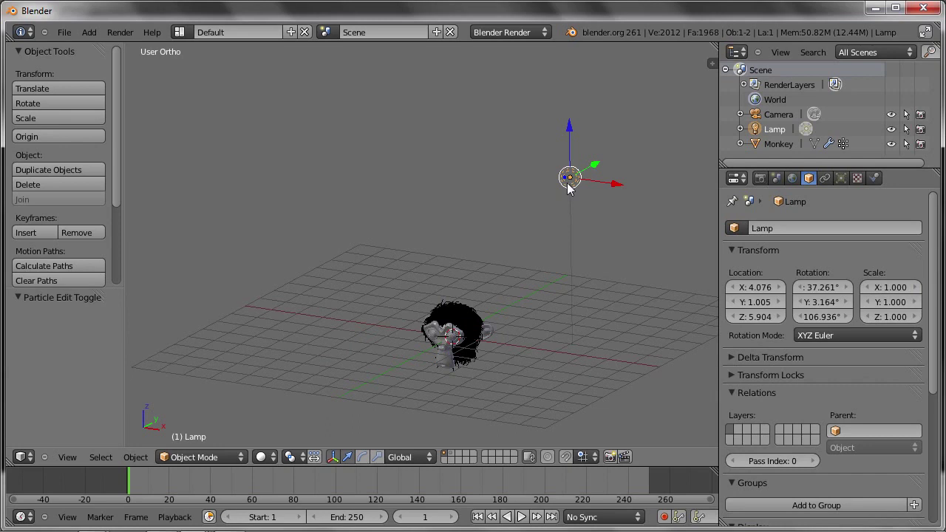
pyautogui.click(825, 178)
pyautogui.click(840, 179)
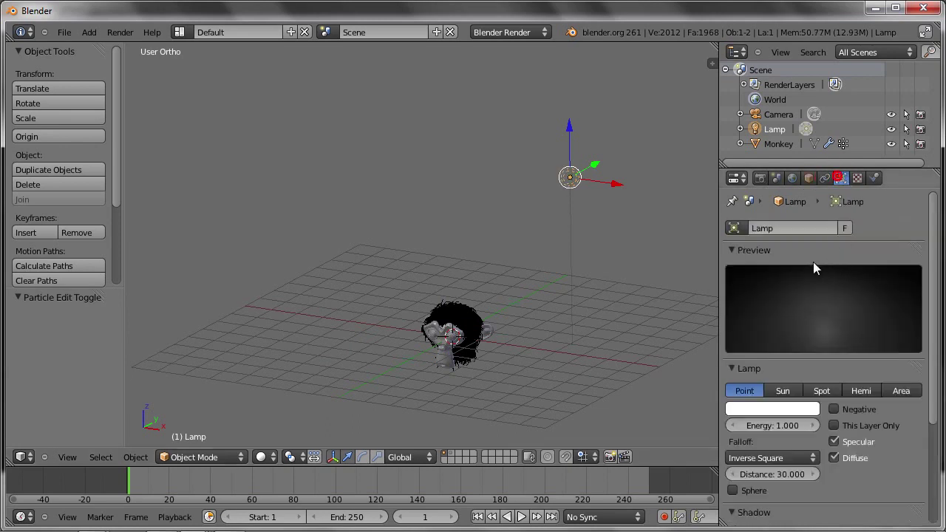
pyautogui.click(785, 411)
pyautogui.click(736, 275)
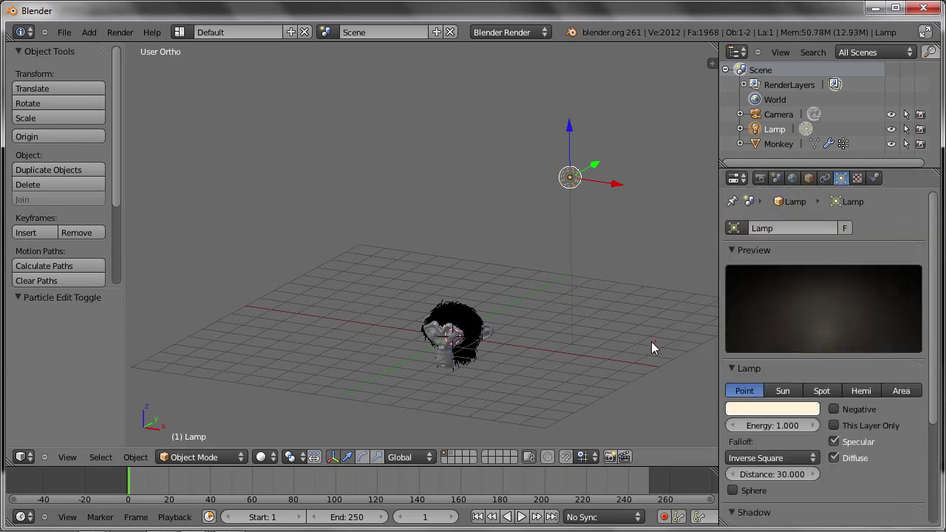
pyautogui.click(822, 390)
# Step: Duplicate the spotlight and rotate the copy so it aims at the monkey
pyautogui.moveTo(530, 338)
pyautogui.mouseDown(button='middle')
pyautogui.moveTo(458, 364)
pyautogui.moveTo(531, 353)
pyautogui.moveTo(581, 329)
pyautogui.moveTo(605, 280)
pyautogui.moveTo(617, 198)
pyautogui.mouseUp(button='middle')
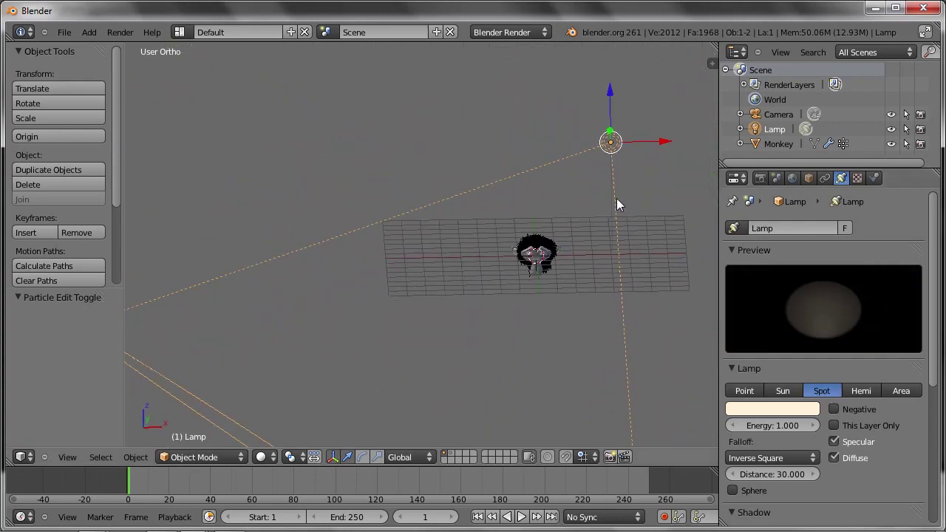
pyautogui.hotkey('shift', 'd')
pyautogui.click(490, 355)
pyautogui.press('r')
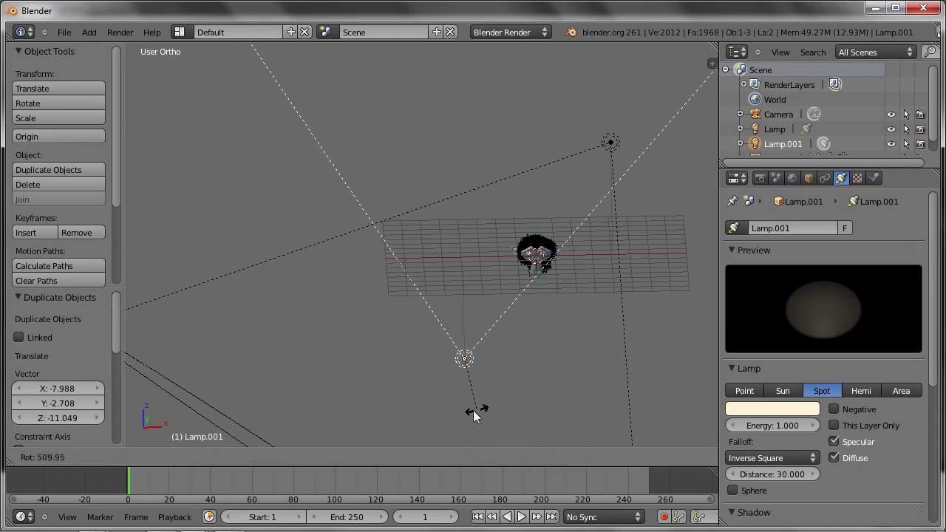
pyautogui.click(451, 385)
pyautogui.moveTo(443, 378); pyautogui.dragTo(603, 352, button='middle')
pyautogui.press('r')
pyautogui.click(571, 238)
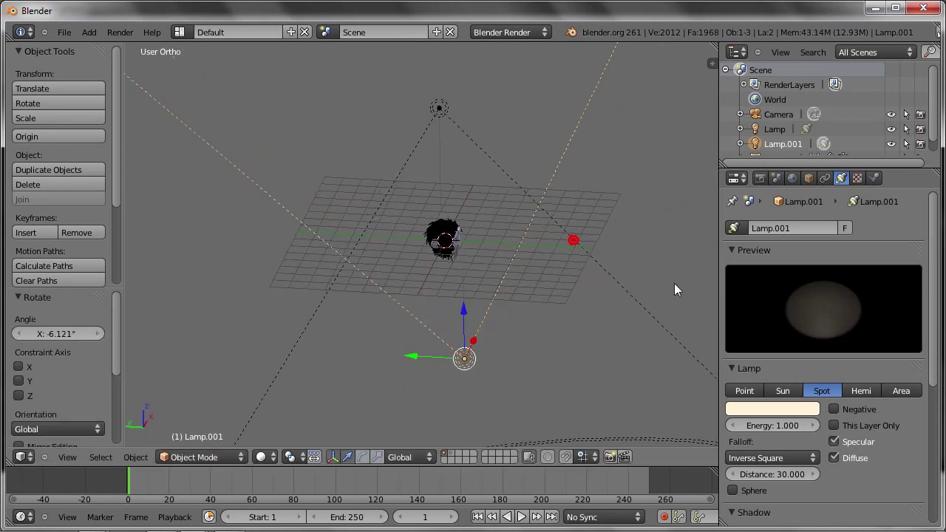
# Step: Make the second spotlight light blue and render the scene
pyautogui.click(805, 410)
pyautogui.moveTo(728, 276); pyautogui.dragTo(746, 246)
pyautogui.press('F12')
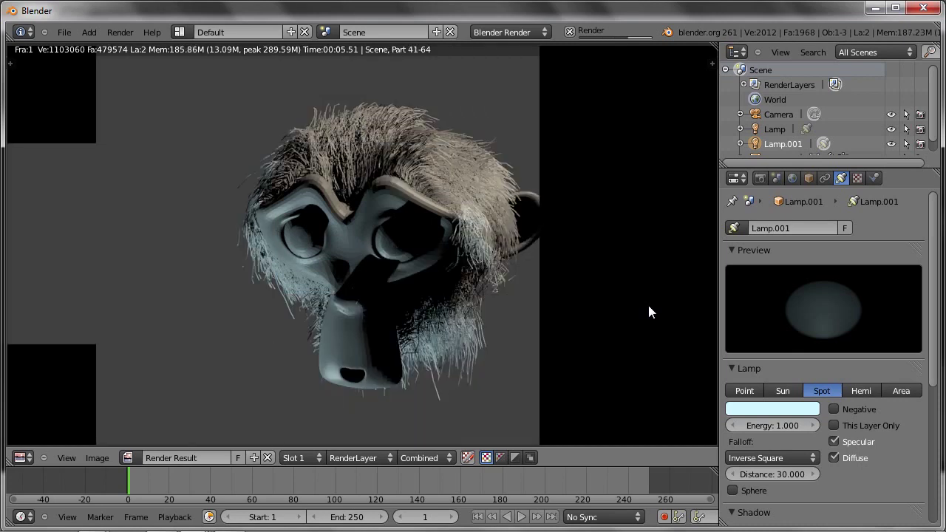
# Step: Move and rotate the second spotlight to a new position beside the scene
pyautogui.press('Escape')
pyautogui.moveTo(447, 291)
pyautogui.mouseDown(button='middle')
pyautogui.moveTo(390, 289)
pyautogui.moveTo(492, 302)
pyautogui.mouseUp(button='middle')
pyautogui.press('g')
pyautogui.click(477, 248)
pyautogui.press('r')
pyautogui.click(515, 332)
pyautogui.moveTo(515, 332)
pyautogui.mouseDown(button='middle')
pyautogui.moveTo(549, 351)
pyautogui.moveTo(490, 340)
pyautogui.mouseUp(button='middle')
pyautogui.press('g')
pyautogui.click(591, 330)
# Step: Rotate the second spotlight around Z, nudge it into place, and render a test image
pyautogui.press('r')
pyautogui.press('z')
pyautogui.click(558, 252)
pyautogui.moveTo(557, 252)
pyautogui.mouseDown(button='middle')
pyautogui.moveTo(516, 259)
pyautogui.moveTo(519, 285)
pyautogui.mouseUp(button='middle')
pyautogui.press('g')
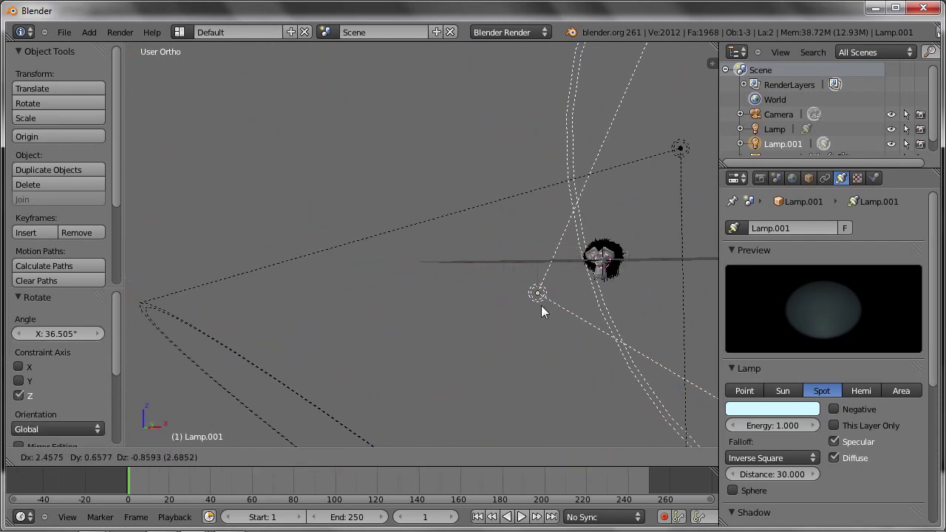
pyautogui.click(544, 306)
pyautogui.moveTo(581, 314)
pyautogui.mouseDown(button='middle')
pyautogui.moveTo(663, 333)
pyautogui.moveTo(654, 328)
pyautogui.mouseUp(button='middle')
pyautogui.press('F12')
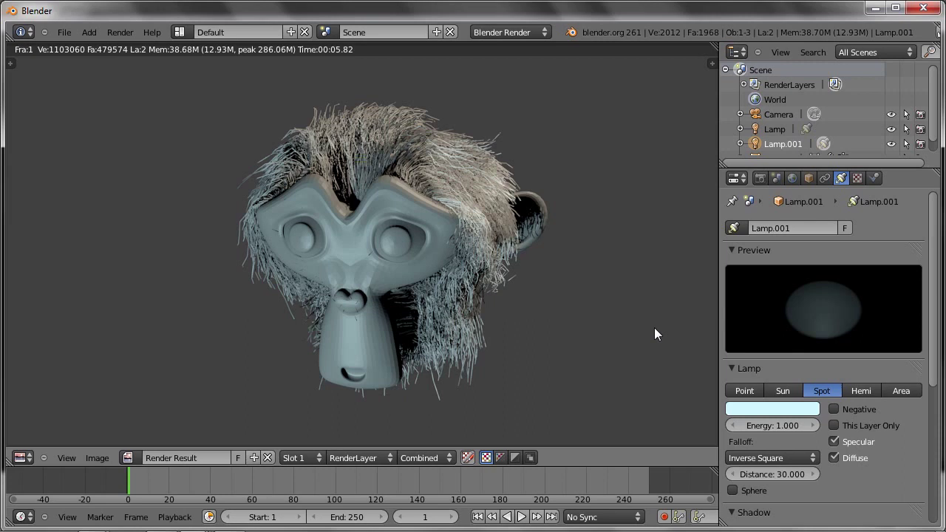
# Step: Lower the second spotlight's energy to 0.500 and orbit to face the monkey
pyautogui.press('Escape')
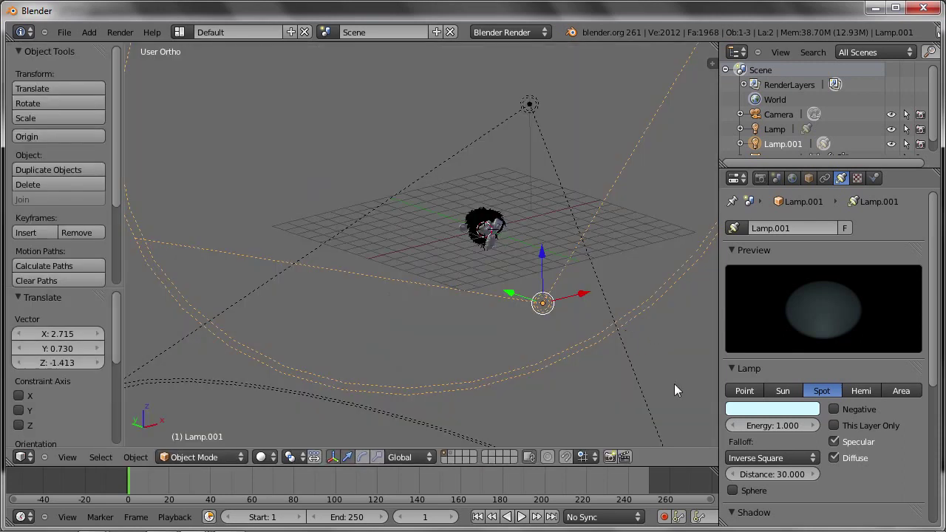
pyautogui.click(771, 423)
pyautogui.write('0.5')
pyautogui.press('Return')
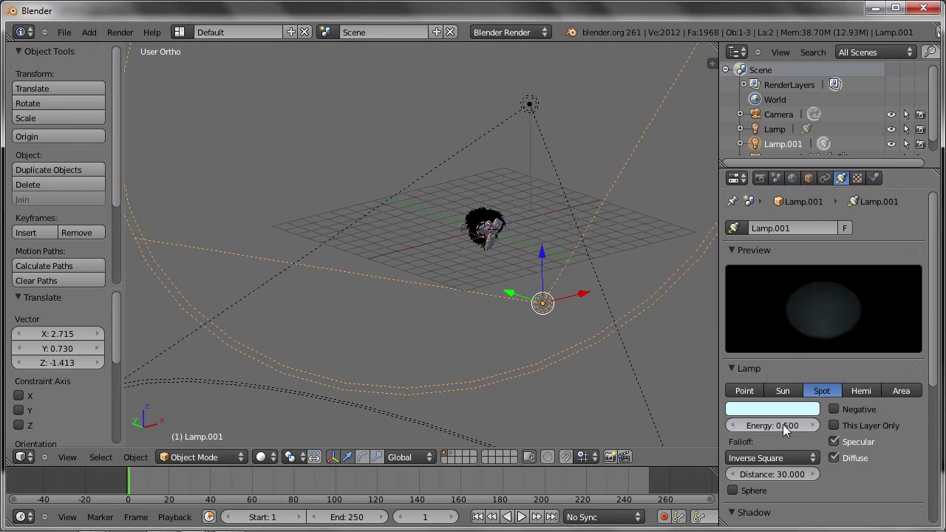
pyautogui.moveTo(559, 319)
pyautogui.mouseDown(button='middle')
pyautogui.moveTo(505, 299)
pyautogui.moveTo(532, 229)
pyautogui.mouseUp(button='middle')
pyautogui.scroll(5, 503, 342)
pyautogui.moveTo(502, 342)
pyautogui.mouseDown(button='middle')
pyautogui.moveTo(536, 308)
pyautogui.moveTo(505, 314)
pyautogui.mouseUp(button='middle')
pyautogui.moveTo(571, 280)
pyautogui.mouseDown(button='middle')
pyautogui.moveTo(602, 272)
pyautogui.moveTo(545, 258)
pyautogui.mouseUp(button='middle')
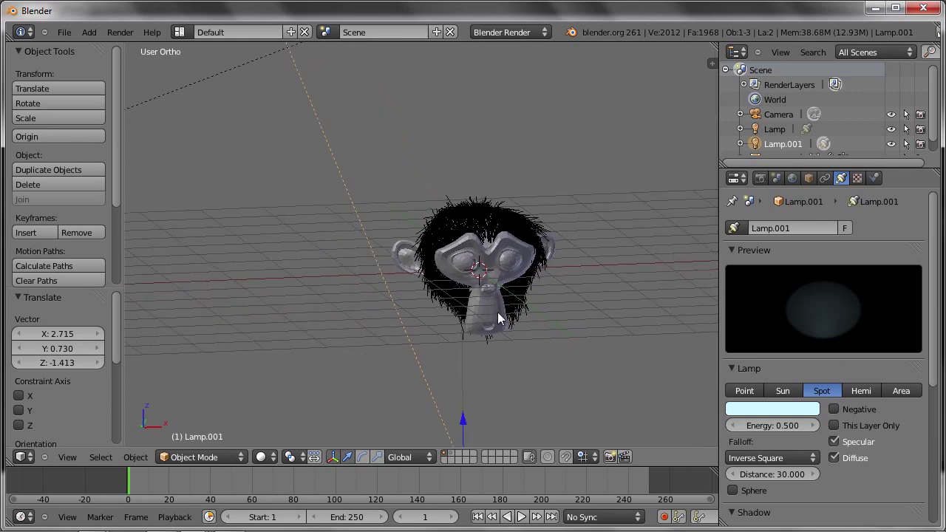
# Step: Select the monkey and set its shading to Smooth
pyautogui.rightClick(506, 254)
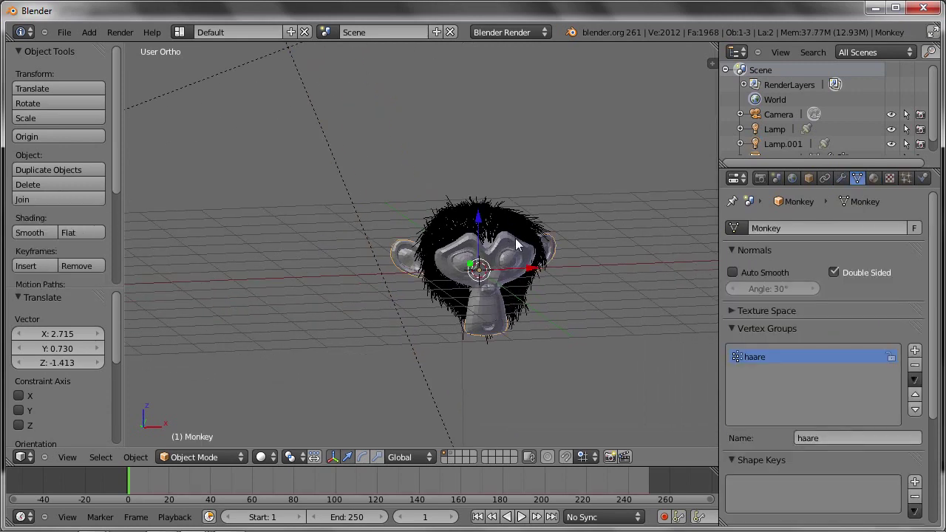
pyautogui.click(40, 232)
pyautogui.moveTo(507, 300); pyautogui.dragTo(476, 299, button='middle')
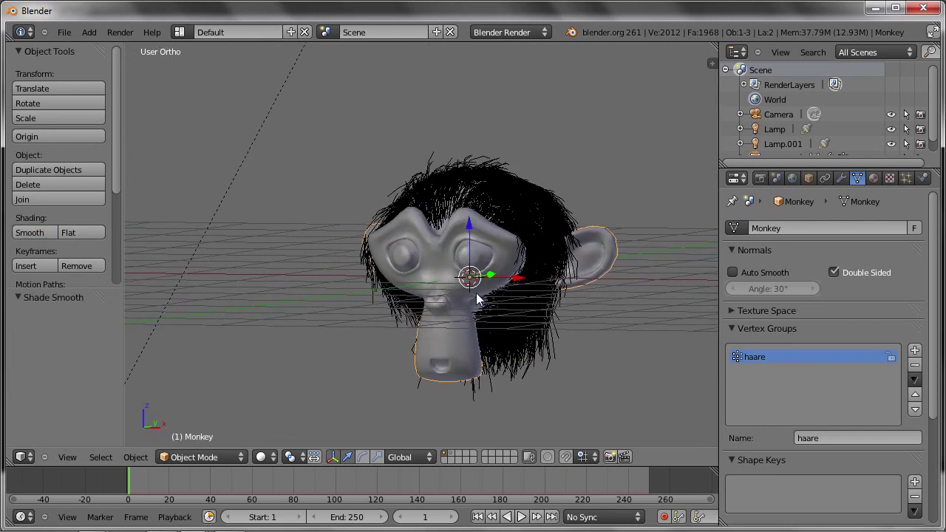
# Step: Add a new peach material with specular intensity 0.161 and hardness 10, then render it
pyautogui.click(873, 178)
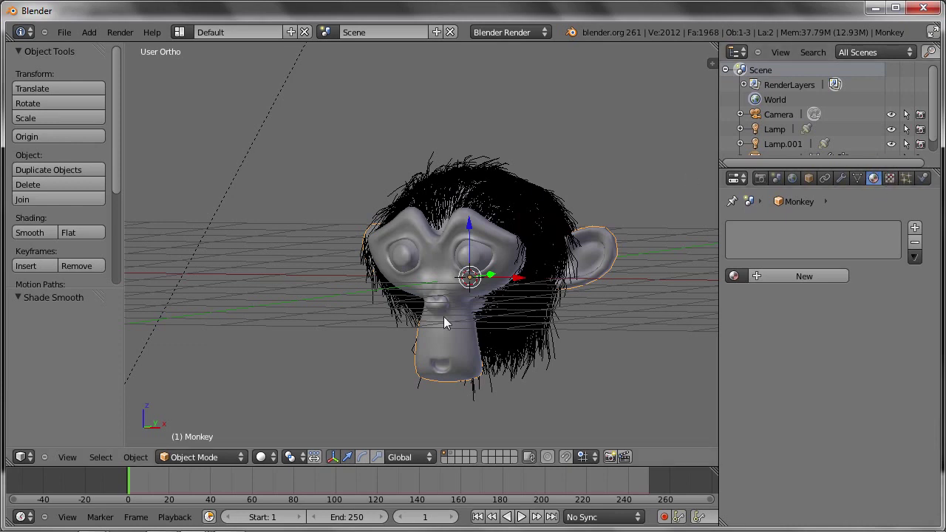
pyautogui.click(778, 277)
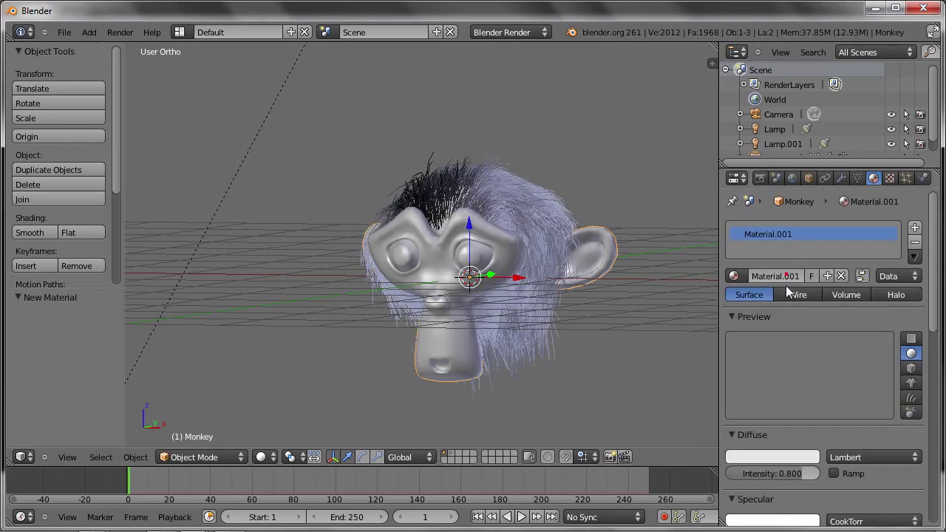
pyautogui.scroll(-3, 796, 436)
pyautogui.scroll(-2, 783, 310)
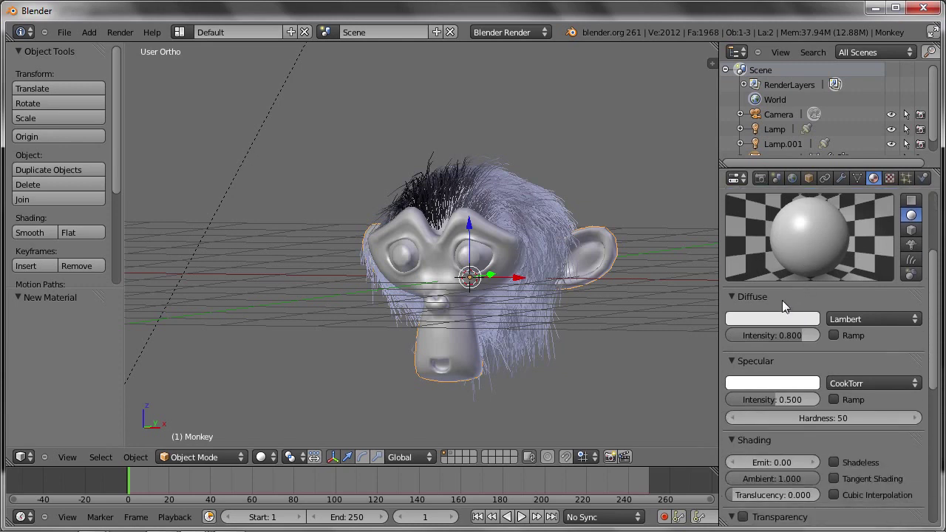
pyautogui.click(768, 314)
pyautogui.click(726, 199)
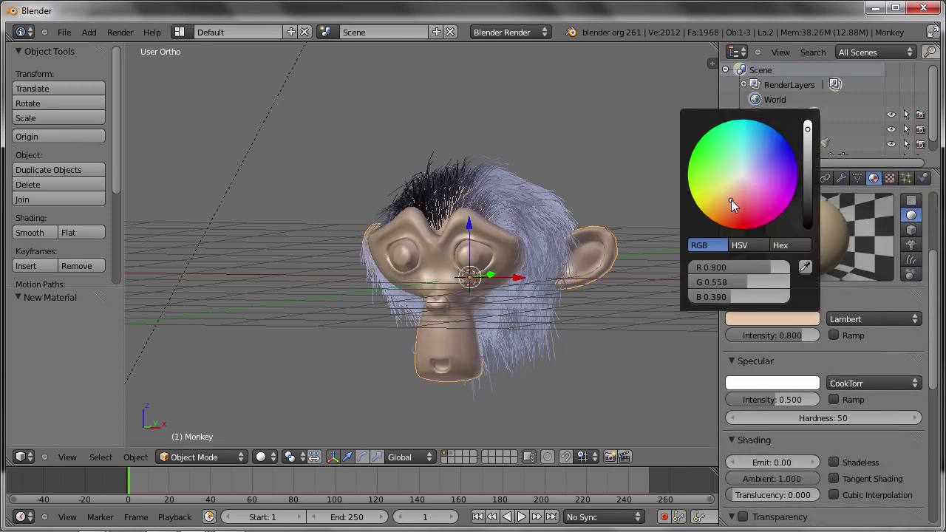
pyautogui.moveTo(787, 400); pyautogui.dragTo(718, 403)
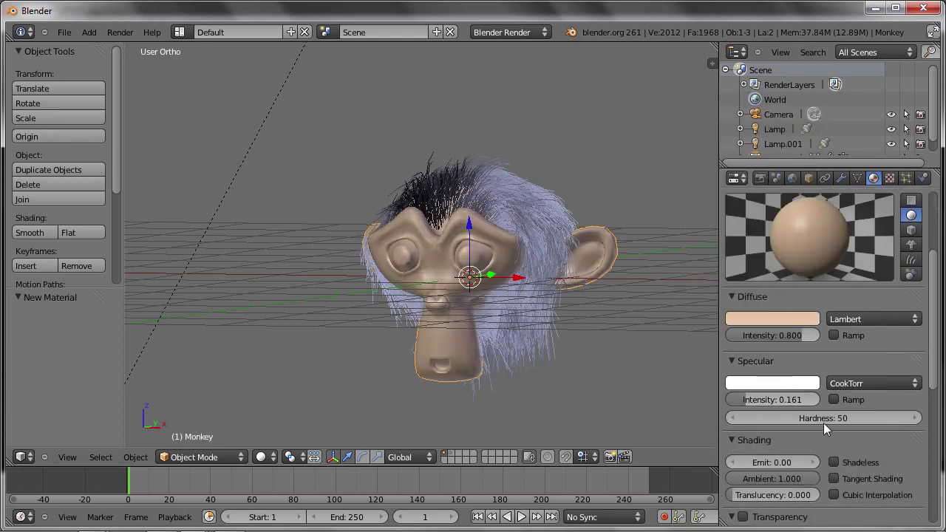
pyautogui.click(816, 420)
pyautogui.write('10')
pyautogui.press('Return')
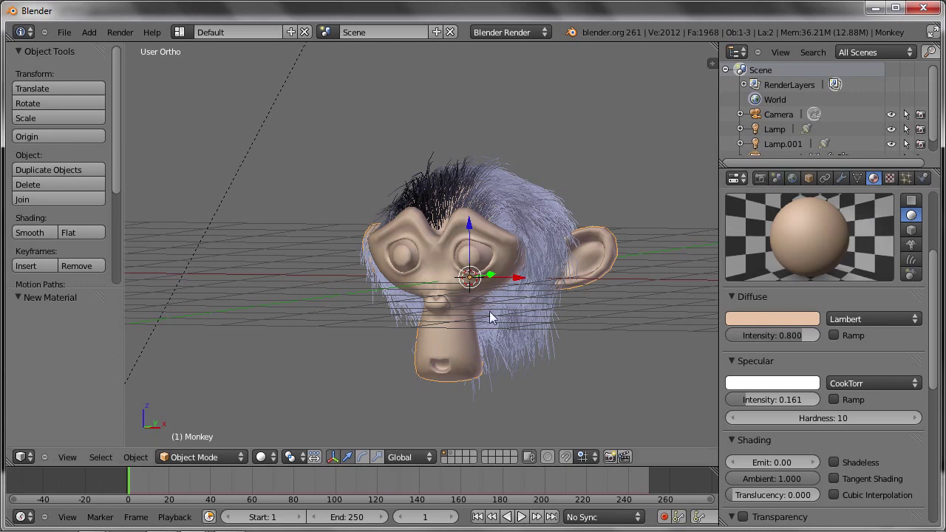
pyautogui.press('F12')
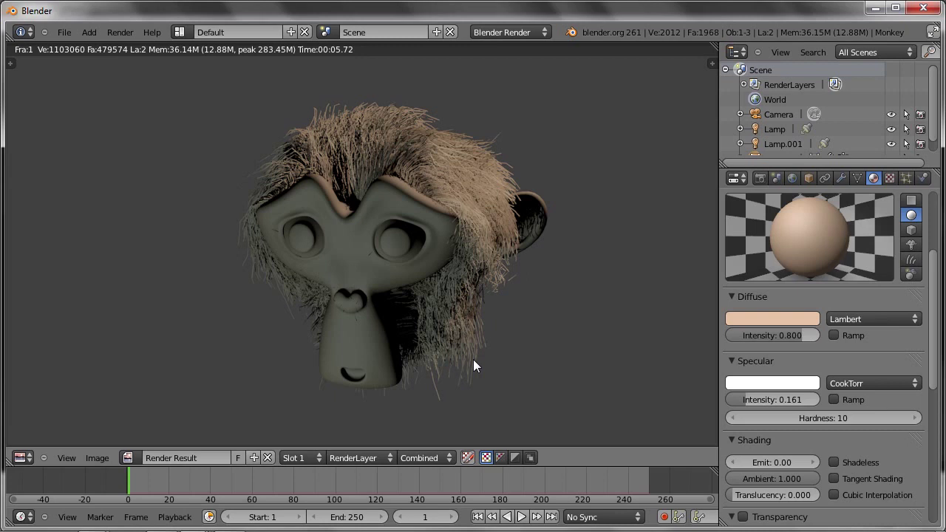
pyautogui.press('Escape')
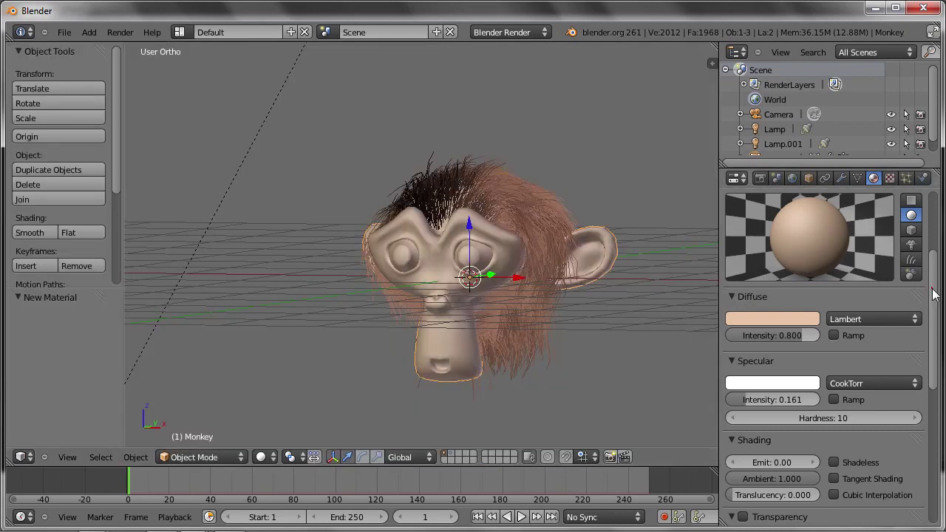
# Step: Rename the first material 'haut' and add a second reddish-brown material named 'haare'
pyautogui.scroll(5, 919, 196)
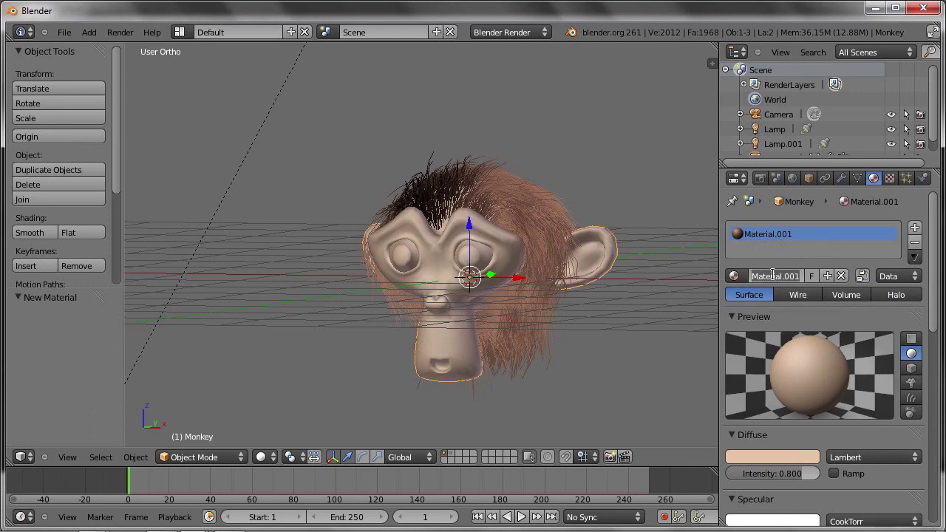
pyautogui.doubleClick(774, 274)
pyautogui.write('haut')
pyautogui.press('Return')
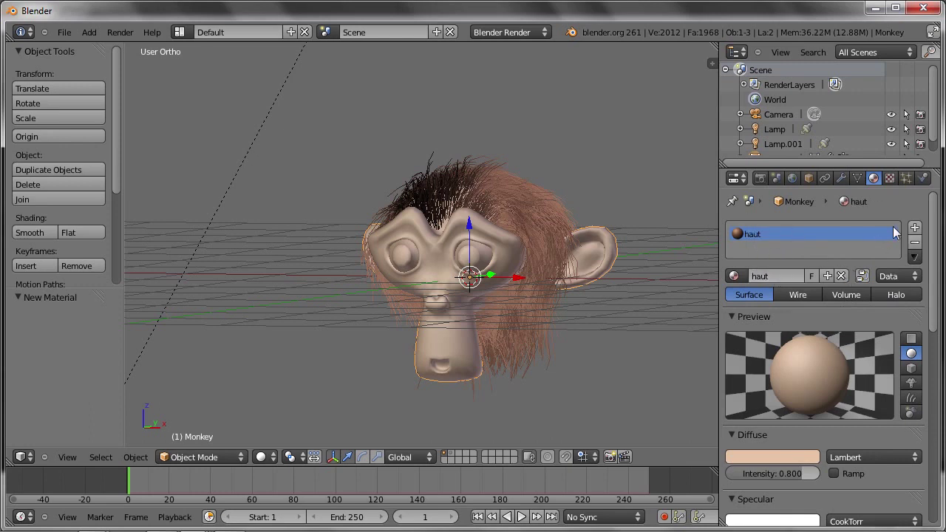
pyautogui.click(914, 228)
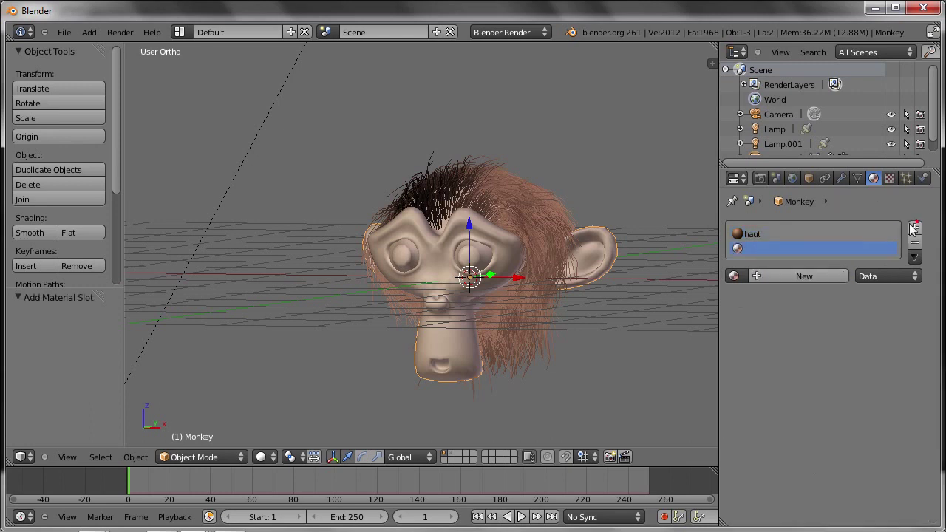
pyautogui.click(796, 275)
pyautogui.doubleClick(775, 276)
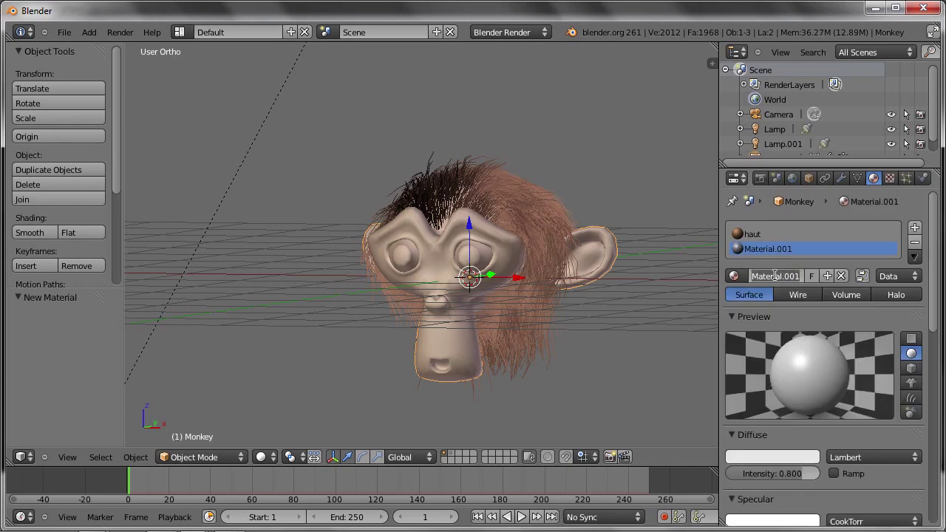
pyautogui.write('h')
pyautogui.press('Return')
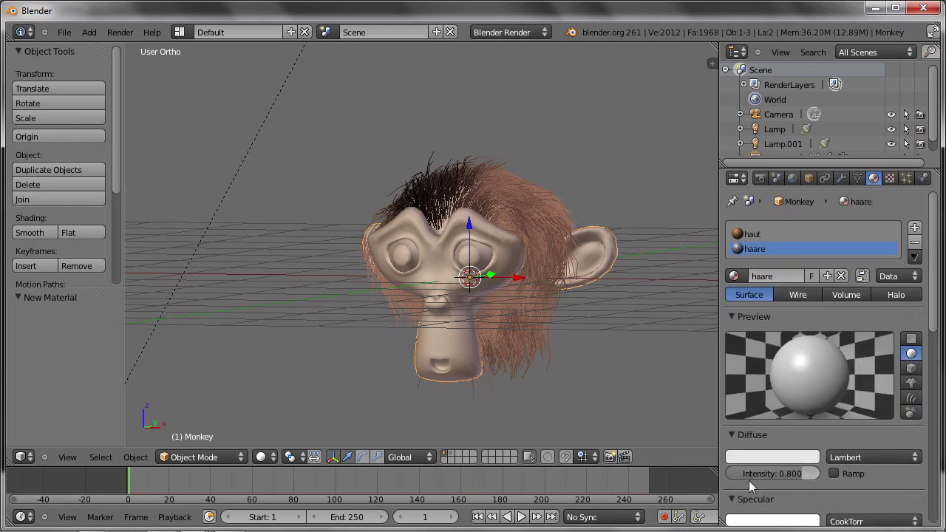
pyautogui.click(761, 456)
pyautogui.click(739, 345)
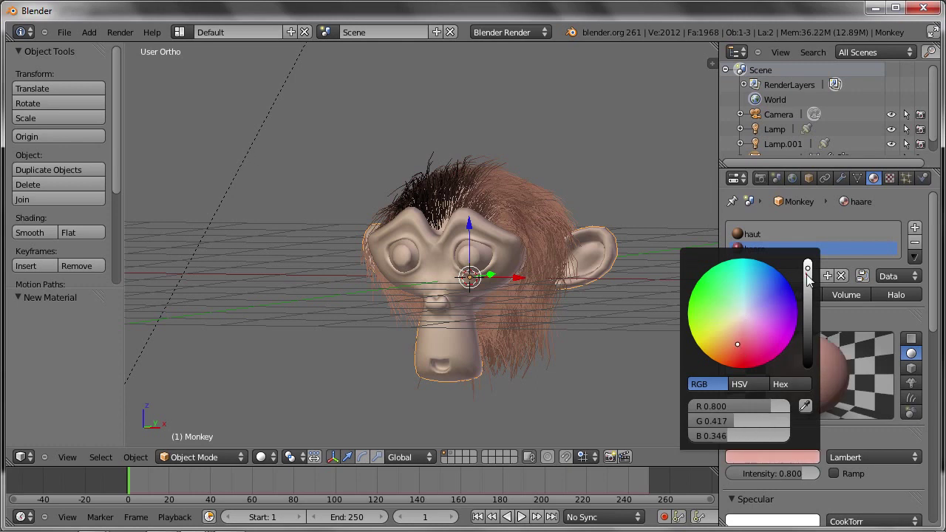
# Step: Give 'haare' specular intensity 0.315, hardness 20 and a pale peach specular colour
pyautogui.scroll(-5, 742, 344)
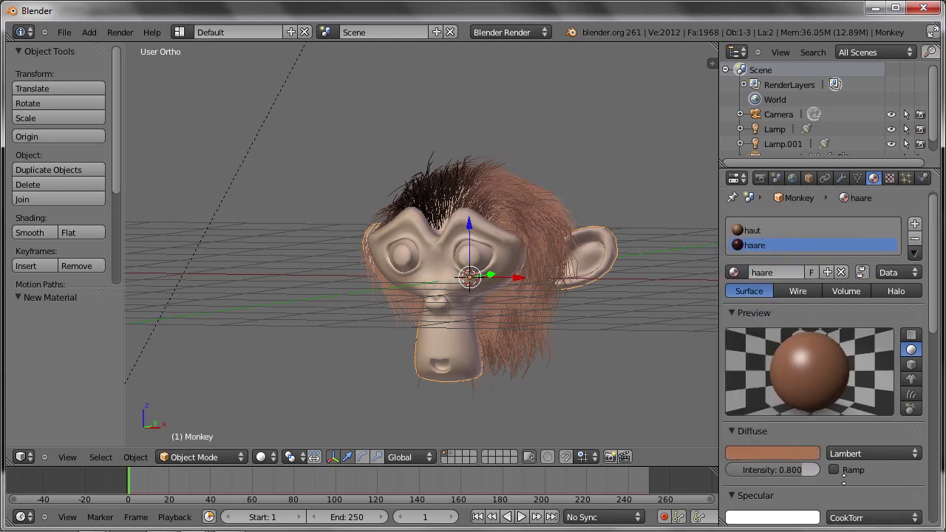
pyautogui.scroll(-3, 786, 431)
pyautogui.moveTo(770, 443); pyautogui.dragTo(755, 444)
pyautogui.click(791, 462)
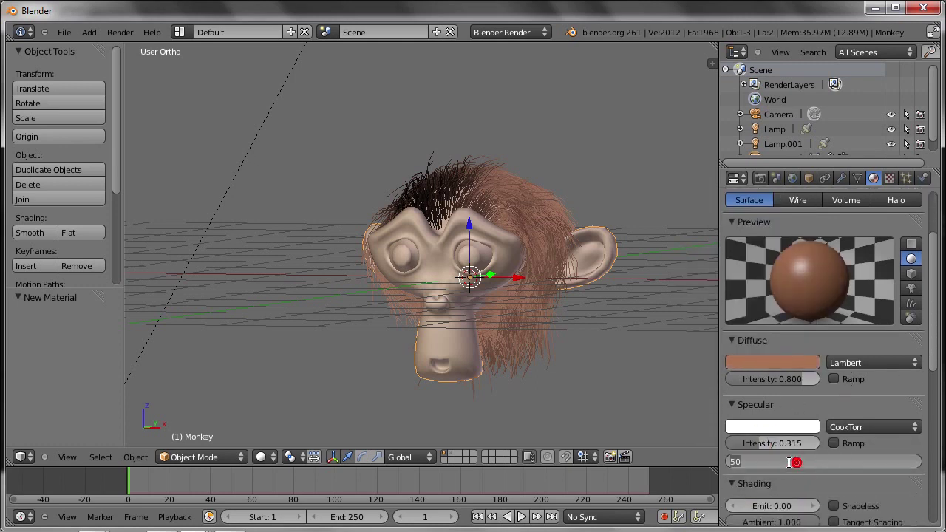
pyautogui.write('20')
pyautogui.press('Return')
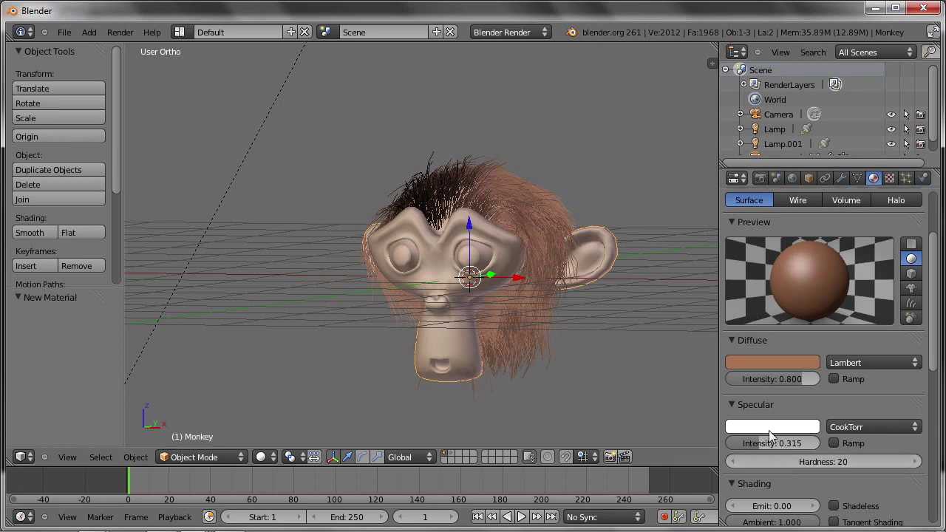
pyautogui.click(764, 426)
pyautogui.moveTo(743, 276); pyautogui.dragTo(733, 314)
pyautogui.click(762, 427)
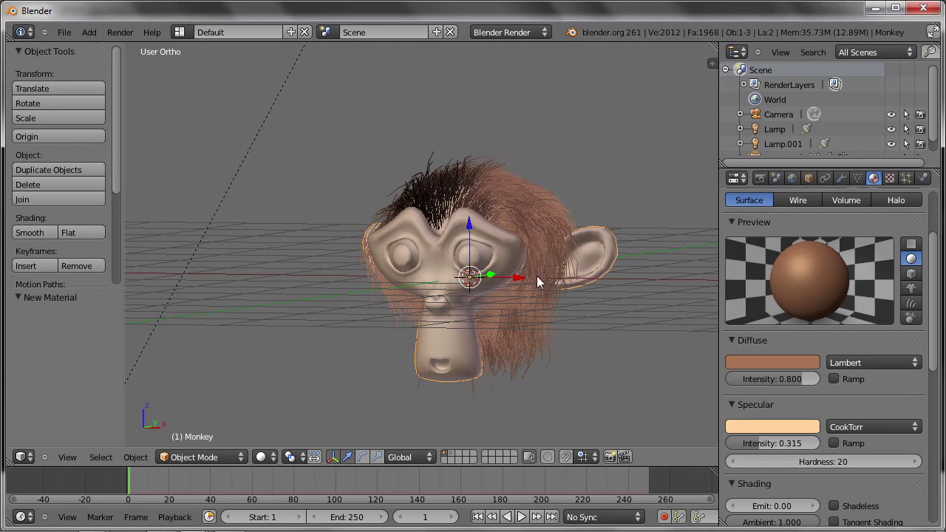
pyautogui.moveTo(930, 257); pyautogui.dragTo(897, 212)
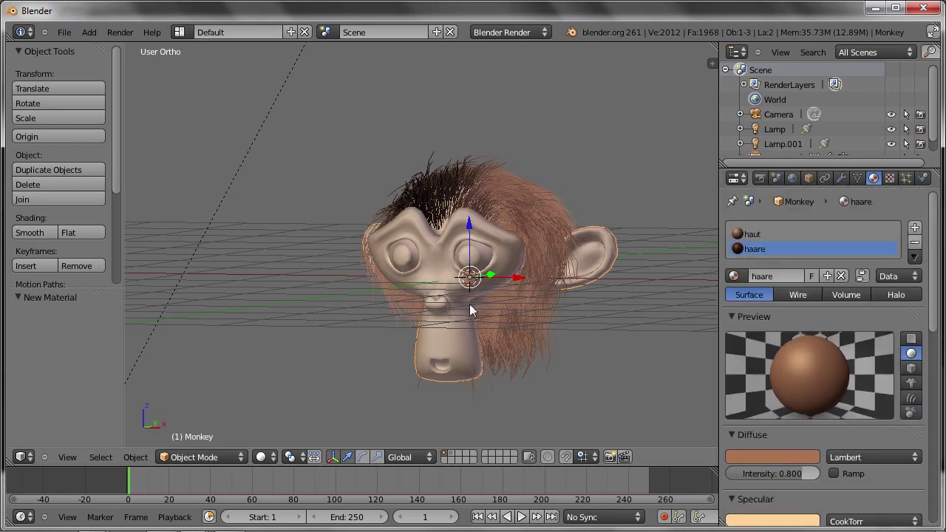
# Step: Toggle Edit Mode to check the material assignment, then zoom out
pyautogui.press('Tab')
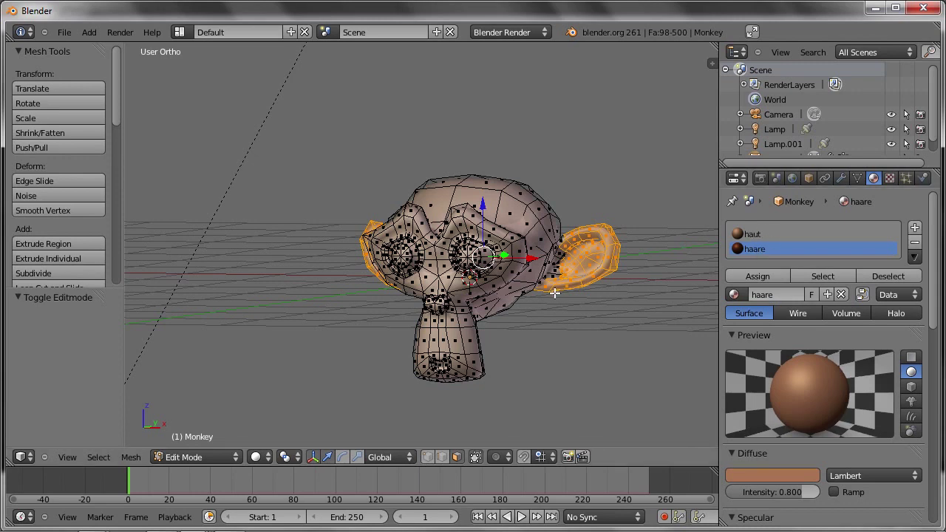
pyautogui.press('Tab')
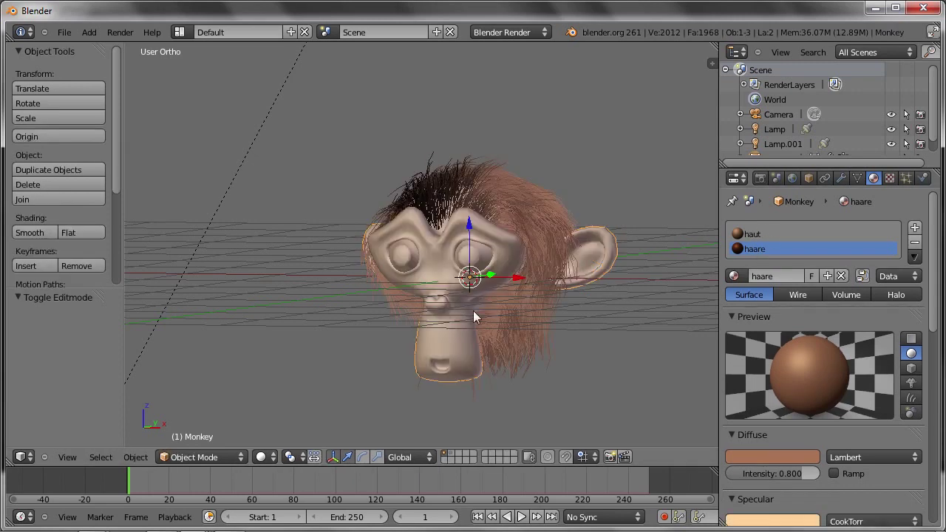
pyautogui.scroll(-3, 473, 311)
pyautogui.scroll(-2, 500, 256)
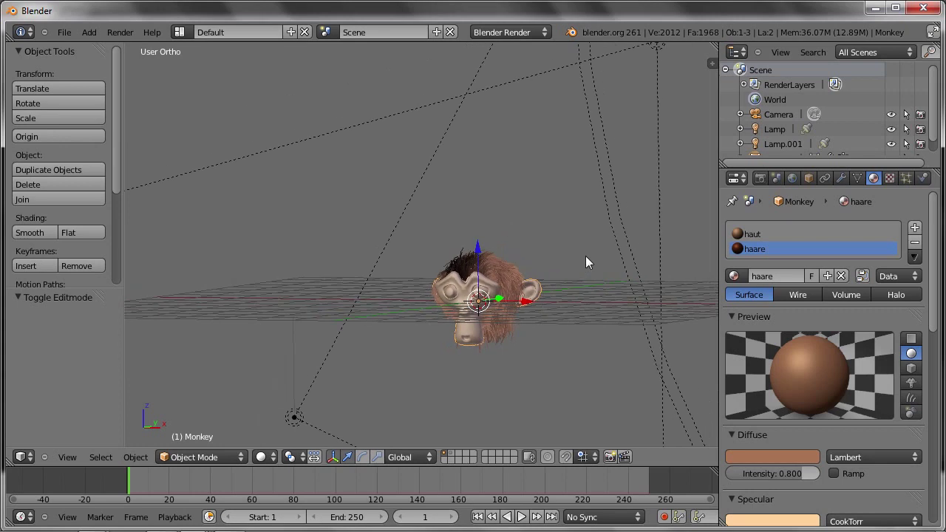
# Step: Set the hair particle system's render material to 2
pyautogui.click(906, 178)
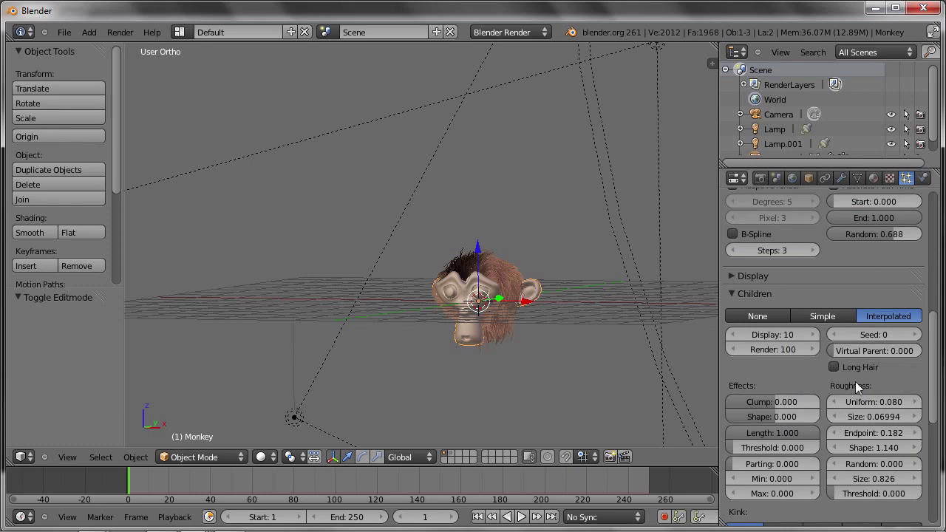
pyautogui.scroll(2, 803, 285)
pyautogui.scroll(3, 800, 287)
pyautogui.scroll(1, 797, 289)
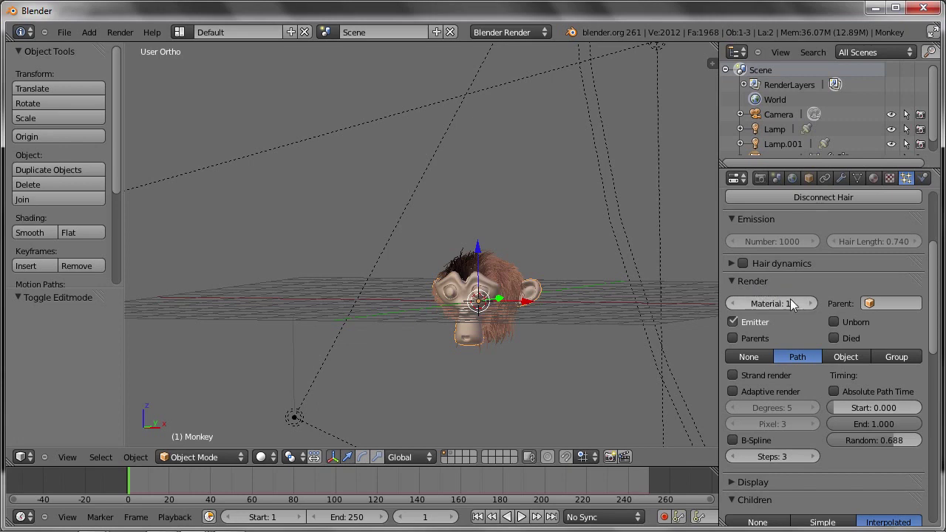
pyautogui.click(812, 304)
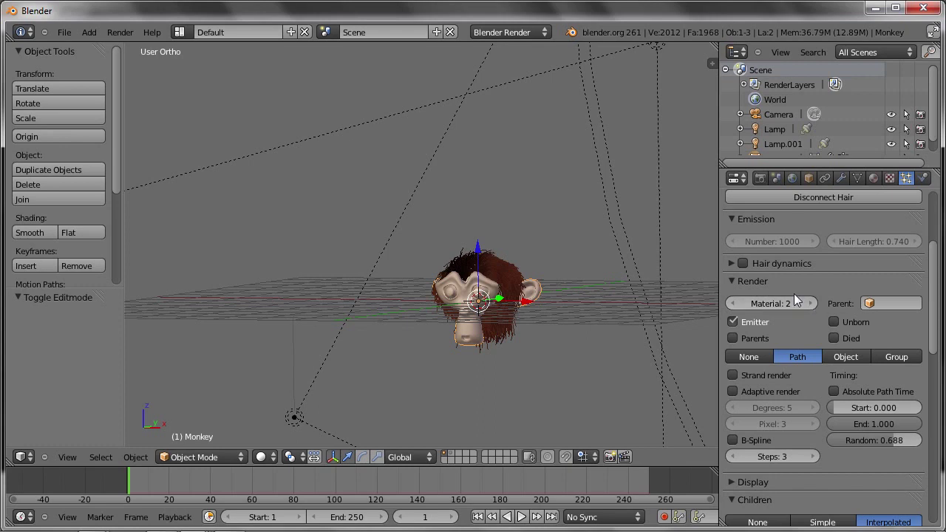
pyautogui.moveTo(578, 294)
pyautogui.mouseDown(button='middle')
pyautogui.moveTo(521, 309)
pyautogui.moveTo(549, 317)
pyautogui.moveTo(480, 262)
pyautogui.moveTo(509, 262)
pyautogui.moveTo(505, 254)
pyautogui.mouseUp(button='middle')
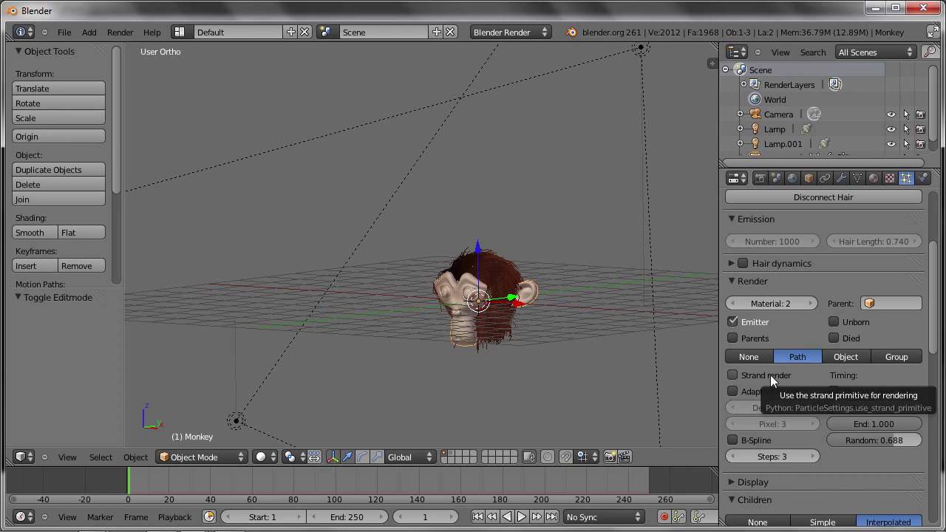
# Step: Compare test renders with Strand render on and off, leaving it enabled
pyautogui.click(732, 374)
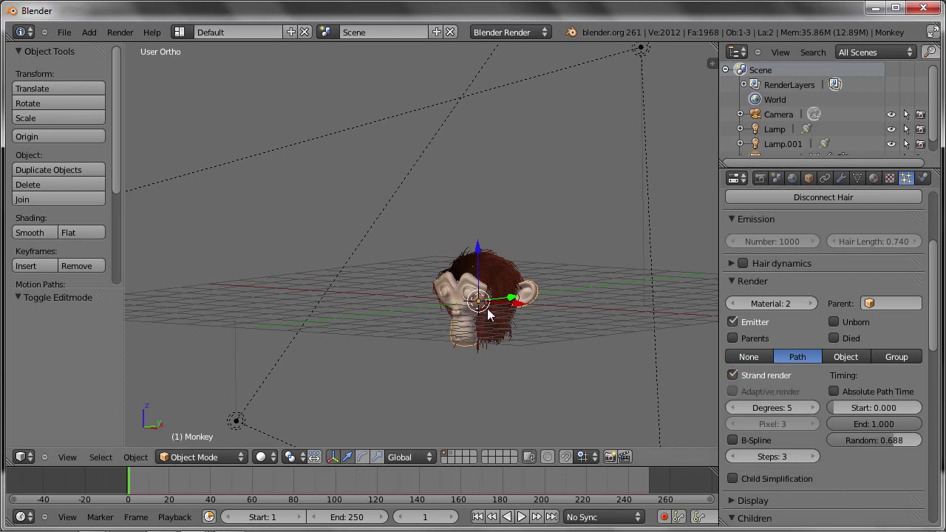
pyautogui.press('F12')
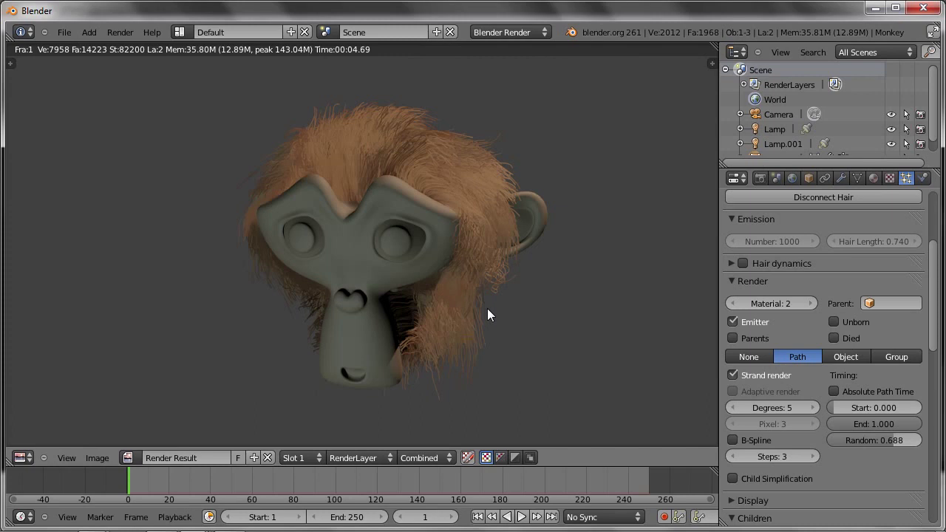
pyautogui.click(737, 375)
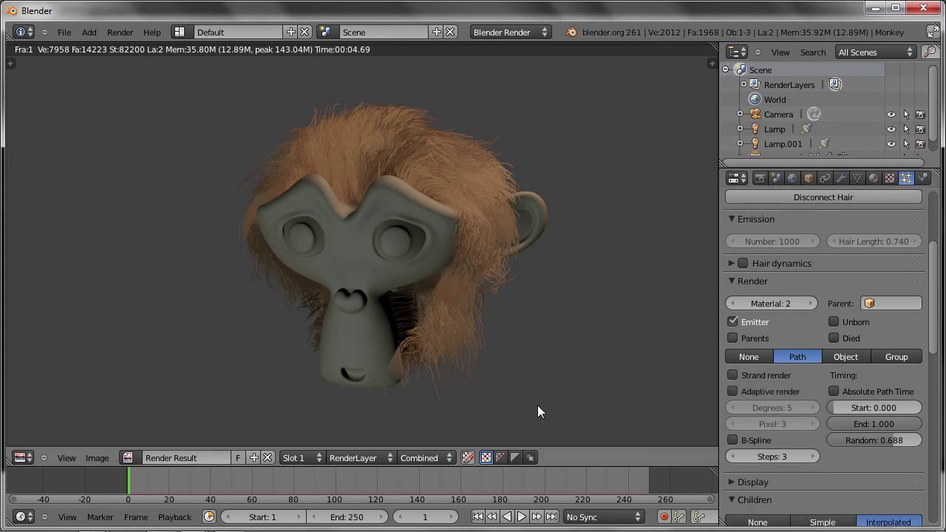
pyautogui.press('F12')
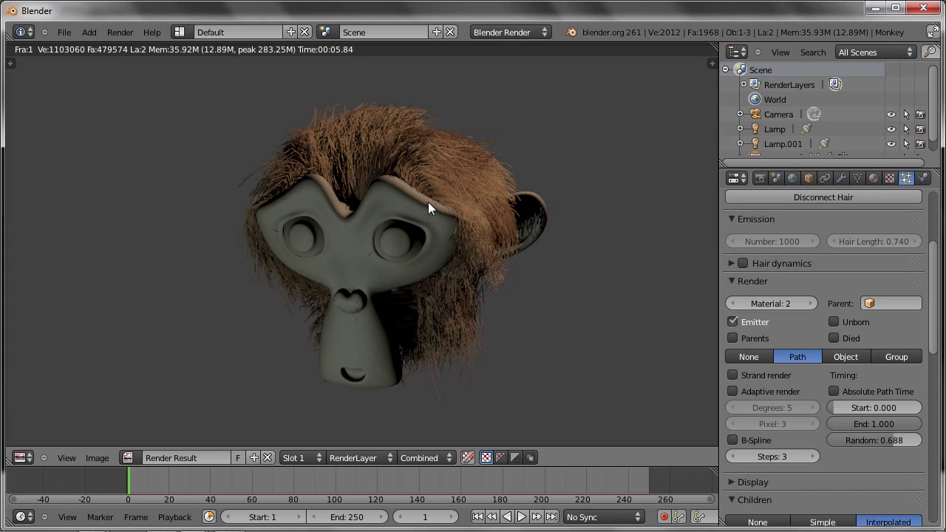
pyautogui.press('Escape')
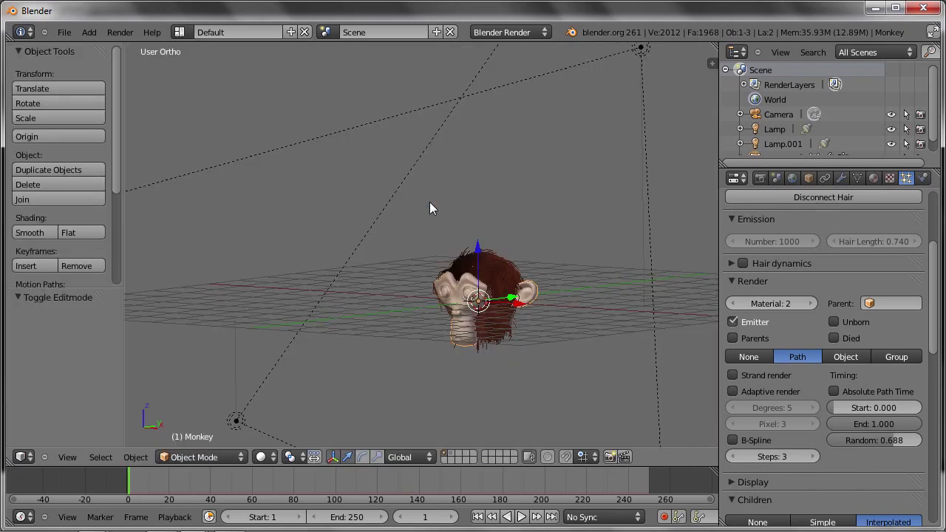
pyautogui.click(733, 375)
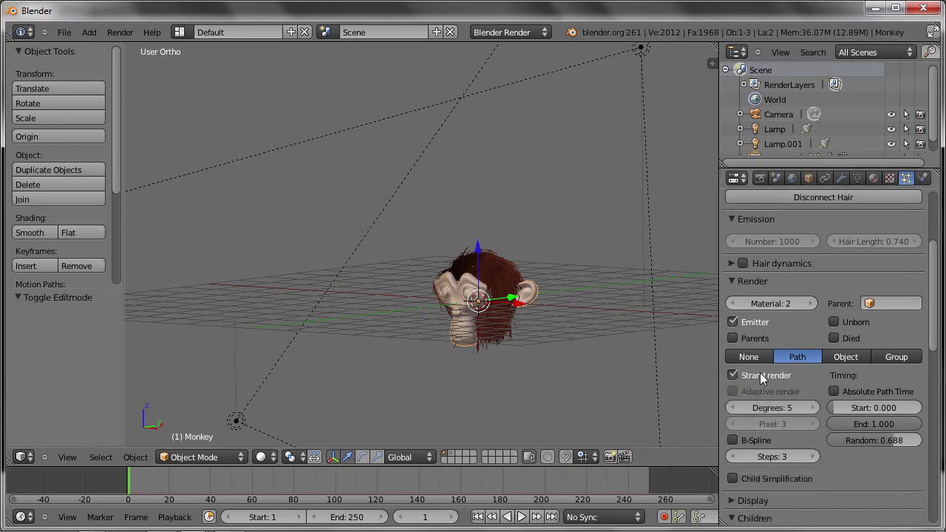
pyautogui.scroll(2, 932, 255)
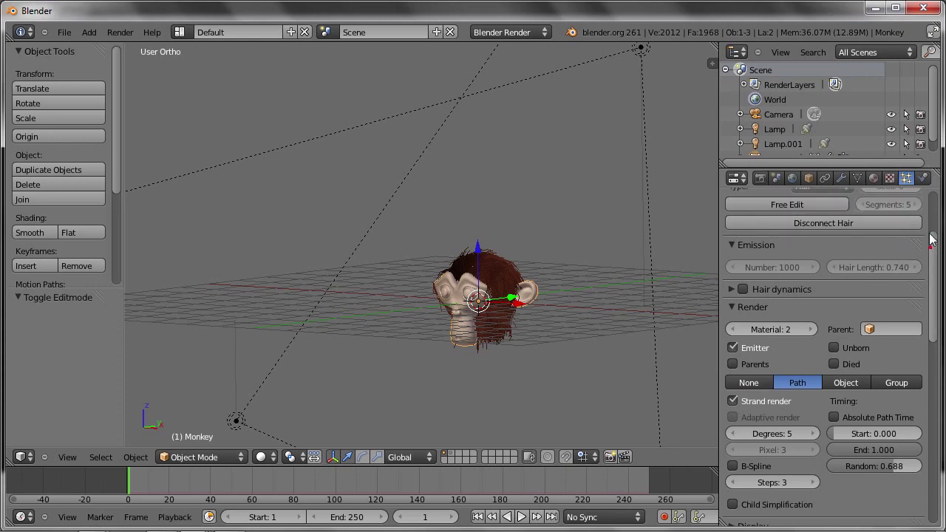
pyautogui.scroll(2, 930, 230)
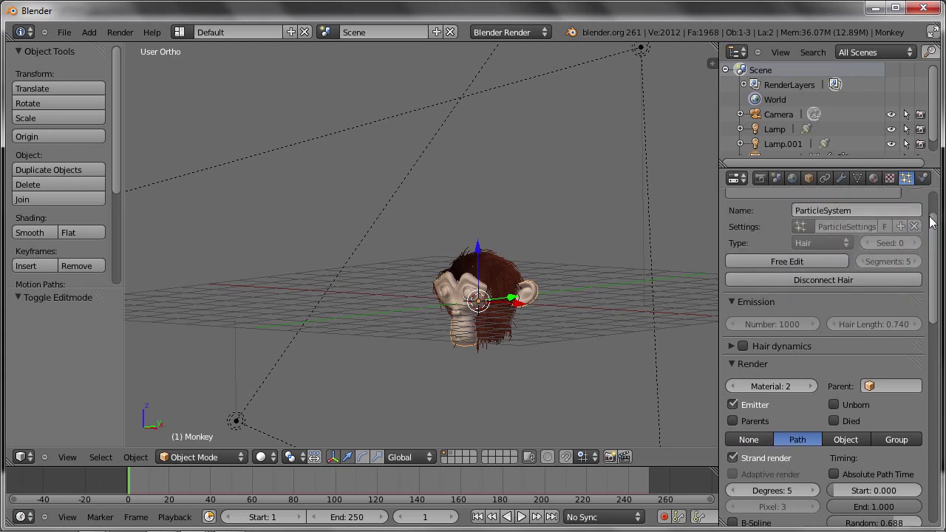
# Step: In the haare material's Strand panel, reduce tip size to 0.25, keeping root at 1.0
pyautogui.click(873, 178)
pyautogui.scroll(-5, 795, 303)
pyautogui.scroll(-2, 806, 296)
pyautogui.scroll(-3, 812, 294)
pyautogui.scroll(-1, 807, 346)
pyautogui.scroll(-1, 807, 346)
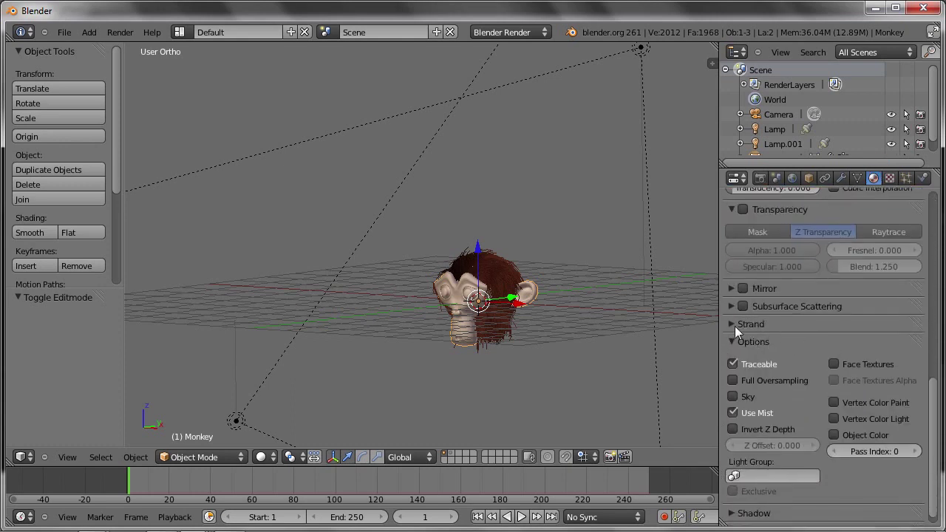
pyautogui.click(732, 323)
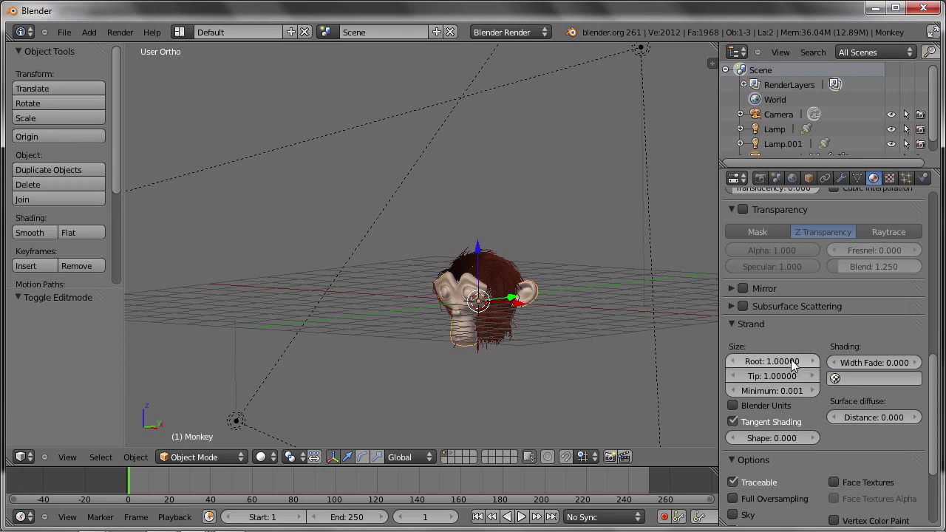
pyautogui.moveTo(791, 376)
pyautogui.mouseDown()
pyautogui.moveTo(778, 365)
pyautogui.moveTo(333, 346)
pyautogui.mouseUp()
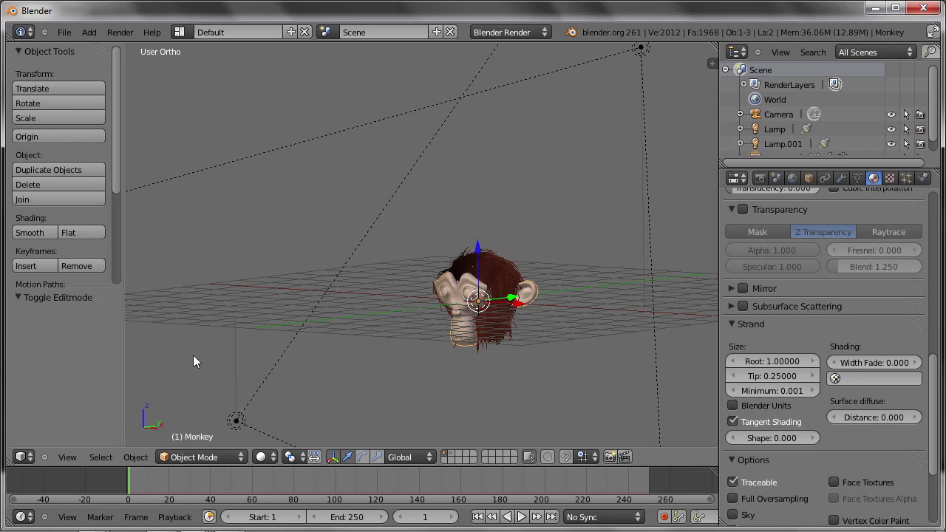
# Step: Render the tapered strands, then enable Z Transparency with alpha 0 and render again
pyautogui.press('F12')
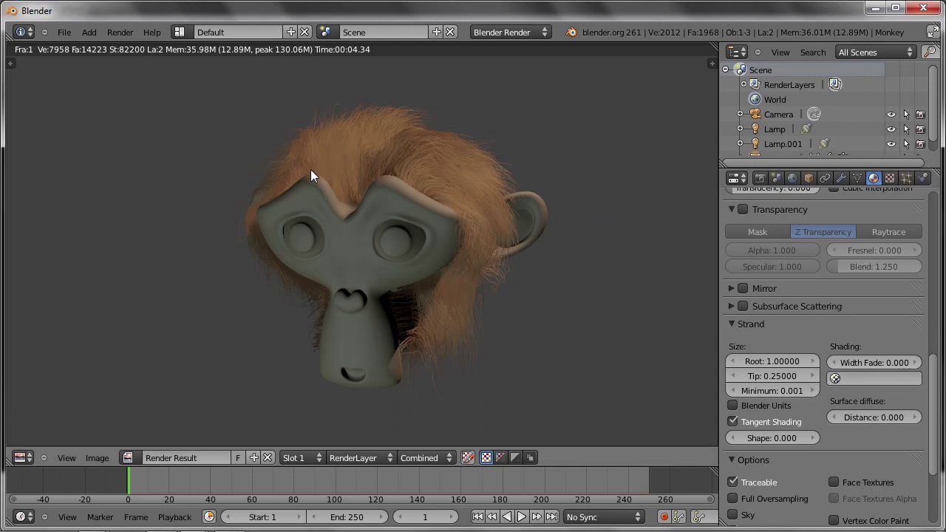
pyautogui.moveTo(932, 396); pyautogui.dragTo(930, 347)
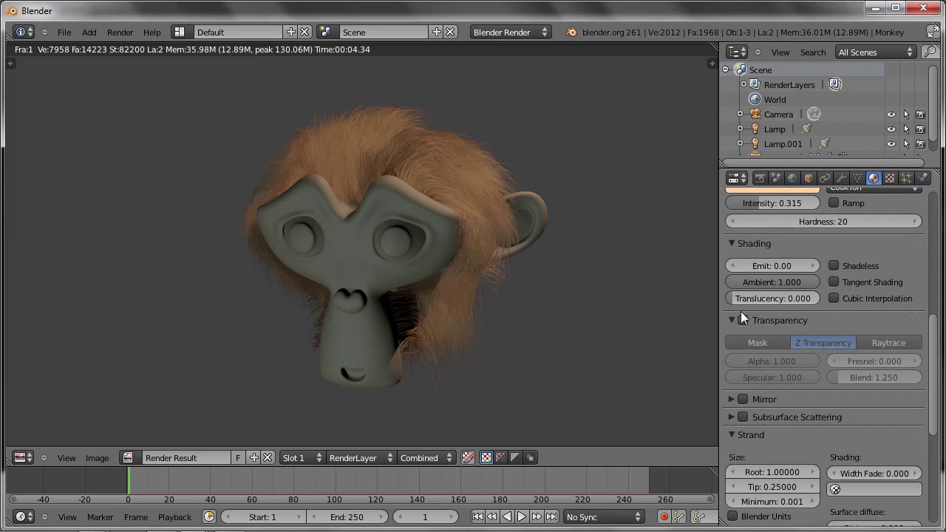
pyautogui.scroll(10, 748, 316)
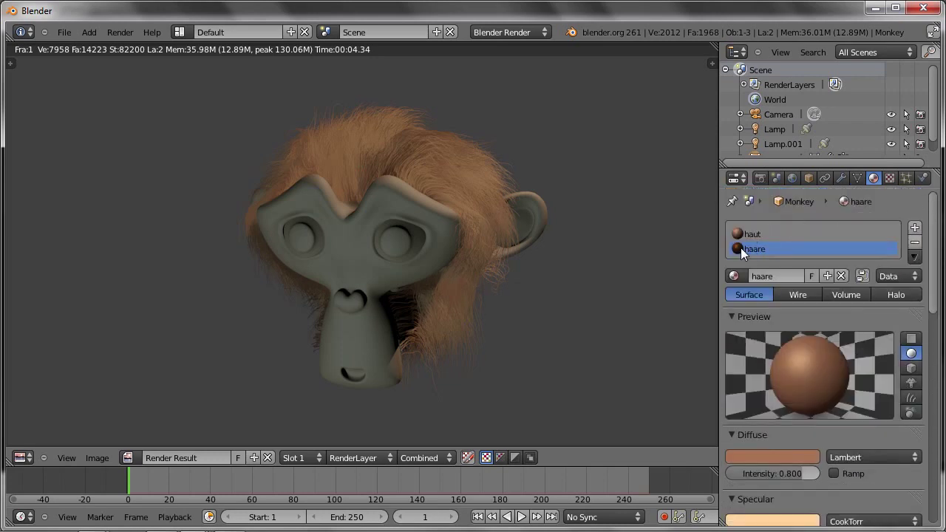
pyautogui.moveTo(939, 243); pyautogui.dragTo(938, 403)
pyautogui.click(743, 233)
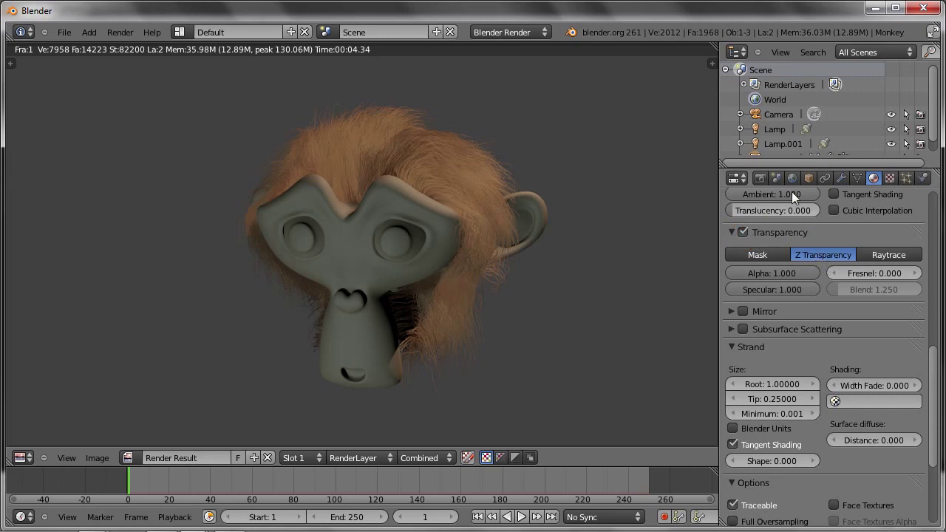
pyautogui.moveTo(797, 273); pyautogui.dragTo(373, 224)
pyautogui.press('F12')
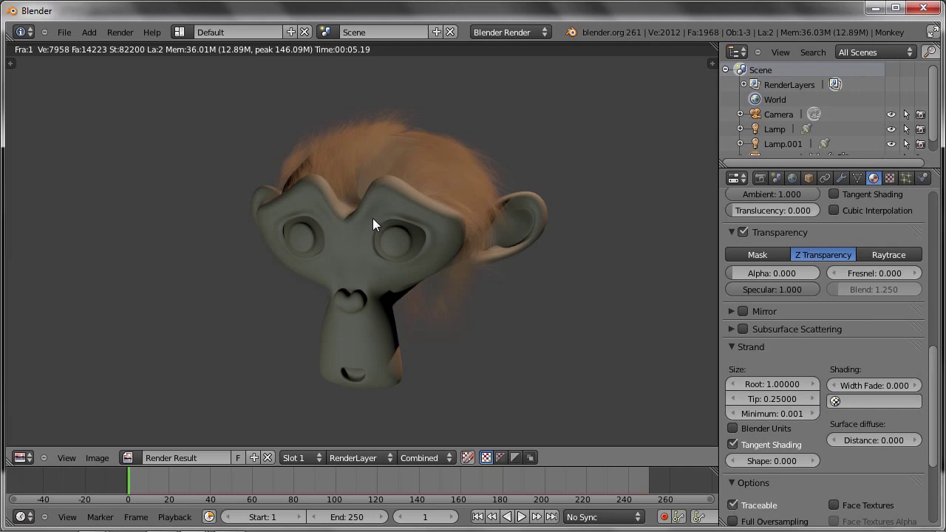
pyautogui.press('Escape')
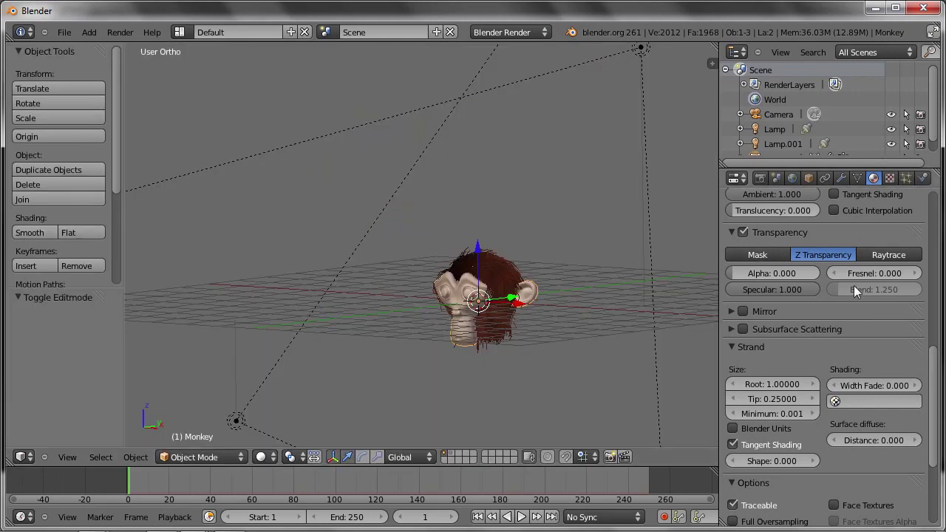
# Step: Add a new Blend-type texture to the hair material
pyautogui.click(891, 178)
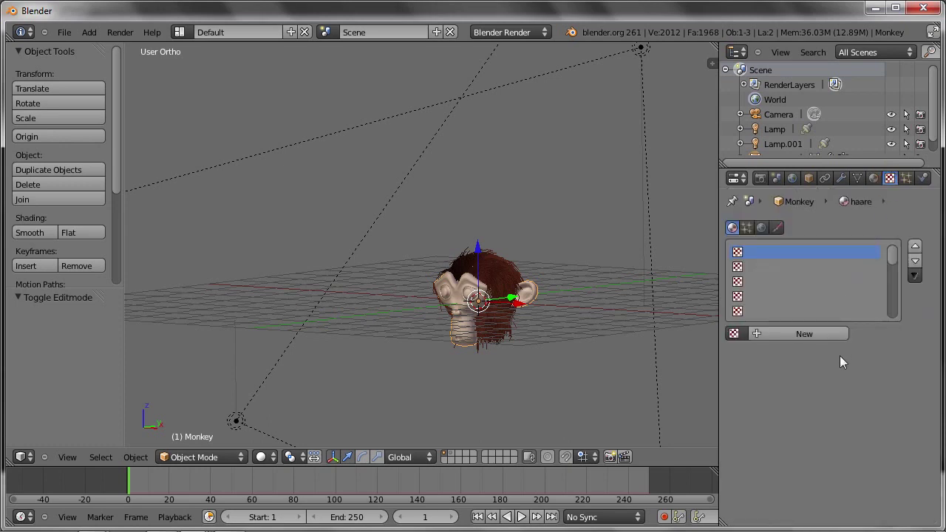
pyautogui.click(796, 333)
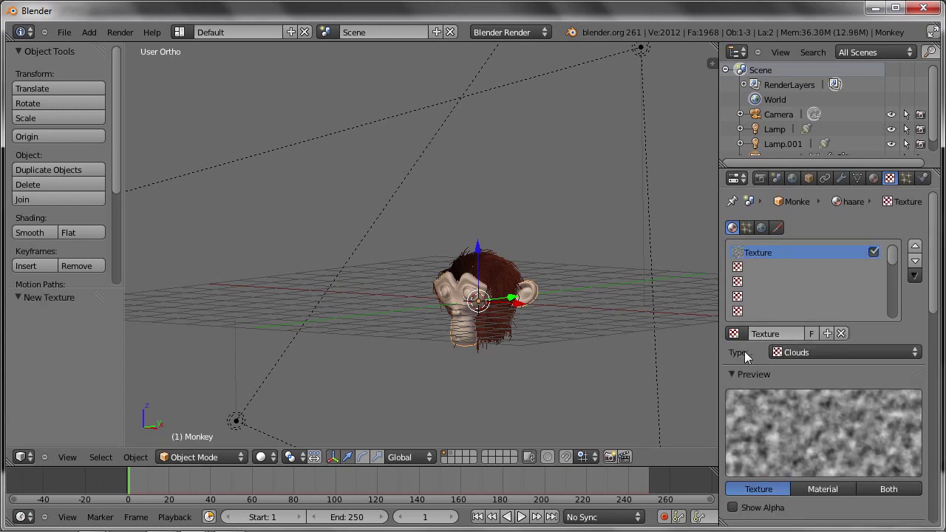
pyautogui.click(789, 353)
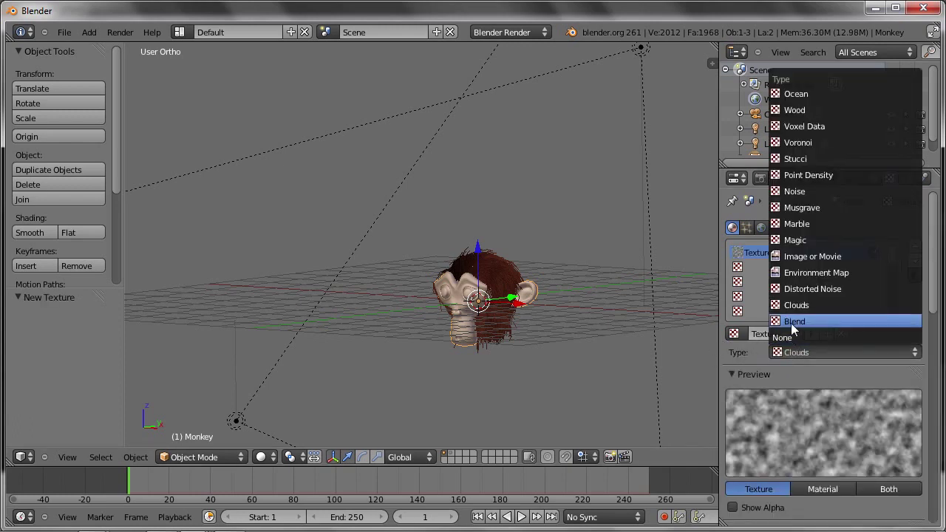
pyautogui.click(792, 324)
# Step: Enable the texture's colour ramp and bring up the colour choice for its black first stop
pyautogui.scroll(-3, 752, 375)
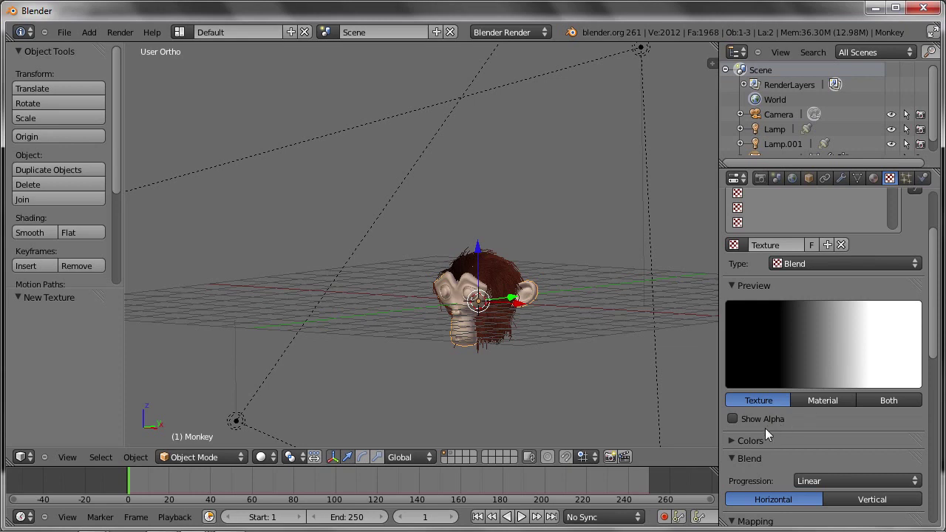
pyautogui.click(737, 441)
pyautogui.scroll(-2, 745, 439)
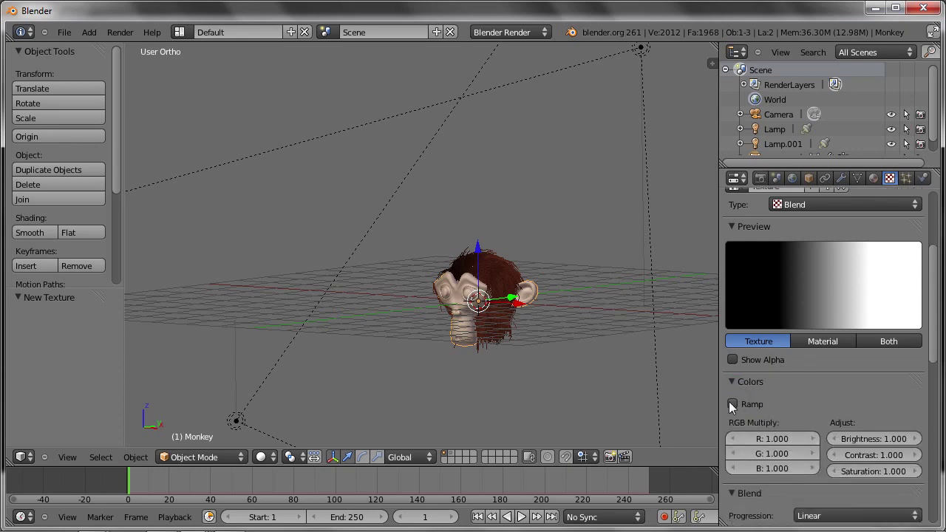
pyautogui.click(733, 404)
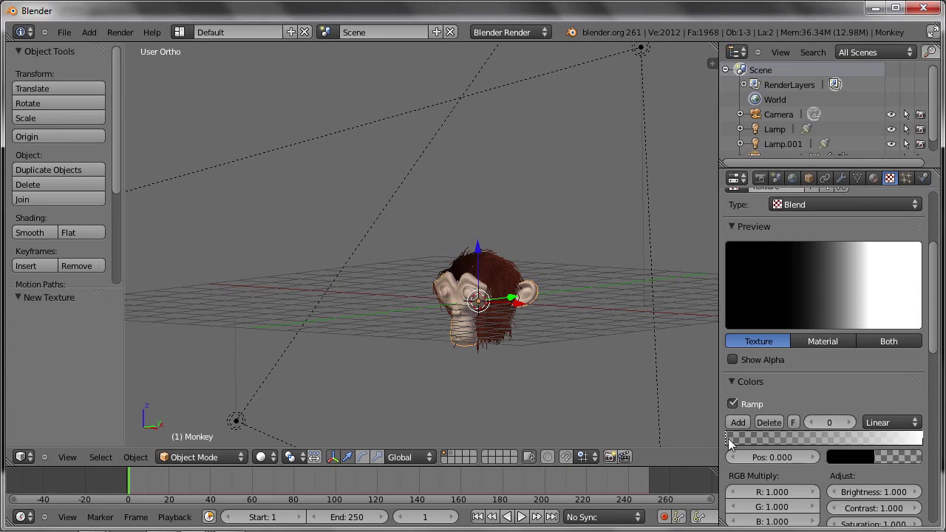
pyautogui.click(860, 456)
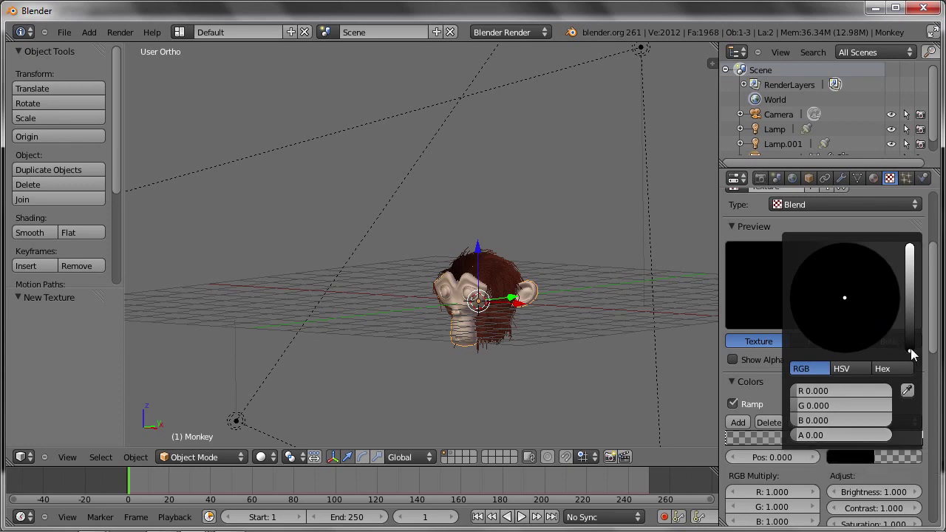
# Step: Colour the ramp's first stop a deep brown-orange
pyautogui.moveTo(912, 355); pyautogui.dragTo(910, 247)
pyautogui.moveTo(843, 296); pyautogui.dragTo(821, 337)
pyautogui.moveTo(915, 290); pyautogui.dragTo(911, 289)
pyautogui.moveTo(821, 340); pyautogui.dragTo(822, 344)
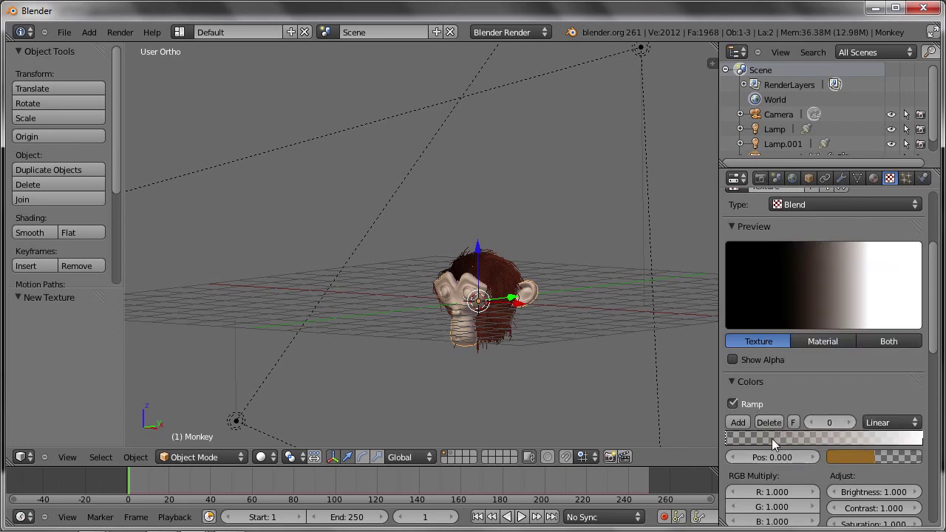
# Step: Add a fully opaque orange ramp stop near 0.1
pyautogui.click(741, 423)
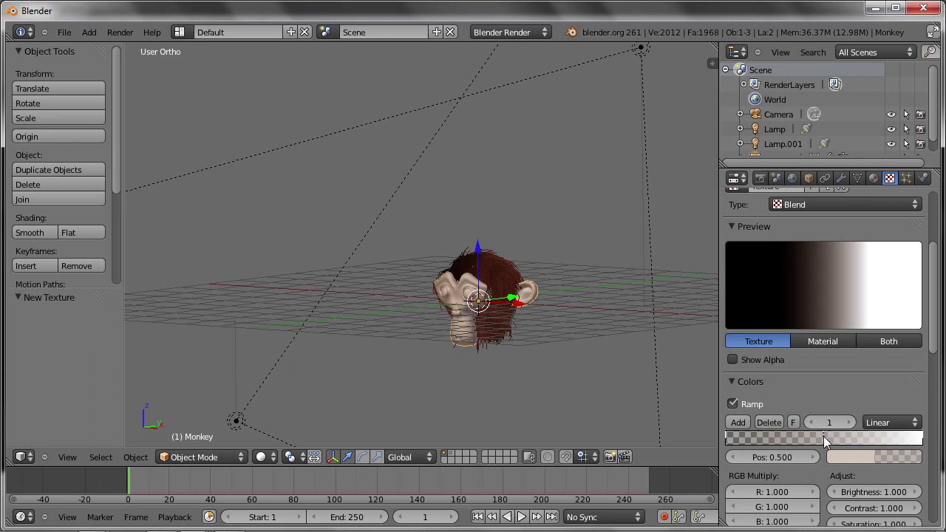
pyautogui.moveTo(824, 433); pyautogui.dragTo(745, 439)
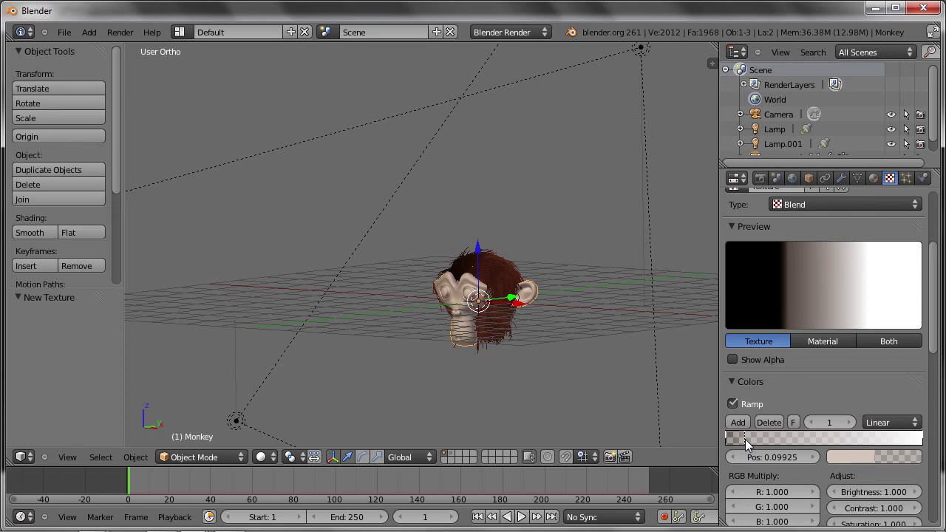
pyautogui.click(843, 460)
pyautogui.moveTo(840, 311); pyautogui.dragTo(822, 342)
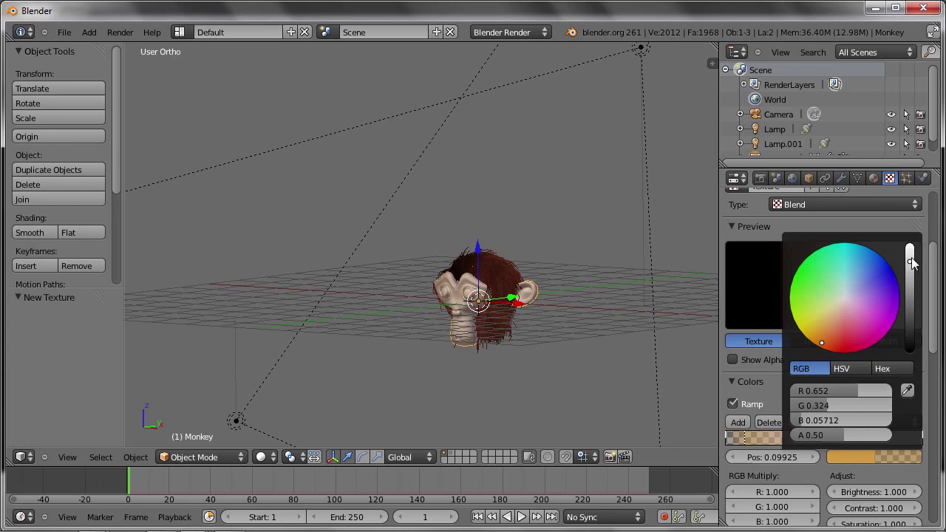
pyautogui.scroll(-4, 825, 342)
pyautogui.scroll(-2, 826, 342)
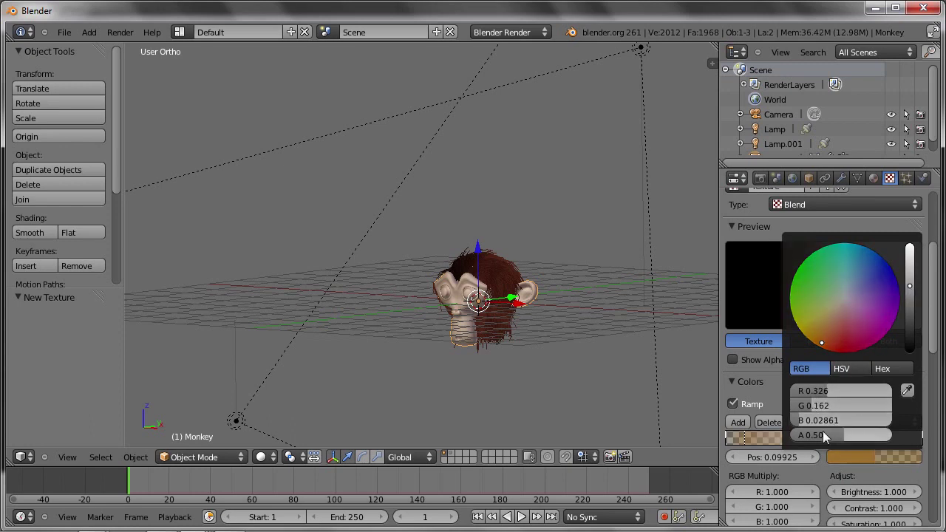
pyautogui.moveTo(828, 434); pyautogui.dragTo(908, 439)
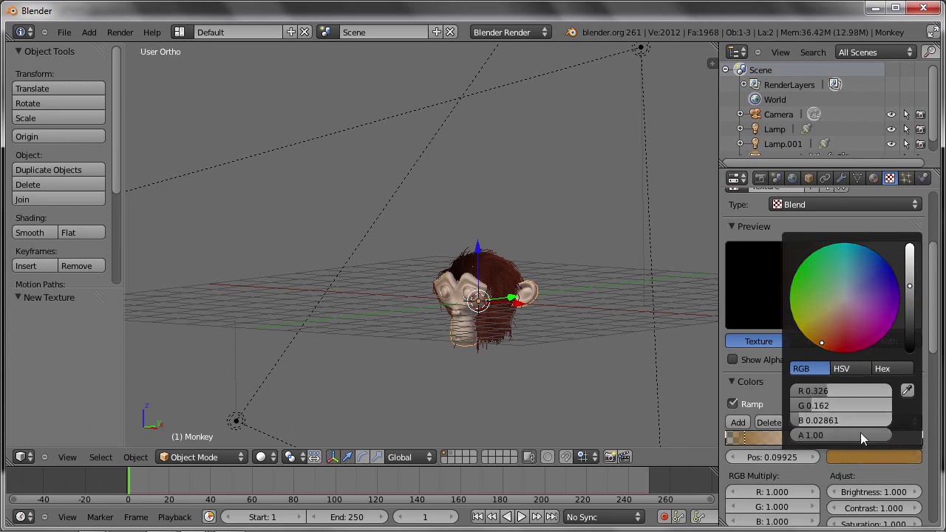
pyautogui.rightClick(856, 492)
# Step: Make the white end stop orange and partly transparent
pyautogui.click(922, 436)
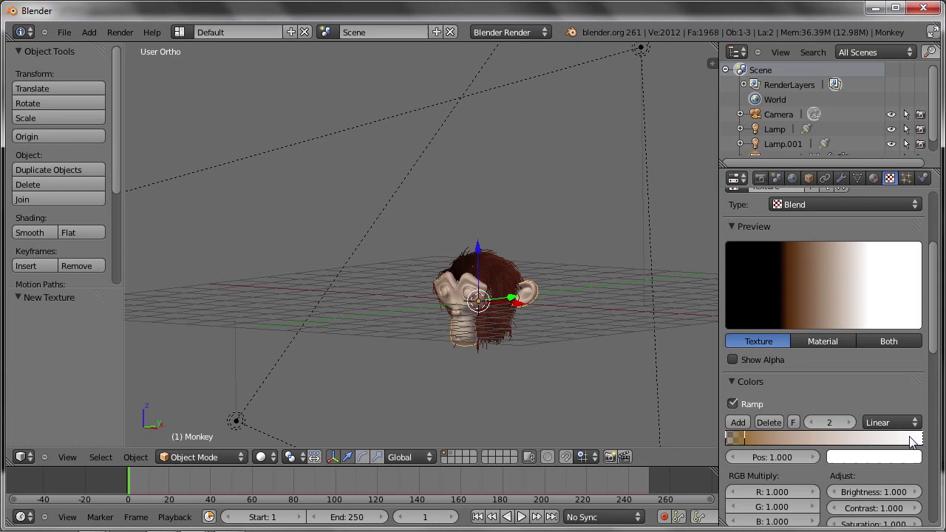
pyautogui.click(864, 456)
pyautogui.moveTo(847, 311); pyautogui.dragTo(820, 340)
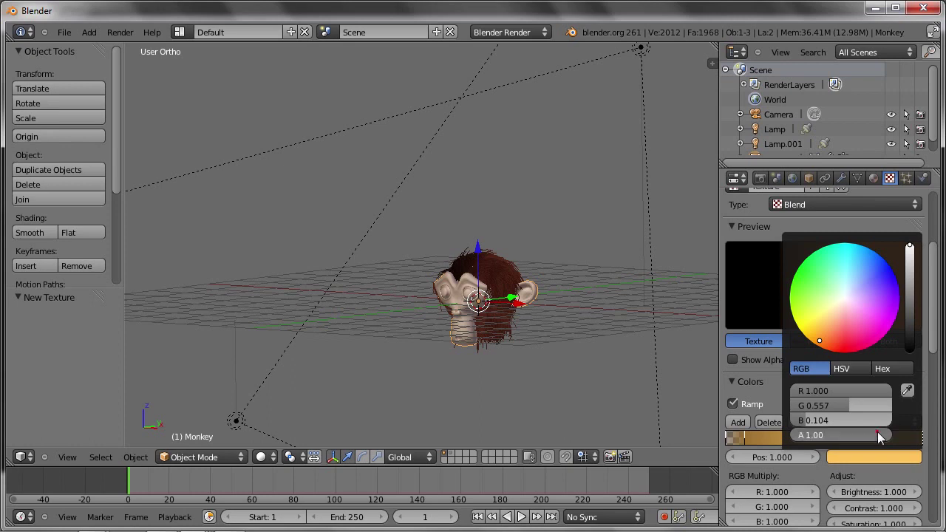
pyautogui.moveTo(877, 432); pyautogui.dragTo(664, 430)
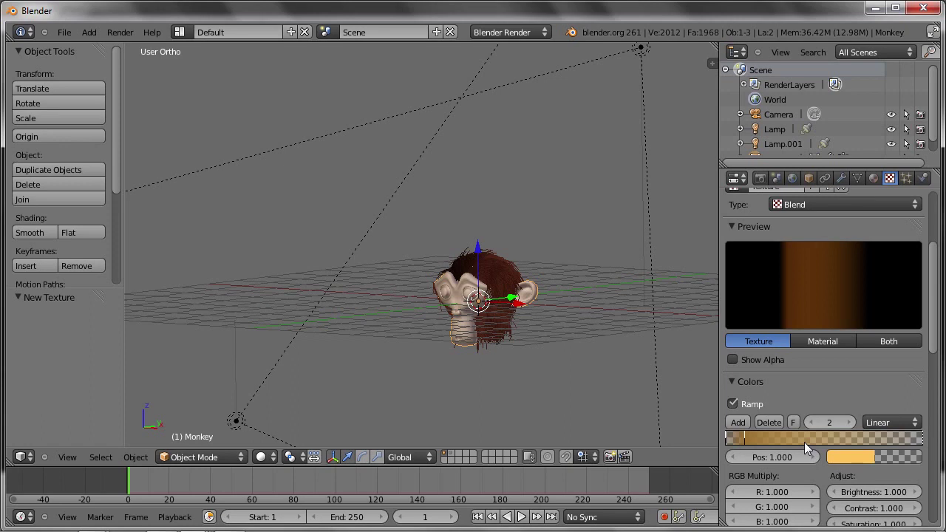
# Step: Set texture Coordinates to Strand / Particle and enable Alpha under Influence
pyautogui.scroll(-3, 816, 385)
pyautogui.scroll(-5, 813, 386)
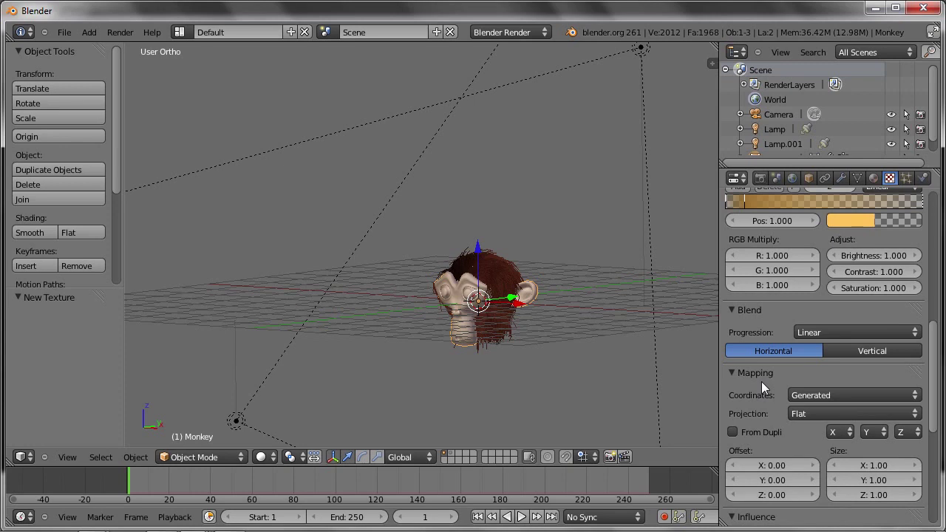
pyautogui.click(822, 396)
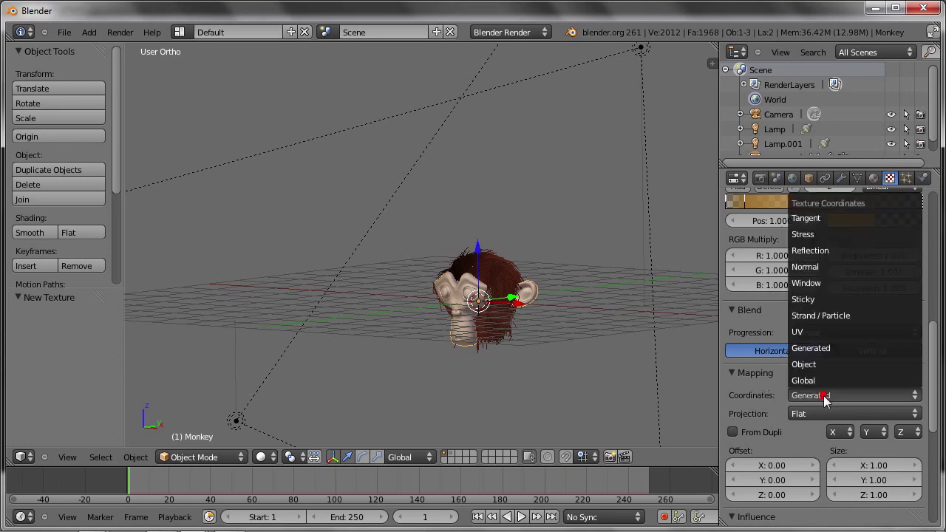
pyautogui.click(840, 316)
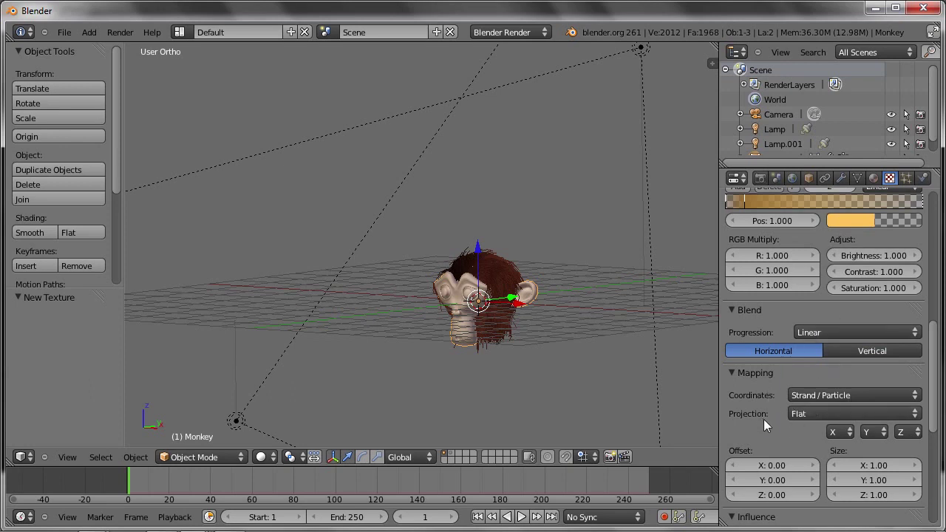
pyautogui.scroll(-5, 772, 423)
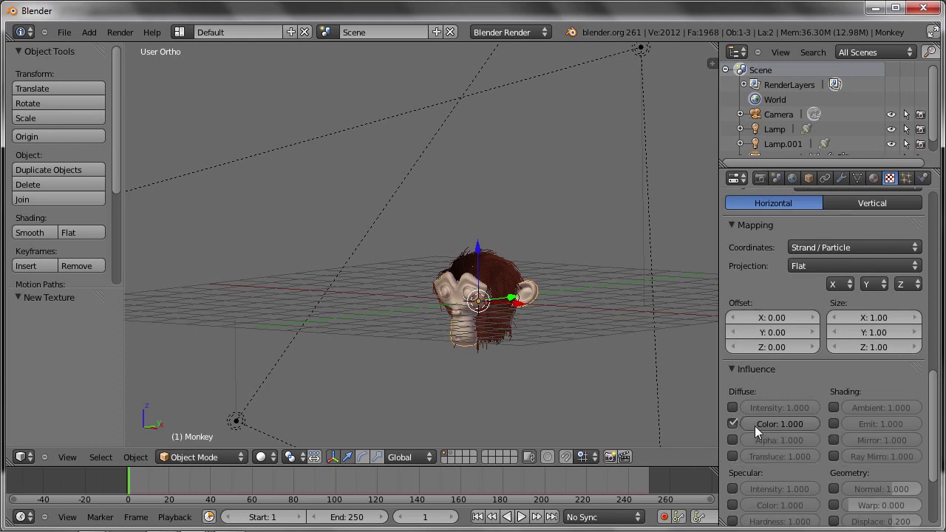
pyautogui.click(734, 440)
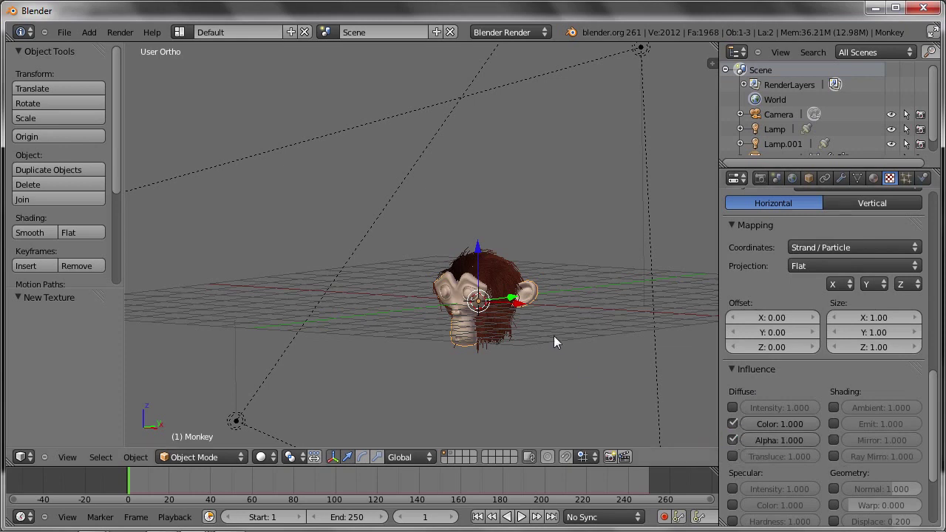
# Step: Render the hair with F12, shift the stop near 0.1 to a redder orange, and re-render
pyautogui.press('F12')
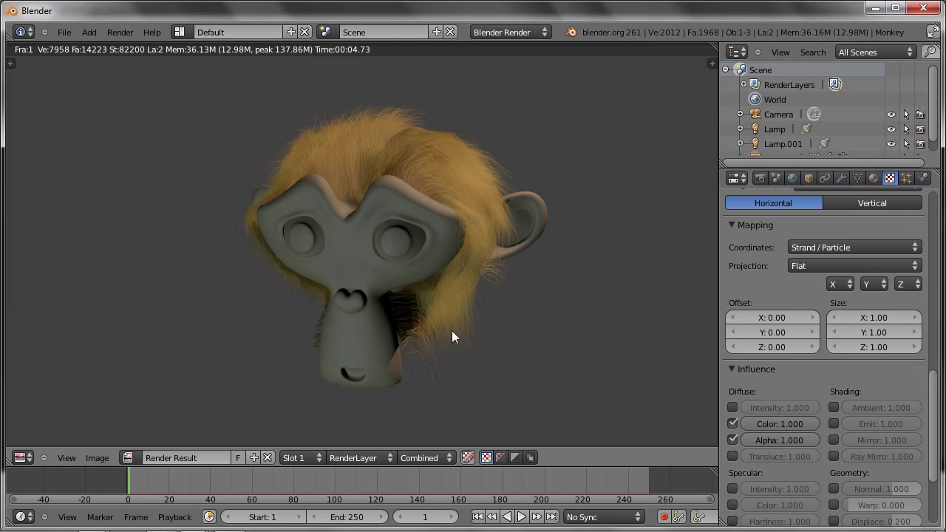
pyautogui.scroll(8, 898, 405)
pyautogui.scroll(1, 897, 406)
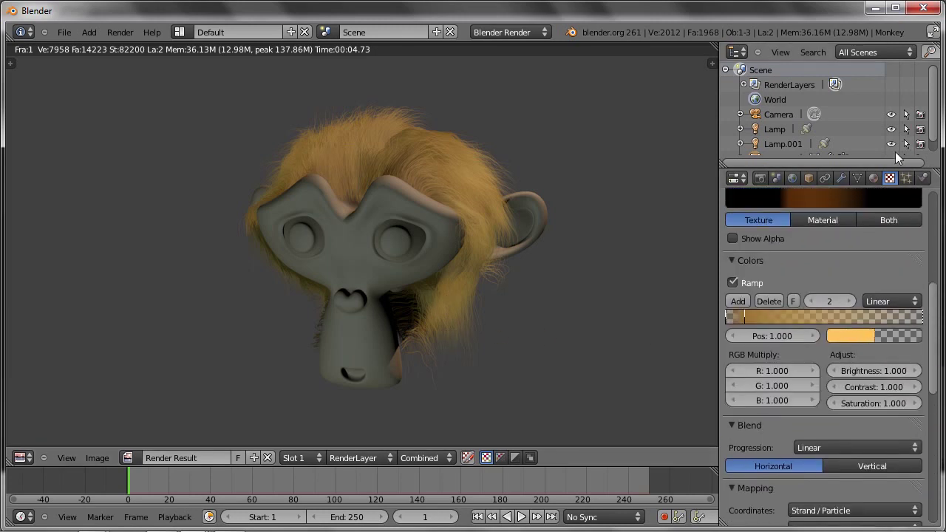
pyautogui.click(746, 316)
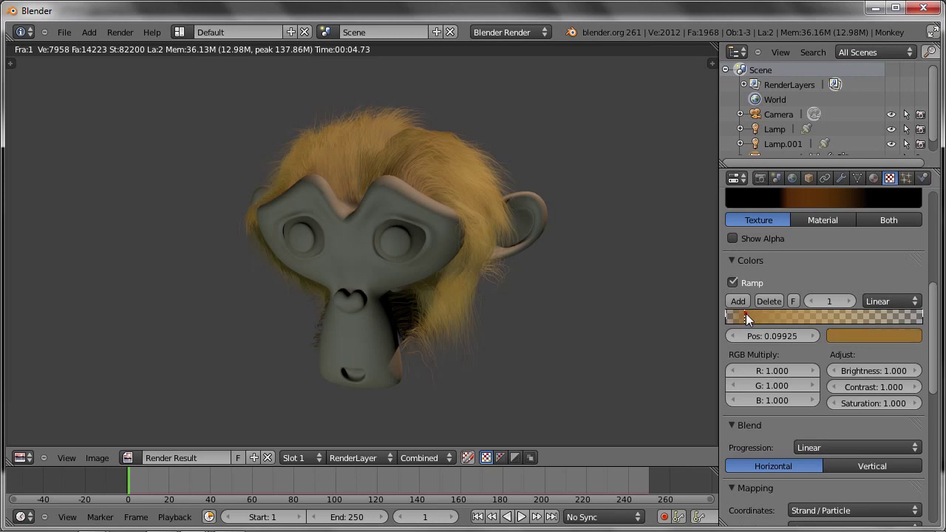
pyautogui.click(886, 337)
pyautogui.moveTo(819, 216)
pyautogui.mouseDown()
pyautogui.moveTo(830, 228)
pyautogui.moveTo(856, 223)
pyautogui.mouseUp()
pyautogui.press('F12')
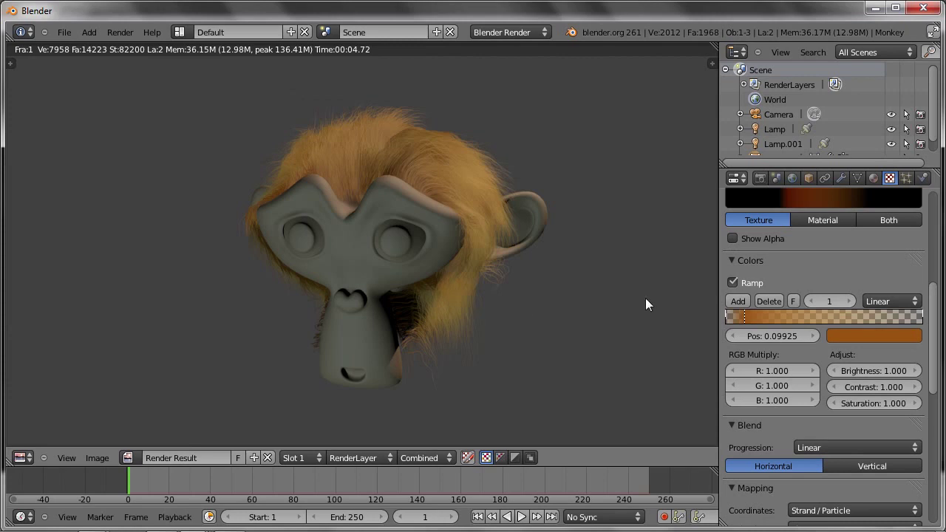
# Step: Slide the orange stop to the middle, render to compare, then settle it at about 0.249
pyautogui.moveTo(744, 319)
pyautogui.mouseDown()
pyautogui.moveTo(803, 324)
pyautogui.moveTo(769, 319)
pyautogui.mouseUp()
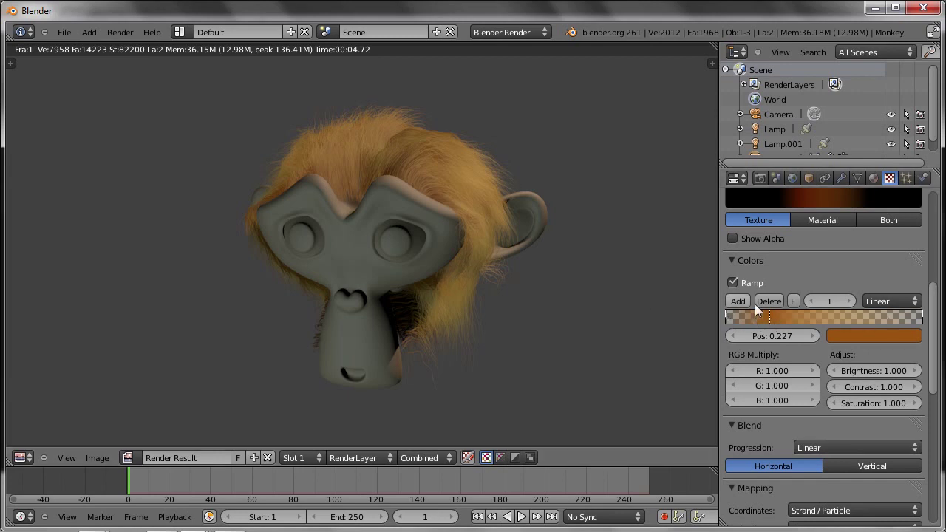
pyautogui.moveTo(773, 316)
pyautogui.mouseDown()
pyautogui.moveTo(859, 327)
pyautogui.moveTo(822, 318)
pyautogui.mouseUp()
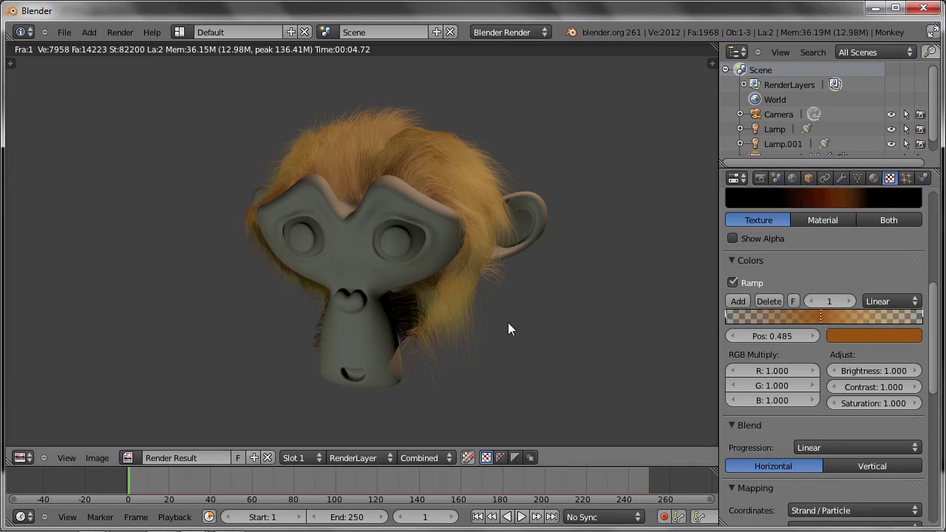
pyautogui.press('F12')
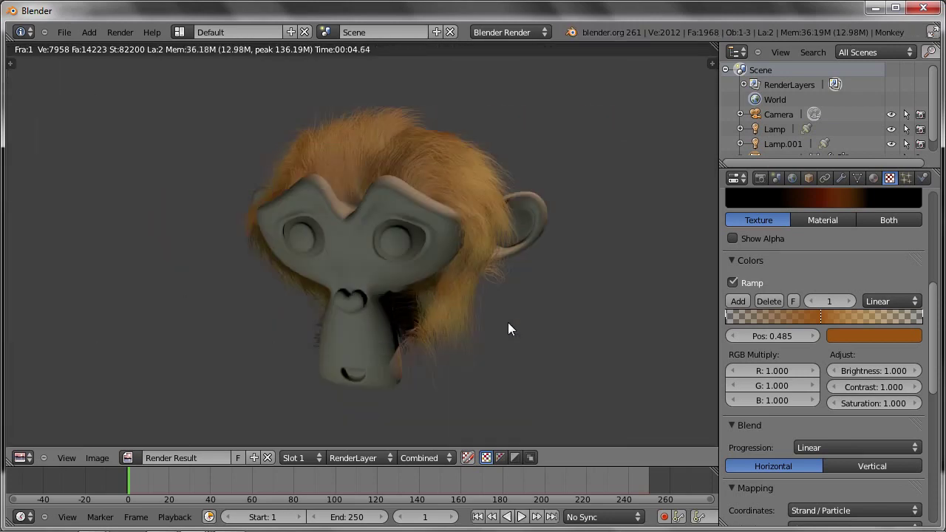
pyautogui.moveTo(822, 317); pyautogui.dragTo(767, 317)
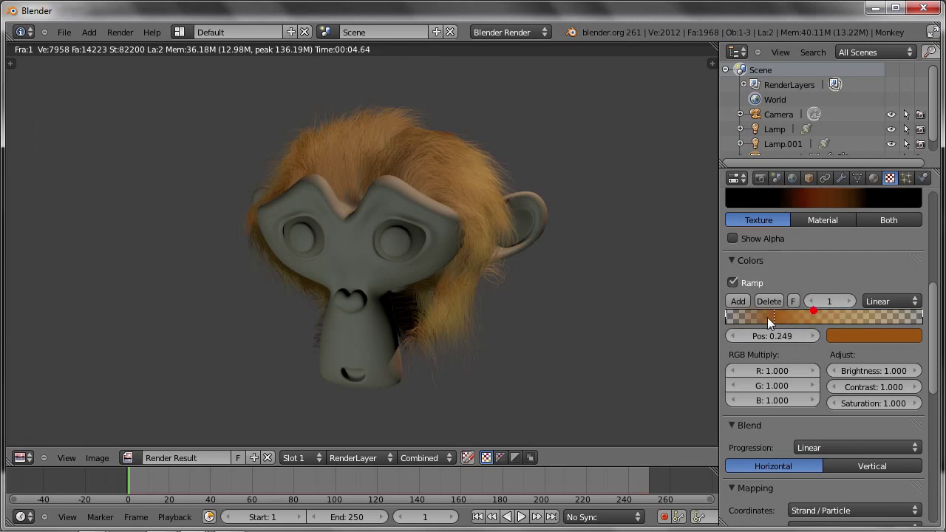
pyautogui.moveTo(934, 325); pyautogui.dragTo(933, 235)
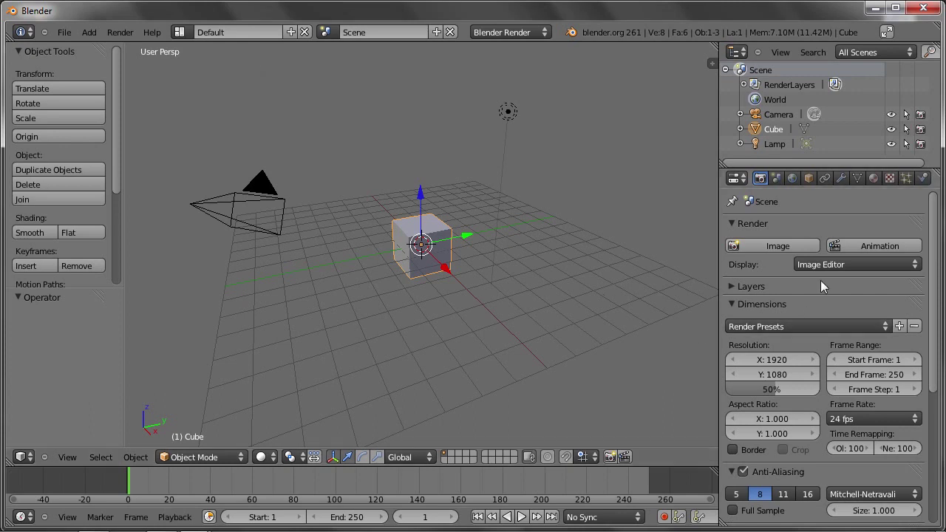
# Step: Add Soft Body physics to the default cube from the Physics tab
pyautogui.click(923, 179)
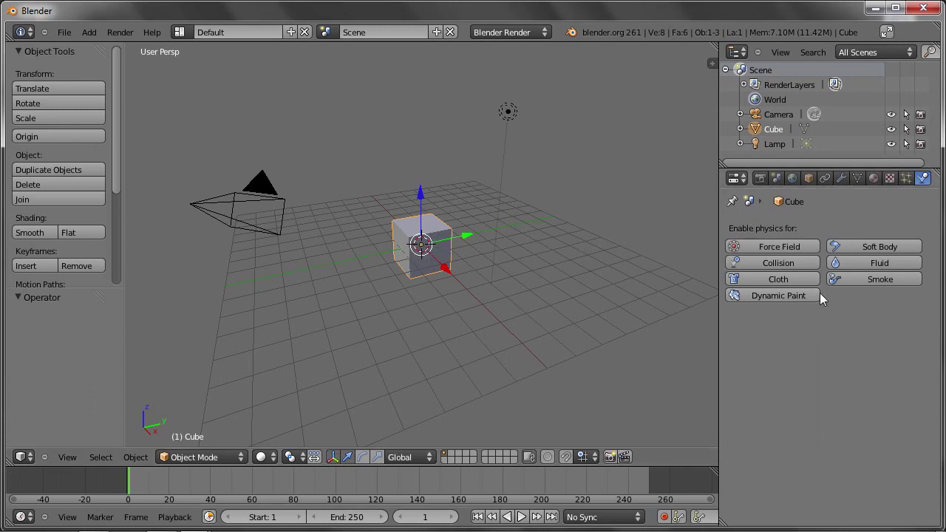
pyautogui.click(877, 244)
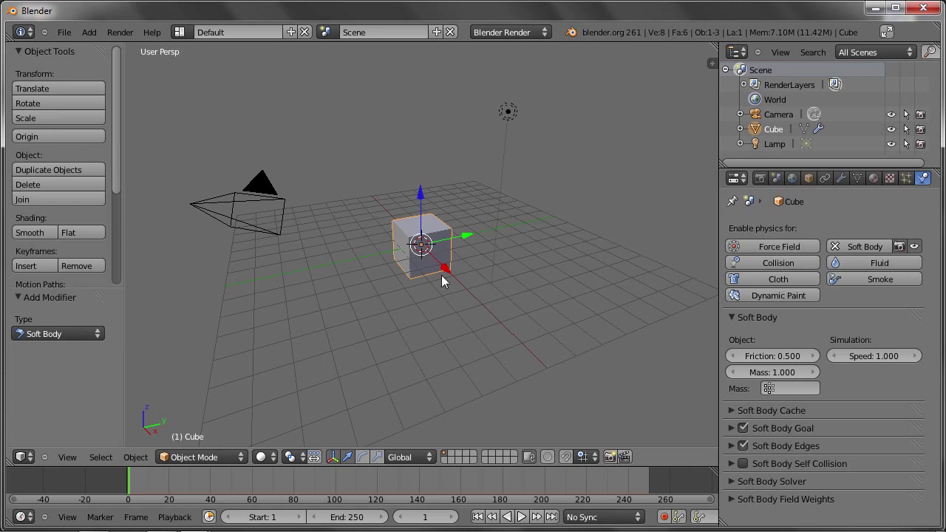
pyautogui.hotkey('alt', 'a')
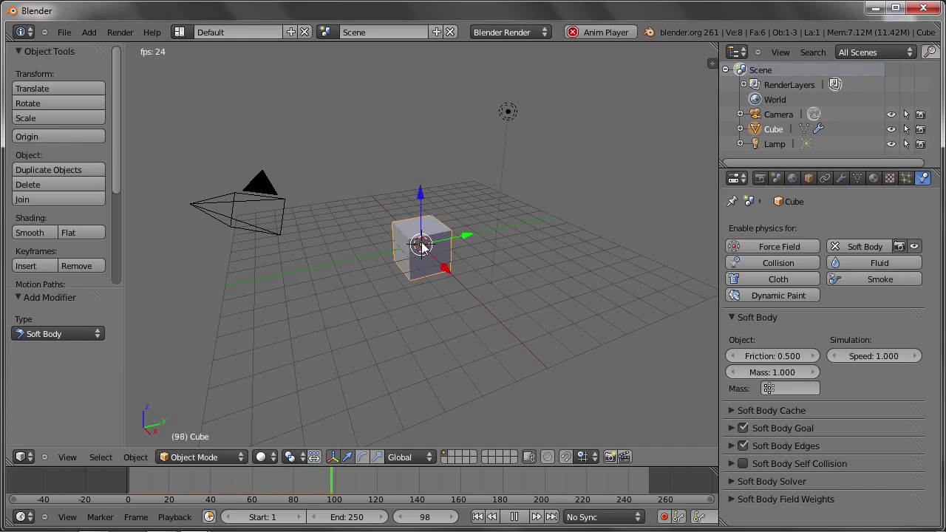
pyautogui.press('g')
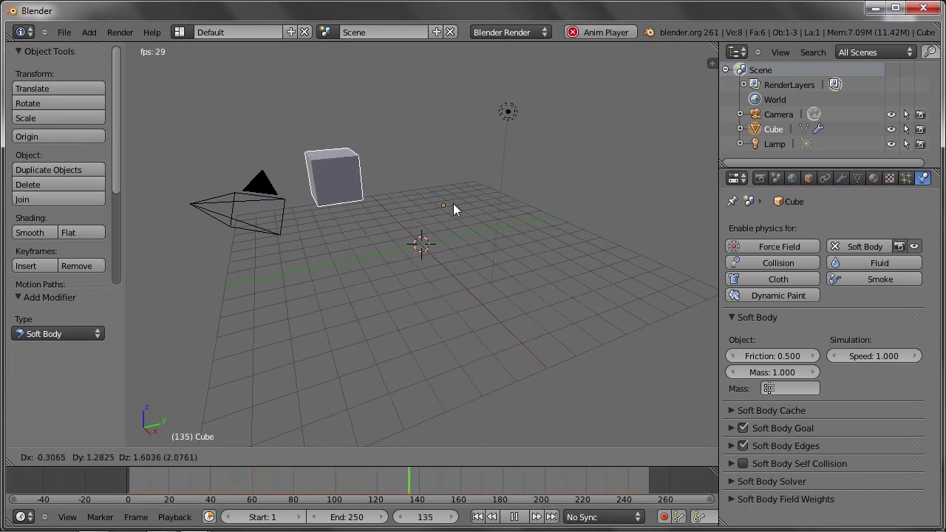
pyautogui.press('Escape')
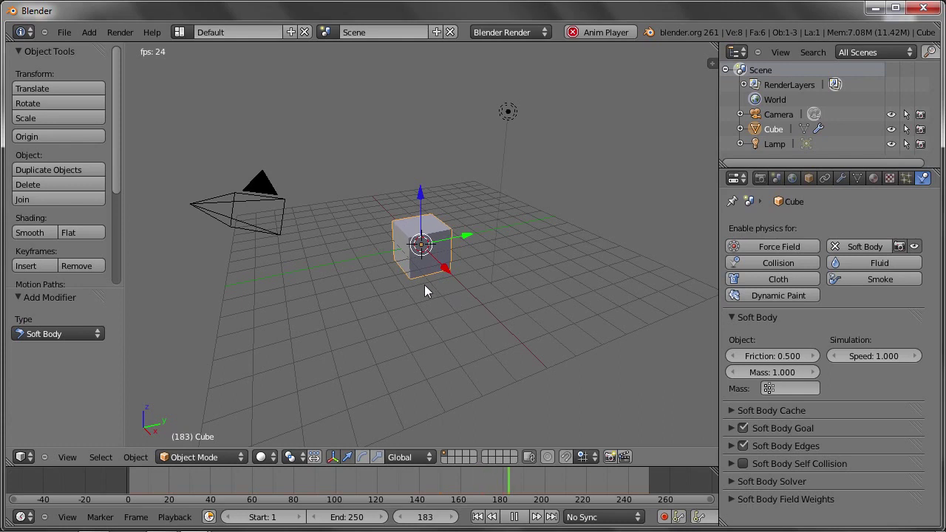
pyautogui.press('Escape')
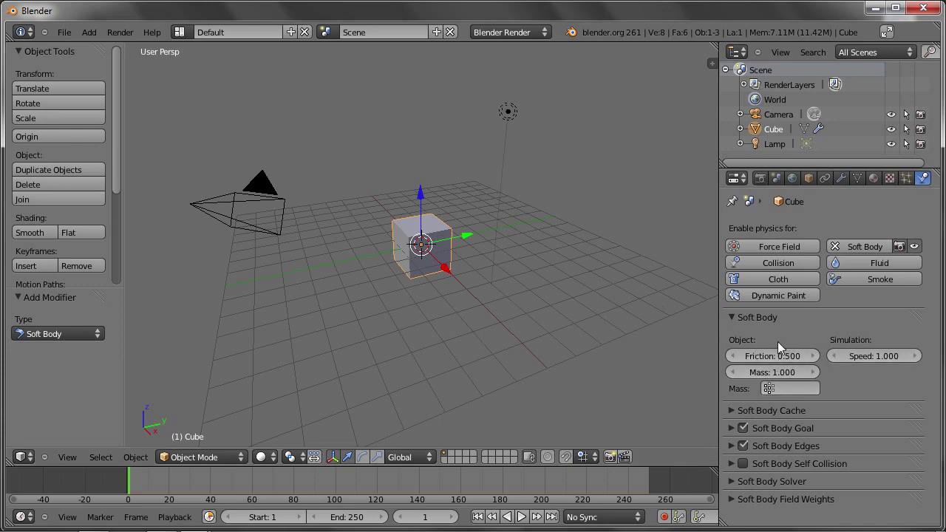
# Step: Collapse Soft Body and expand Soft Body Goal, showing default 0.700 and stiffness 0.500
pyautogui.click(735, 317)
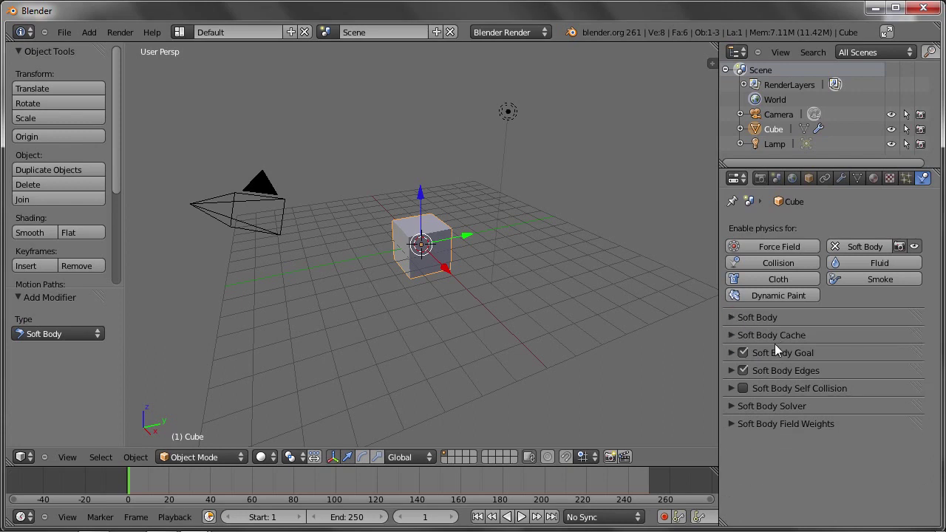
pyautogui.click(730, 353)
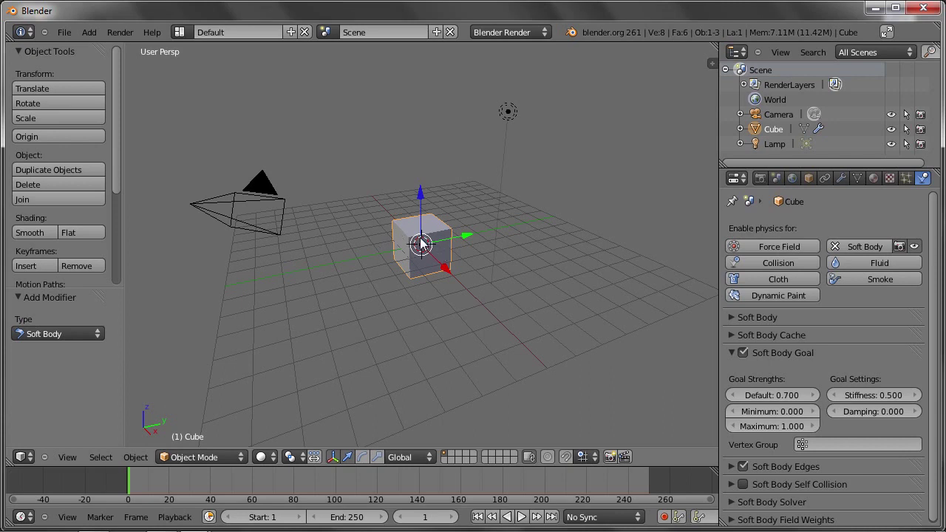
# Step: Select the cube's four top vertices and assign them to a new vertex group
pyautogui.press('Tab')
pyautogui.rightClick(392, 221)
pyautogui.keyDown('shift'); pyautogui.rightClick(429, 215); pyautogui.keyUp('shift')
pyautogui.keyDown('shift'); pyautogui.rightClick(456, 226); pyautogui.keyUp('shift')
pyautogui.keyDown('shift'); pyautogui.rightClick(411, 235); pyautogui.keyUp('shift')
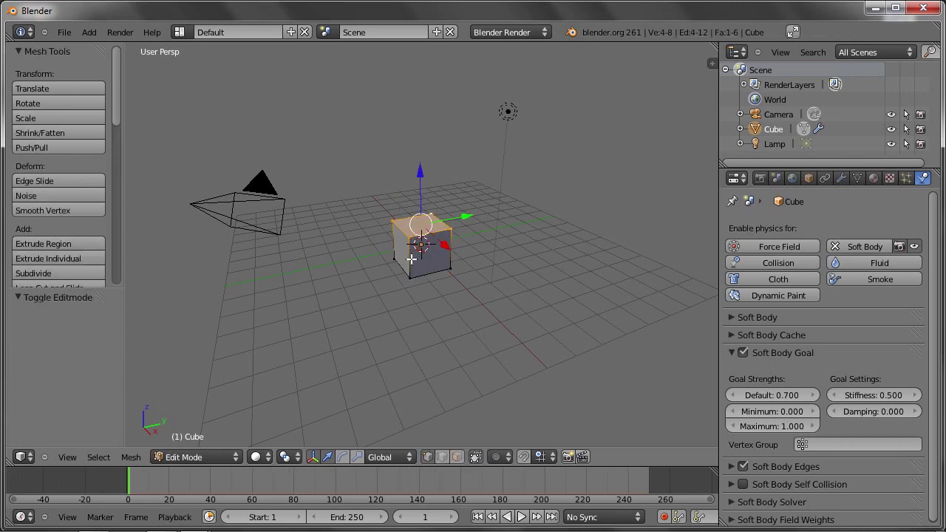
pyautogui.hotkey('ctrl', 'g')
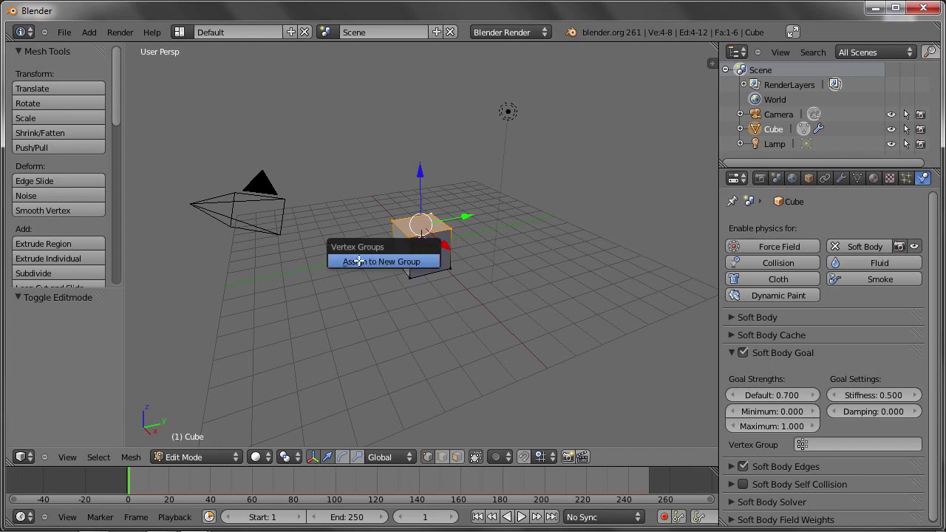
pyautogui.click(359, 262)
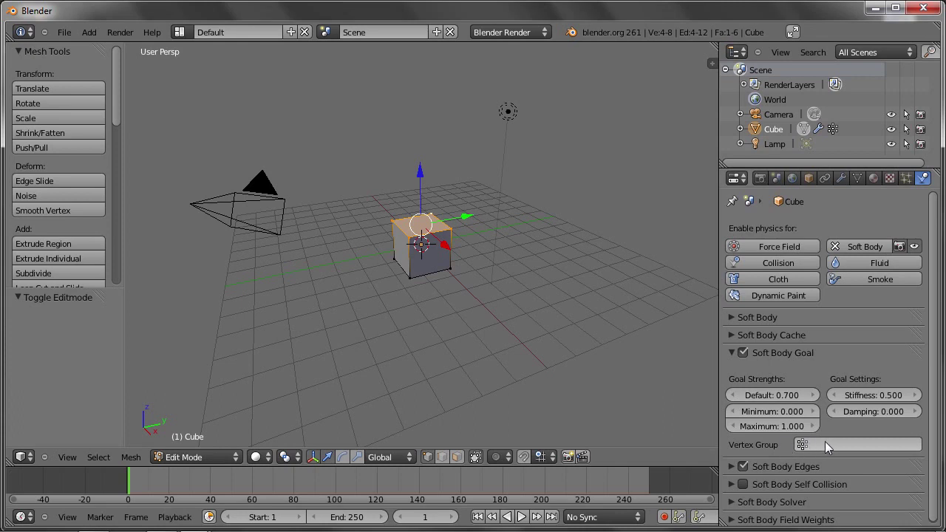
# Step: Set the Soft Body Goal vertex group to Group and return to Object Mode
pyautogui.click(825, 442)
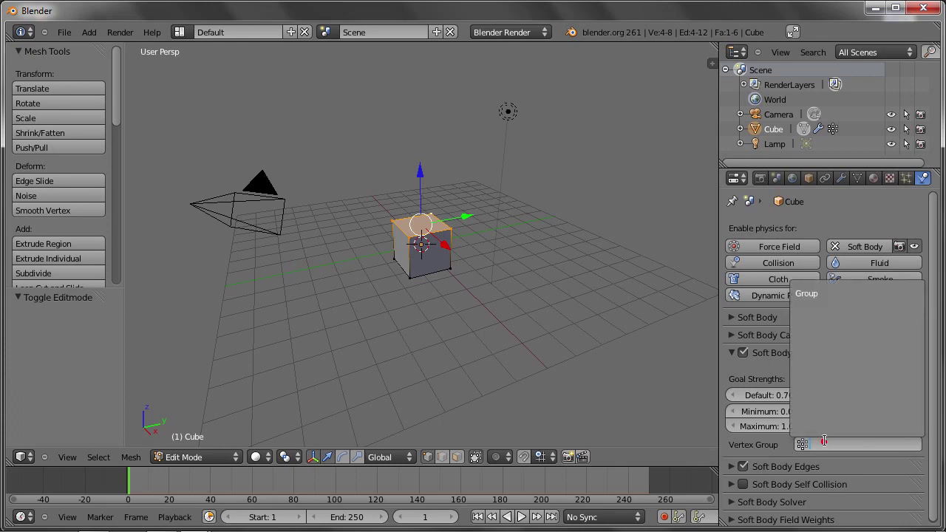
pyautogui.click(827, 292)
pyautogui.press('Tab')
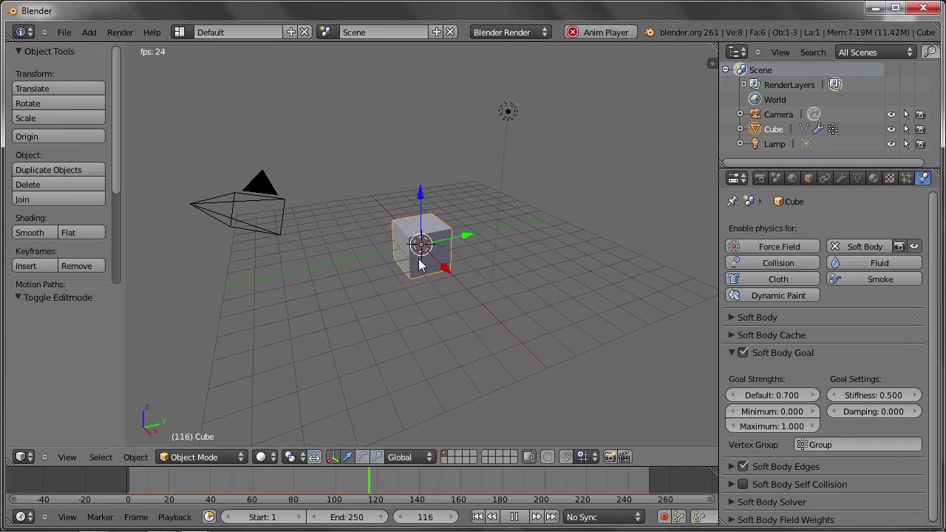
# Step: Grab the cube during playback to see it wobble, cancel the move, and stop at frame 1
pyautogui.press('g')
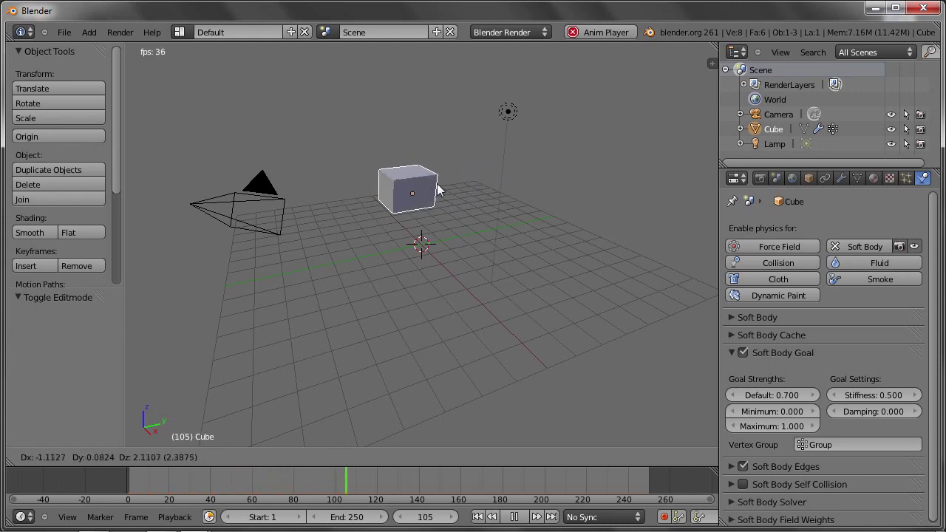
pyautogui.rightClick(391, 180)
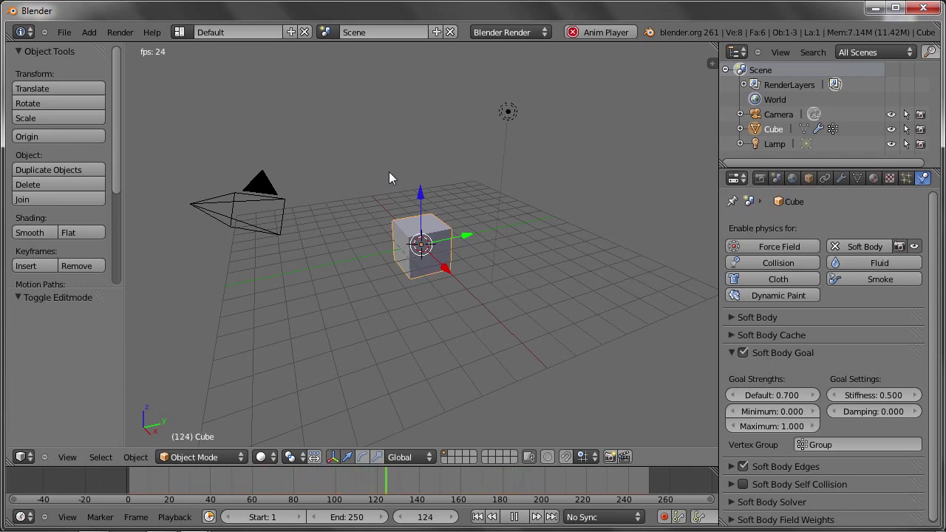
pyautogui.press('Escape')
# Step: Replace the cube with a Monkey, tilted and raised 2.733 along Z
pyautogui.press('x')
pyautogui.click(423, 233)
pyautogui.hotkey('shift', 'a')
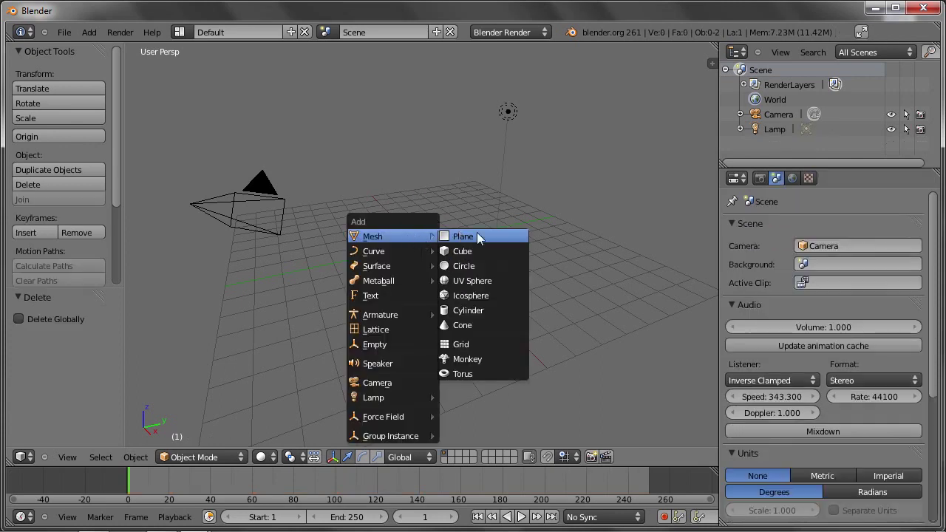
pyautogui.click(490, 360)
pyautogui.press('r')
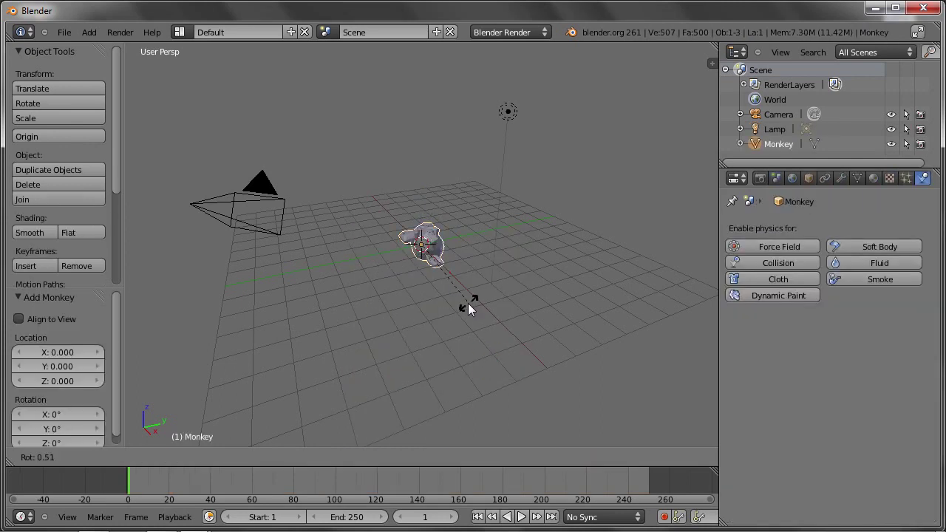
pyautogui.click(487, 231)
pyautogui.press('g')
pyautogui.press('z')
pyautogui.click(436, 143)
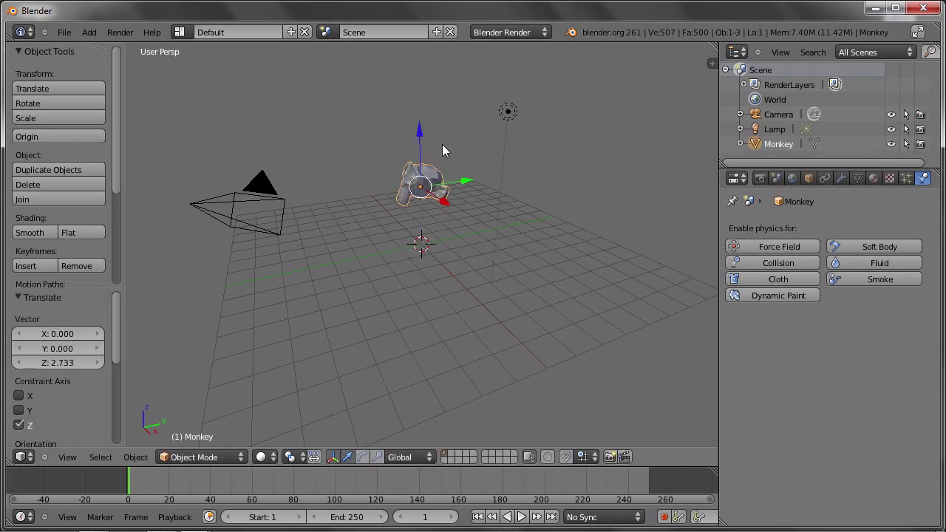
pyautogui.scroll(5, 418, 217)
pyautogui.moveTo(418, 217)
pyautogui.mouseDown(button='middle')
pyautogui.moveTo(281, 296)
pyautogui.moveTo(422, 185)
pyautogui.mouseUp(button='middle')
# Step: In wireframe Edit Mode, select roughly the right half of the Monkey
pyautogui.press('Tab')
pyautogui.press('z')
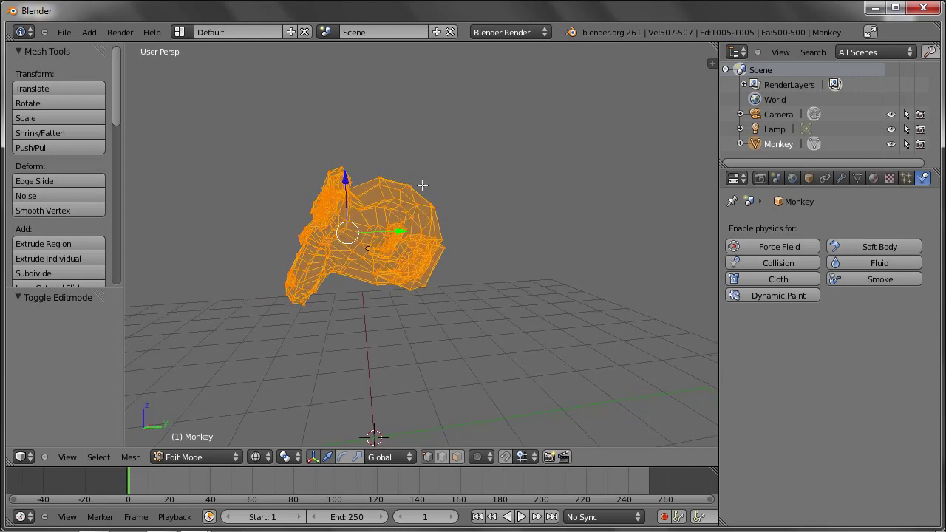
pyautogui.press('a')
pyautogui.moveTo(360, 179)
pyautogui.keyDown('ctrl'); pyautogui.mouseDown()
pyautogui.moveTo(335, 207)
pyautogui.moveTo(333, 266)
pyautogui.moveTo(397, 363)
pyautogui.moveTo(506, 205)
pyautogui.mouseUp(); pyautogui.keyUp('ctrl')
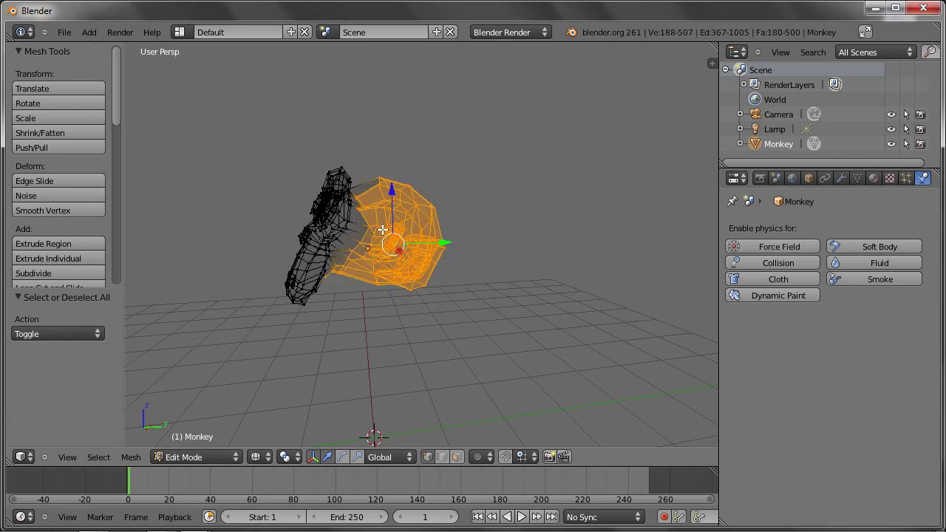
# Step: Circle-select extra side faces and assign the selection to a new vertex group
pyautogui.hotkey('ctrl', 'Tab')
pyautogui.click(386, 224)
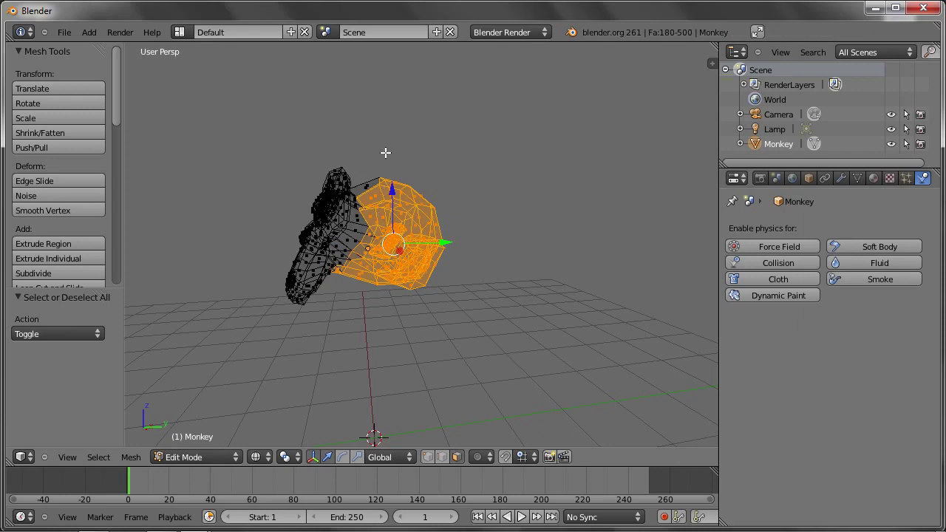
pyautogui.press('c')
pyautogui.moveTo(355, 194); pyautogui.dragTo(397, 333)
pyautogui.rightClick(389, 293)
pyautogui.moveTo(389, 293); pyautogui.dragTo(406, 311, button='middle')
pyautogui.hotkey('ctrl', 'g')
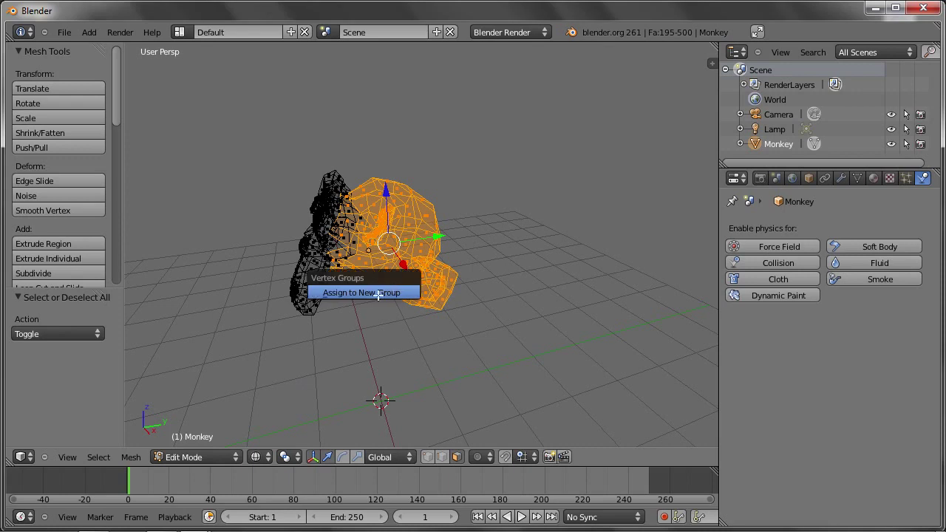
pyautogui.click(367, 293)
# Step: Isolate the Monkey and give it Soft Body physics with Group as goal vertex group
pyautogui.press('Tab')
pyautogui.press('KP_Divide')
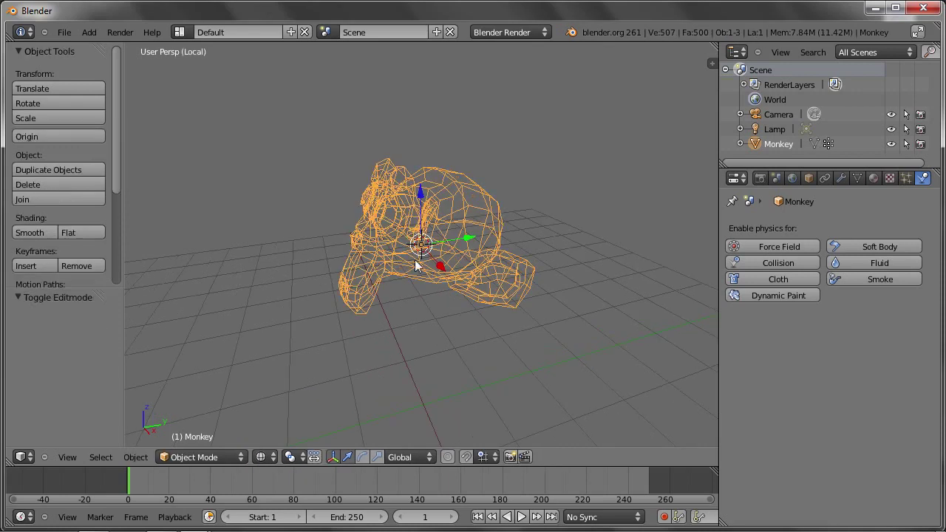
pyautogui.click(866, 246)
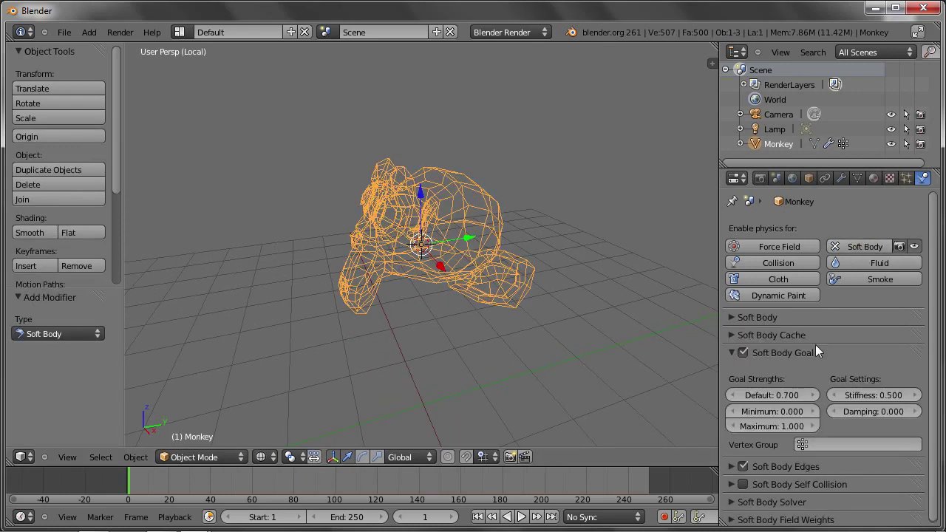
pyautogui.click(835, 444)
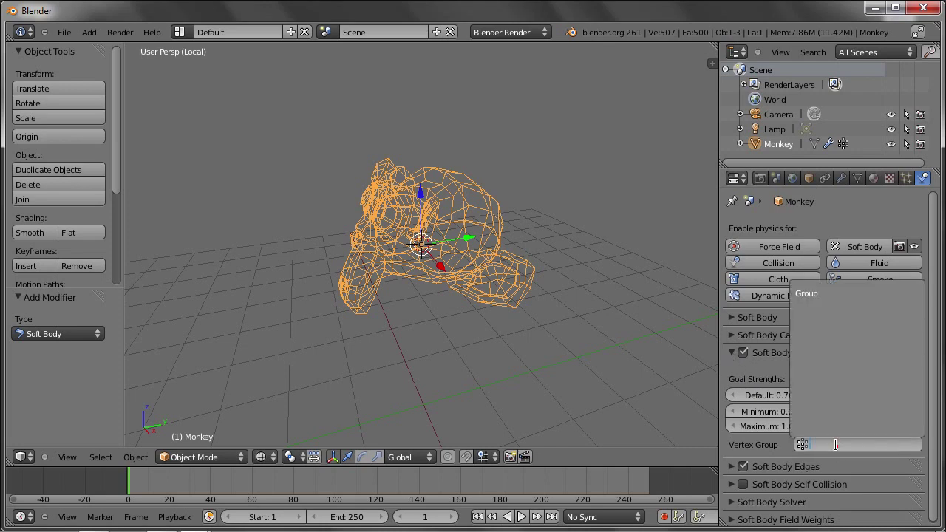
pyautogui.click(809, 293)
# Step: Play the animation in solid view and grab the Monkey to test its jiggle
pyautogui.moveTo(454, 282)
pyautogui.mouseDown(button='middle')
pyautogui.moveTo(442, 315)
pyautogui.moveTo(386, 292)
pyautogui.mouseUp(button='middle')
pyautogui.press('z')
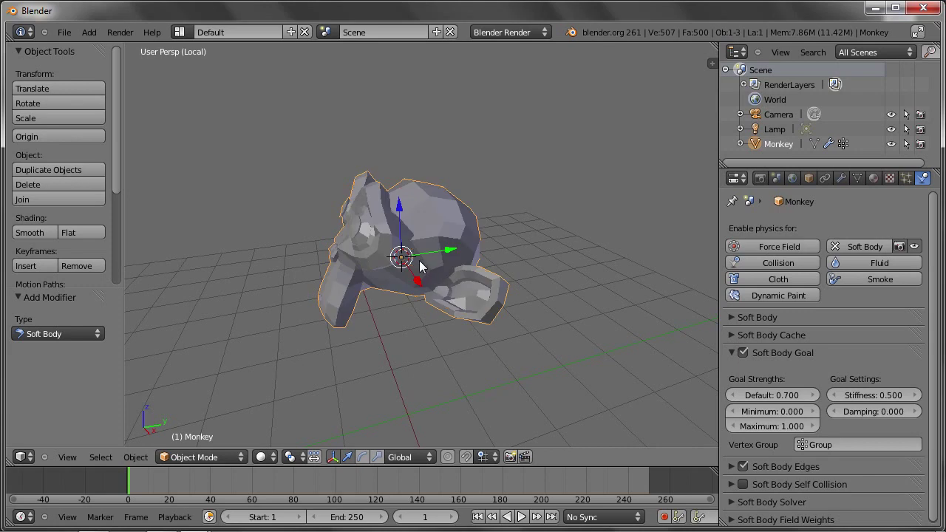
pyautogui.hotkey('alt', 'a')
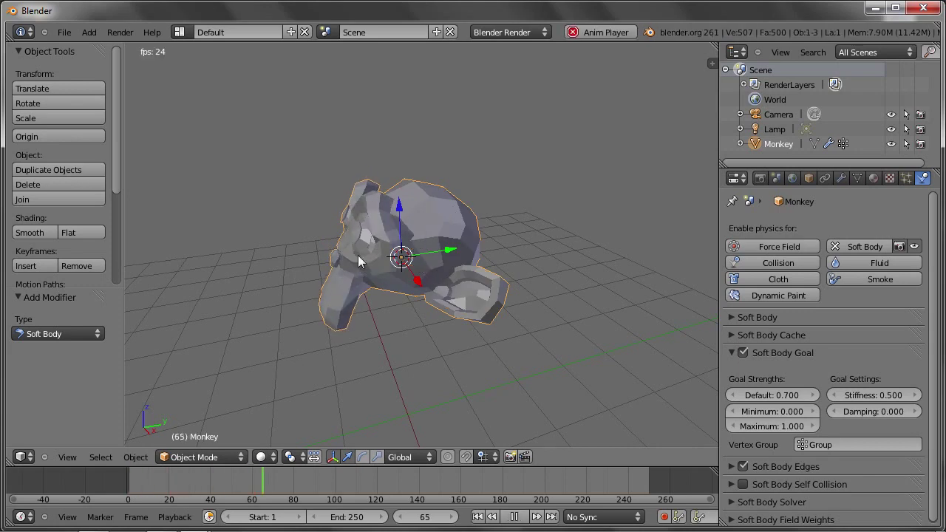
pyautogui.moveTo(435, 199); pyautogui.dragTo(402, 247, button='middle')
pyautogui.press('g')
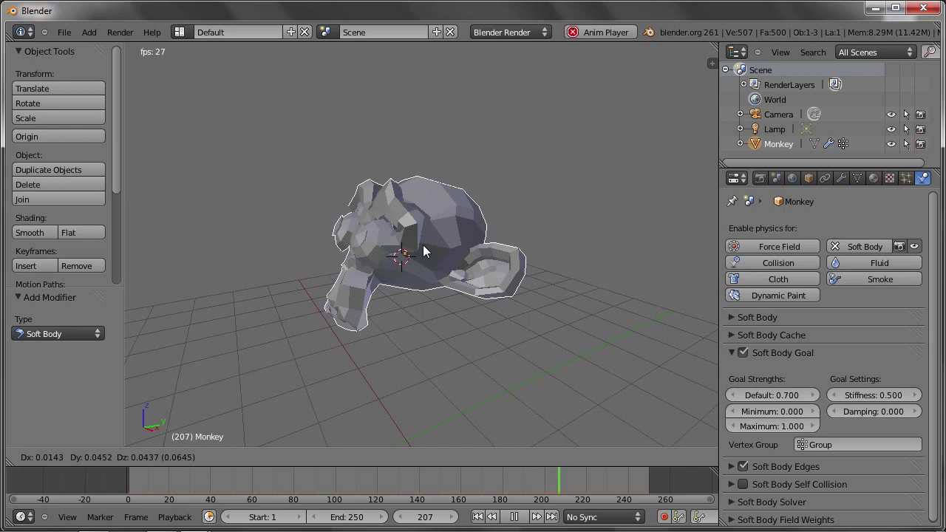
pyautogui.press('Escape')
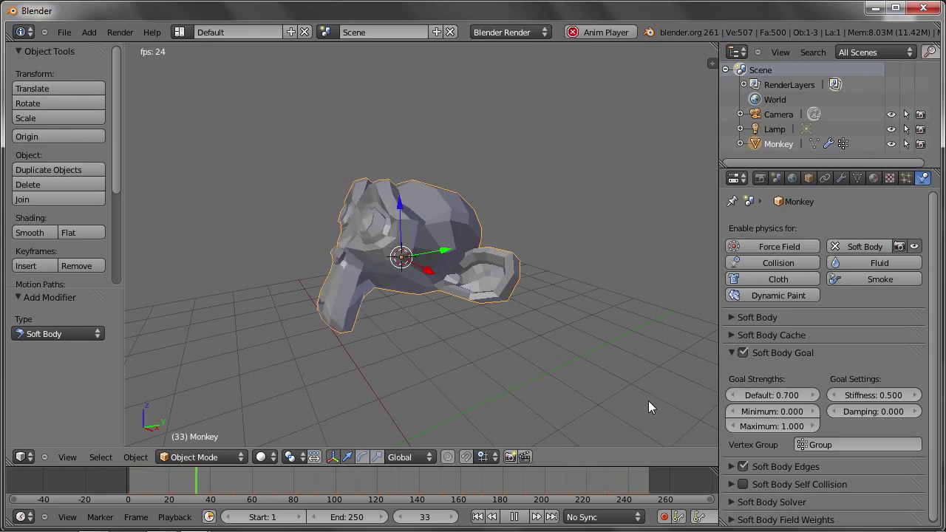
# Step: Set goal Default to 0.972, re-test the jiggle, and expand Soft Body Edges
pyautogui.moveTo(754, 395); pyautogui.dragTo(766, 396)
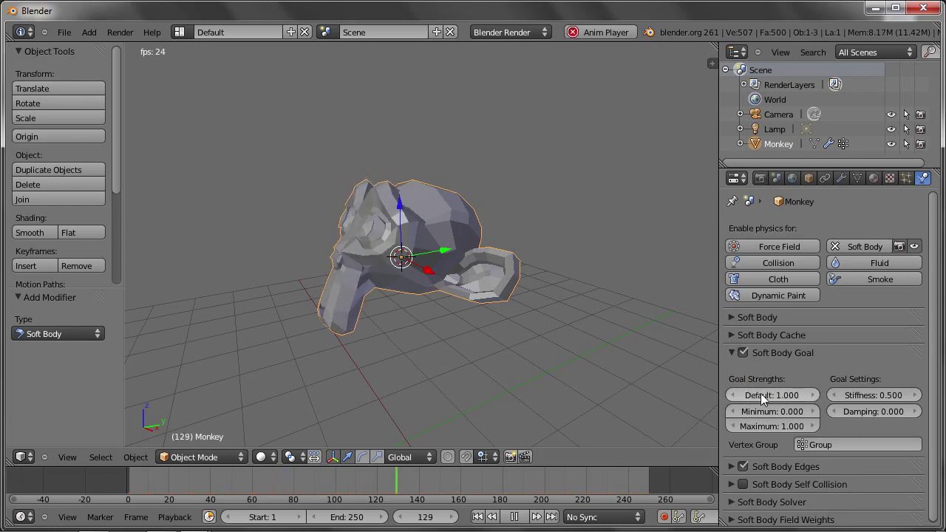
pyautogui.moveTo(769, 396); pyautogui.dragTo(763, 395)
pyautogui.press('Escape')
pyautogui.hotkey('alt', 'a')
pyautogui.press('g')
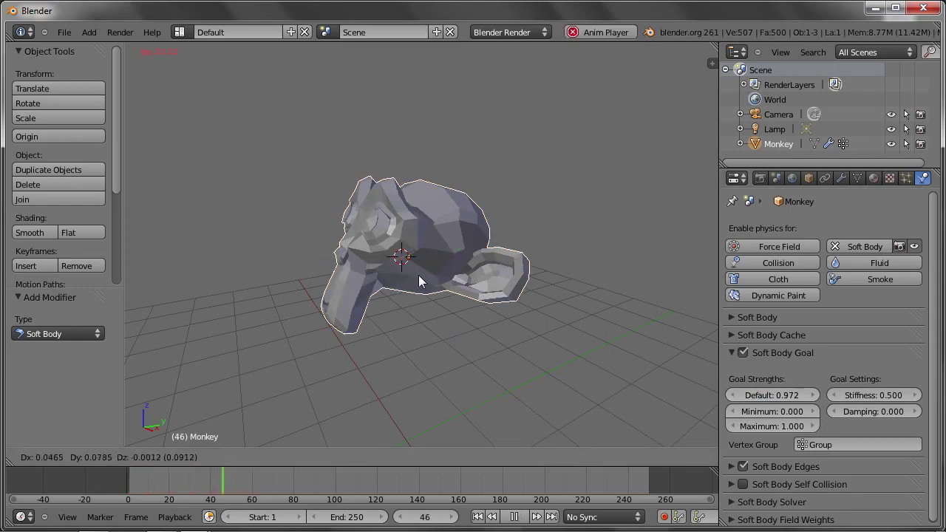
pyautogui.rightClick(425, 251)
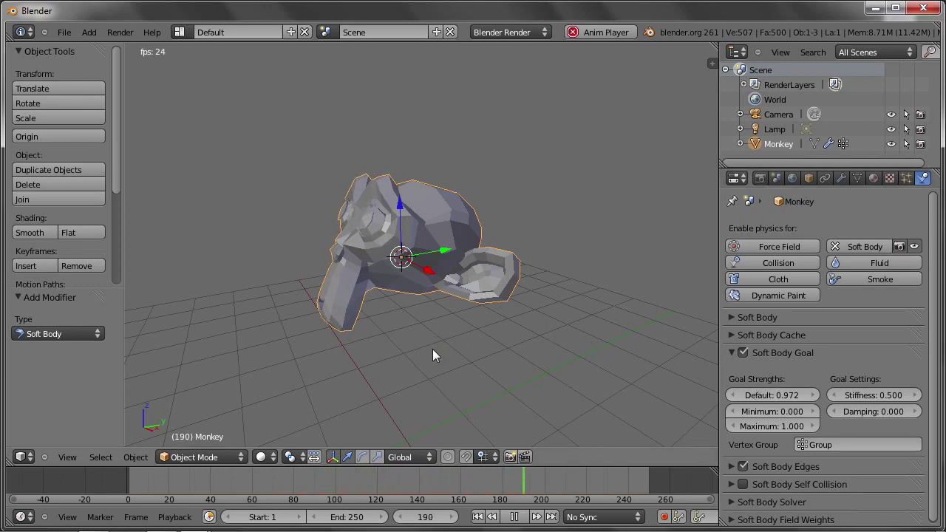
pyautogui.press('Escape')
pyautogui.click(731, 463)
# Step: Enable Stiff Quads and raise Pull to 0.572 and Push to 0.618
pyautogui.scroll(-3, 758, 414)
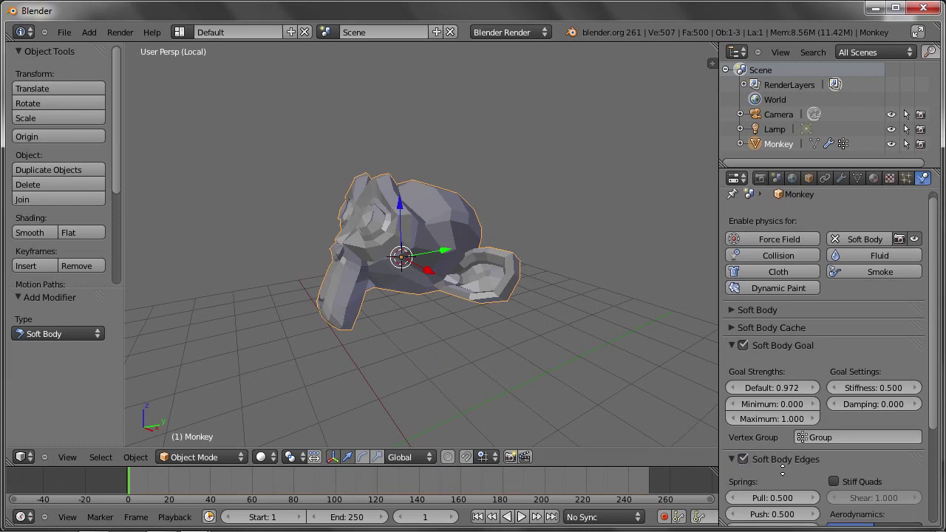
pyautogui.scroll(-2, 765, 340)
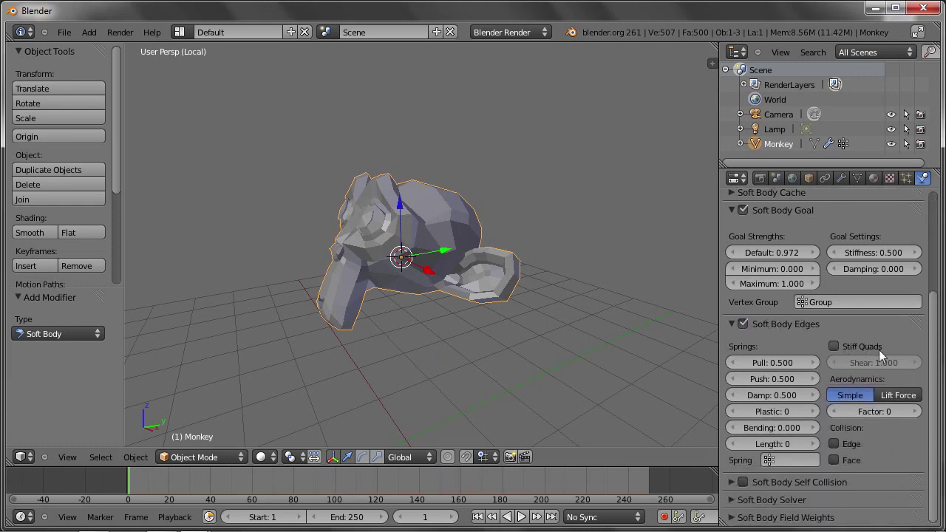
pyautogui.click(834, 347)
pyautogui.moveTo(769, 362)
pyautogui.mouseDown()
pyautogui.moveTo(791, 362)
pyautogui.moveTo(816, 399)
pyautogui.mouseUp()
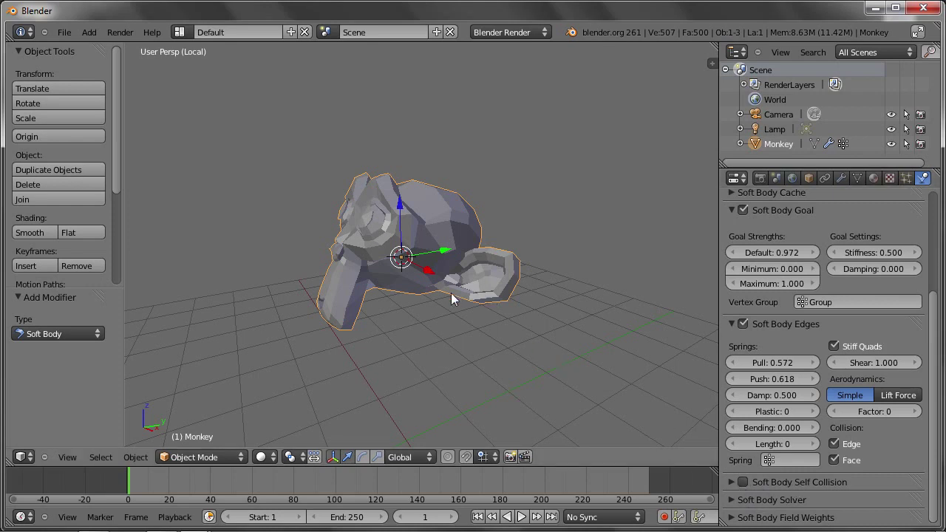
# Step: Test the stiffened Monkey by moving it during playback, then stop and request a new start-up file
pyautogui.hotkey('alt', 'a')
pyautogui.press('g')
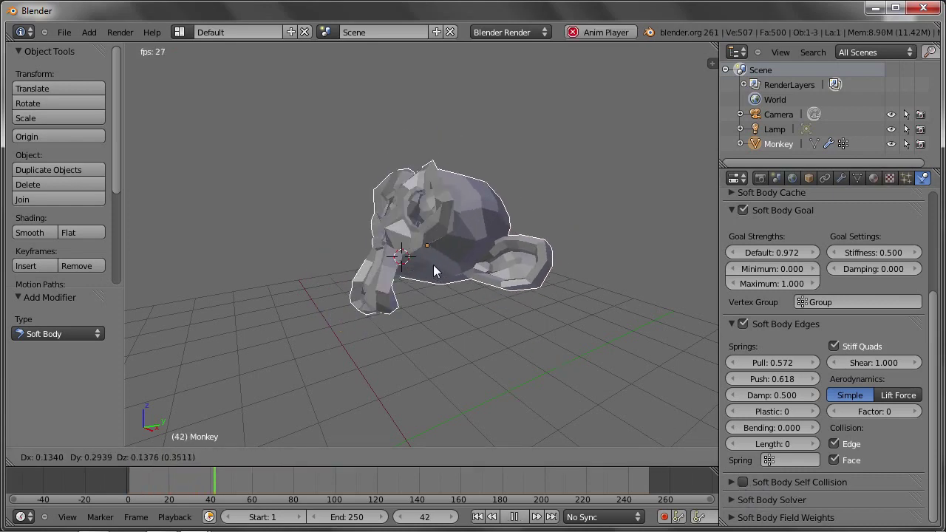
pyautogui.click(423, 267)
pyautogui.press('g')
pyautogui.click(418, 283)
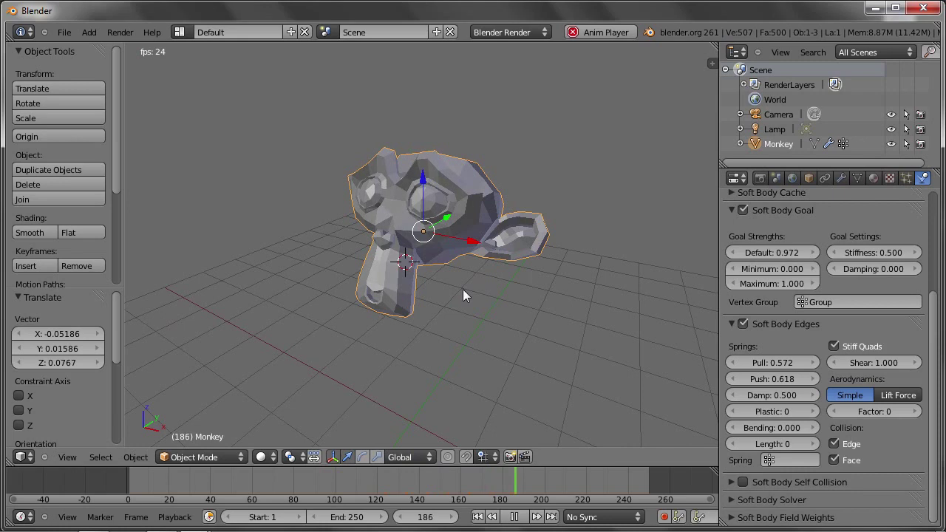
pyautogui.hotkey('alt', 'a')
pyautogui.hotkey('ctrl', 'n')
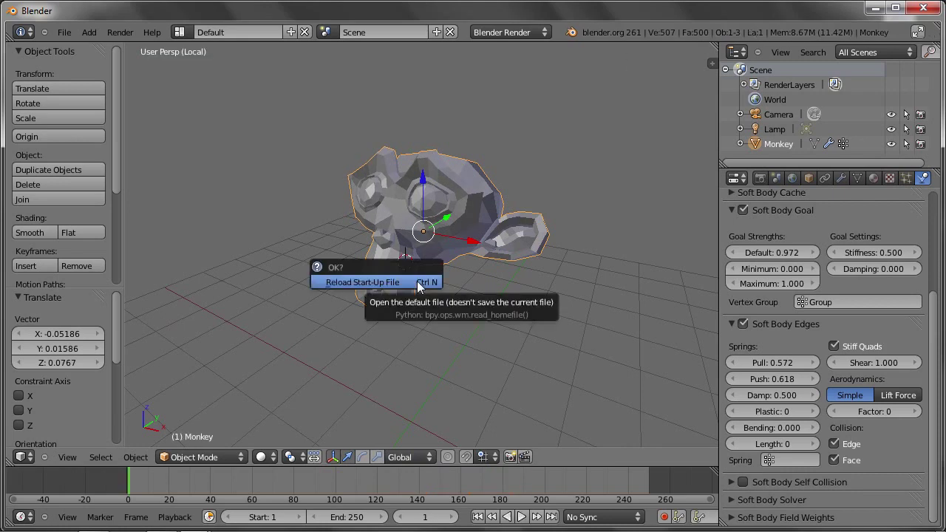
# Step: Load the start-up scene, add a Plane scaled by 20, and give it Collision physics
pyautogui.click(416, 279)
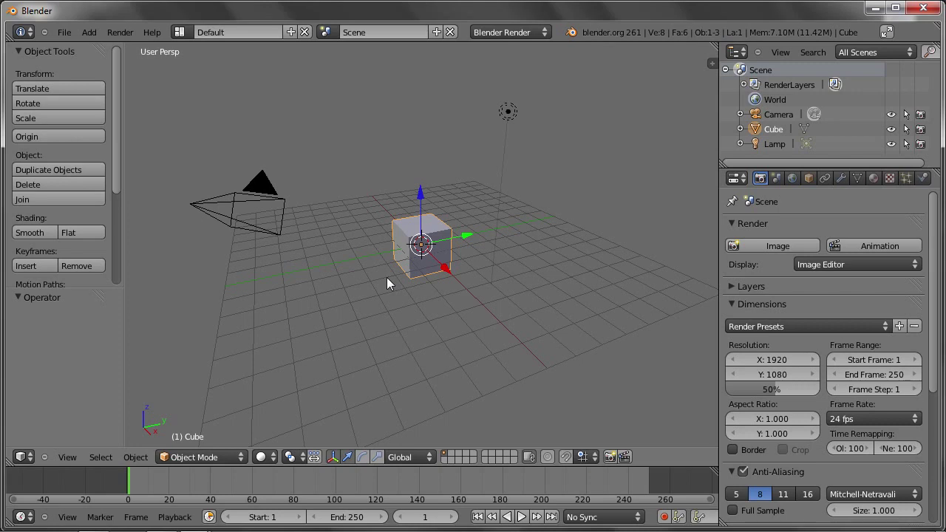
pyautogui.hotkey('shift', 'a')
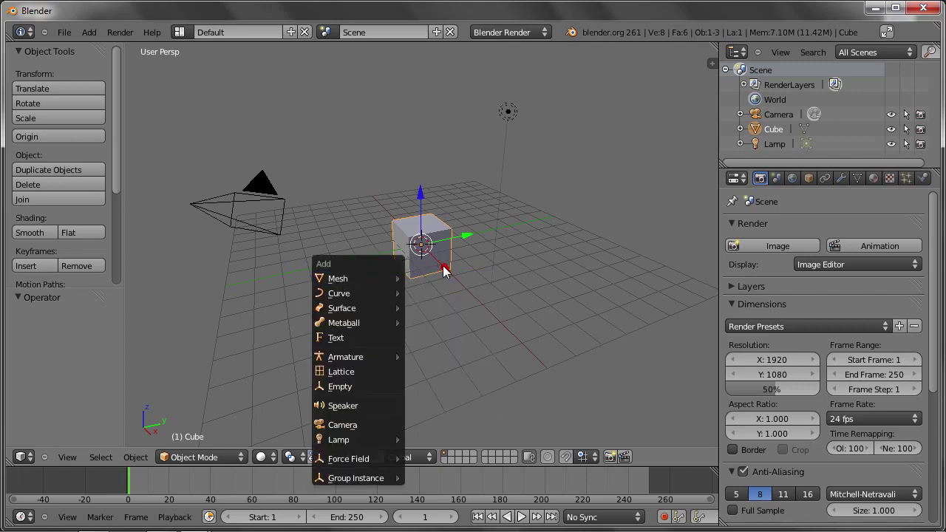
pyautogui.click(423, 281)
pyautogui.press('s')
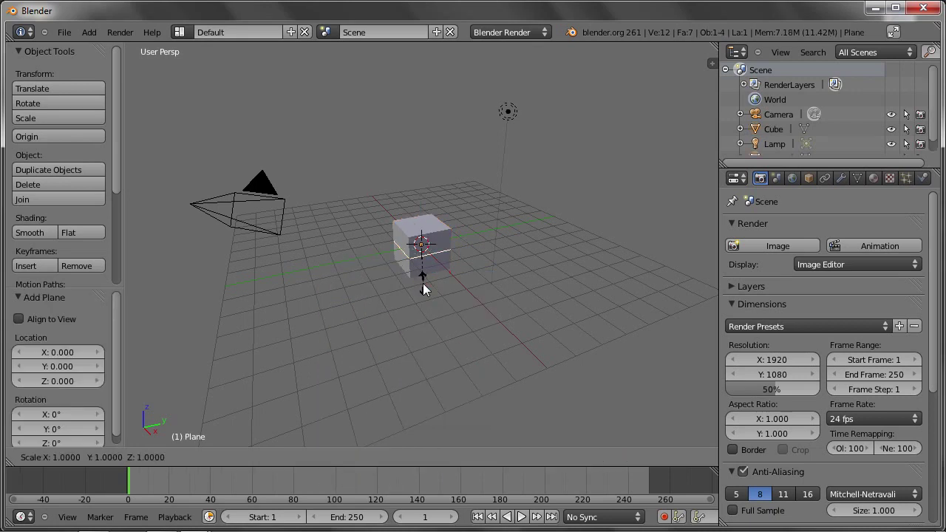
pyautogui.press('2')
pyautogui.press('0')
pyautogui.press('Return')
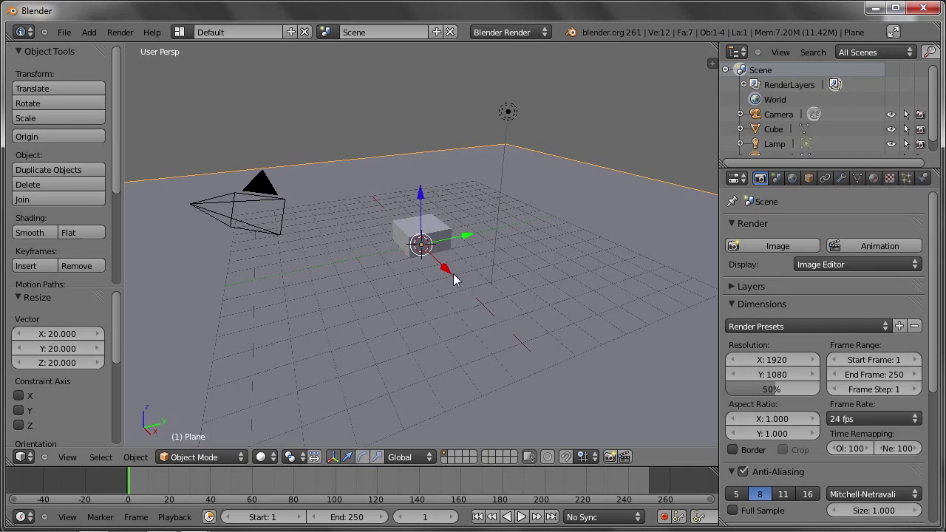
pyautogui.click(922, 178)
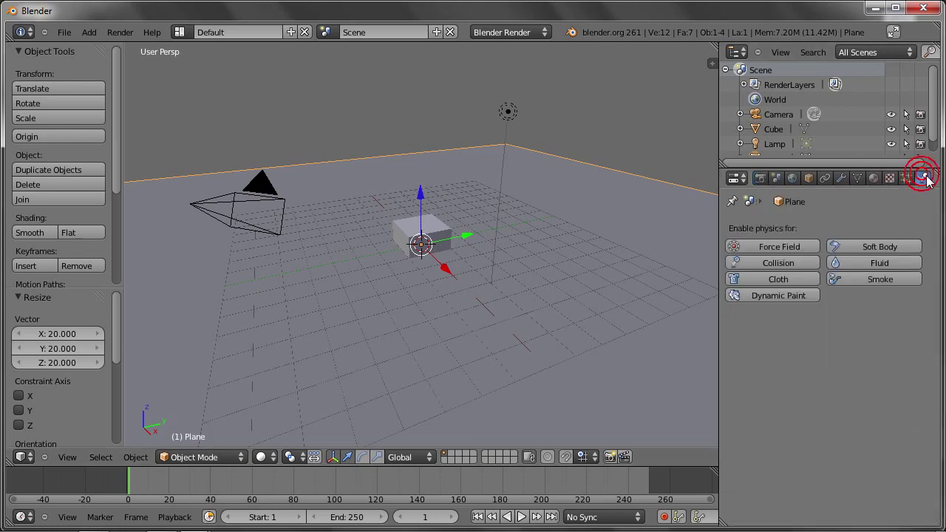
pyautogui.click(787, 263)
# Step: Raise the cube high above the plane, add Soft Body physics with Goal off, and play the fall
pyautogui.rightClick(396, 235)
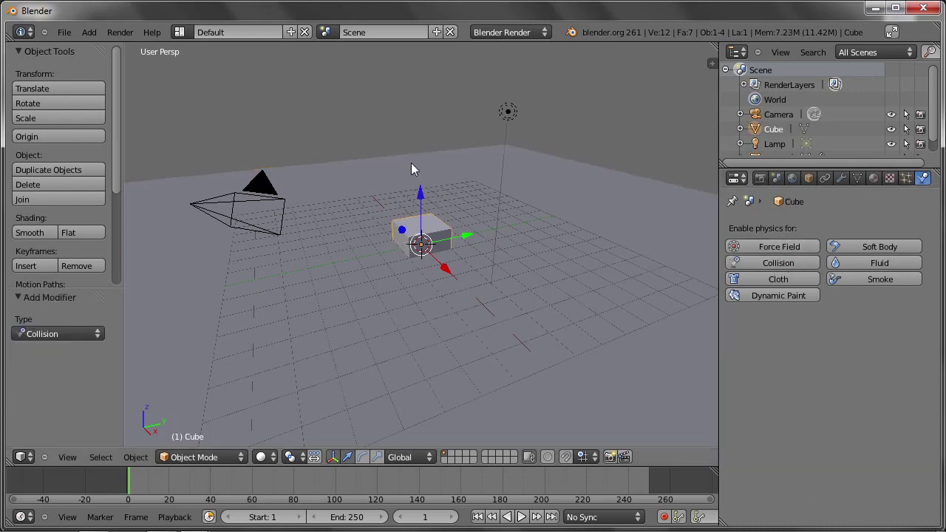
pyautogui.moveTo(419, 196); pyautogui.dragTo(417, 68)
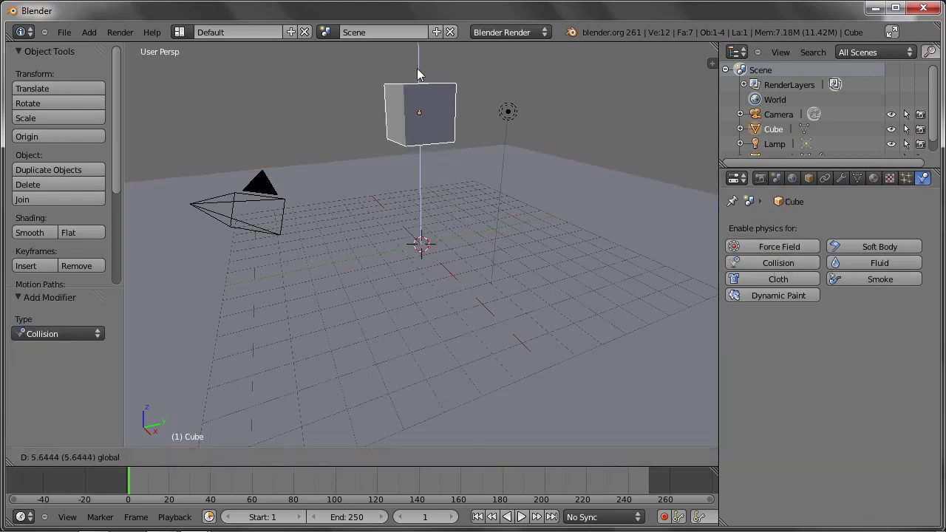
pyautogui.click(865, 247)
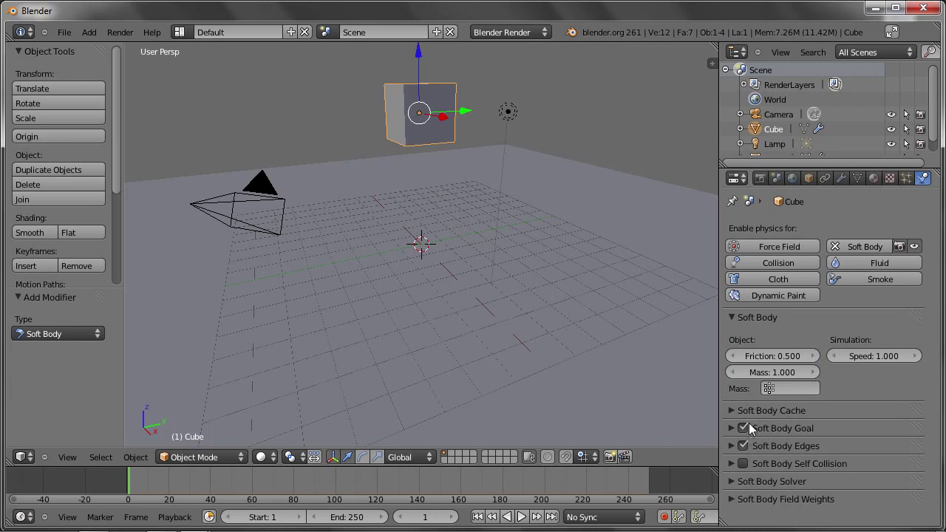
pyautogui.click(743, 428)
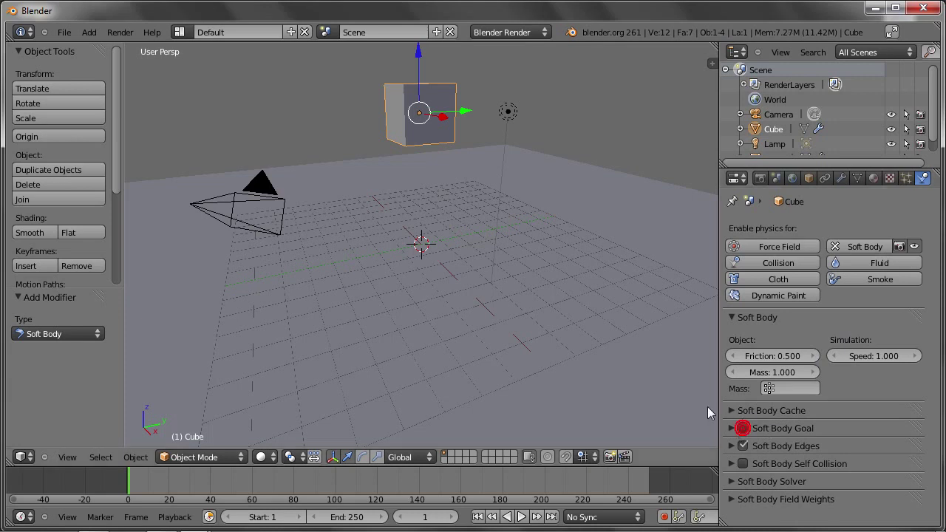
pyautogui.hotkey('alt', 'a')
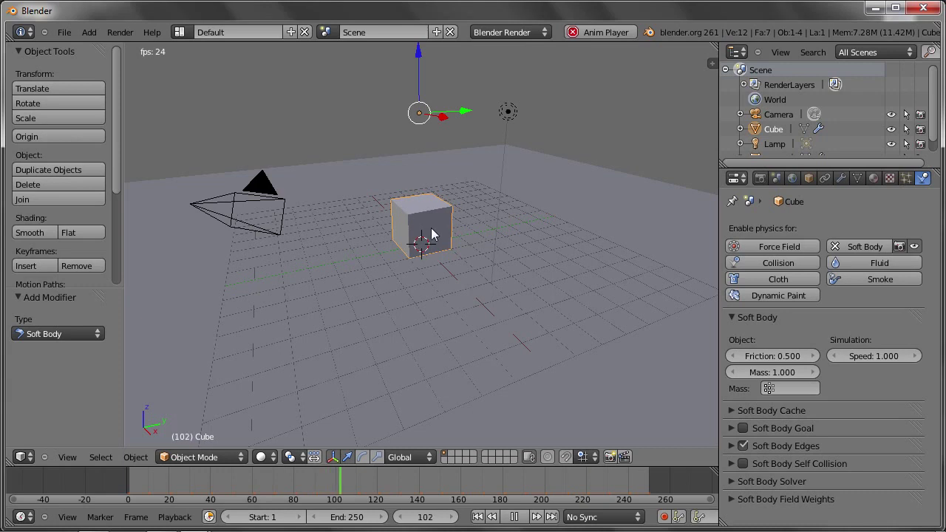
# Step: Enable Stiff Quads in the cube's soft body edge settings
pyautogui.press('Escape')
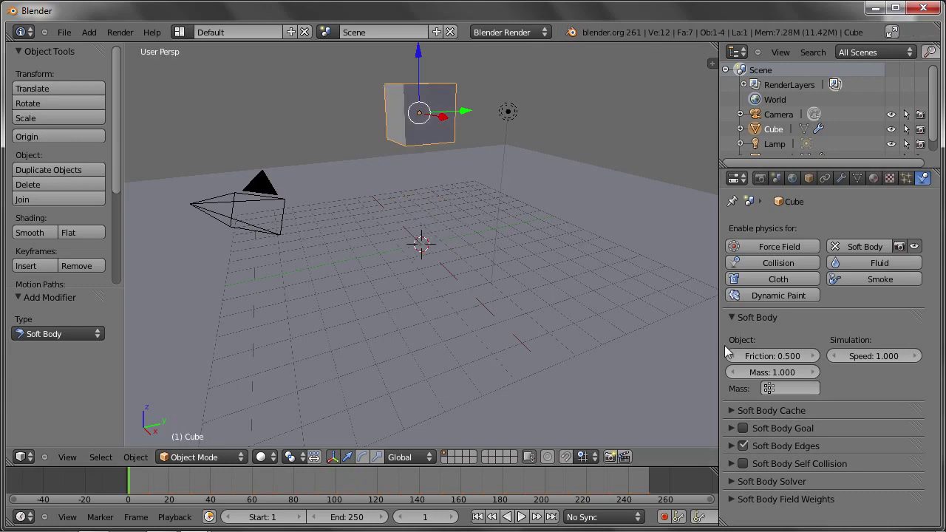
pyautogui.click(731, 447)
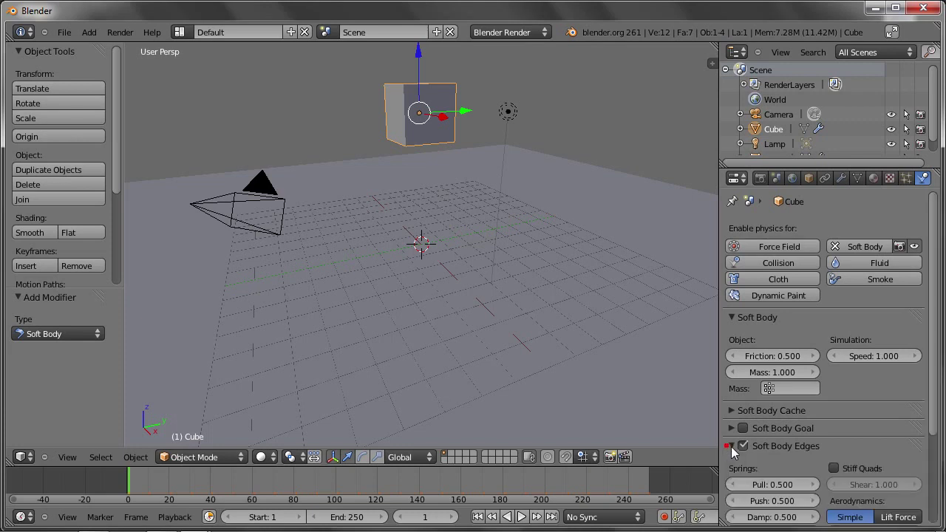
pyautogui.scroll(-5, 791, 481)
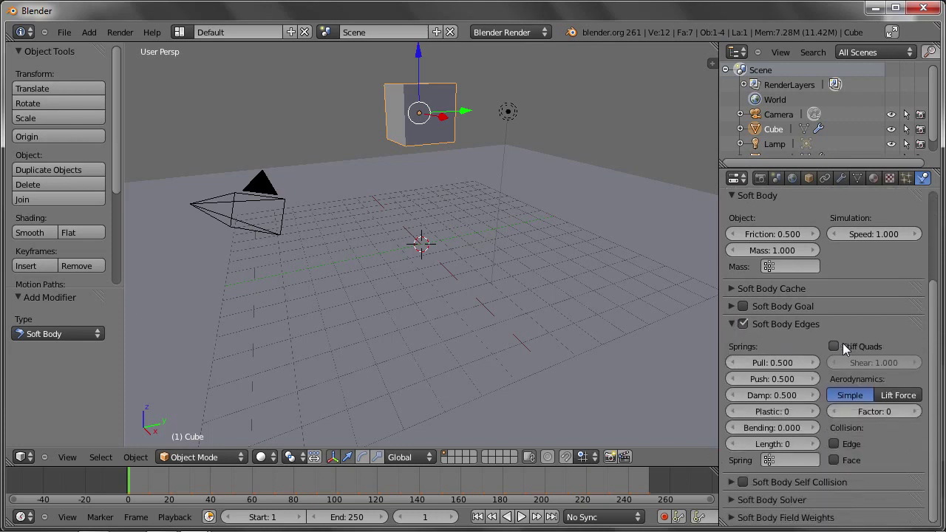
pyautogui.click(834, 348)
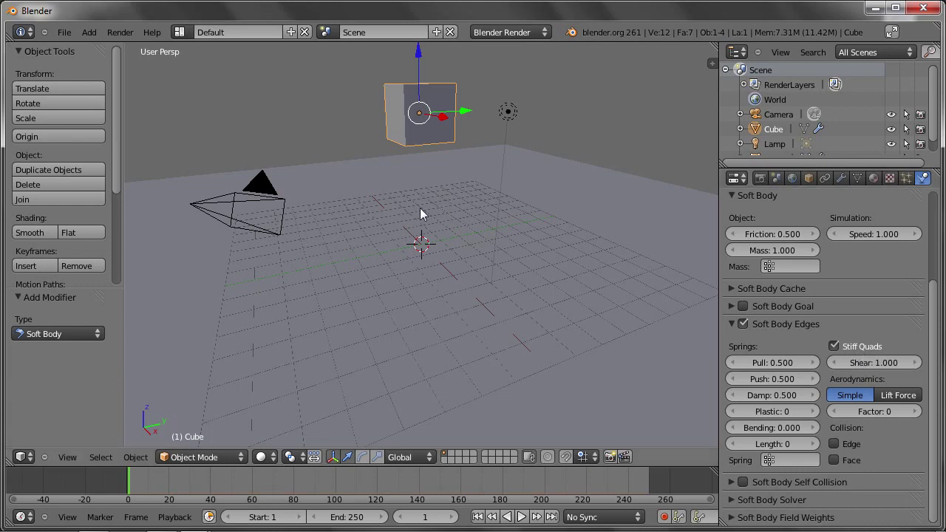
# Step: Tilt the cube about -37.7° and replay the simulation
pyautogui.press('r')
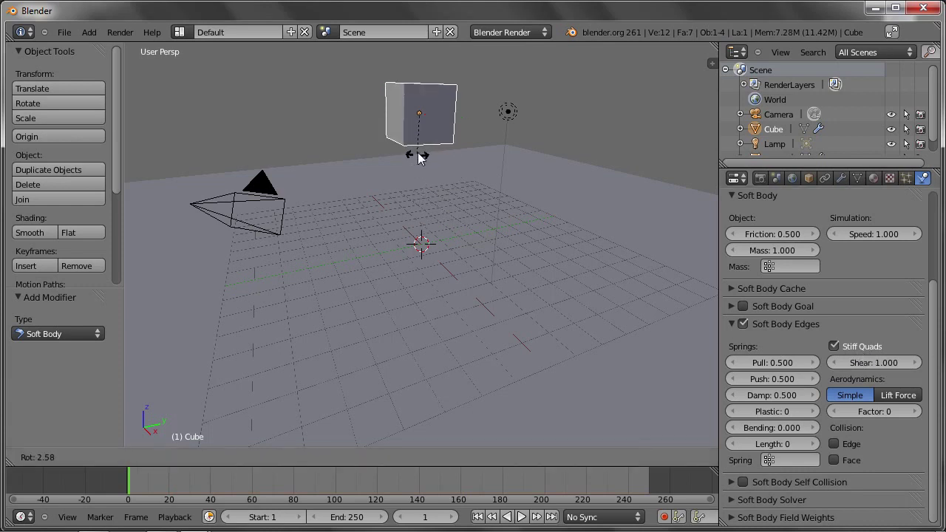
pyautogui.click(428, 162)
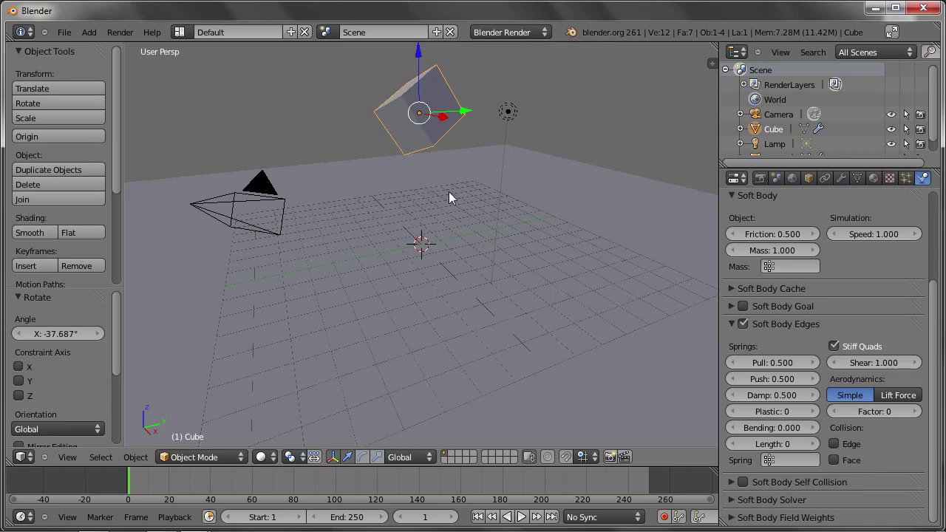
pyautogui.hotkey('alt', 'a')
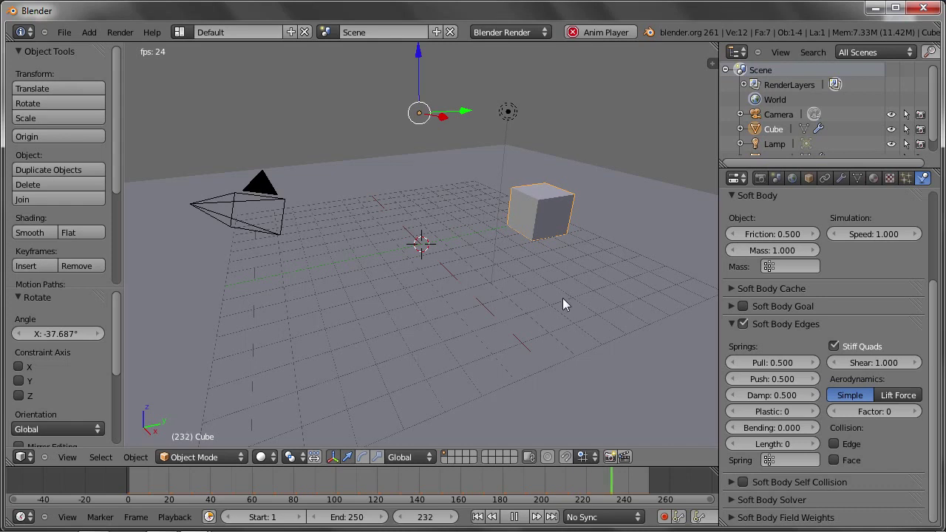
# Step: Raise the ground plane slightly along Z and reselect the cube
pyautogui.rightClick(526, 343)
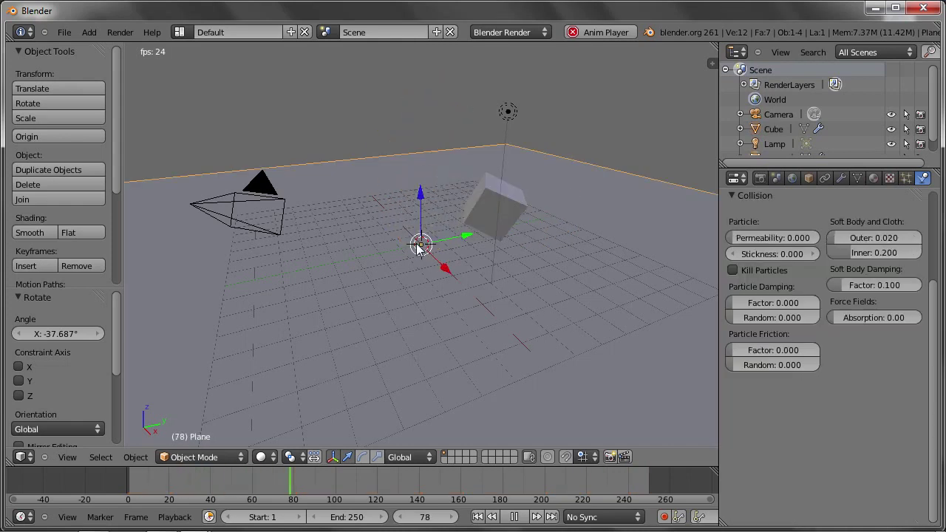
pyautogui.moveTo(420, 191); pyautogui.dragTo(420, 162)
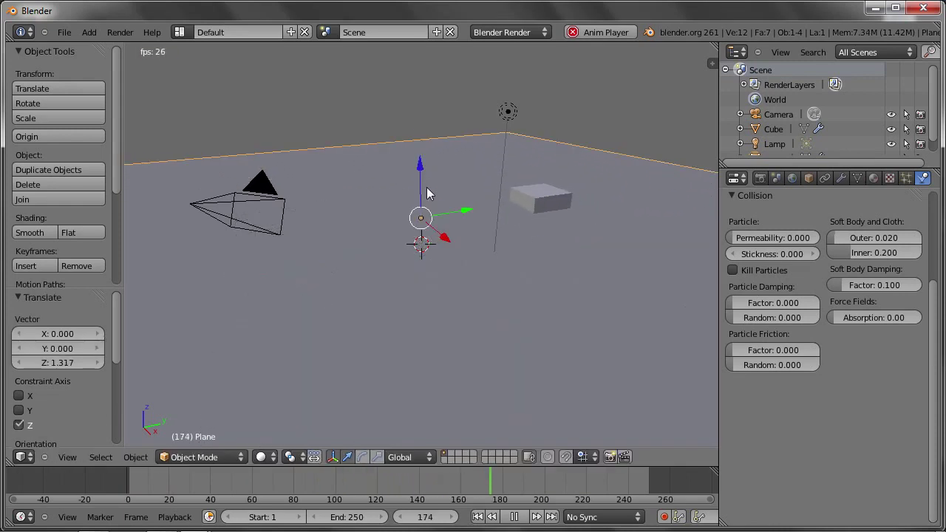
pyautogui.rightClick(531, 226)
pyautogui.press('Escape')
# Step: Duplicate the cube four times up to Cube.004, placing copies above, and play them falling
pyautogui.moveTo(366, 266)
pyautogui.mouseDown(button='middle')
pyautogui.moveTo(377, 201)
pyautogui.moveTo(390, 245)
pyautogui.mouseUp(button='middle')
pyautogui.hotkey('shift', 'd')
pyautogui.click(348, 194)
pyautogui.hotkey('shift', 'd')
pyautogui.click(486, 168)
pyautogui.hotkey('shift', 'd')
pyautogui.click(543, 215)
pyautogui.moveTo(510, 261); pyautogui.dragTo(543, 254, button='middle')
pyautogui.hotkey('shift', 'd')
pyautogui.click(465, 157)
pyautogui.moveTo(479, 219)
pyautogui.mouseDown(button='middle')
pyautogui.moveTo(469, 201)
pyautogui.moveTo(455, 249)
pyautogui.mouseUp(button='middle')
pyautogui.hotkey('alt', 'a')
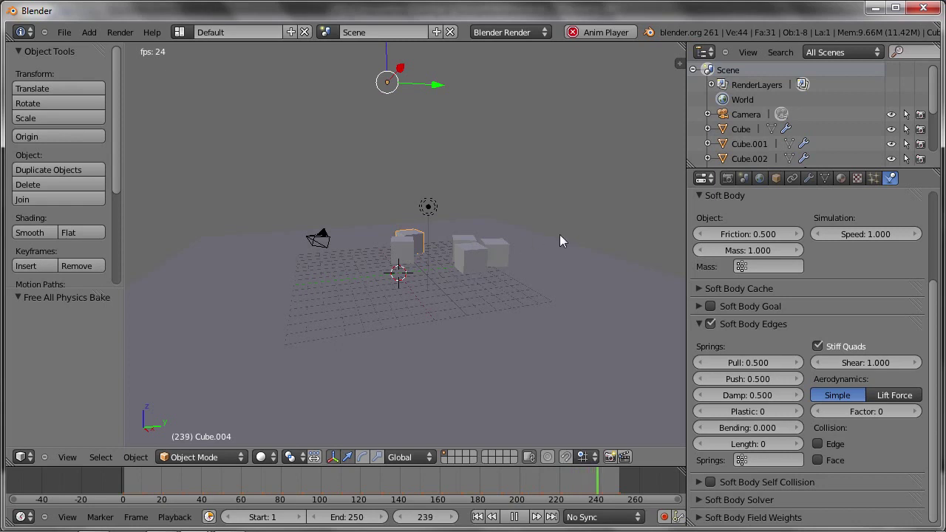
# Step: Expand the Soft Body Cache panel showing frames 1–250 with cache step 10
pyautogui.click(698, 289)
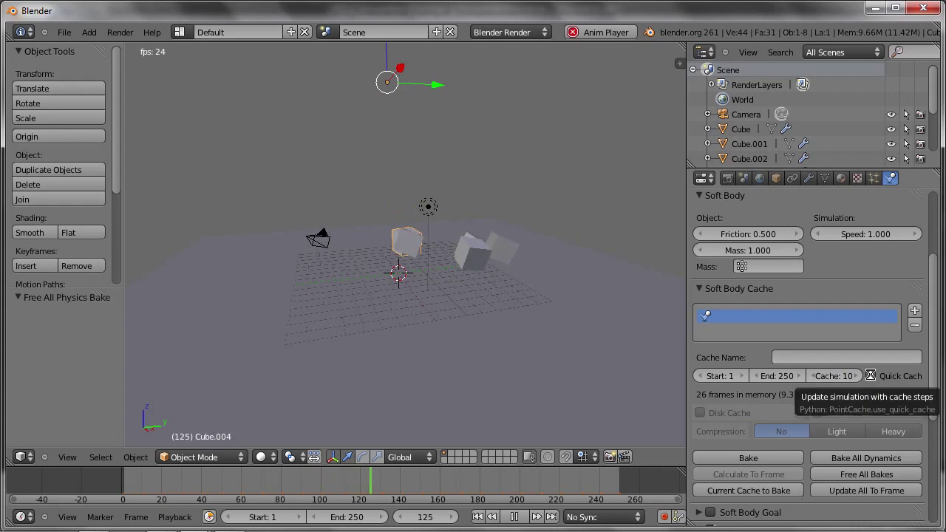
# Step: Enable Quick Cache with cache step 1 so all 250 frames are held, then stop playback
pyautogui.click(870, 376)
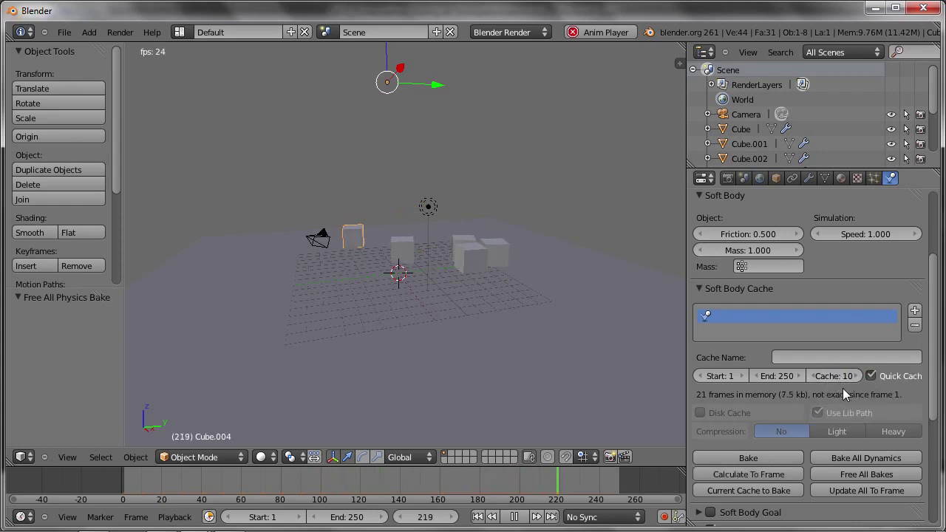
pyautogui.click(841, 377)
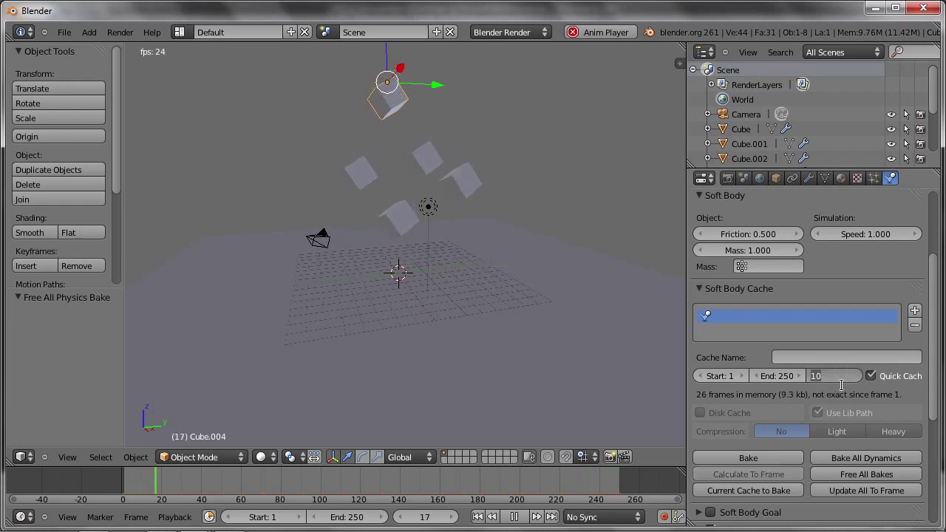
pyautogui.write('1')
pyautogui.press('Return')
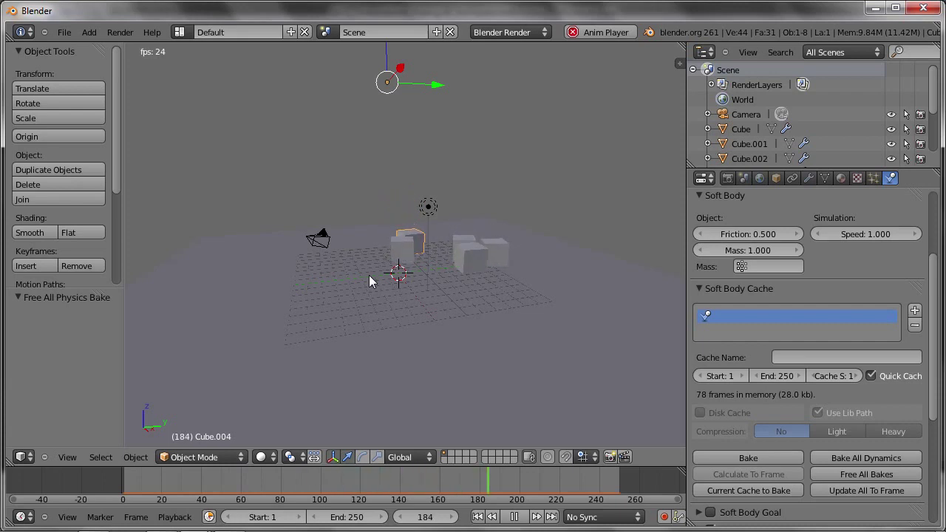
pyautogui.press('Escape')
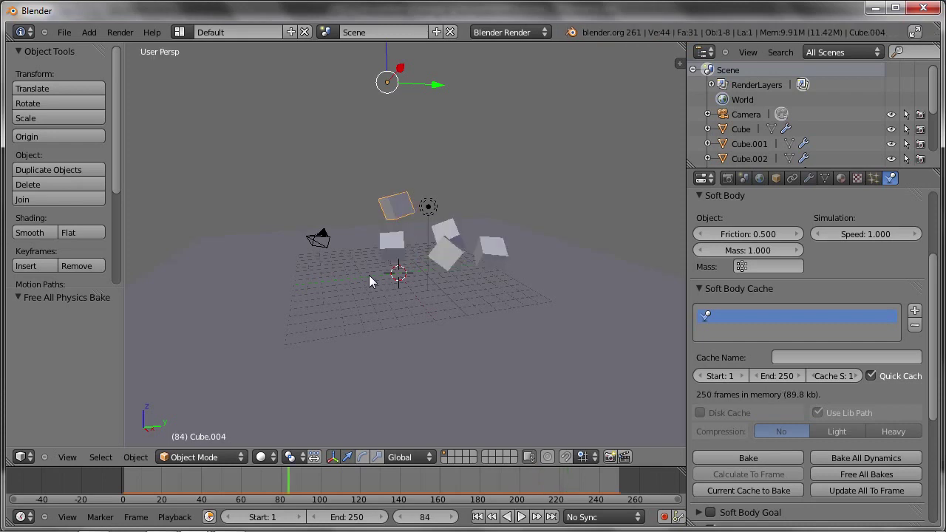
# Step: Save the scene as SOFTBODY.blend
pyautogui.hotkey('ctrl', 's')
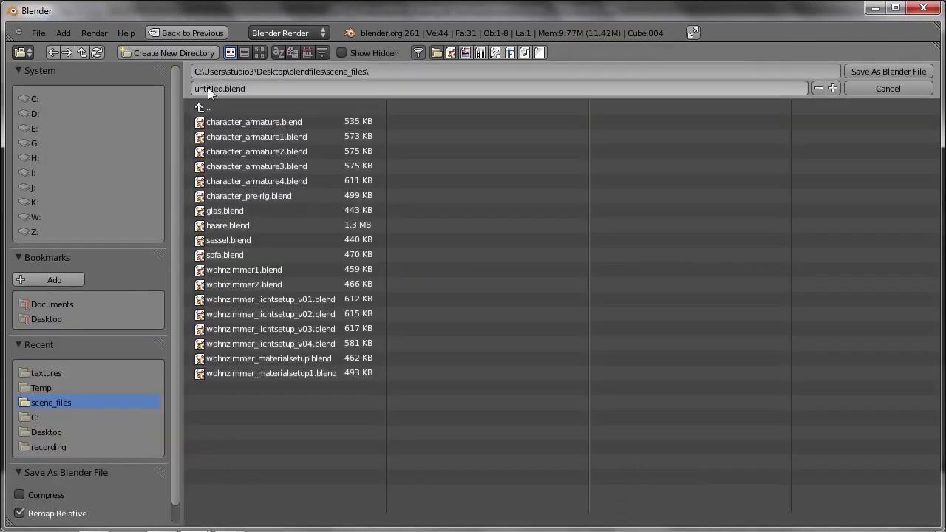
pyautogui.click(232, 83)
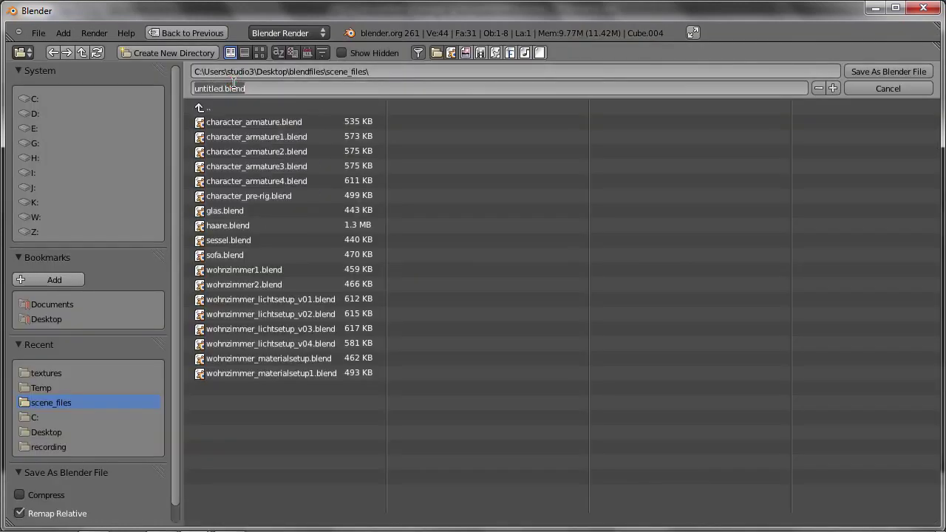
pyautogui.write('sY')
pyautogui.press('Return')
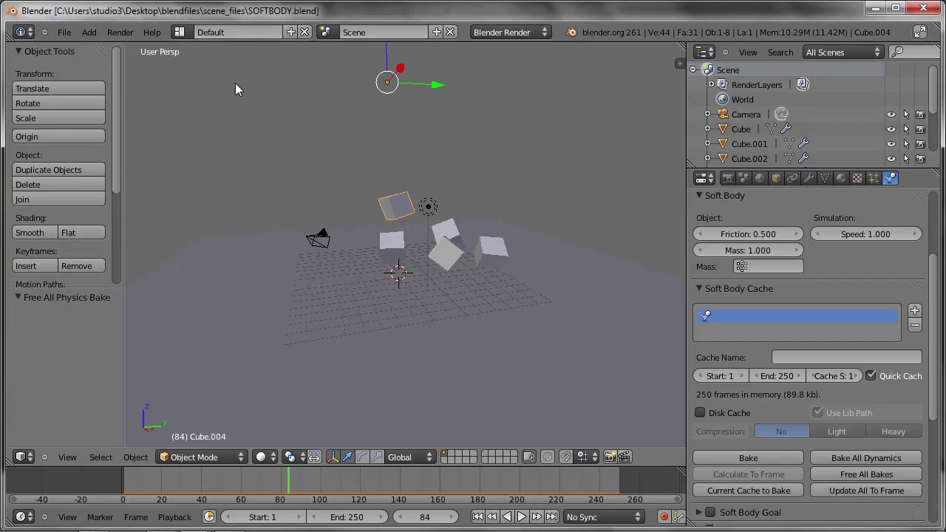
# Step: Switch from Quick Cache to Disk Cache, bake the 250-frame soft body simulation, and replay it
pyautogui.click(871, 377)
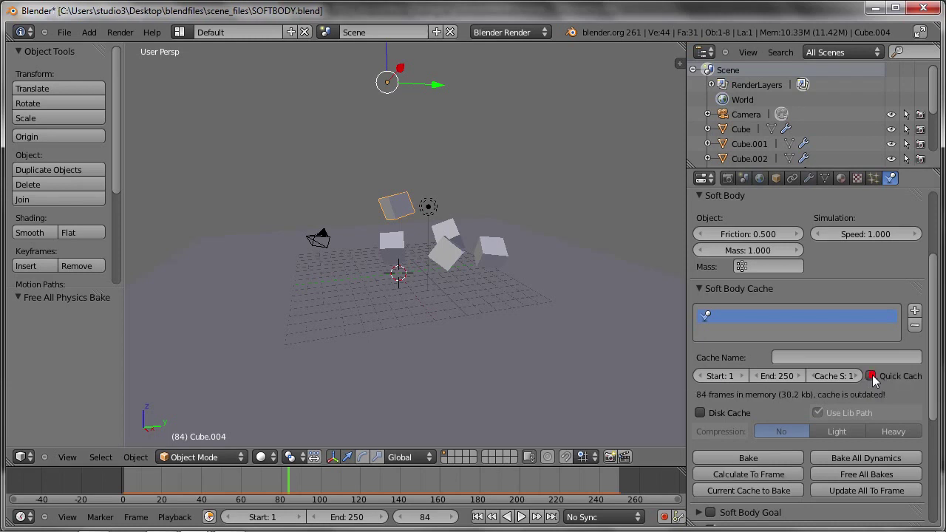
pyautogui.click(700, 413)
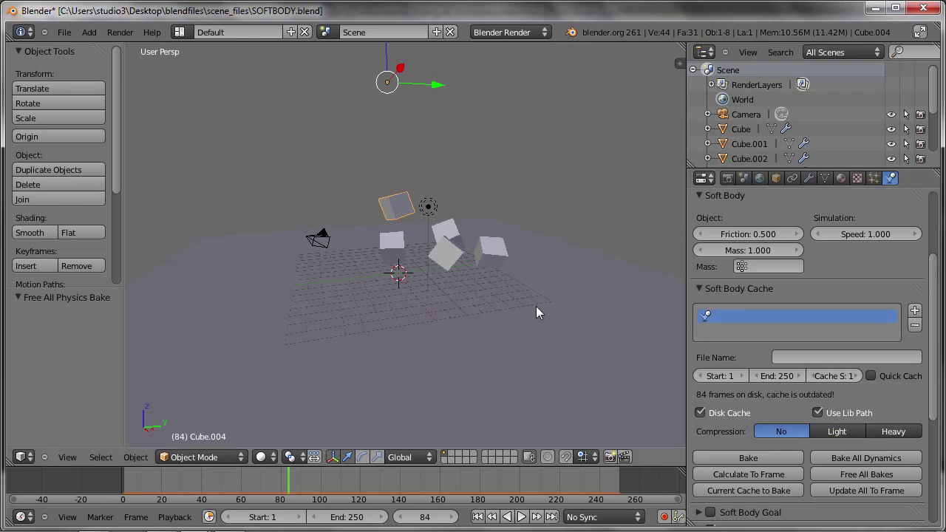
pyautogui.click(749, 459)
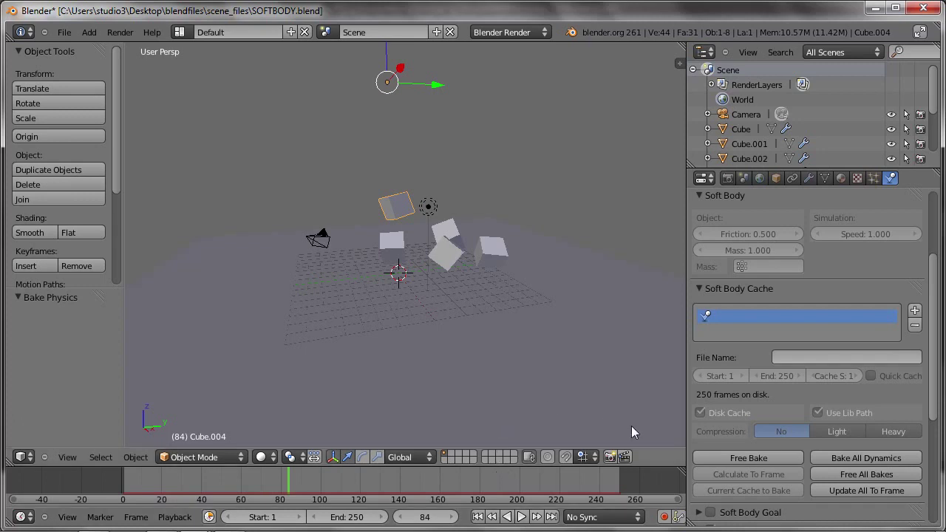
pyautogui.hotkey('alt', 'a')
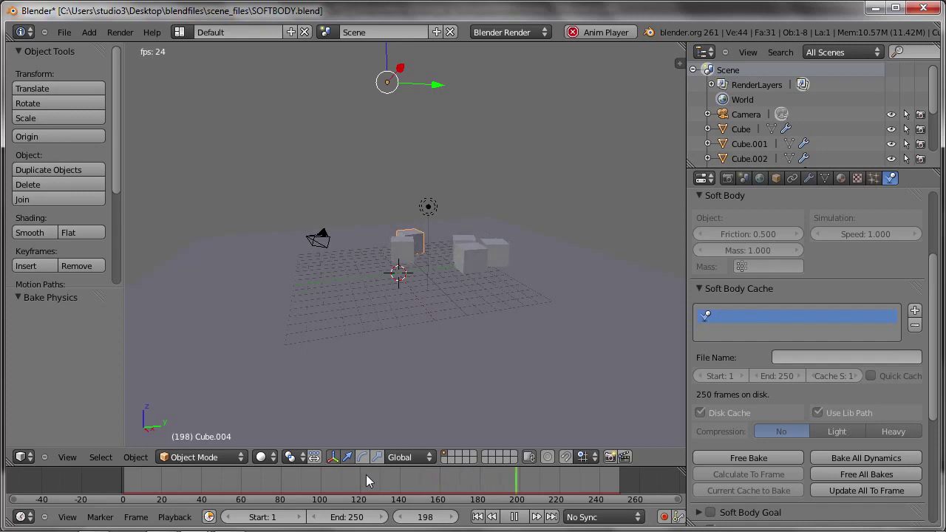
pyautogui.press('Escape')
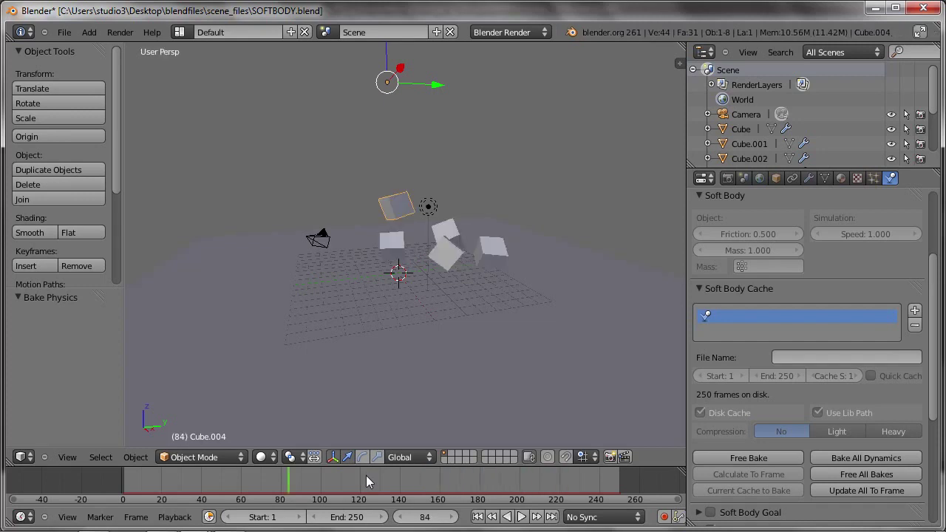
pyautogui.hotkey('alt', 'Tab')
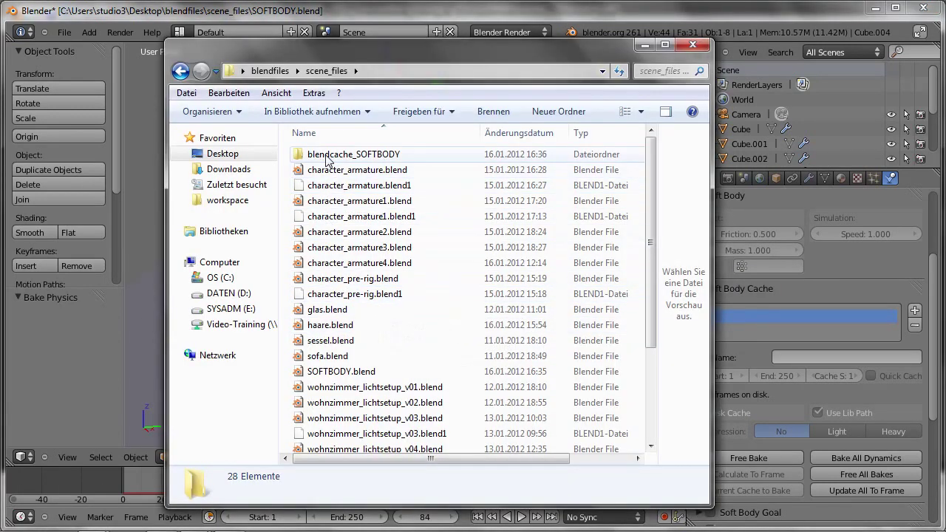
pyautogui.moveTo(353, 154)
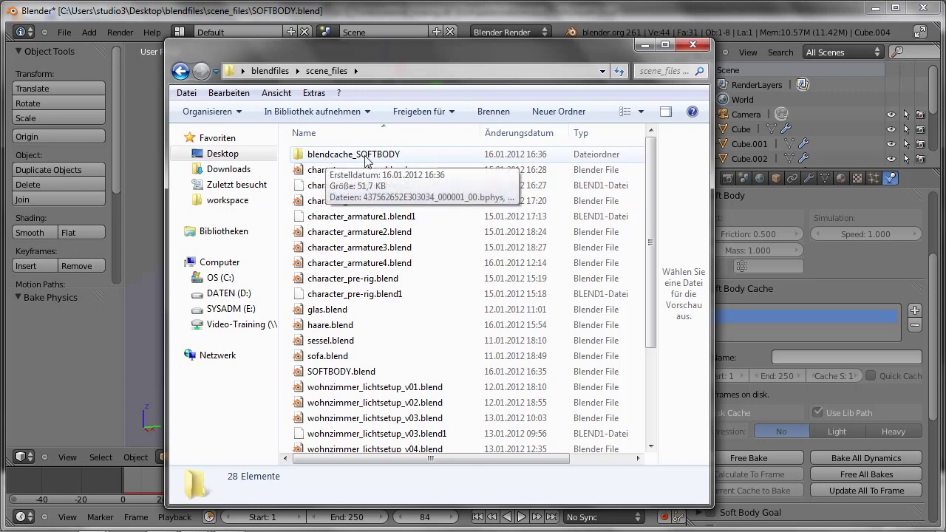
# Step: Open blendcache_SOFTBODY, scroll through its 250 .bphys cache files, and close Explorer
pyautogui.doubleClick(366, 160)
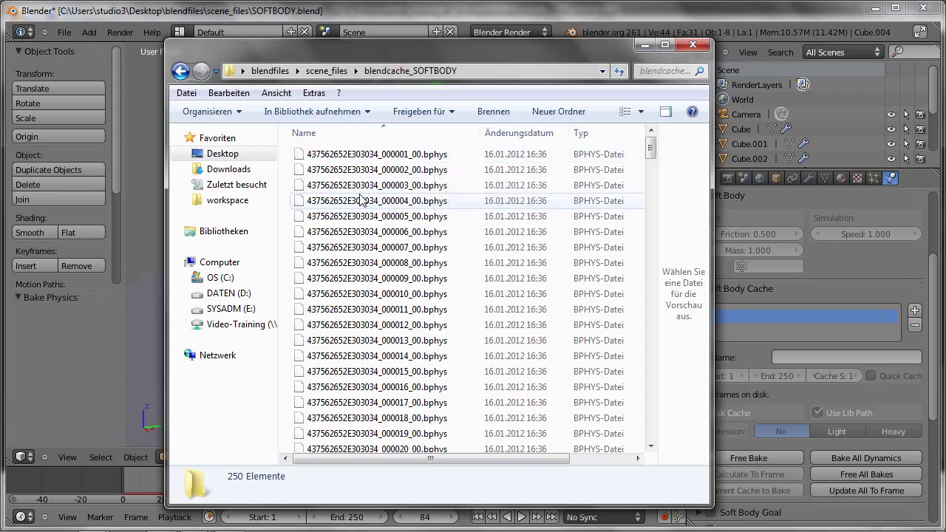
pyautogui.scroll(-8, 360, 214)
pyautogui.scroll(-4, 361, 220)
pyautogui.scroll(-4, 361, 220)
pyautogui.scroll(-4, 361, 221)
pyautogui.scroll(-5, 362, 222)
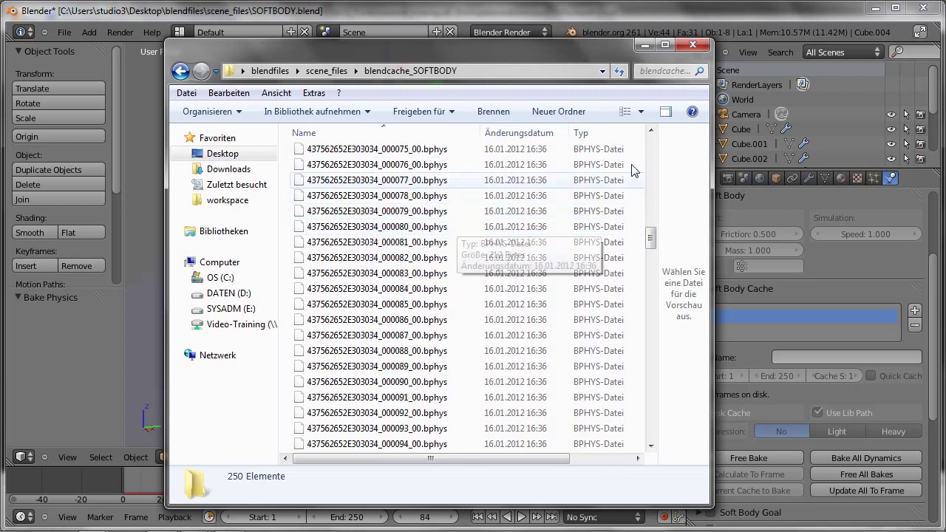
pyautogui.click(693, 44)
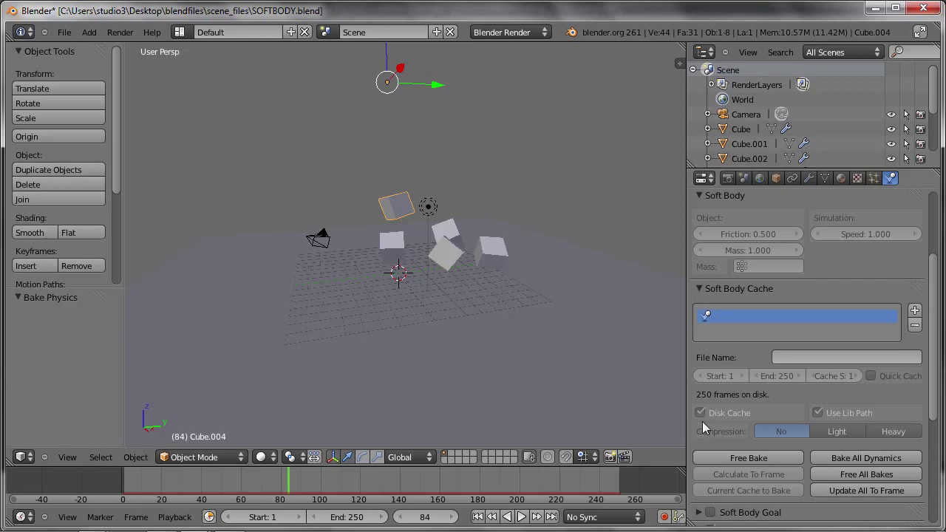
# Step: Free the soft body bake from the Soft Body Cache panel
pyautogui.click(762, 456)
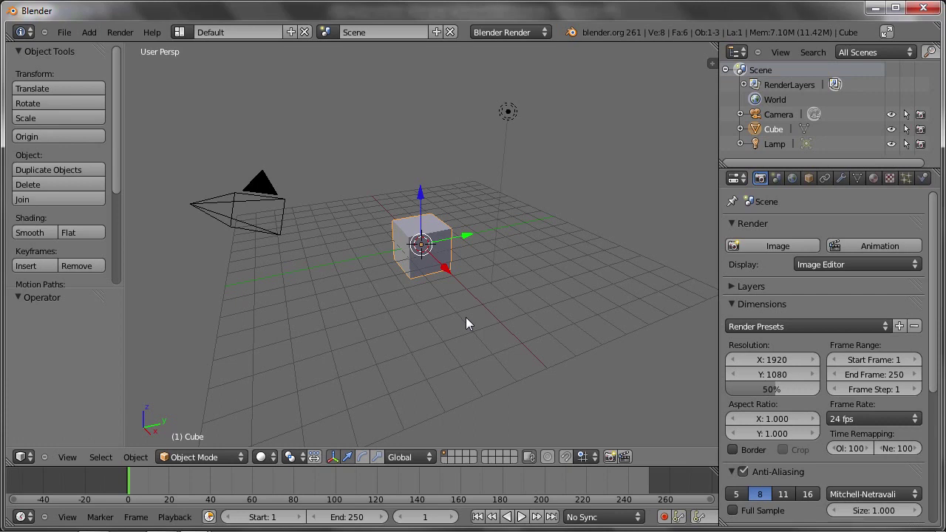
# Step: Add a plane, raise it above the cube, and scale it to 3.272
pyautogui.hotkey('shift', 'a')
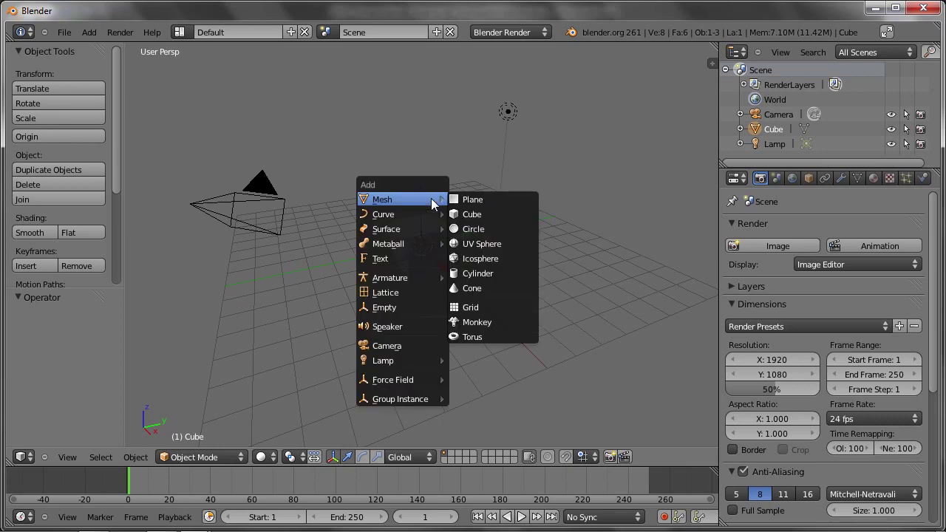
pyautogui.click(485, 199)
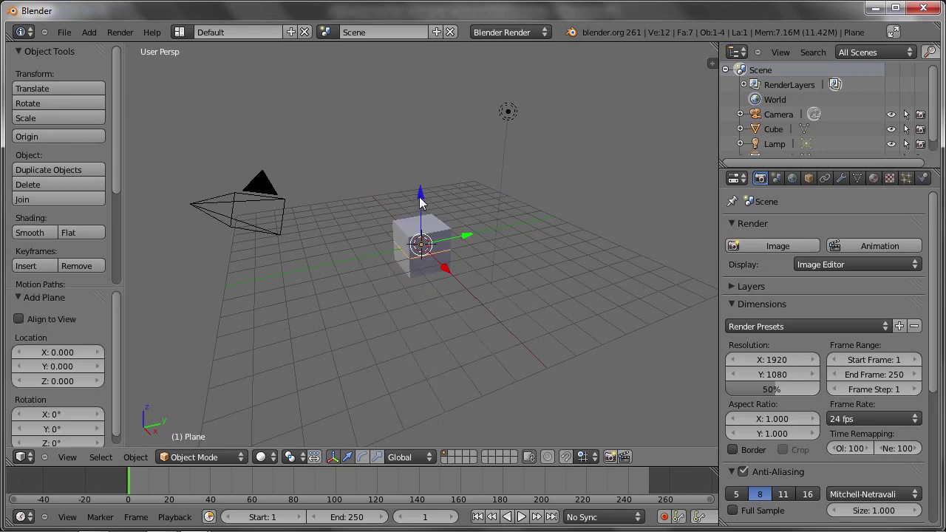
pyautogui.moveTo(420, 200); pyautogui.dragTo(417, 158)
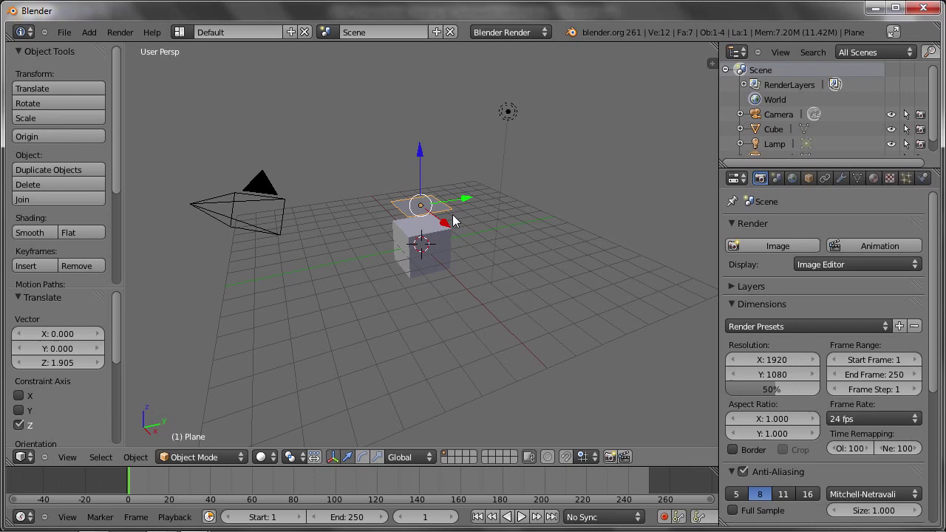
pyautogui.press('s')
pyautogui.click(506, 278)
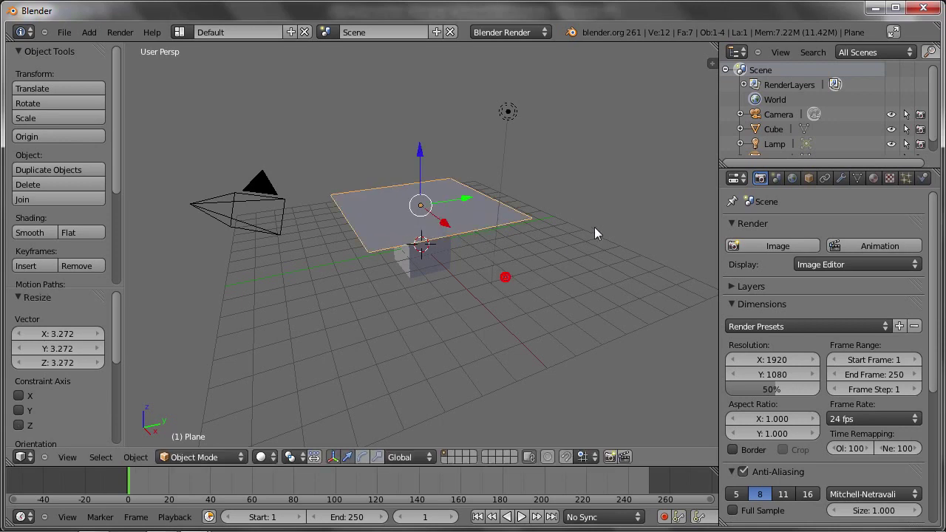
# Step: Give the plane Cloth physics and play the simulation to watch it fall
pyautogui.click(923, 180)
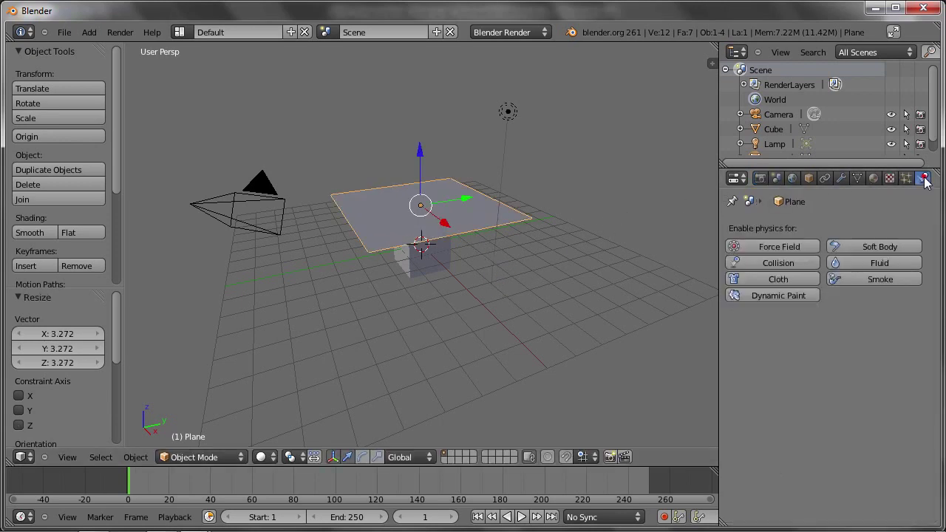
pyautogui.click(778, 281)
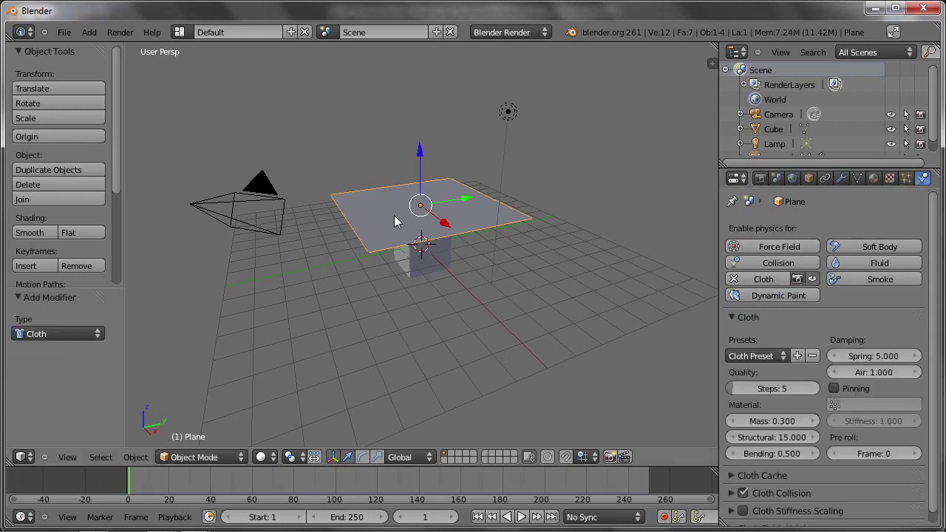
pyautogui.hotkey('alt', 'a')
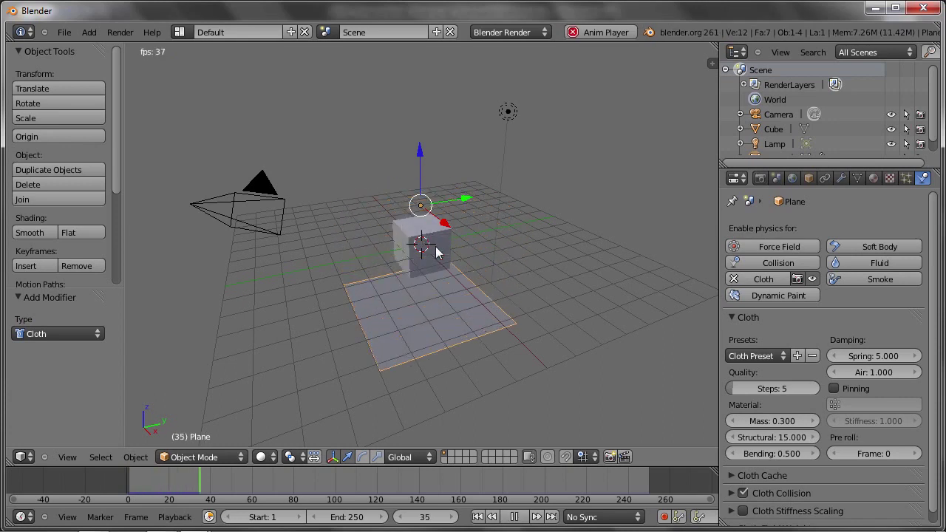
pyautogui.press('Escape')
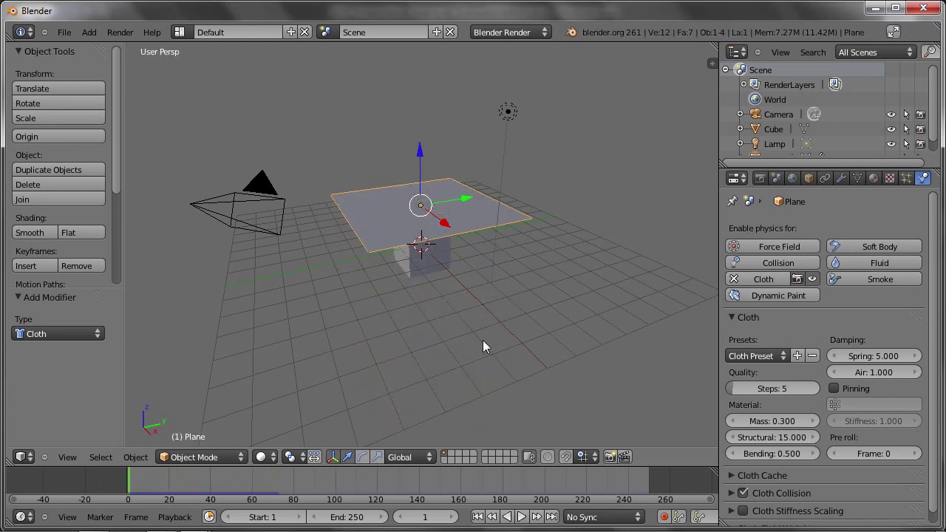
# Step: Add Collision physics to the cube (outer 0.020, inner 0.200) and watch the cloth drape over it
pyautogui.rightClick(420, 266)
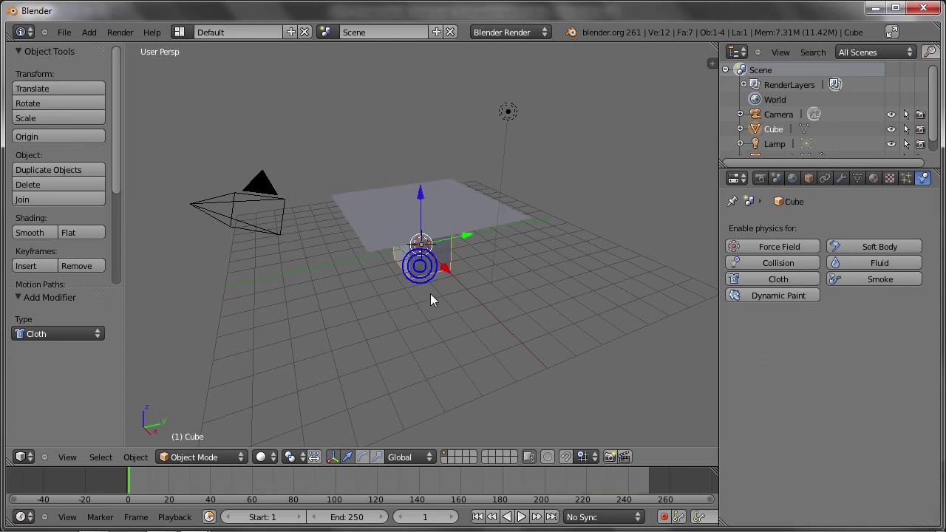
pyautogui.click(785, 263)
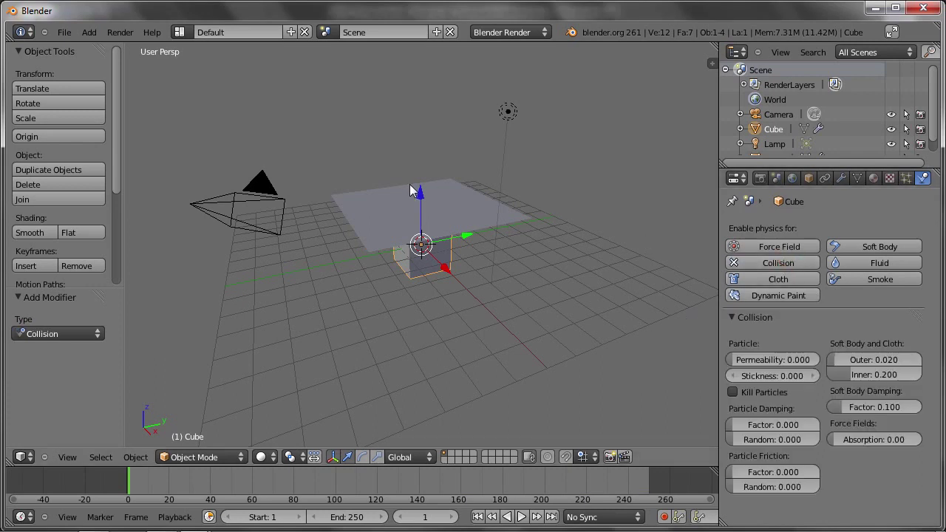
pyautogui.hotkey('alt', 'a')
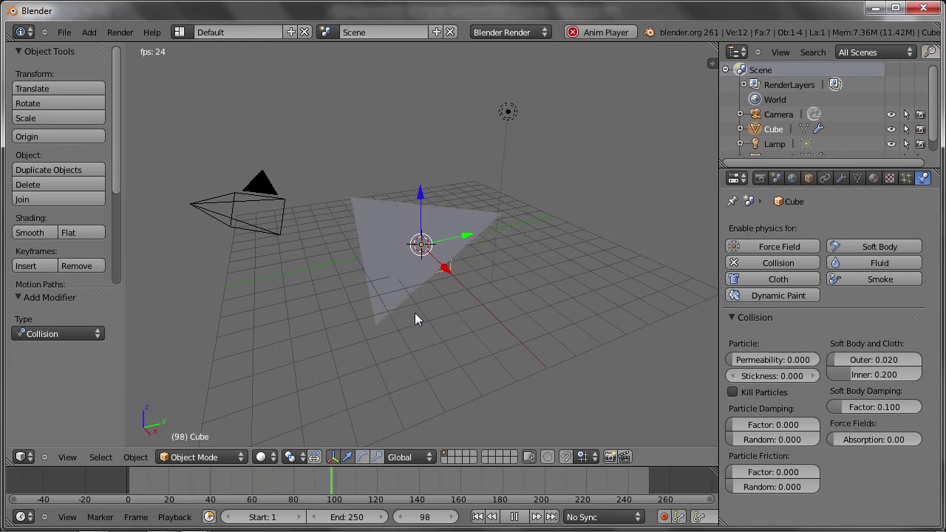
pyautogui.moveTo(420, 316)
pyautogui.mouseDown(button='middle')
pyautogui.moveTo(416, 289)
pyautogui.moveTo(373, 264)
pyautogui.moveTo(350, 309)
pyautogui.moveTo(465, 340)
pyautogui.mouseUp(button='middle')
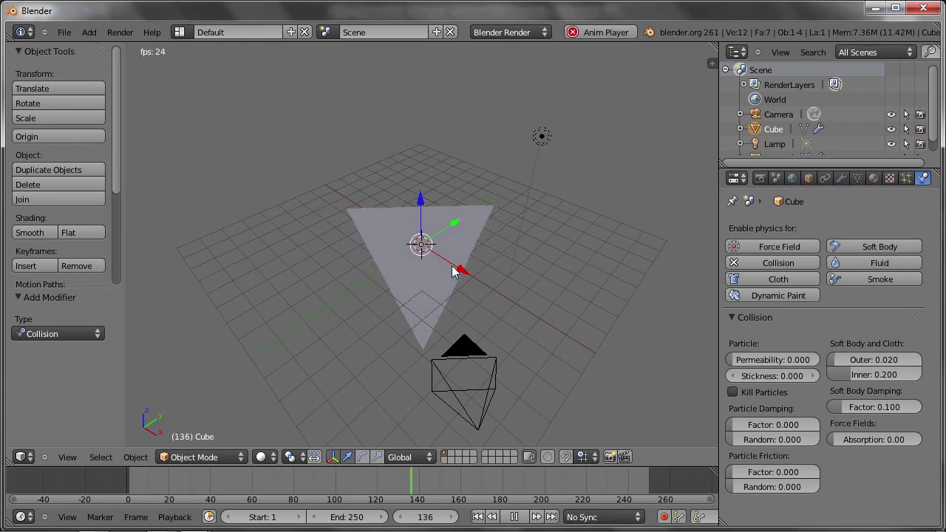
pyautogui.press('Escape')
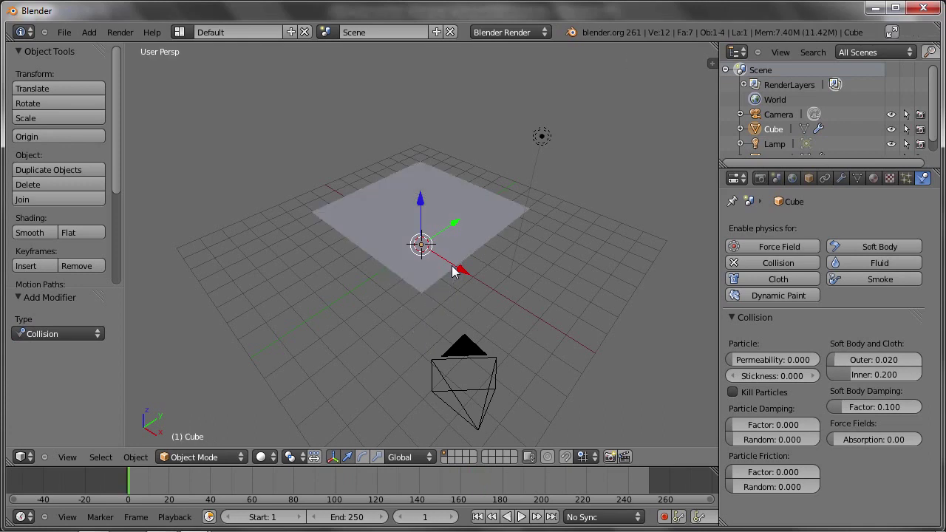
# Step: Select the cloth plane and enter Edit Mode, orbiting to see it above the cube
pyautogui.rightClick(436, 275)
pyautogui.press('Tab')
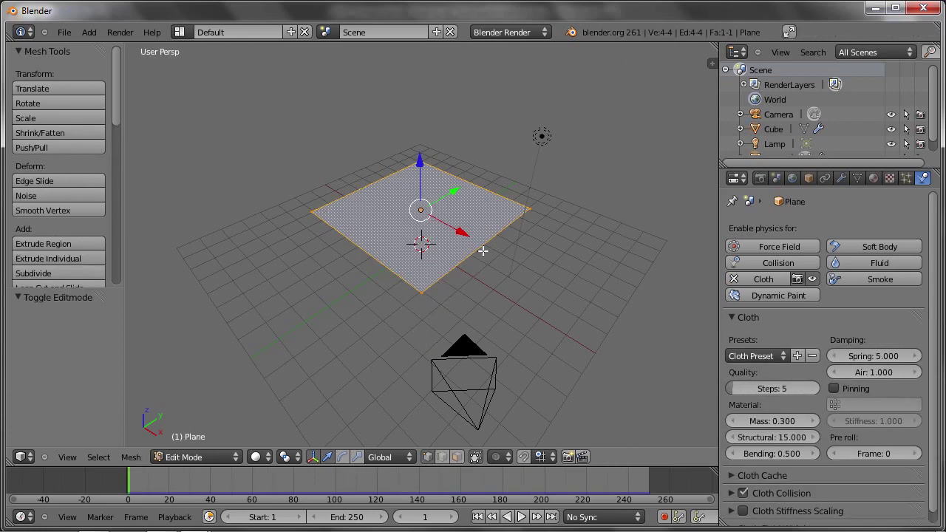
pyautogui.moveTo(439, 271); pyautogui.dragTo(423, 219, button='middle')
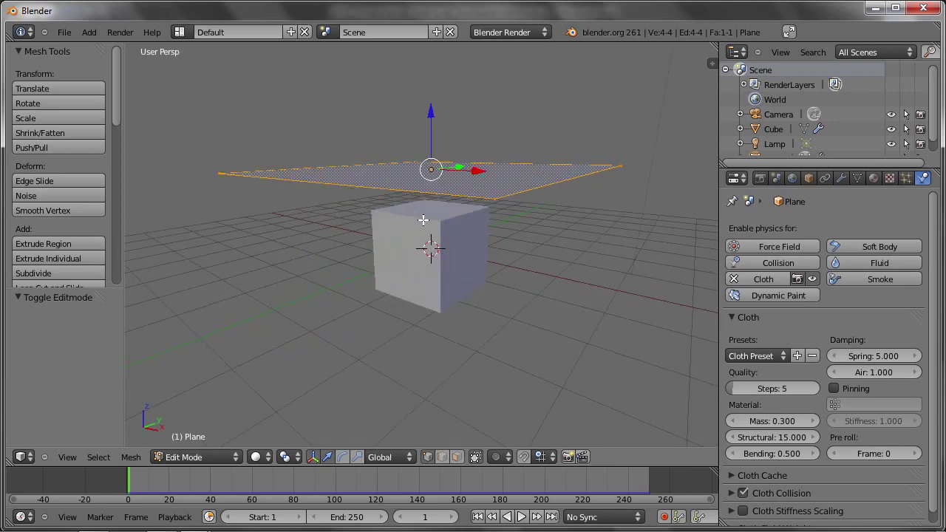
pyautogui.moveTo(430, 147); pyautogui.dragTo(495, 225, button='middle')
pyautogui.moveTo(417, 214)
pyautogui.mouseDown(button='middle')
pyautogui.moveTo(295, 178)
pyautogui.moveTo(360, 182)
pyautogui.mouseUp(button='middle')
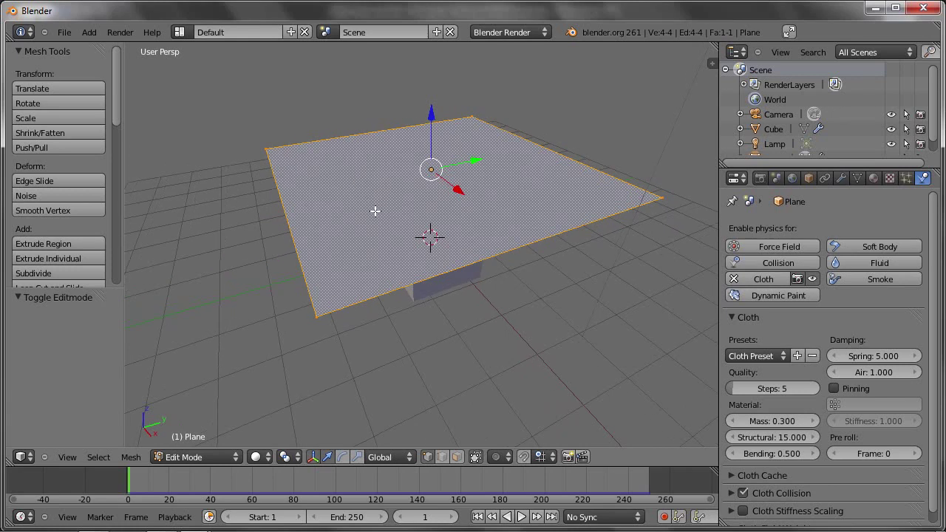
# Step: Subdivide the plane with 10 cuts, then subdivide it twice more into a dense grid
pyautogui.press('w')
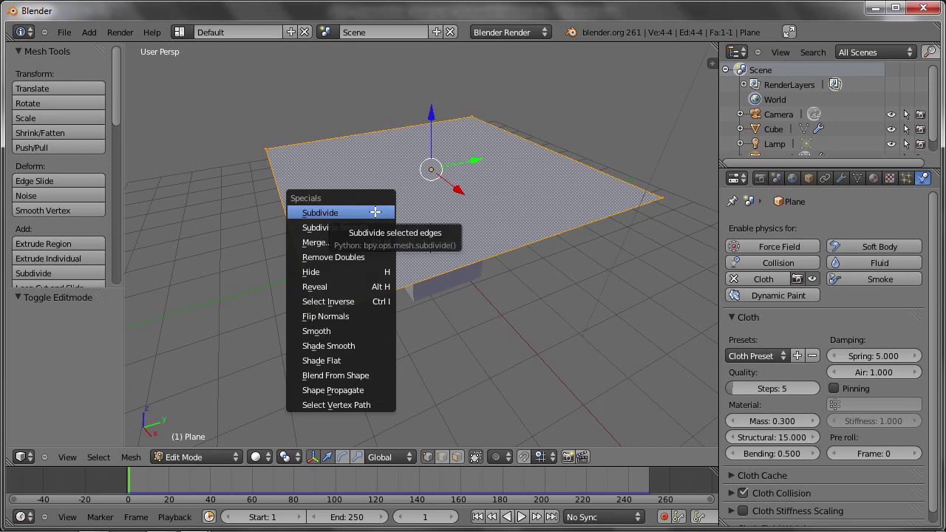
pyautogui.click(375, 212)
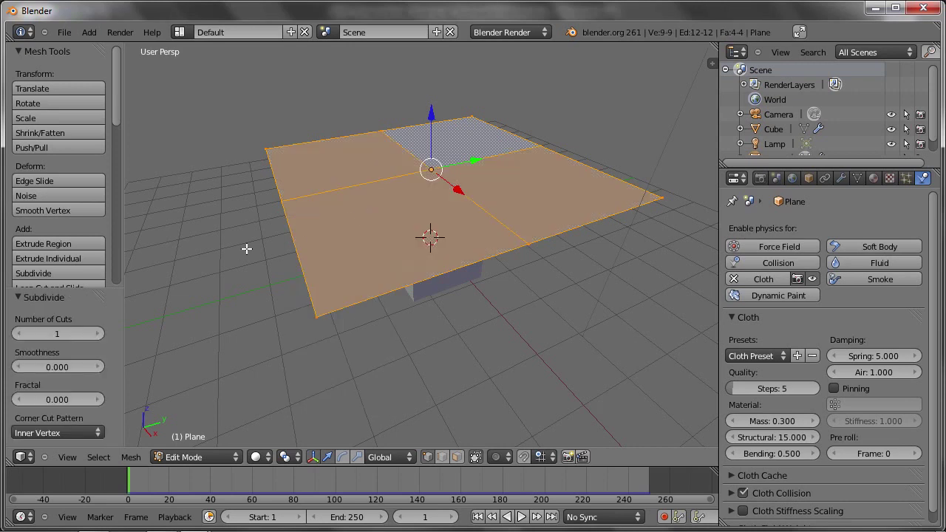
pyautogui.click(74, 333)
pyautogui.write('10')
pyautogui.press('Return')
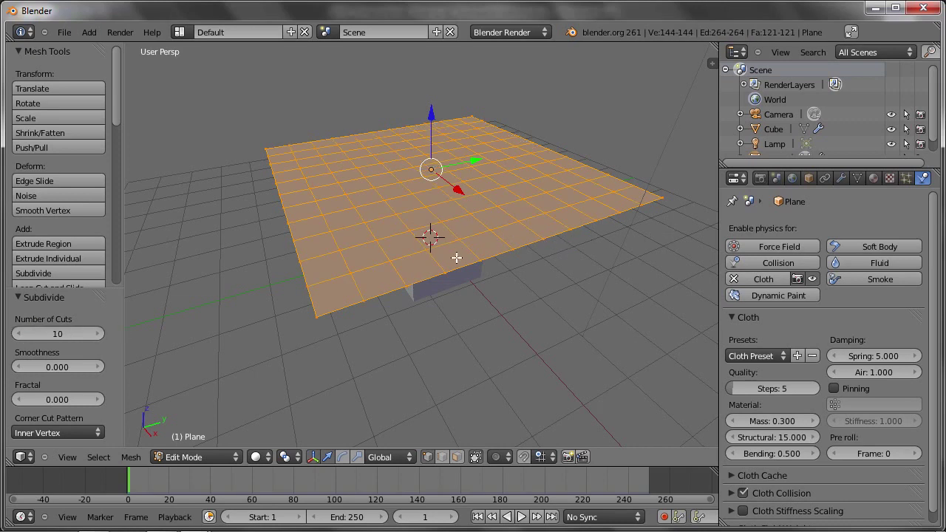
pyautogui.press('w')
pyautogui.click(459, 158)
pyautogui.press('w')
pyautogui.click(460, 157)
pyautogui.moveTo(459, 157)
pyautogui.mouseDown(button='middle')
pyautogui.moveTo(527, 184)
pyautogui.moveTo(424, 167)
pyautogui.mouseUp(button='middle')
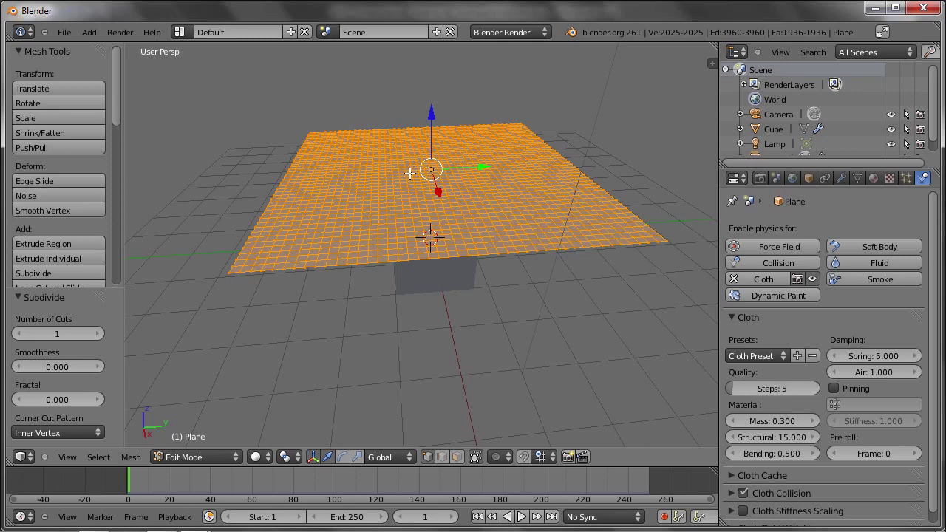
# Step: Return to Object Mode, play the finer cloth drape, and check it at frame 38
pyautogui.press('Tab')
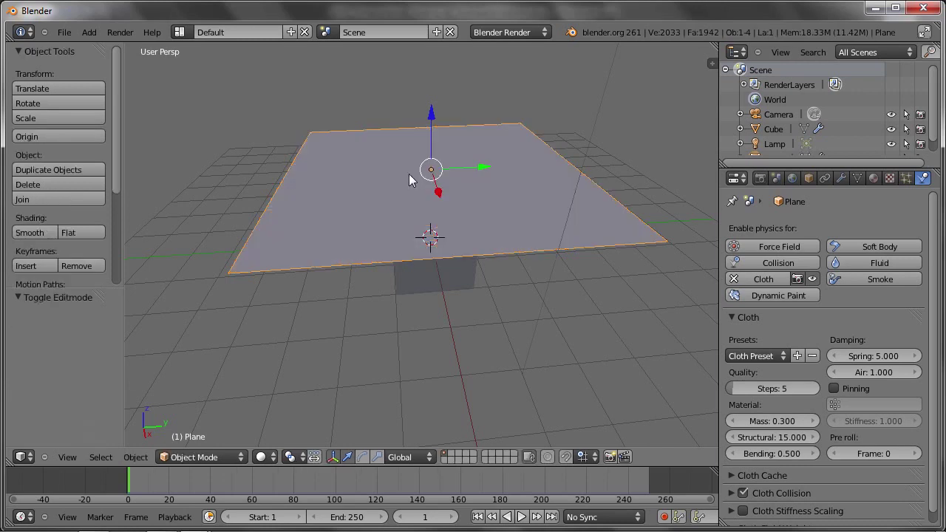
pyautogui.hotkey('alt', 'a')
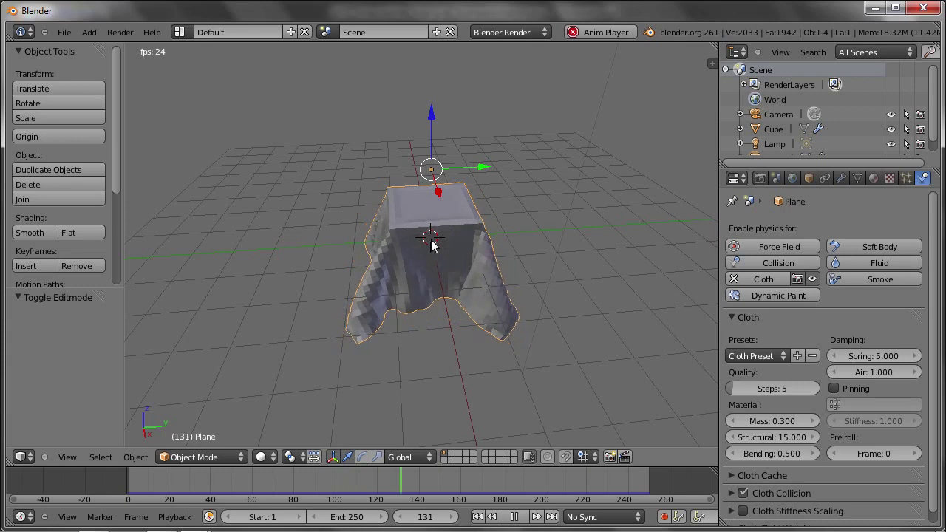
pyautogui.press('Escape')
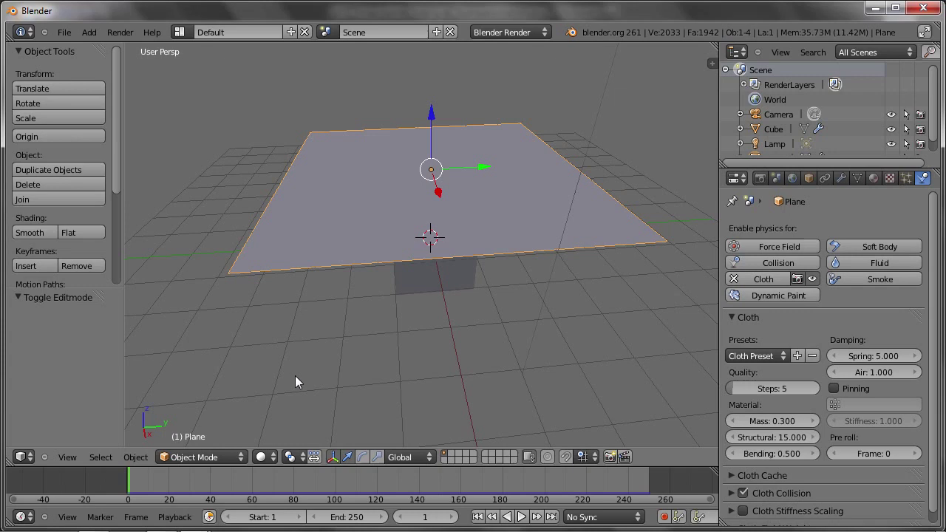
pyautogui.moveTo(173, 481)
pyautogui.mouseDown()
pyautogui.moveTo(270, 500)
pyautogui.moveTo(243, 502)
pyautogui.mouseUp()
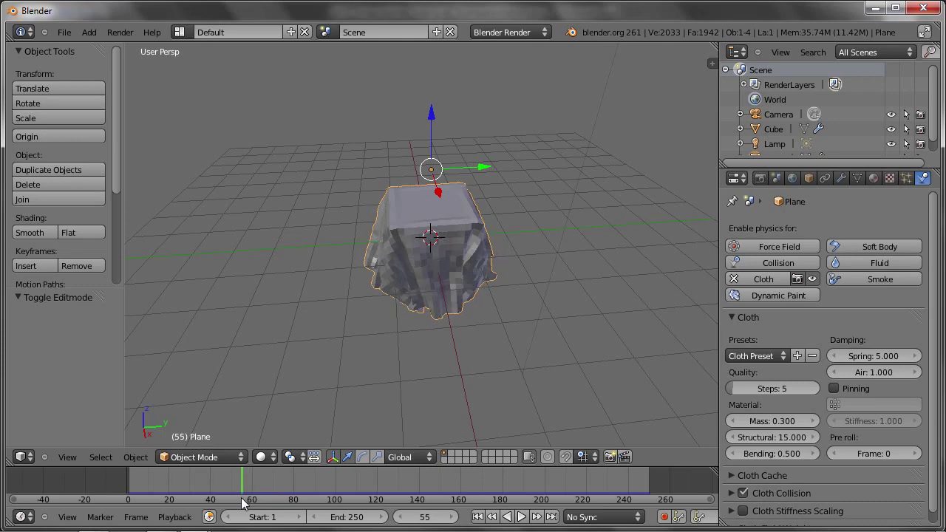
# Step: Give the cloth the Leather preset (mass 0.400, structural 80, bending 150) and rewind to frame 1
pyautogui.moveTo(362, 326); pyautogui.dragTo(384, 314, button='middle')
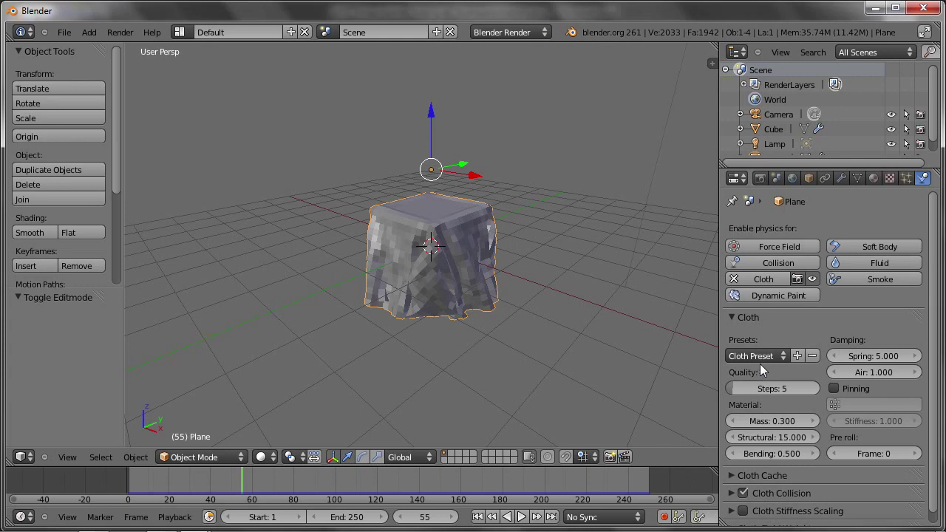
pyautogui.click(763, 357)
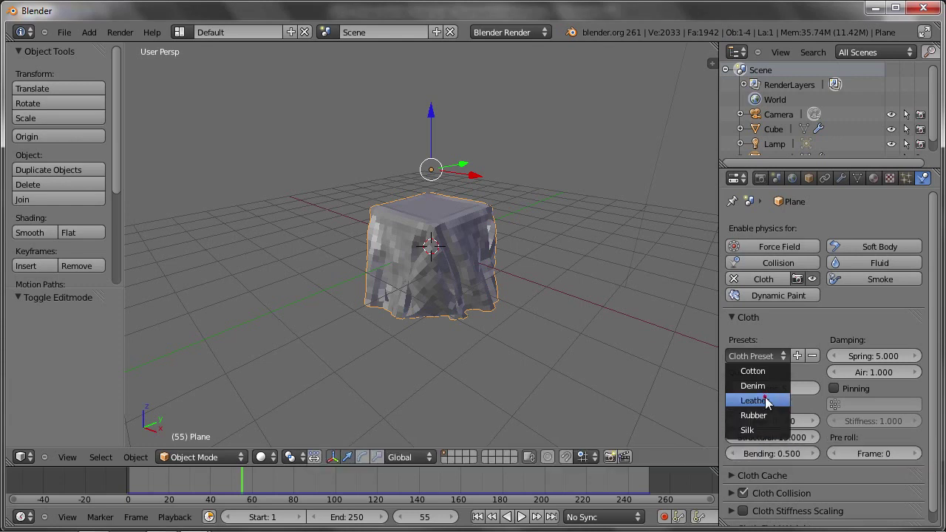
pyautogui.click(767, 401)
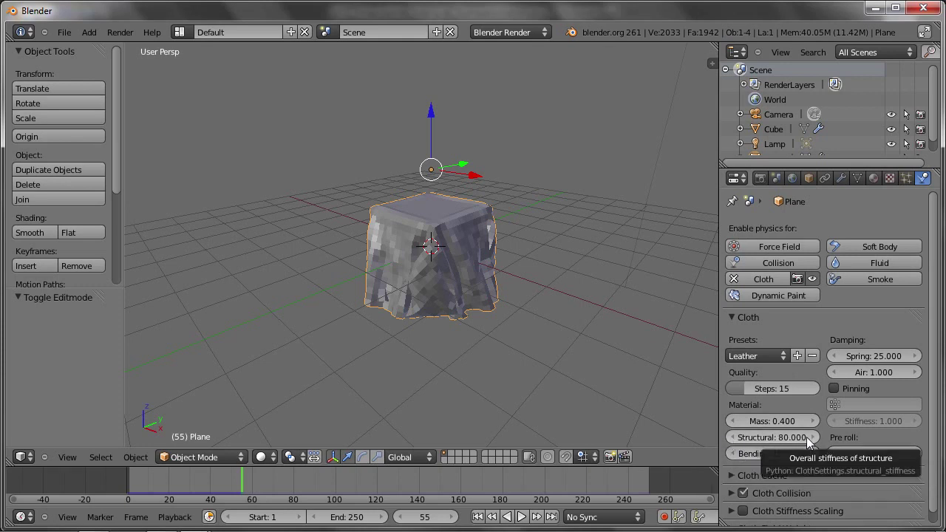
pyautogui.click(753, 357)
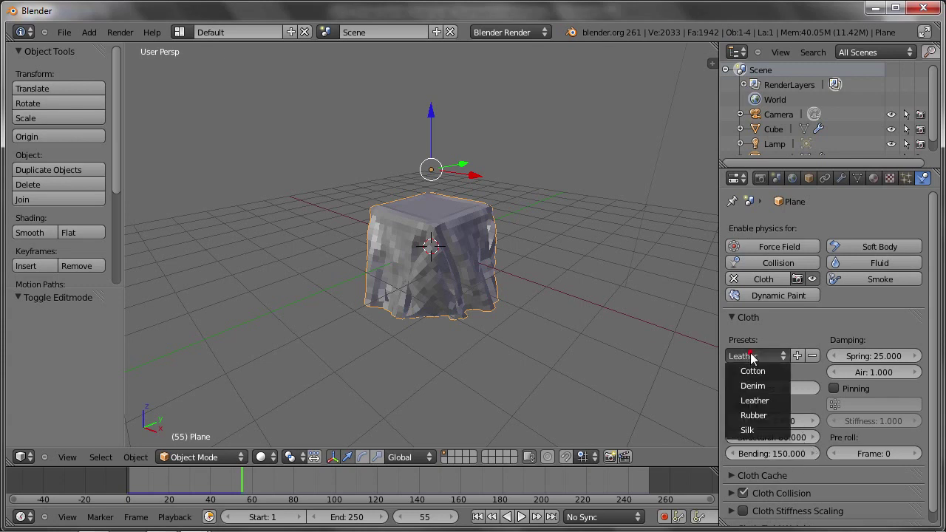
pyautogui.click(758, 432)
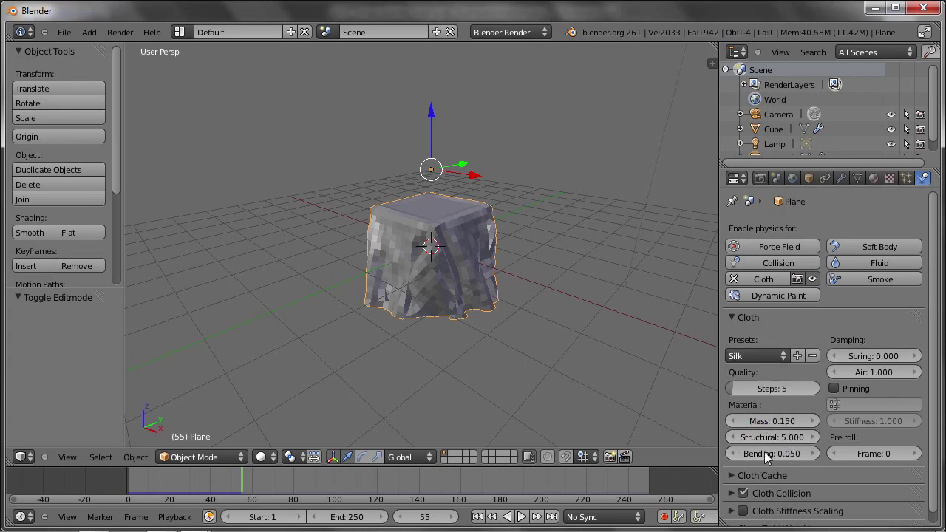
pyautogui.click(733, 358)
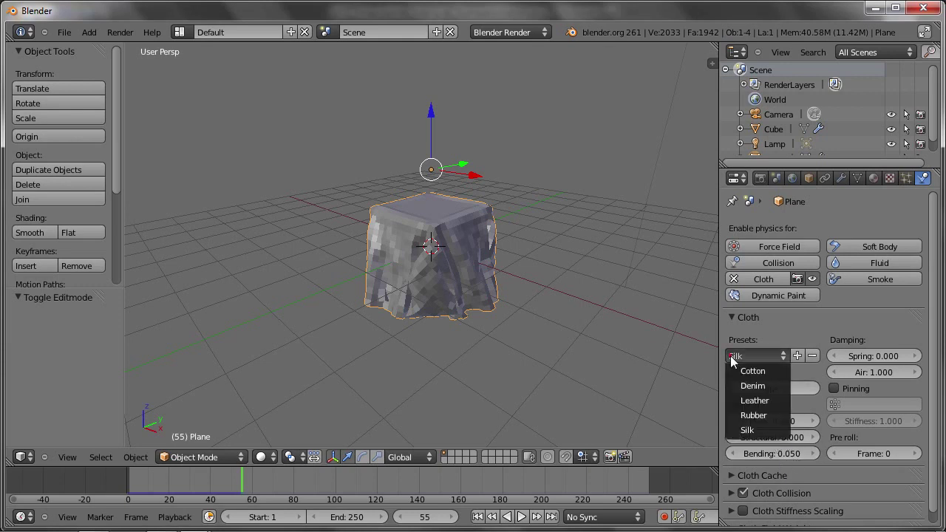
pyautogui.click(761, 400)
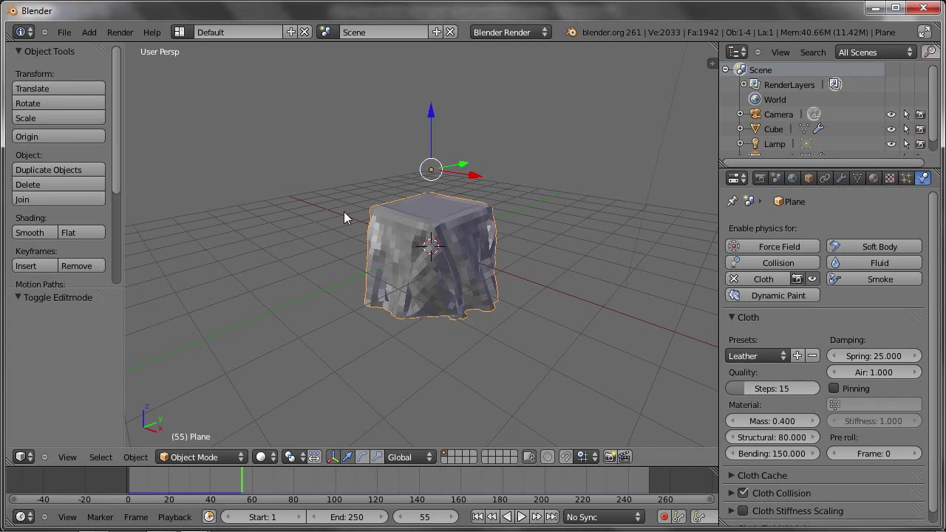
pyautogui.press('Escape')
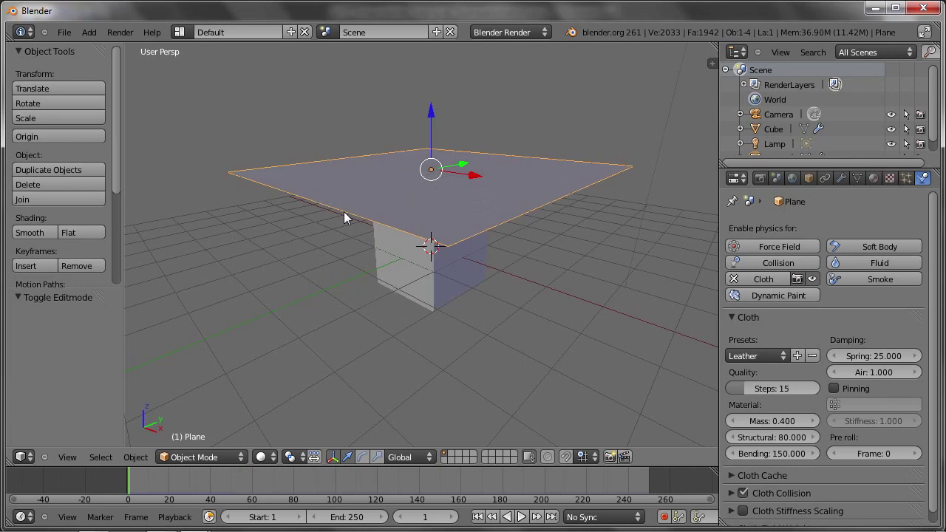
pyautogui.hotkey('alt', 'a')
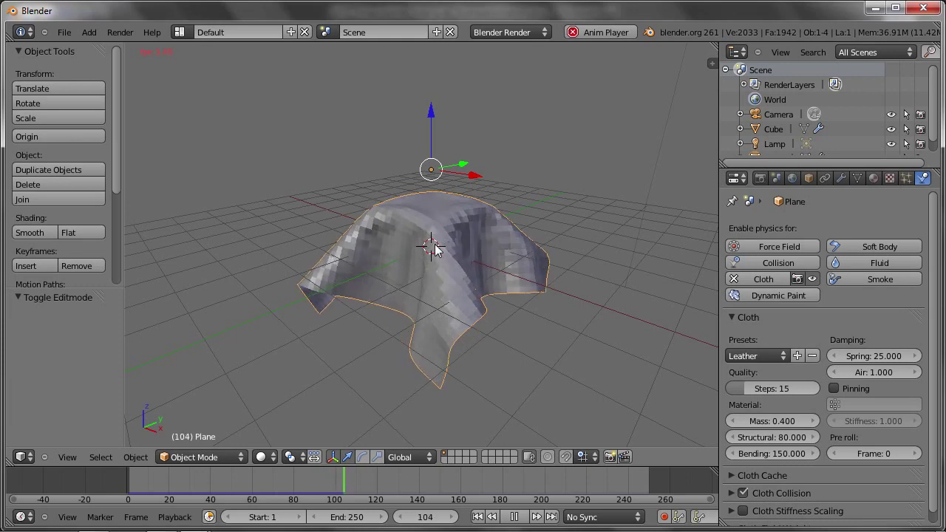
pyautogui.press('Escape')
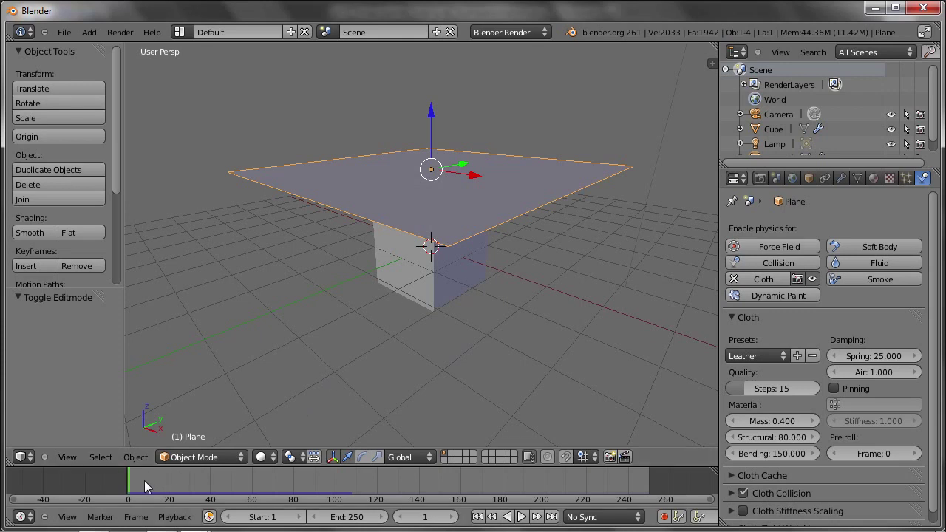
pyautogui.hotkey('alt', 'a')
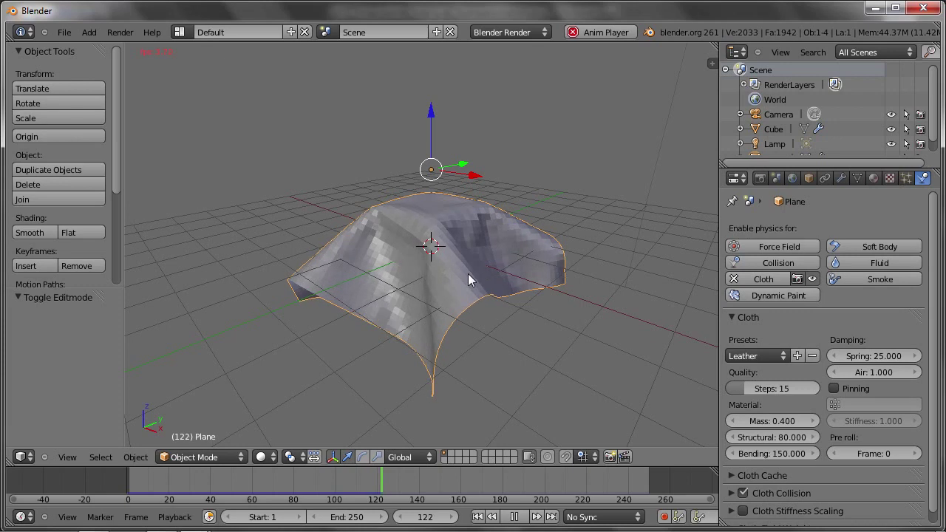
pyautogui.press('Escape')
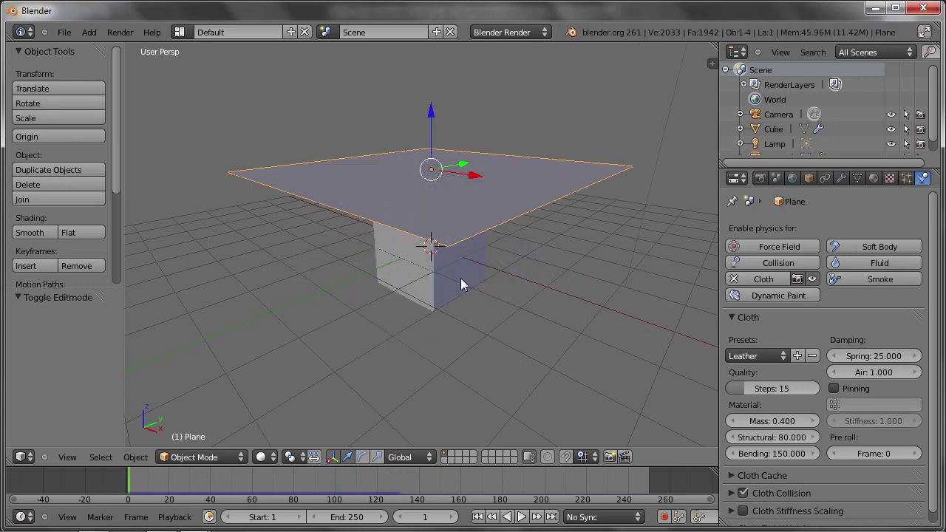
# Step: Apply the Silk cloth preset (mass 0.150, structural 5, bending 0.050) and play the simulation
pyautogui.click(754, 356)
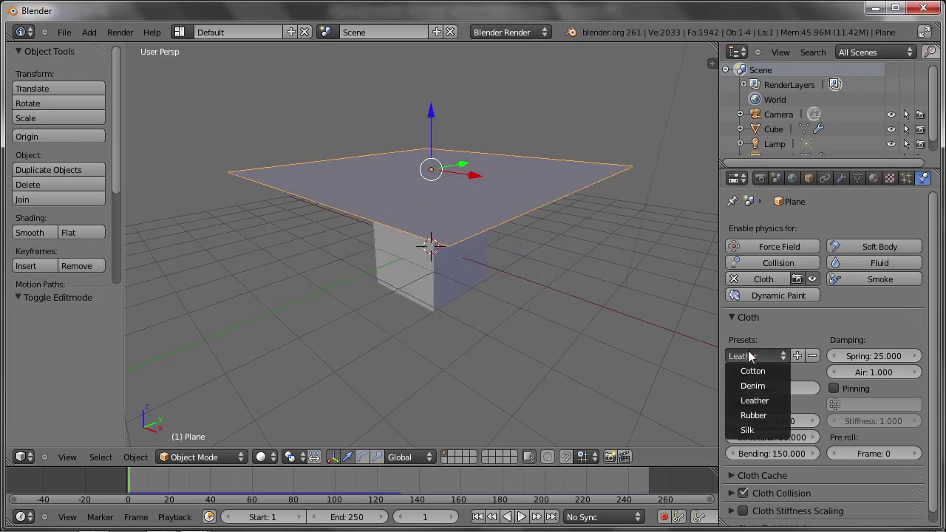
pyautogui.click(761, 429)
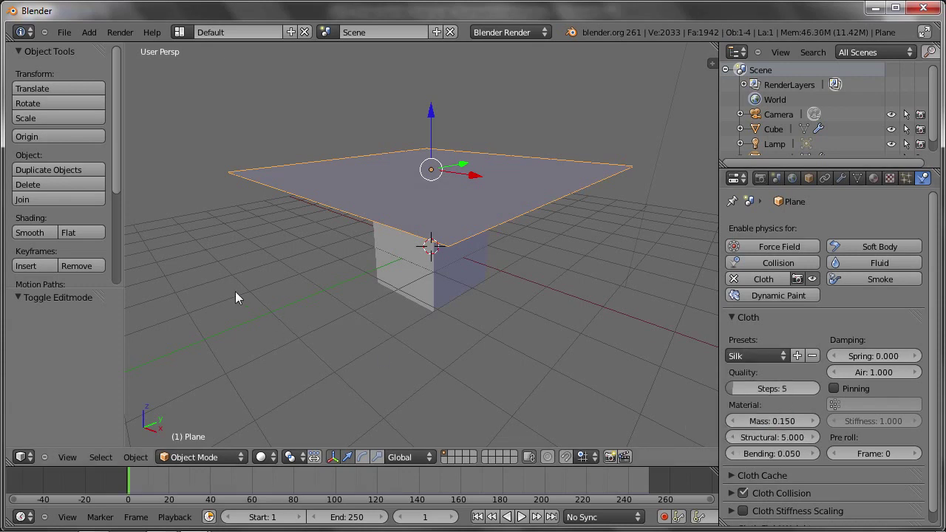
pyautogui.hotkey('alt', 'a')
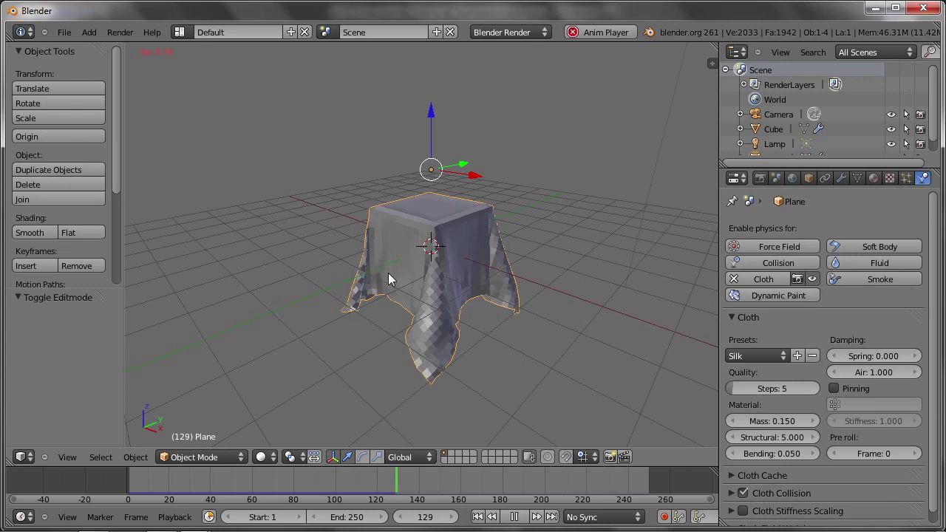
# Step: Watch the silk drape over the cube up close, then stop and reset playback
pyautogui.moveTo(452, 305)
pyautogui.mouseDown(button='middle')
pyautogui.moveTo(462, 287)
pyautogui.moveTo(507, 275)
pyautogui.moveTo(395, 281)
pyautogui.mouseUp(button='middle')
pyautogui.scroll(1, 402, 317)
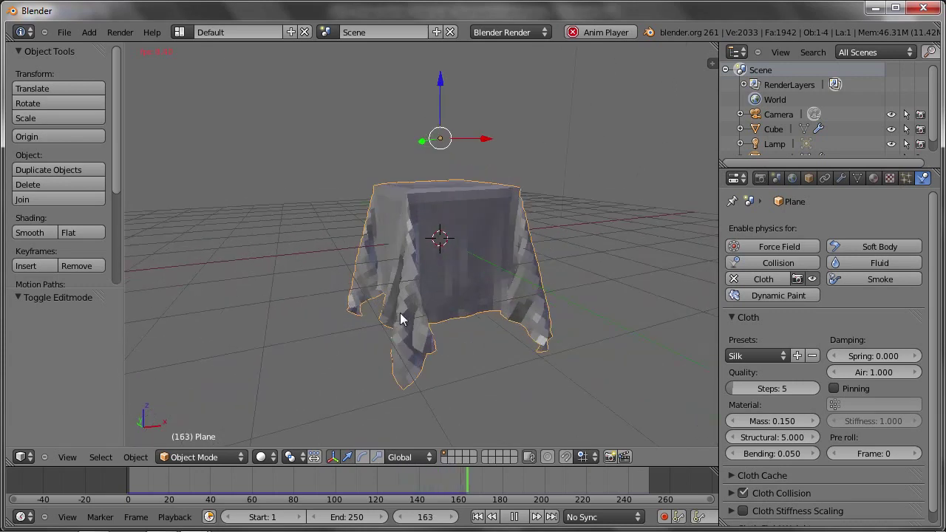
pyautogui.scroll(3, 412, 313)
pyautogui.scroll(1, 452, 313)
pyautogui.scroll(1, 432, 316)
pyautogui.scroll(1, 394, 308)
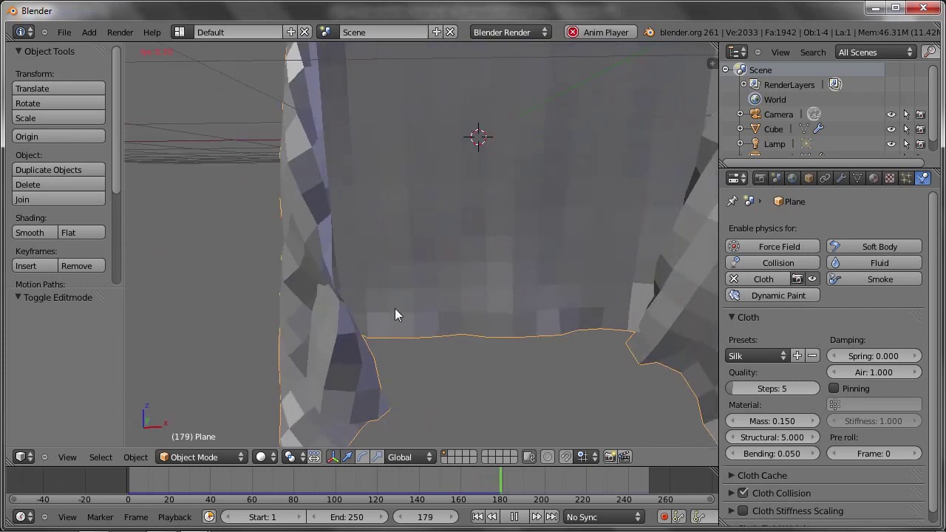
pyautogui.scroll(1, 365, 302)
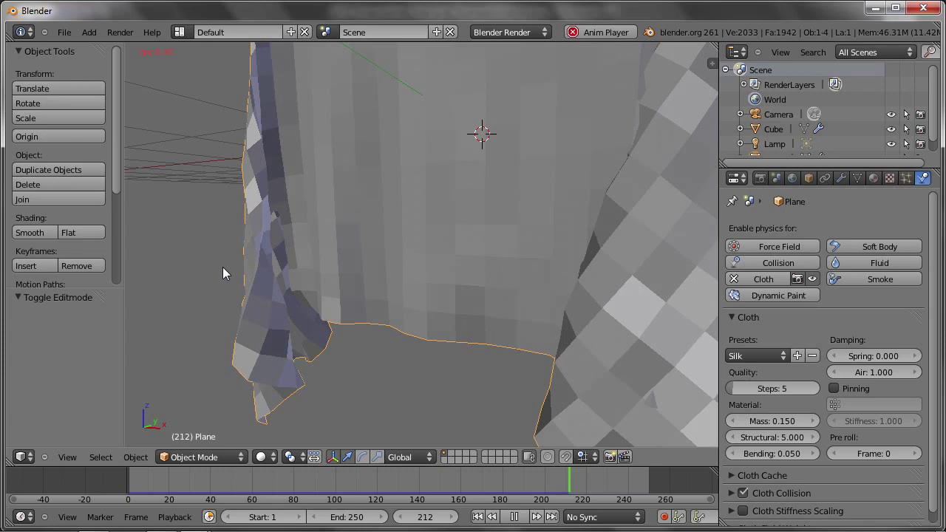
pyautogui.press('Escape')
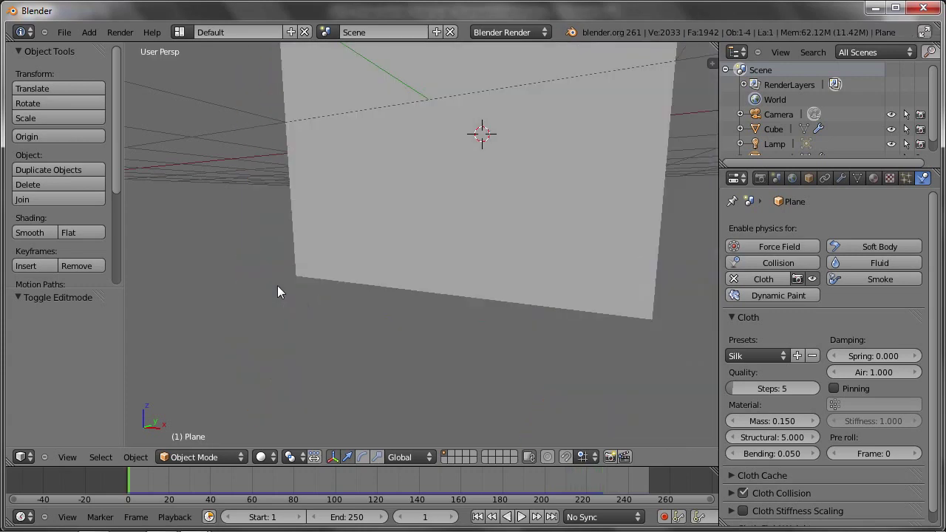
pyautogui.scroll(-6, 320, 269)
pyautogui.moveTo(341, 242)
pyautogui.mouseDown(button='middle')
pyautogui.moveTo(405, 252)
pyautogui.moveTo(407, 269)
pyautogui.mouseUp(button='middle')
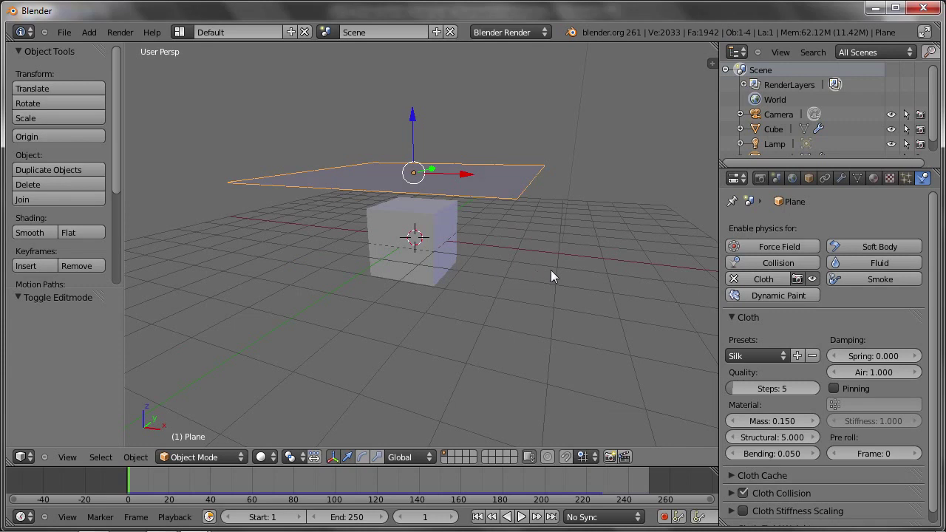
pyautogui.scroll(-1, 753, 316)
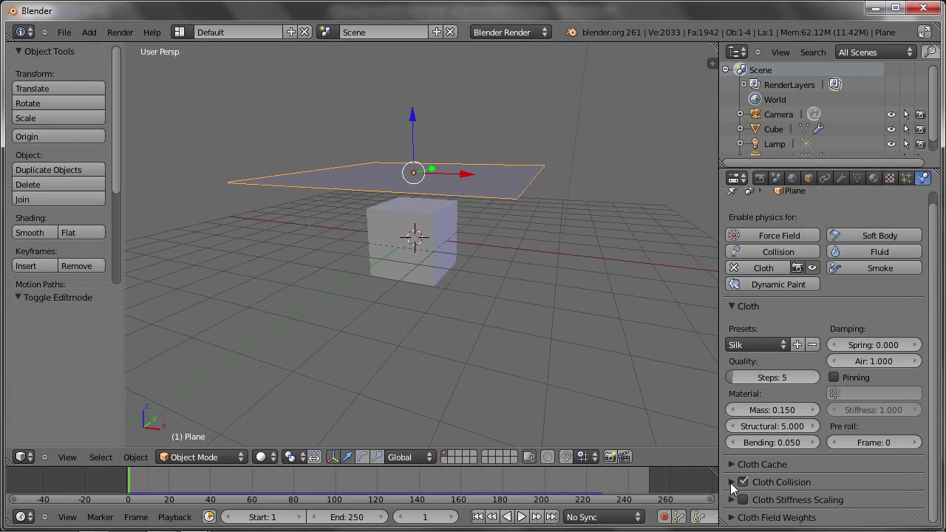
# Step: Enable Self Collision under Cloth Collision and replay the silk simulation
pyautogui.click(761, 479)
pyautogui.scroll(-5, 761, 479)
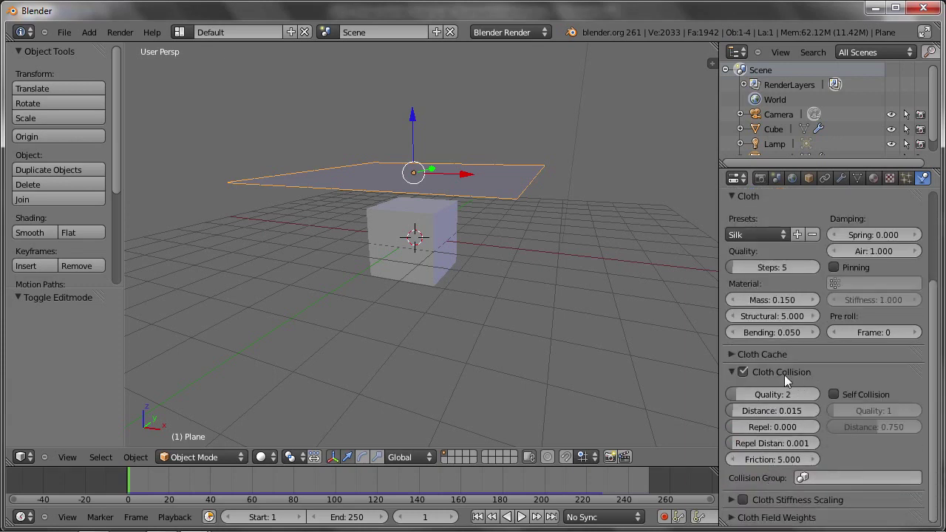
pyautogui.click(835, 396)
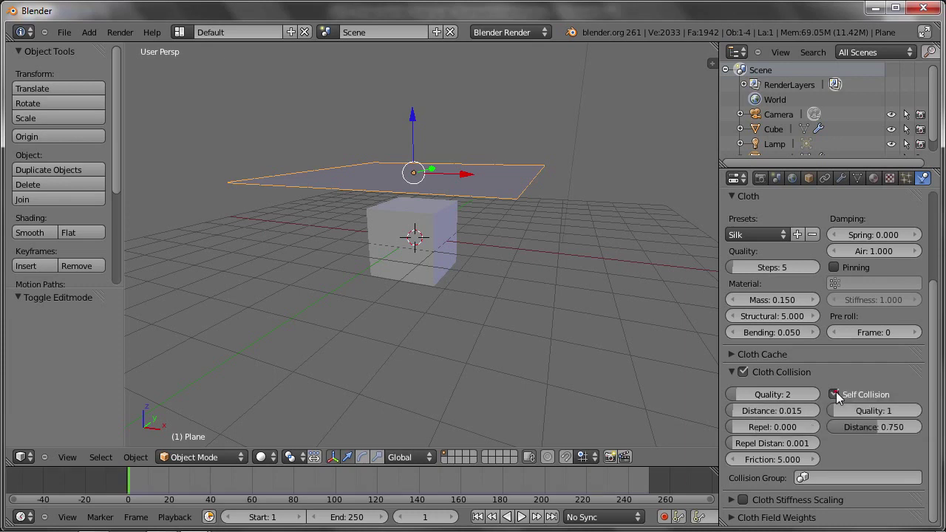
pyautogui.hotkey('alt', 'a')
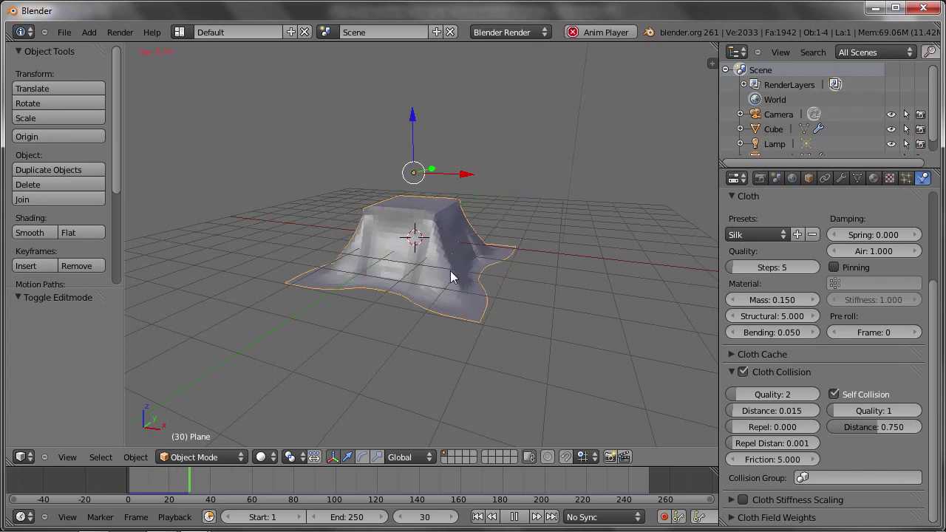
pyautogui.scroll(5, 440, 275)
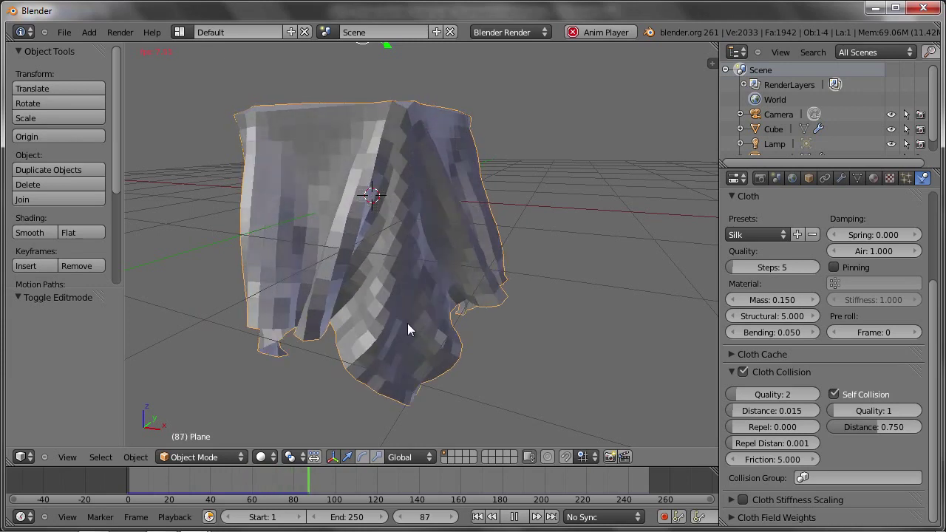
# Step: Set self collision quality to 2 and cloth quality steps to 9, then replay the simulation
pyautogui.click(402, 323)
pyautogui.press('Escape')
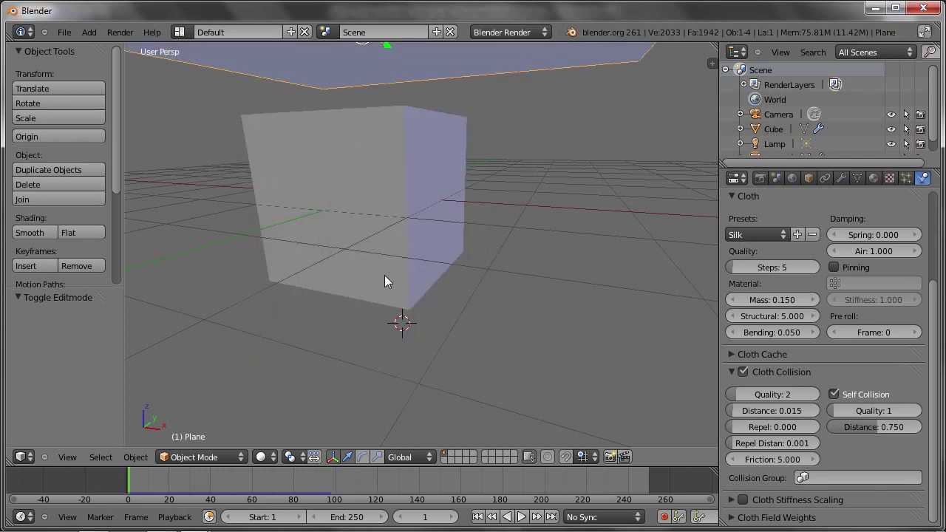
pyautogui.scroll(-2, 377, 264)
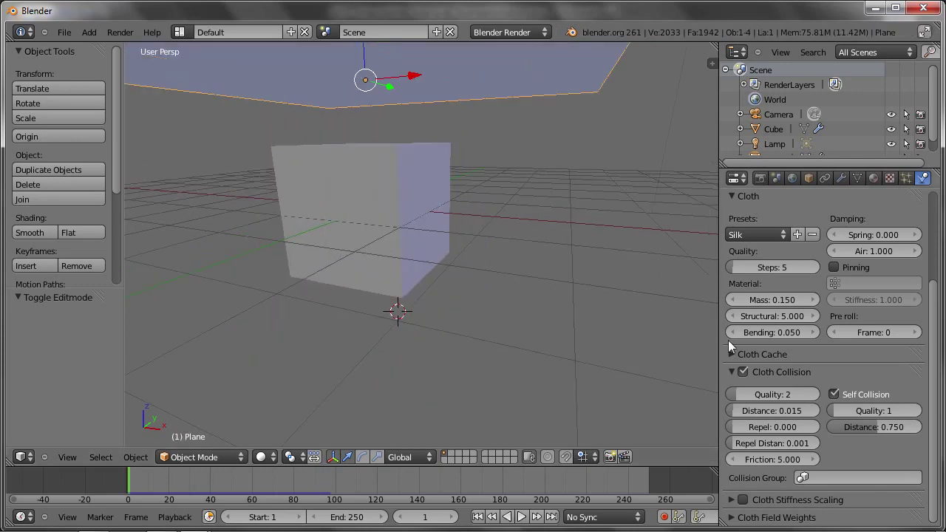
pyautogui.keyDown('ctrl'); pyautogui.scroll(2, 750, 398); pyautogui.keyUp('ctrl')
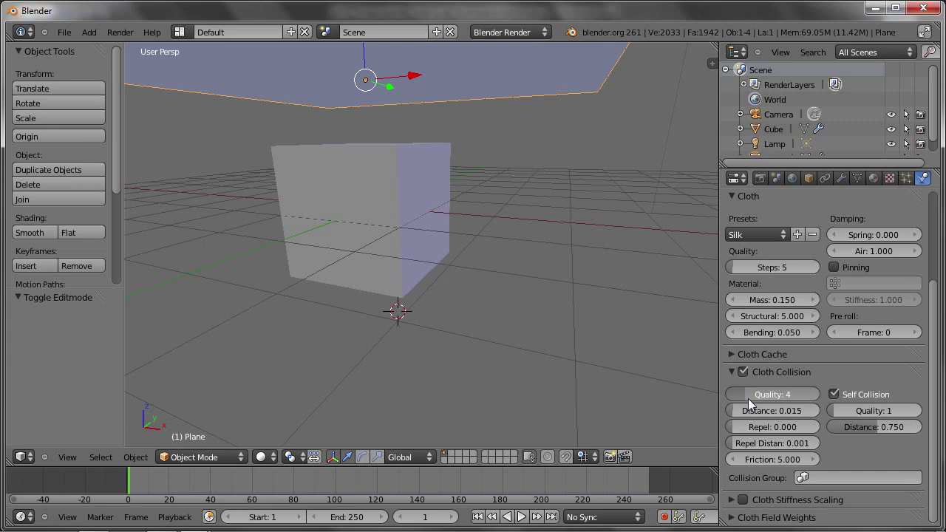
pyautogui.click(838, 408)
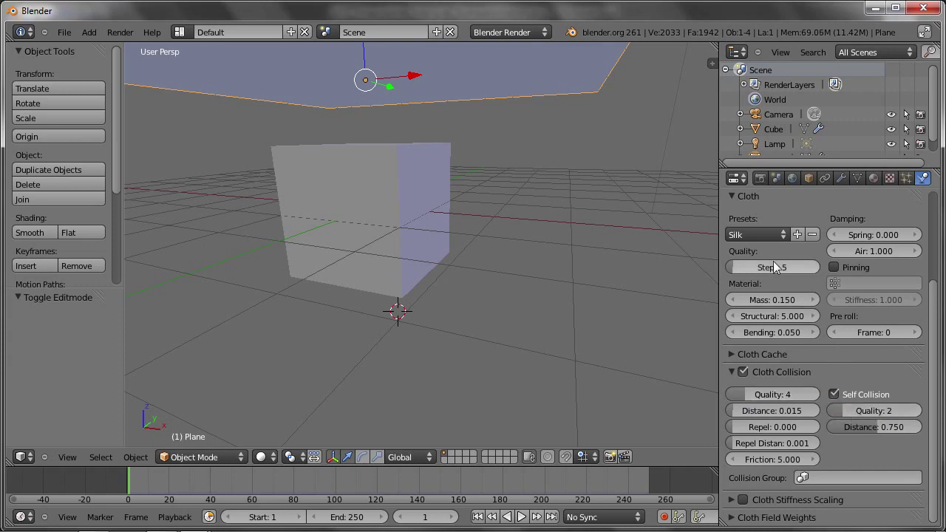
pyautogui.click(735, 270)
pyautogui.write('9')
pyautogui.click(735, 271)
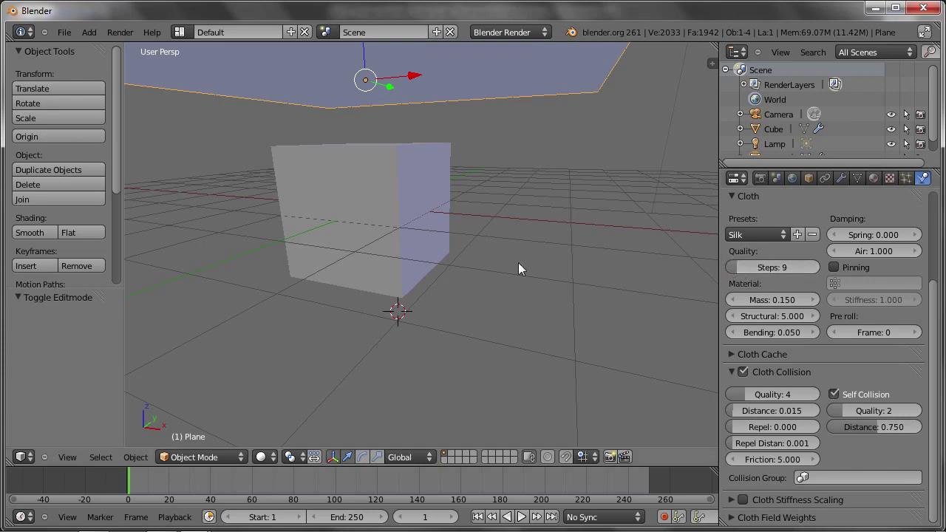
pyautogui.hotkey('alt', 'a')
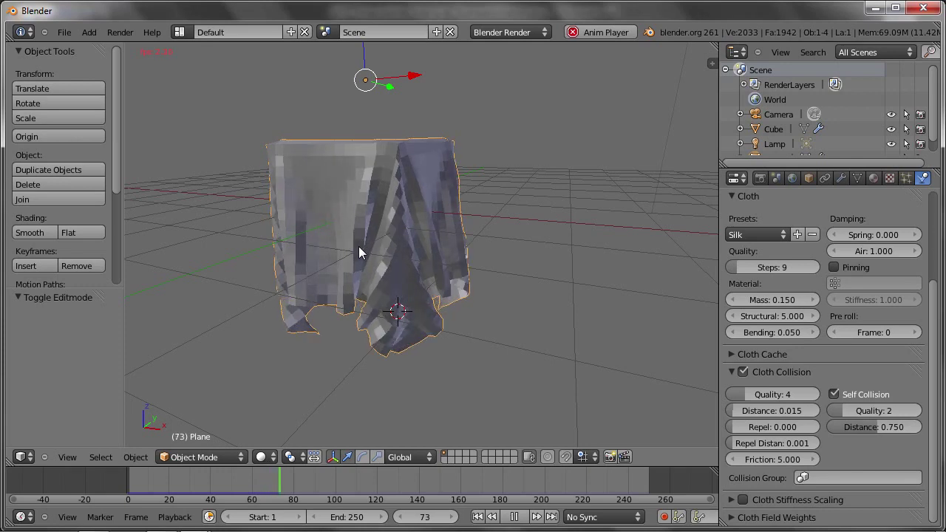
pyautogui.press('Escape')
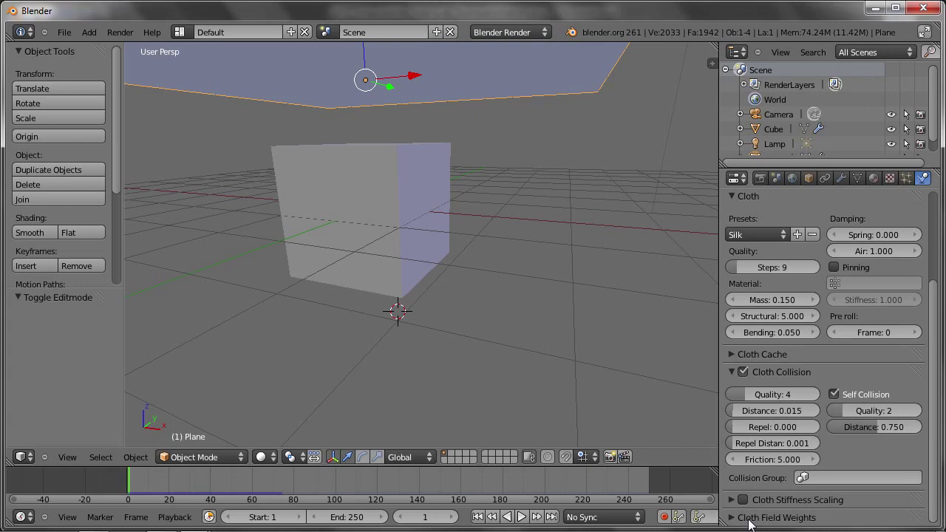
# Step: Collapse Cloth Field Weights and scrub to frame 45 to inspect the drape from around the cube
pyautogui.scroll(-4, 753, 520)
pyautogui.click(737, 399)
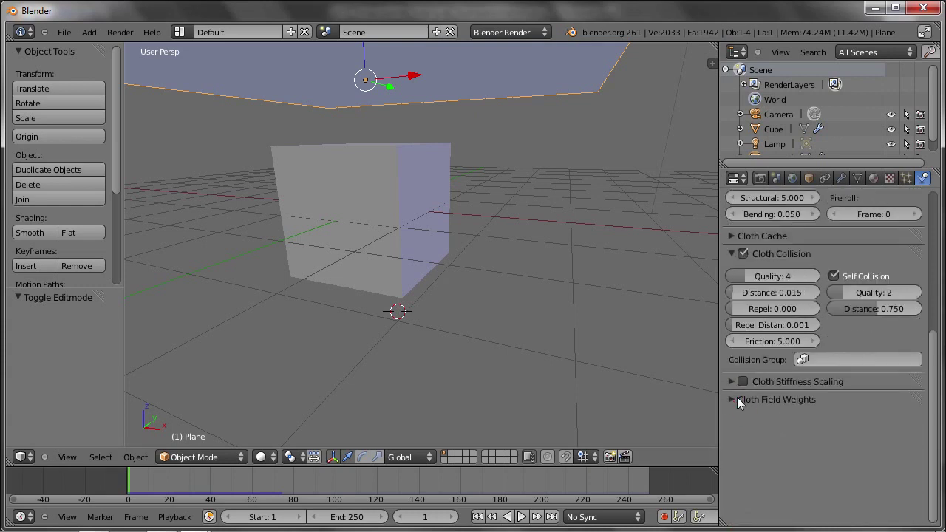
pyautogui.scroll(2, 781, 428)
pyautogui.scroll(4, 787, 428)
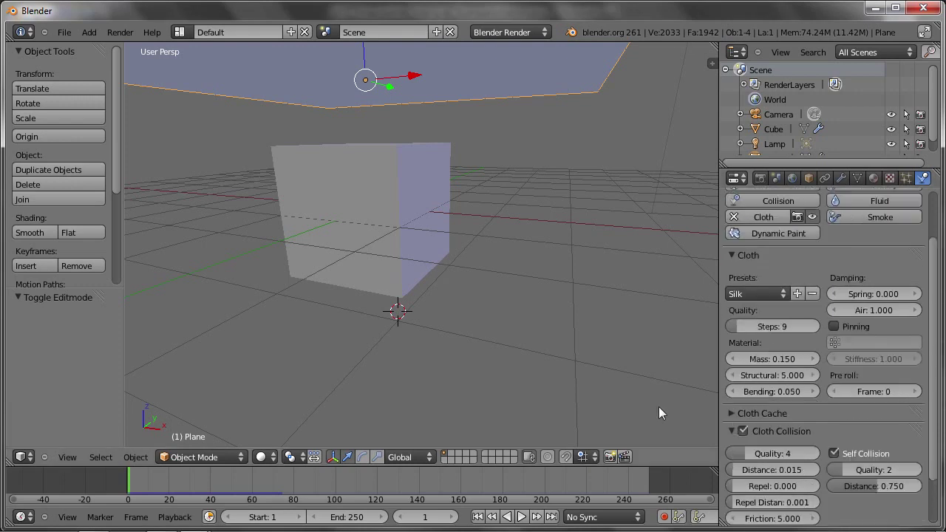
pyautogui.moveTo(181, 481)
pyautogui.mouseDown()
pyautogui.moveTo(230, 492)
pyautogui.moveTo(222, 485)
pyautogui.mouseUp()
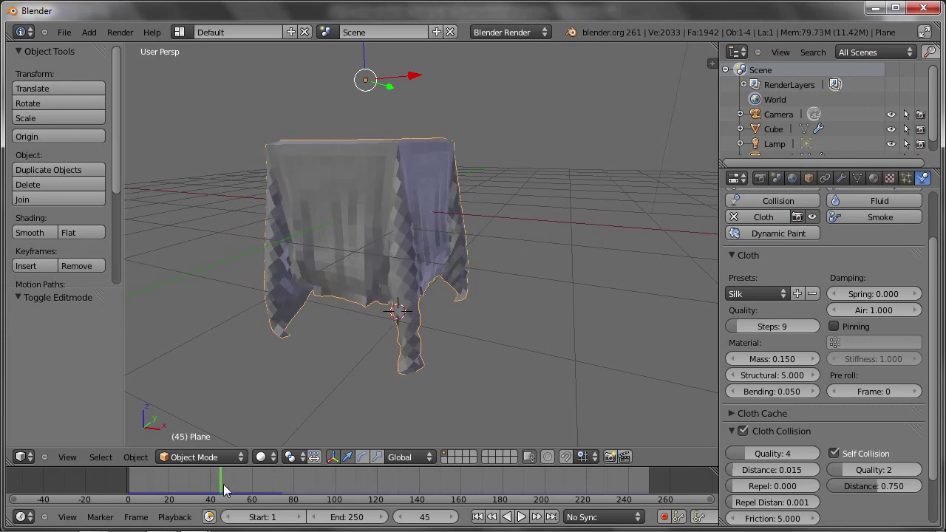
pyautogui.moveTo(221, 484); pyautogui.dragTo(222, 481)
pyautogui.moveTo(274, 200)
pyautogui.mouseDown(button='middle')
pyautogui.moveTo(299, 216)
pyautogui.moveTo(452, 222)
pyautogui.mouseUp(button='middle')
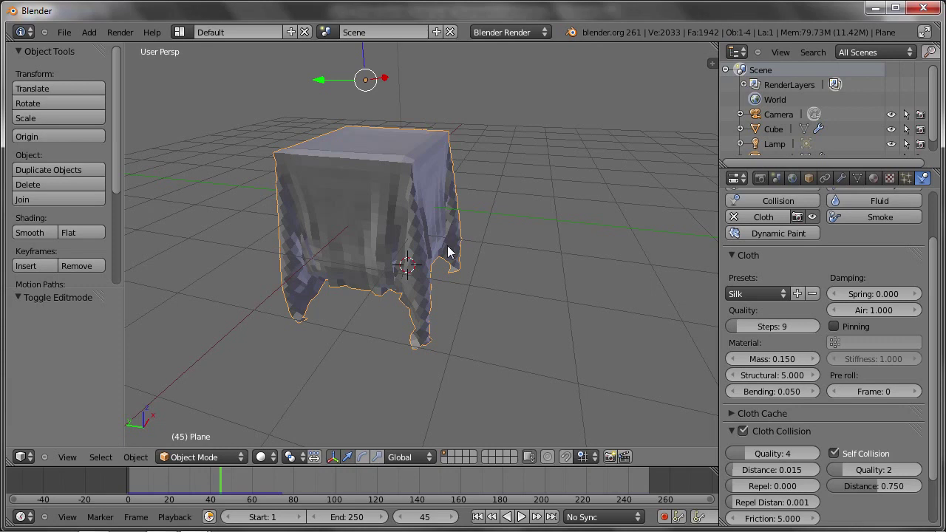
# Step: Replay the drape back to frame 45 and show the plane's single Cloth modifier in the stack
pyautogui.hotkey('alt', 'a')
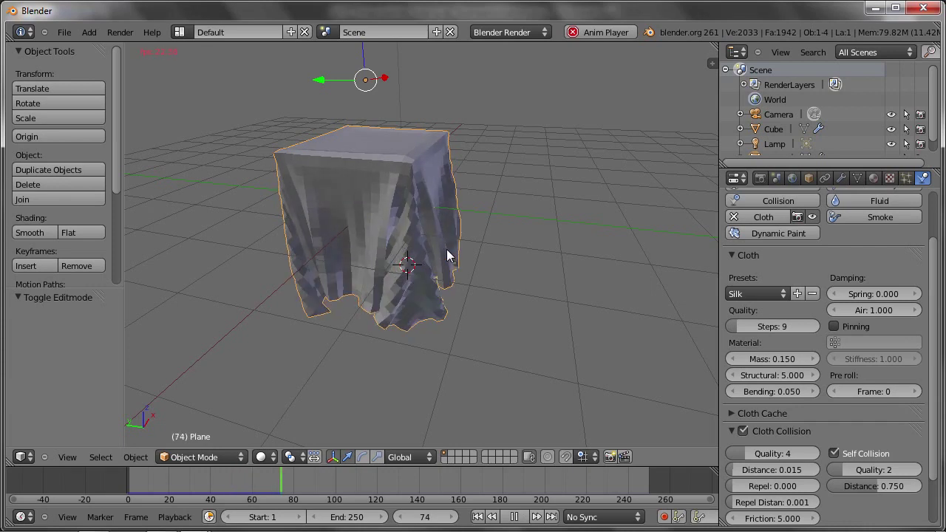
pyautogui.press('Escape')
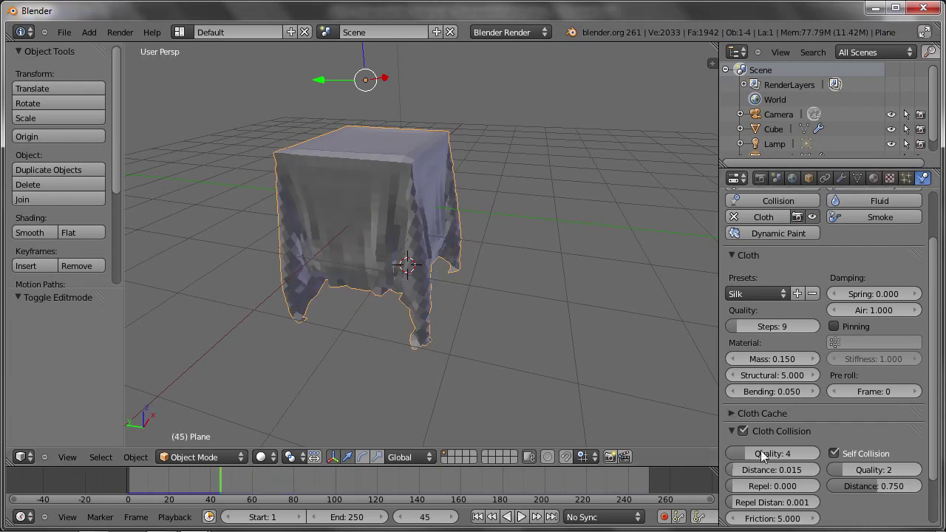
pyautogui.scroll(-2, 762, 452)
pyautogui.click(732, 354)
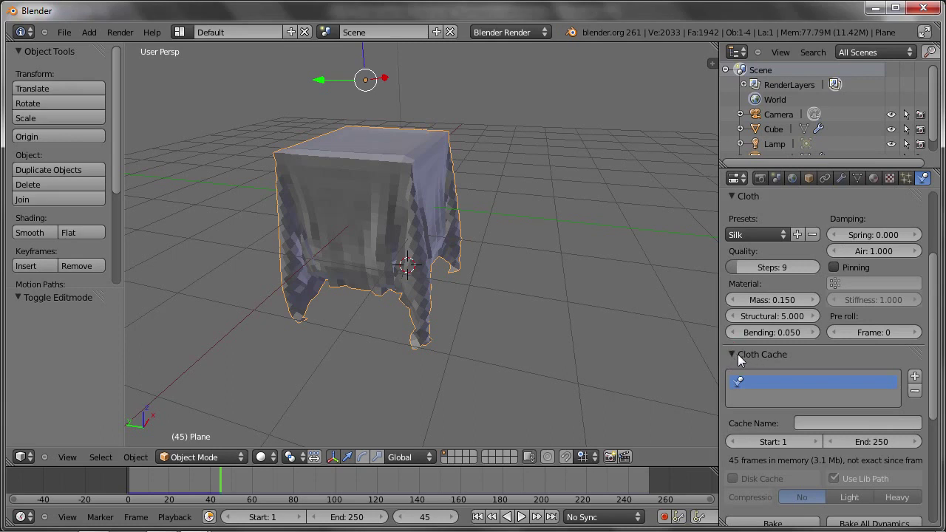
pyautogui.click(755, 358)
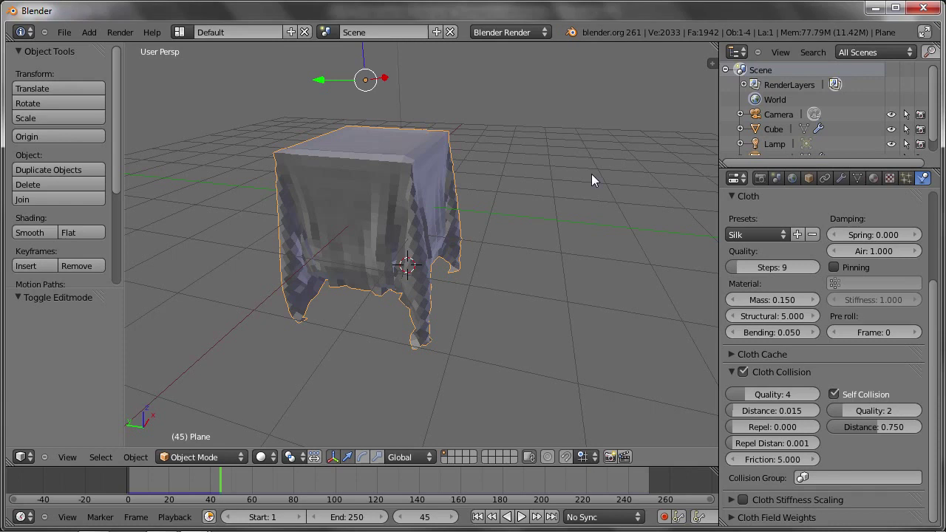
pyautogui.click(840, 179)
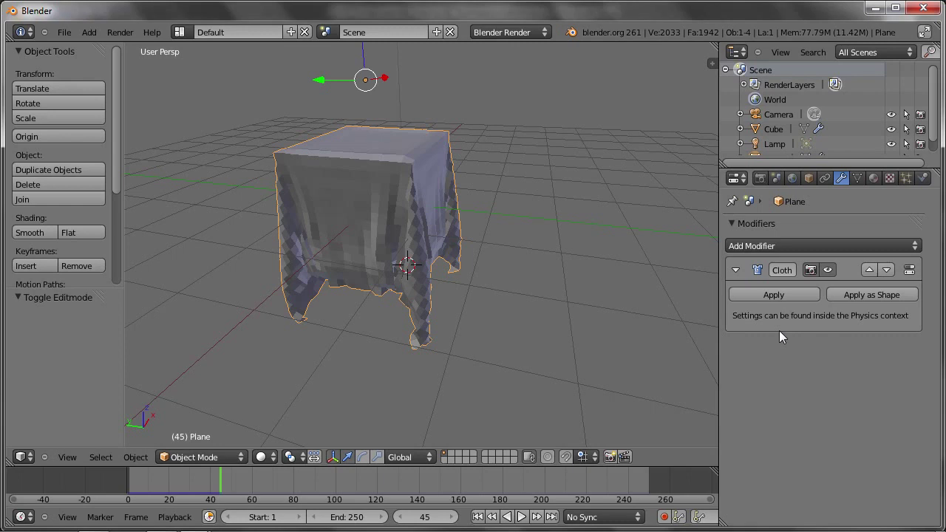
# Step: Apply the Cloth modifier to freeze the frame-45 silk drape into the plane's mesh
pyautogui.click(923, 179)
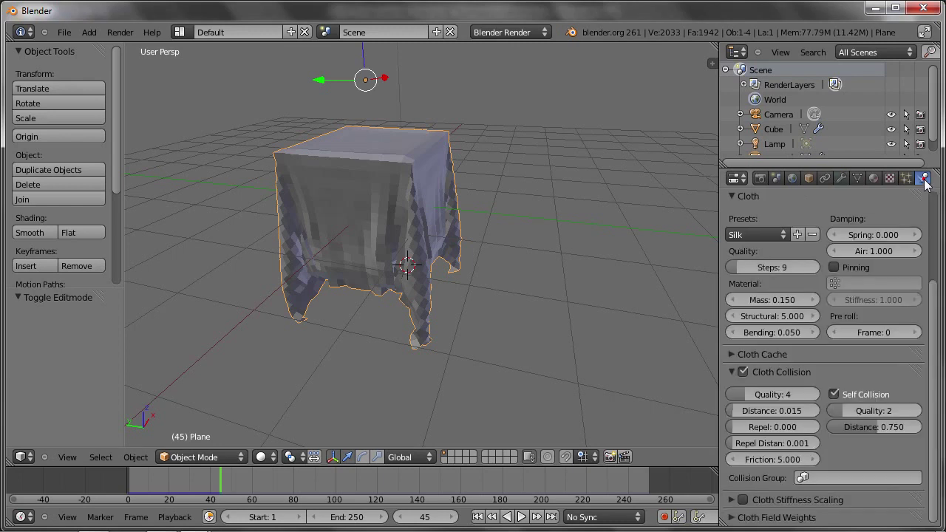
pyautogui.click(841, 178)
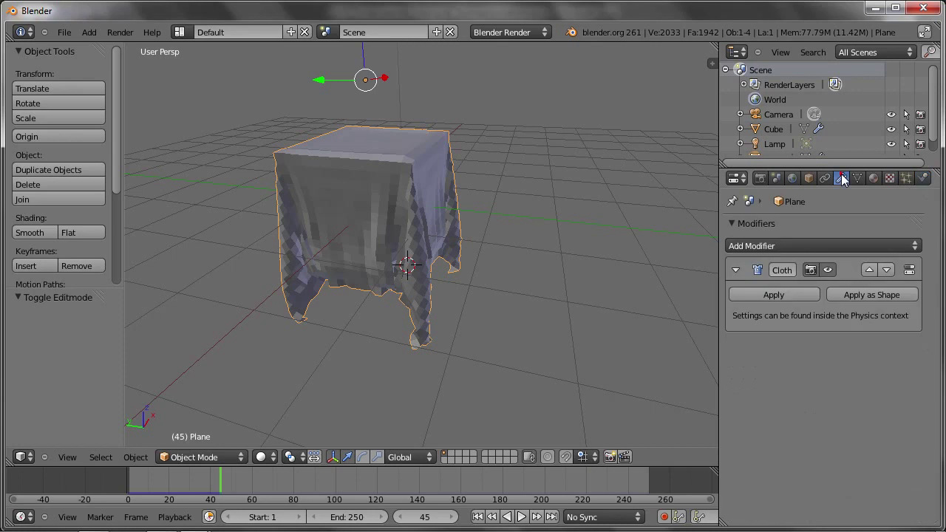
pyautogui.click(829, 271)
pyautogui.click(828, 271)
pyautogui.click(810, 270)
pyautogui.click(776, 295)
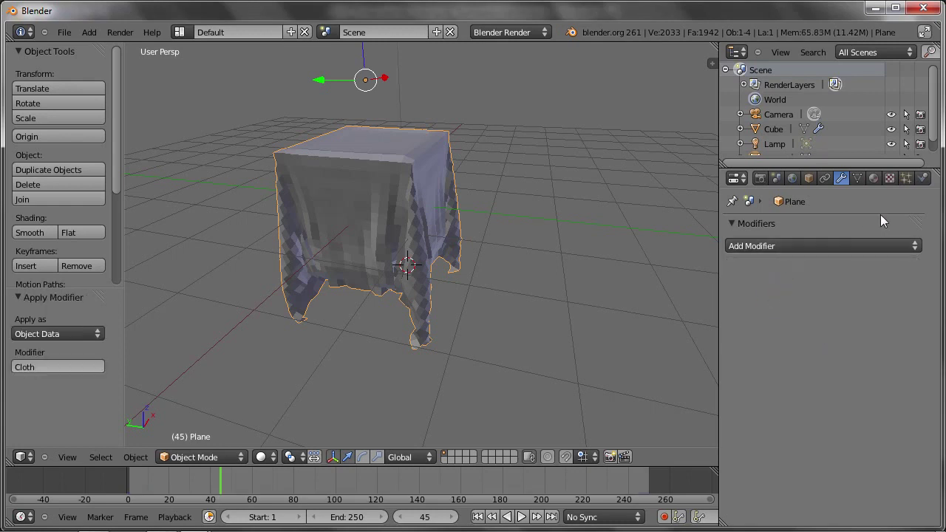
# Step: Enter Edit Mode on the draped plane's mesh
pyautogui.click(922, 178)
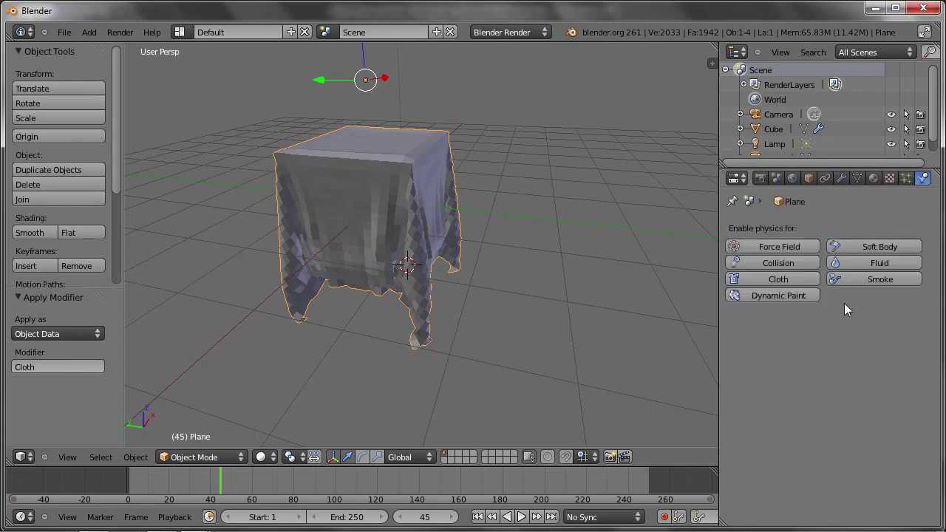
pyautogui.press('Tab')
pyautogui.press('Tab')
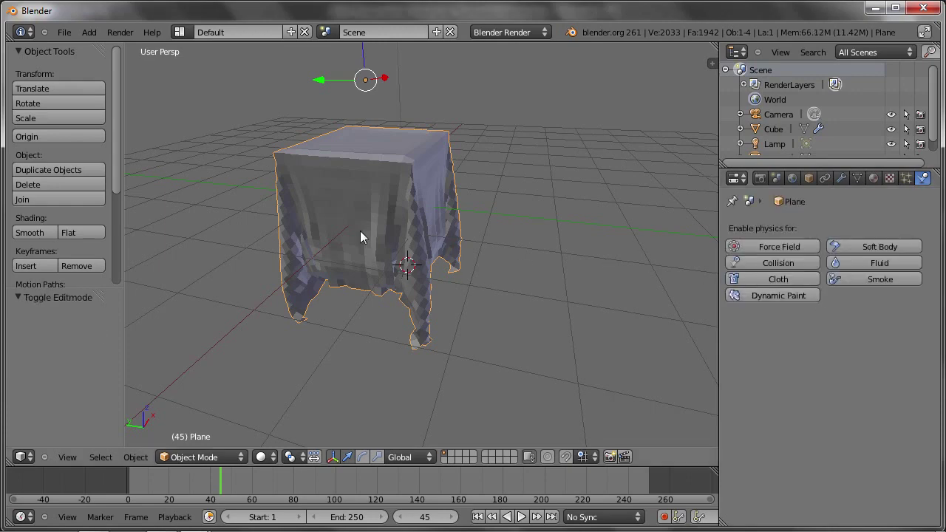
pyautogui.press('Tab')
pyautogui.moveTo(360, 231)
pyautogui.mouseDown(button='middle')
pyautogui.moveTo(549, 293)
pyautogui.moveTo(349, 197)
pyautogui.mouseUp(button='middle')
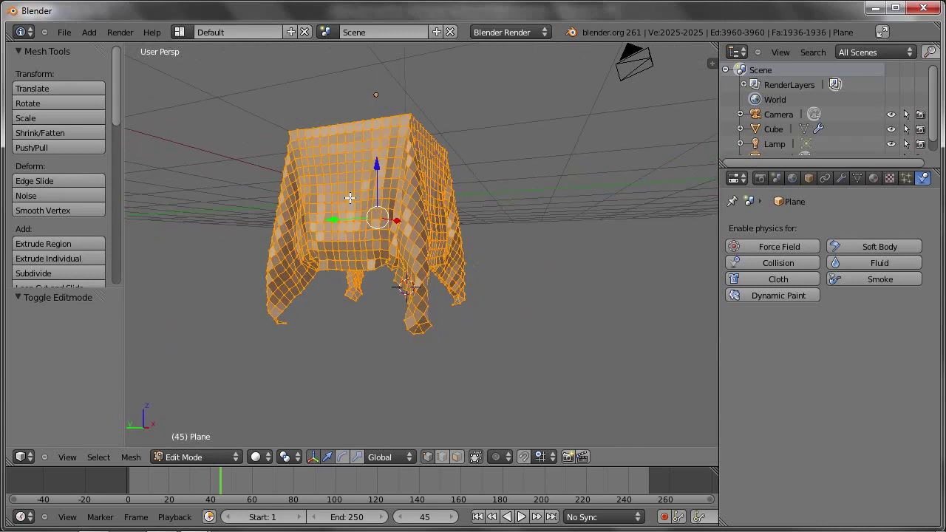
# Step: Turn on Proportional Editing for the cloth mesh
pyautogui.moveTo(363, 319); pyautogui.dragTo(455, 331, button='middle')
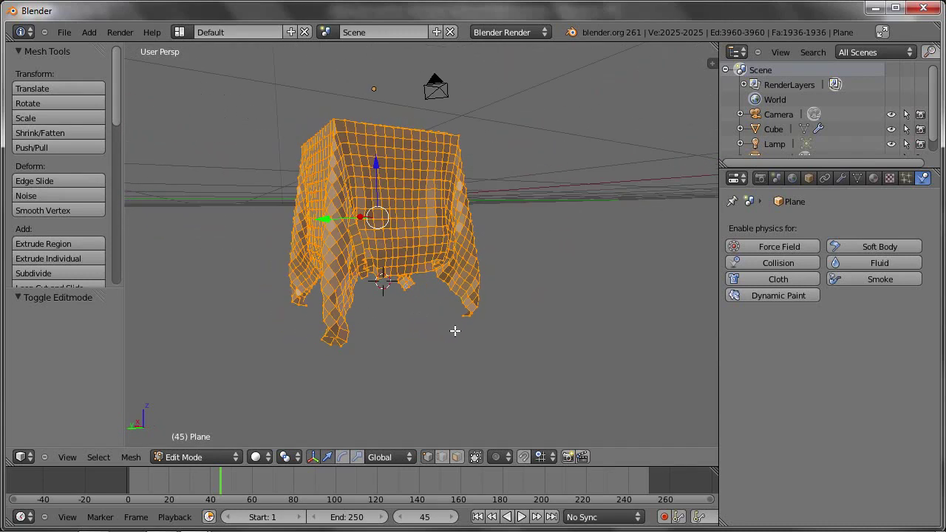
pyautogui.moveTo(351, 268)
pyautogui.mouseDown(button='middle')
pyautogui.moveTo(399, 296)
pyautogui.moveTo(415, 318)
pyautogui.mouseUp(button='middle')
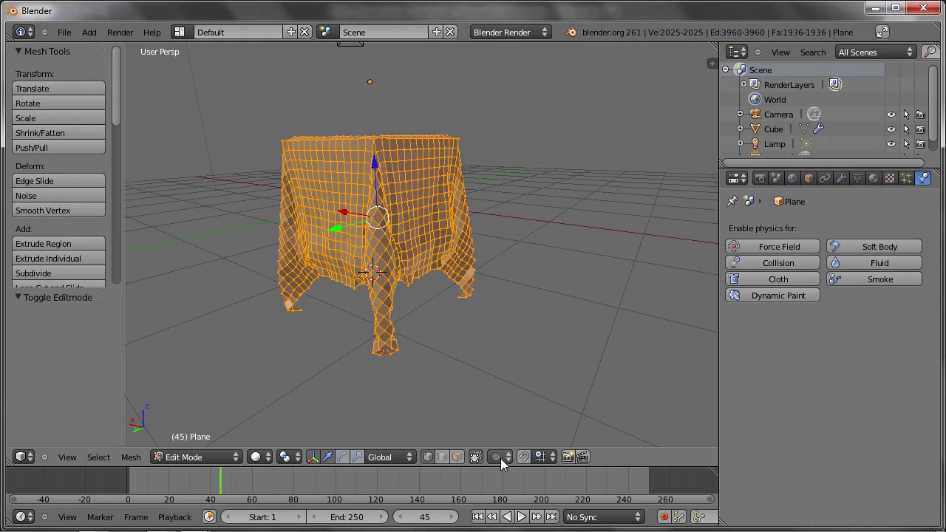
pyautogui.click(501, 459)
pyautogui.click(504, 426)
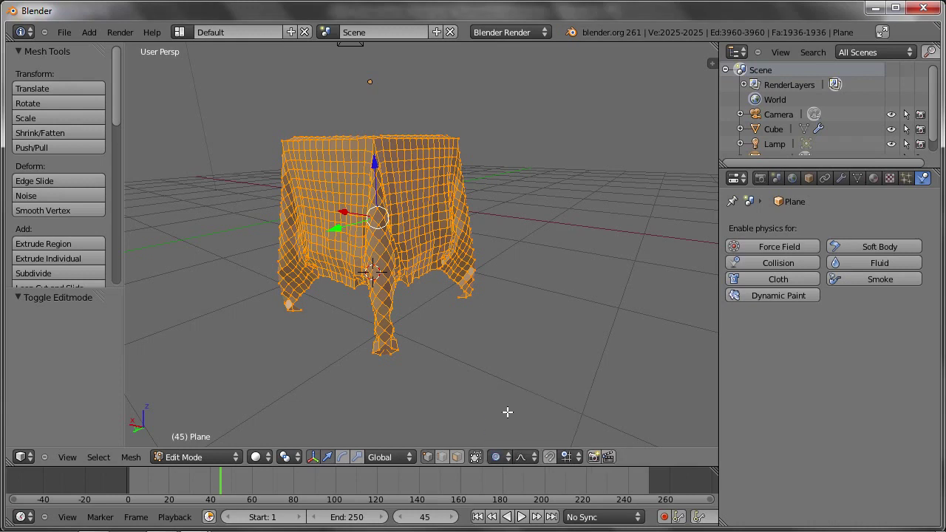
# Step: Lower a hem corner vertex by 0.144 and nudge another hem vertex with soft falloff
pyautogui.press('a')
pyautogui.rightClick(456, 296)
pyautogui.press('g')
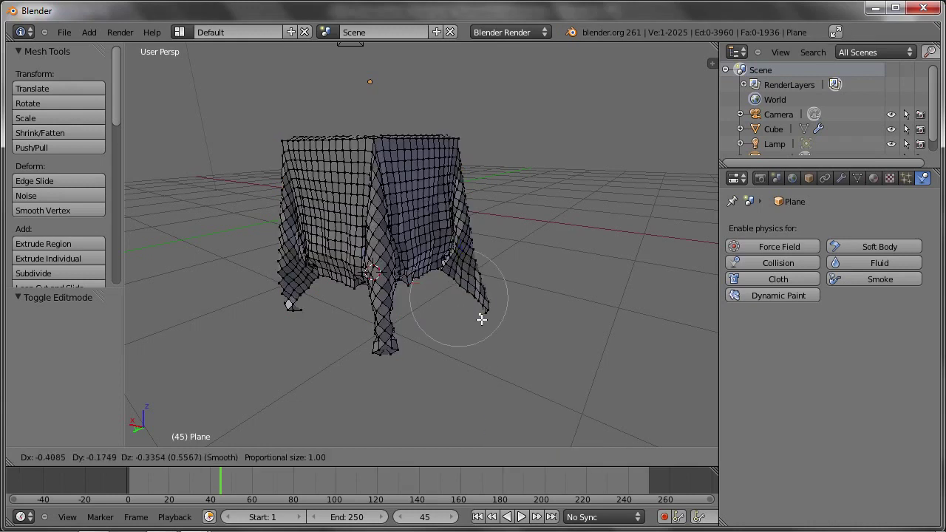
pyautogui.click(461, 311)
pyautogui.rightClick(299, 314)
pyautogui.press('g')
pyautogui.click(289, 319)
pyautogui.moveTo(289, 320); pyautogui.dragTo(404, 280, button='middle')
# Step: Leave Edit Mode and give the draped cloth smooth shading
pyautogui.press('Tab')
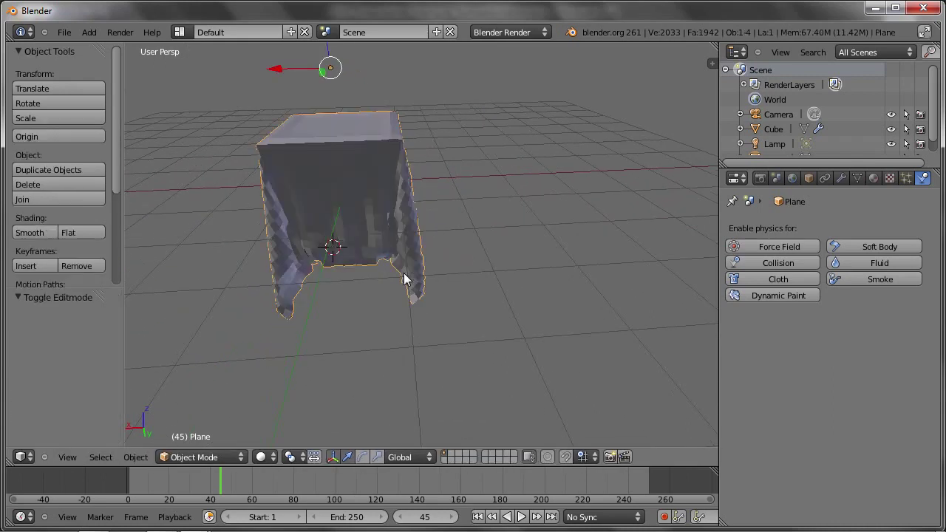
pyautogui.click(70, 232)
pyautogui.click(36, 233)
pyautogui.scroll(4, 244, 262)
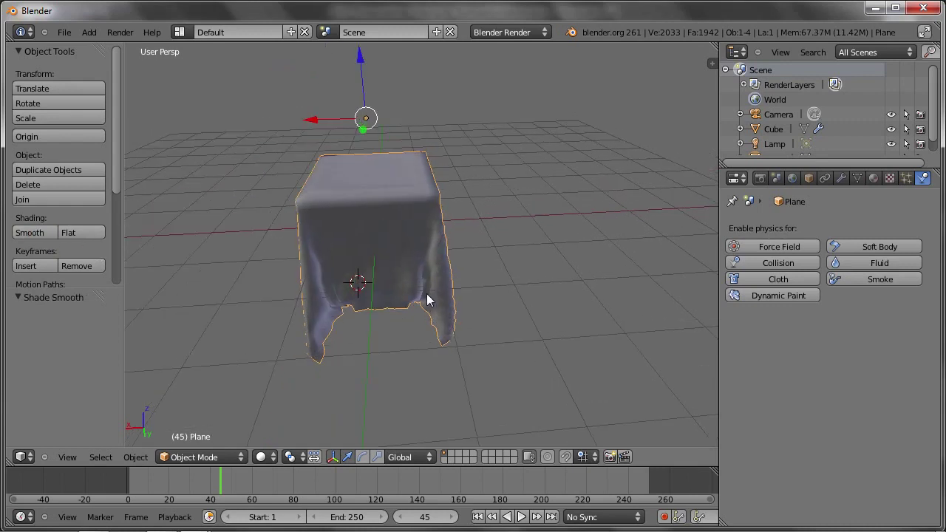
pyautogui.scroll(2, 444, 279)
pyautogui.moveTo(442, 254)
pyautogui.mouseDown(button='middle')
pyautogui.moveTo(439, 230)
pyautogui.moveTo(432, 247)
pyautogui.mouseUp(button='middle')
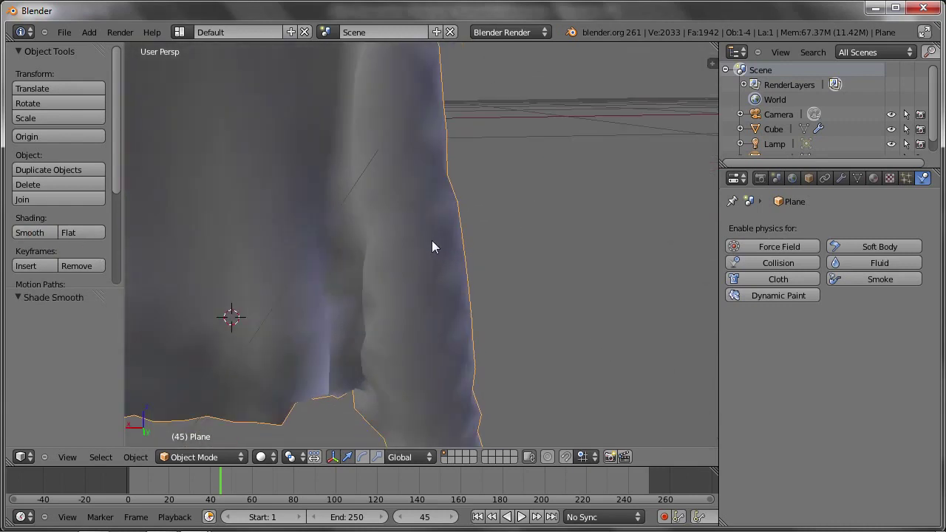
# Step: Add a Subdivision Surface modifier to the draped cloth
pyautogui.click(841, 178)
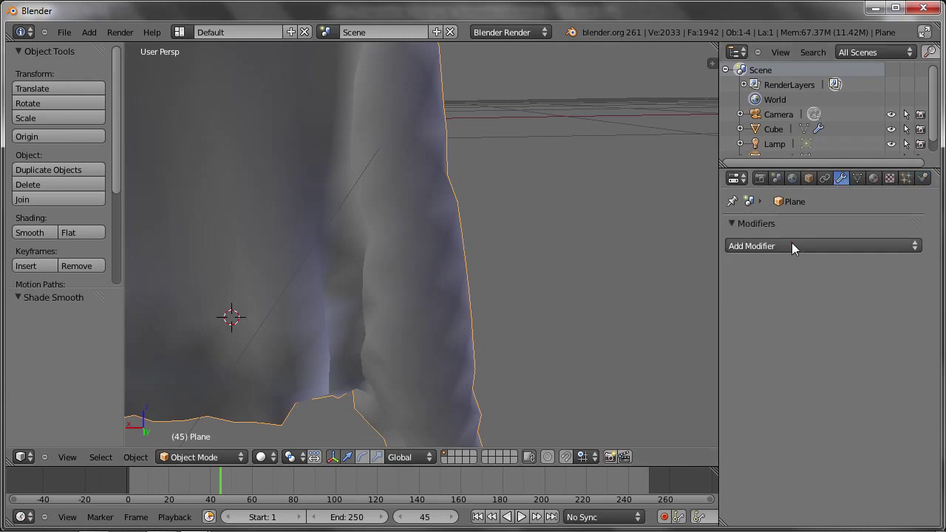
pyautogui.click(792, 243)
pyautogui.click(605, 449)
pyautogui.scroll(-5, 493, 347)
pyautogui.moveTo(364, 266)
pyautogui.mouseDown(button='middle')
pyautogui.moveTo(529, 244)
pyautogui.moveTo(192, 266)
pyautogui.moveTo(137, 300)
pyautogui.moveTo(404, 266)
pyautogui.mouseUp(button='middle')
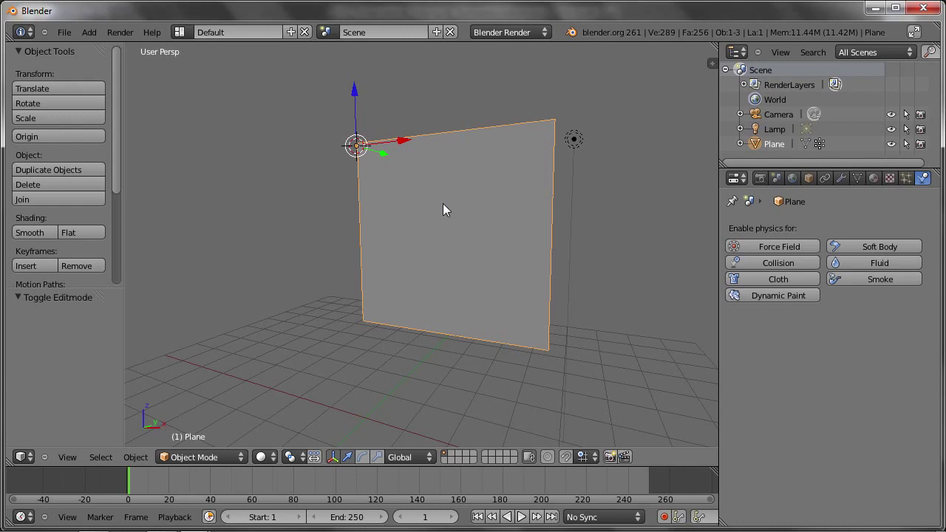
# Step: Add Cloth physics to the upright plane (mass 0.300, structural 15) with Pinning enabled
pyautogui.press('Tab')
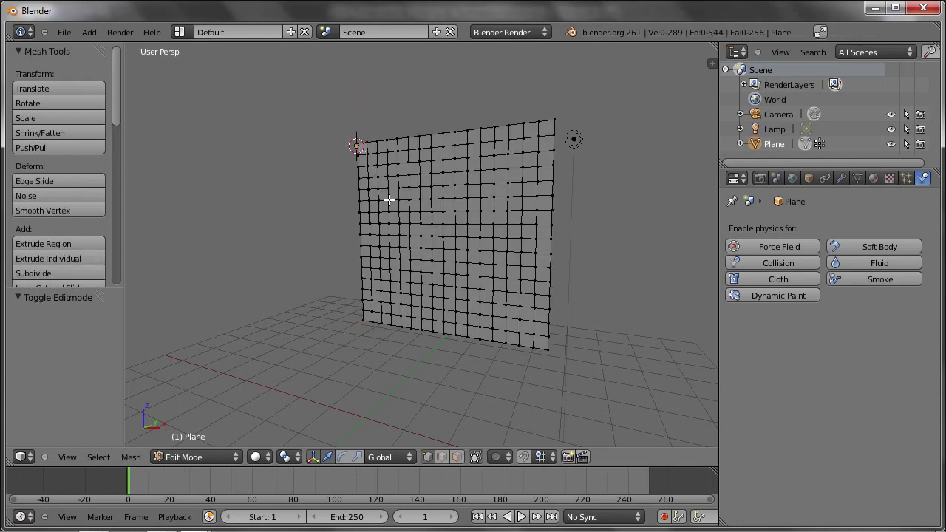
pyautogui.press('Tab')
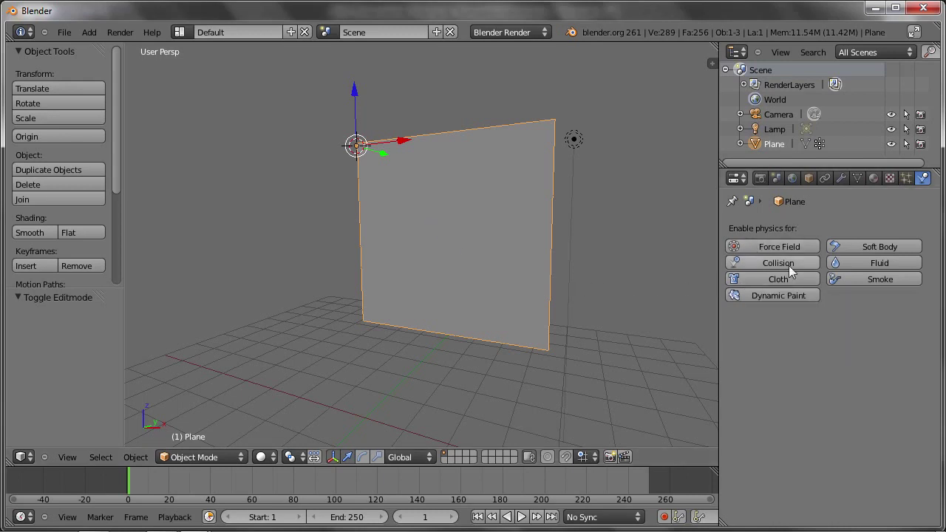
pyautogui.click(745, 281)
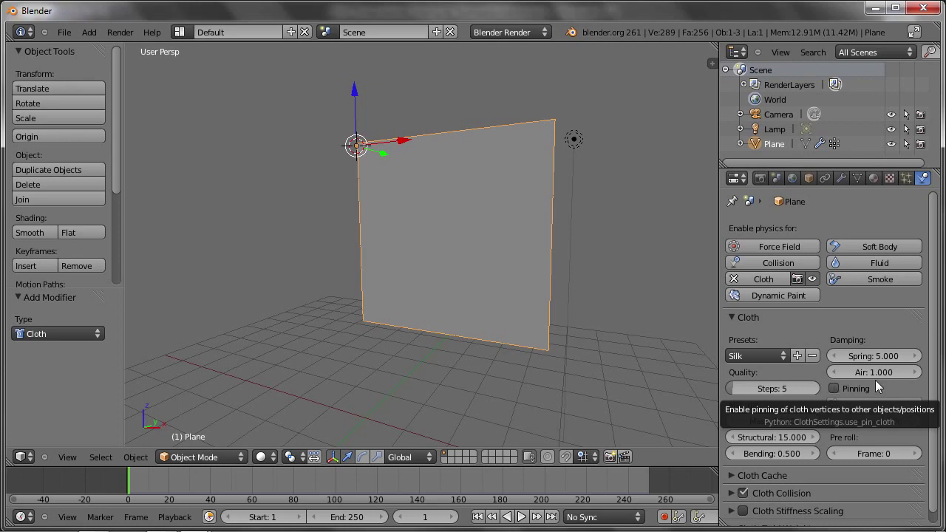
pyautogui.click(834, 388)
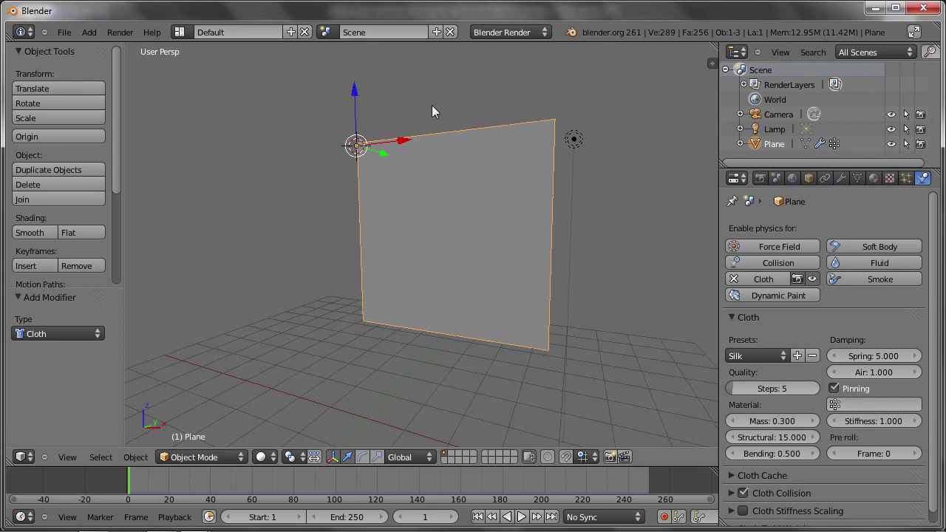
# Step: Assign the plane's left border vertex loop to a new vertex group
pyautogui.press('Tab')
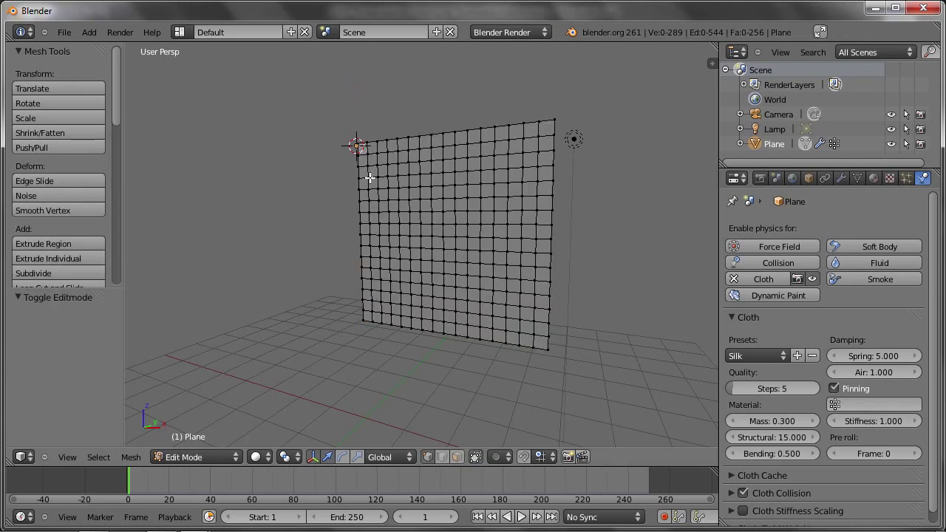
pyautogui.moveTo(359, 261); pyautogui.dragTo(386, 237, button='middle')
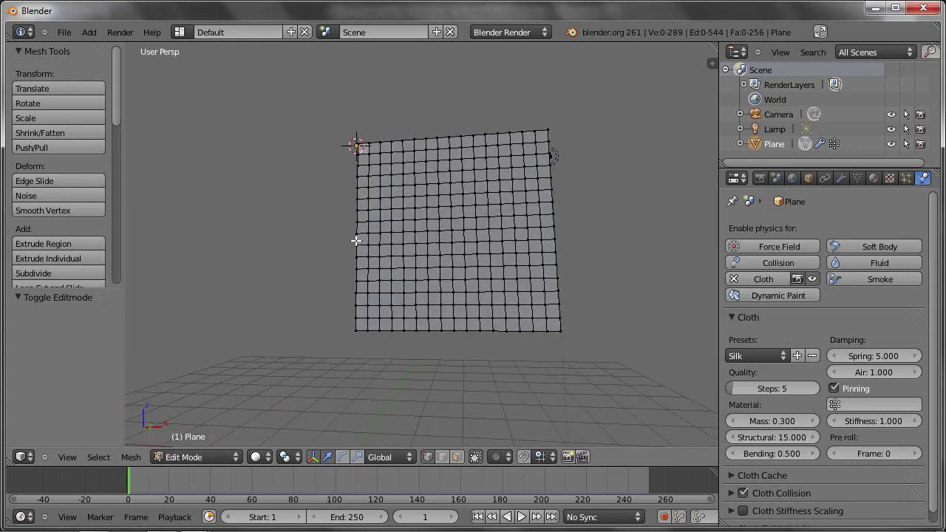
pyautogui.keyDown('alt'); pyautogui.rightClick(356, 240); pyautogui.keyUp('alt')
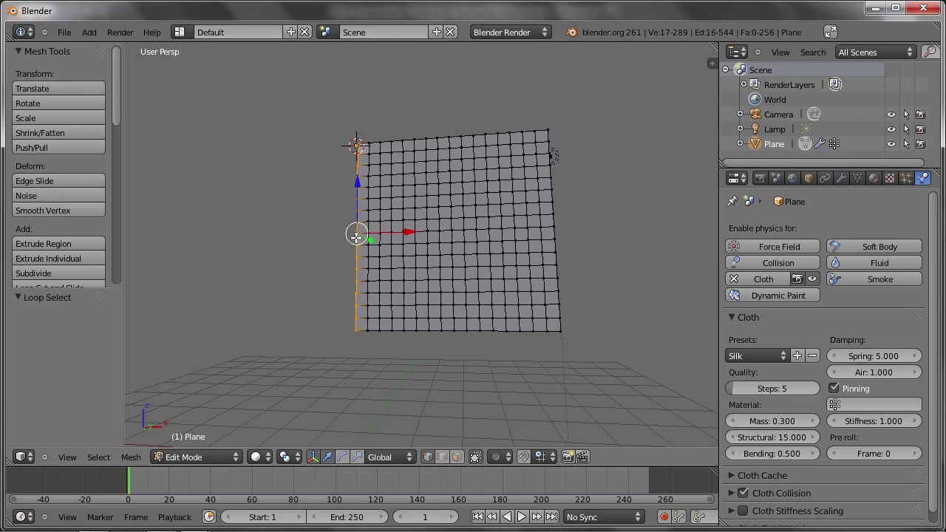
pyautogui.hotkey('ctrl', 'g')
pyautogui.click(346, 206)
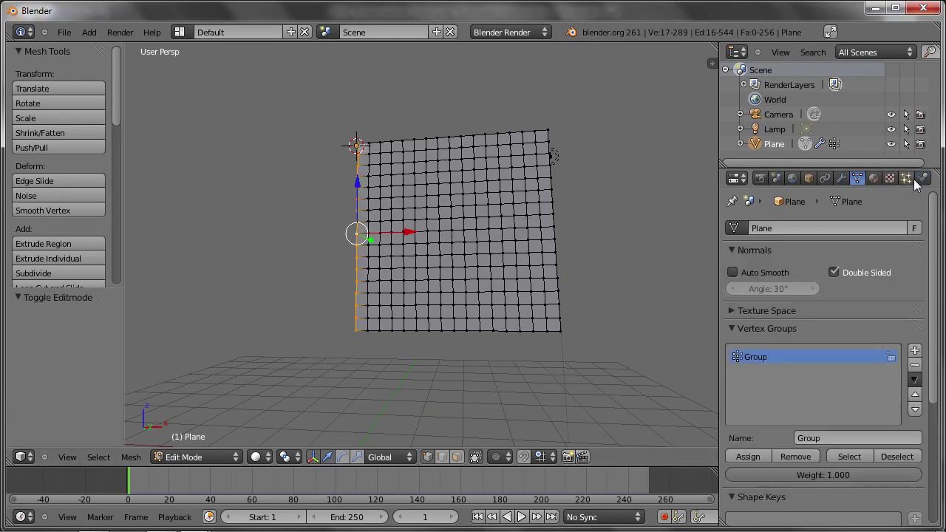
# Step: Back in object mode, set the cloth's pinning vertex group to 'Group'
pyautogui.click(922, 178)
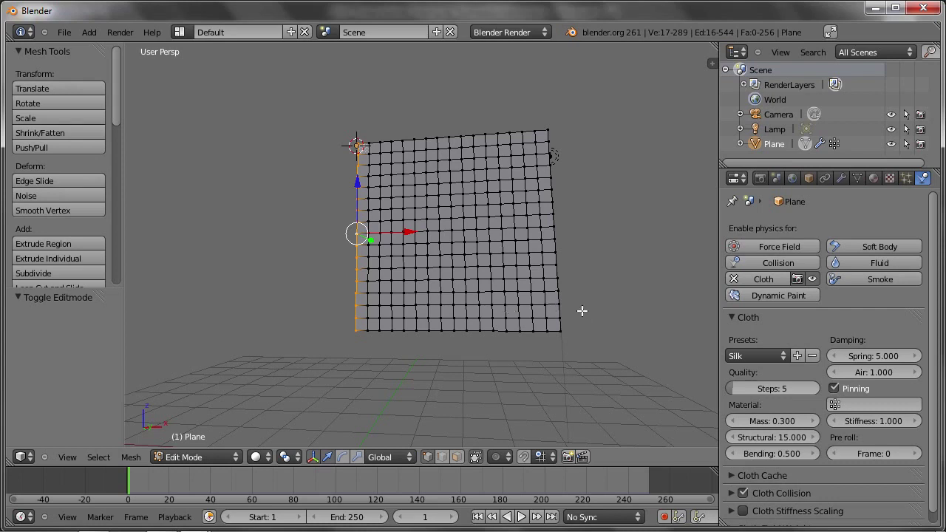
pyautogui.press('Tab')
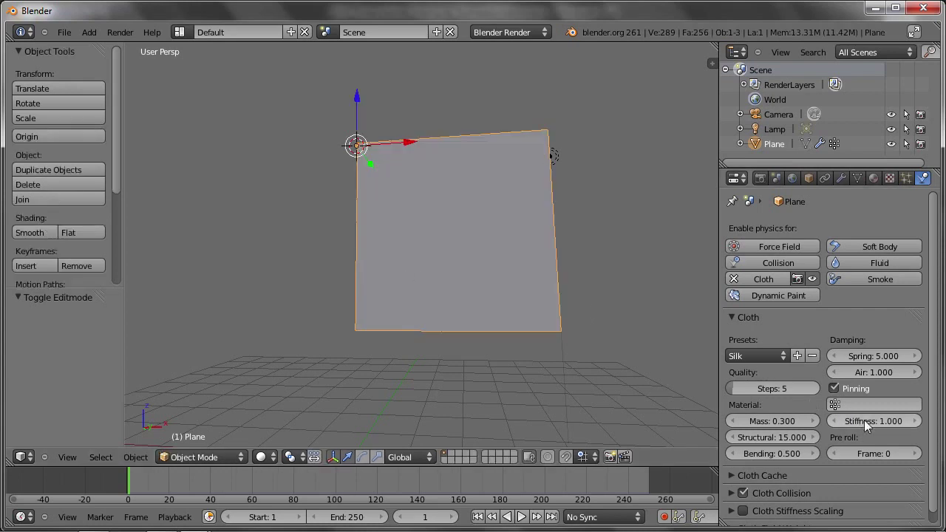
pyautogui.click(868, 406)
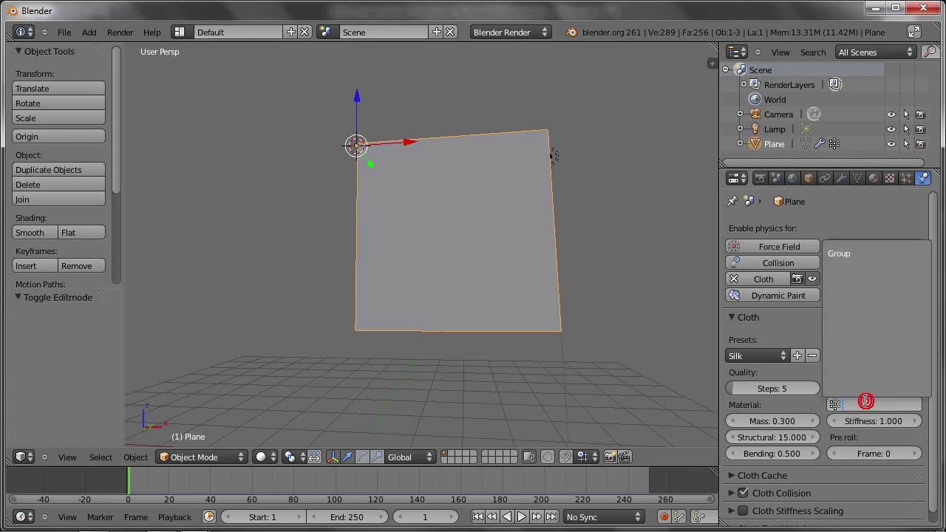
pyautogui.click(841, 254)
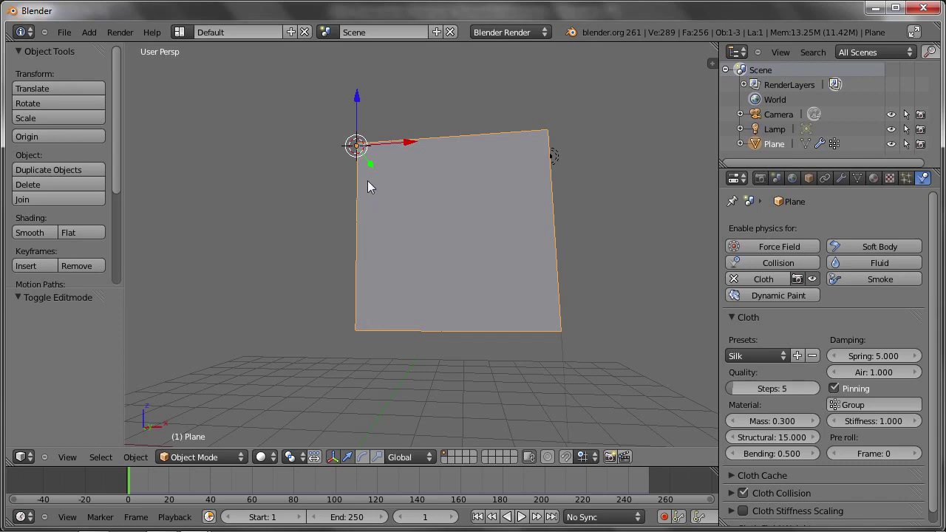
pyautogui.hotkey('alt', 'a')
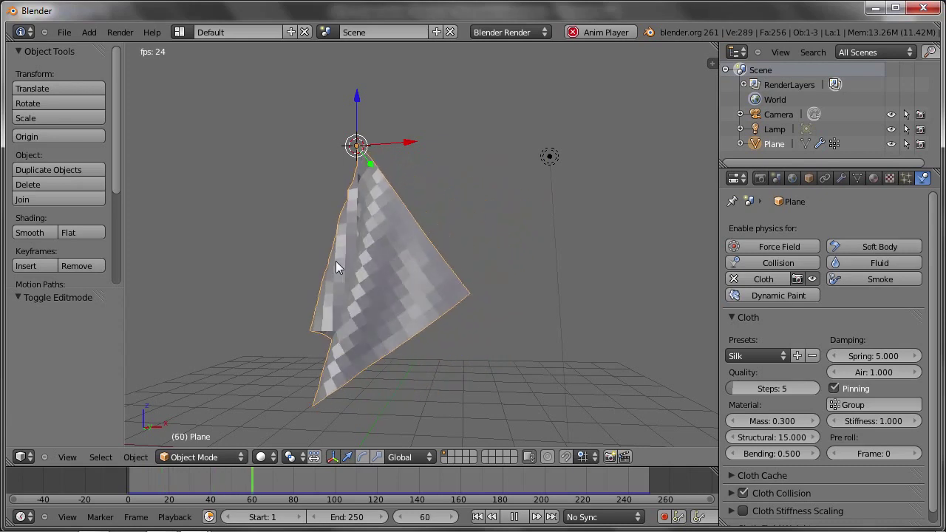
pyautogui.moveTo(360, 274)
pyautogui.mouseDown(button='middle')
pyautogui.moveTo(479, 264)
pyautogui.moveTo(599, 279)
pyautogui.moveTo(364, 314)
pyautogui.moveTo(524, 294)
pyautogui.moveTo(397, 290)
pyautogui.moveTo(512, 287)
pyautogui.mouseUp(button='middle')
# Step: Enable Self Collision in the cloth's Collision settings
pyautogui.press('Escape')
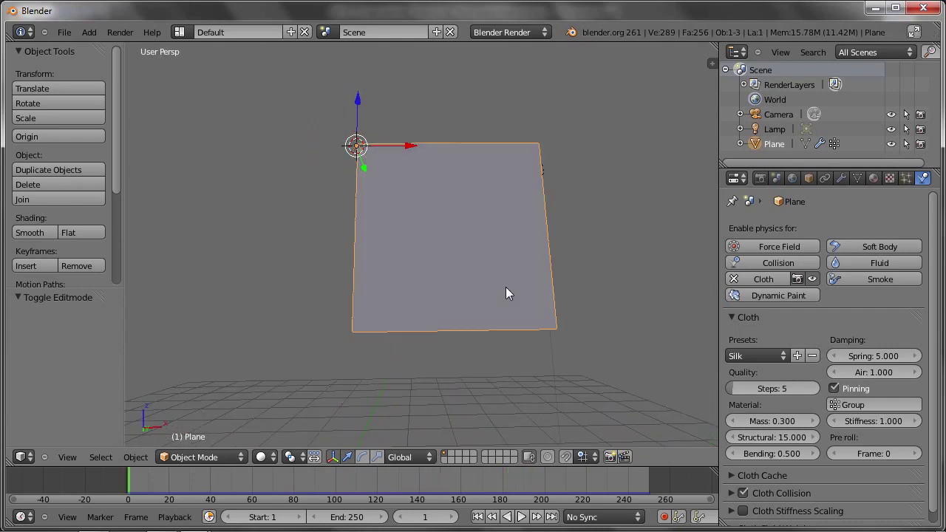
pyautogui.scroll(-1, 784, 280)
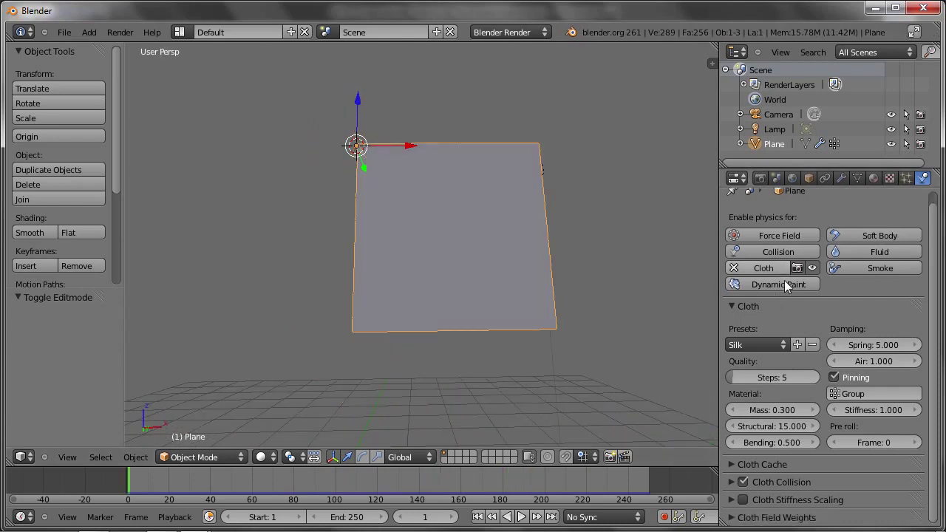
pyautogui.click(735, 478)
pyautogui.scroll(-4, 783, 430)
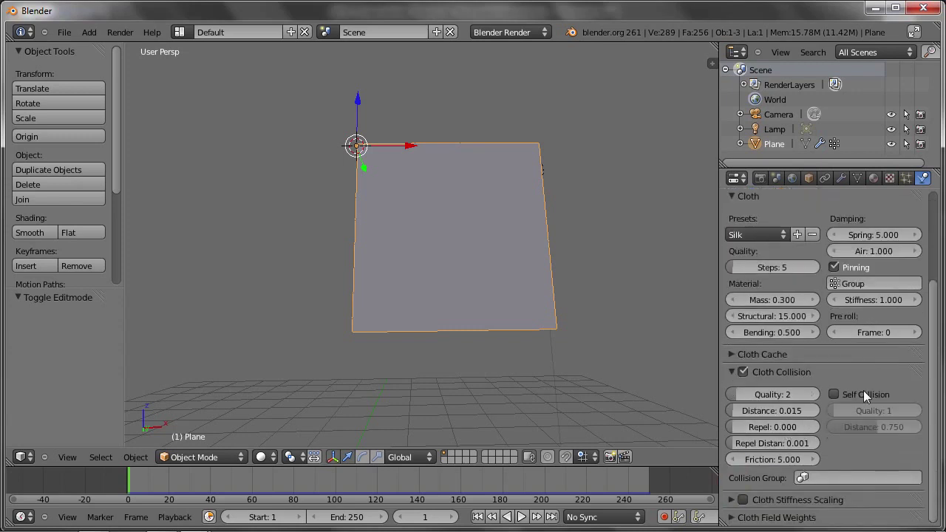
pyautogui.click(834, 395)
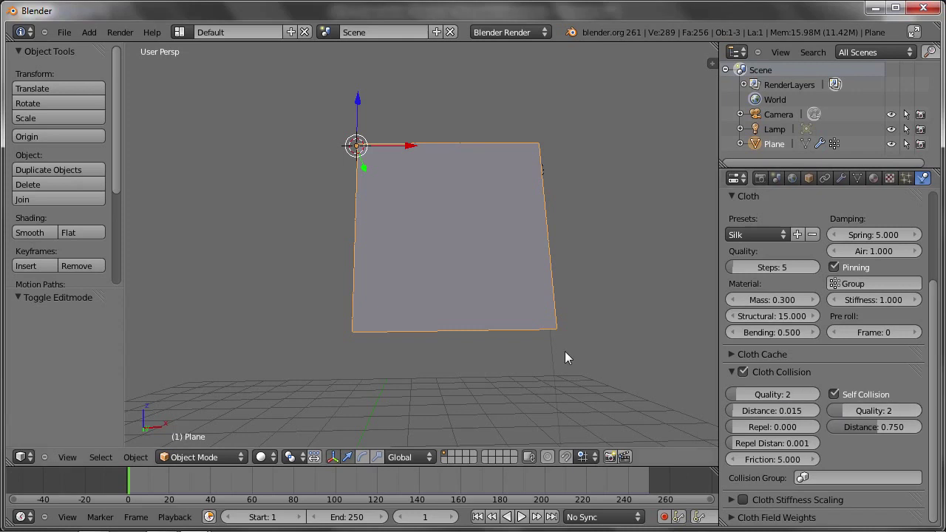
# Step: Replay the simulation to watch the self-colliding cloth fall, then stop at frame 1
pyautogui.hotkey('alt', 'a')
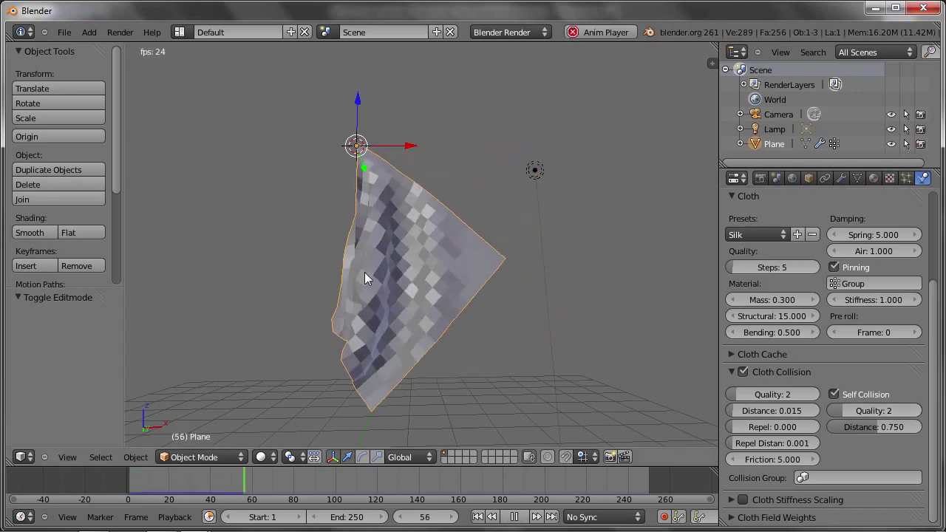
pyautogui.moveTo(460, 267)
pyautogui.mouseDown(button='middle')
pyautogui.moveTo(345, 293)
pyautogui.moveTo(317, 316)
pyautogui.moveTo(524, 291)
pyautogui.mouseUp(button='middle')
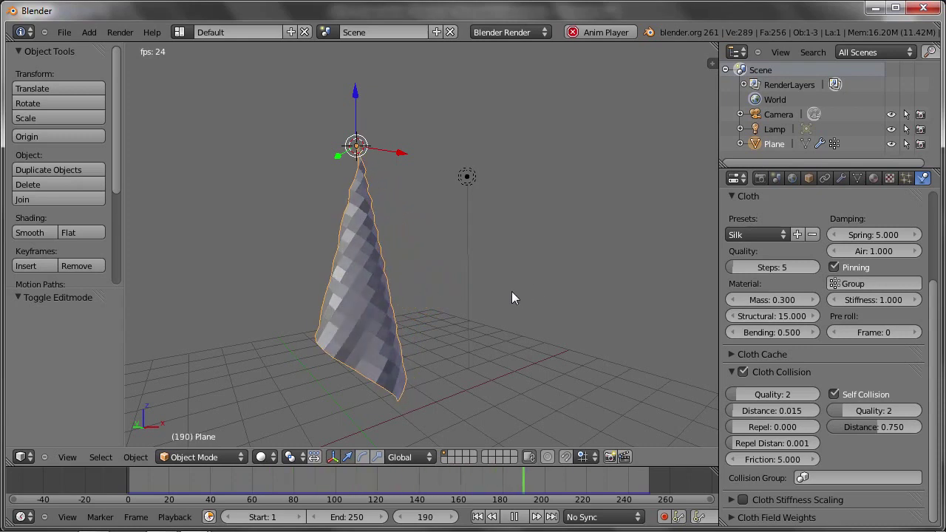
pyautogui.press('Escape')
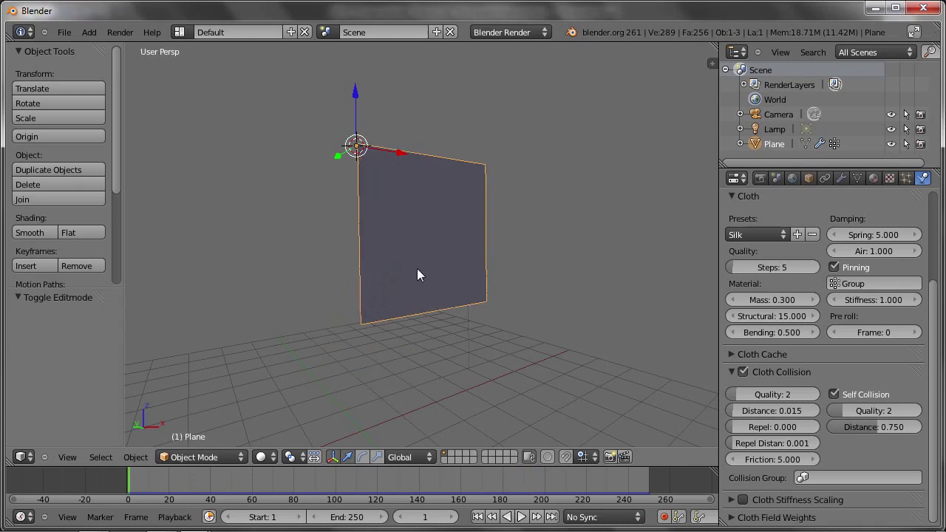
# Step: Add an Empty to the scene beside the cloth plane
pyautogui.scroll(-5, 340, 292)
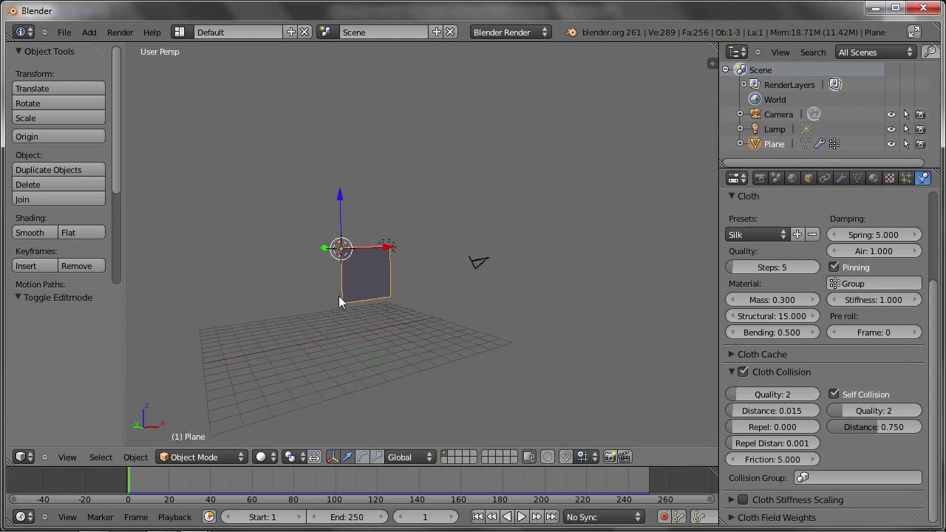
pyautogui.keyDown('shift'); pyautogui.moveTo(329, 290); pyautogui.dragTo(351, 287, button='middle'); pyautogui.keyUp('shift')
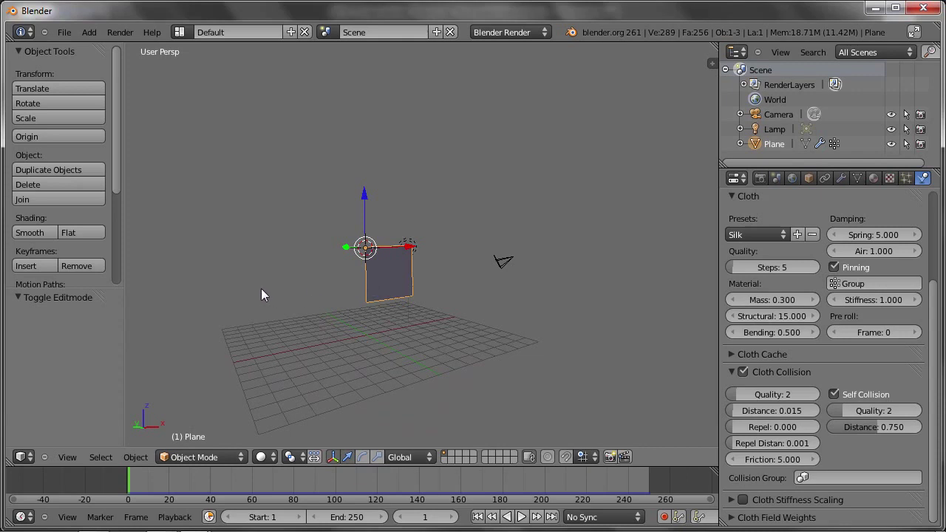
pyautogui.hotkey('shift', 'a')
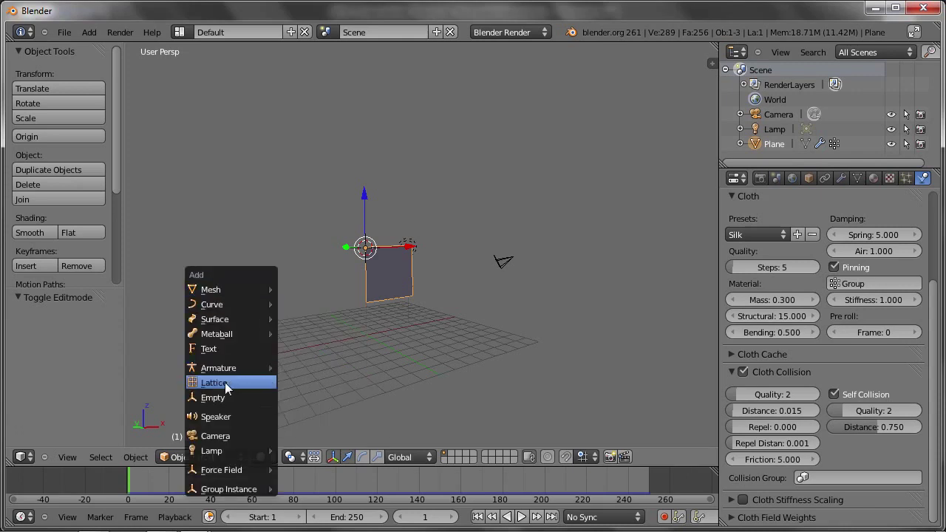
pyautogui.click(222, 400)
# Step: Move the Empty left along X to -3.339 and show its physics settings
pyautogui.moveTo(362, 264); pyautogui.dragTo(345, 250, button='middle')
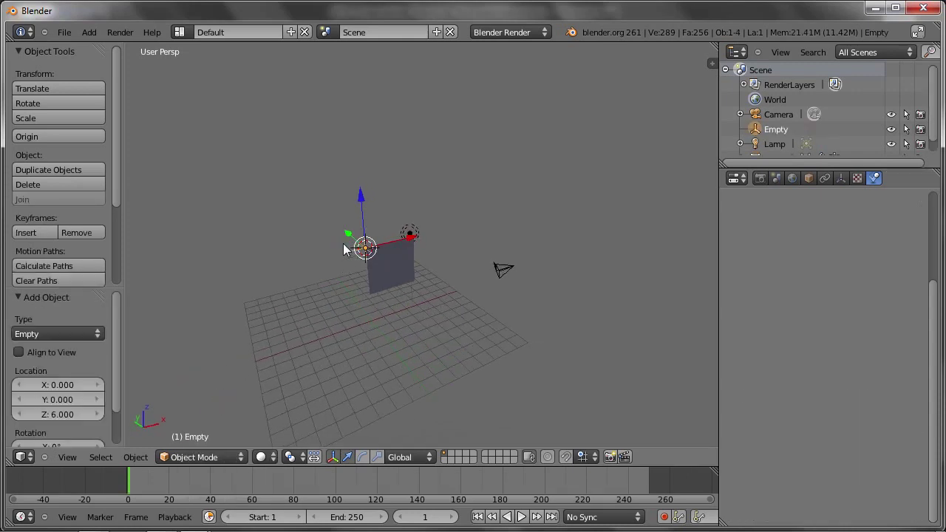
pyautogui.moveTo(406, 241); pyautogui.dragTo(347, 268)
pyautogui.moveTo(347, 268)
pyautogui.mouseDown(button='middle')
pyautogui.moveTo(332, 234)
pyautogui.moveTo(352, 292)
pyautogui.mouseUp(button='middle')
pyautogui.scroll(3, 322, 259)
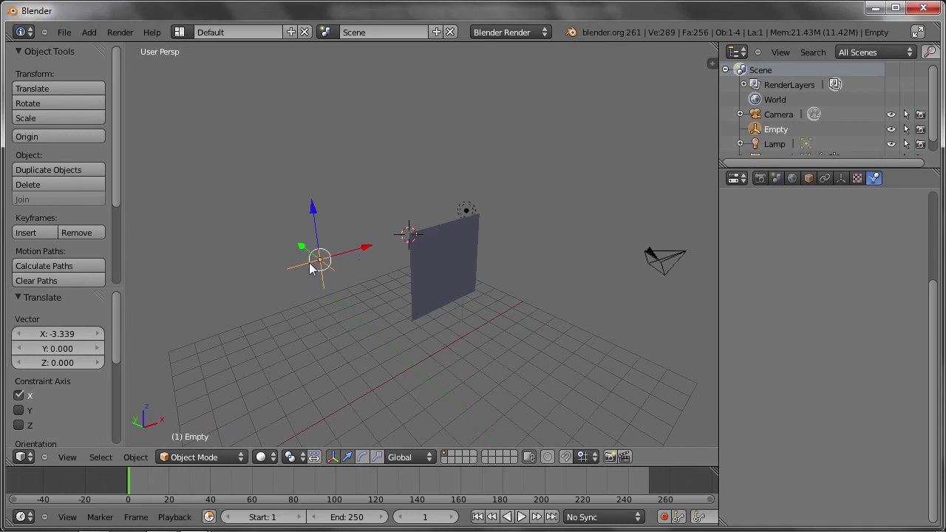
pyautogui.click(875, 178)
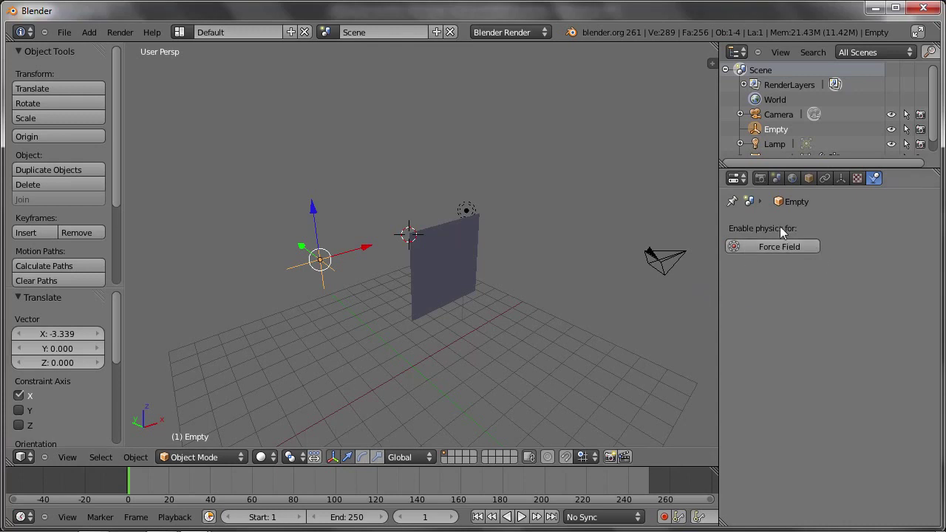
# Step: Give the Empty a Force Field of type Wind
pyautogui.click(759, 250)
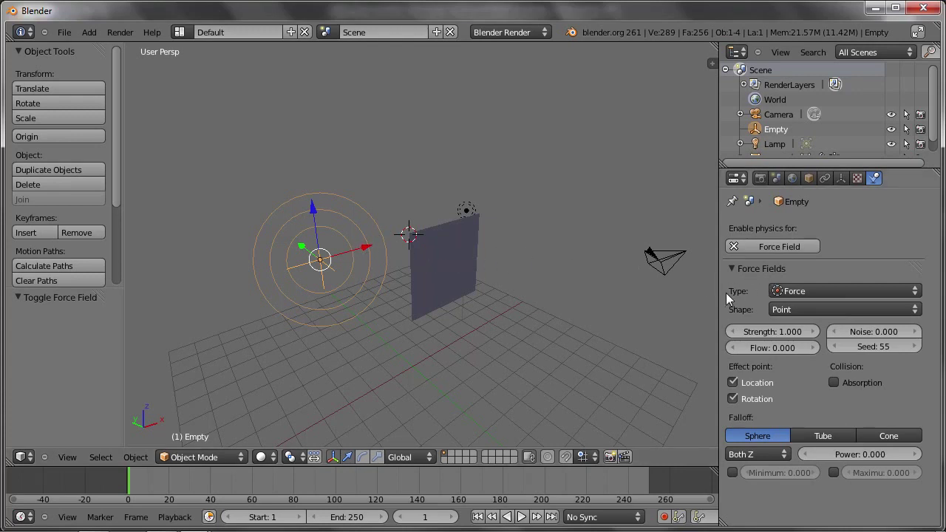
pyautogui.click(812, 290)
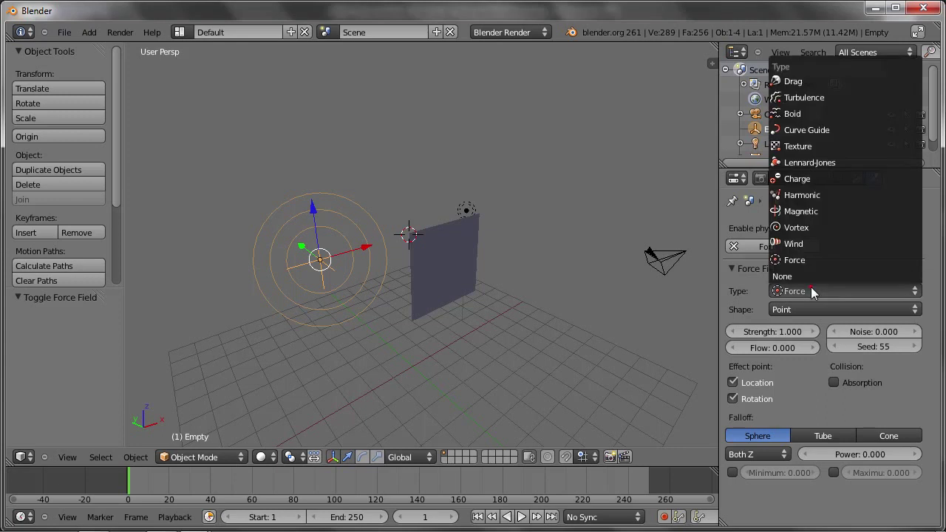
pyautogui.click(798, 243)
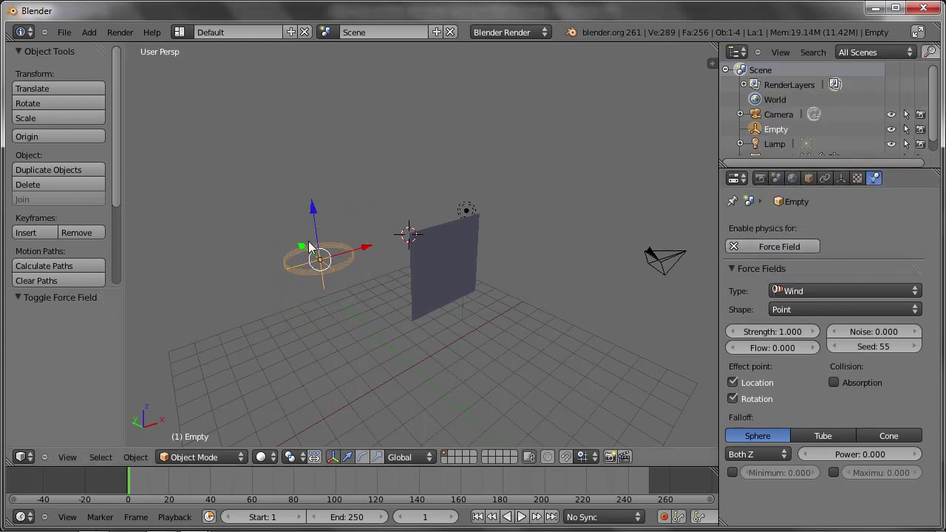
pyautogui.moveTo(368, 252)
pyautogui.mouseDown(button='middle')
pyautogui.moveTo(381, 261)
pyautogui.moveTo(368, 277)
pyautogui.moveTo(402, 271)
pyautogui.mouseUp(button='middle')
# Step: Rotate the Empty about 97° around Y toward the cloth and play the simulation
pyautogui.press('r')
pyautogui.press('y')
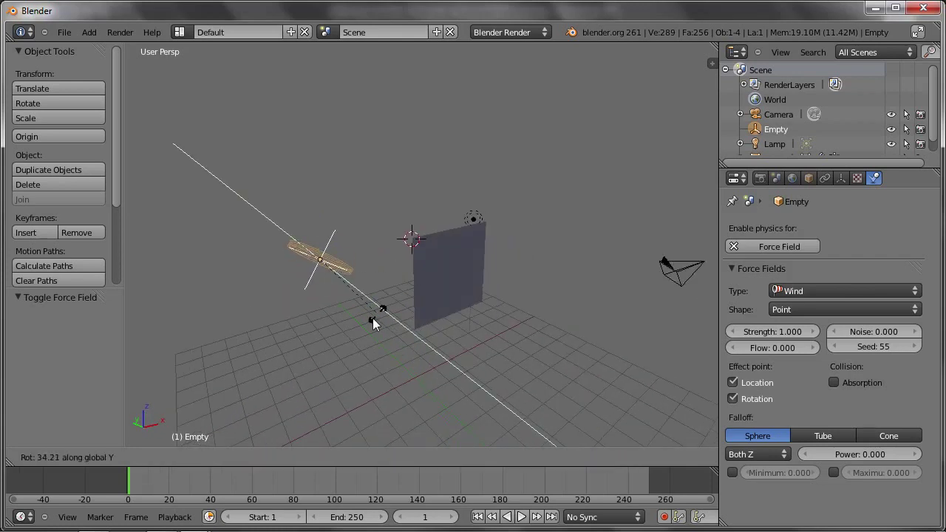
pyautogui.click(300, 325)
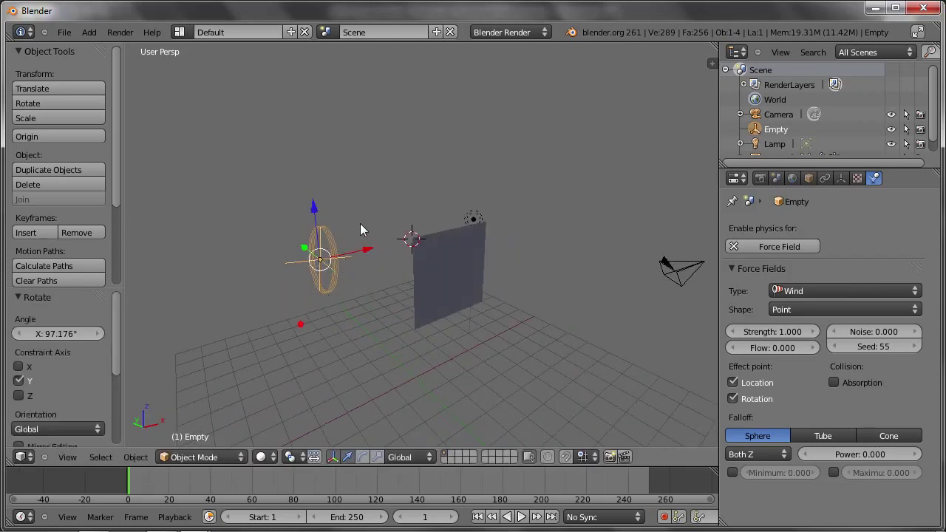
pyautogui.moveTo(360, 224); pyautogui.dragTo(333, 237, button='middle')
pyautogui.scroll(3, 286, 257)
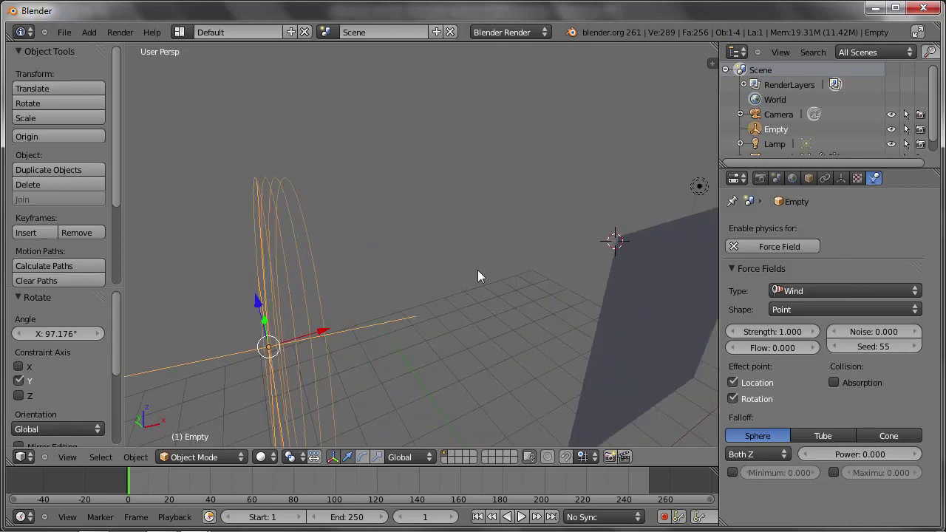
pyautogui.scroll(-5, 477, 276)
pyautogui.moveTo(478, 277); pyautogui.dragTo(458, 344, button='middle')
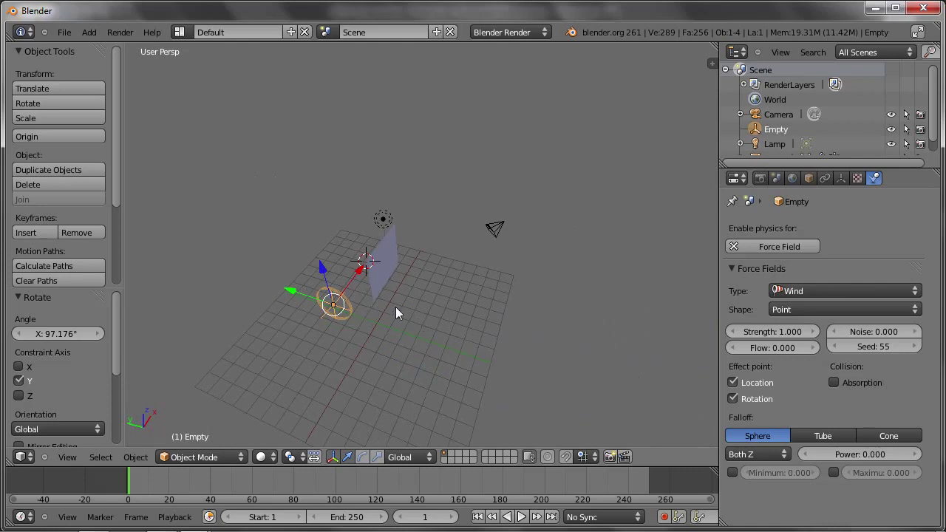
pyautogui.moveTo(395, 309); pyautogui.dragTo(370, 248, button='middle')
pyautogui.hotkey('alt', 'a')
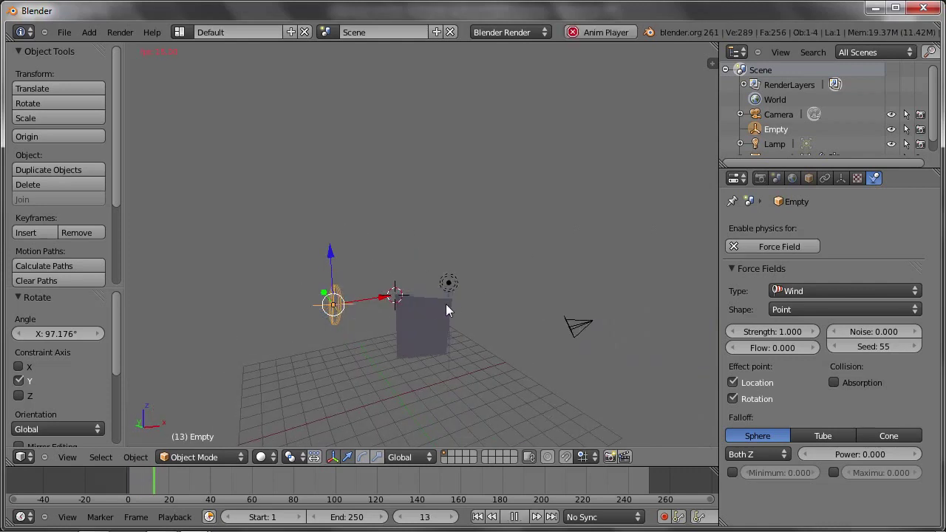
# Step: Raise wind strength to 78.416 and lower the Empty 1.819 on Z while playing
pyautogui.moveTo(415, 297); pyautogui.dragTo(402, 268, button='middle')
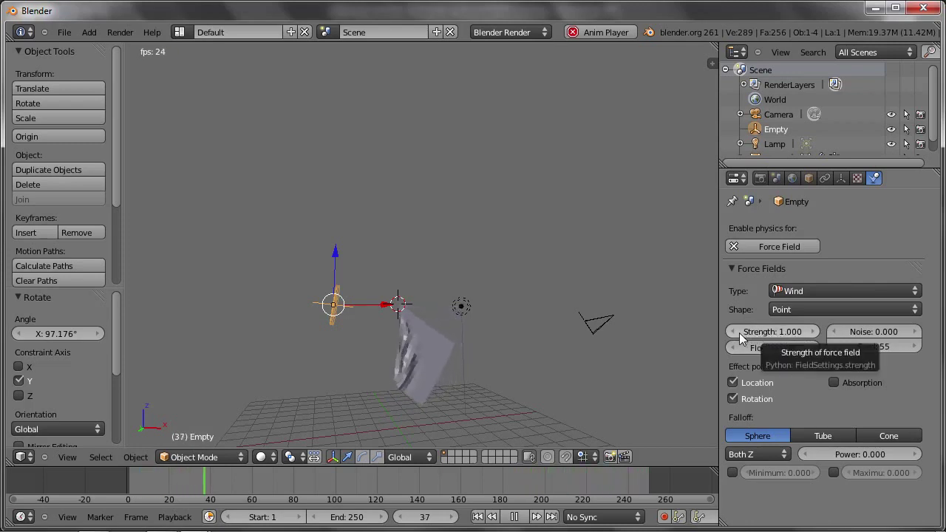
pyautogui.moveTo(735, 336); pyautogui.dragTo(835, 340)
pyautogui.moveTo(336, 268); pyautogui.dragTo(332, 296)
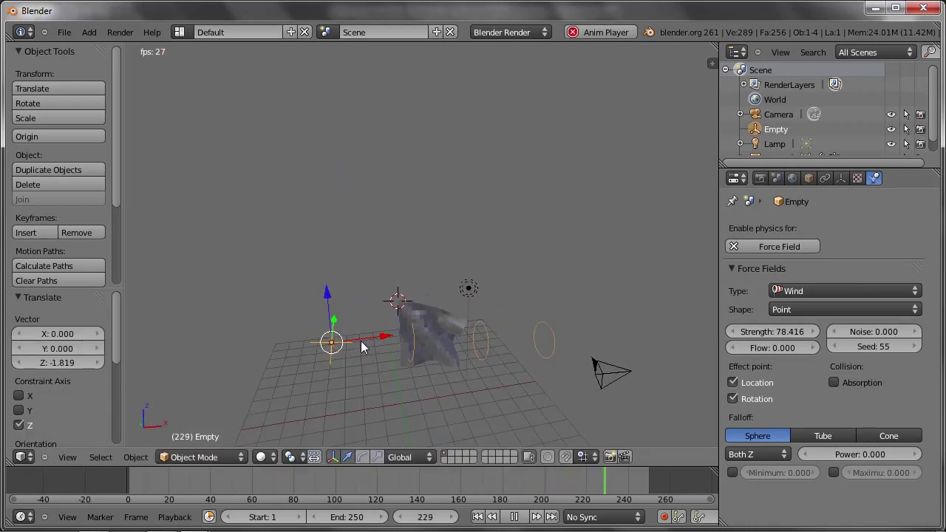
pyautogui.moveTo(325, 290); pyautogui.dragTo(397, 333, button='middle')
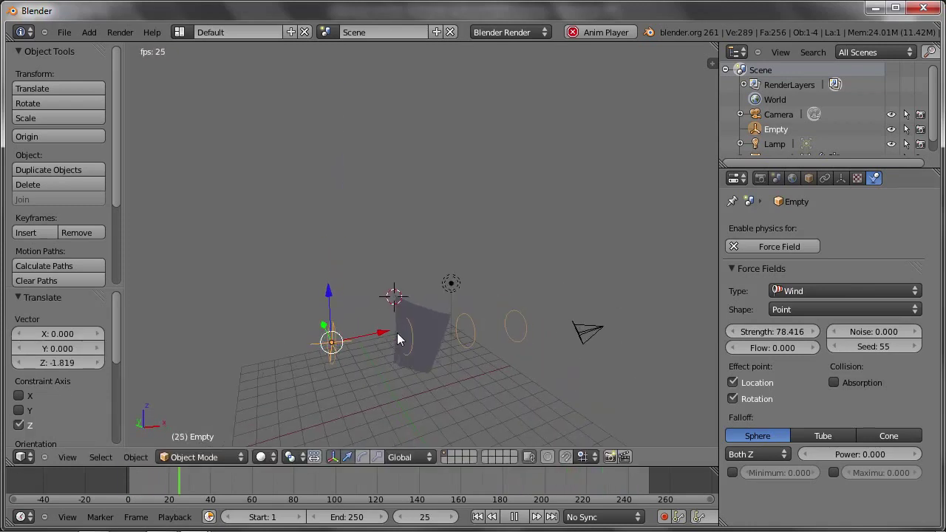
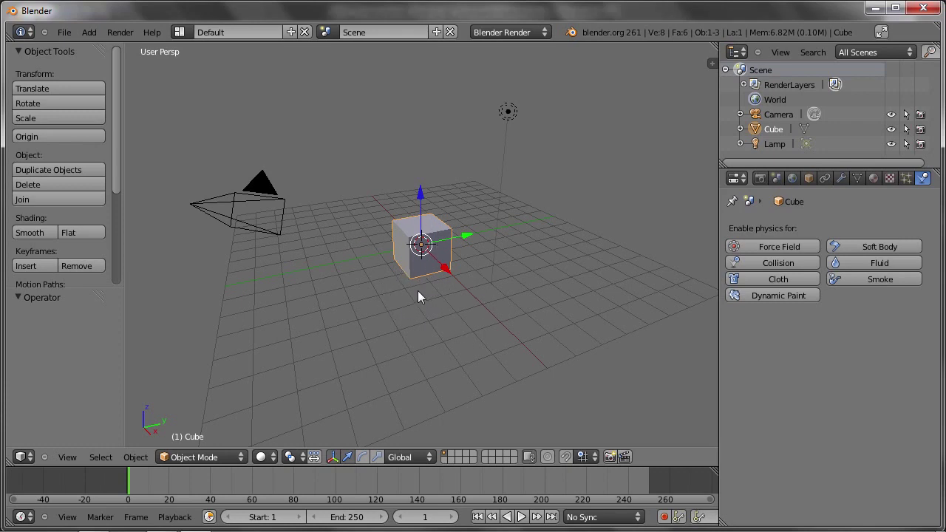
# Step: Scale the cube up to about 4.3 times its size
pyautogui.press('s')
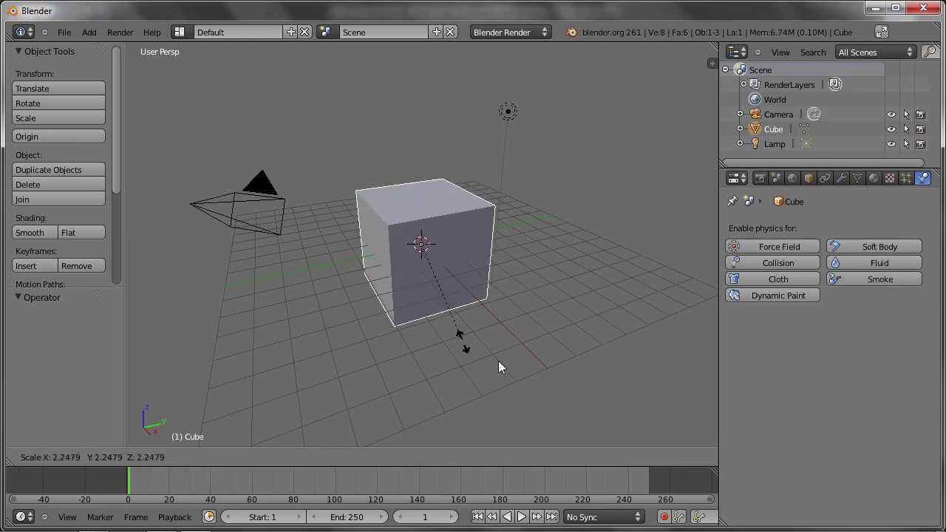
pyautogui.click(564, 393)
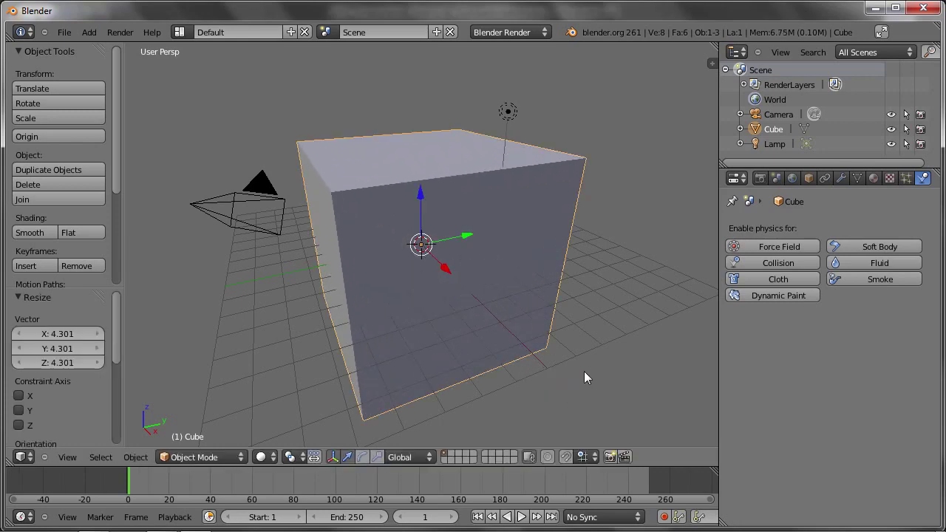
pyautogui.moveTo(383, 331); pyautogui.dragTo(379, 283, button='middle')
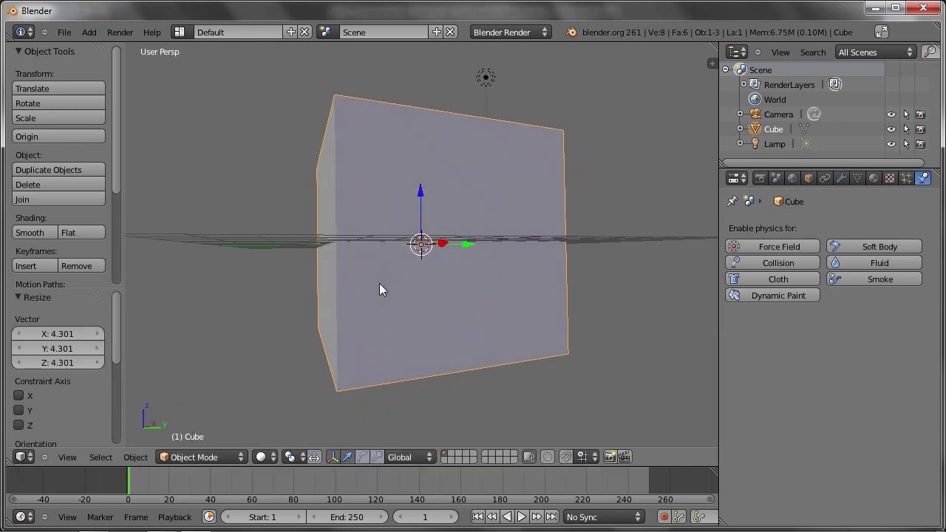
# Step: Raise the cube to Z 3.984 and make it a smoke Domain
pyautogui.press('g')
pyautogui.press('z')
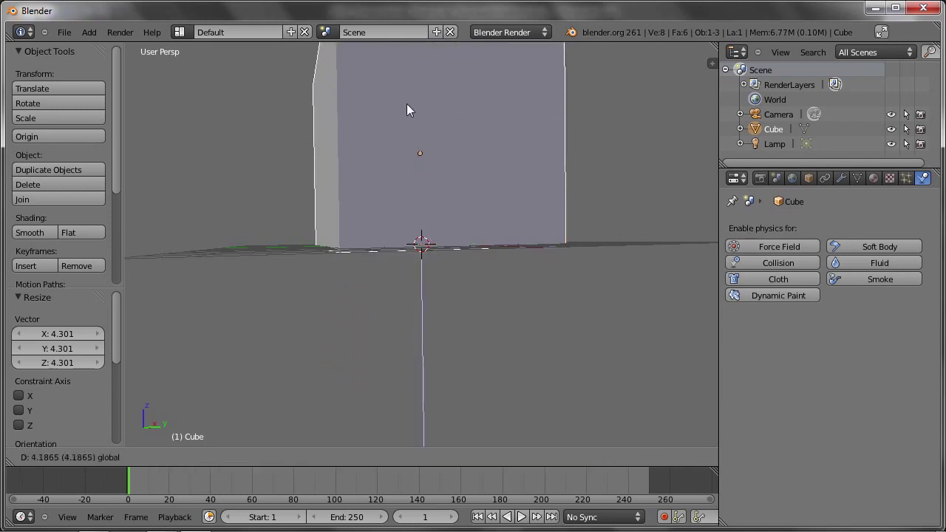
pyautogui.click(405, 107)
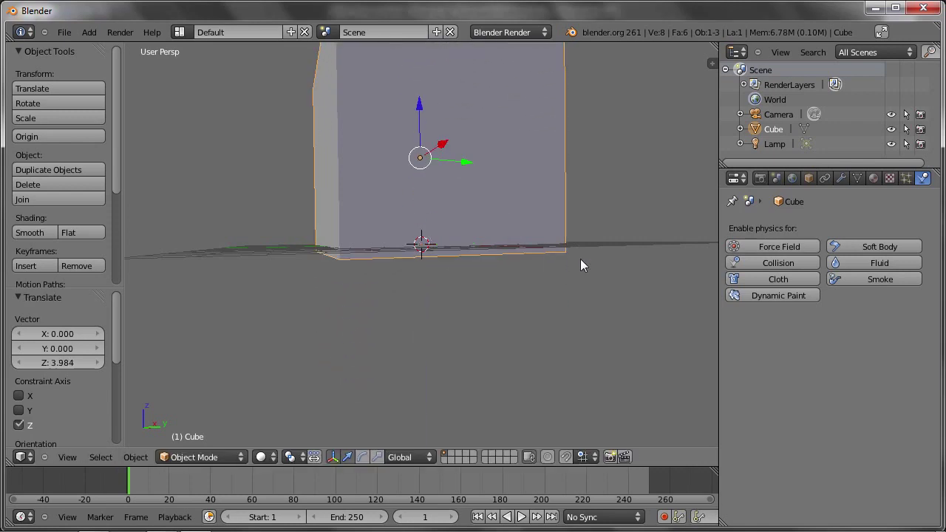
pyautogui.click(850, 278)
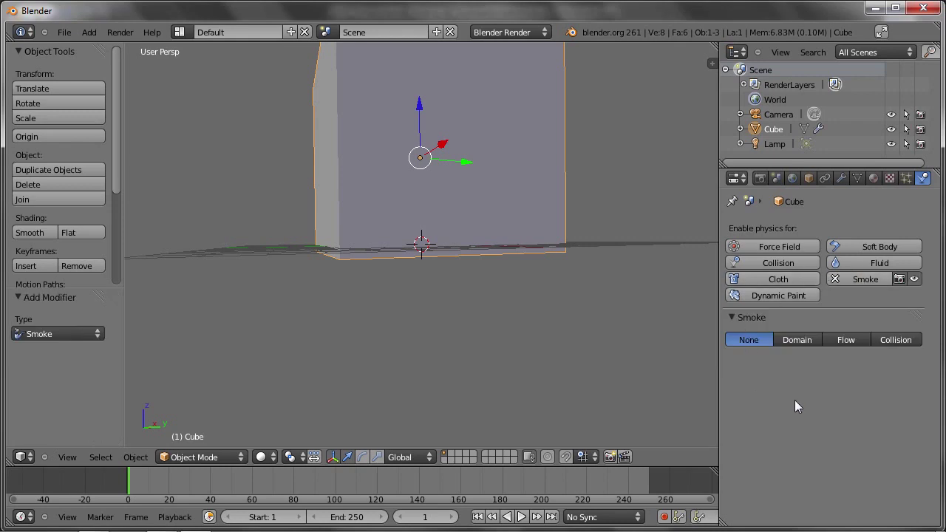
pyautogui.click(799, 339)
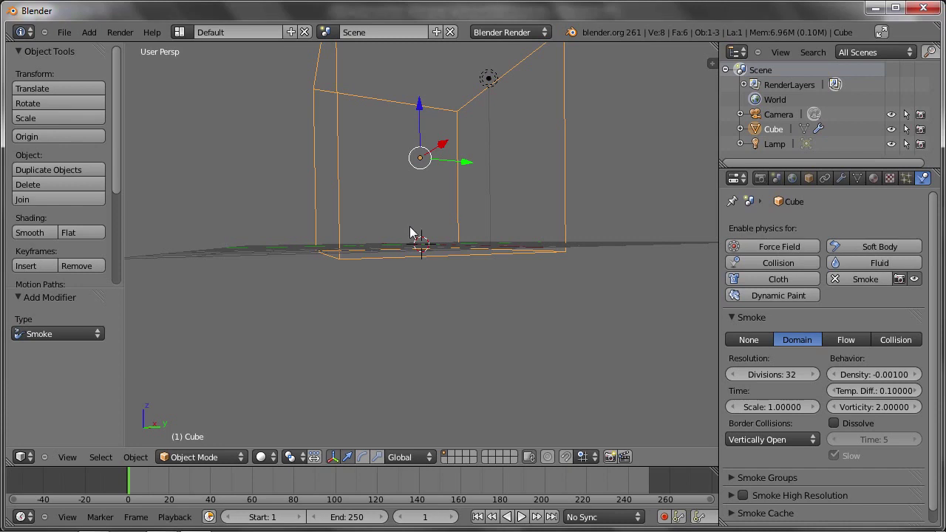
# Step: Add a plane at the origin and switch to front orthographic view
pyautogui.hotkey('shift', 'a')
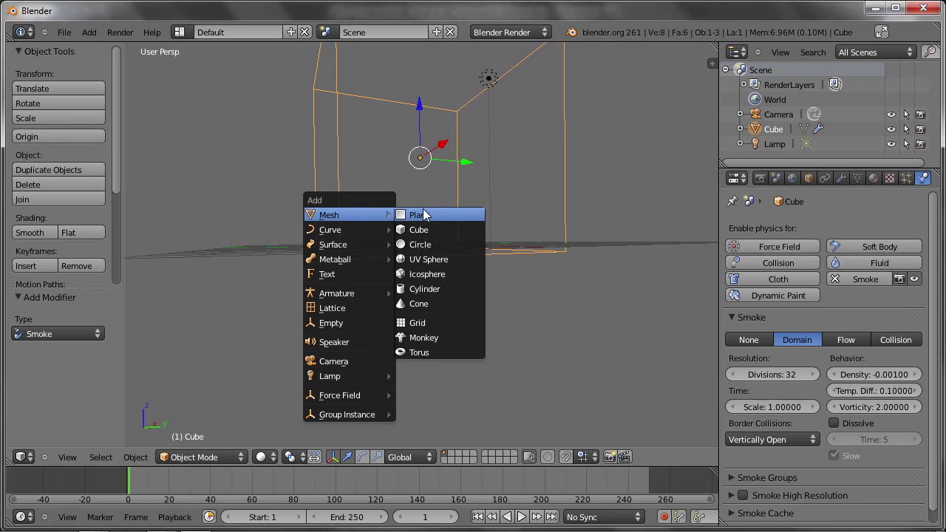
pyautogui.click(418, 214)
pyautogui.press('KP_1')
pyautogui.press('KP_5')
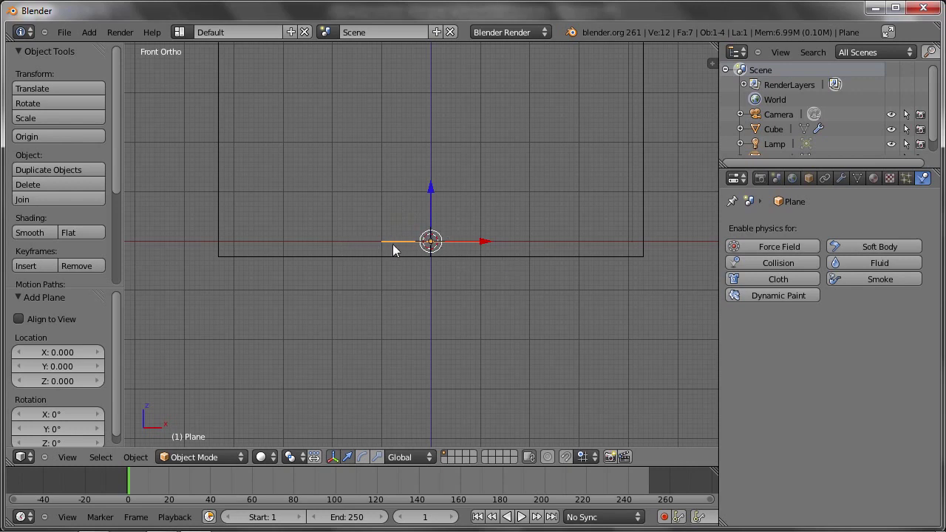
# Step: Give the plane smoke physics as a Flow source and start playback
pyautogui.click(880, 278)
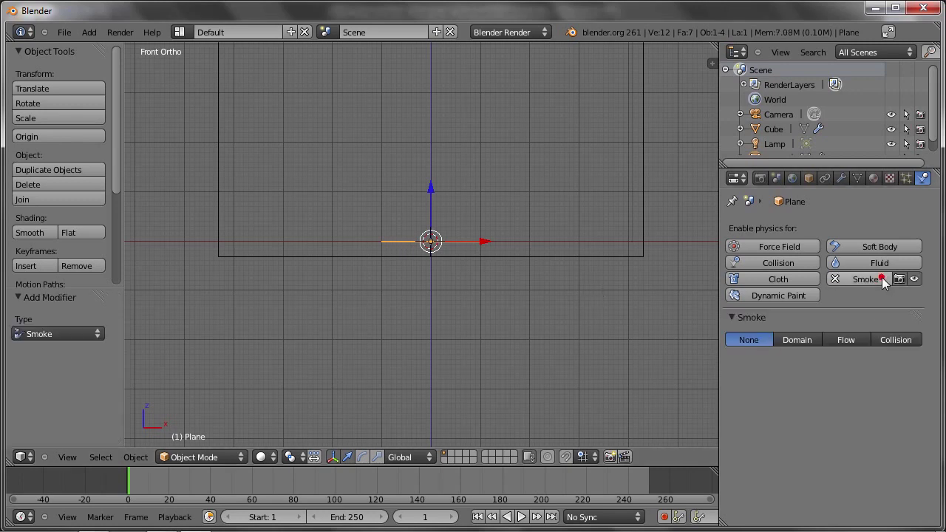
pyautogui.click(846, 339)
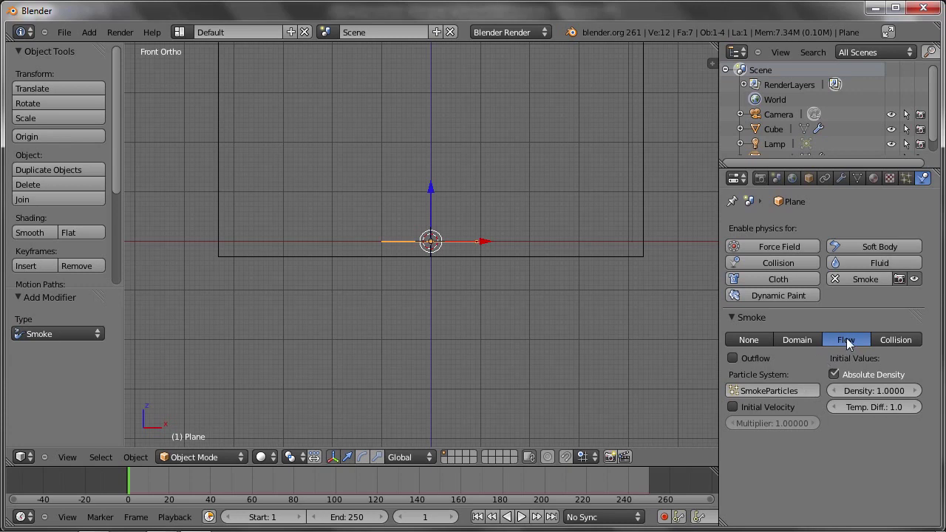
pyautogui.hotkey('alt', 'a')
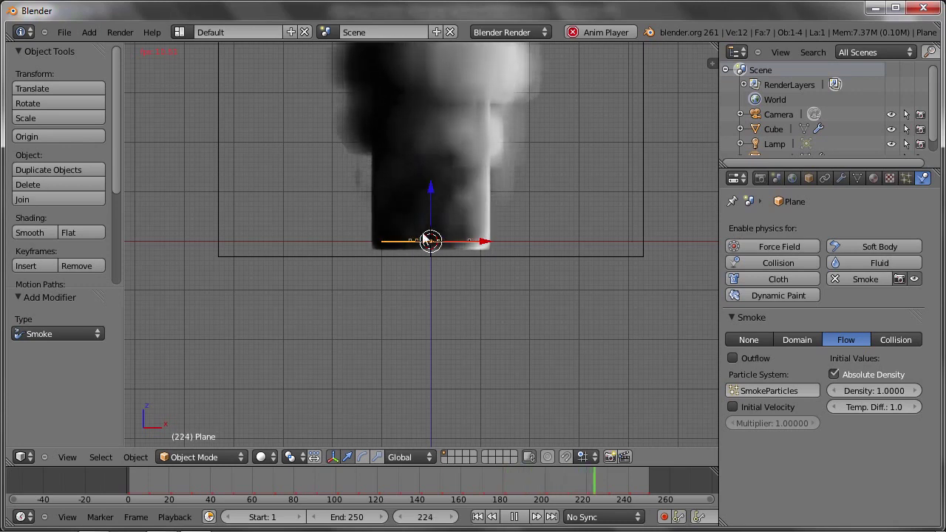
# Step: Raise the emitter plane to Z 0.135 and replay the simulation from frame 1
pyautogui.moveTo(431, 196); pyautogui.dragTo(426, 204)
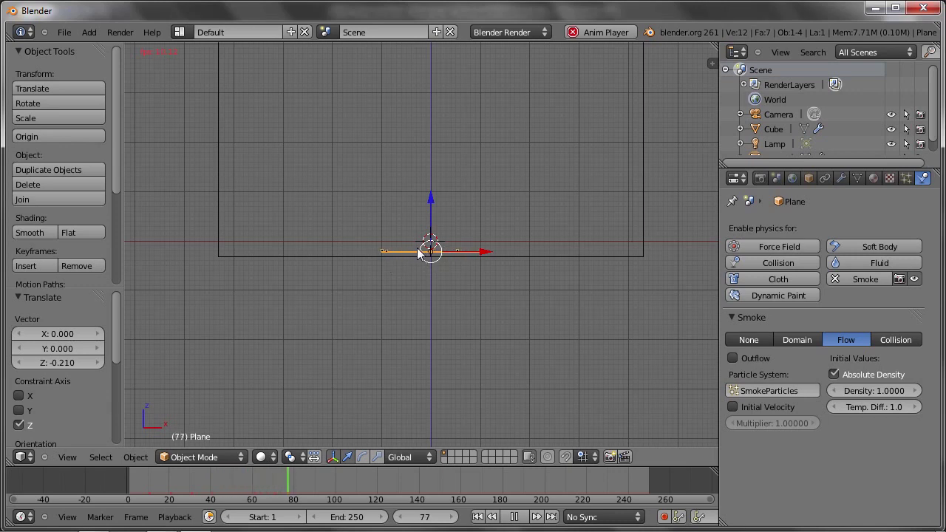
pyautogui.moveTo(427, 200); pyautogui.dragTo(429, 192)
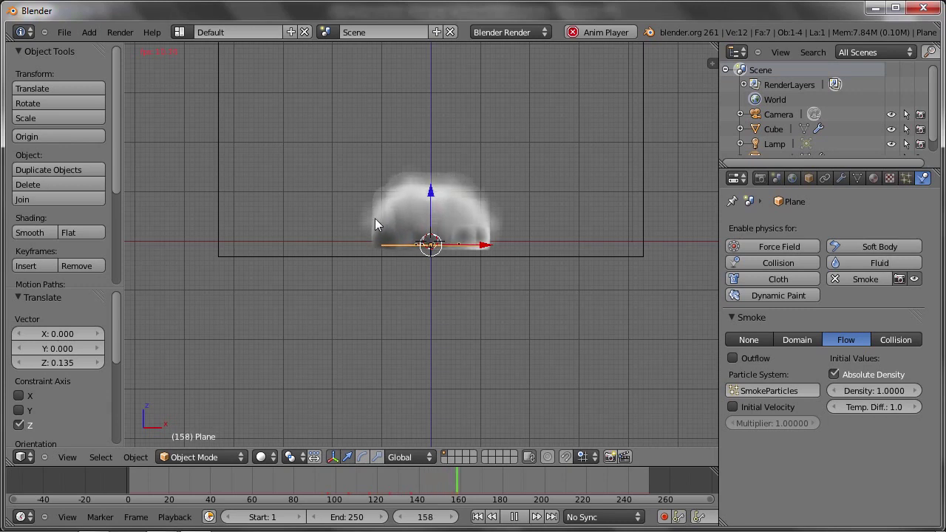
pyautogui.hotkey('shift', 'Left')
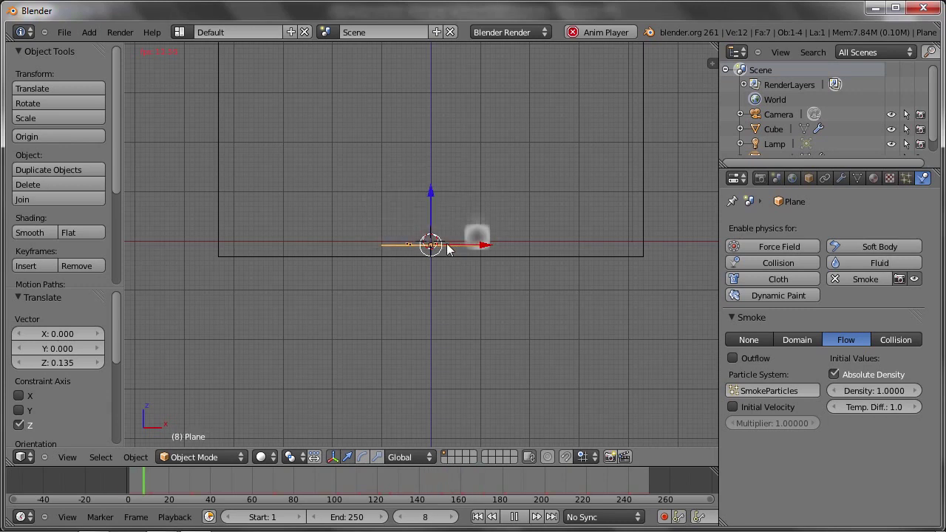
# Step: Set the flow's Temp. Diff. to 5.0 and zoom out to see the plume
pyautogui.click(879, 407)
pyautogui.write('5')
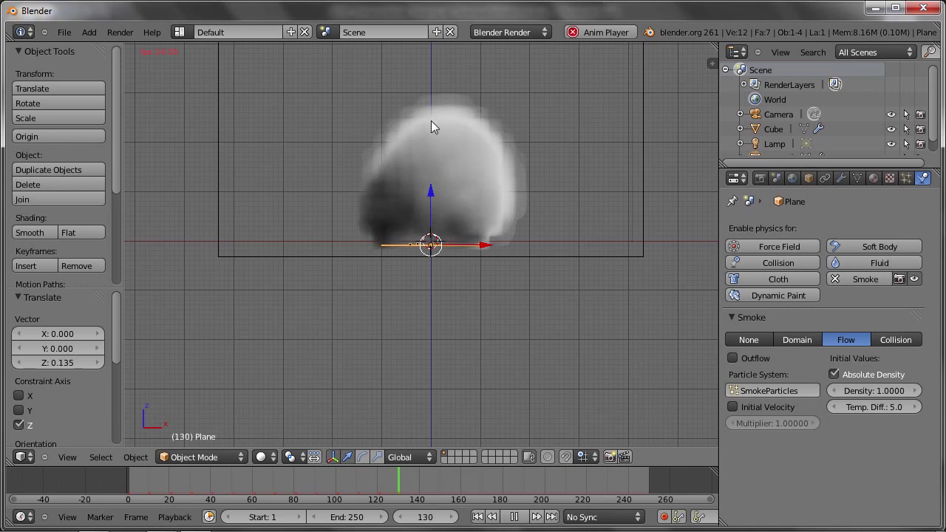
pyautogui.keyDown('shift'); pyautogui.moveTo(422, 144); pyautogui.dragTo(429, 245, button='middle'); pyautogui.keyUp('shift')
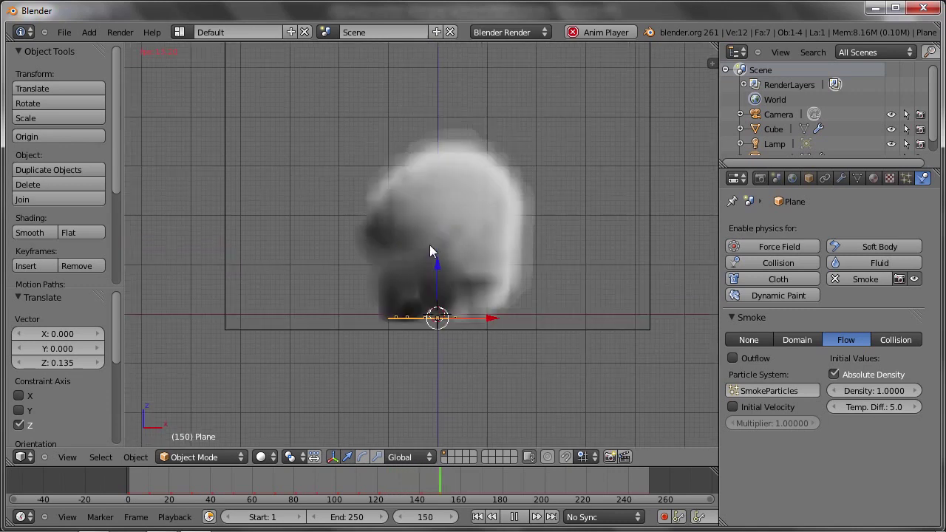
pyautogui.scroll(-1, 429, 250)
pyautogui.scroll(-2, 430, 250)
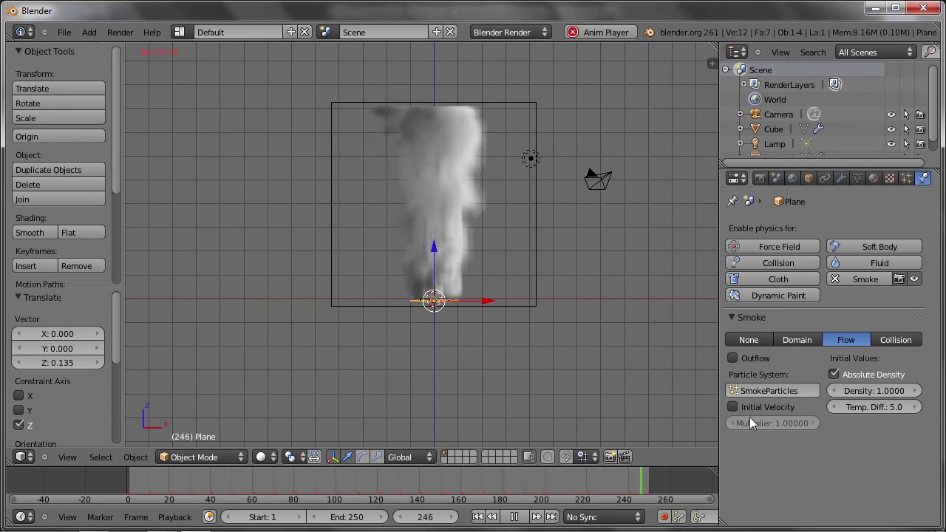
# Step: Enable Initial Velocity on the smoke flow and set particle Normal velocity to 5
pyautogui.click(734, 407)
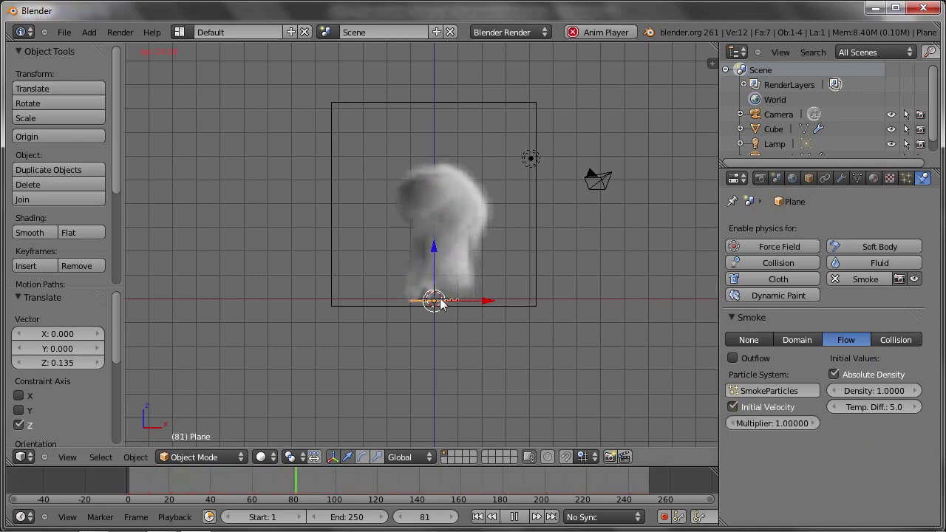
pyautogui.click(906, 178)
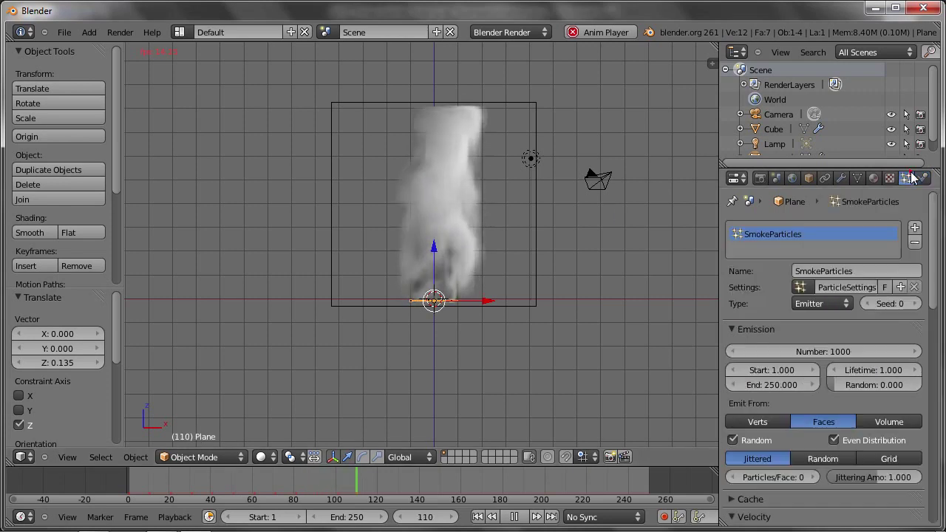
pyautogui.scroll(-3, 761, 479)
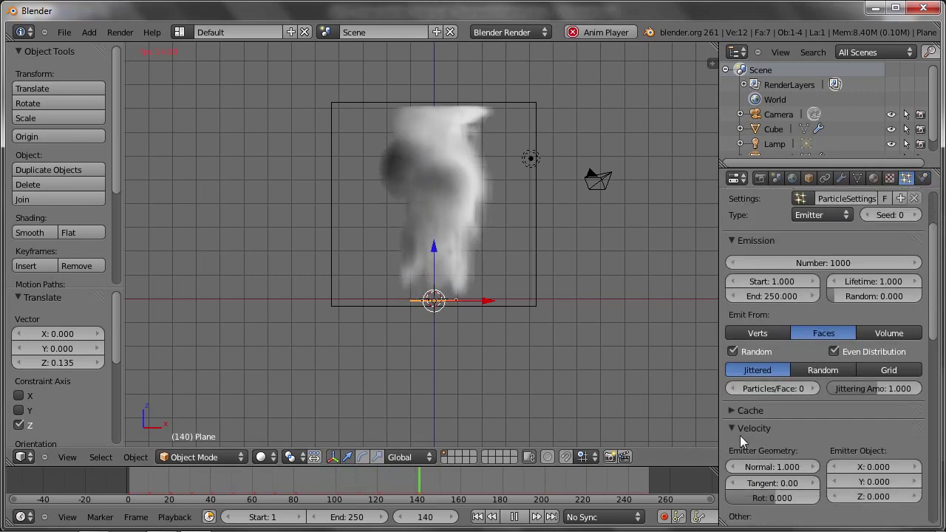
pyautogui.click(767, 465)
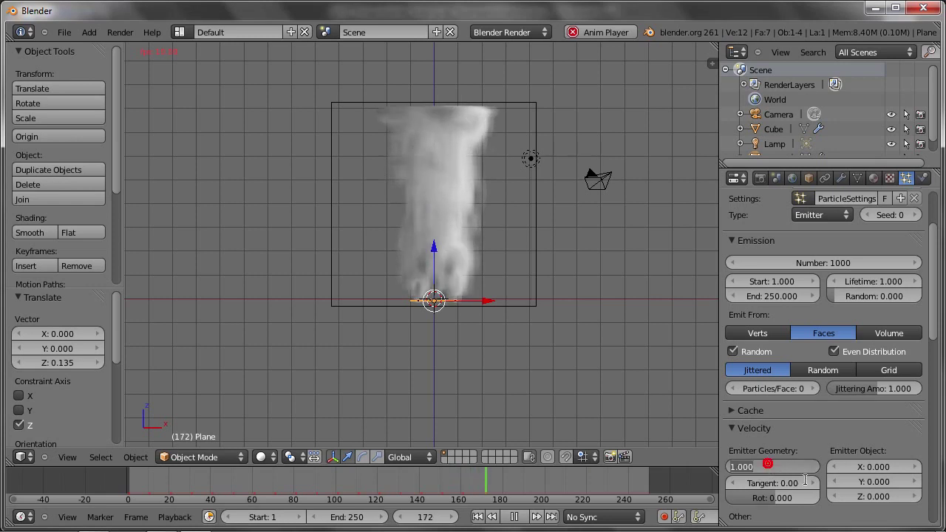
pyautogui.write('5')
pyautogui.press('Return')
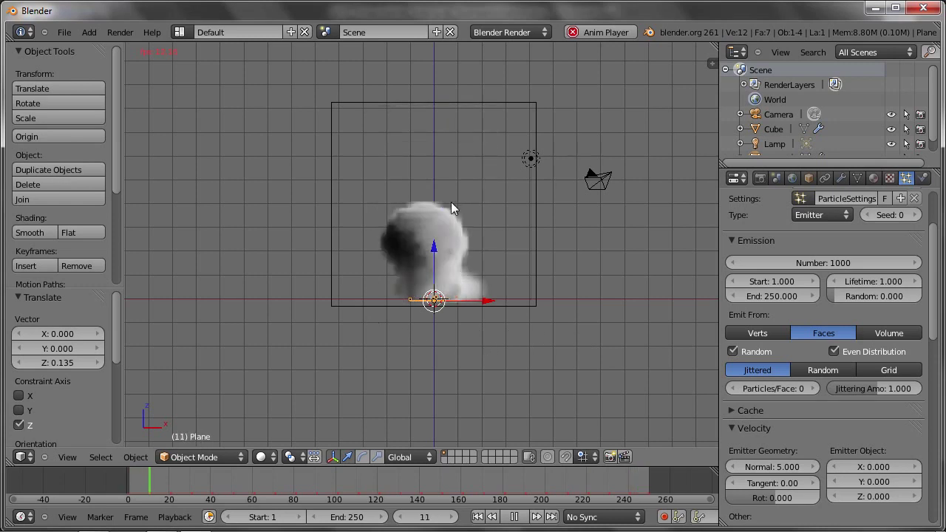
# Step: Lower the particles' Normal velocity to 2
pyautogui.click(777, 467)
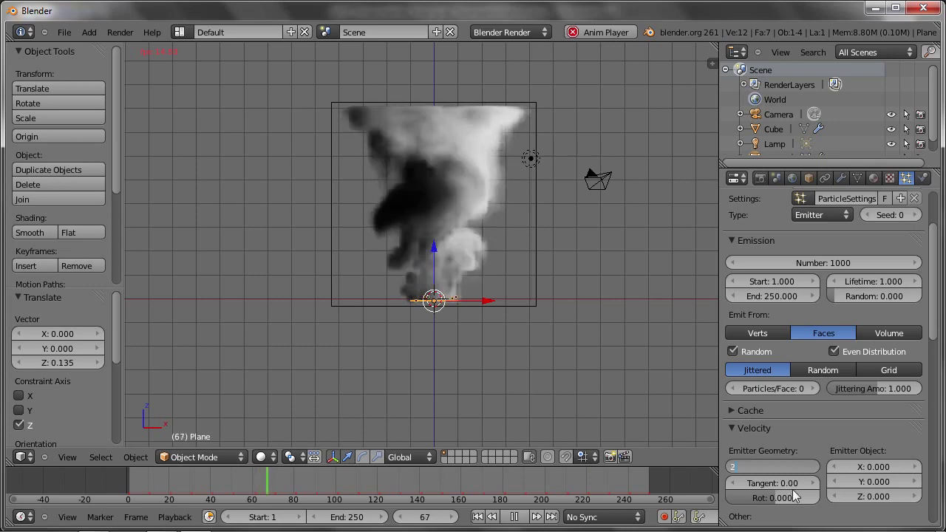
pyautogui.write('Normal: 2')
pyautogui.press('Return')
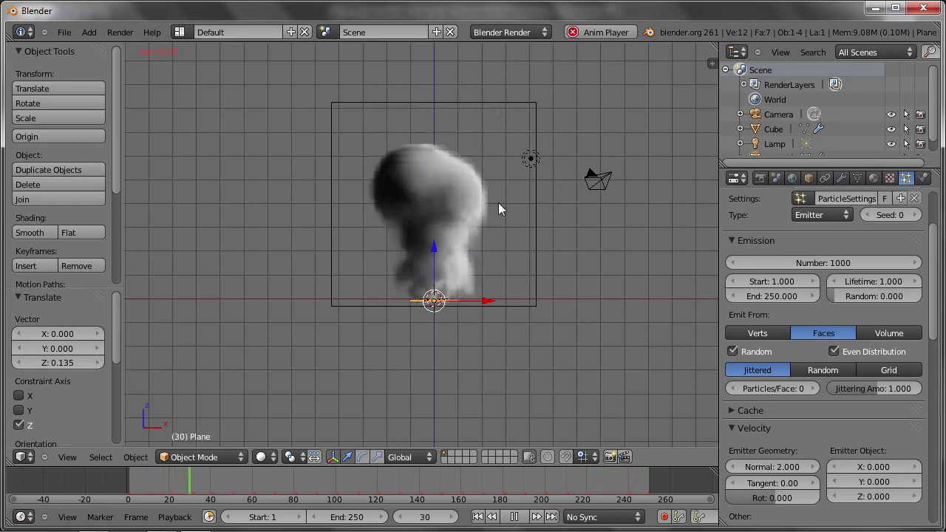
# Step: Raise the Cube domain's resolution divisions to 48 and replay the simulation
pyautogui.rightClick(537, 178)
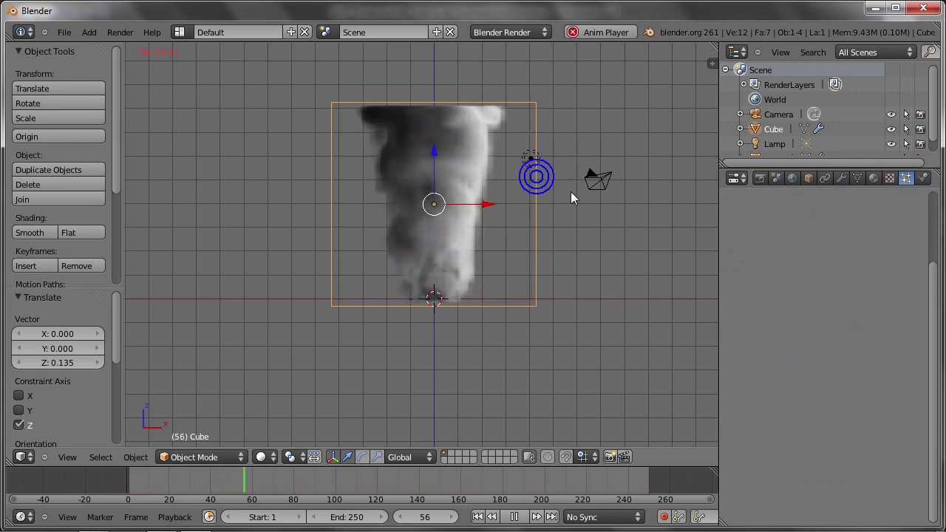
pyautogui.click(923, 178)
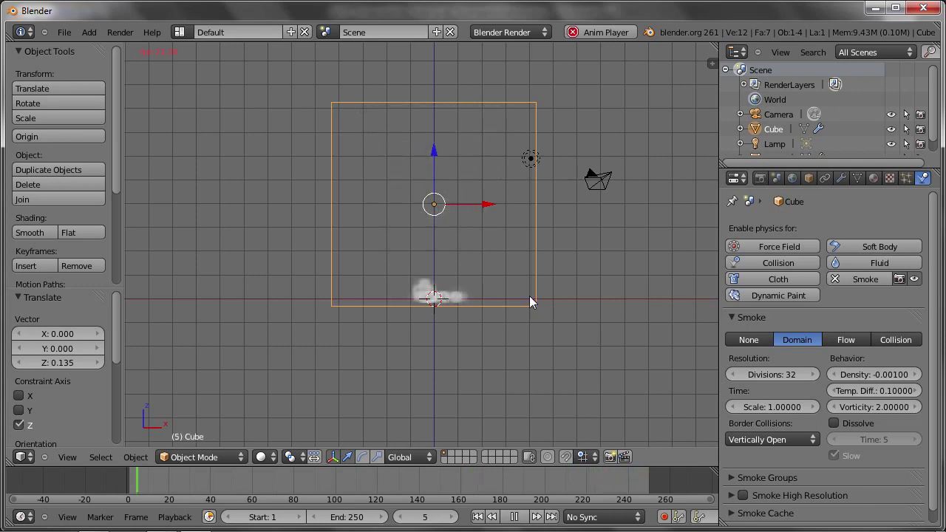
pyautogui.moveTo(776, 379); pyautogui.dragTo(796, 394)
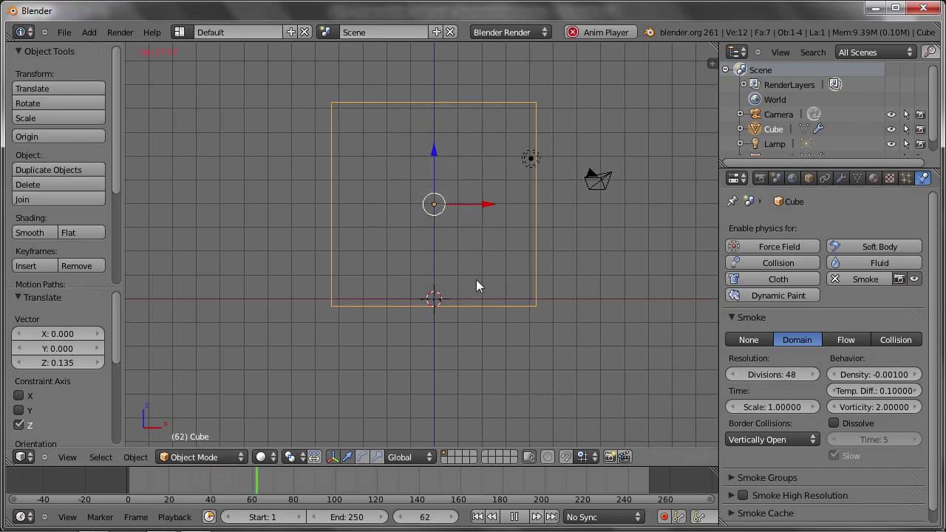
pyautogui.hotkey('alt', 'a')
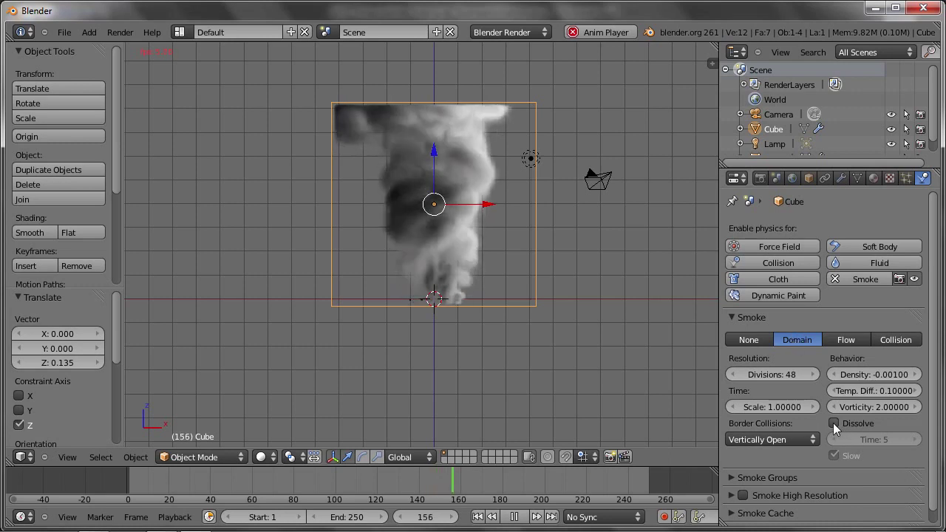
# Step: Try smoke Dissolve on and back off, then widen the properties area
pyautogui.click(833, 424)
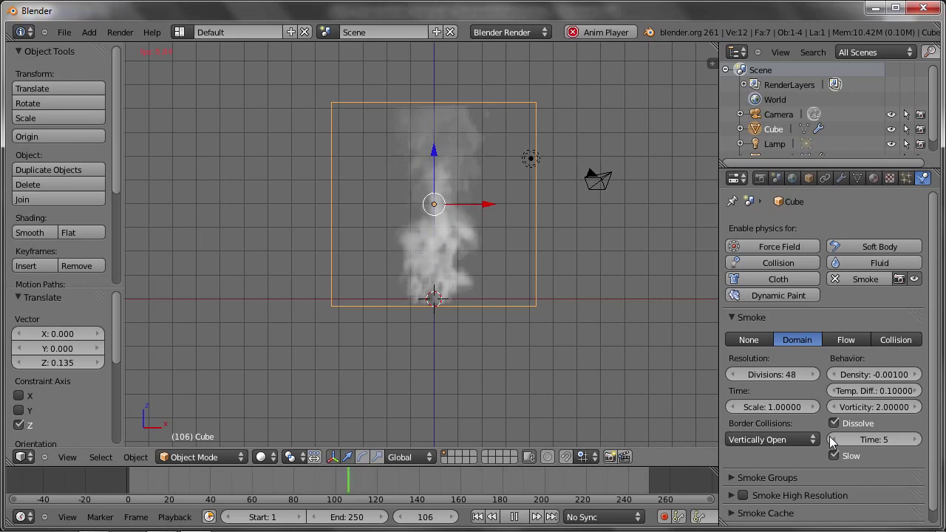
pyautogui.click(834, 423)
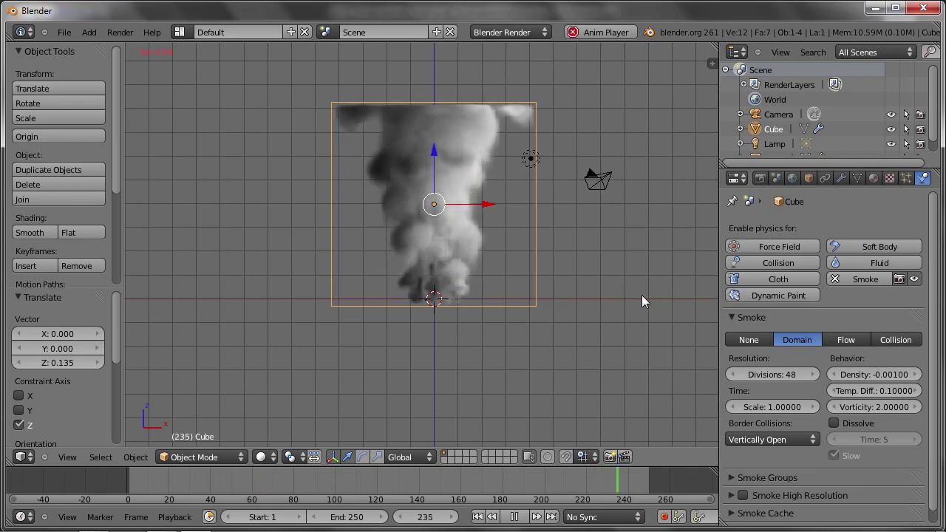
pyautogui.moveTo(718, 298); pyautogui.dragTo(633, 300)
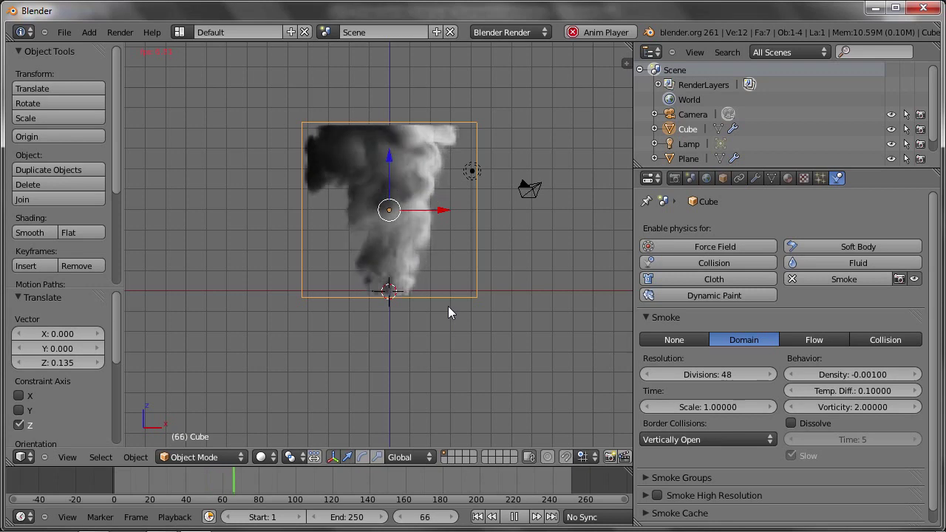
# Step: Pin the Cube's domain settings, select the Plane, and split the properties editor in two
pyautogui.click(646, 202)
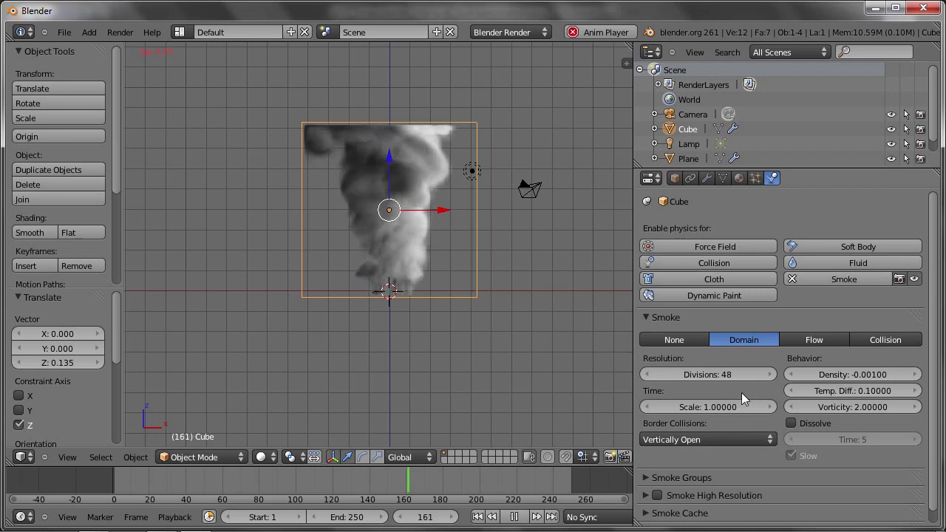
pyautogui.rightClick(393, 294)
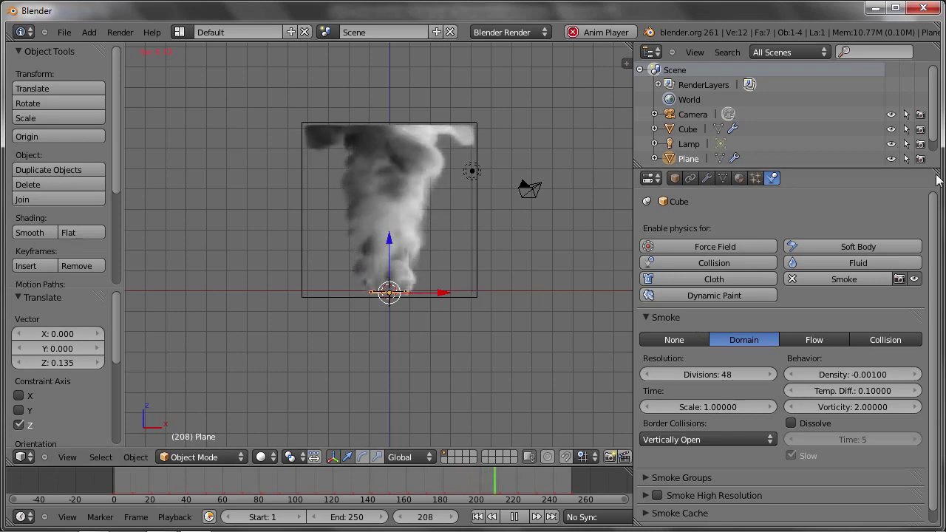
pyautogui.moveTo(937, 187)
pyautogui.mouseDown()
pyautogui.moveTo(843, 171)
pyautogui.moveTo(795, 178)
pyautogui.mouseUp()
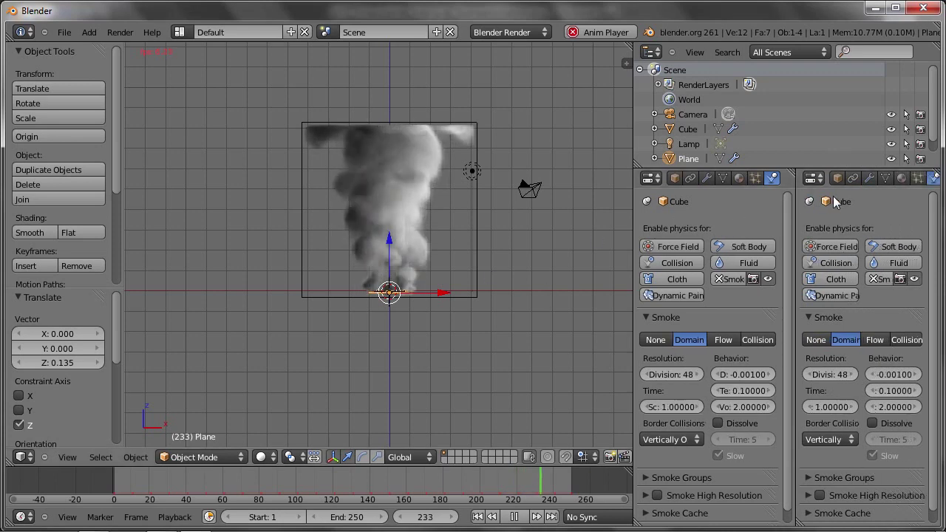
# Step: Show the Plane's Flow settings in the second panel, widen both, and enable Smoke High Resolution
pyautogui.click(811, 202)
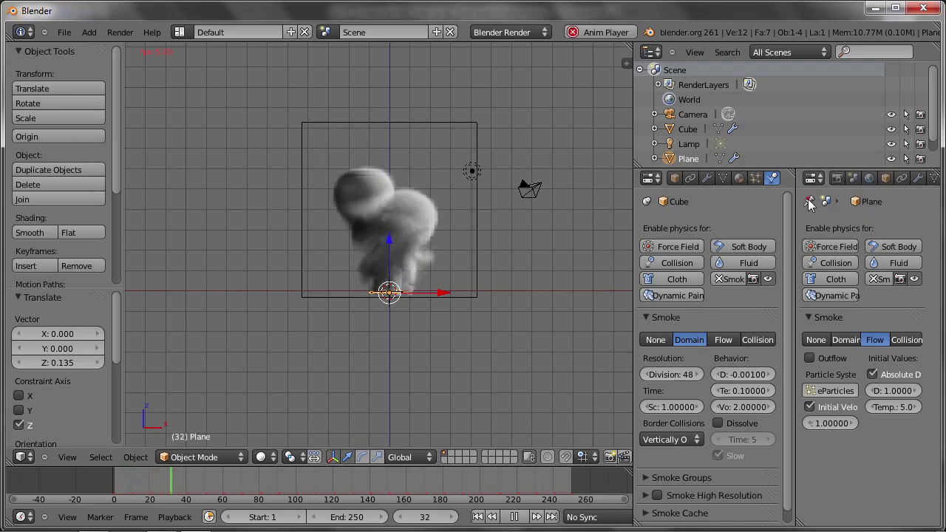
pyautogui.rightClick(387, 302)
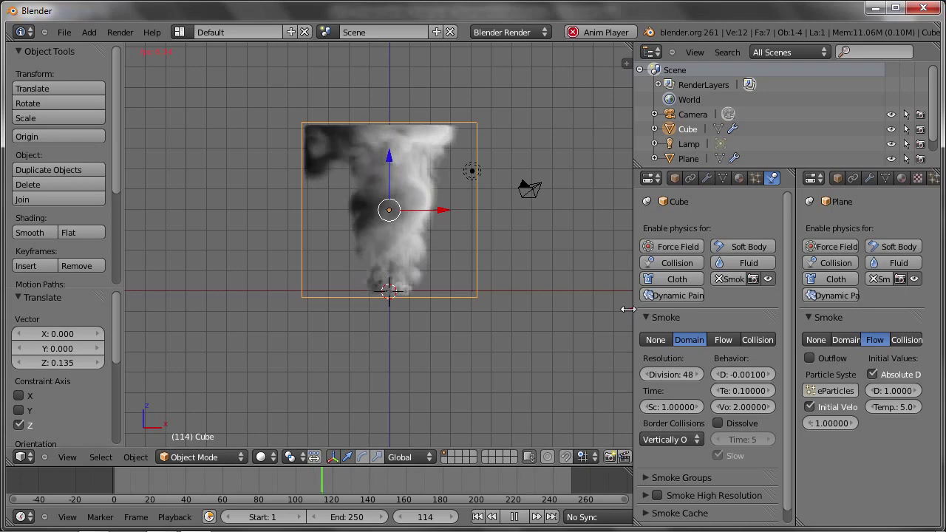
pyautogui.moveTo(632, 310); pyautogui.dragTo(598, 310)
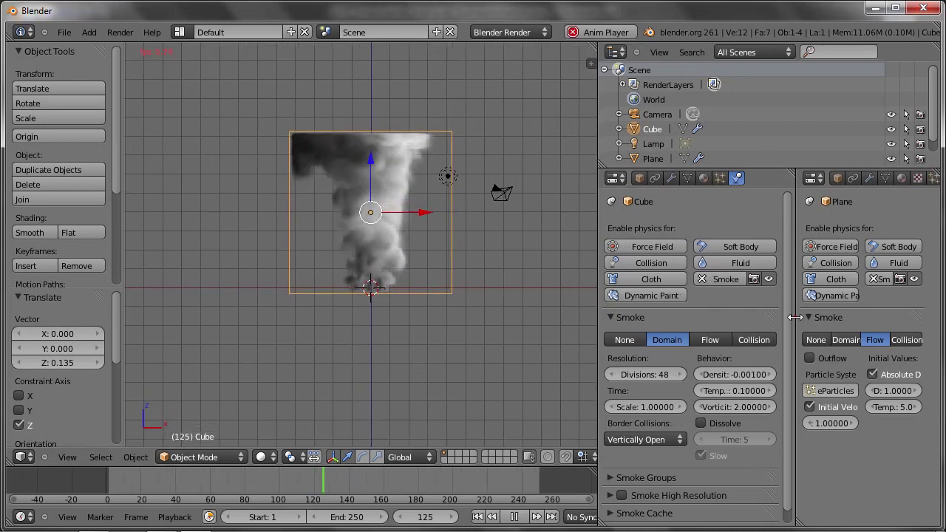
pyautogui.moveTo(789, 320); pyautogui.dragTo(772, 318)
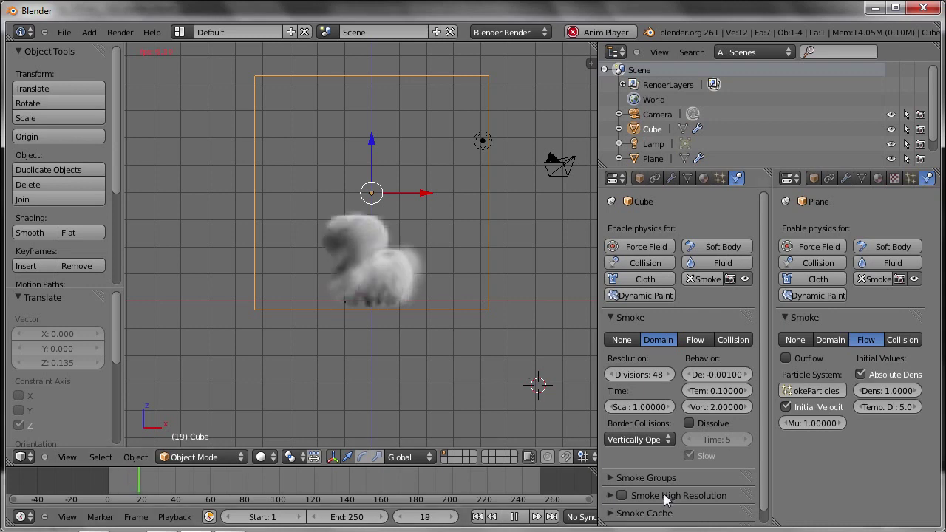
pyautogui.click(622, 496)
pyautogui.hotkey('shift', 'Left')
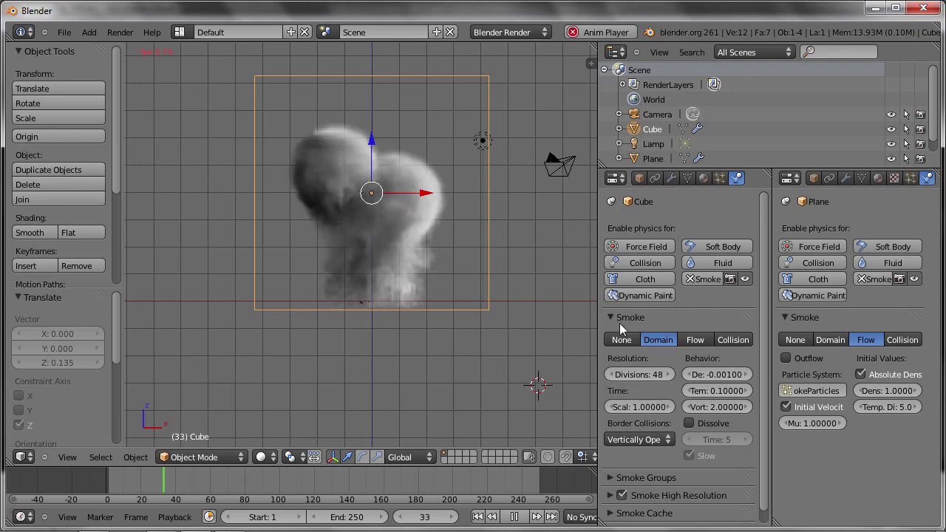
# Step: Stop playback, collapse the Smoke panel and expand the Cube's Smoke Cache settings
pyautogui.press('Escape')
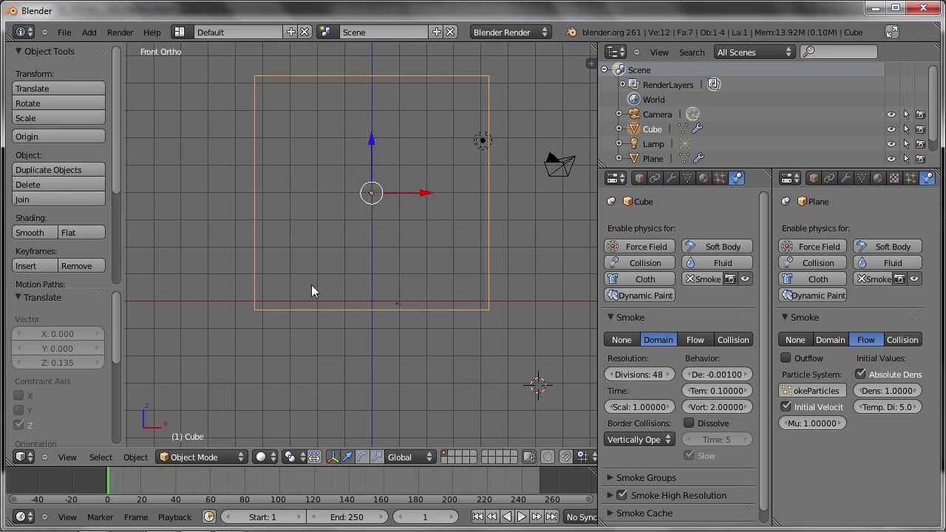
pyautogui.click(610, 317)
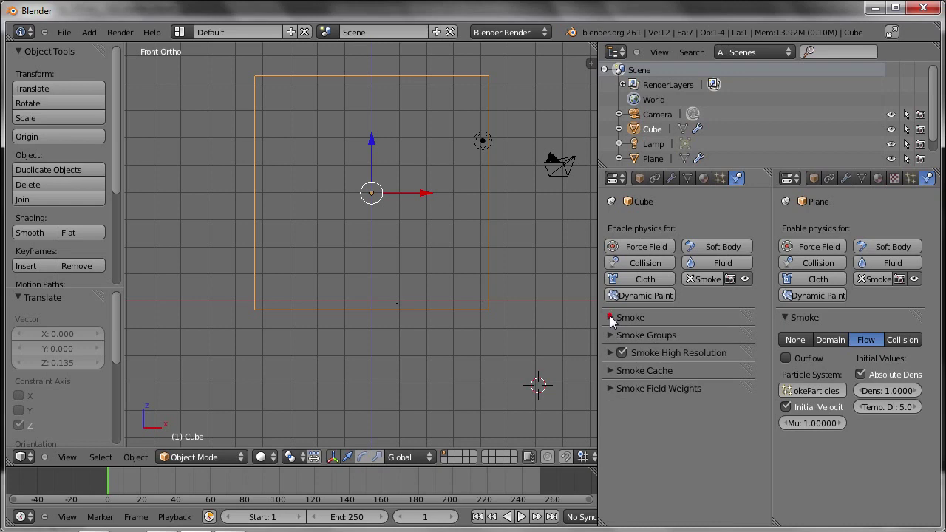
pyautogui.click(606, 370)
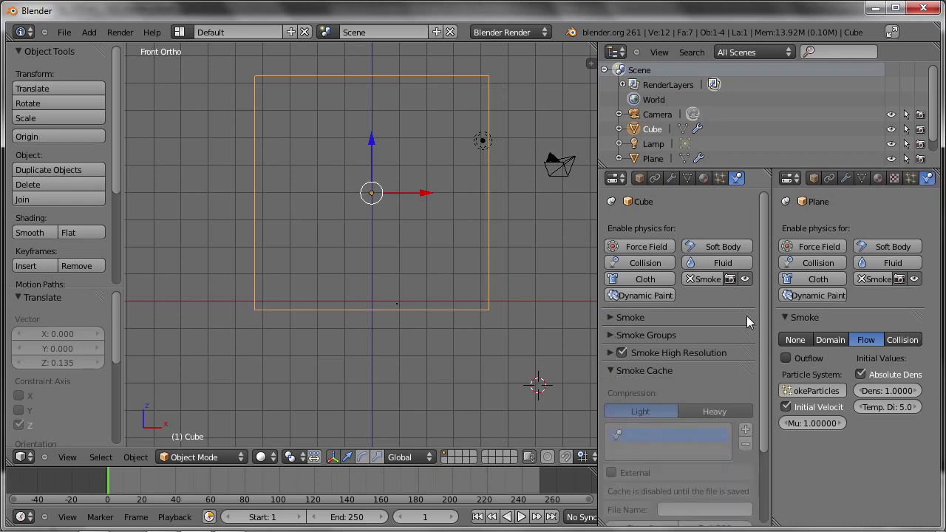
pyautogui.moveTo(765, 367); pyautogui.dragTo(781, 445)
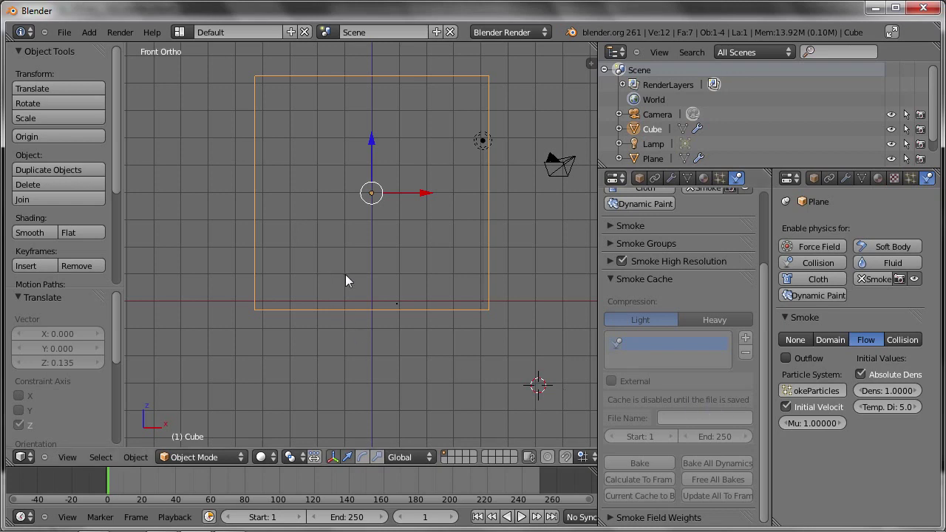
# Step: Save the scene as SMOKE.blend in the scene_files folder
pyautogui.hotkey('ctrl', 'shift', 's')
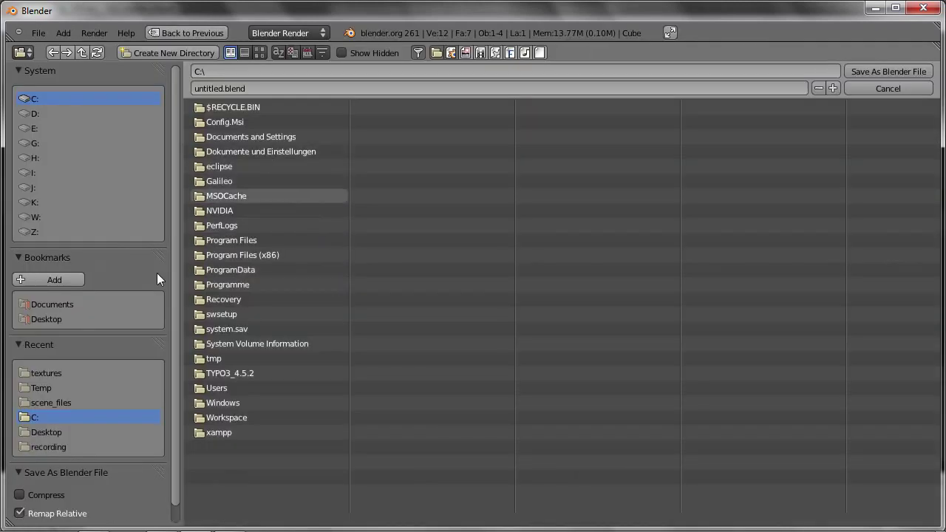
pyautogui.click(49, 403)
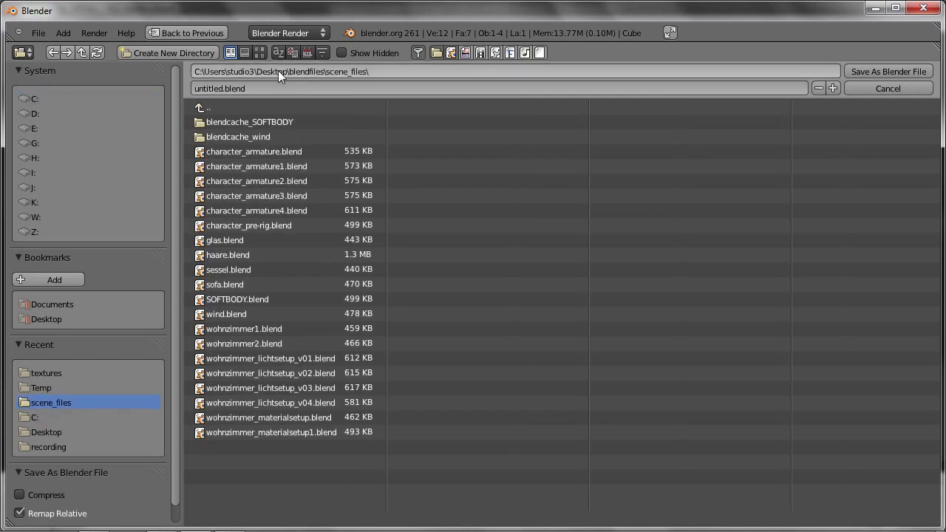
pyautogui.click(262, 88)
pyautogui.write('SMOKE')
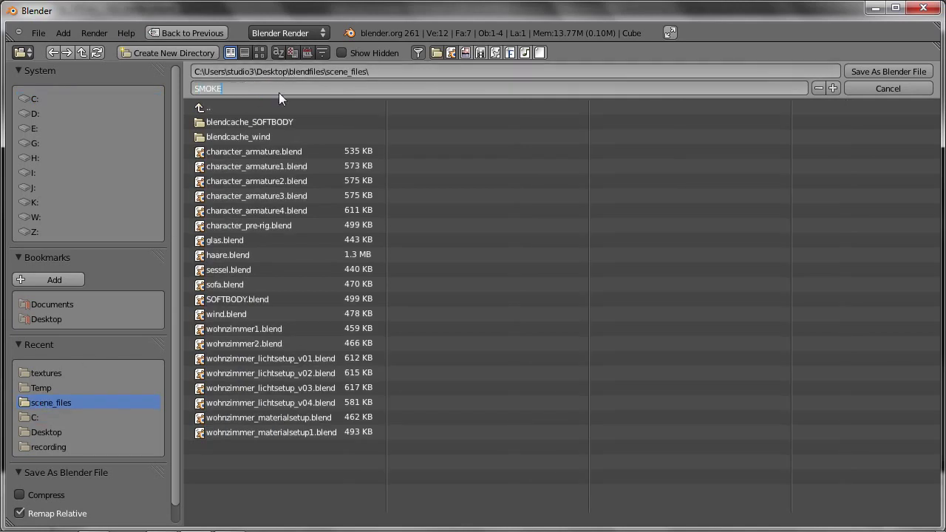
pyautogui.press('Return')
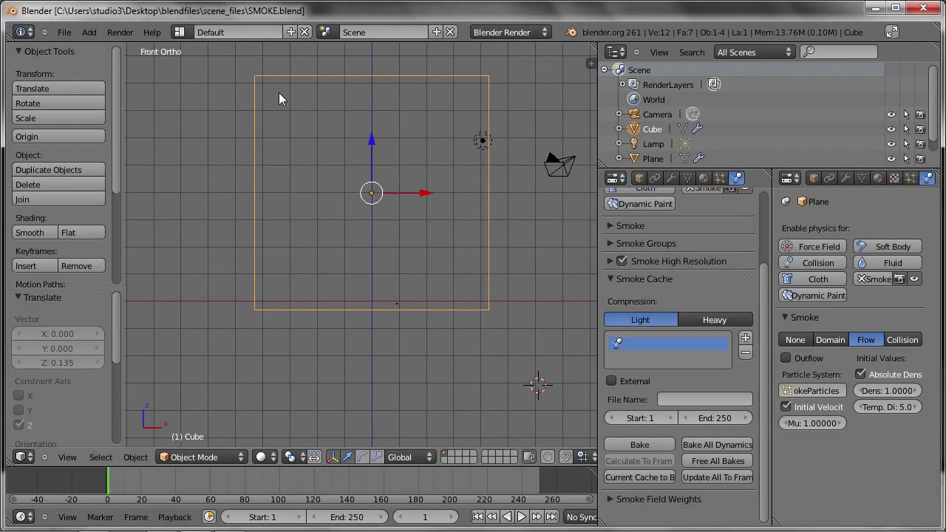
# Step: Bake the smoke cache, review the baked playback from above, and open the file browser
pyautogui.click(641, 444)
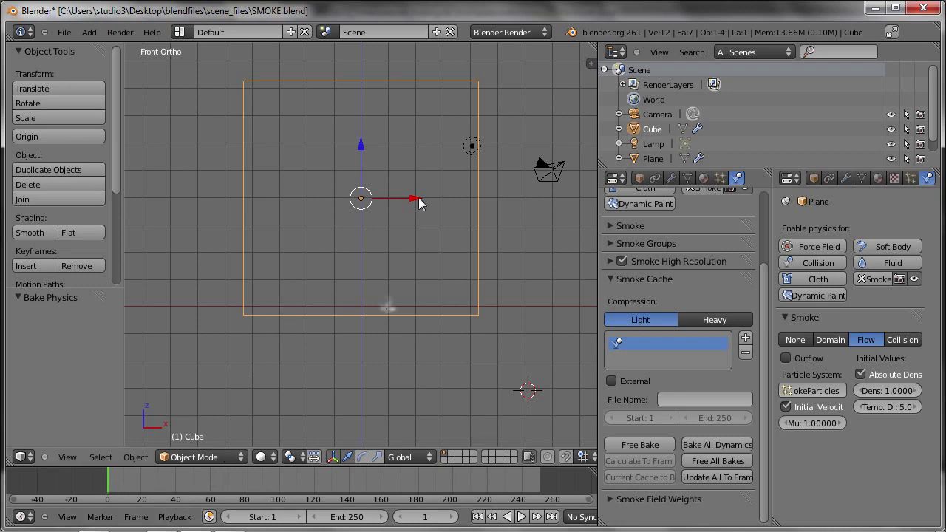
pyautogui.hotkey('alt', 'a')
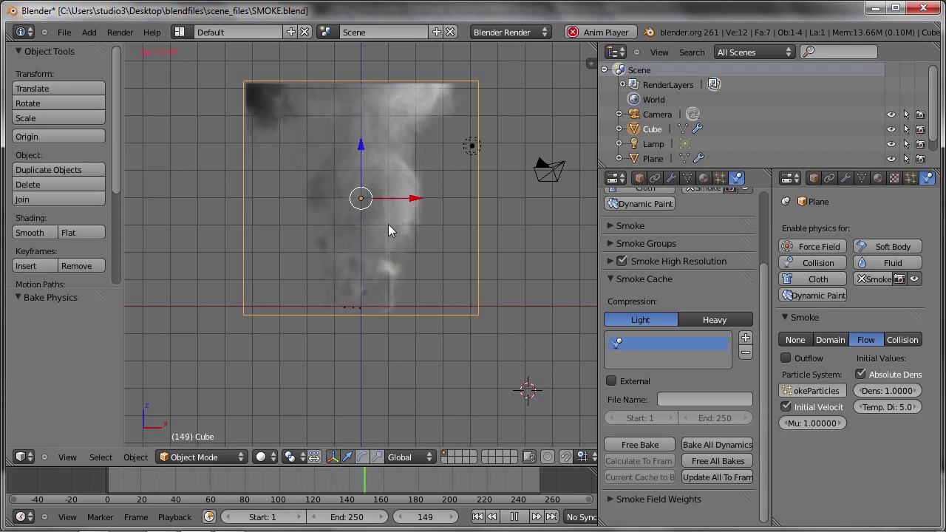
pyautogui.moveTo(383, 223)
pyautogui.mouseDown(button='middle')
pyautogui.moveTo(379, 198)
pyautogui.moveTo(342, 182)
pyautogui.moveTo(334, 190)
pyautogui.moveTo(347, 255)
pyautogui.moveTo(449, 295)
pyautogui.moveTo(340, 246)
pyautogui.moveTo(355, 263)
pyautogui.moveTo(404, 268)
pyautogui.moveTo(466, 211)
pyautogui.mouseUp(button='middle')
pyautogui.press('Escape')
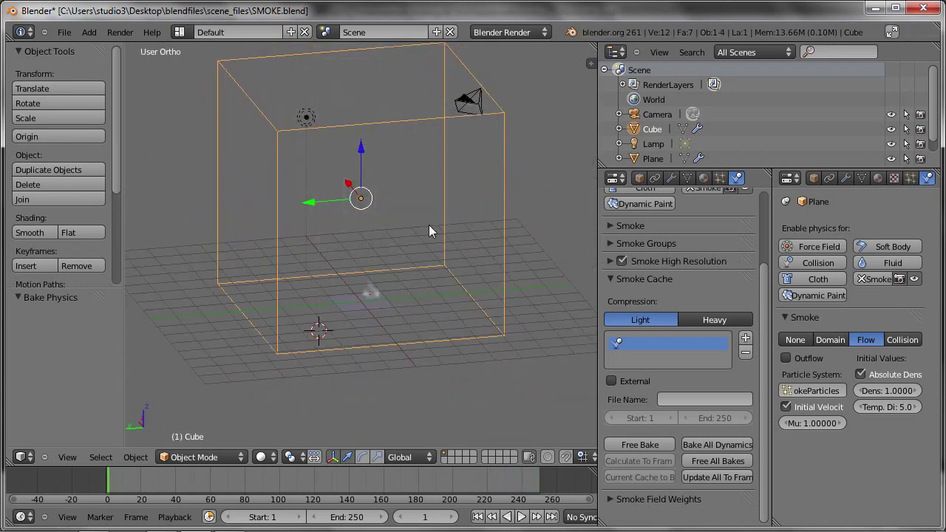
pyautogui.hotkey('ctrl', 'o')
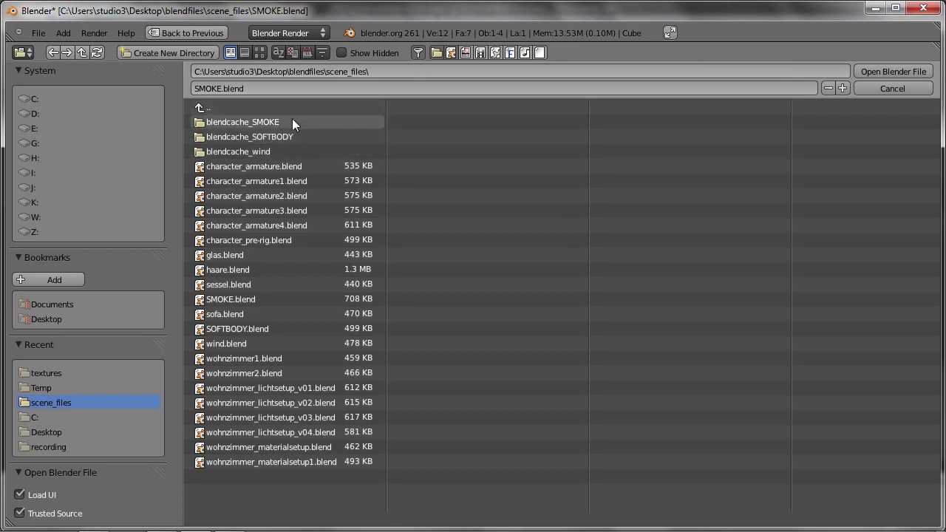
# Step: Open blendcache_SMOKE, show all files, and browse the per-frame .bphys cache files
pyautogui.click(258, 123)
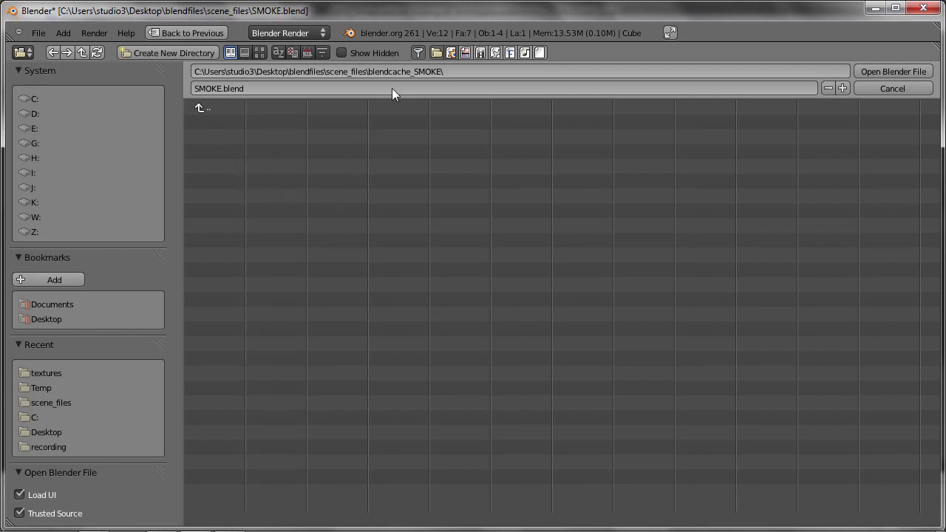
pyautogui.click(419, 52)
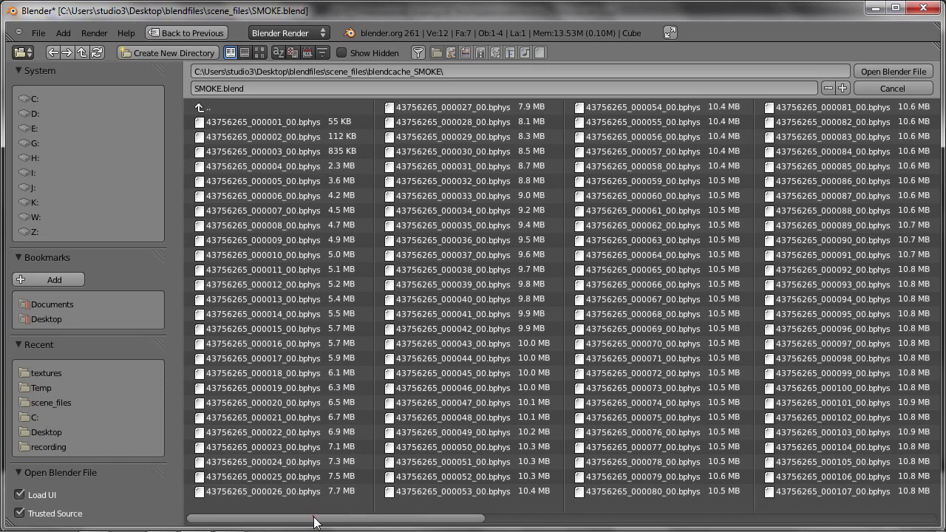
pyautogui.moveTo(314, 522); pyautogui.dragTo(466, 524)
pyautogui.click(465, 386)
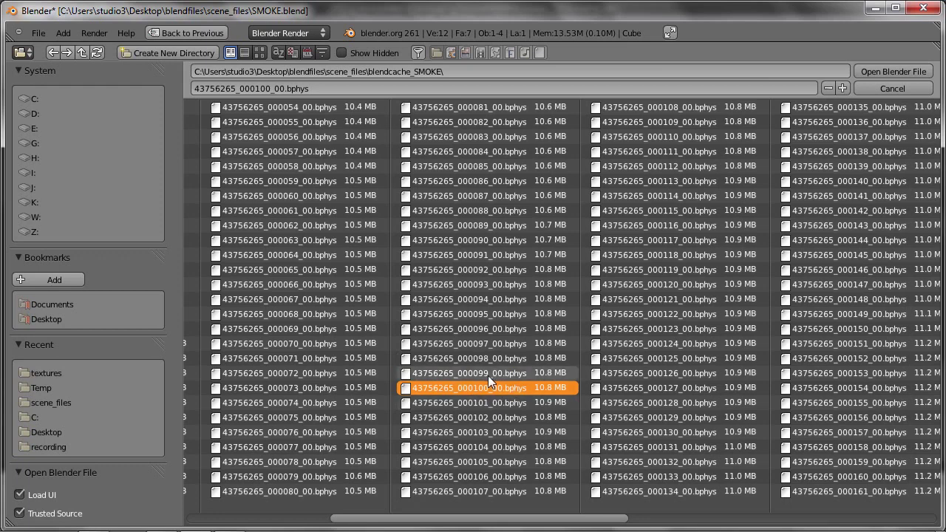
pyautogui.scroll(-3, 510, 517)
pyautogui.scroll(-5, 511, 518)
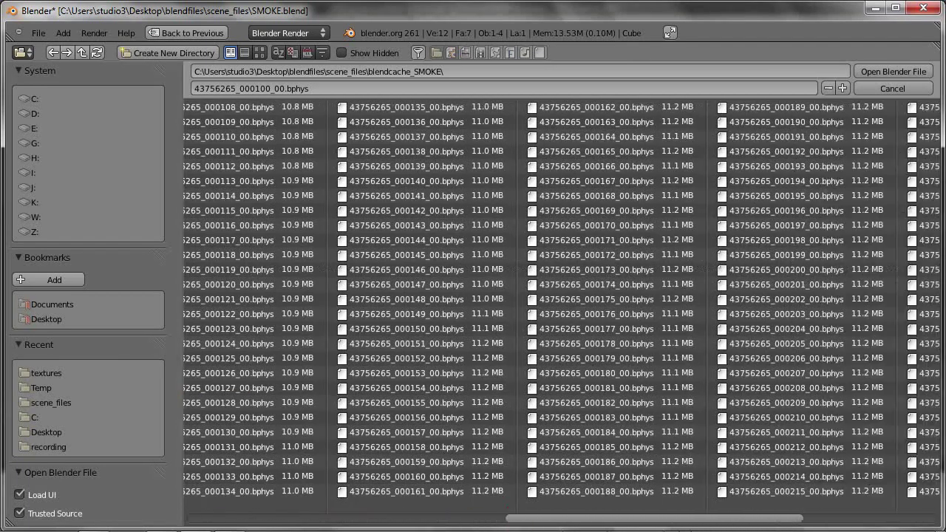
pyautogui.scroll(6, 767, 522)
pyautogui.scroll(7, 517, 503)
pyautogui.scroll(3, 423, 483)
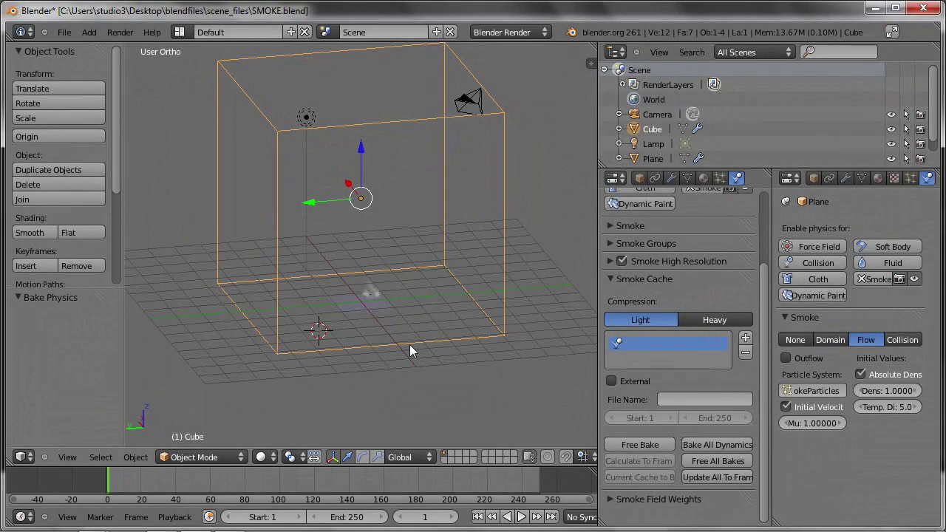
# Step: Jump to frame 42, orbit the view slightly, and test-render the frame
pyautogui.moveTo(525, 242)
pyautogui.mouseDown(button='middle')
pyautogui.moveTo(525, 235)
pyautogui.moveTo(516, 317)
pyautogui.moveTo(482, 302)
pyautogui.moveTo(378, 322)
pyautogui.moveTo(449, 314)
pyautogui.moveTo(469, 294)
pyautogui.mouseUp(button='middle')
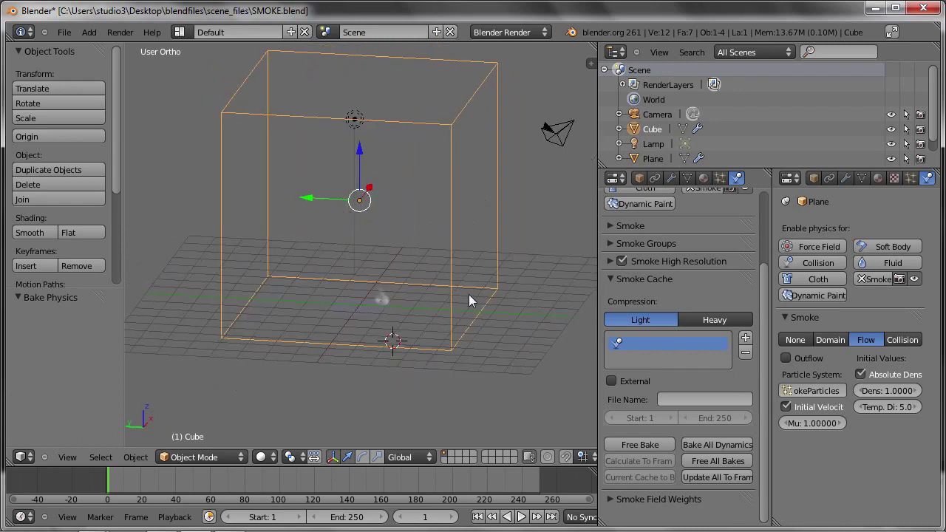
pyautogui.moveTo(165, 477)
pyautogui.mouseDown()
pyautogui.moveTo(141, 485)
pyautogui.moveTo(185, 490)
pyautogui.mouseUp()
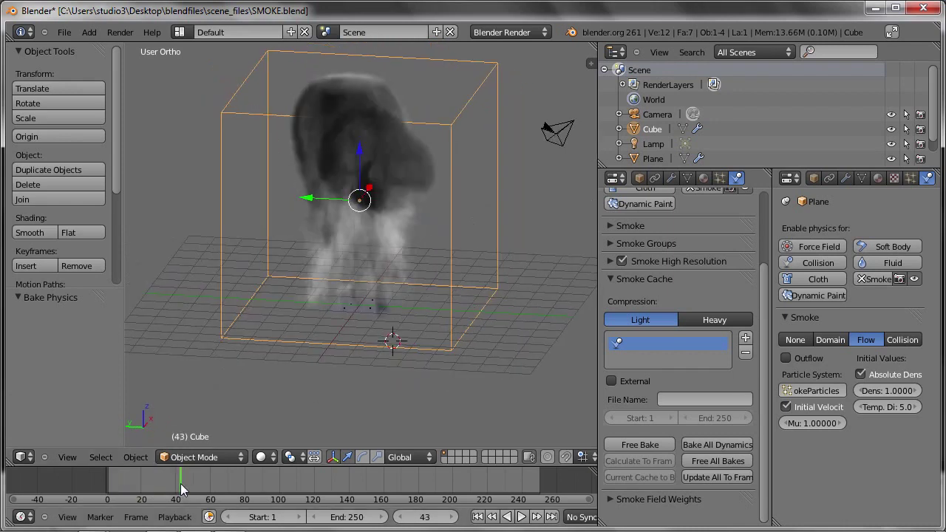
pyautogui.moveTo(399, 274)
pyautogui.mouseDown(button='middle')
pyautogui.moveTo(291, 260)
pyautogui.moveTo(240, 273)
pyautogui.moveTo(303, 308)
pyautogui.moveTo(469, 271)
pyautogui.moveTo(461, 264)
pyautogui.mouseUp(button='middle')
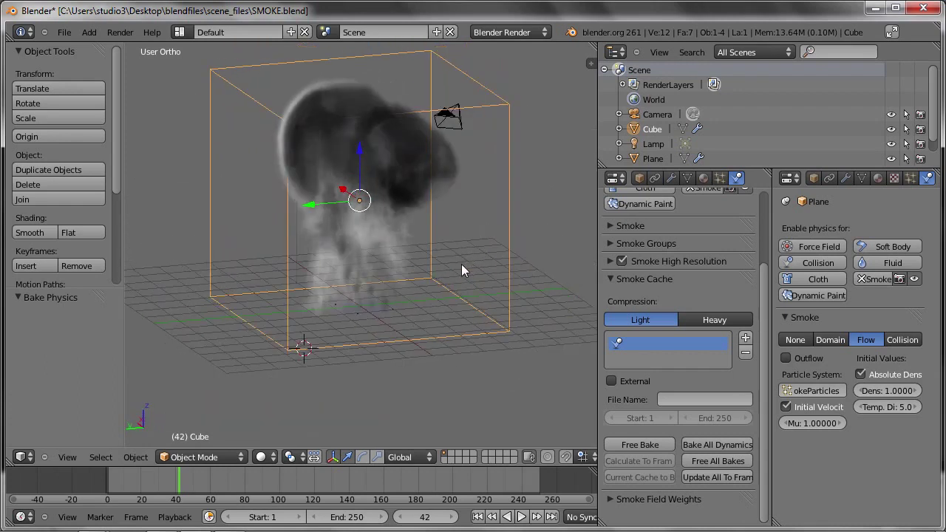
pyautogui.press('F12')
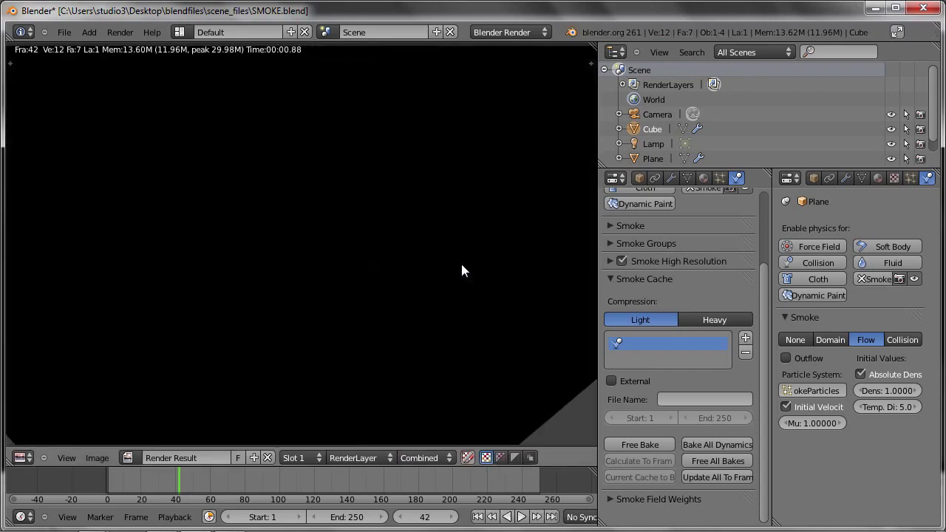
pyautogui.press('Escape')
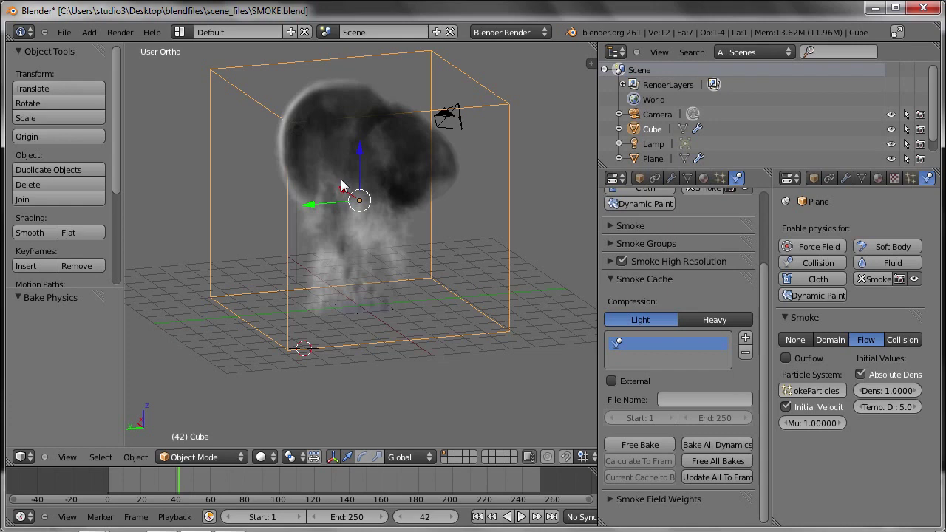
# Step: Show the Cube's material settings and point the second Properties panel at the Cube's textures
pyautogui.scroll(1, 676, 226)
pyautogui.scroll(2, 651, 221)
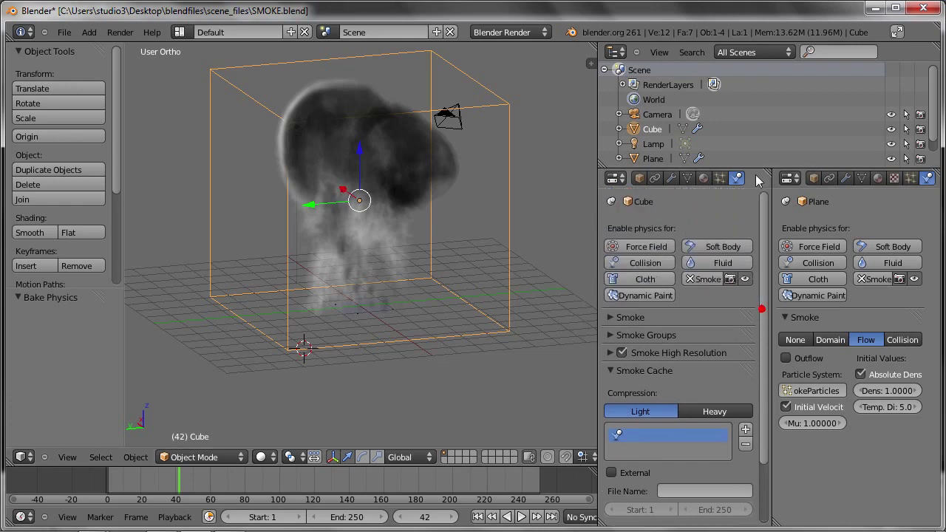
pyautogui.scroll(3, 730, 179)
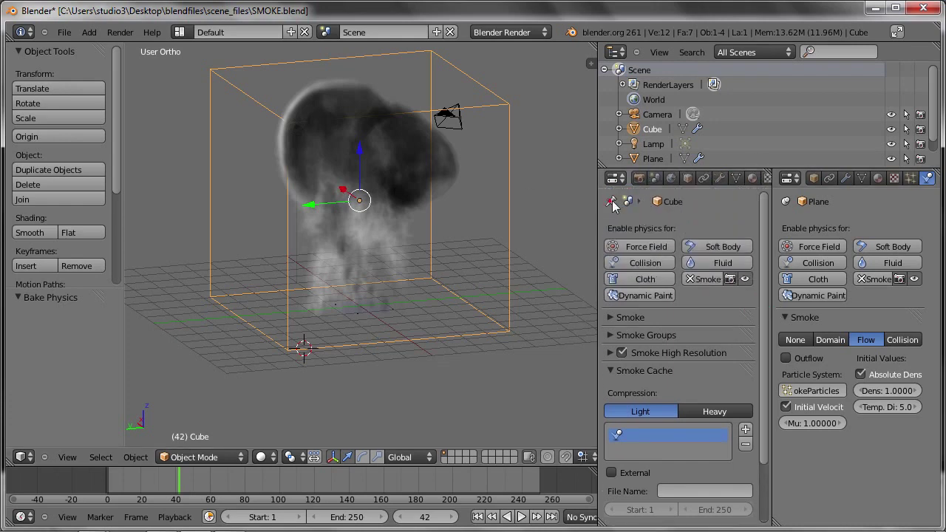
pyautogui.click(753, 178)
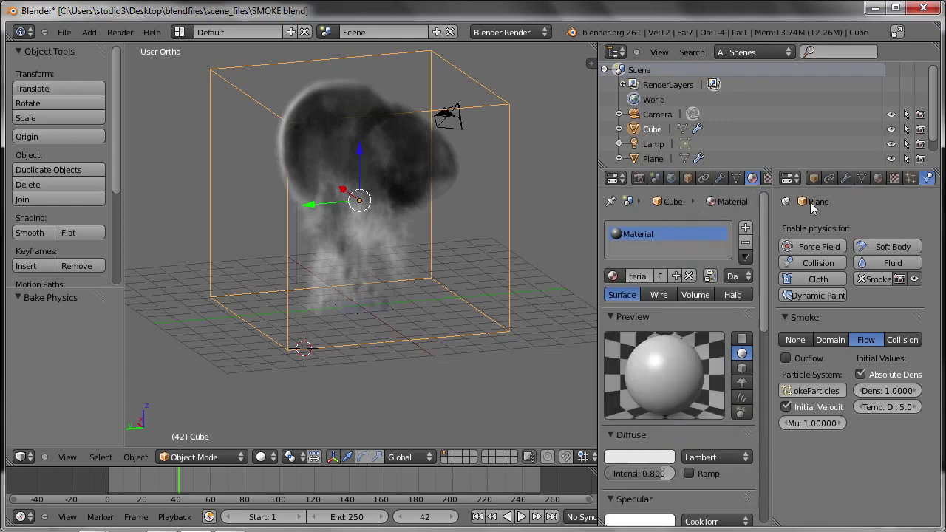
pyautogui.click(786, 201)
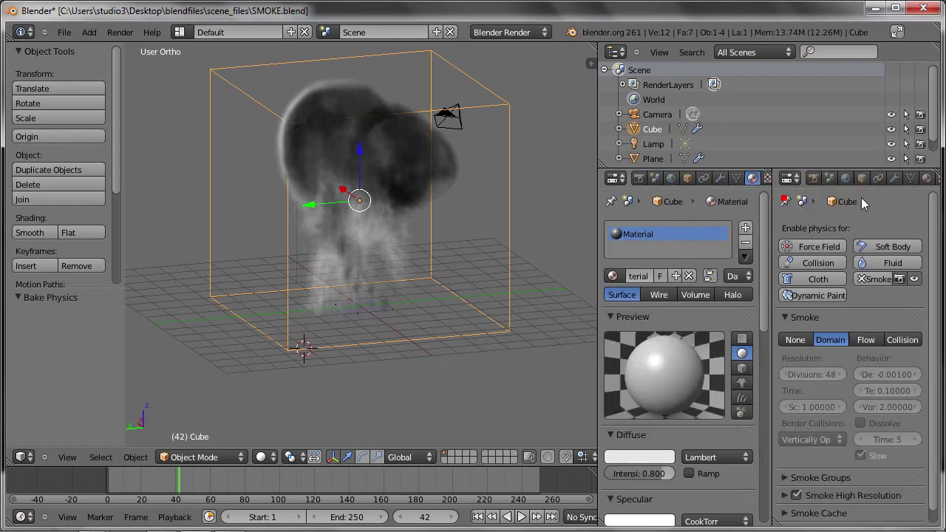
pyautogui.scroll(-3, 898, 179)
pyautogui.click(893, 178)
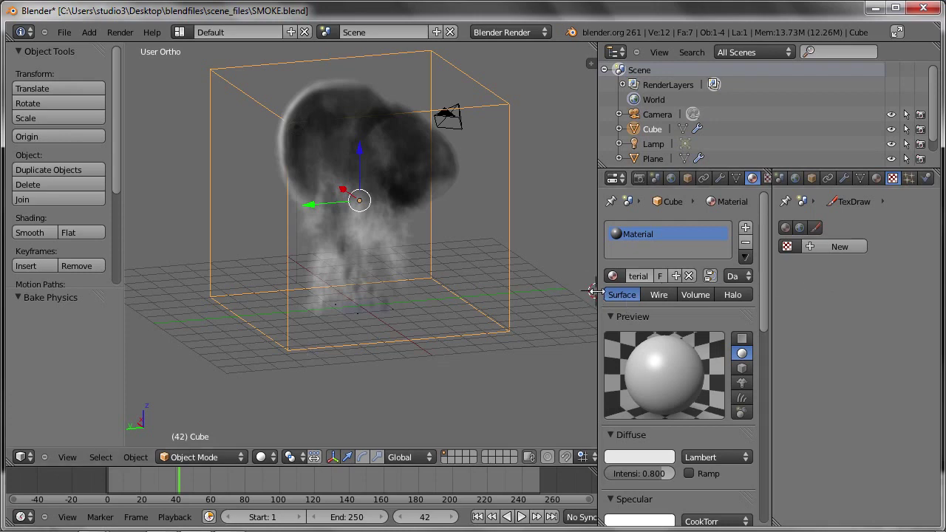
# Step: Make the Cube's material a Volume material and render frame 42
pyautogui.moveTo(598, 293); pyautogui.dragTo(549, 290)
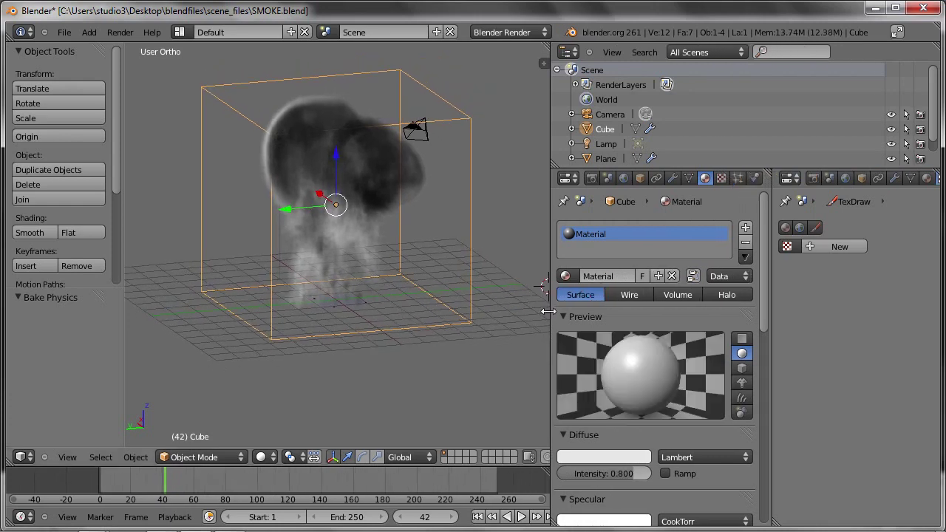
pyautogui.click(686, 296)
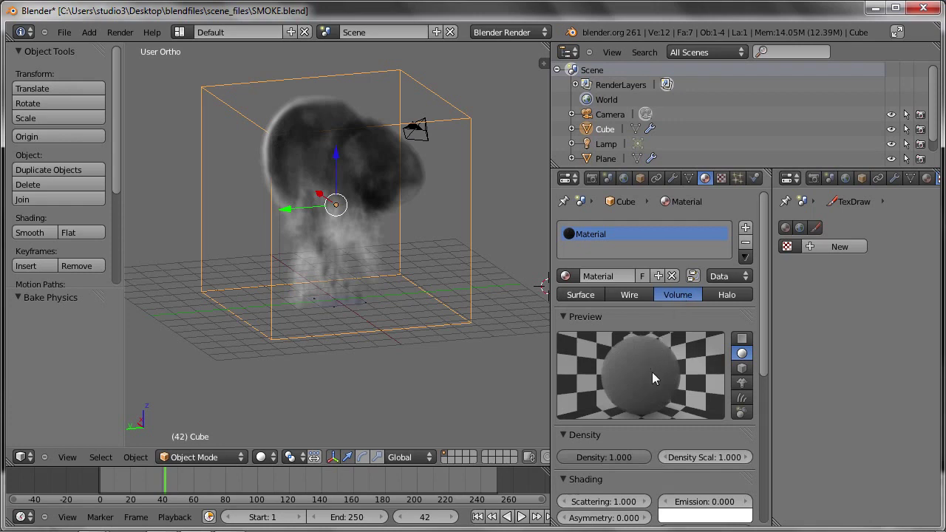
pyautogui.moveTo(760, 313); pyautogui.dragTo(763, 344)
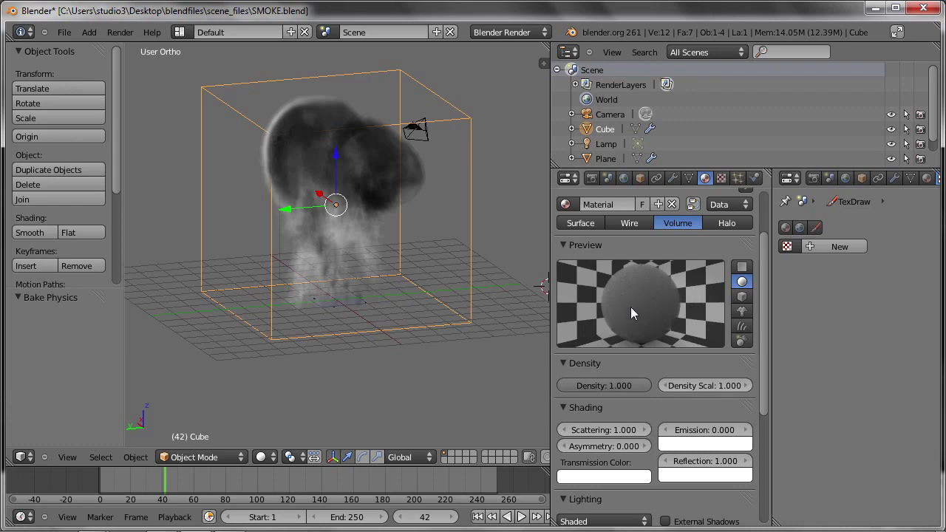
pyautogui.press('F12')
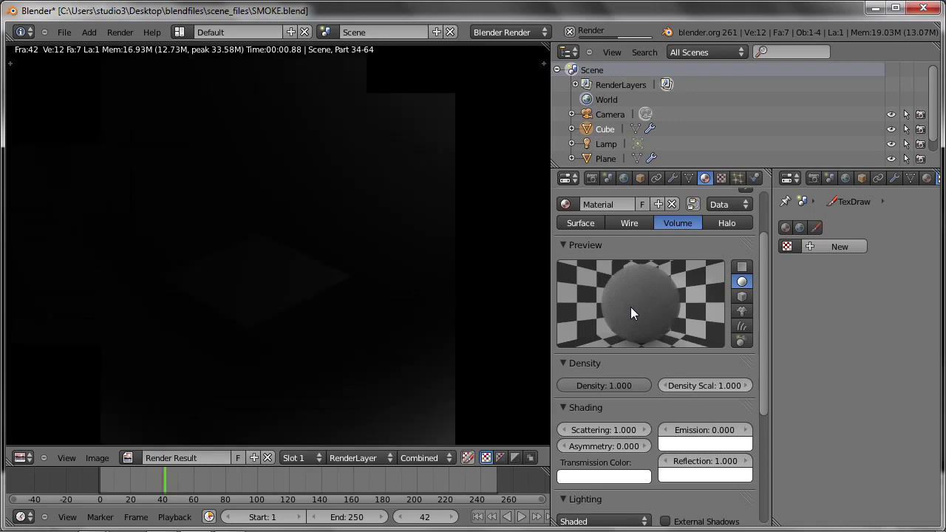
# Step: Look through the camera and pull it back 2.68 units along its local Z axis
pyautogui.scroll(-2, 363, 288)
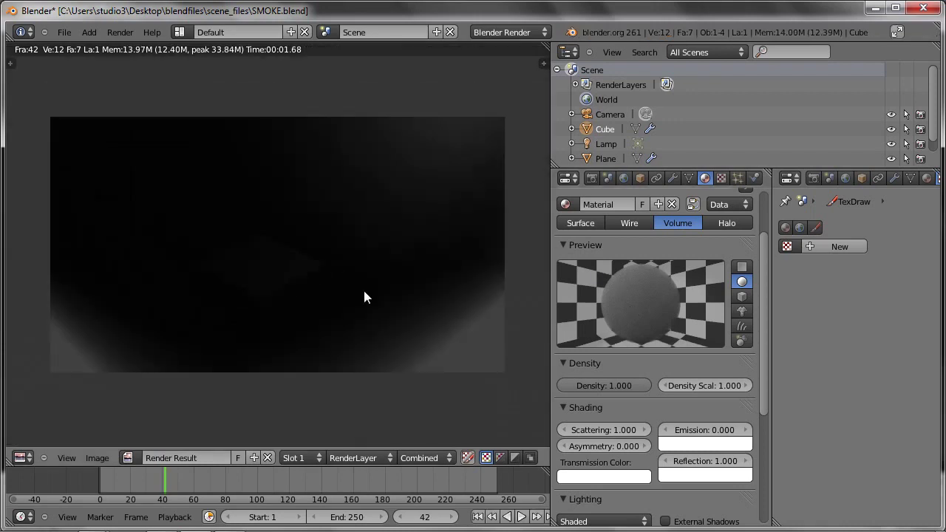
pyautogui.press('Escape')
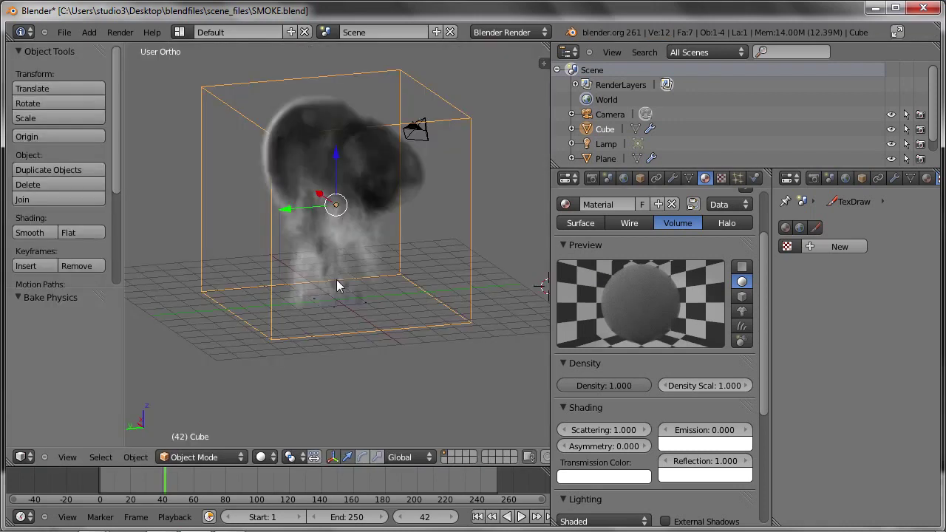
pyautogui.press('KP_0')
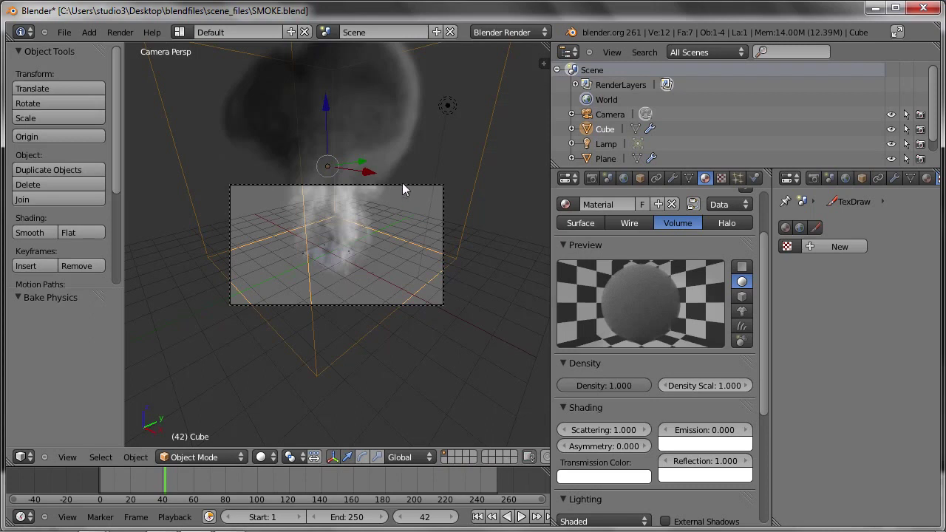
pyautogui.rightClick(403, 185)
pyautogui.press('g')
pyautogui.press('z')
pyautogui.press('z')
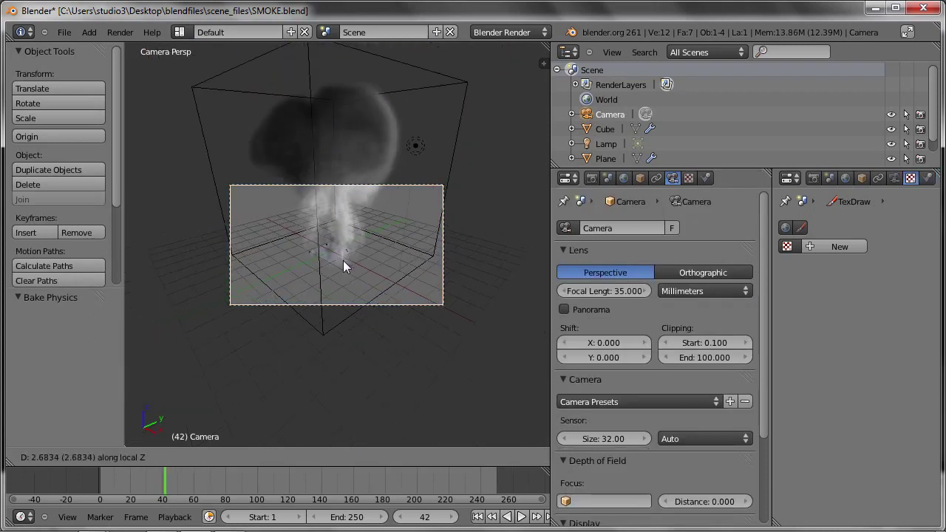
pyautogui.click(345, 279)
# Step: Test-render from the new camera position, then select the smoke domain Cube
pyautogui.press('F12')
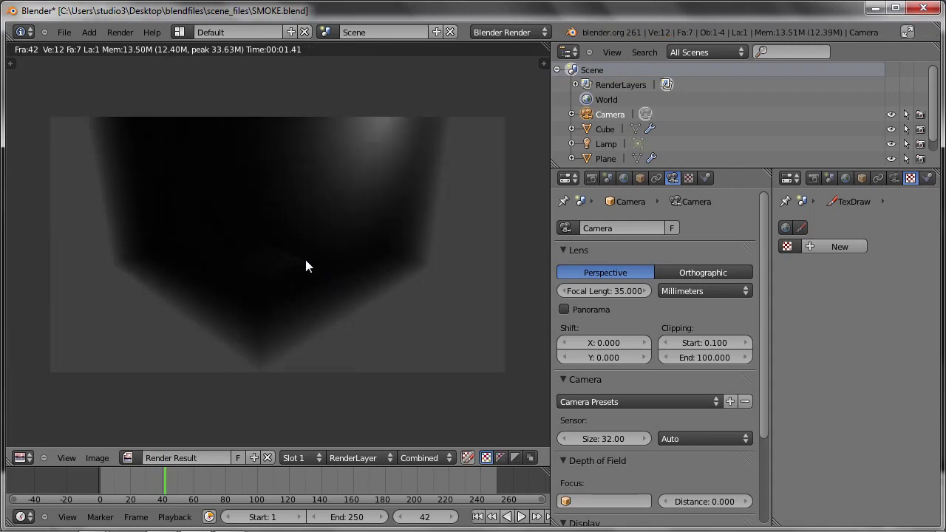
pyautogui.press('Escape')
pyautogui.rightClick(372, 277)
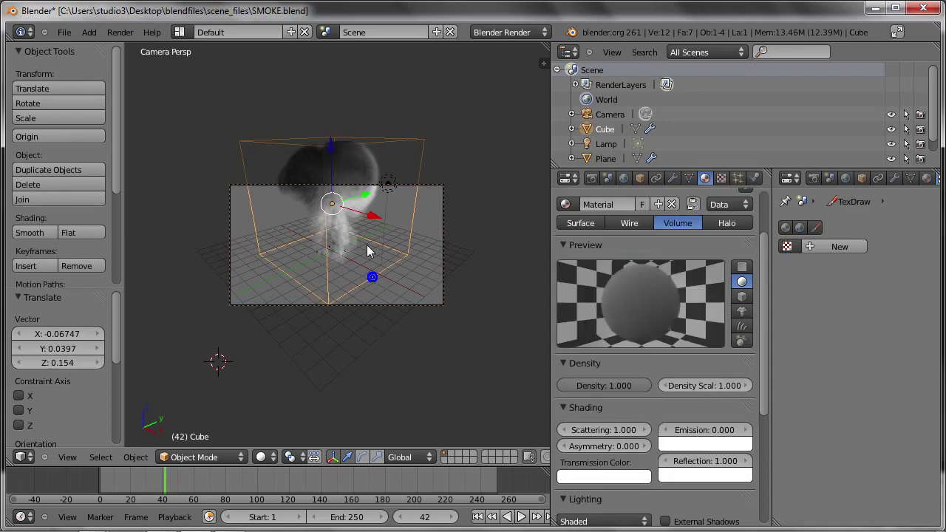
# Step: Set the material texture type to Voxel Data with Cube as the domain object
pyautogui.click(785, 227)
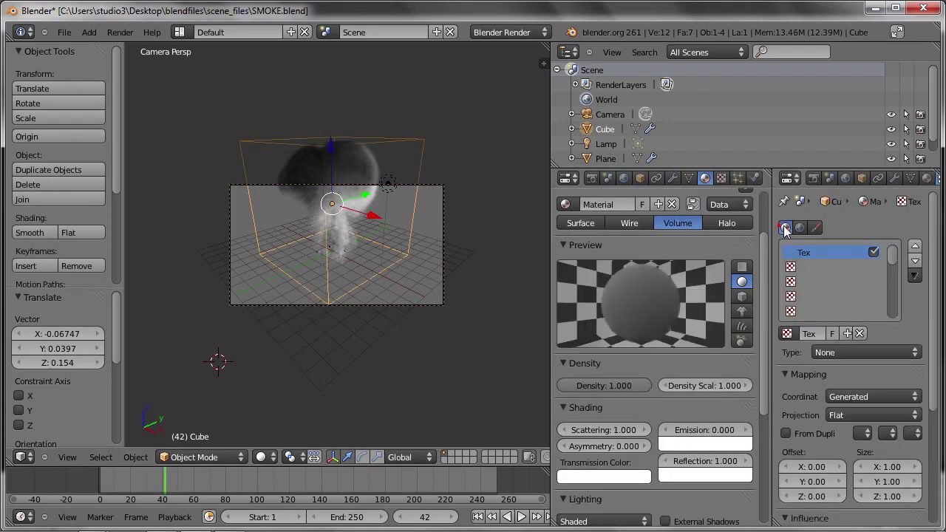
pyautogui.click(833, 351)
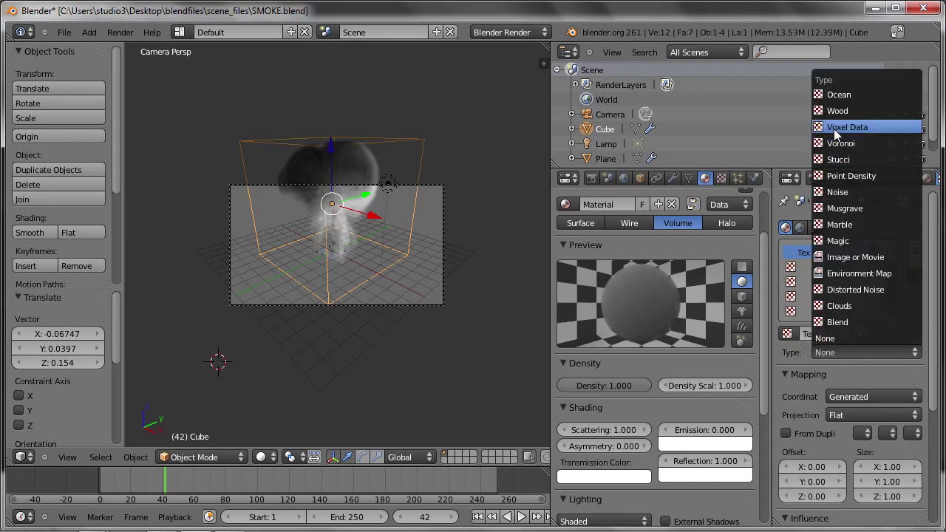
pyautogui.click(876, 128)
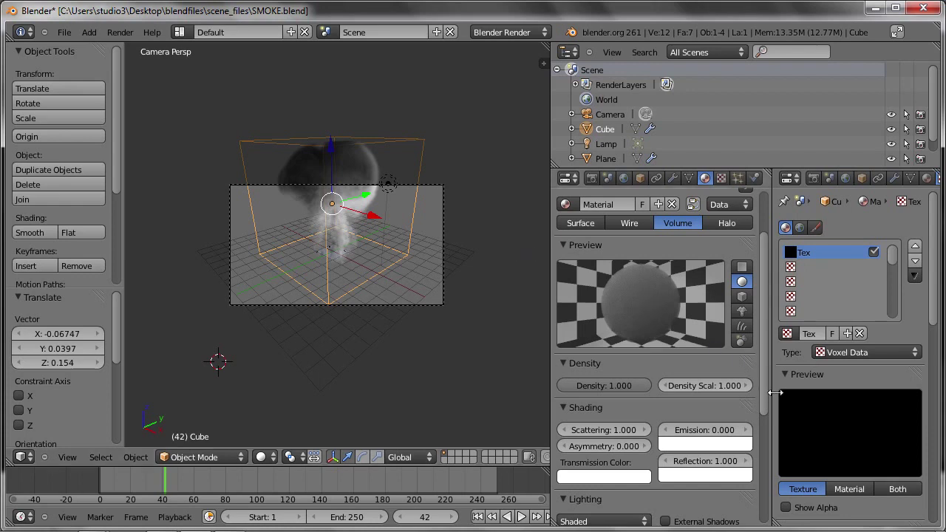
pyautogui.scroll(-4, 834, 381)
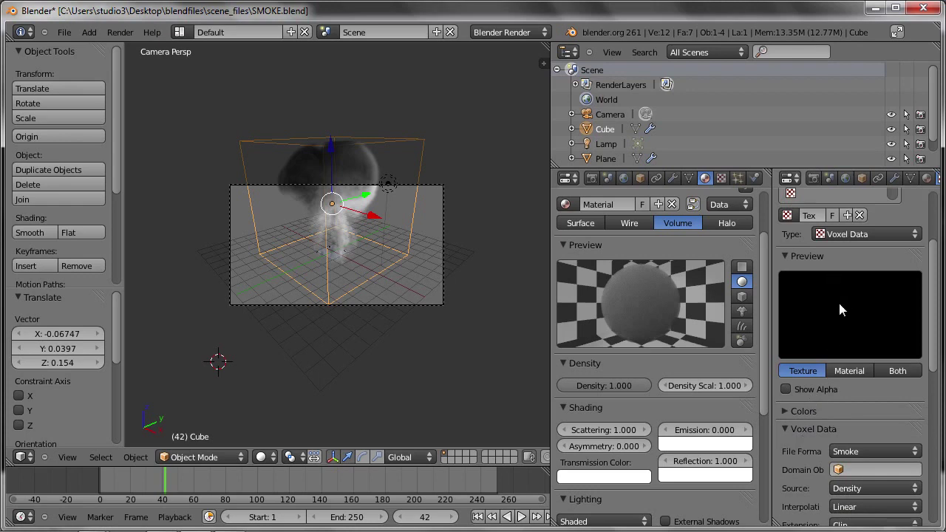
pyautogui.scroll(-3, 793, 455)
pyautogui.scroll(-1, 790, 445)
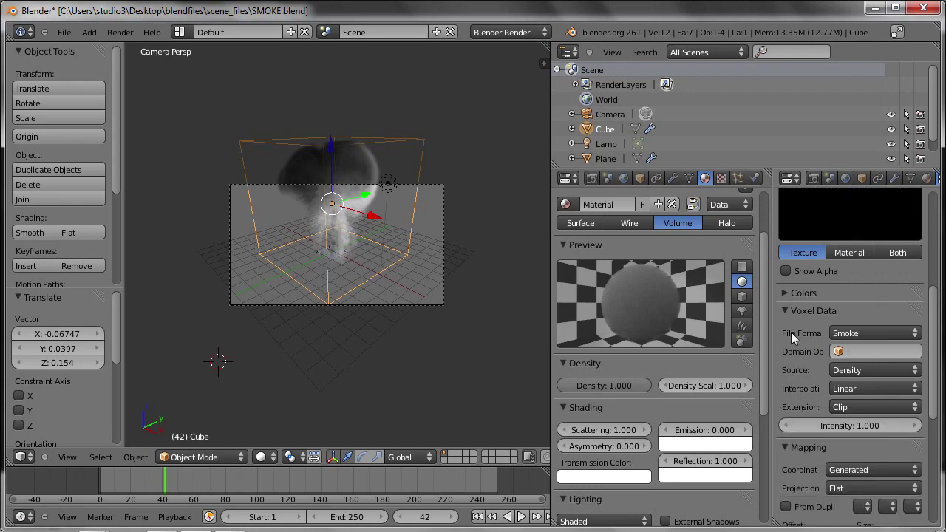
pyautogui.click(847, 354)
pyautogui.click(841, 387)
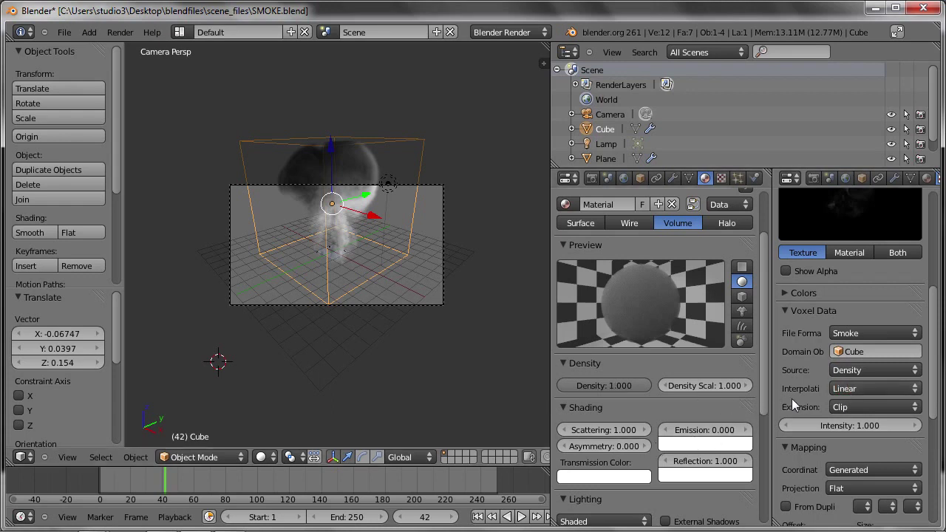
# Step: Enable the texture's Density influence and render frame 42
pyautogui.scroll(-4, 805, 395)
pyautogui.scroll(-5, 814, 384)
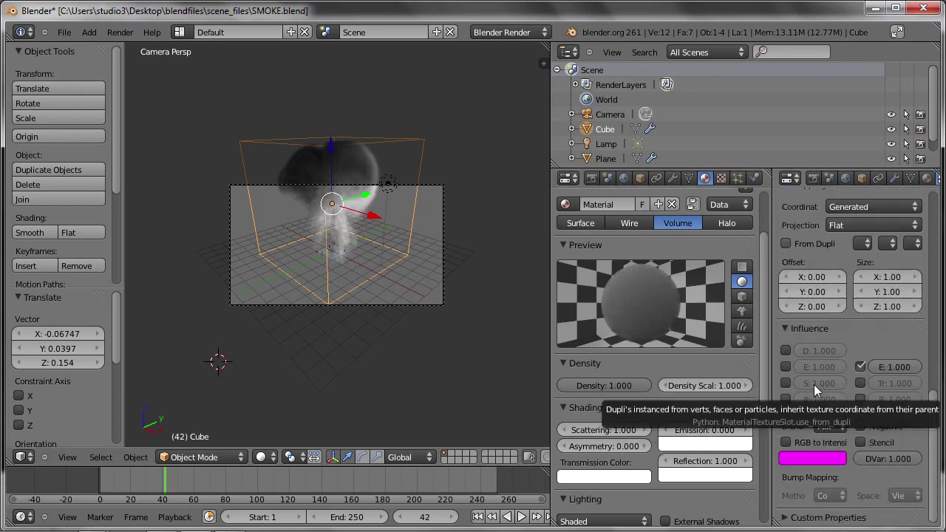
pyautogui.moveTo(769, 371); pyautogui.dragTo(687, 367)
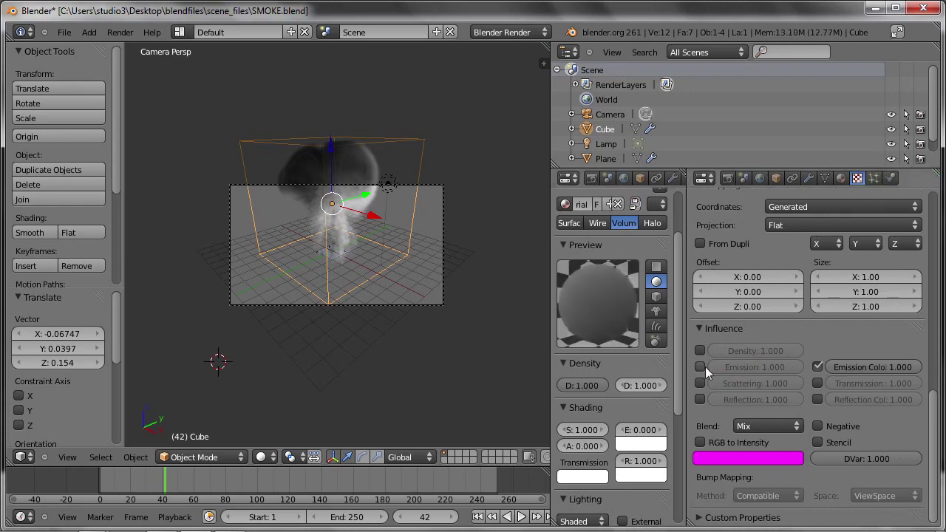
pyautogui.click(700, 350)
pyautogui.press('F12')
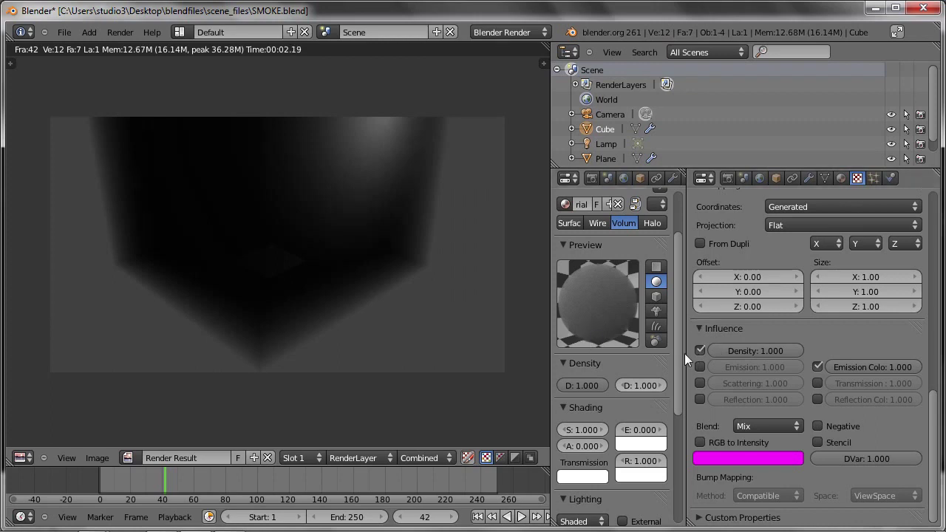
# Step: Set the volume material's base Density to 0 and re-render
pyautogui.moveTo(686, 353); pyautogui.dragTo(813, 349)
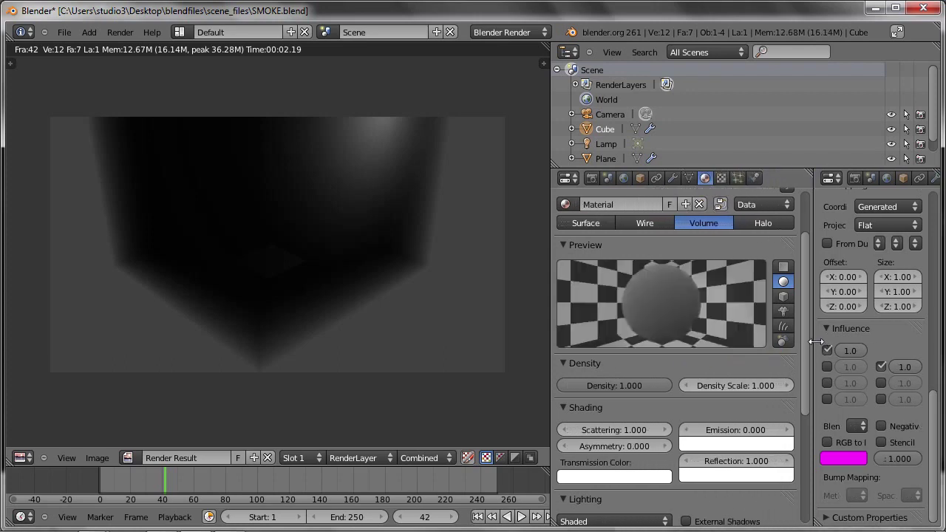
pyautogui.click(609, 384)
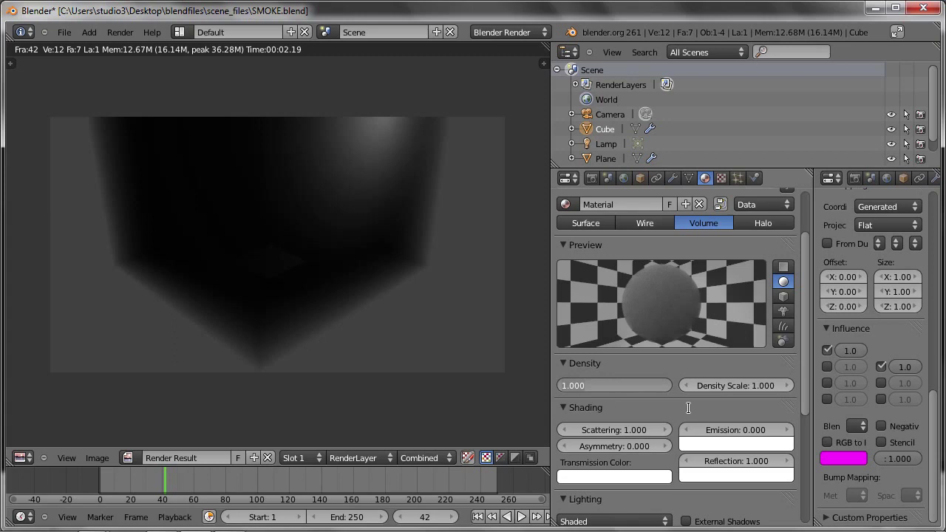
pyautogui.write('0')
pyautogui.press('Return')
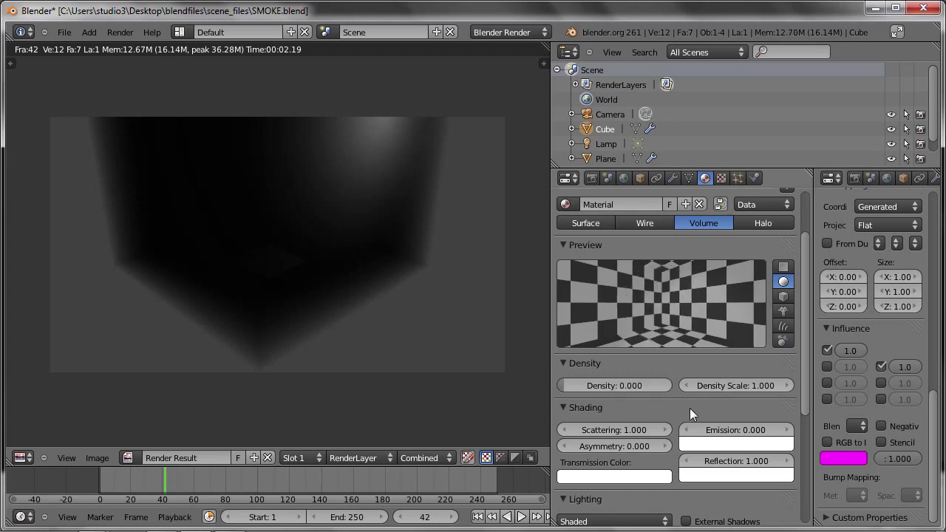
pyautogui.press('F12')
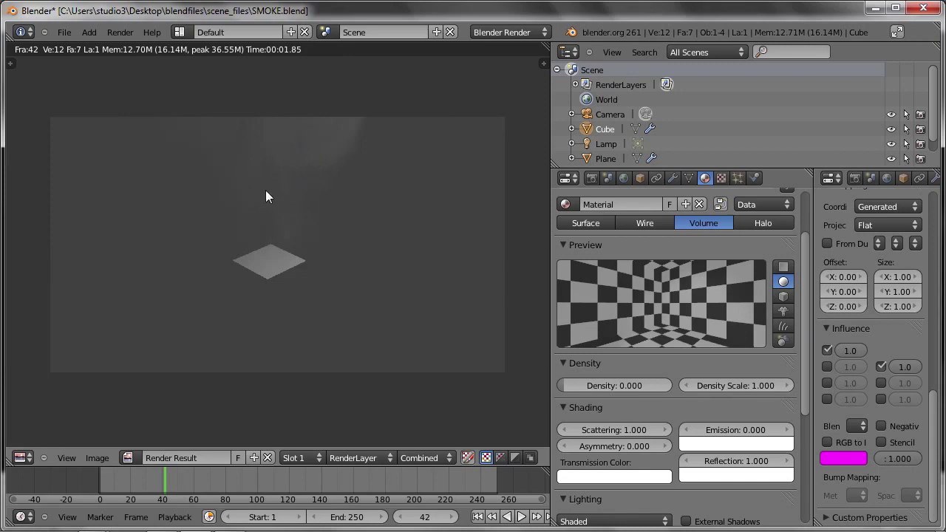
# Step: Raise the Density Scale to 5 and render again
pyautogui.click(732, 388)
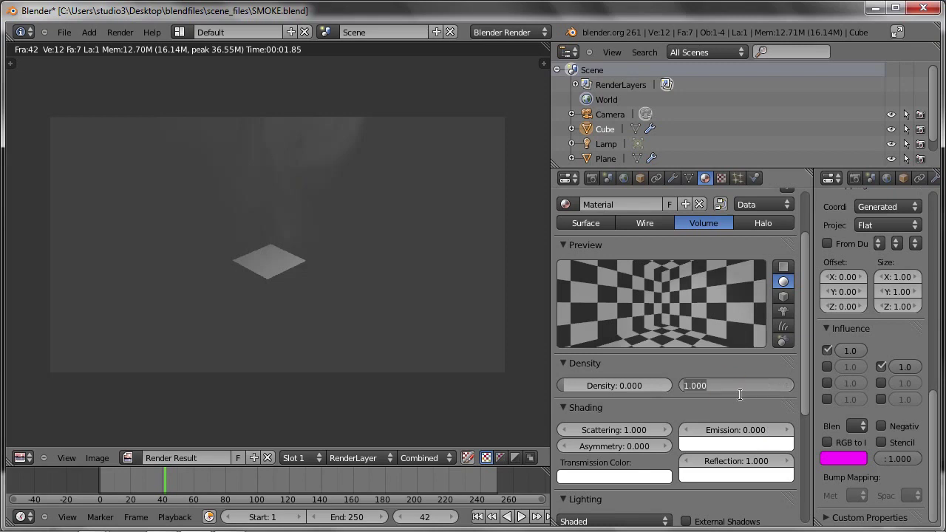
pyautogui.write('5')
pyautogui.press('Return')
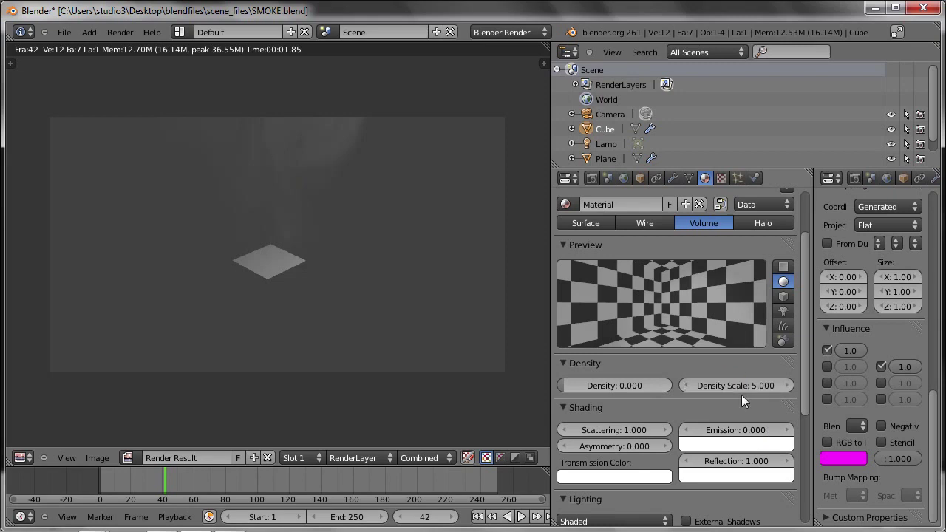
pyautogui.press('F12')
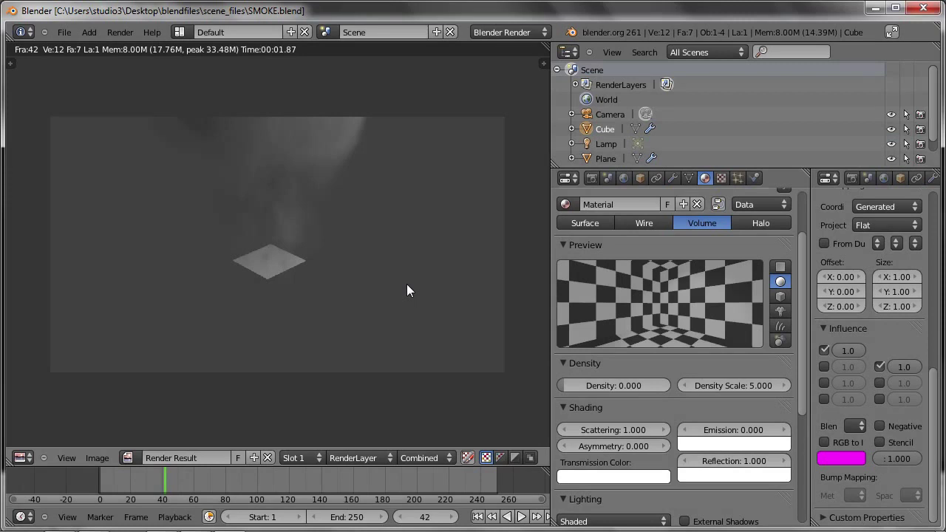
# Step: Set the World horizon colour to black and check the rendered pixel values
pyautogui.click(624, 178)
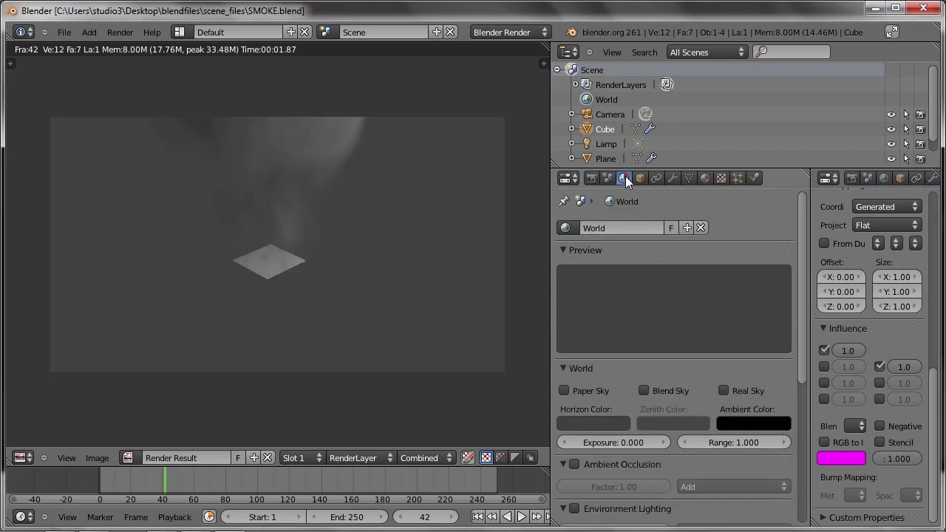
pyautogui.click(613, 423)
pyautogui.moveTo(687, 305); pyautogui.dragTo(673, 371)
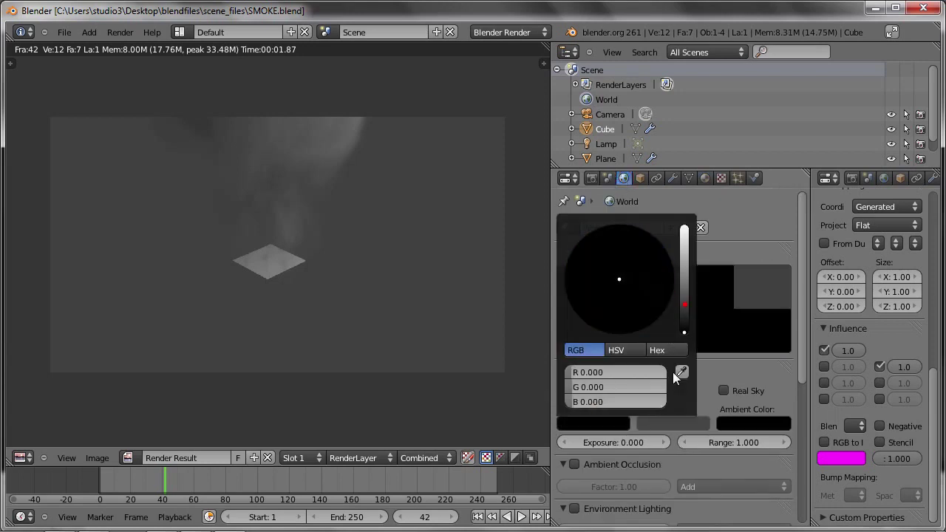
pyautogui.press('F12')
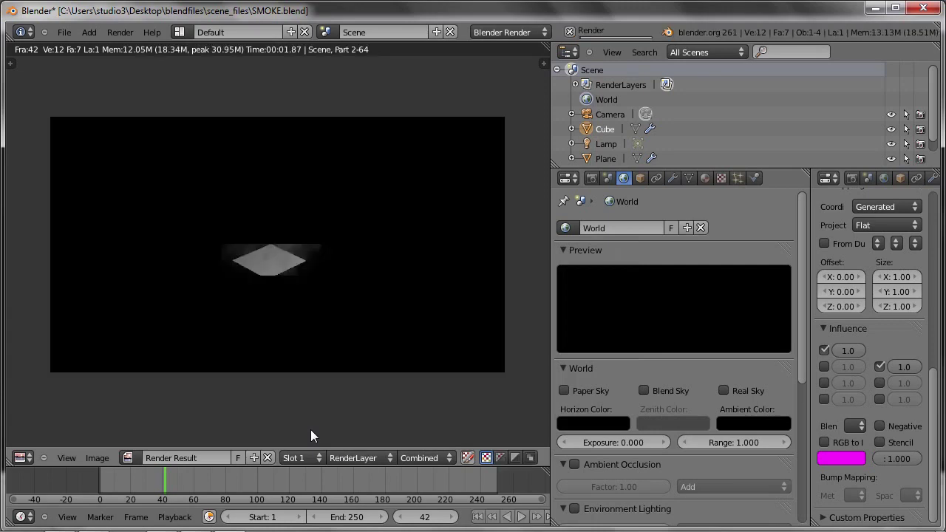
pyautogui.click(304, 207)
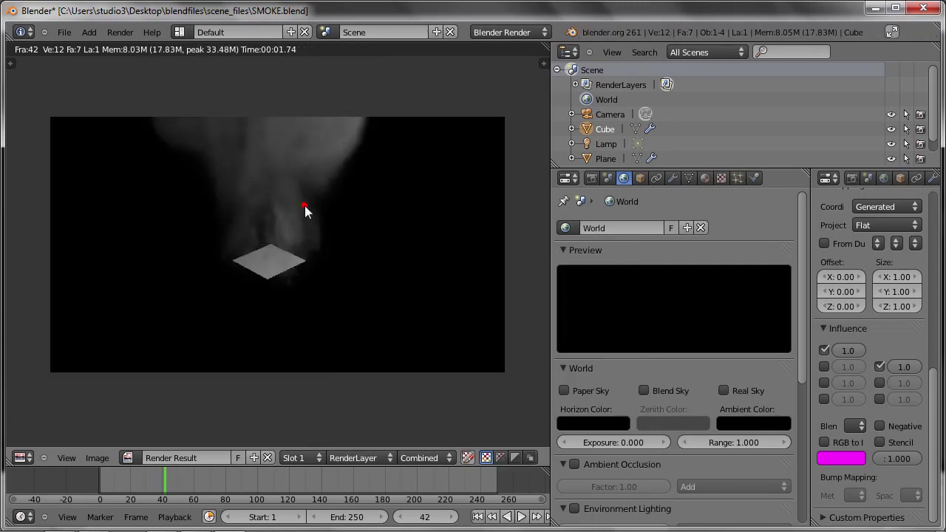
pyautogui.press('Escape')
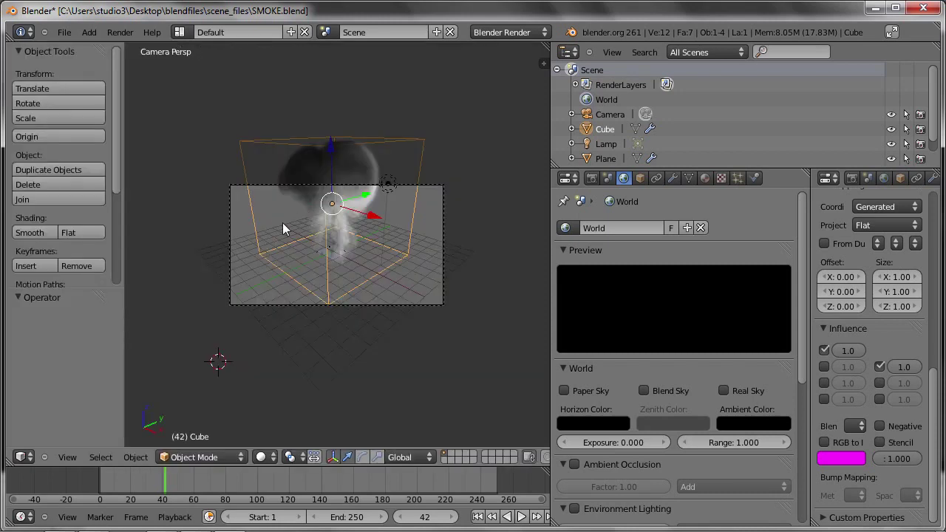
# Step: Tilt the camera on its local X axis, move it along local Z, and re-render
pyautogui.rightClick(233, 227)
pyautogui.press('r')
pyautogui.press('x')
pyautogui.press('x')
pyautogui.click(341, 216)
pyautogui.press('g')
pyautogui.press('z')
pyautogui.press('z')
pyautogui.click(344, 235)
pyautogui.press('F12')
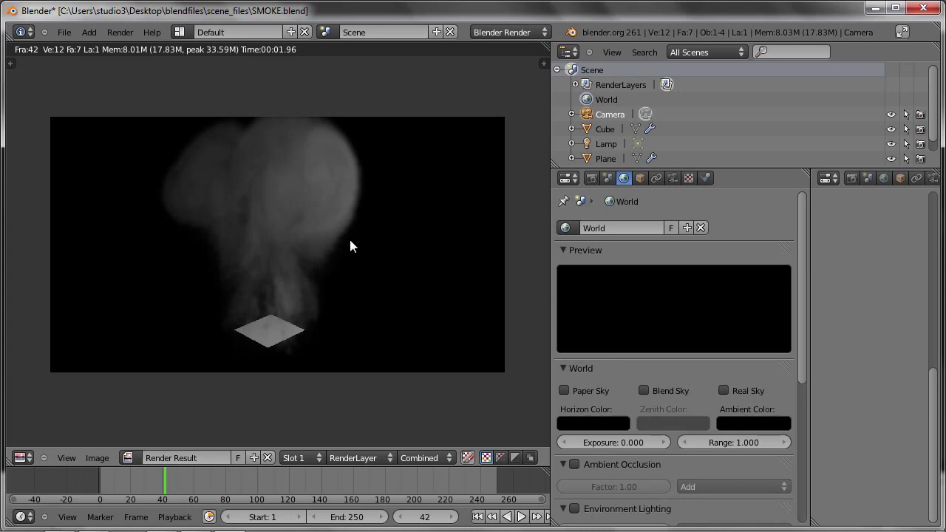
pyautogui.press('Escape')
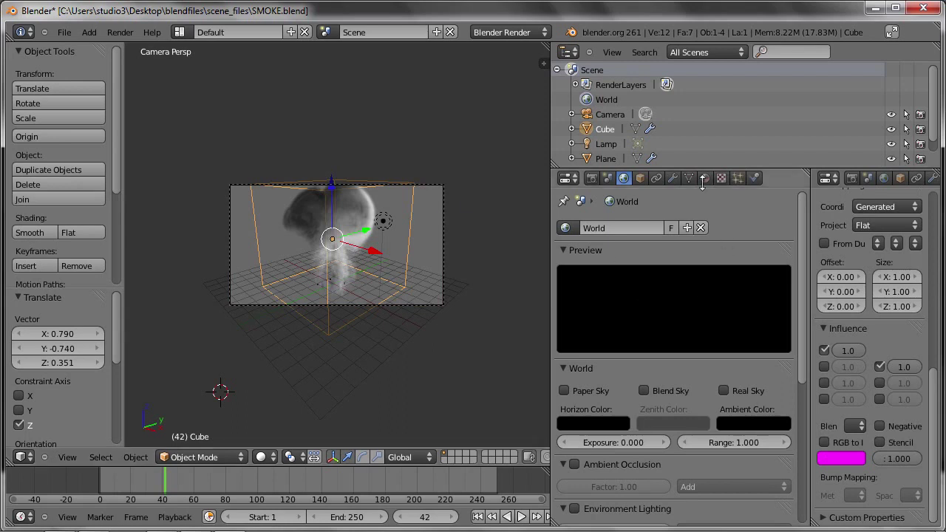
# Step: Set the volume Emission to 1.000, render, and show Material settings in the widened second panel
pyautogui.click(704, 180)
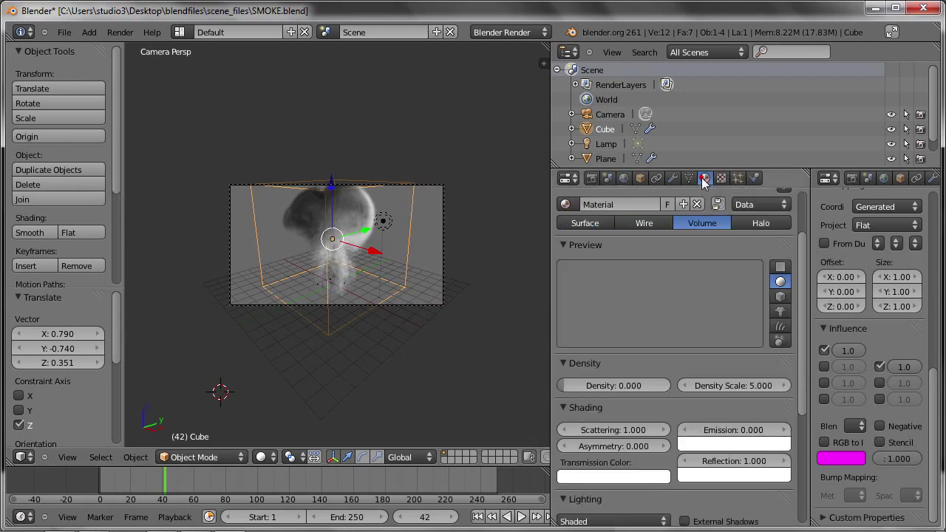
pyautogui.click(731, 429)
pyautogui.write('1')
pyautogui.press('Return')
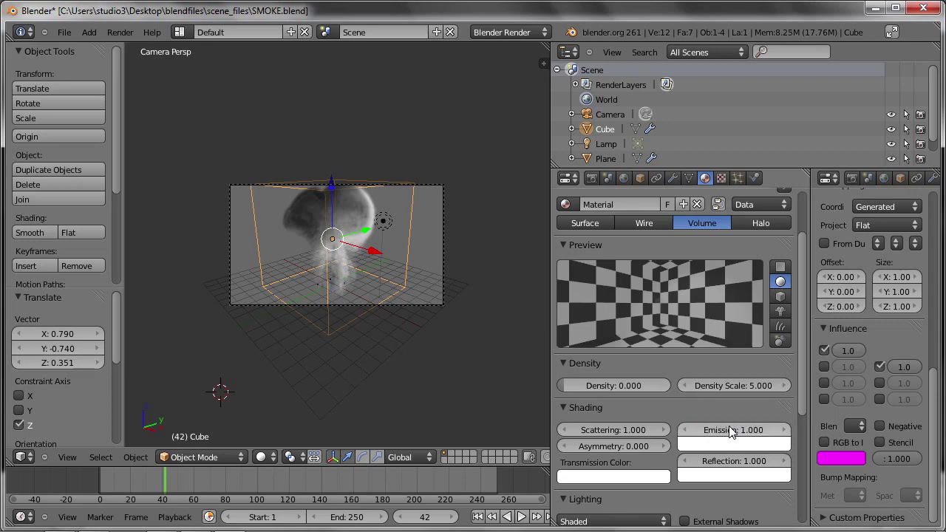
pyautogui.press('F12')
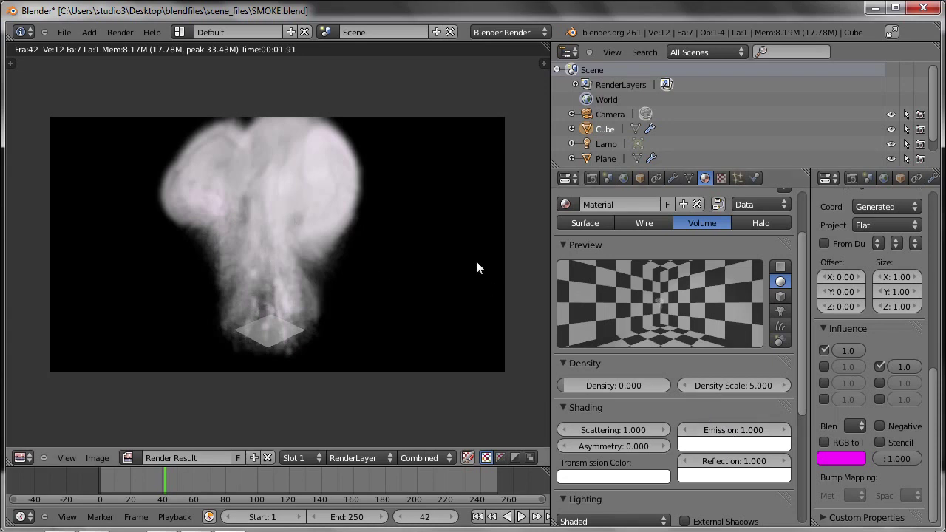
pyautogui.moveTo(812, 227); pyautogui.dragTo(679, 230)
pyautogui.click(829, 179)
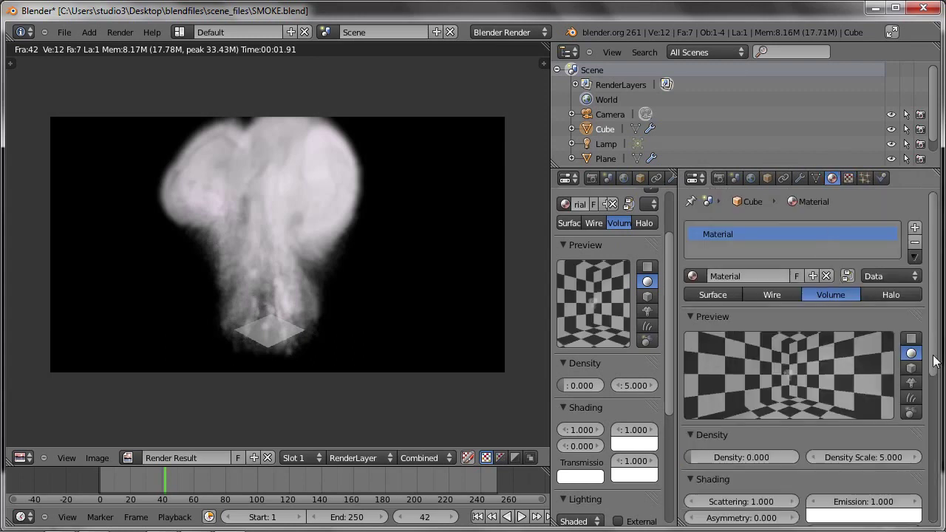
# Step: Compare renders with the voxel texture's Emission Color influence switched off and back on
pyautogui.click(849, 177)
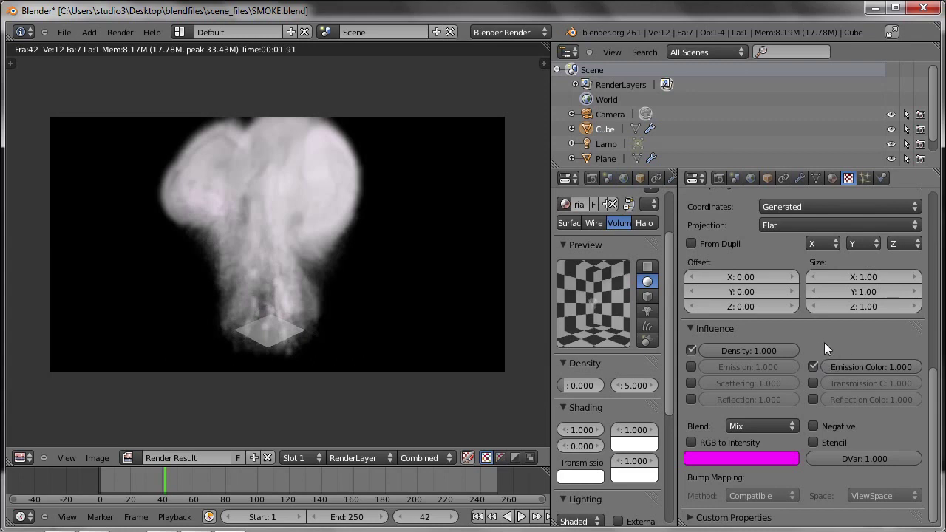
pyautogui.click(813, 367)
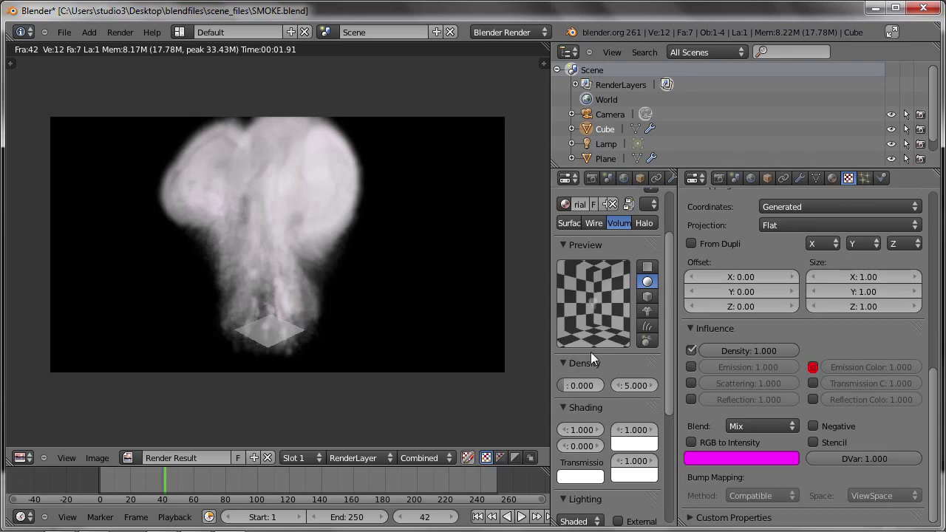
pyautogui.press('F12')
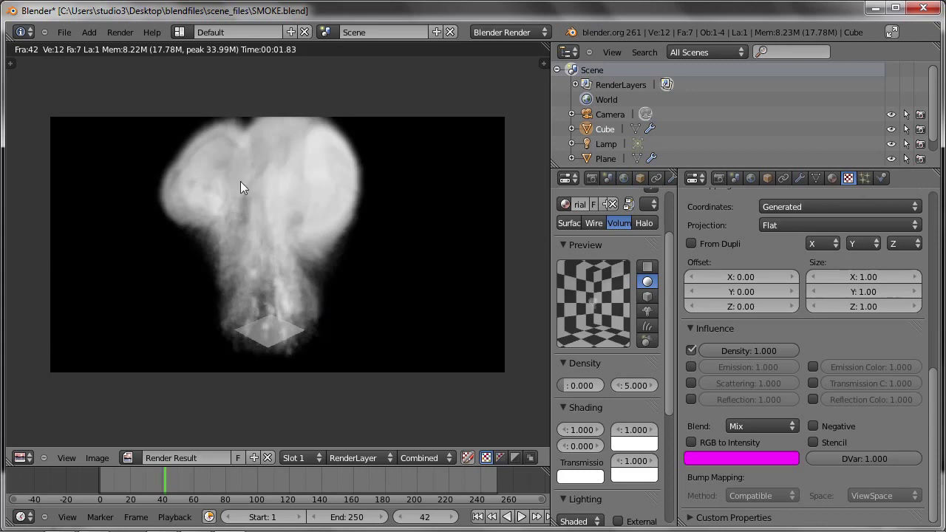
pyautogui.click(813, 367)
pyautogui.press('F12')
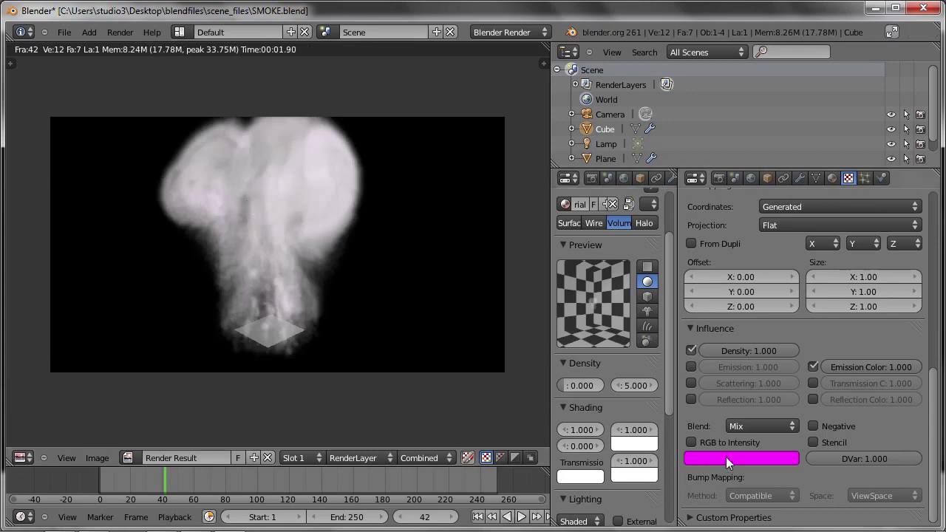
# Step: Turn off Emission Color influence and load an independent copy of Tex into the second slot
pyautogui.click(813, 366)
pyautogui.moveTo(935, 427); pyautogui.dragTo(933, 211)
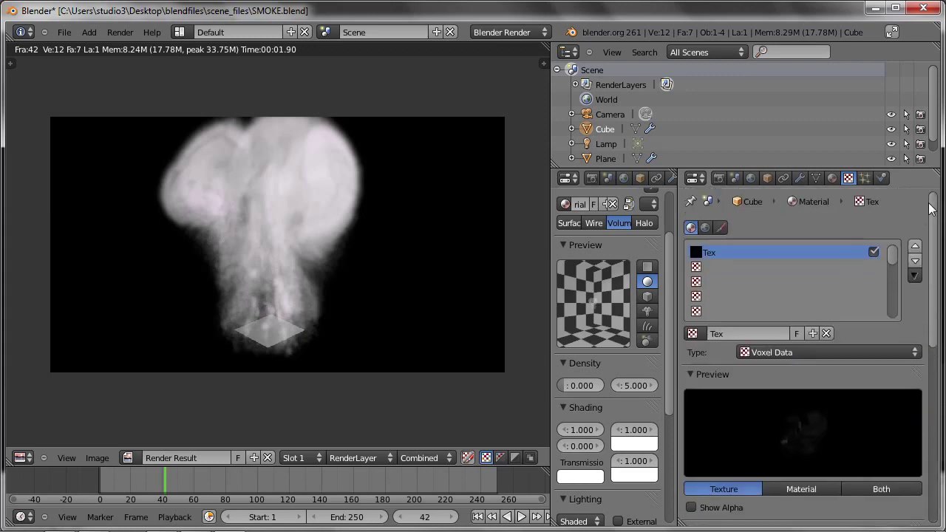
pyautogui.click(706, 266)
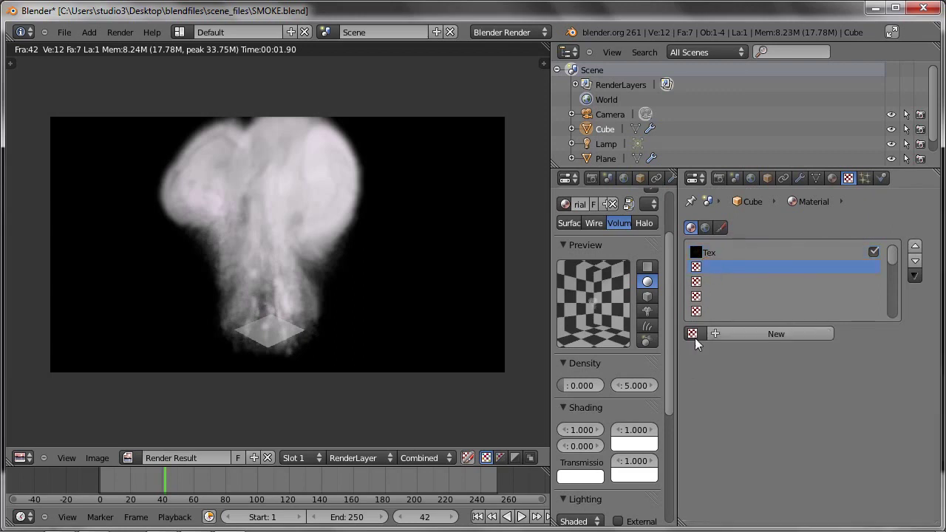
pyautogui.click(695, 336)
pyautogui.click(706, 354)
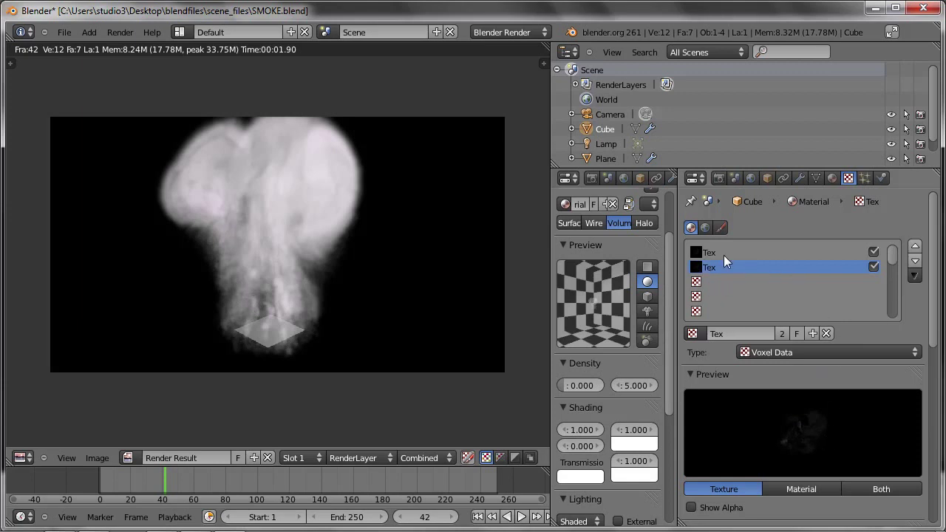
pyautogui.click(780, 334)
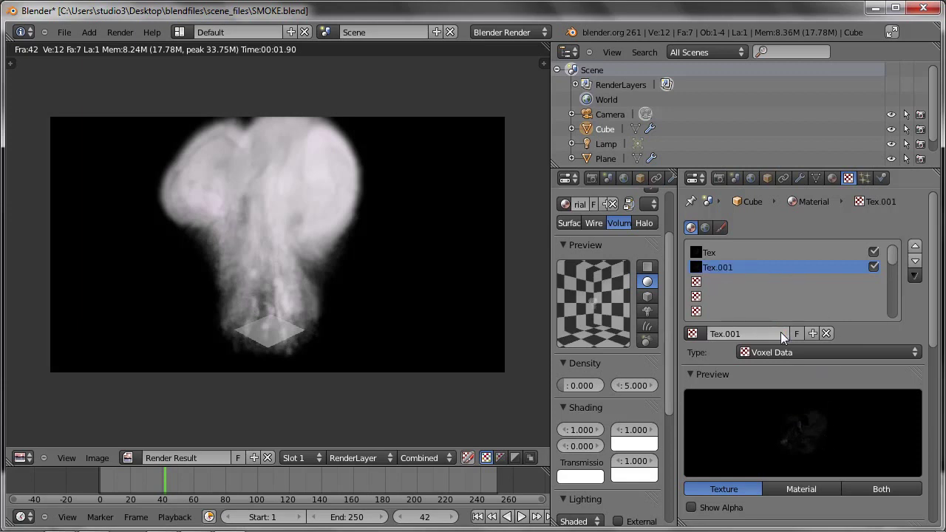
pyautogui.scroll(-5, 772, 376)
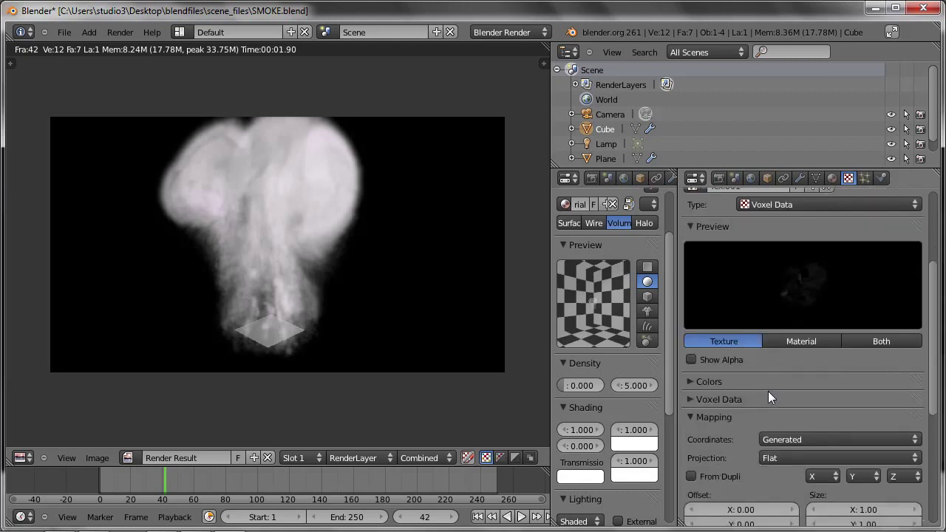
pyautogui.scroll(-2, 769, 393)
# Step: Enable a colour Ramp and add a fully opaque red stop near its left end
pyautogui.click(689, 323)
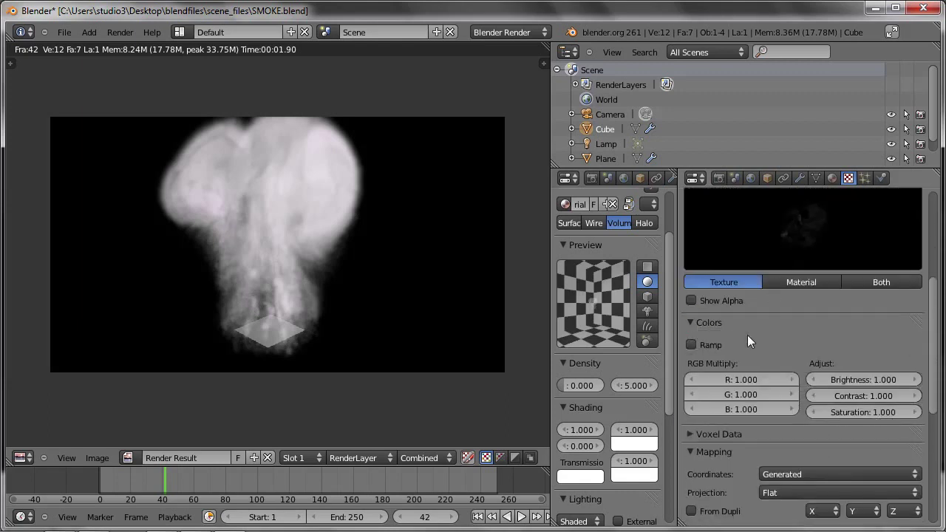
pyautogui.click(690, 343)
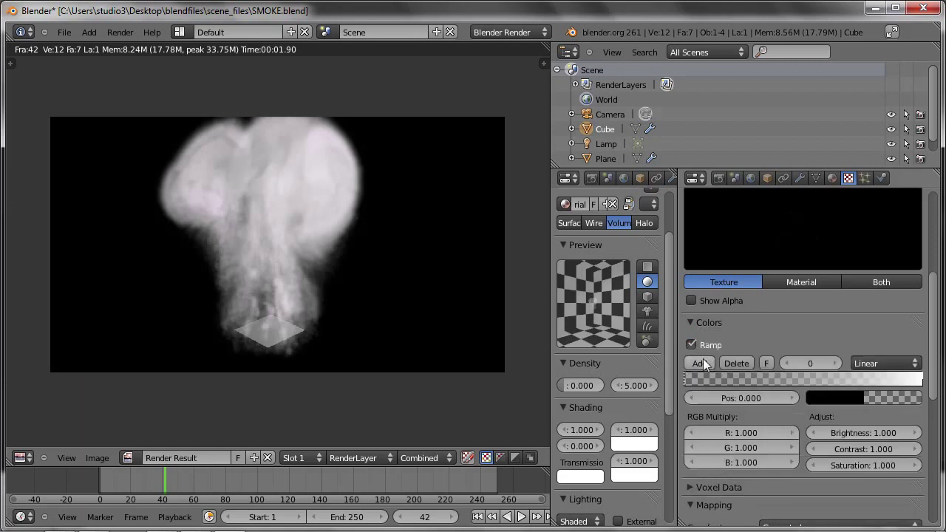
pyautogui.click(705, 362)
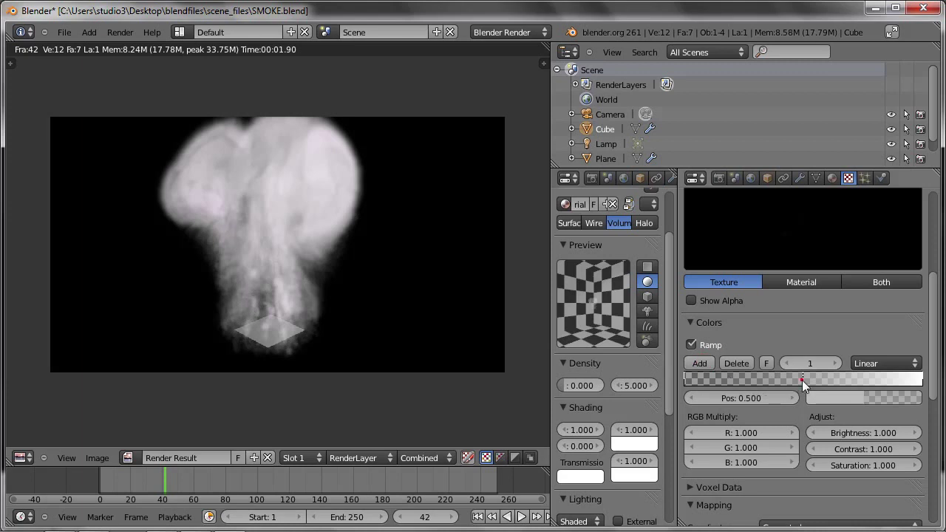
pyautogui.moveTo(802, 380); pyautogui.dragTo(708, 380)
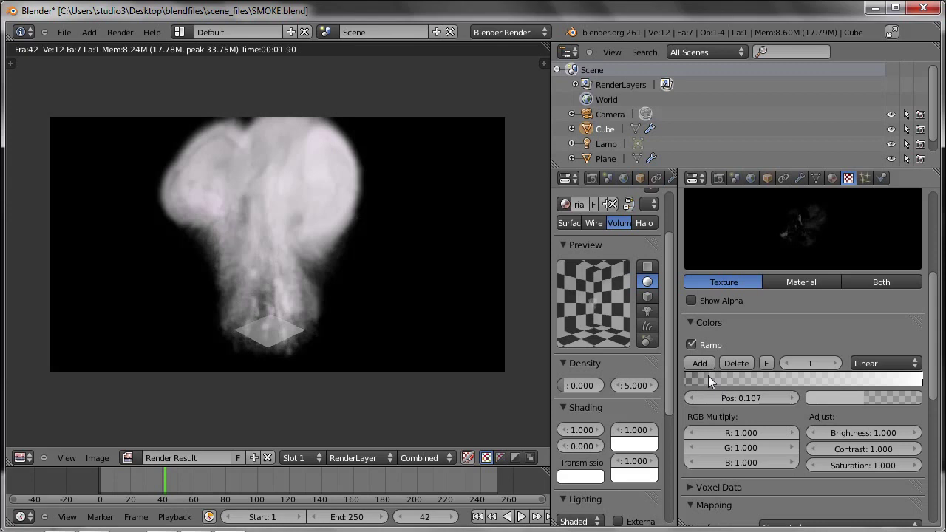
pyautogui.click(857, 399)
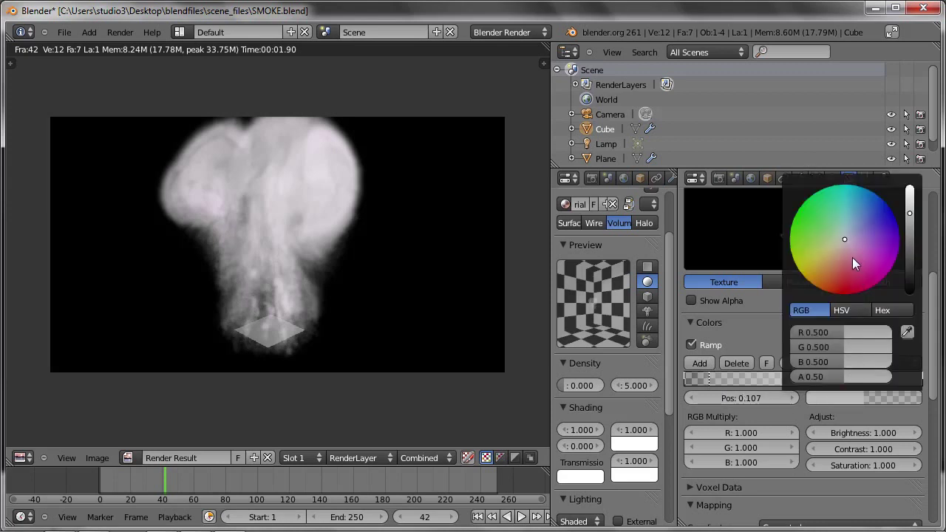
pyautogui.moveTo(853, 258); pyautogui.dragTo(846, 312)
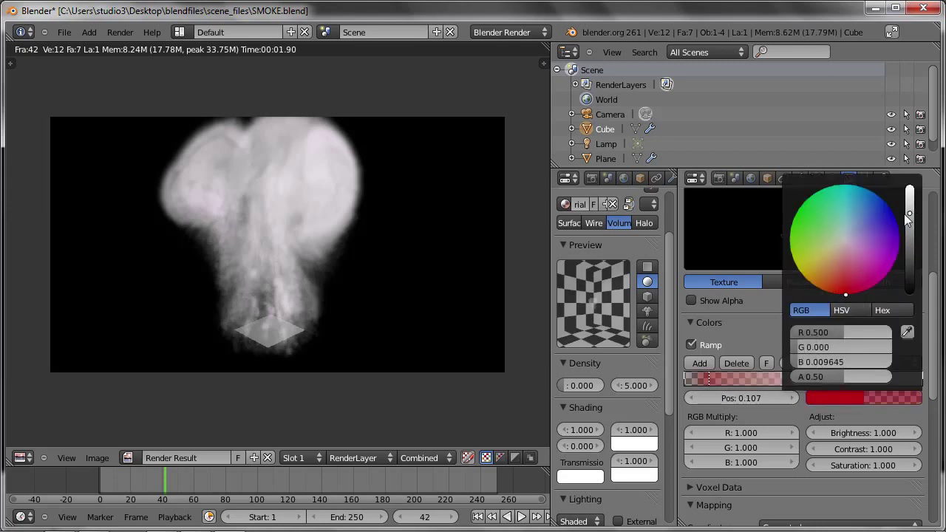
pyautogui.moveTo(909, 213); pyautogui.dragTo(910, 187)
pyautogui.moveTo(845, 288); pyautogui.dragTo(842, 312)
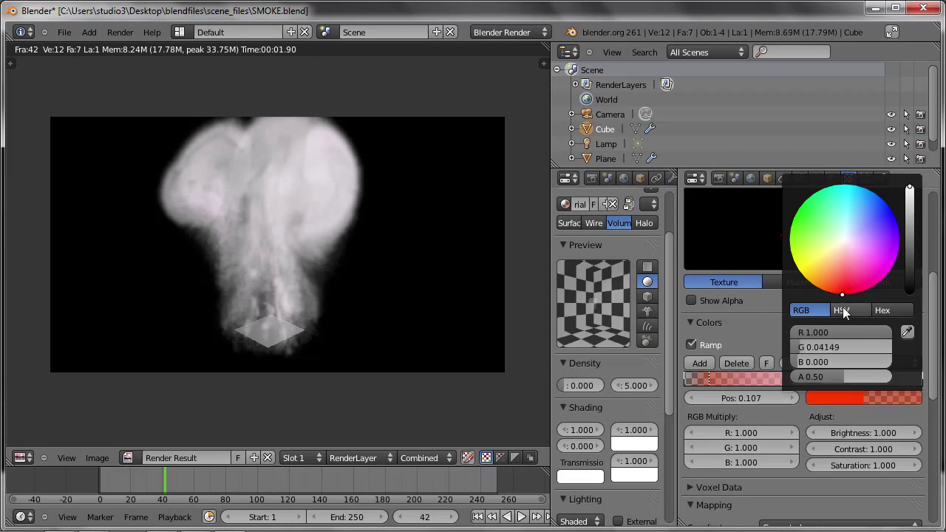
pyautogui.moveTo(845, 377); pyautogui.dragTo(932, 391)
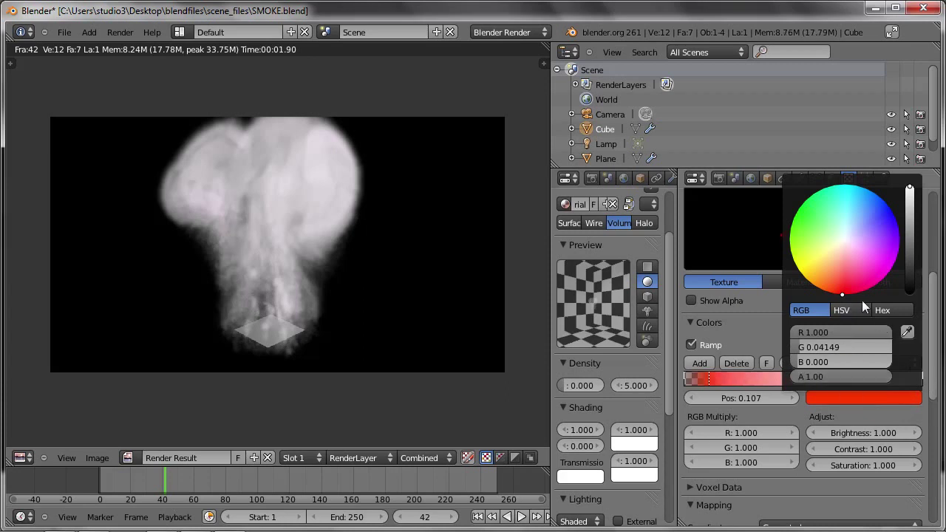
pyautogui.moveTo(843, 294); pyautogui.dragTo(847, 296)
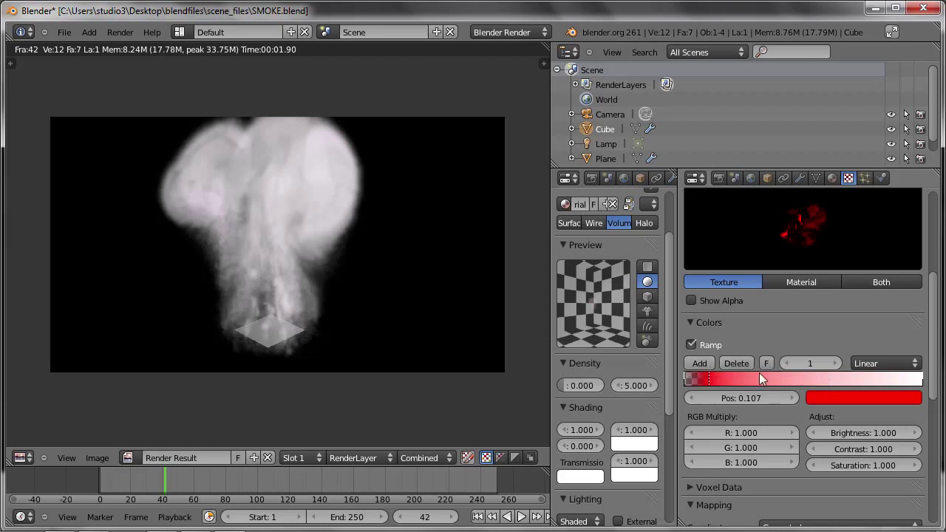
# Step: Add a bright, fully opaque orange ramp stop and slide it left to 0.196
pyautogui.click(695, 363)
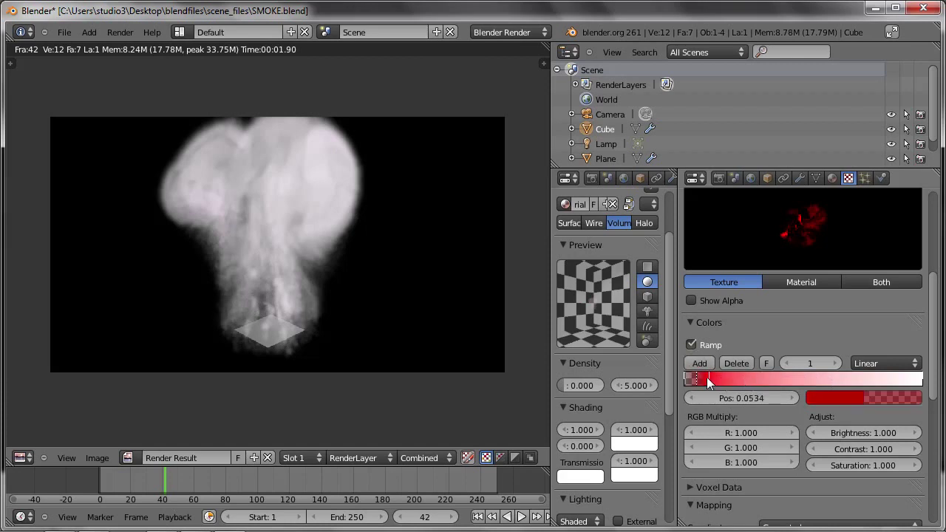
pyautogui.moveTo(697, 377); pyautogui.dragTo(775, 379)
pyautogui.click(847, 396)
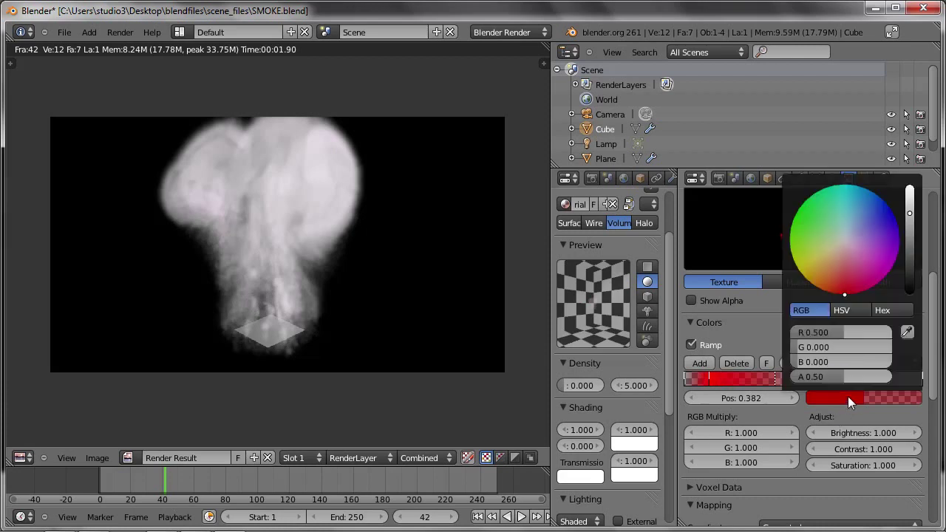
pyautogui.moveTo(837, 286); pyautogui.dragTo(821, 290)
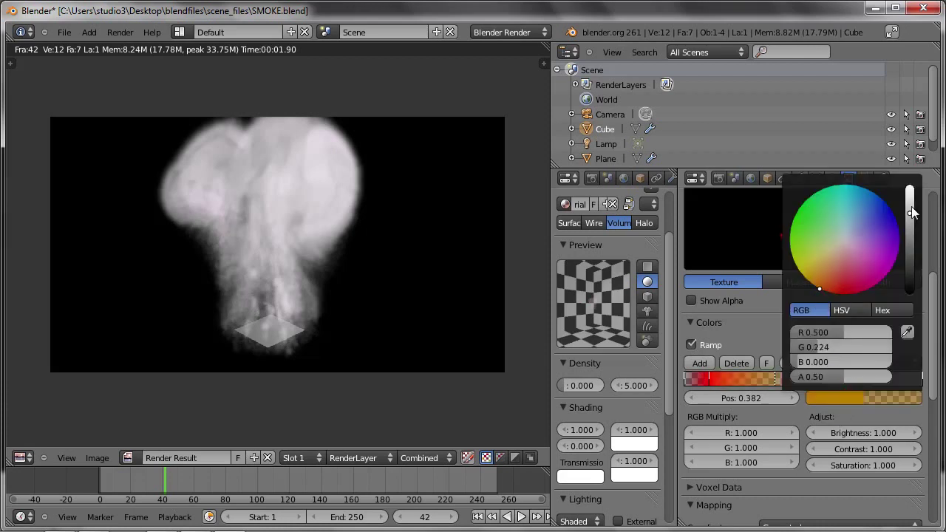
pyautogui.moveTo(912, 213); pyautogui.dragTo(910, 186)
pyautogui.click(821, 286)
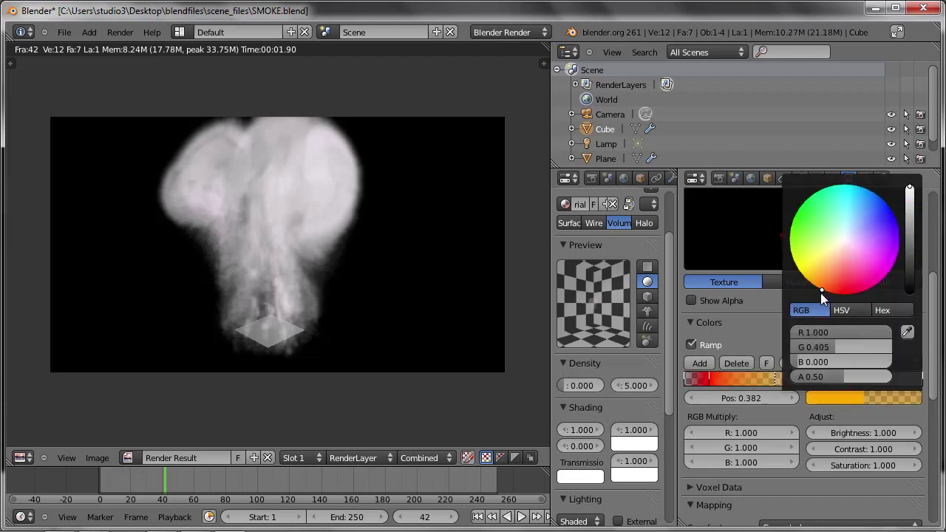
pyautogui.moveTo(851, 376); pyautogui.dragTo(892, 376)
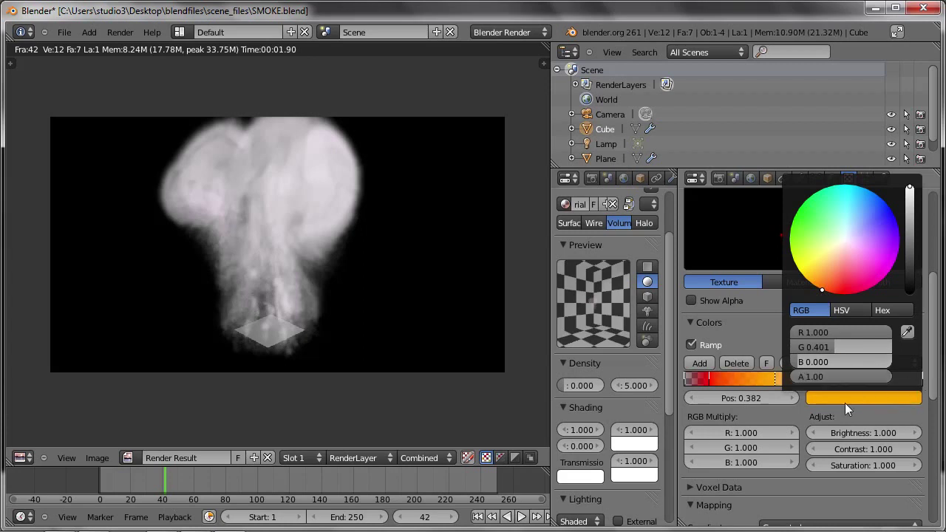
pyautogui.moveTo(774, 381); pyautogui.dragTo(732, 380)
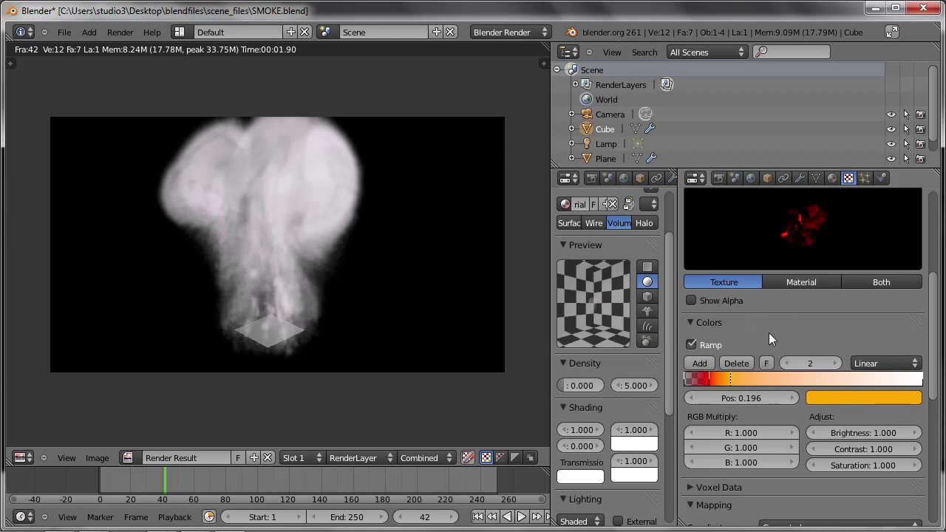
pyautogui.moveTo(933, 289); pyautogui.dragTo(933, 414)
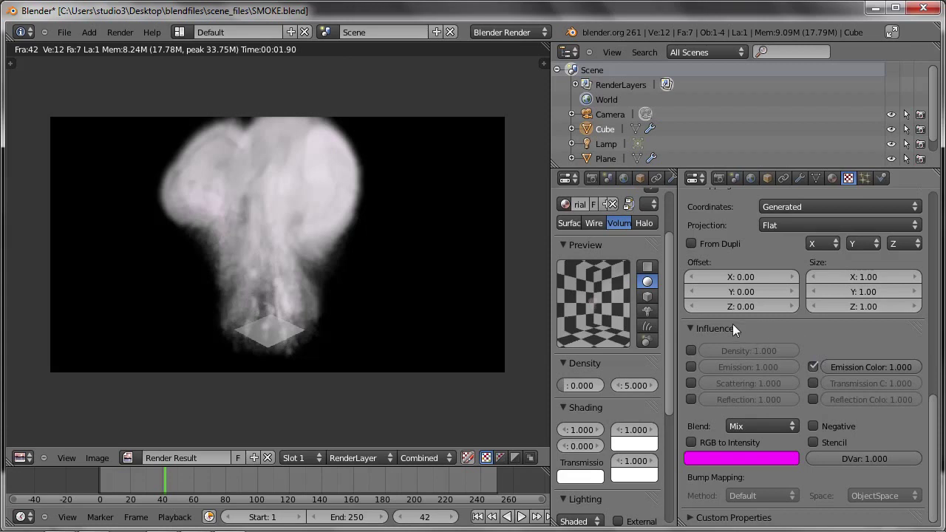
# Step: Let the texture drive Emission with Multiply blending, render, then edit the material's Emission value
pyautogui.click(692, 367)
pyautogui.press('F12')
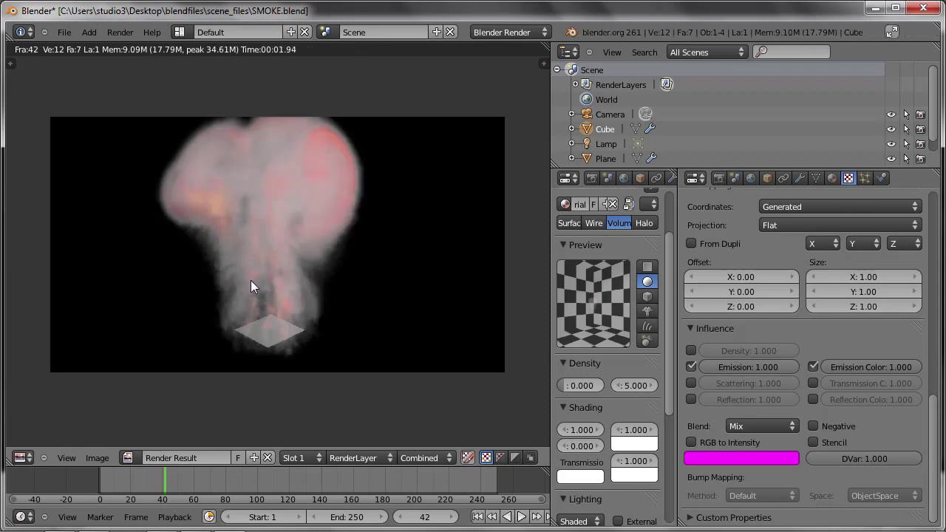
pyautogui.click(754, 426)
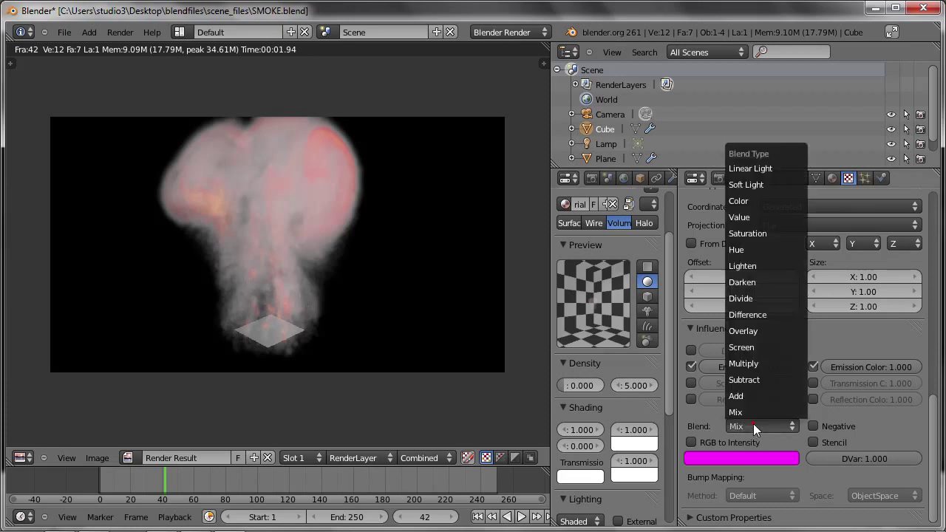
pyautogui.click(741, 365)
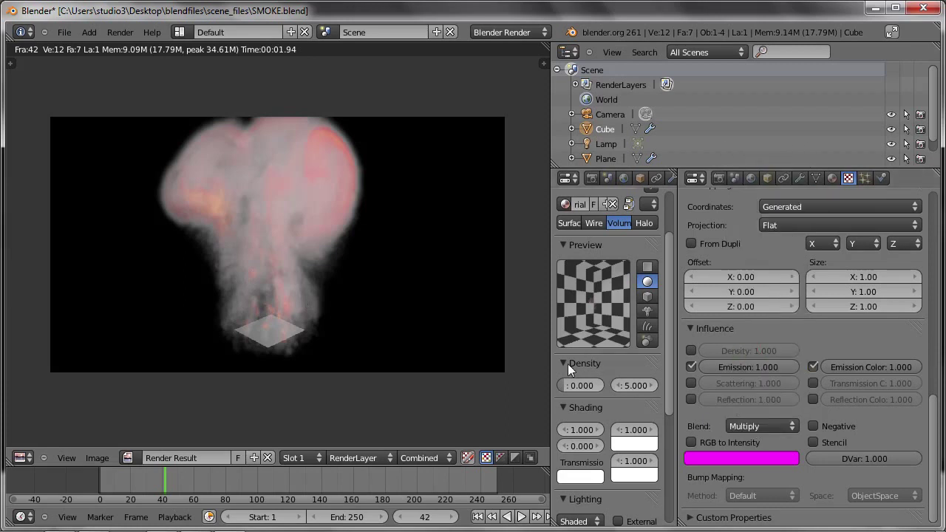
pyautogui.press('F12')
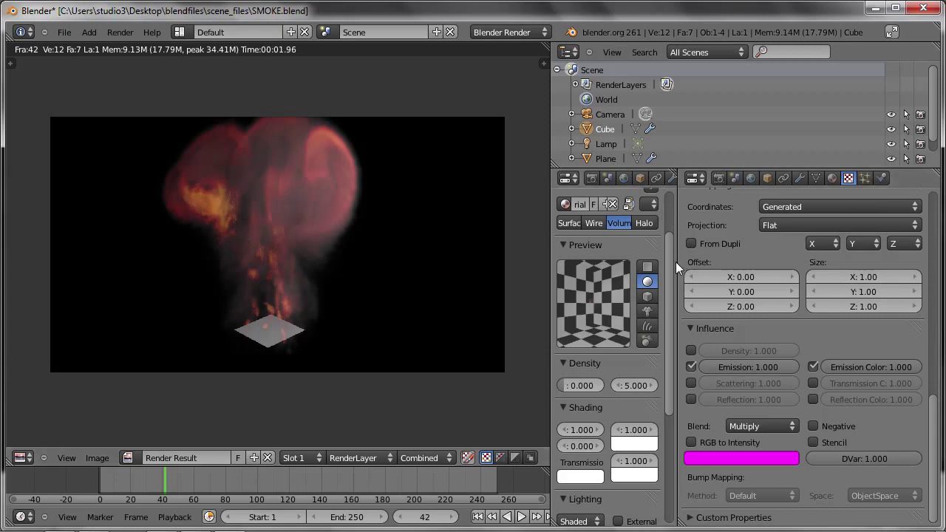
pyautogui.moveTo(676, 262); pyautogui.dragTo(755, 261)
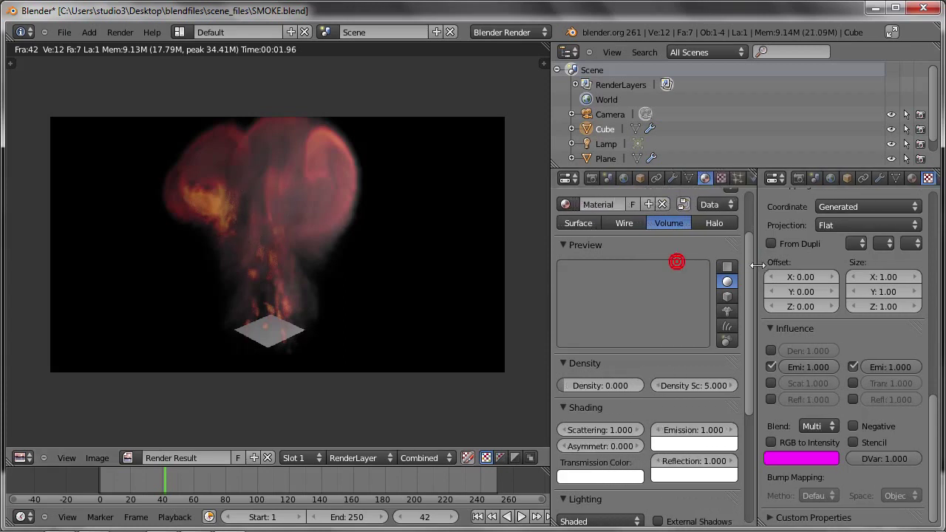
pyautogui.click(689, 429)
# Step: Set the emission value to 4 and render the smoke again
pyautogui.write('4')
pyautogui.press('Return')
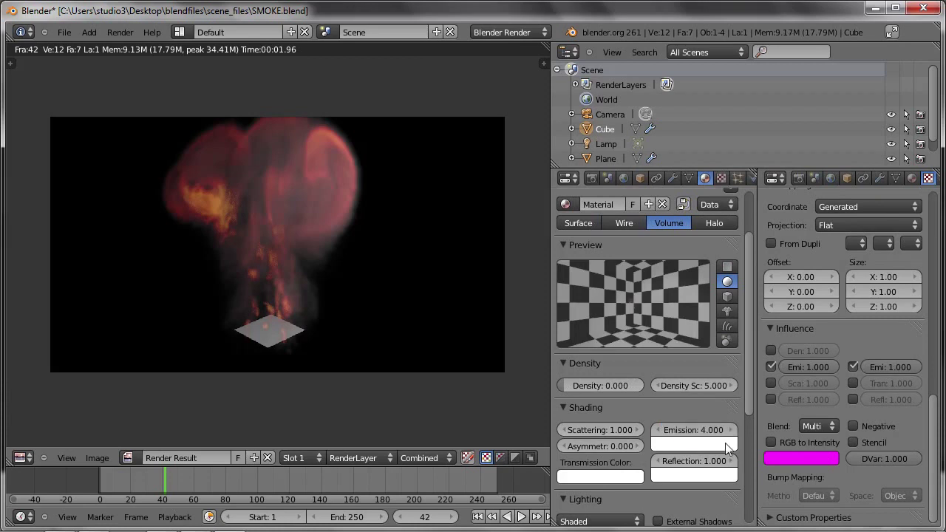
pyautogui.press('F12')
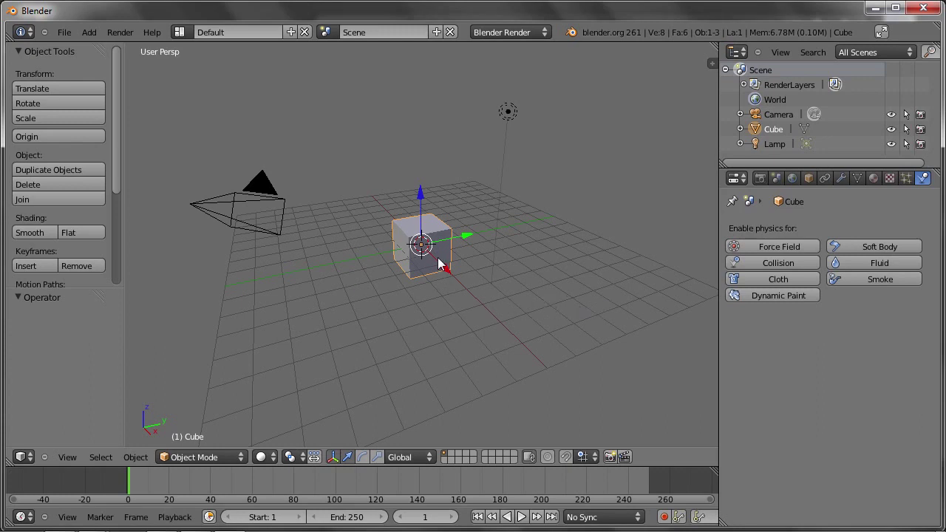
# Step: Scale the default cube up about 3.9 times and enable Fluid physics on it
pyautogui.press('s')
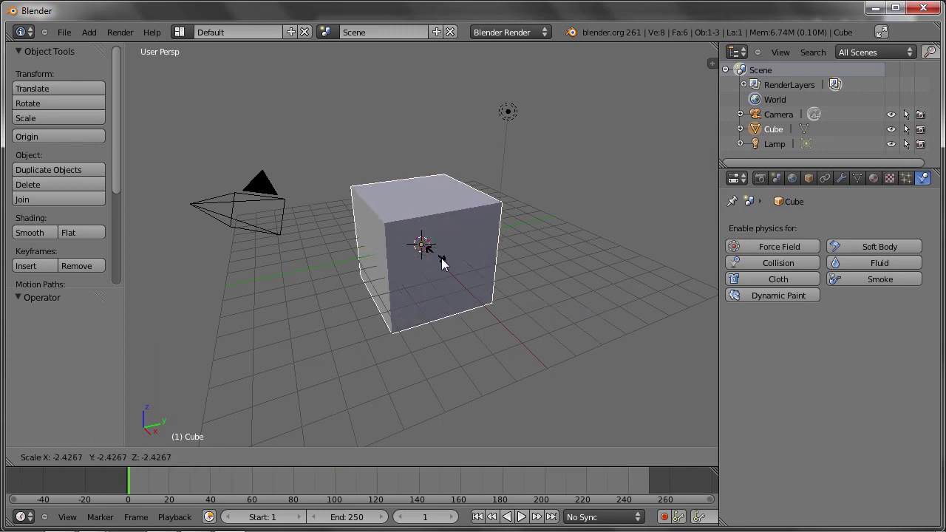
pyautogui.click(449, 267)
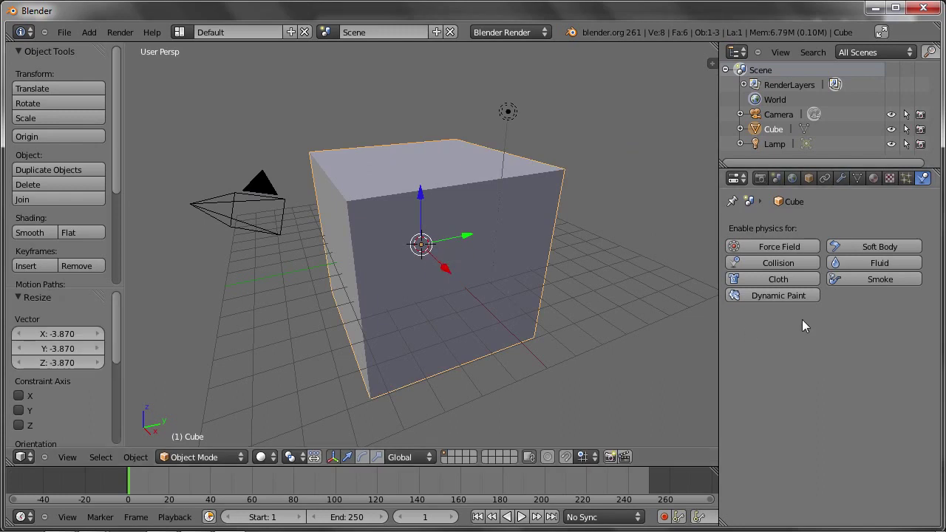
pyautogui.click(858, 263)
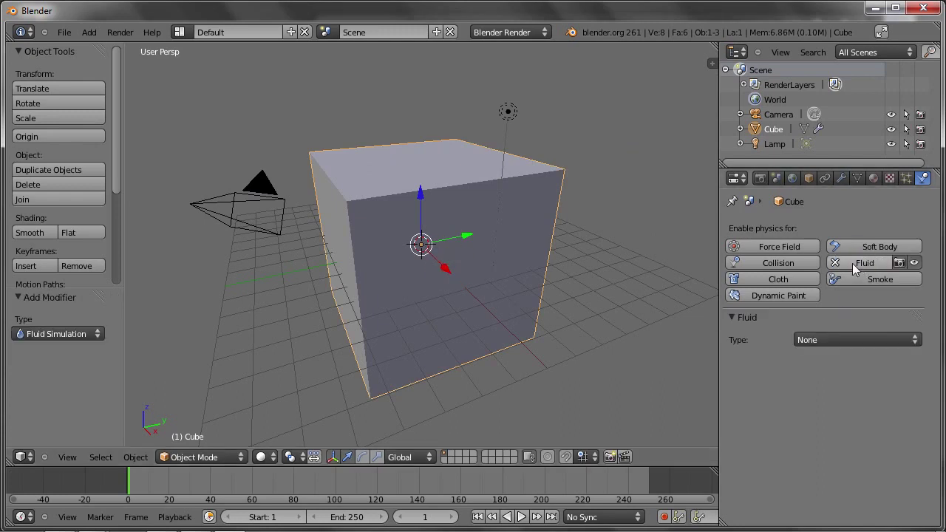
# Step: Make the enlarged cube the fluid Domain and view the scene in wireframe from near edge-on
pyautogui.click(810, 339)
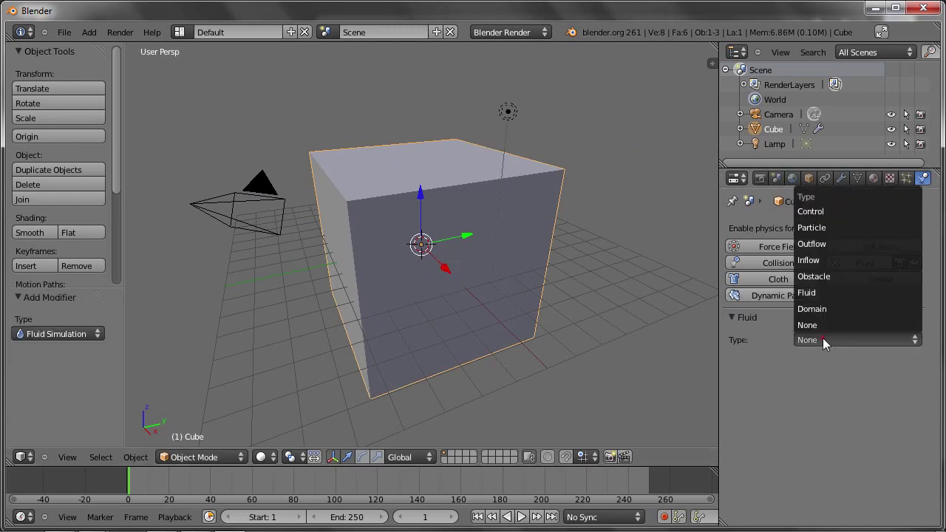
pyautogui.click(826, 310)
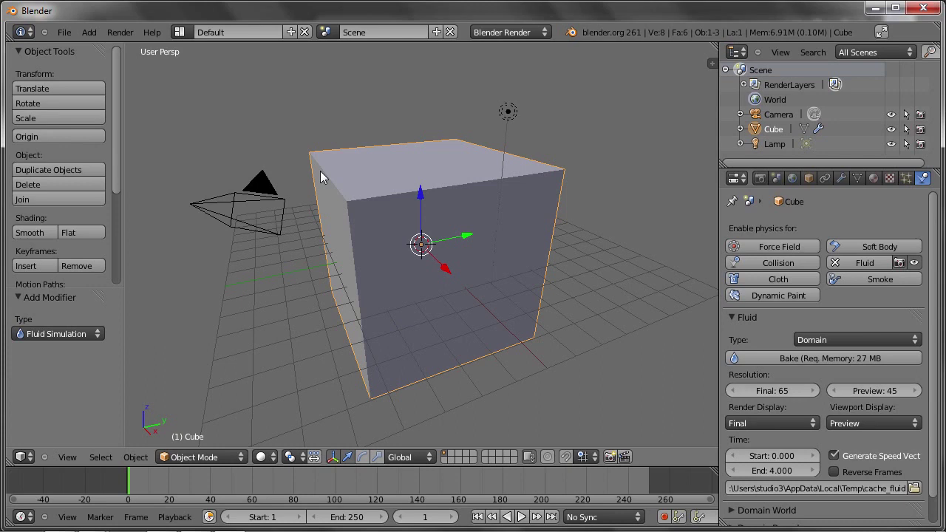
pyautogui.press('z')
pyautogui.moveTo(411, 318); pyautogui.dragTo(400, 261, button='middle')
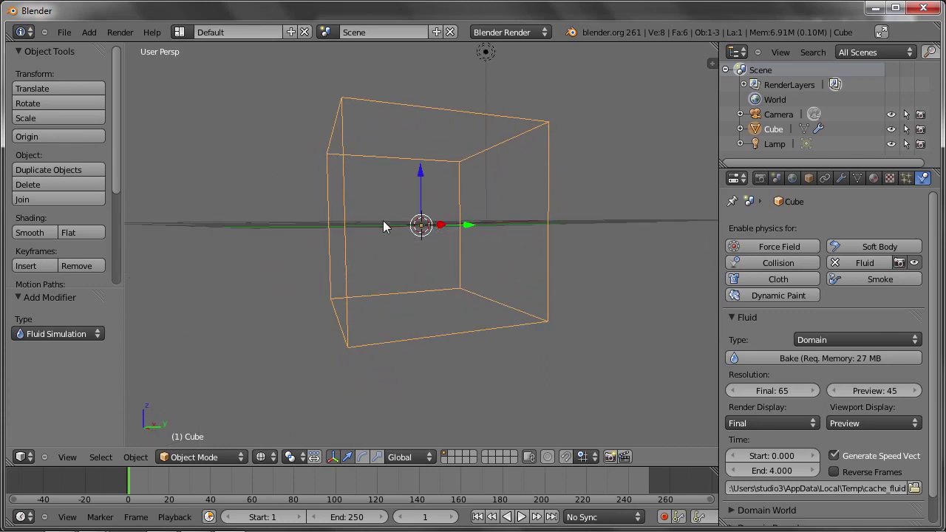
pyautogui.hotkey('shift', 'a')
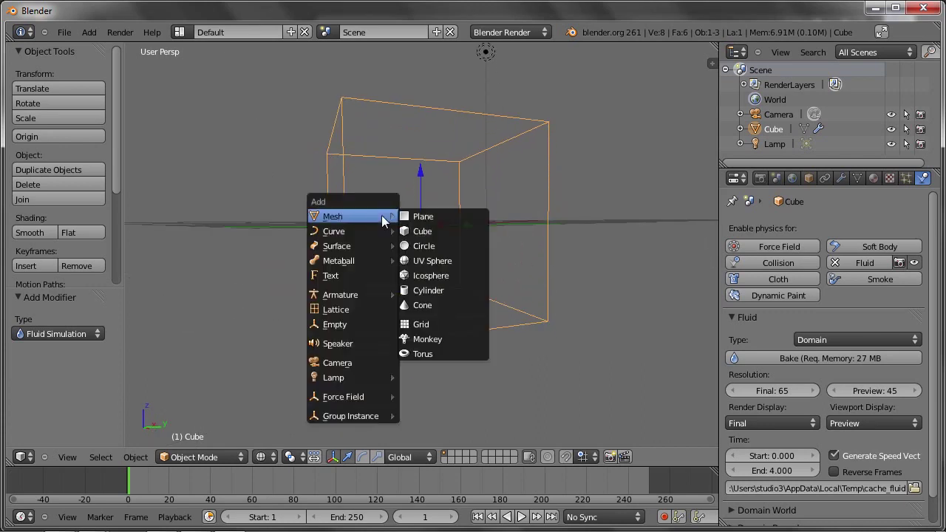
# Step: Add a small cube inside the domain, set its fluid type to Fluid, then reselect the domain
pyautogui.click(428, 232)
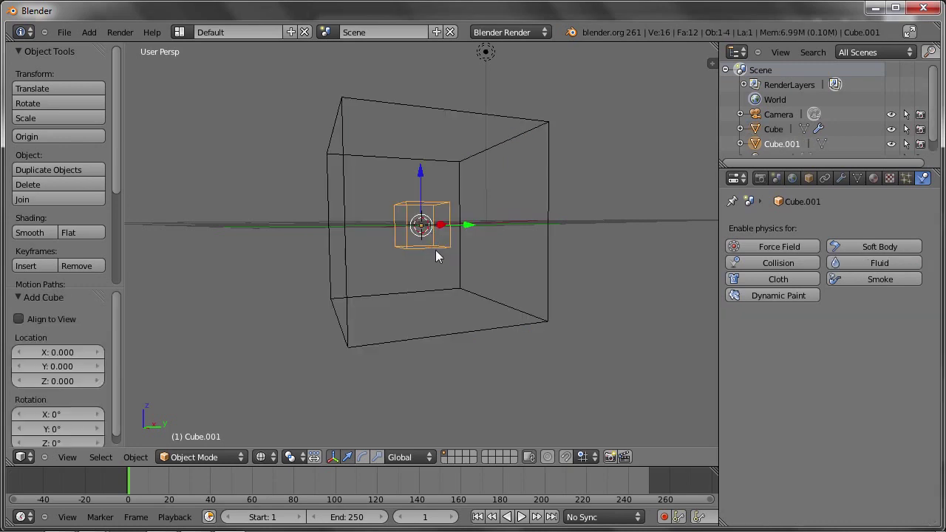
pyautogui.click(880, 265)
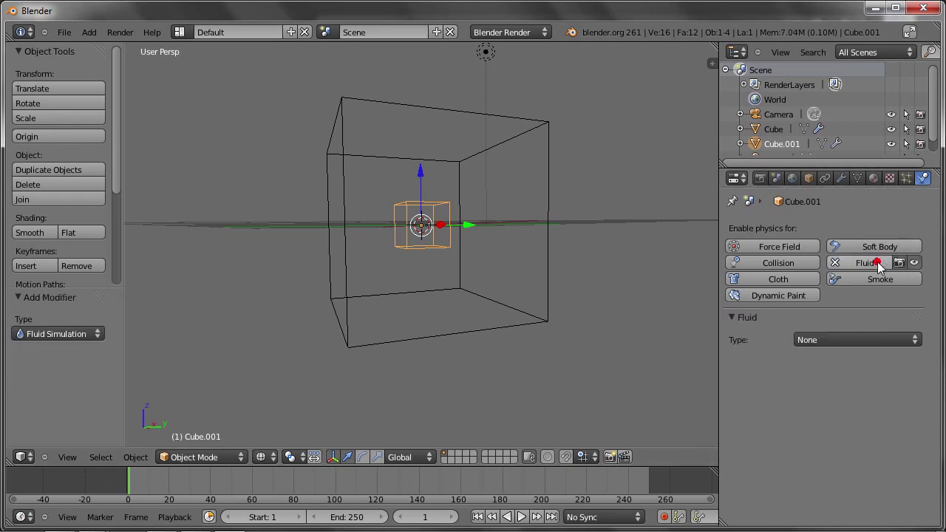
pyautogui.click(819, 341)
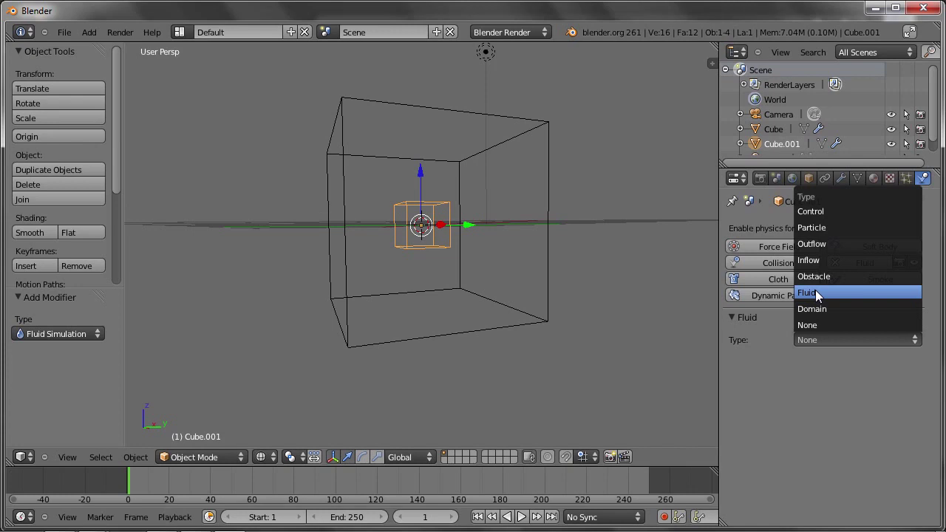
pyautogui.click(839, 292)
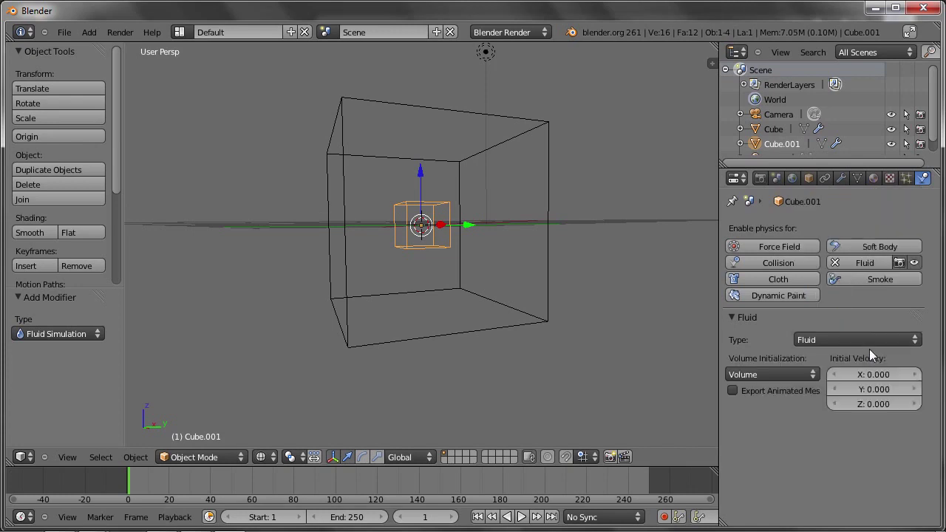
pyautogui.rightClick(506, 326)
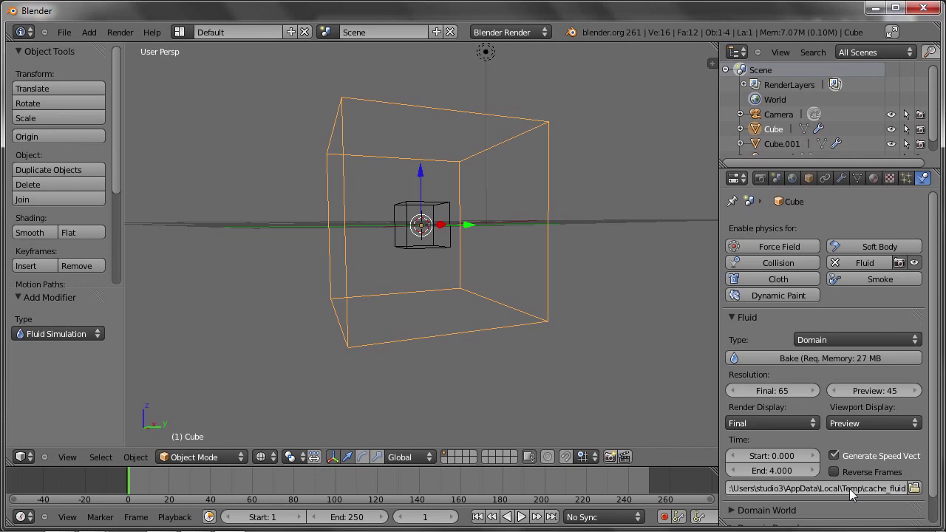
# Step: Bake the fluid simulation and orbit above the resulting fluid sheet
pyautogui.click(768, 355)
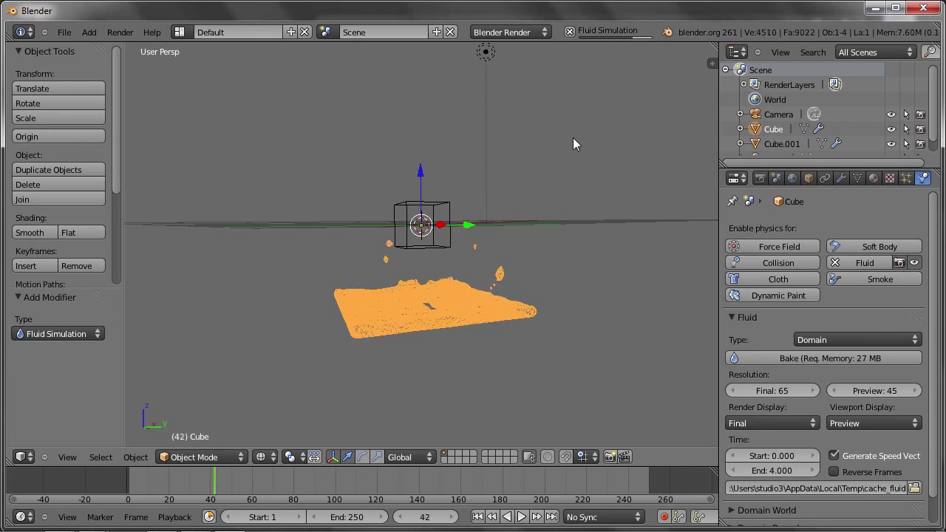
pyautogui.moveTo(573, 138)
pyautogui.mouseDown(button='middle')
pyautogui.moveTo(456, 298)
pyautogui.moveTo(419, 303)
pyautogui.mouseUp(button='middle')
pyautogui.scroll(3, 426, 303)
pyautogui.scroll(-3, 426, 303)
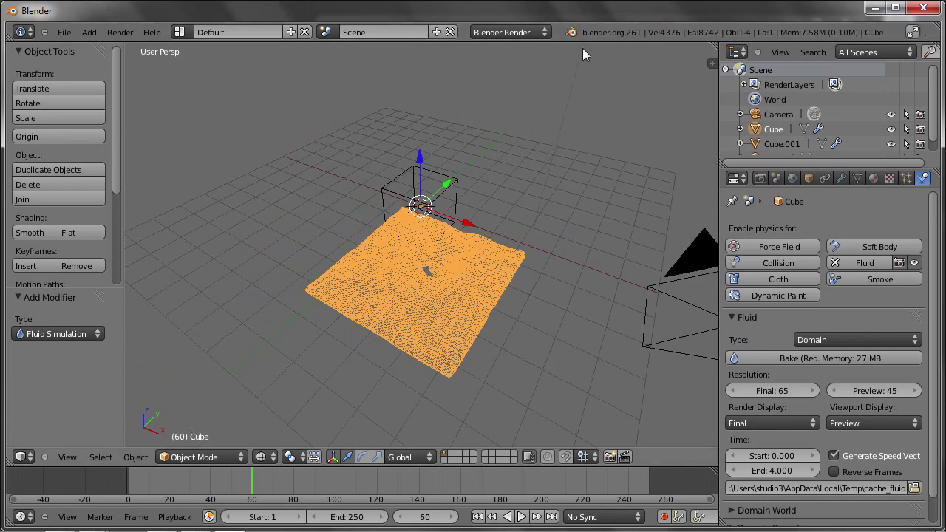
# Step: Play the baked animation from the start, stop it, and view the puddle from lower down
pyautogui.hotkey('alt', 'a')
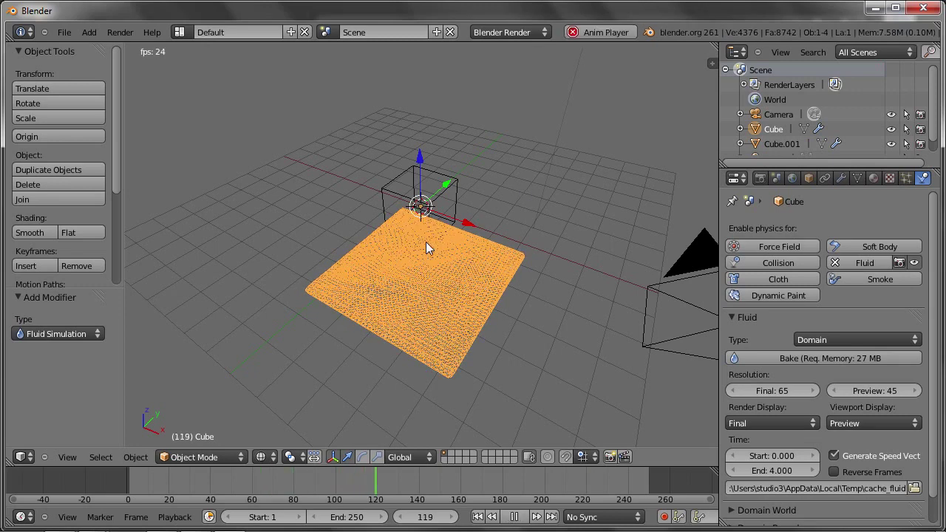
pyautogui.hotkey('shift', 'Left')
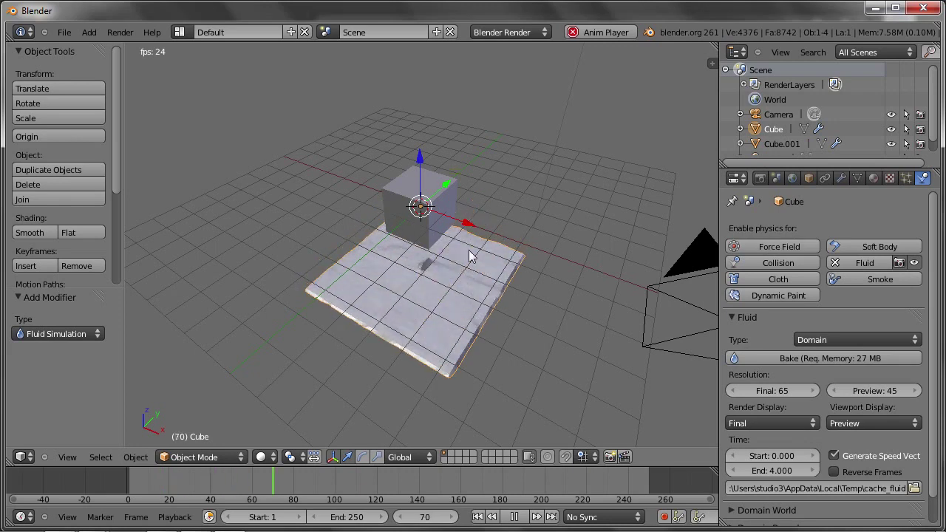
pyautogui.press('Escape')
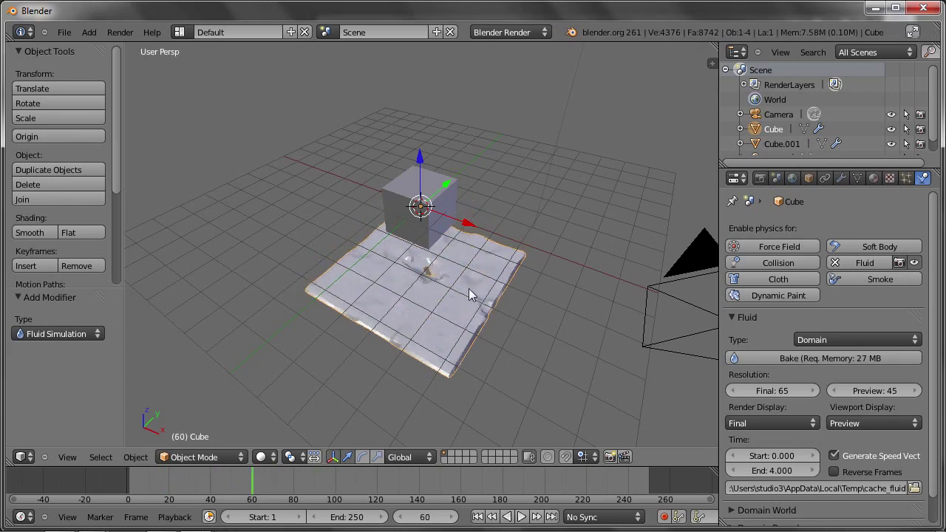
pyautogui.moveTo(431, 312)
pyautogui.mouseDown(button='middle')
pyautogui.moveTo(401, 288)
pyautogui.moveTo(448, 268)
pyautogui.moveTo(425, 254)
pyautogui.moveTo(427, 235)
pyautogui.moveTo(366, 246)
pyautogui.moveTo(345, 261)
pyautogui.mouseUp(button='middle')
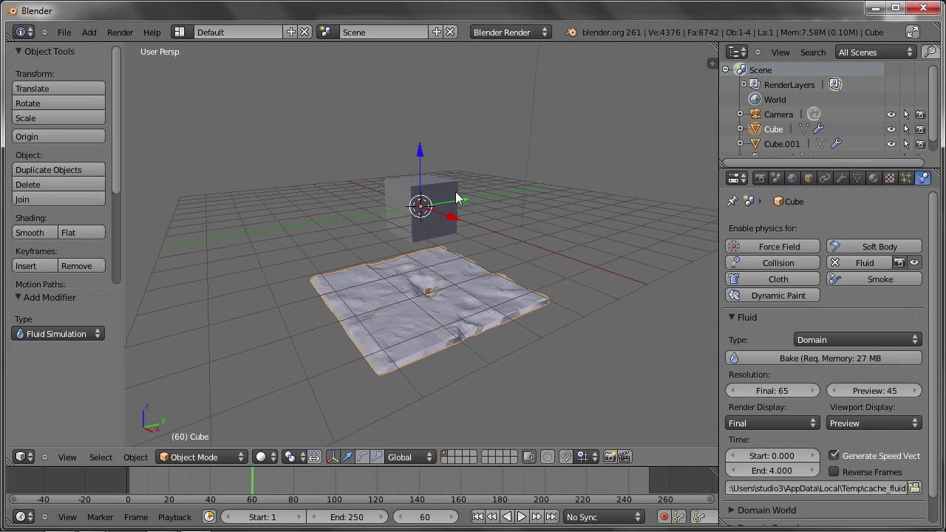
# Step: Make the small cube an Inflow with Z inflow velocity -3.280 and return to frame 1
pyautogui.rightClick(422, 204)
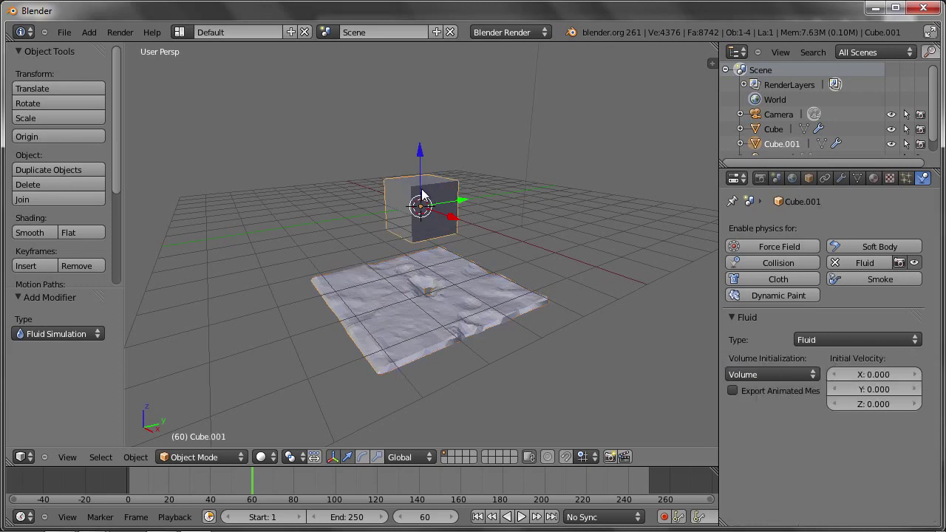
pyautogui.click(813, 340)
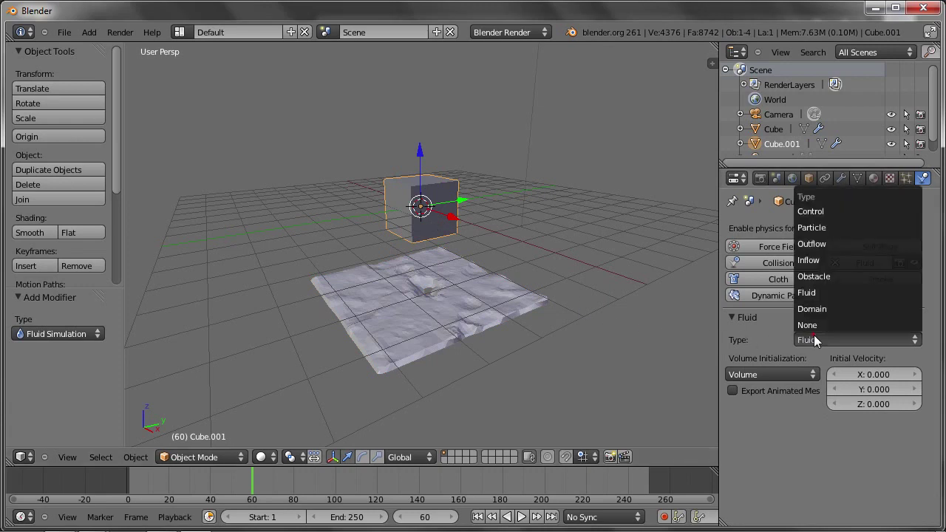
pyautogui.click(813, 262)
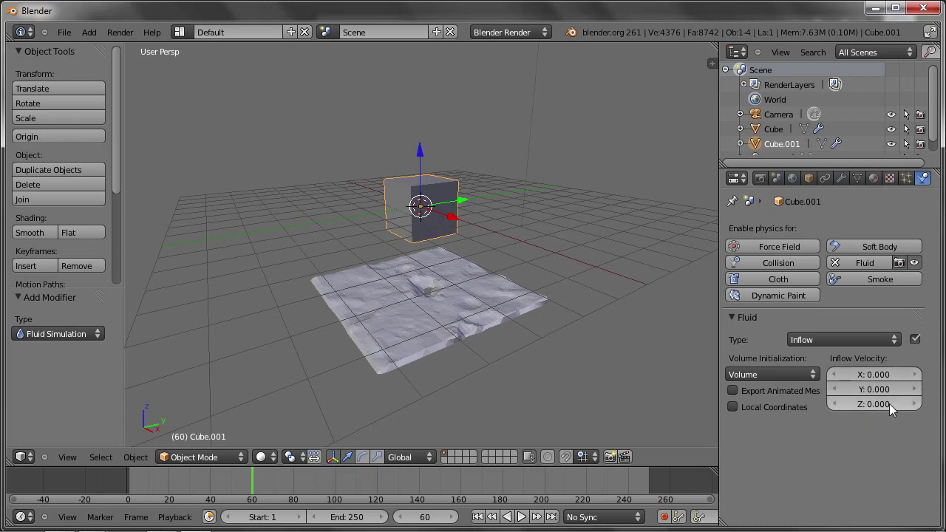
pyautogui.moveTo(890, 405); pyautogui.dragTo(885, 408)
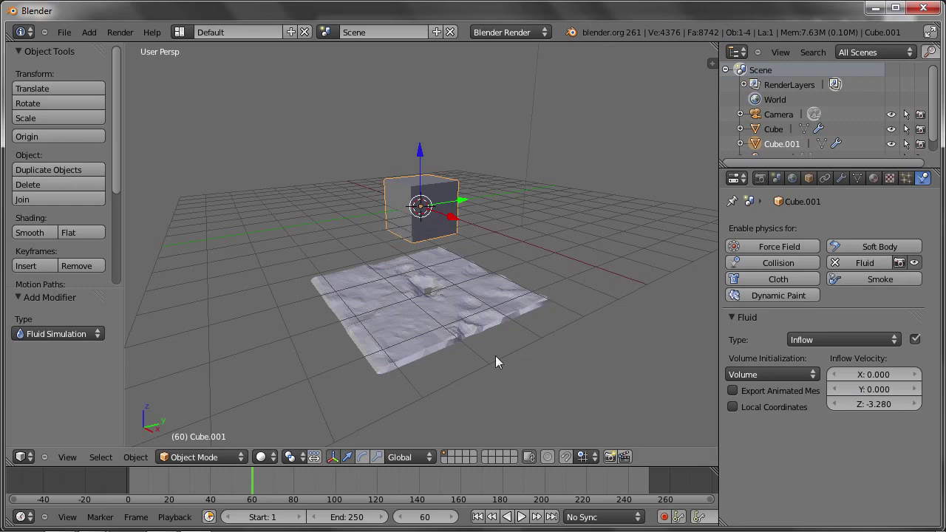
pyautogui.hotkey('shift', 'Left')
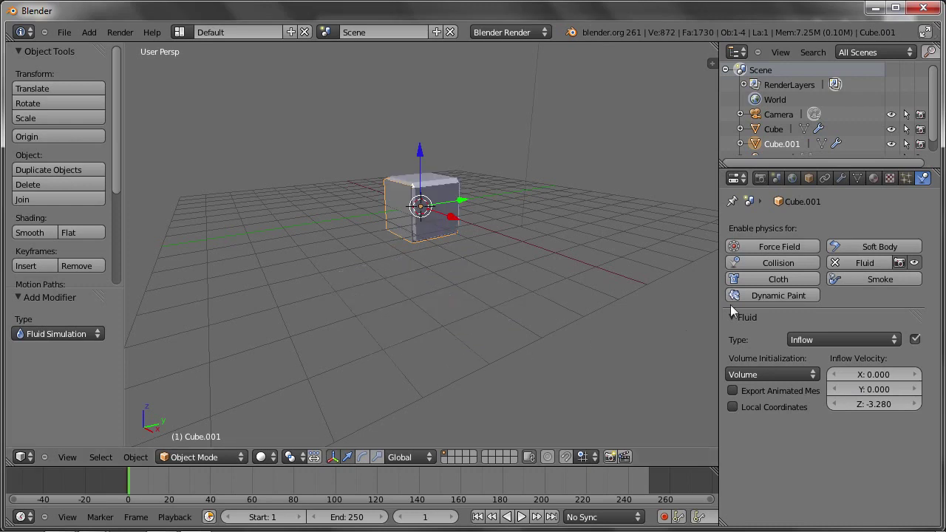
# Step: Rebake the fluid from the domain and step back through the earlier frames
pyautogui.rightClick(430, 225)
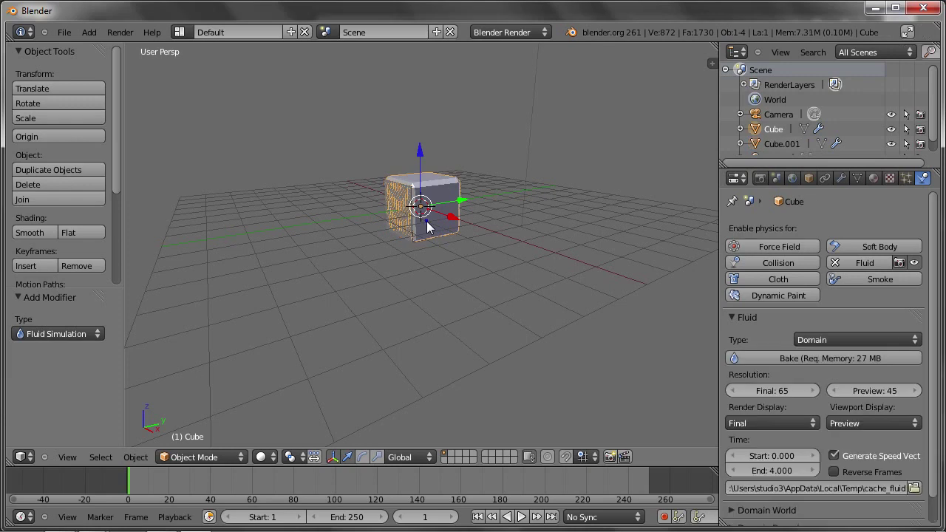
pyautogui.click(785, 358)
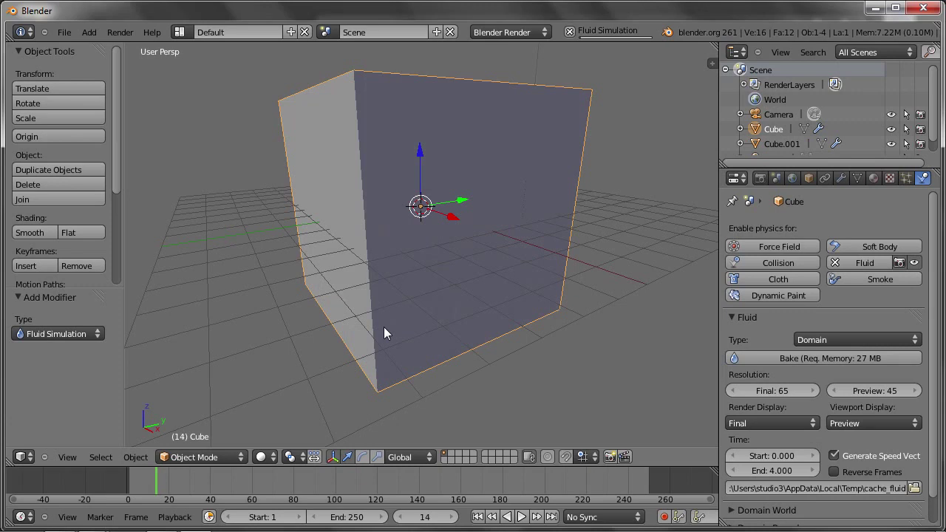
pyautogui.press('Left')
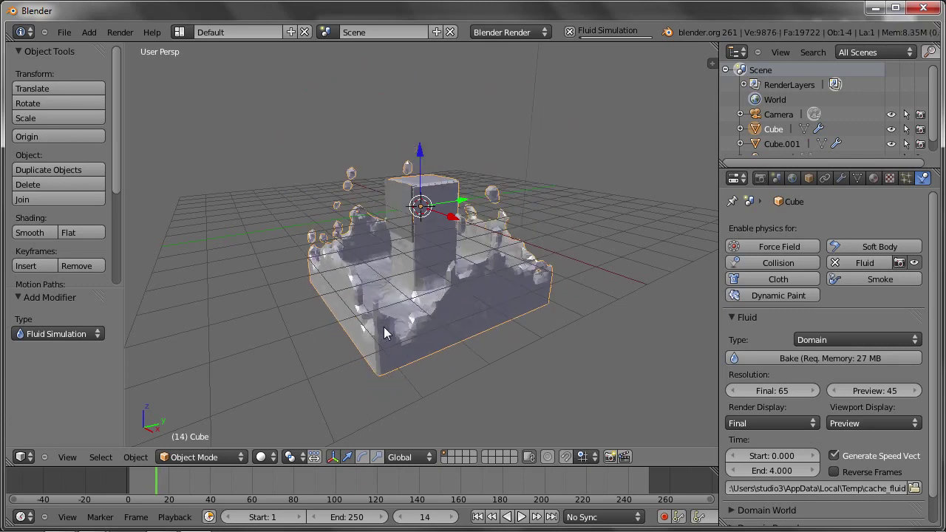
pyautogui.press('Left')
pyautogui.press('Left')
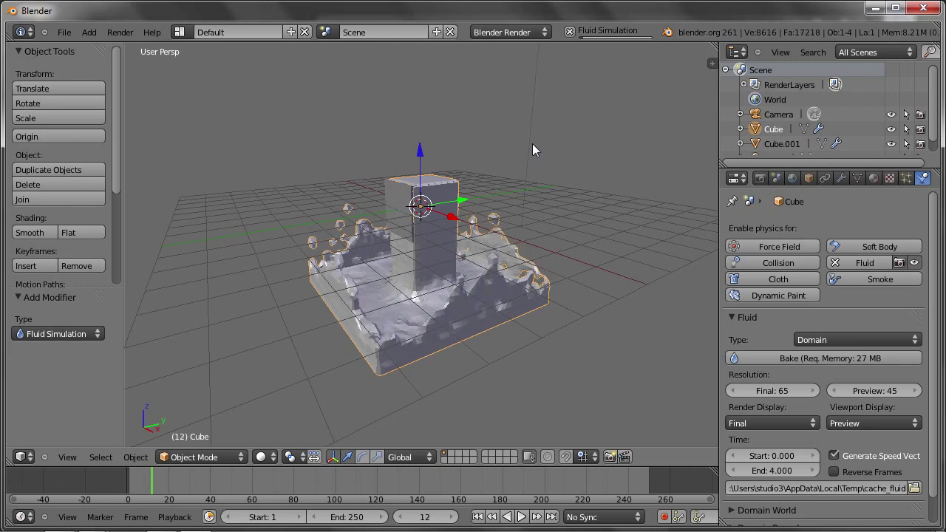
# Step: Scale the inflow cube down to 0.706 and switch the display to wireframe
pyautogui.rightClick(408, 201)
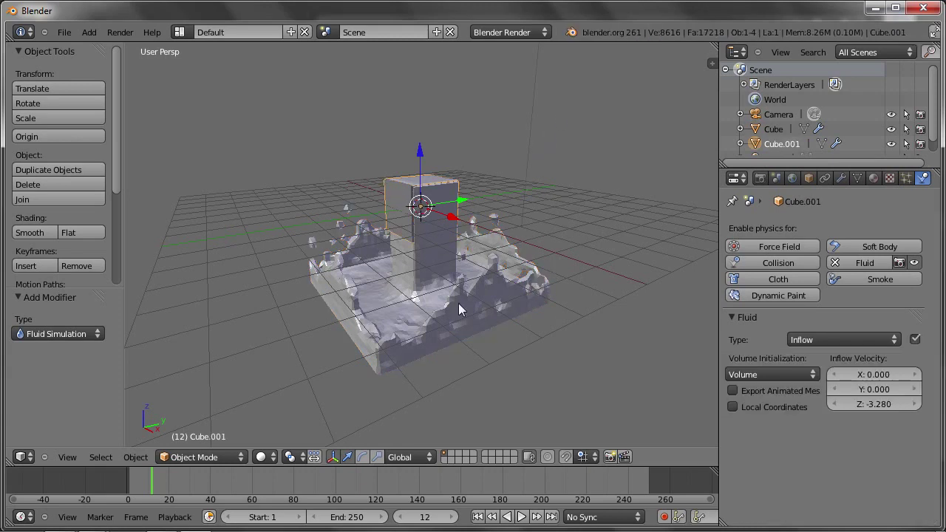
pyautogui.press('s')
pyautogui.click(478, 303)
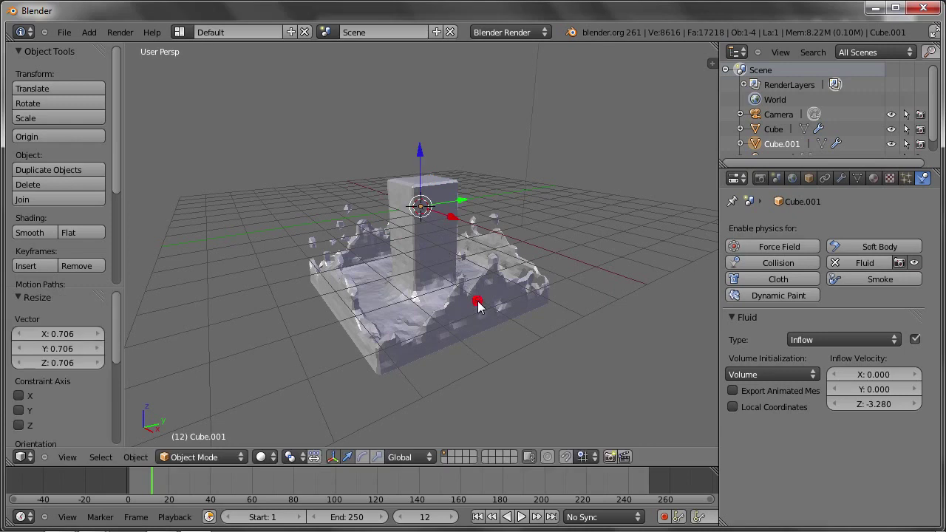
pyautogui.press('z')
pyautogui.rightClick(473, 311)
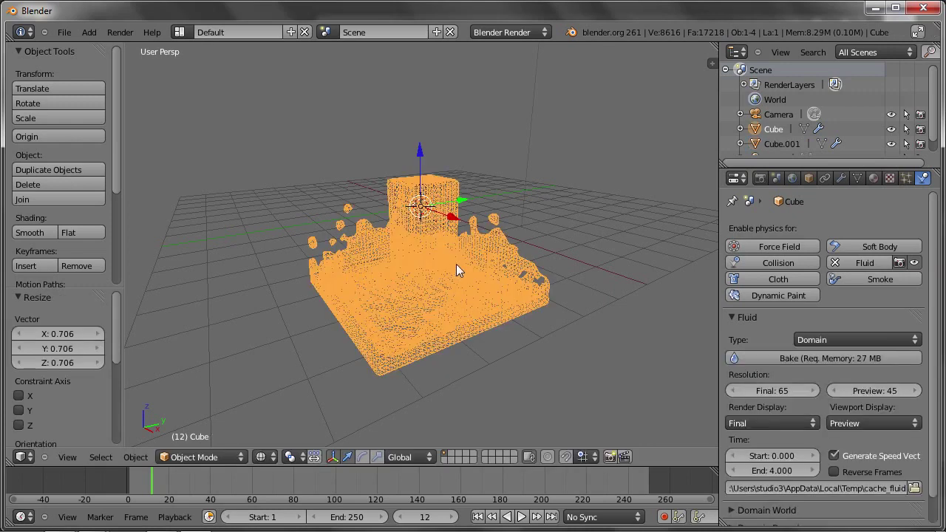
# Step: Raise the domain's top face 5.606 units along Z in Edit Mode
pyautogui.press('Tab')
pyautogui.moveTo(487, 278)
pyautogui.mouseDown(button='middle')
pyautogui.moveTo(477, 261)
pyautogui.moveTo(444, 249)
pyautogui.mouseUp(button='middle')
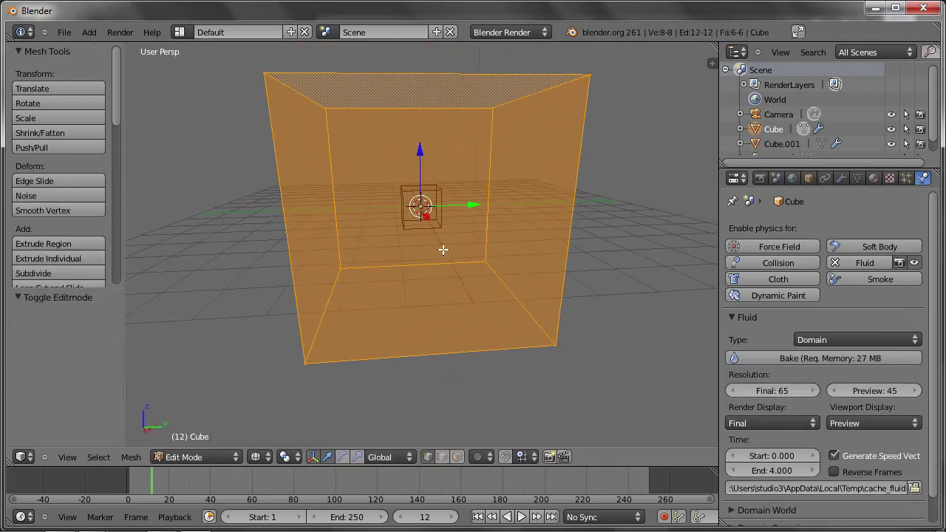
pyautogui.moveTo(361, 77)
pyautogui.mouseDown(button='middle')
pyautogui.moveTo(366, 111)
pyautogui.moveTo(355, 135)
pyautogui.mouseUp(button='middle')
pyautogui.press('a')
pyautogui.press('b')
pyautogui.moveTo(202, 68); pyautogui.dragTo(604, 177)
pyautogui.scroll(-4, 566, 212)
pyautogui.press('g')
pyautogui.press('z')
pyautogui.click(485, 183)
pyautogui.press('Tab')
# Step: Move the inflow cube up along Z to sit near the domain's top
pyautogui.rightClick(471, 234)
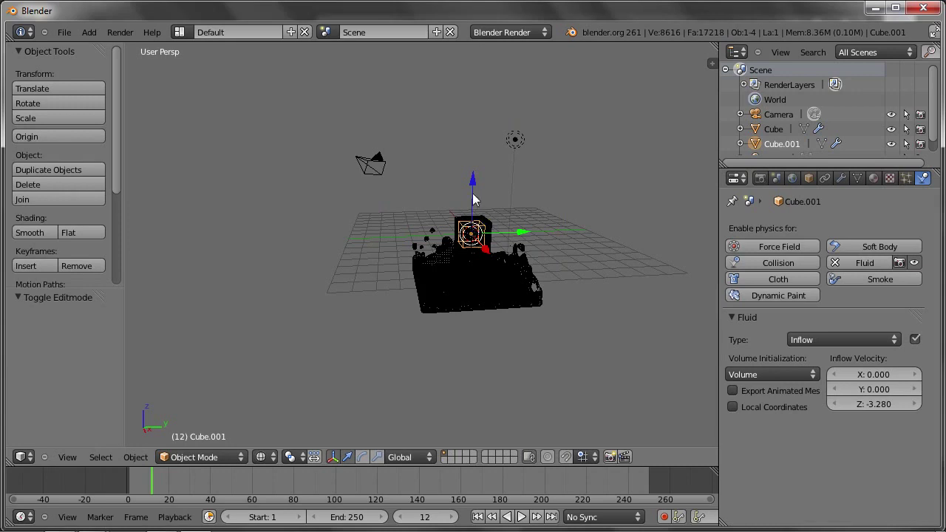
pyautogui.press('g')
pyautogui.press('z')
pyautogui.click(459, 111)
pyautogui.rightClick(496, 237)
pyautogui.press('Tab')
pyautogui.press('Tab')
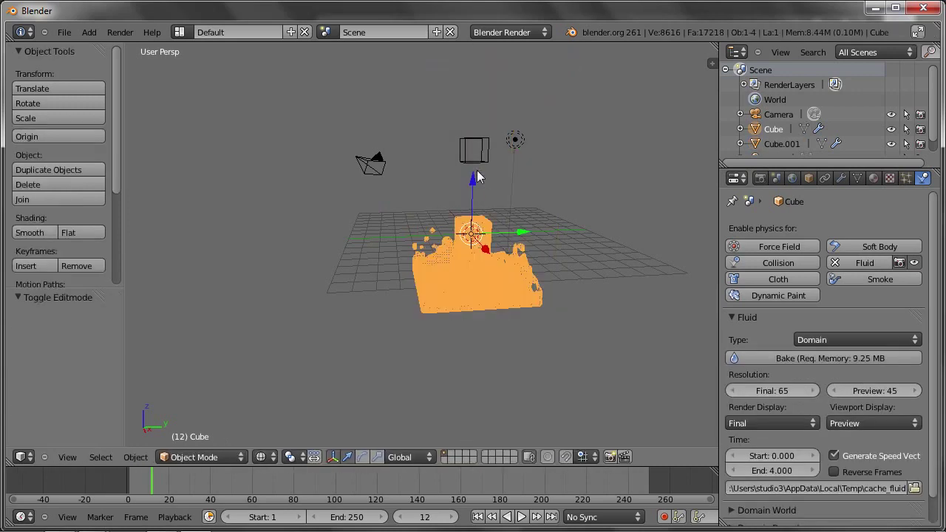
pyautogui.rightClick(474, 130)
pyautogui.press('g')
pyautogui.press('z')
pyautogui.click(473, 75)
pyautogui.press('Tab')
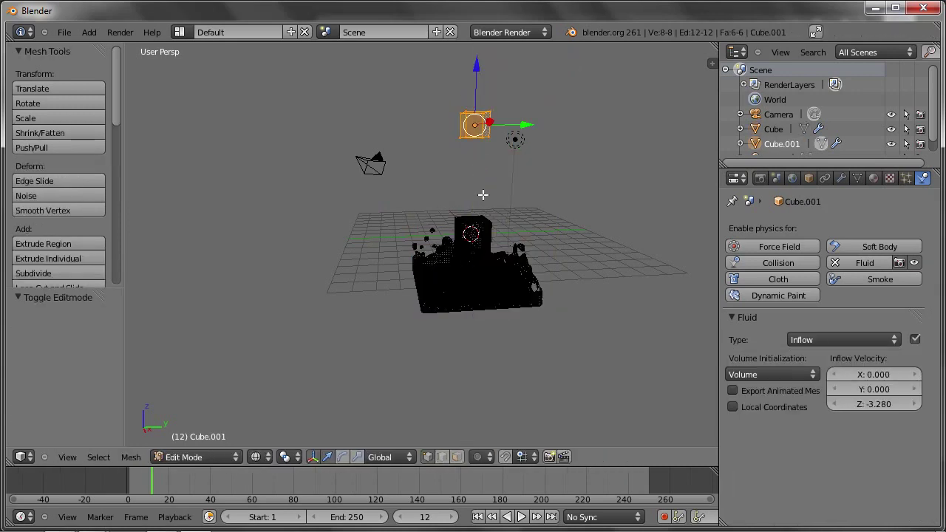
pyautogui.press('Tab')
pyautogui.rightClick(482, 233)
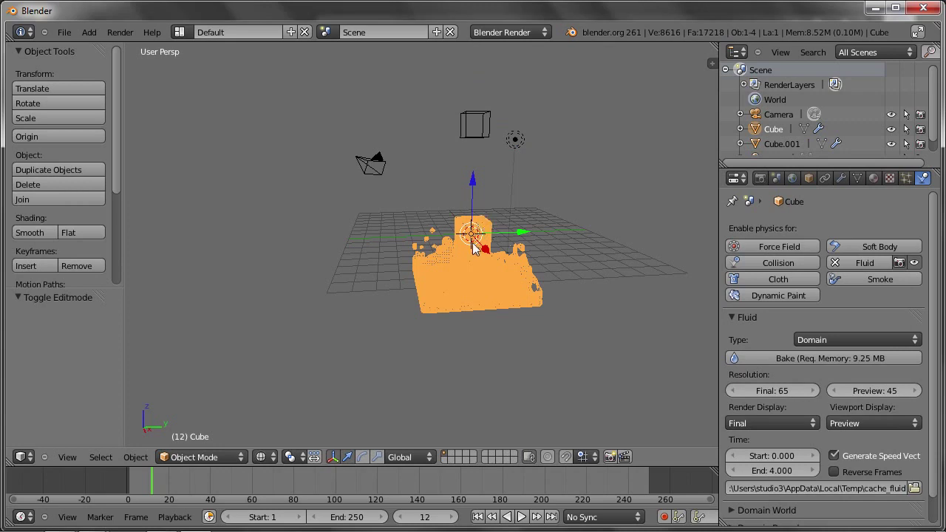
# Step: Rebake the fluid, then play, scrub and orbit to inspect the pouring liquid column
pyautogui.click(739, 359)
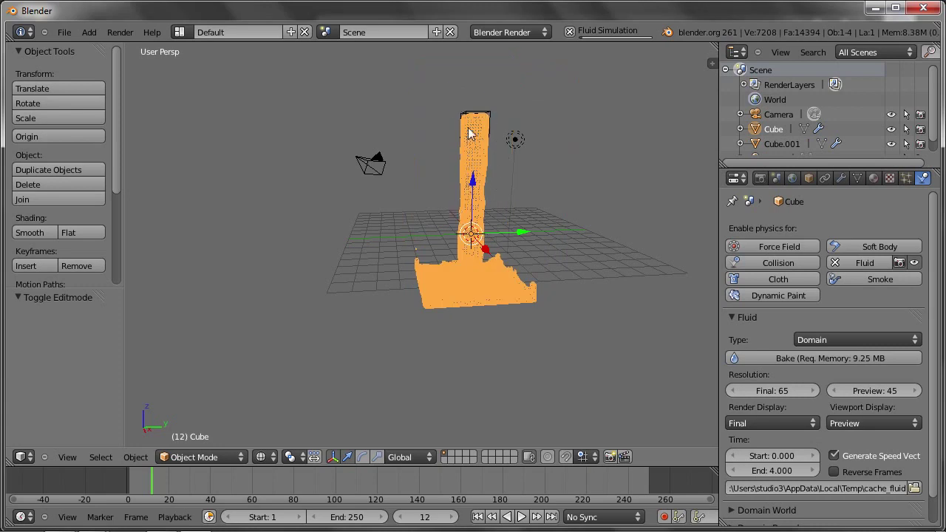
pyautogui.scroll(2, 496, 166)
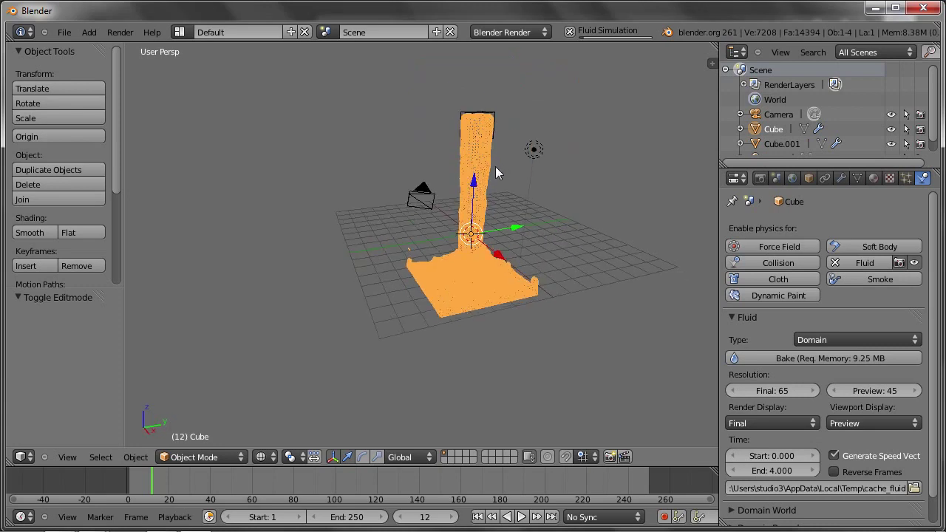
pyautogui.scroll(3, 489, 166)
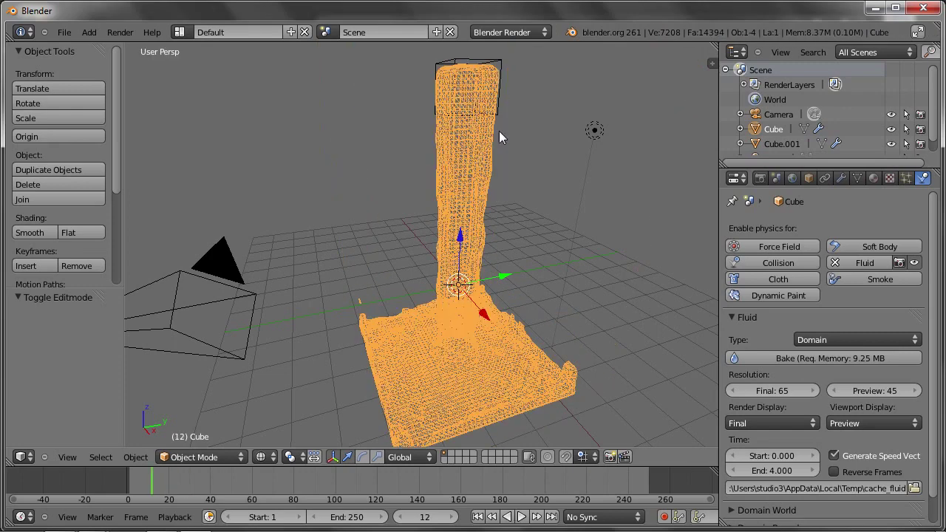
pyautogui.hotkey('alt', 'a')
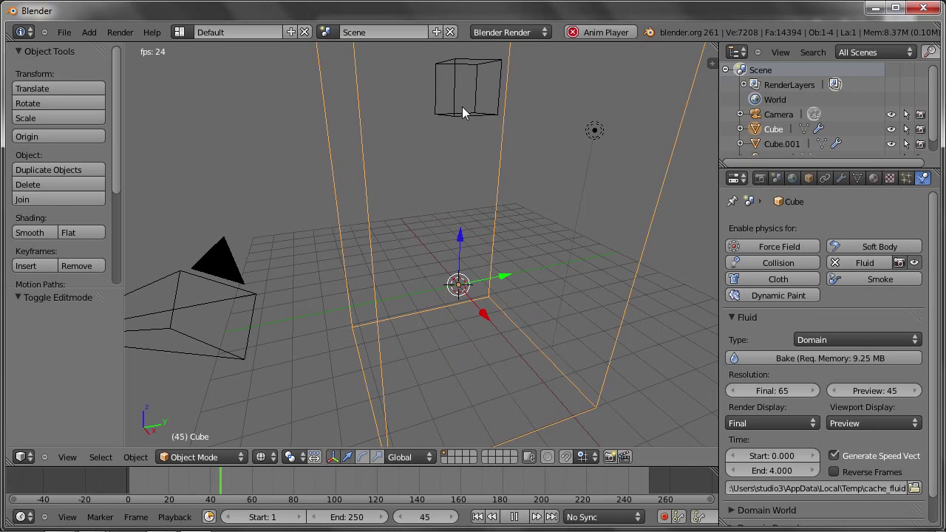
pyautogui.press('Escape')
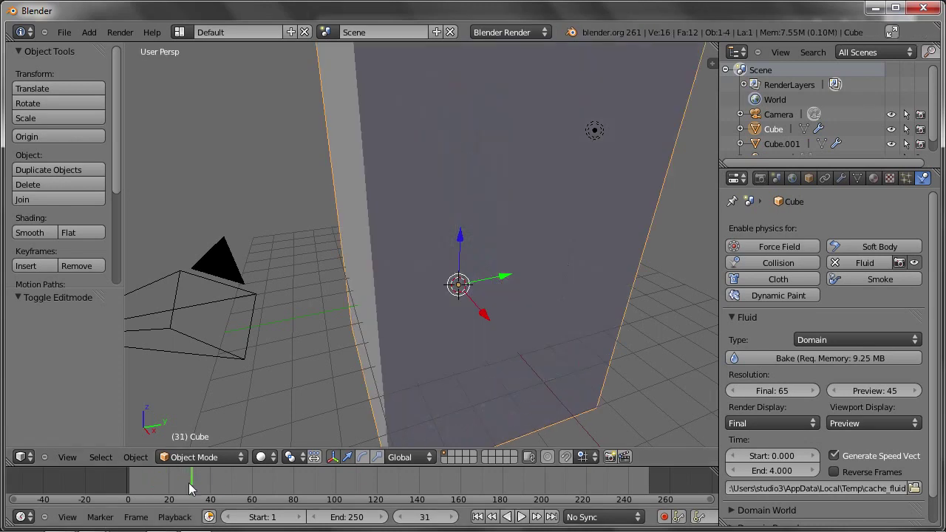
pyautogui.moveTo(178, 488); pyautogui.dragTo(181, 483)
pyautogui.moveTo(311, 354)
pyautogui.mouseDown(button='middle')
pyautogui.moveTo(392, 299)
pyautogui.moveTo(425, 323)
pyautogui.moveTo(360, 333)
pyautogui.mouseUp(button='middle')
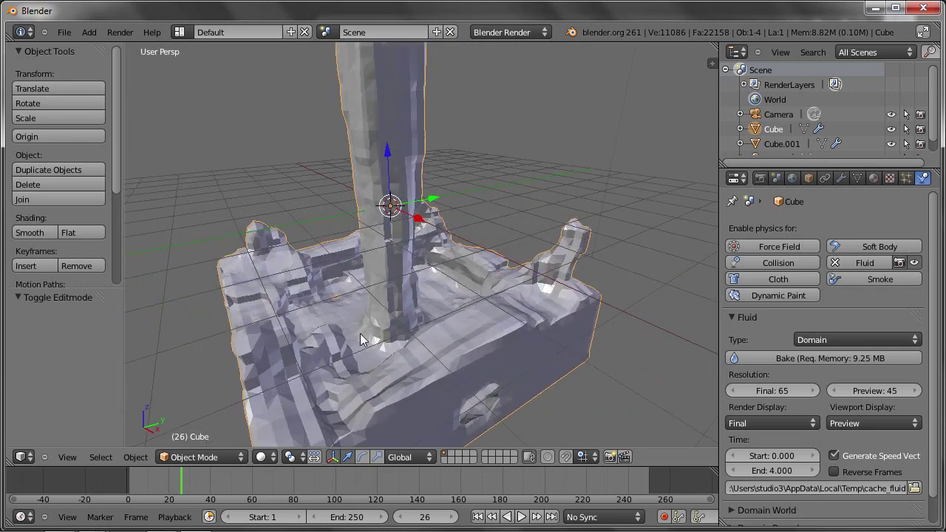
pyautogui.scroll(3, 360, 334)
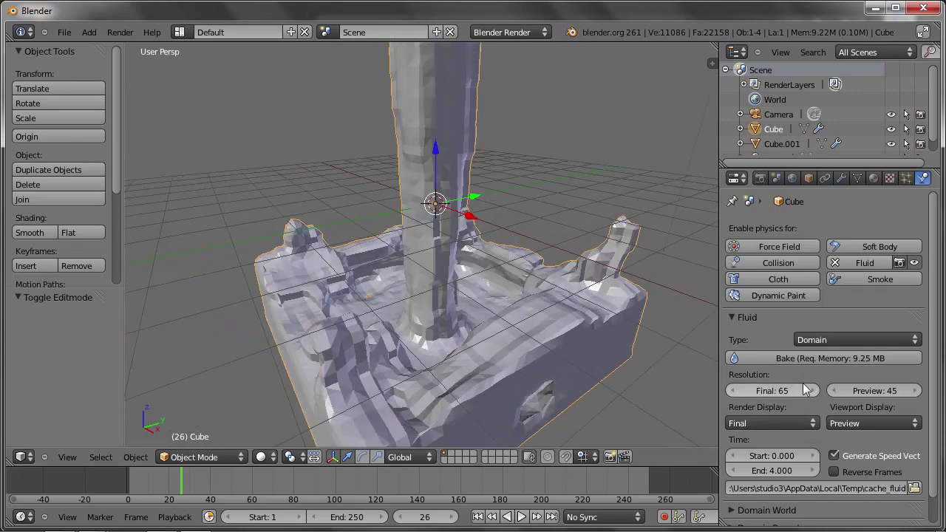
# Step: Set the domain's final resolution to 96, rebake, and step back a frame to check
pyautogui.click(770, 388)
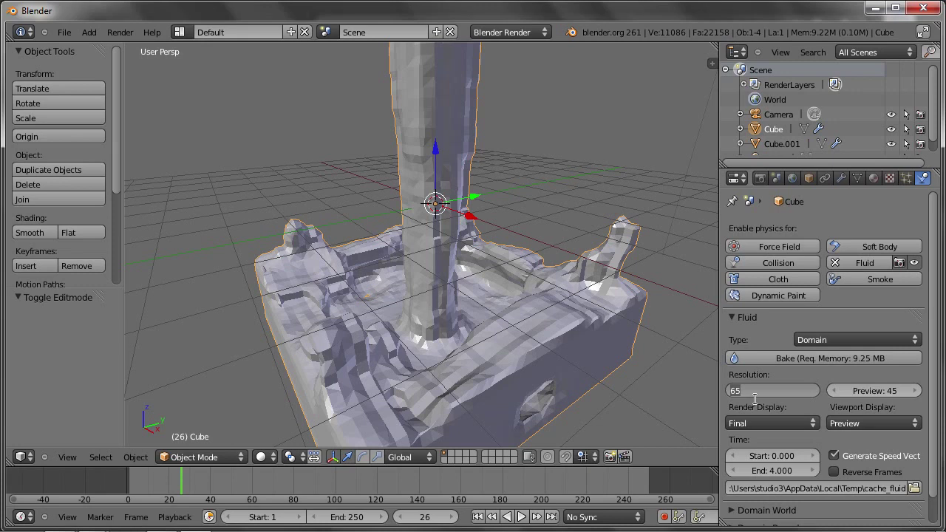
pyautogui.write('96')
pyautogui.press('Return')
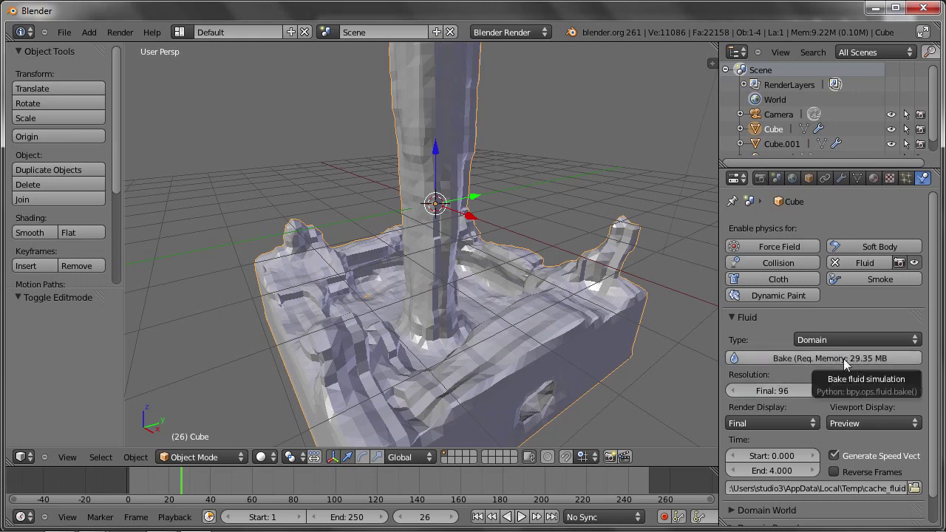
pyautogui.click(777, 359)
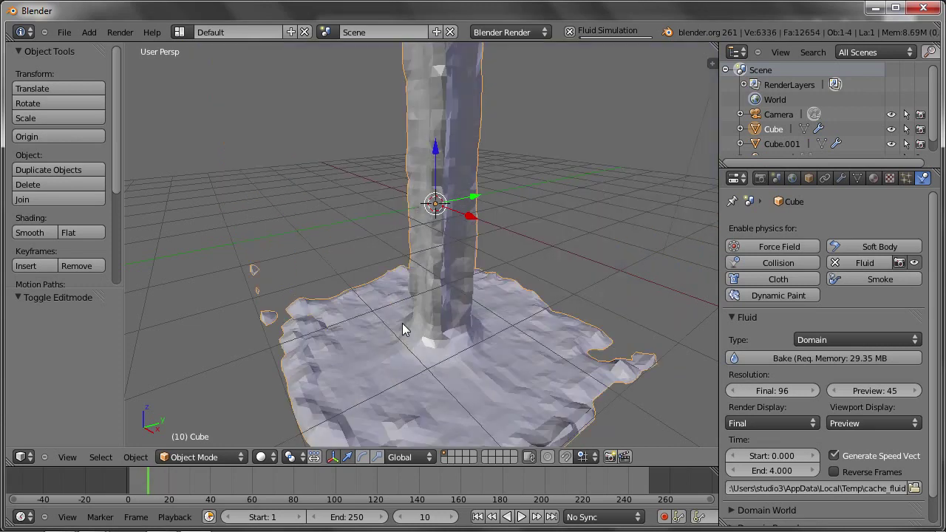
pyautogui.press('Left')
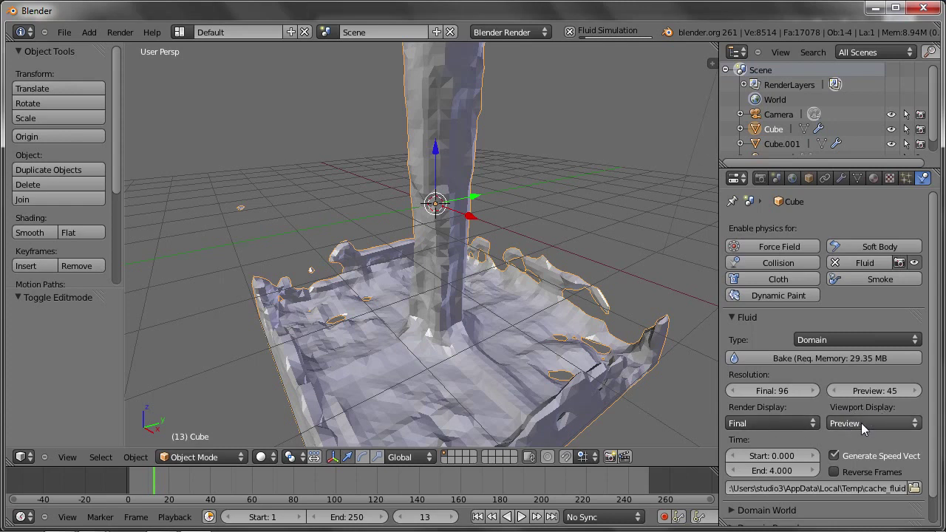
# Step: Display the fluid at Final quality in the viewport and return to frame 8
pyautogui.click(861, 427)
pyautogui.click(807, 378)
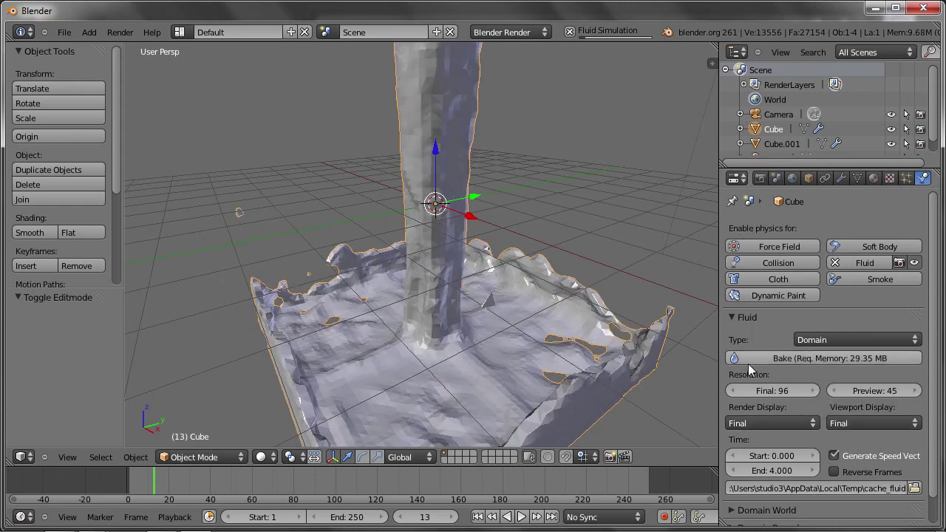
pyautogui.moveTo(157, 480)
pyautogui.mouseDown()
pyautogui.moveTo(144, 484)
pyautogui.moveTo(206, 480)
pyautogui.moveTo(154, 491)
pyautogui.mouseUp()
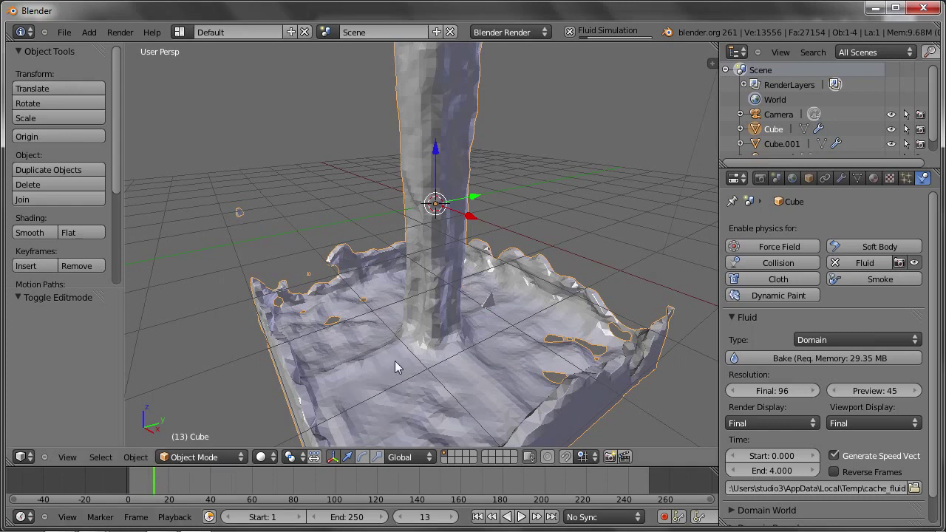
# Step: Change the domain's final resolution to 128, then to 196
pyautogui.click(769, 391)
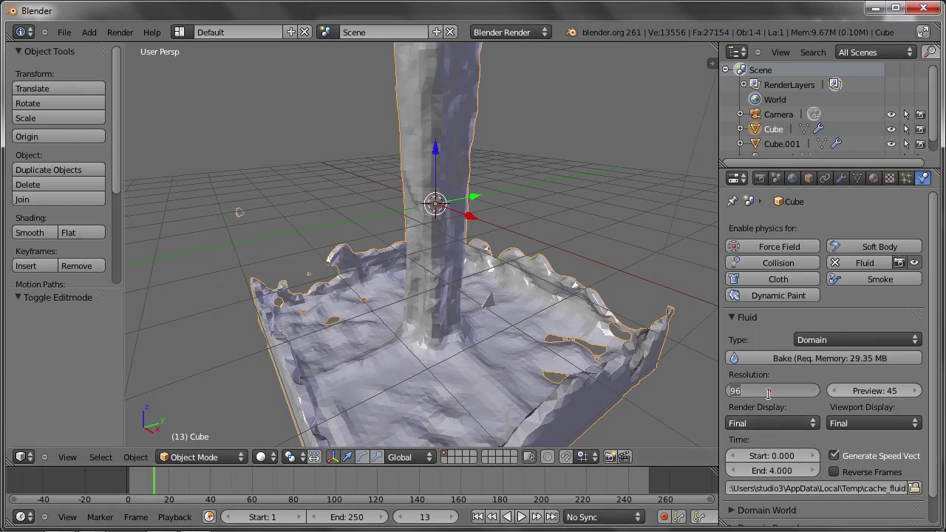
pyautogui.write('128')
pyautogui.press('Return')
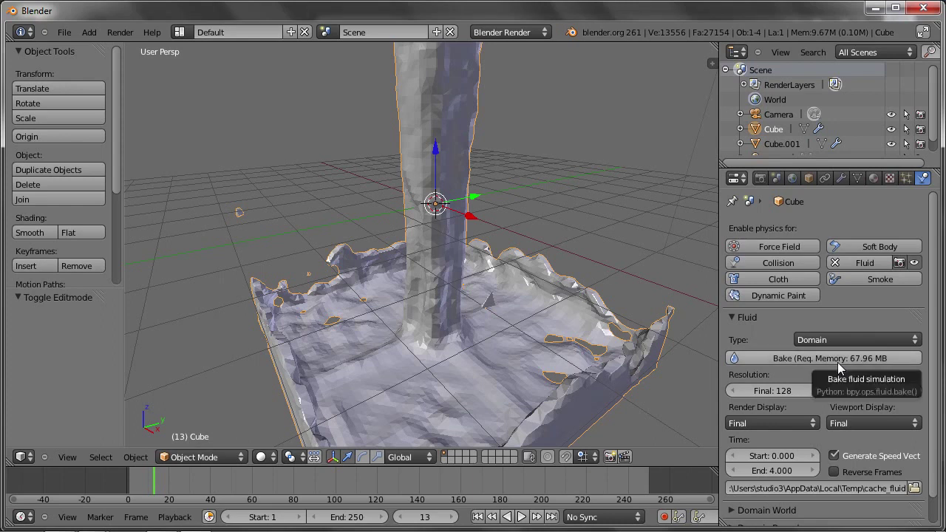
pyautogui.click(770, 390)
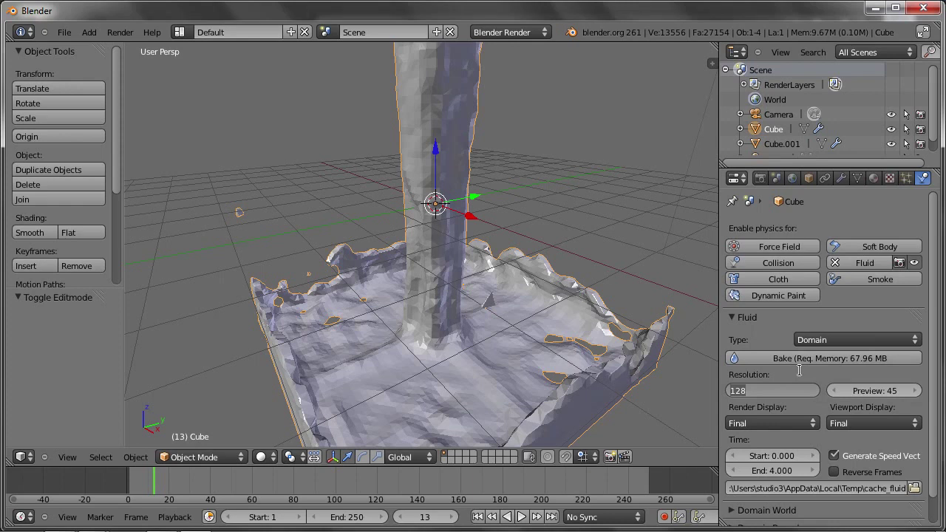
pyautogui.write('Final: 196')
pyautogui.press('Return')
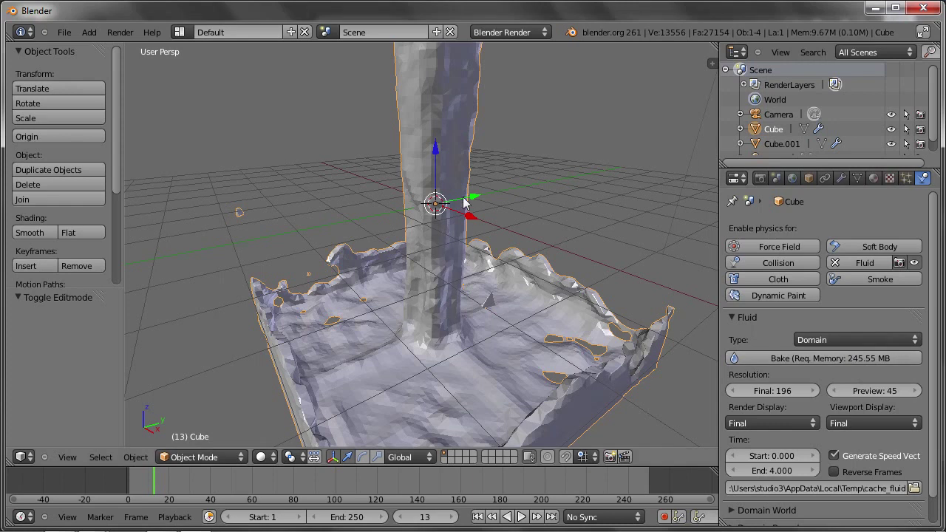
# Step: Rebake the fluid at the higher resolution and give the fluid mesh smooth shading
pyautogui.click(807, 366)
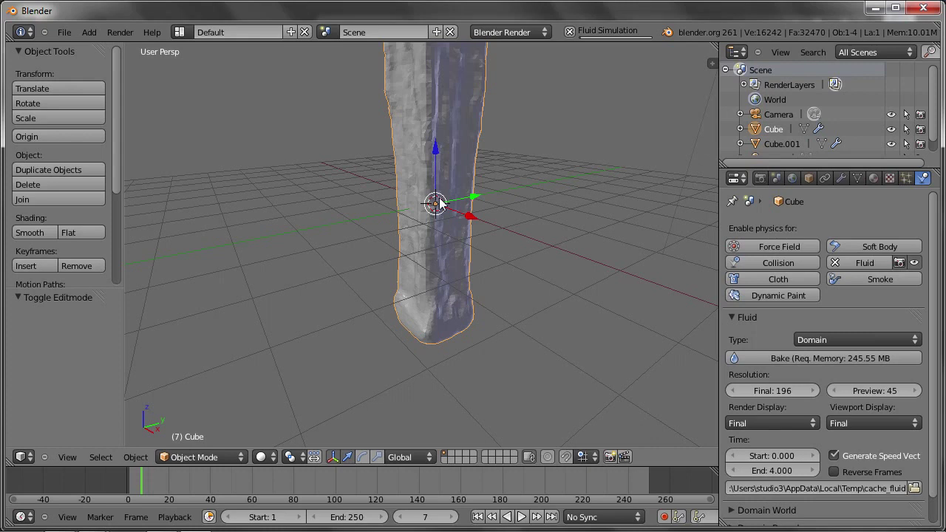
pyautogui.moveTo(408, 143); pyautogui.dragTo(451, 166, button='middle')
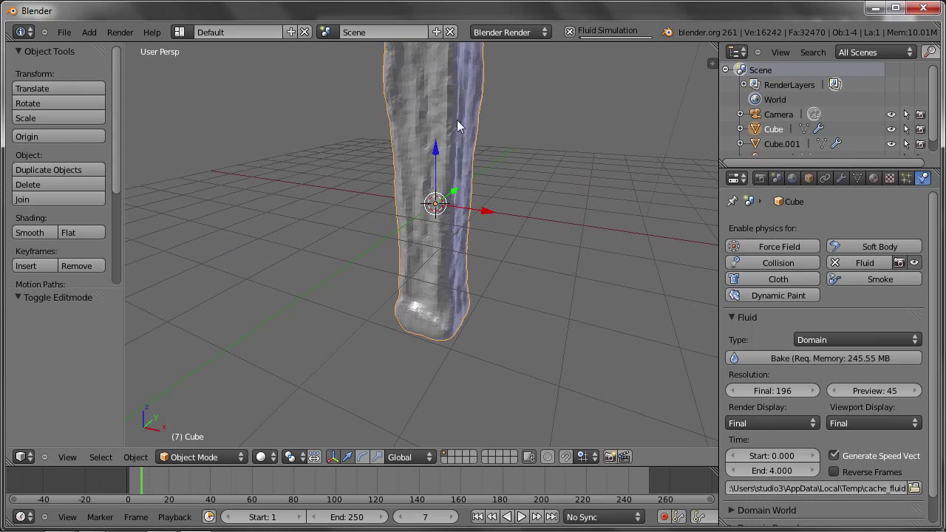
pyautogui.click(39, 231)
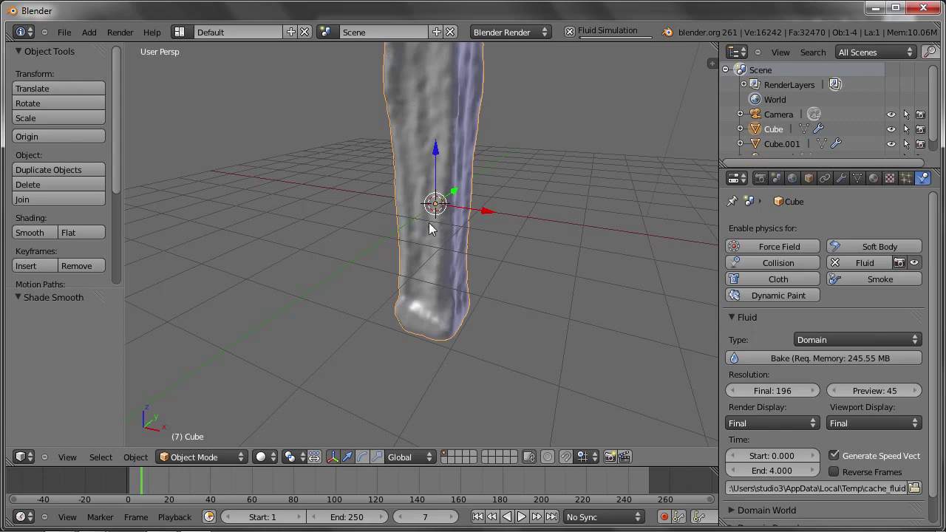
# Step: Step back and forth through the frames to review the splash, ending at frame 8
pyautogui.press('Right')
pyautogui.press('Right')
pyautogui.press('Left')
pyautogui.press('Left')
pyautogui.press('Right')
pyautogui.press('Right')
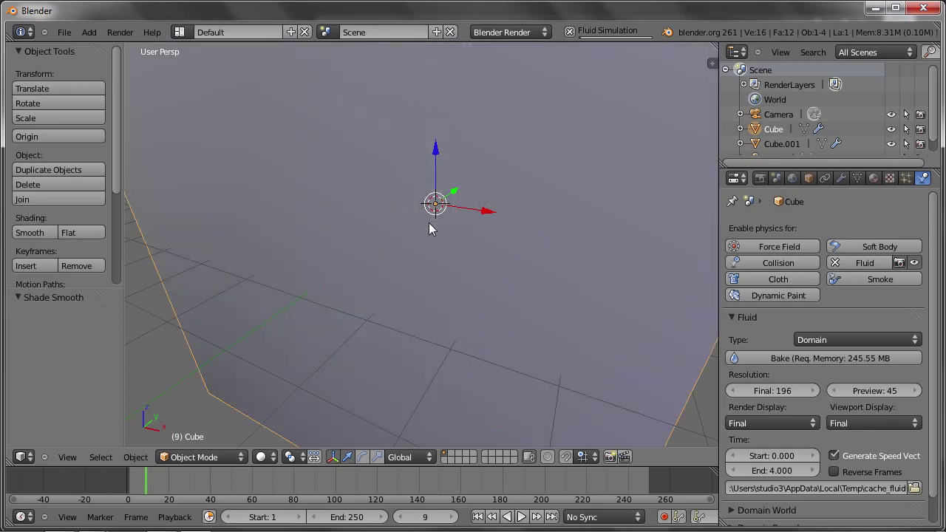
pyautogui.press('Left')
pyautogui.press('Left')
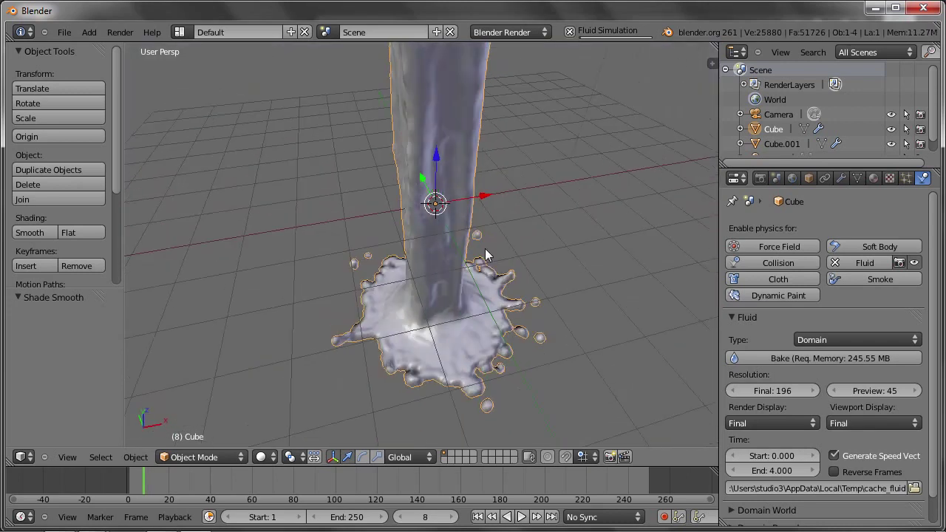
pyautogui.press('Right')
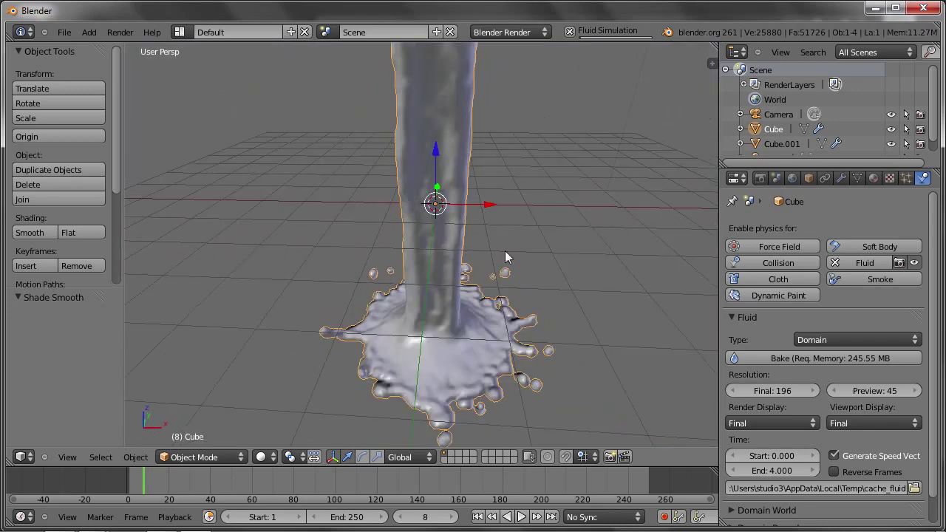
# Step: Under Domain Boundary, set the fluid Surface Subdivisions to 1
pyautogui.scroll(-1, 768, 390)
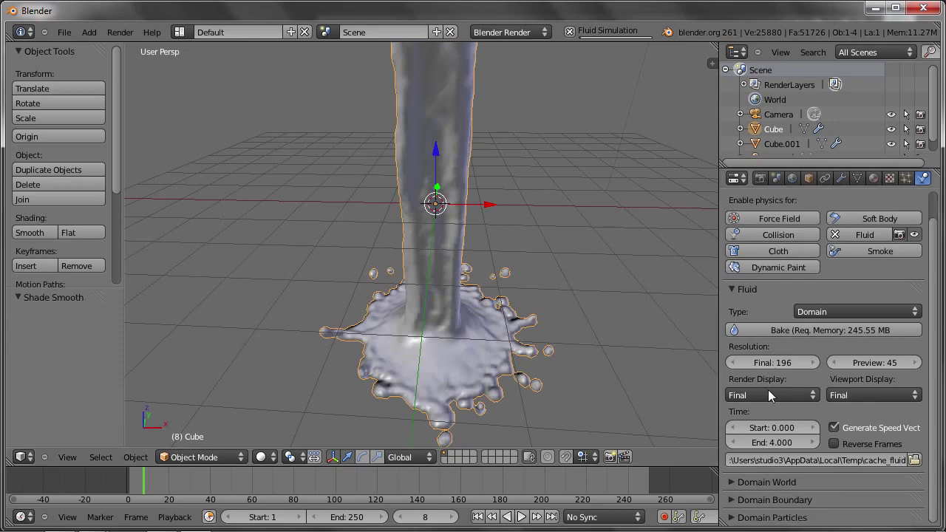
pyautogui.click(754, 500)
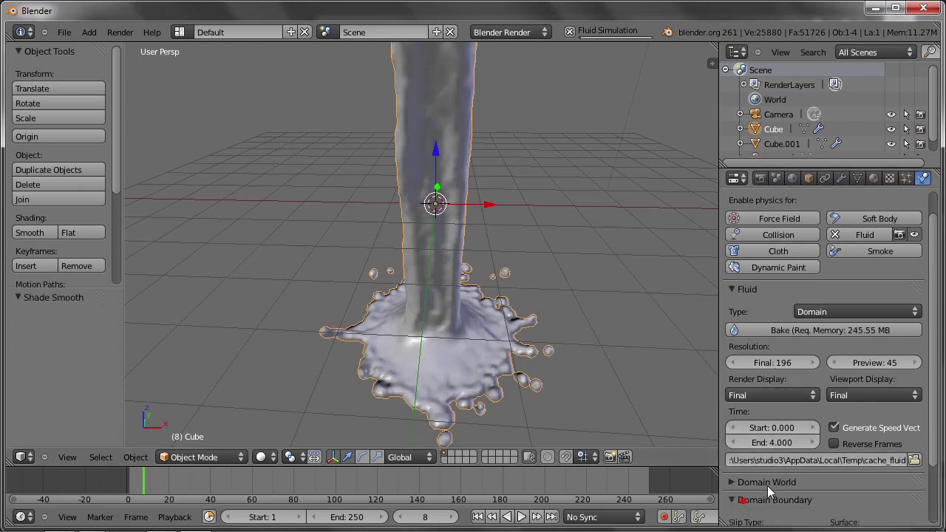
pyautogui.scroll(-3, 769, 484)
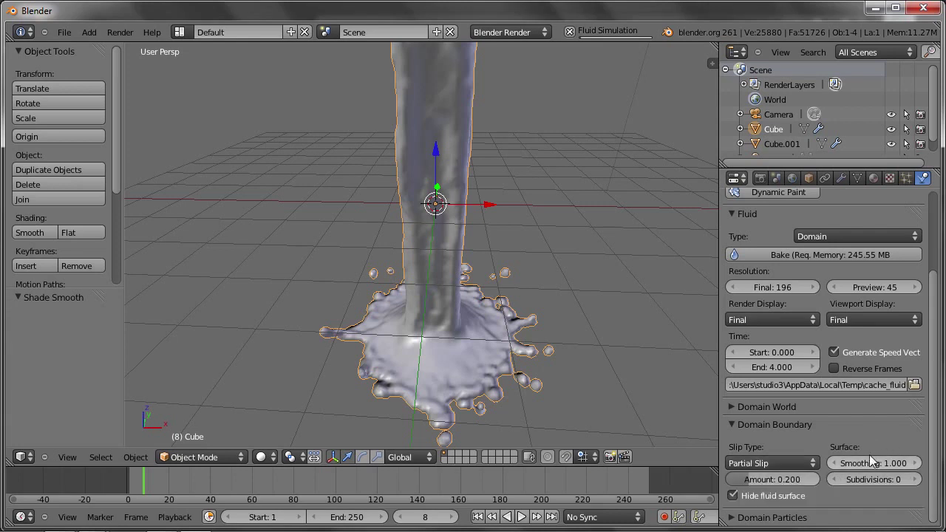
pyautogui.click(911, 479)
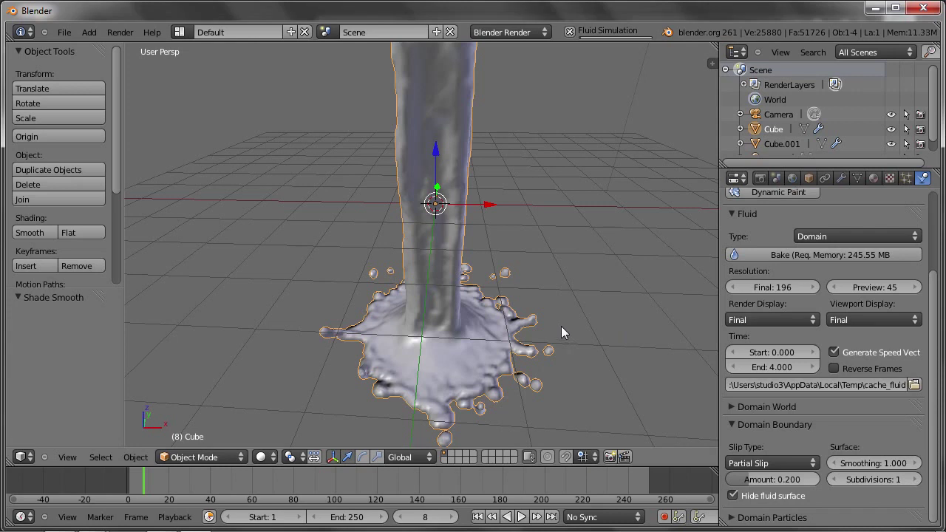
# Step: Step through the baked fluid frames, stopping at frame 10
pyautogui.press('Up')
pyautogui.press('Right')
pyautogui.press('Right')
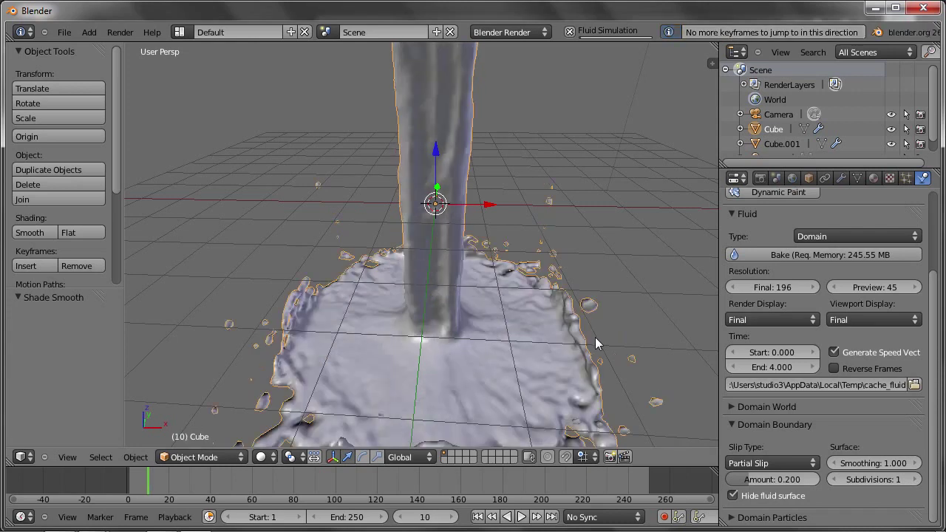
pyautogui.press('Right')
pyautogui.press('Right')
pyautogui.press('Left')
pyautogui.press('Left')
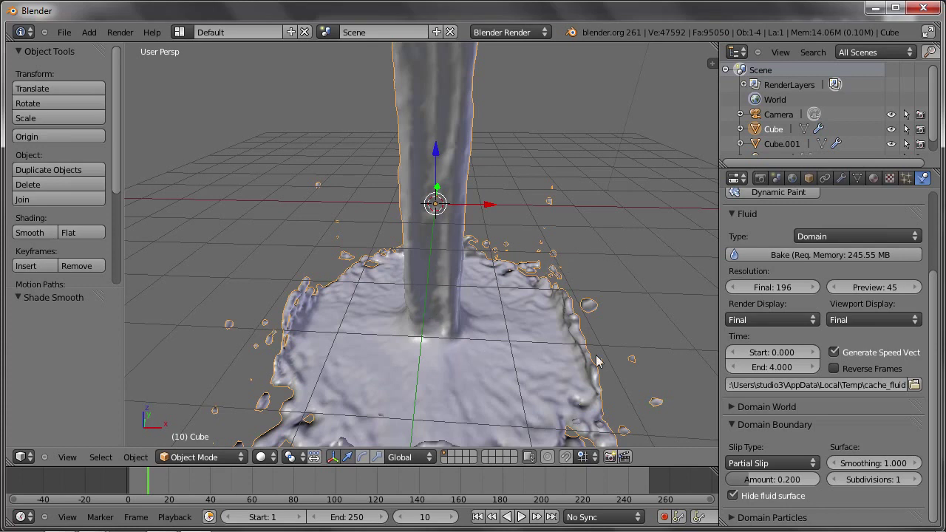
# Step: Set the domain's Final resolution to 128
pyautogui.click(774, 288)
pyautogui.write('128')
pyautogui.press('Return')
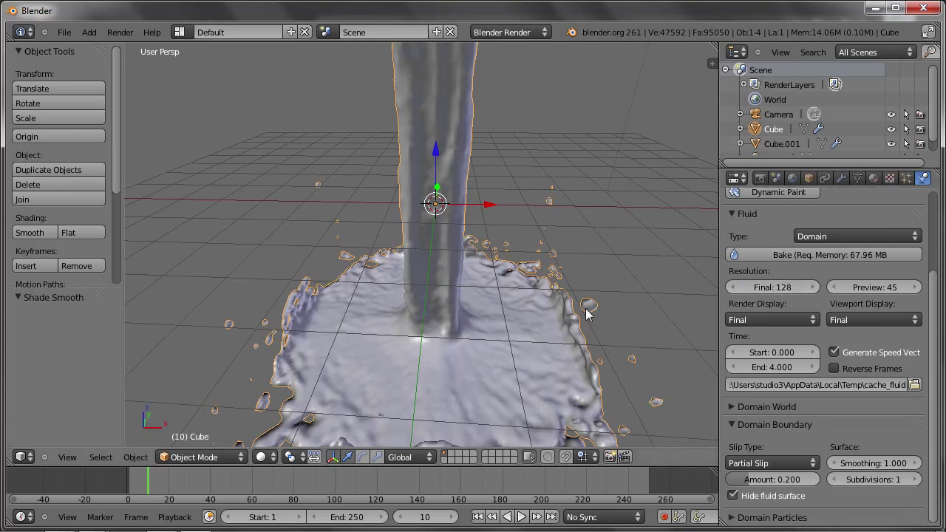
# Step: Add a Monkey mesh, then enlarge and tilt it inside the fluid stream
pyautogui.moveTo(434, 296)
pyautogui.mouseDown(button='middle')
pyautogui.moveTo(450, 302)
pyautogui.moveTo(448, 276)
pyautogui.moveTo(451, 286)
pyautogui.mouseUp(button='middle')
pyautogui.hotkey('shift', 'a')
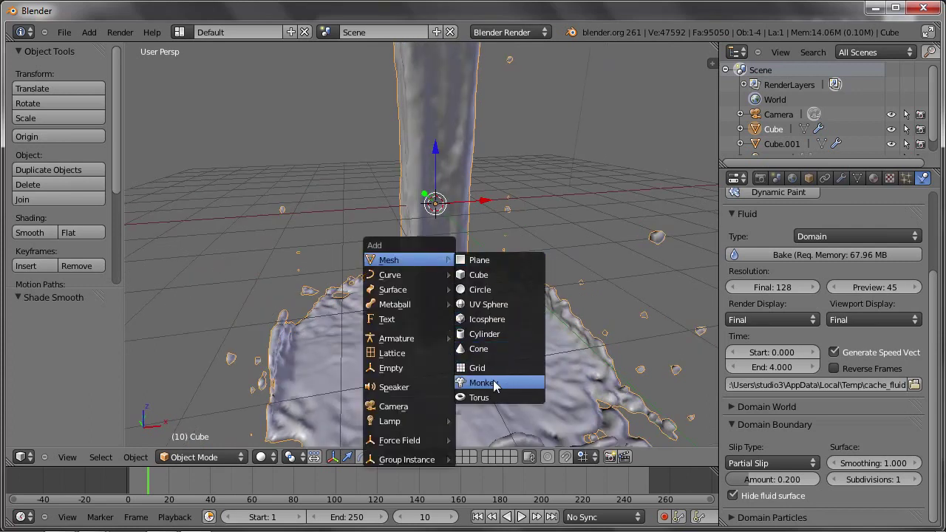
pyautogui.click(486, 383)
pyautogui.press('s')
pyautogui.click(477, 280)
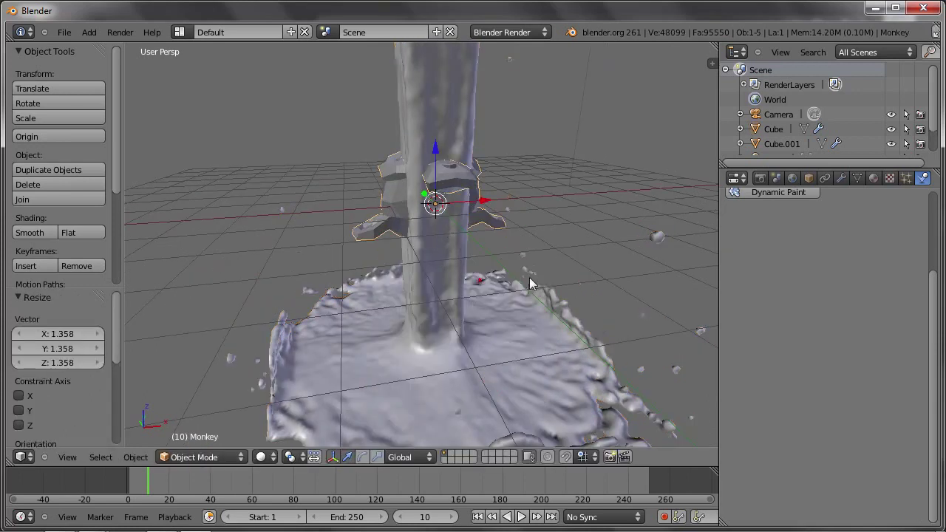
pyautogui.moveTo(528, 275); pyautogui.dragTo(482, 278, button='middle')
pyautogui.press('r')
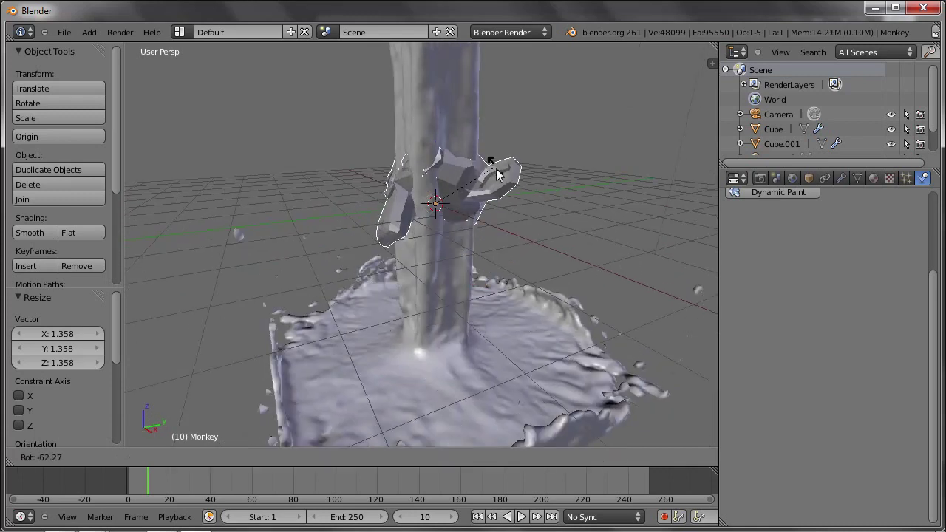
pyautogui.click(480, 211)
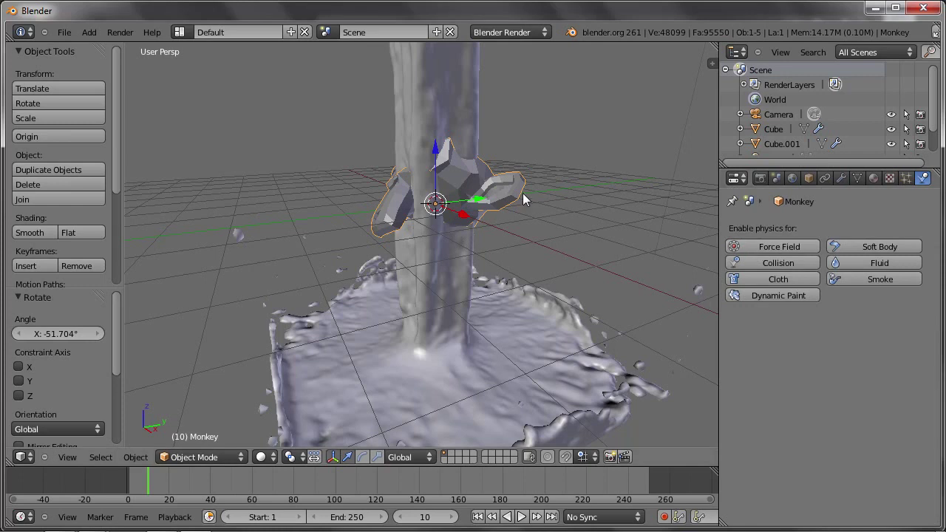
# Step: Give the monkey Fluid physics of type Obstacle, then select the domain cube
pyautogui.click(836, 270)
pyautogui.click(840, 336)
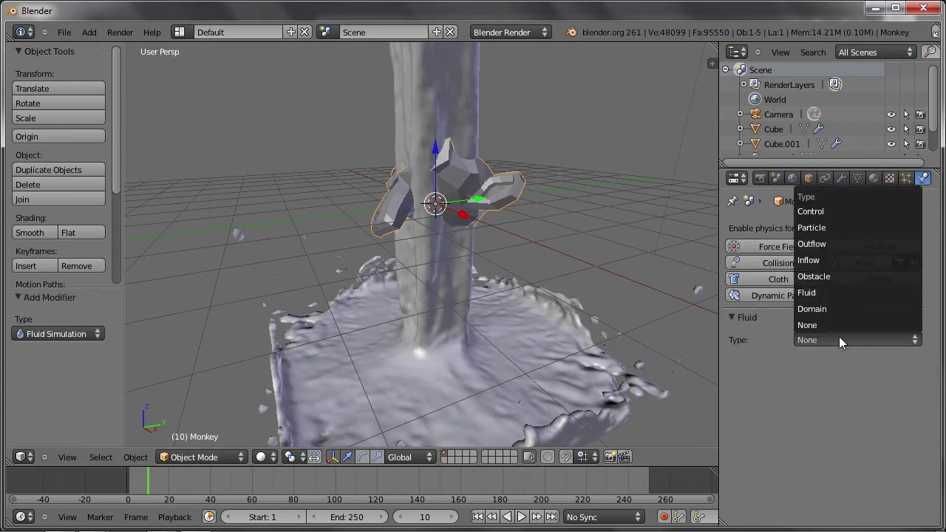
pyautogui.click(827, 284)
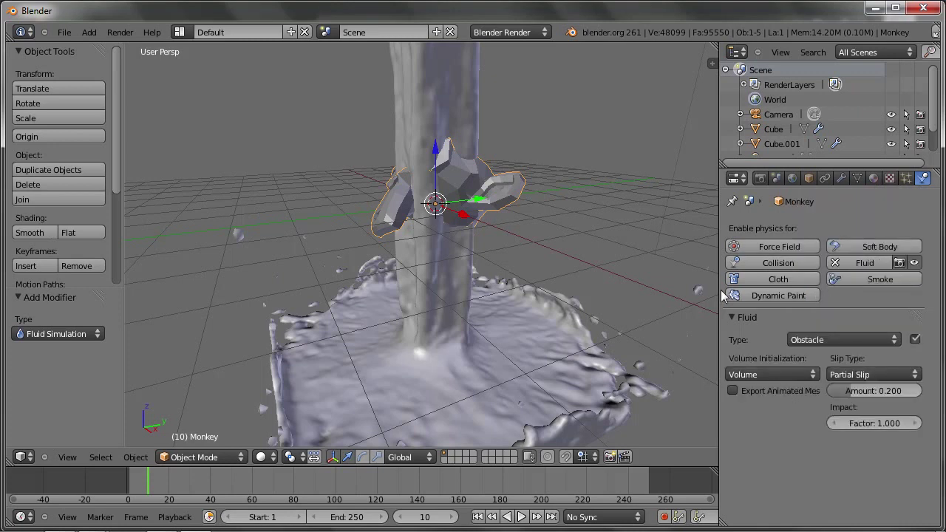
pyautogui.rightClick(428, 296)
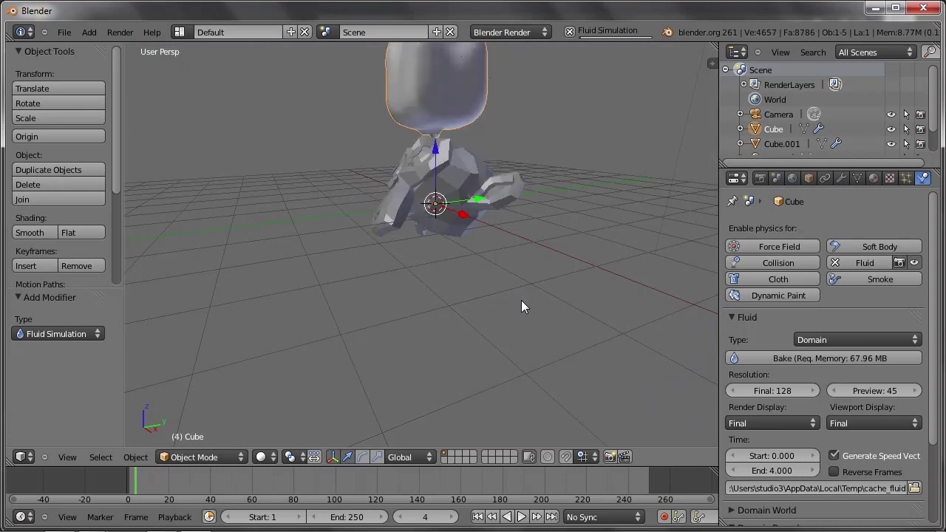
# Step: Orbit and scrub from frame 6 to frame 9 to watch fluid splitting around the monkey
pyautogui.press('Right')
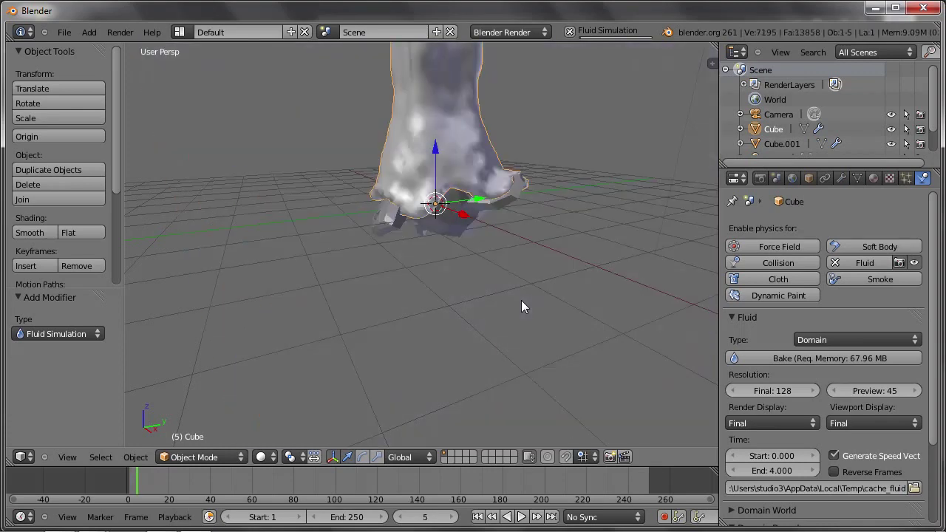
pyautogui.moveTo(521, 301)
pyautogui.mouseDown(button='middle')
pyautogui.moveTo(533, 238)
pyautogui.moveTo(451, 203)
pyautogui.moveTo(419, 234)
pyautogui.moveTo(558, 256)
pyautogui.mouseUp(button='middle')
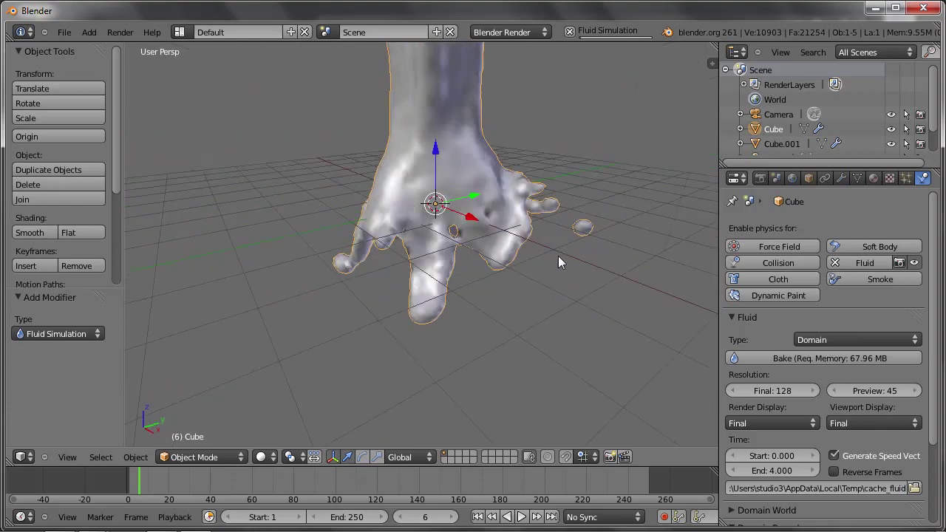
pyautogui.moveTo(489, 264)
pyautogui.mouseDown(button='middle')
pyautogui.moveTo(560, 272)
pyautogui.moveTo(385, 159)
pyautogui.moveTo(367, 163)
pyautogui.mouseUp(button='middle')
pyautogui.press('Right')
pyautogui.press('Right')
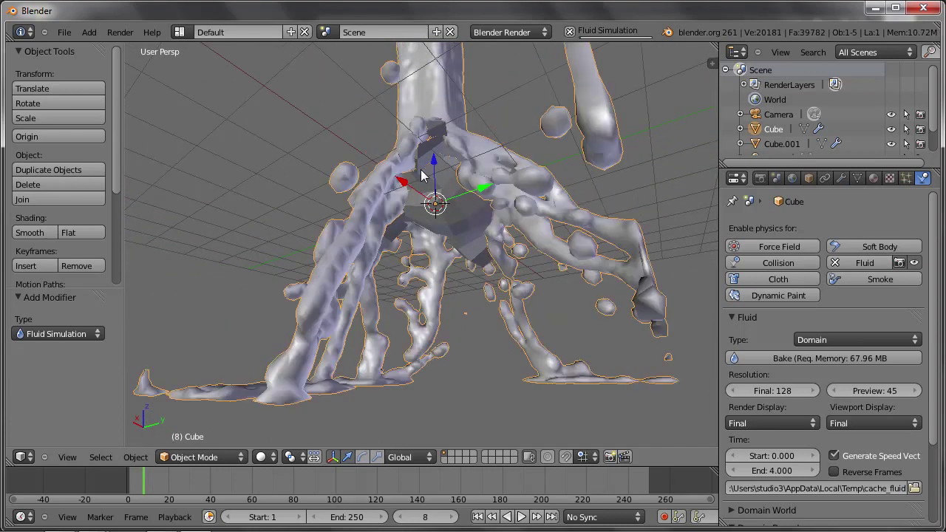
pyautogui.press('Left')
pyautogui.press('Left')
pyautogui.press('Left')
pyautogui.press('Right')
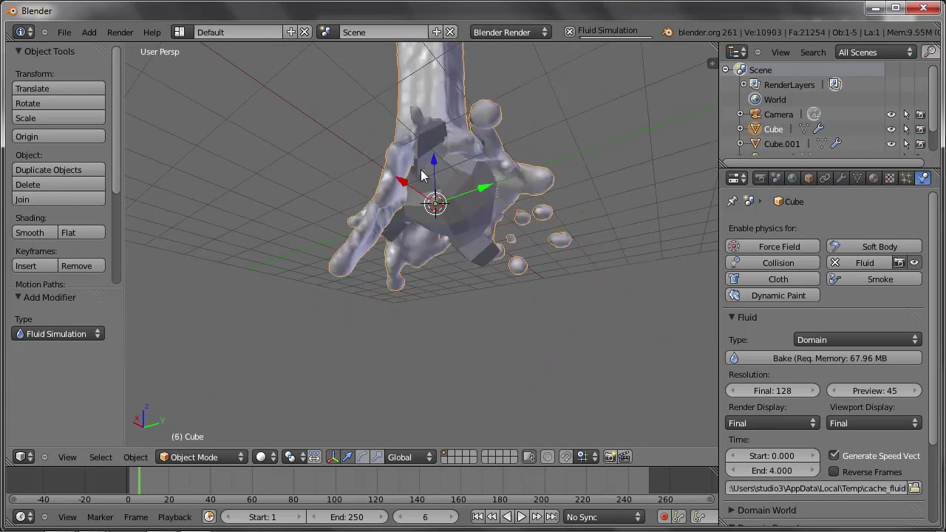
pyautogui.press('Right')
pyautogui.press('Right')
pyautogui.press('Left')
pyautogui.press('Right')
pyautogui.press('Left')
pyautogui.press('Left')
pyautogui.press('Right')
pyautogui.press('Right')
pyautogui.press('Right')
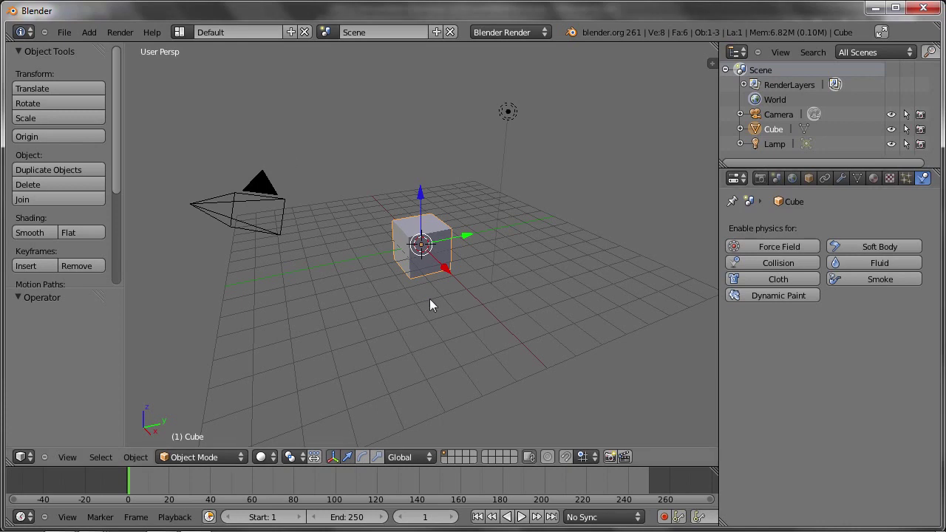
# Step: Delete the default cube and add a plane at the scene centre
pyautogui.press('x')
pyautogui.click(433, 266)
pyautogui.hotkey('shift', 'a')
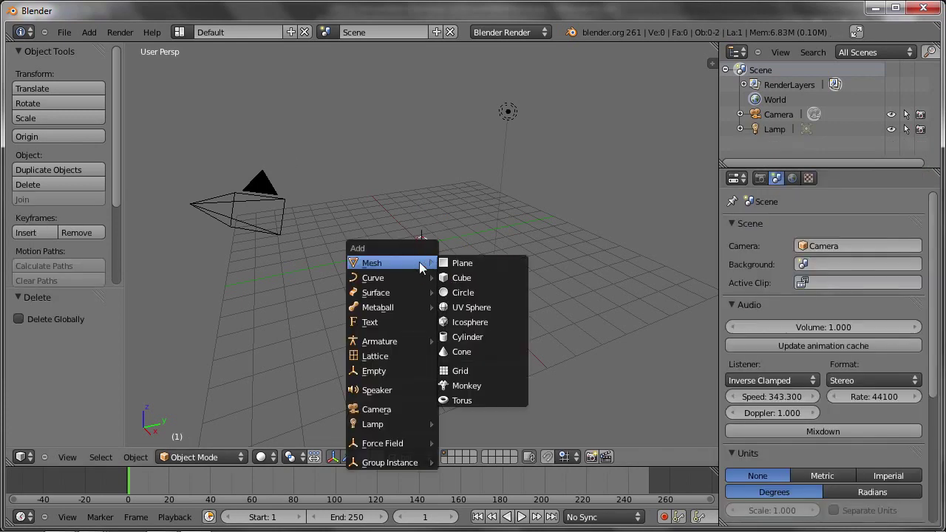
pyautogui.click(476, 267)
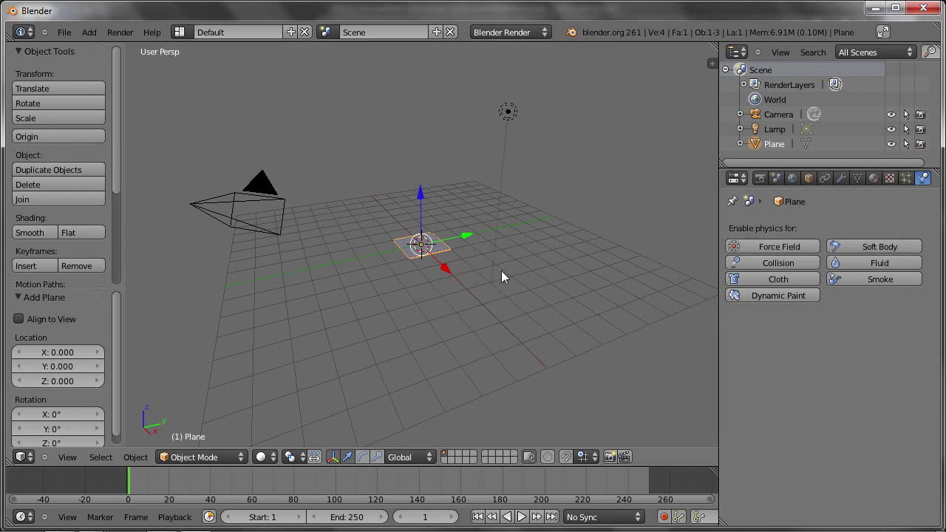
# Step: Scale the plane up to 1.798 and enable Collision physics on it
pyautogui.press('s')
pyautogui.click(625, 426)
pyautogui.press('s')
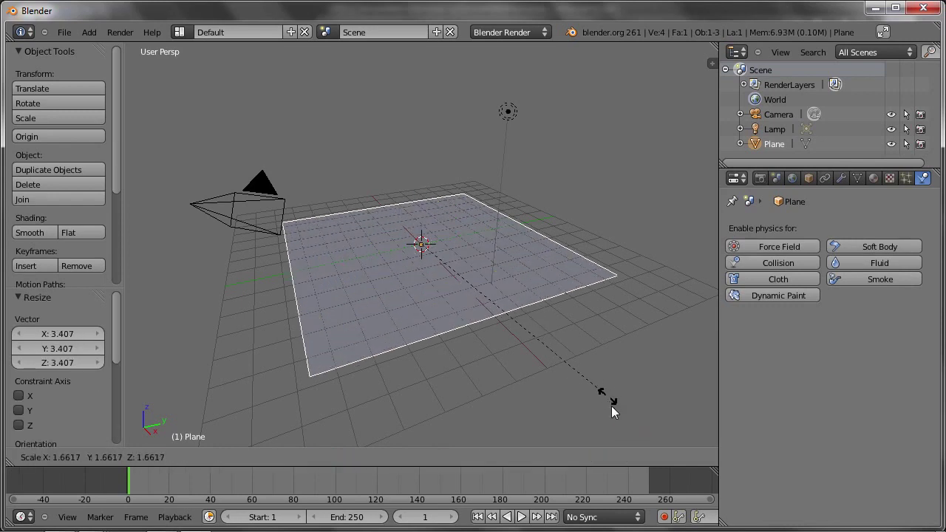
pyautogui.click(611, 406)
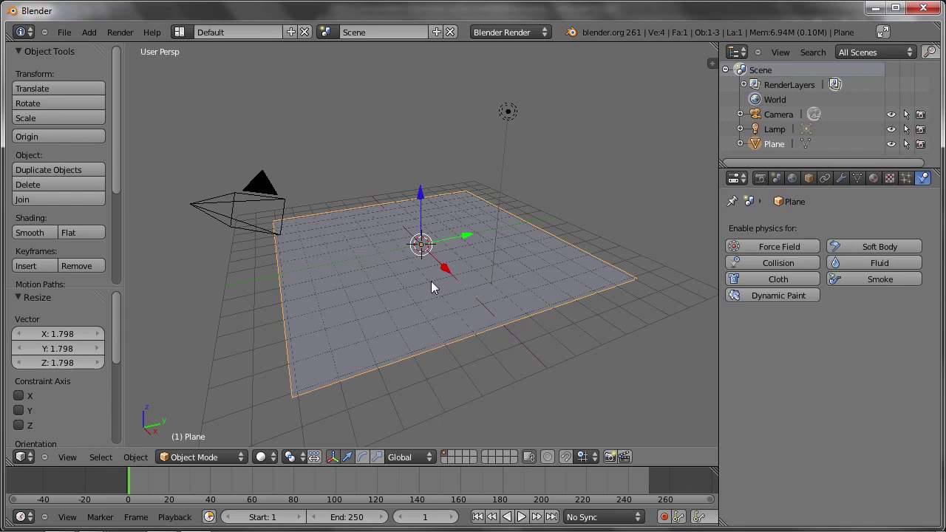
pyautogui.click(779, 262)
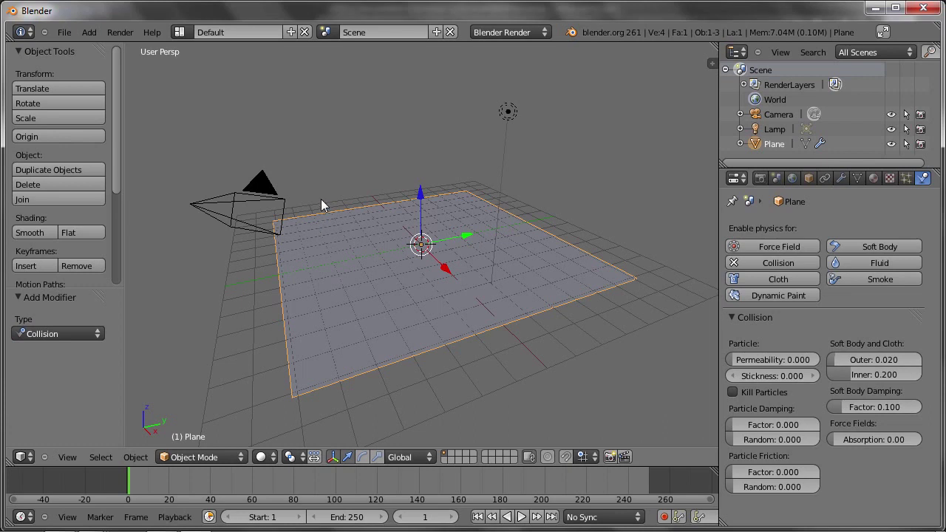
pyautogui.hotkey('shift', 'a')
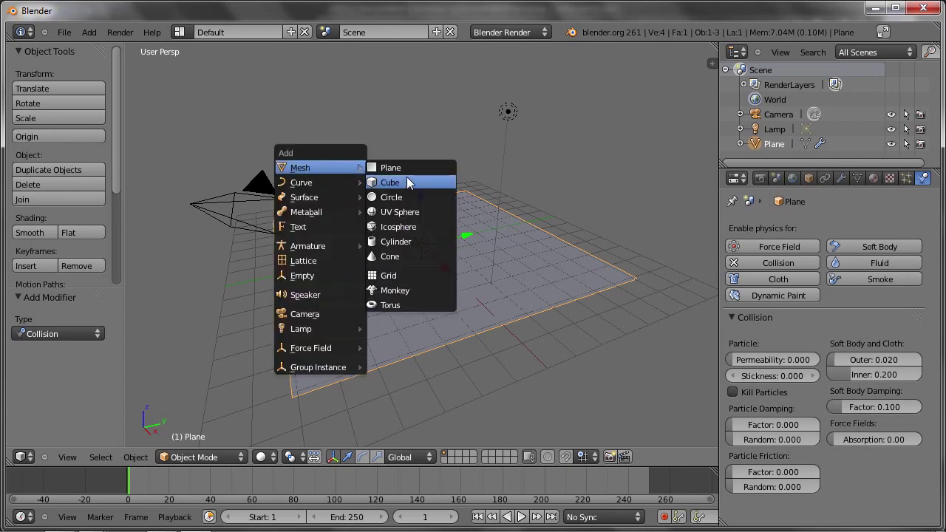
# Step: Add a second plane 4.368 units up, flipped 180° on X and scaled 2.393
pyautogui.click(391, 168)
pyautogui.press('g')
pyautogui.press('z')
pyautogui.click(423, 65)
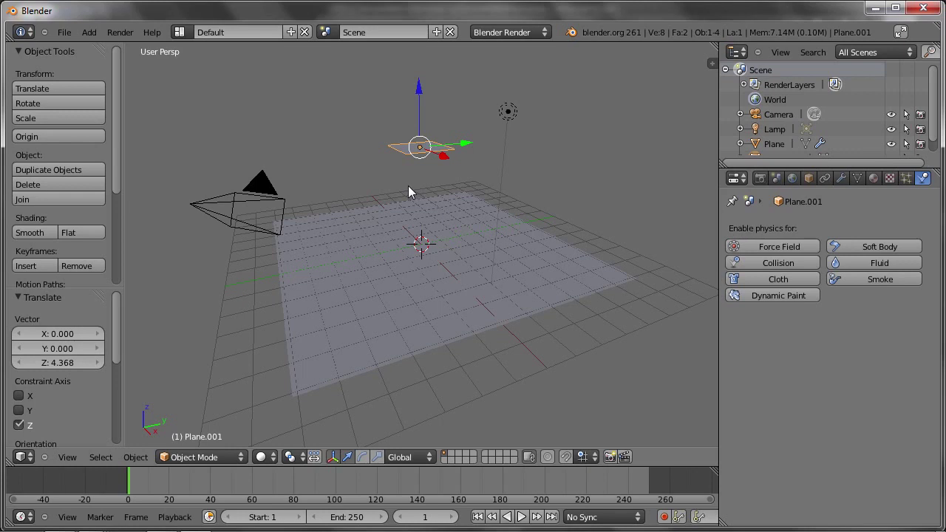
pyautogui.write('rx180')
pyautogui.press('Return')
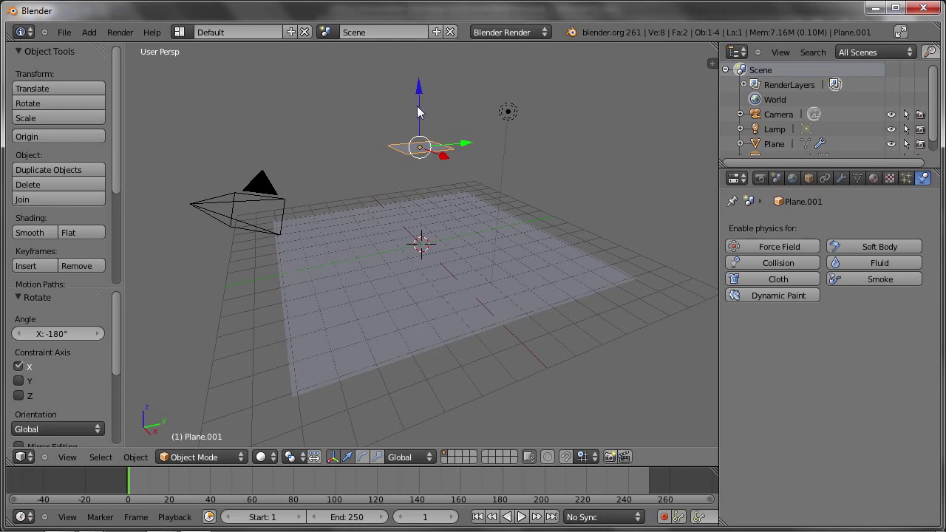
pyautogui.press('s')
pyautogui.click(514, 130)
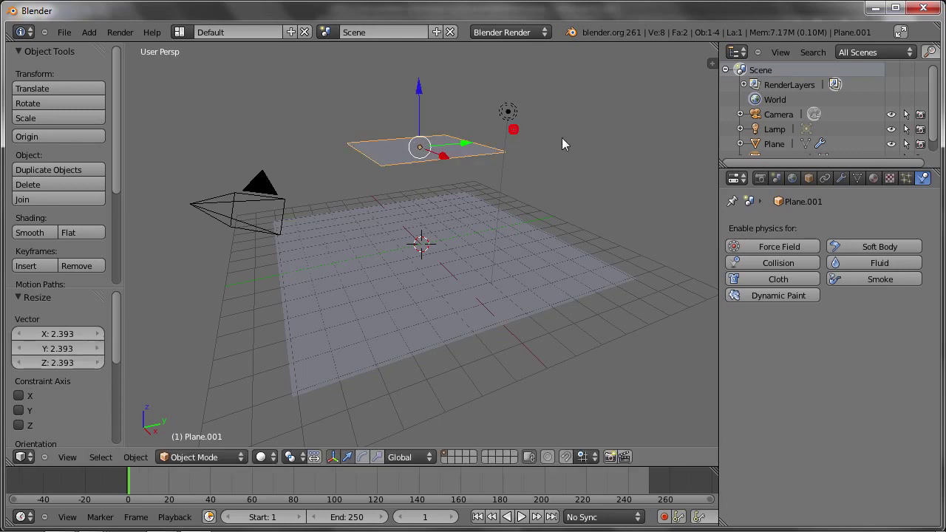
# Step: Add a particle system to the raised plane, preview the falling particles, then select the ground plane
pyautogui.click(907, 178)
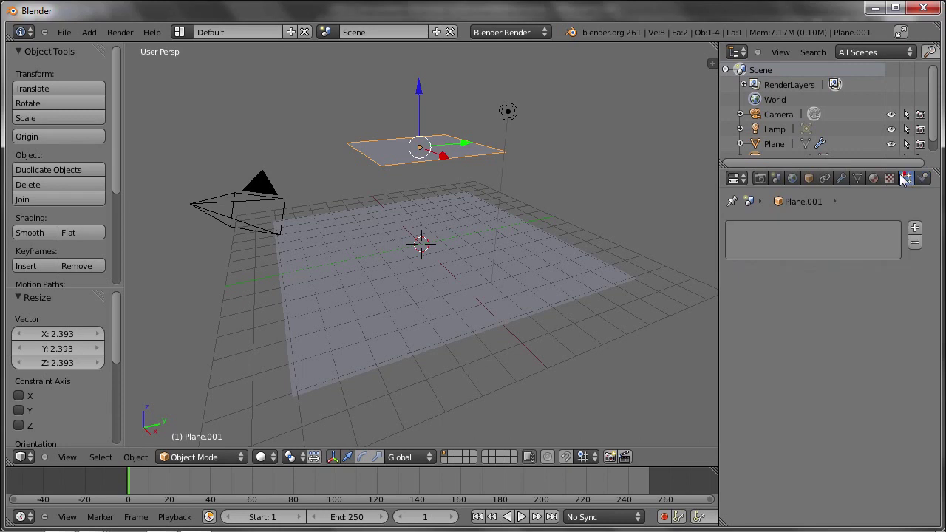
pyautogui.click(915, 227)
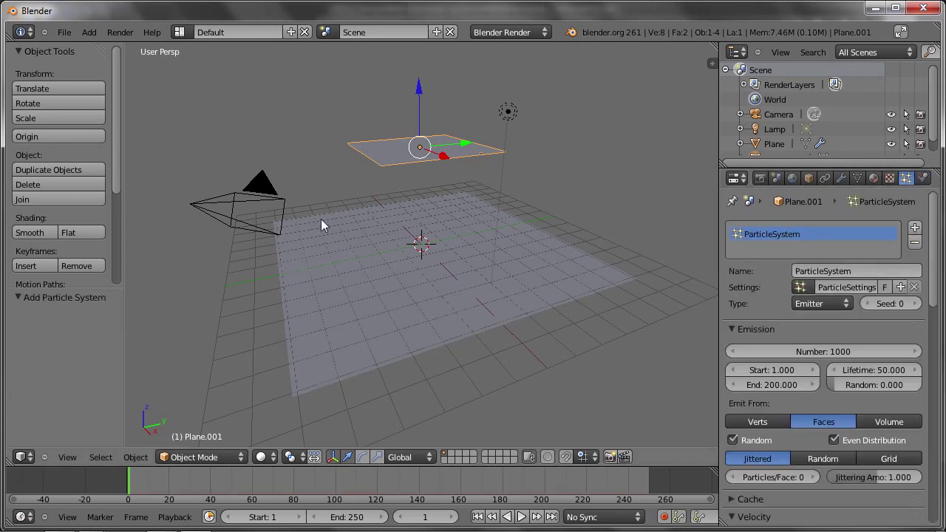
pyautogui.hotkey('alt', 'a')
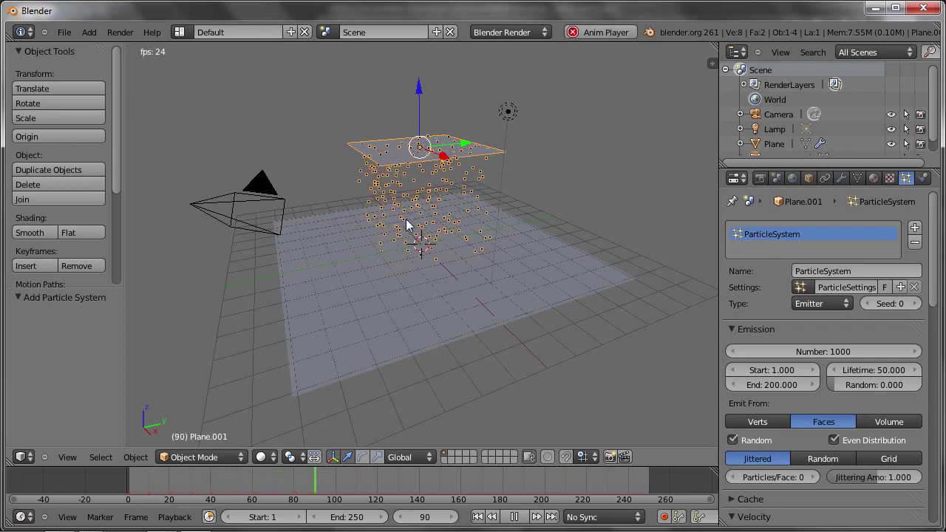
pyautogui.press('Escape')
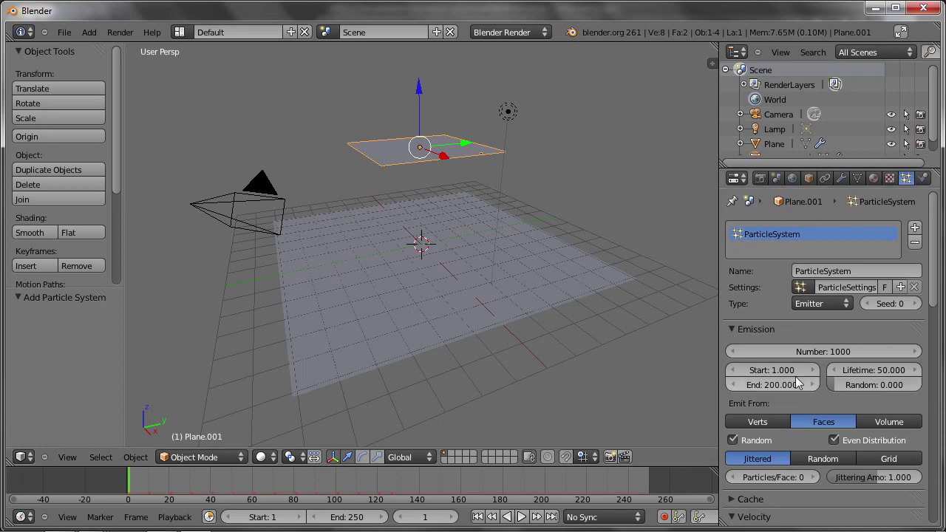
pyautogui.rightClick(488, 342)
# Step: Set collision damping 0.508 (random 0.169) and friction 0.339 (random 0.153), then play to test
pyautogui.click(924, 178)
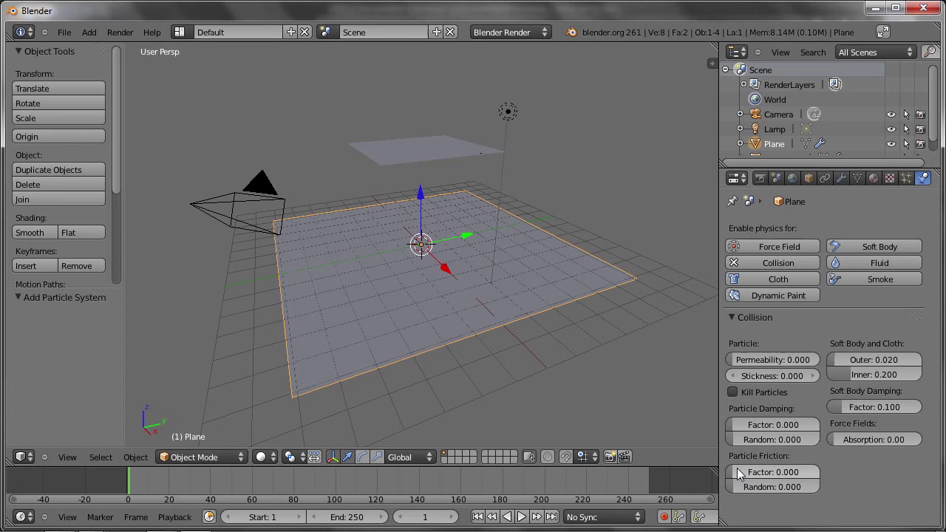
pyautogui.moveTo(733, 425); pyautogui.dragTo(779, 424)
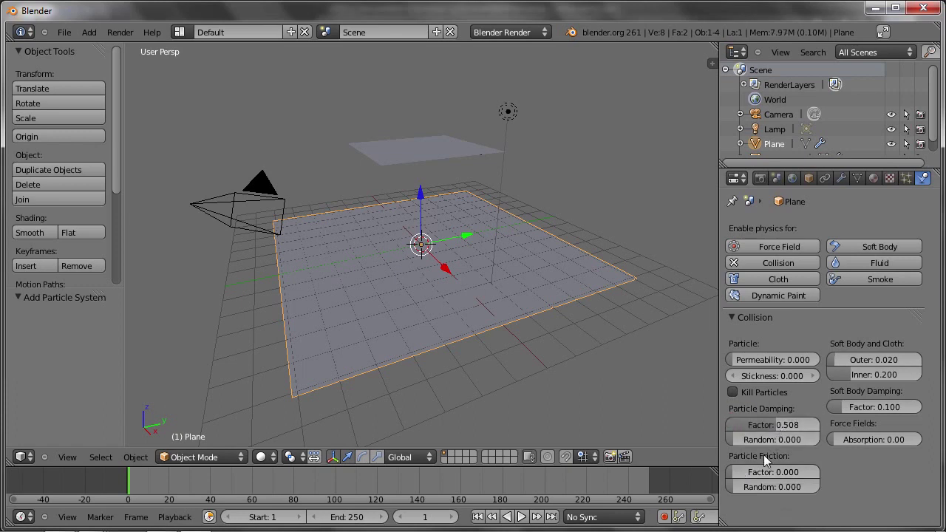
pyautogui.moveTo(740, 473); pyautogui.dragTo(771, 476)
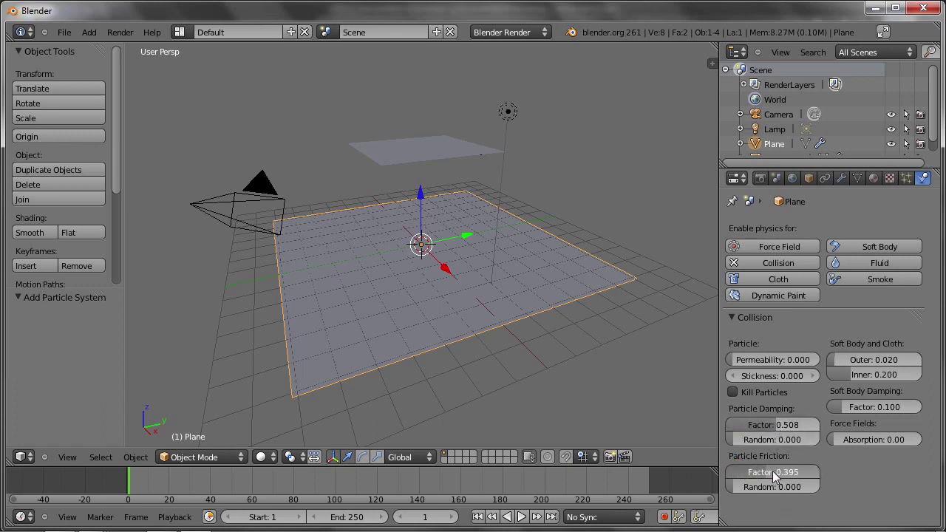
pyautogui.moveTo(740, 440); pyautogui.dragTo(755, 440)
pyautogui.moveTo(739, 487); pyautogui.dragTo(754, 488)
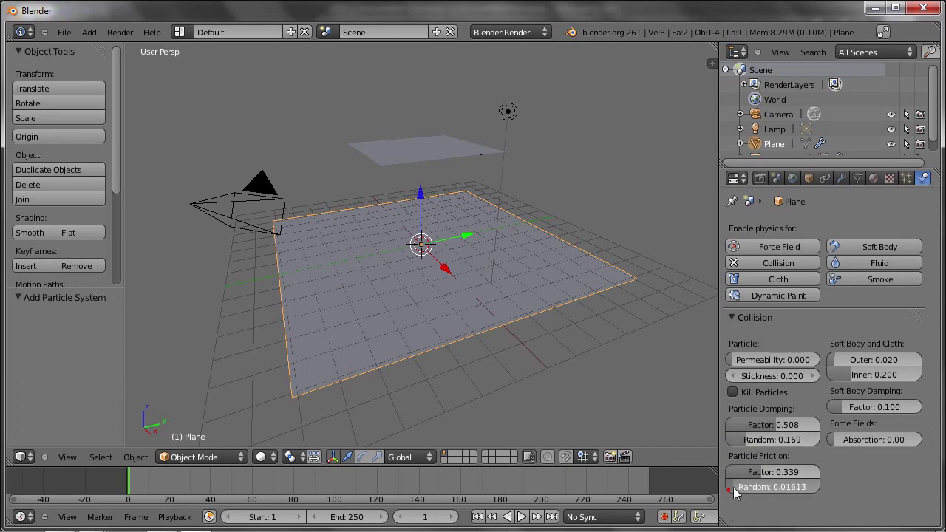
pyautogui.hotkey('alt', 'a')
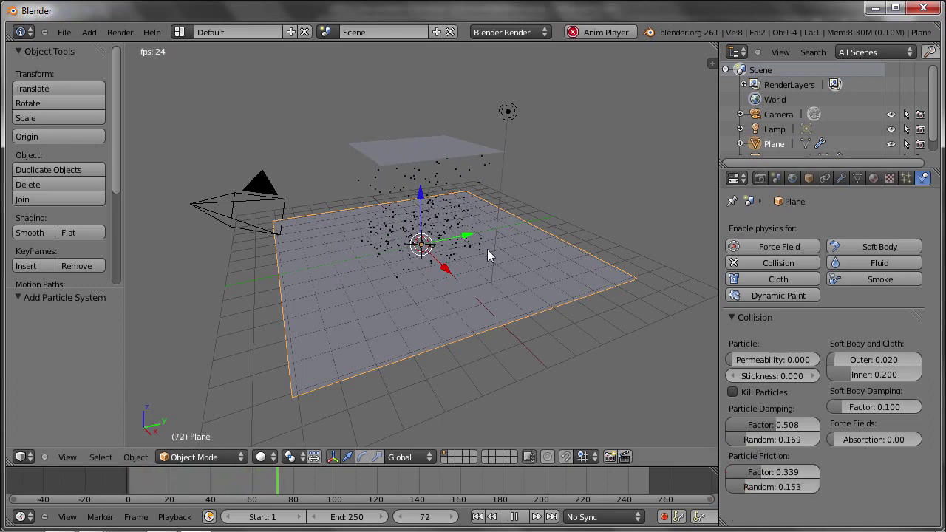
pyautogui.press('Escape')
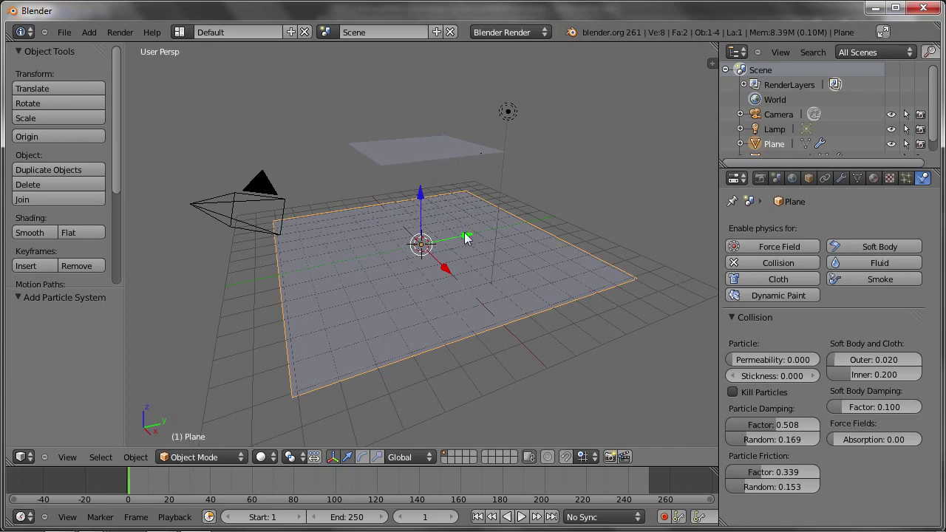
# Step: Enable Dynamic Paint on the ground plane and add a Canvas with a Paint surface
pyautogui.click(734, 317)
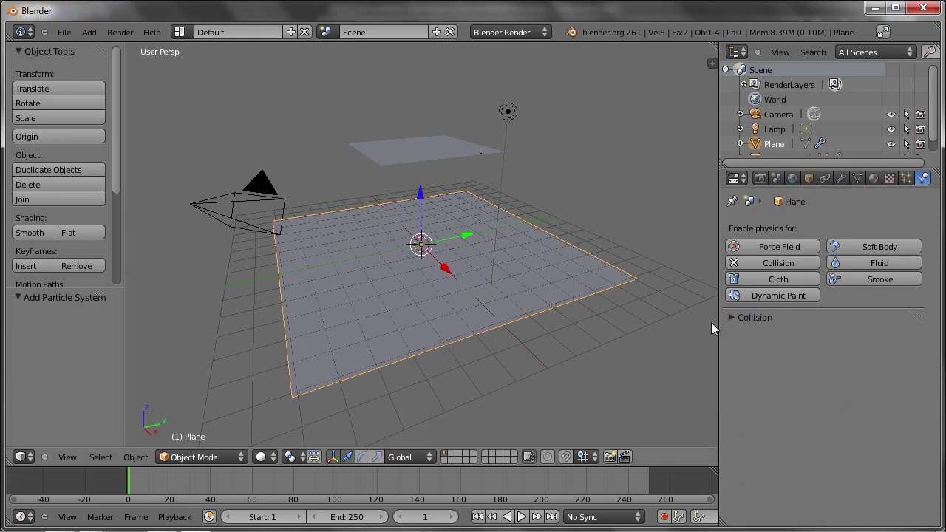
pyautogui.click(768, 295)
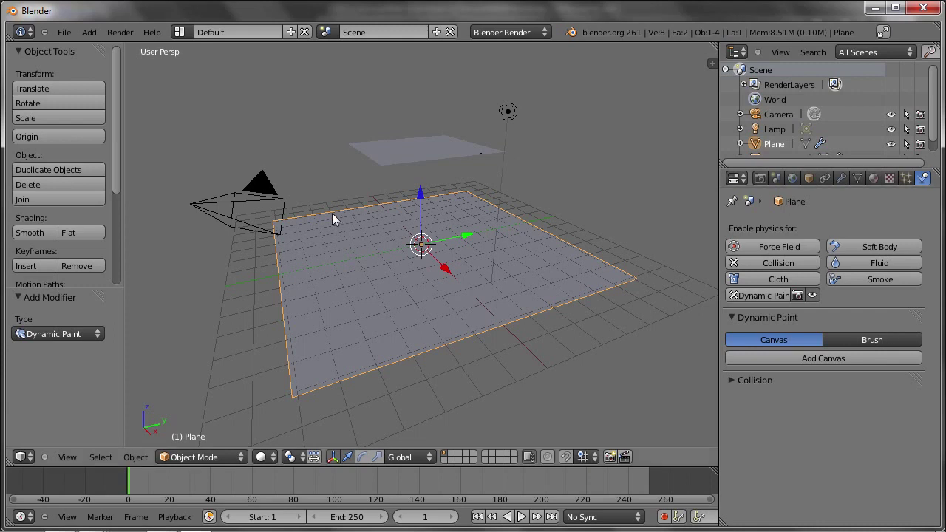
pyautogui.click(814, 359)
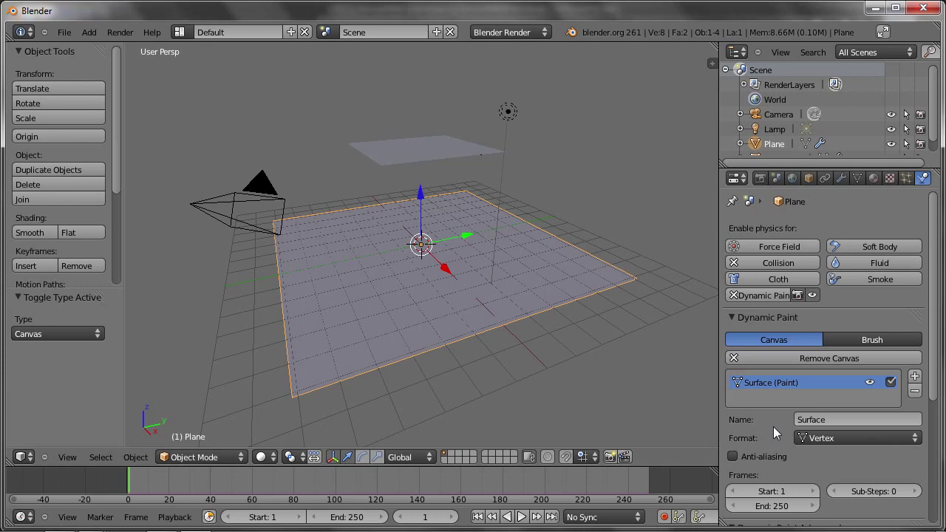
# Step: In Edit Mode, subdivide the ground plane with 10 cuts
pyautogui.press('Tab')
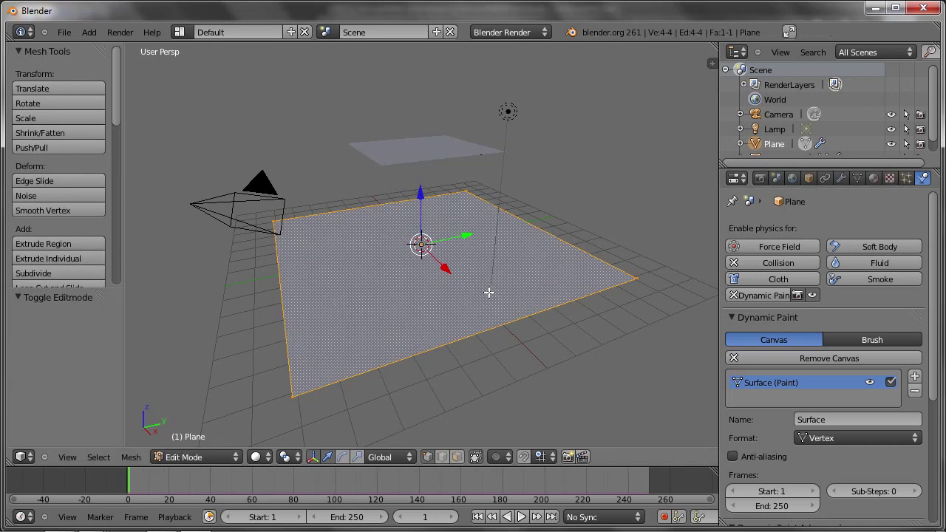
pyautogui.press('w')
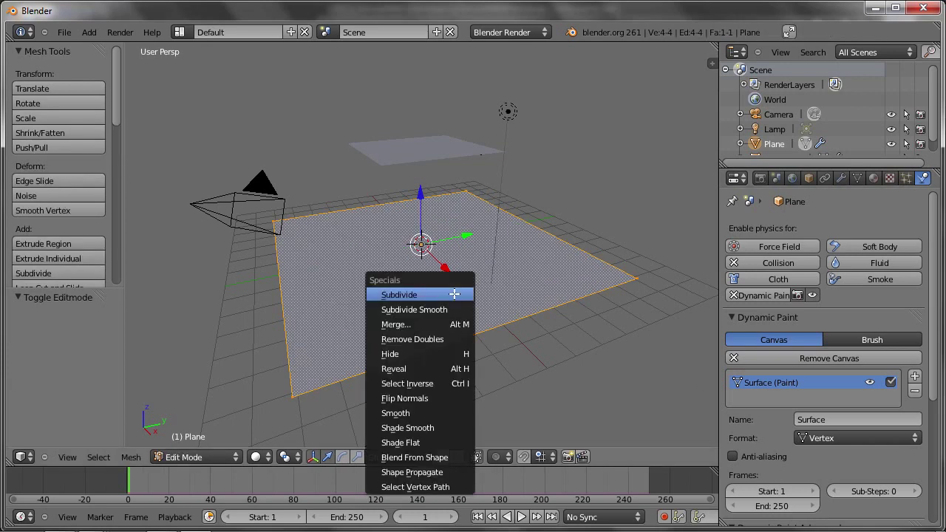
pyautogui.click(454, 292)
pyautogui.moveTo(60, 333); pyautogui.dragTo(310, 337)
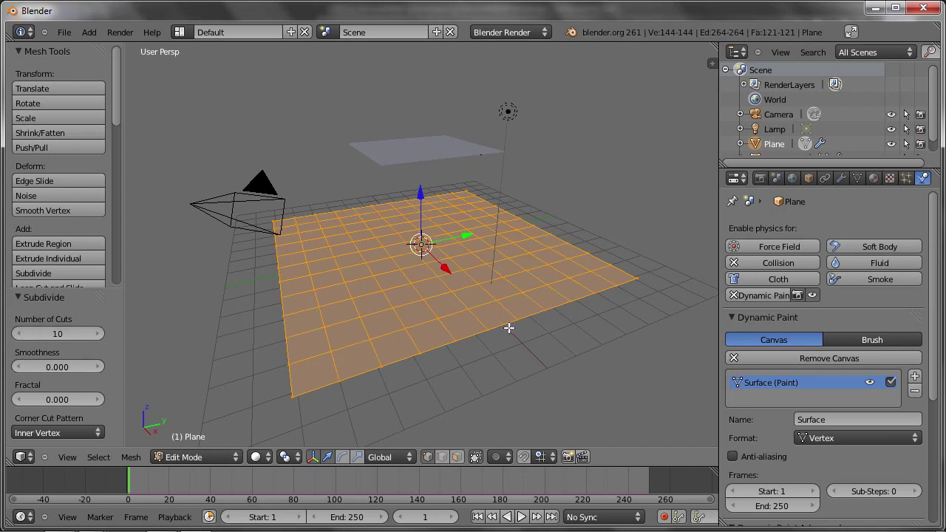
# Step: Subdivide four more times to about 31,329 vertices, return to Object Mode and play
pyautogui.press('w')
pyautogui.click(377, 315)
pyautogui.press('w')
pyautogui.click(378, 316)
pyautogui.press('w')
pyautogui.click(377, 316)
pyautogui.press('w')
pyautogui.click(378, 315)
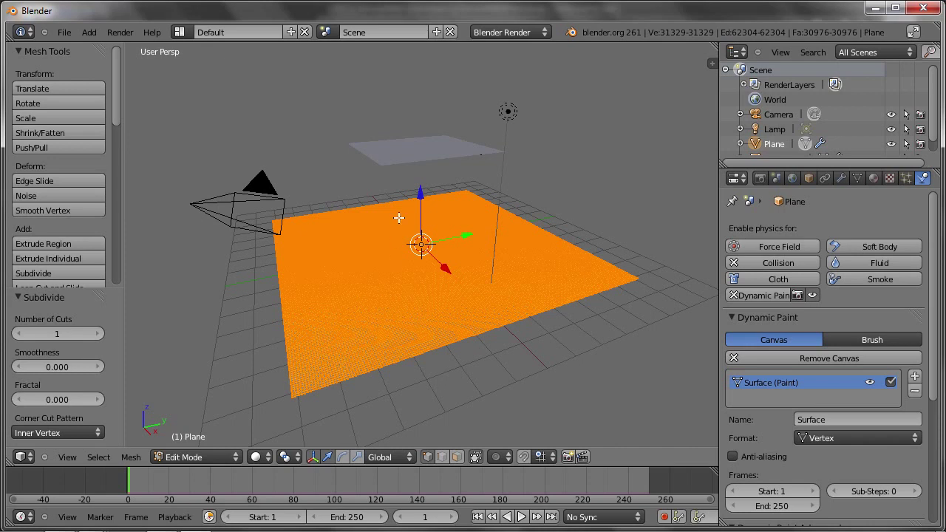
pyautogui.press('Tab')
pyautogui.hotkey('alt', 'a')
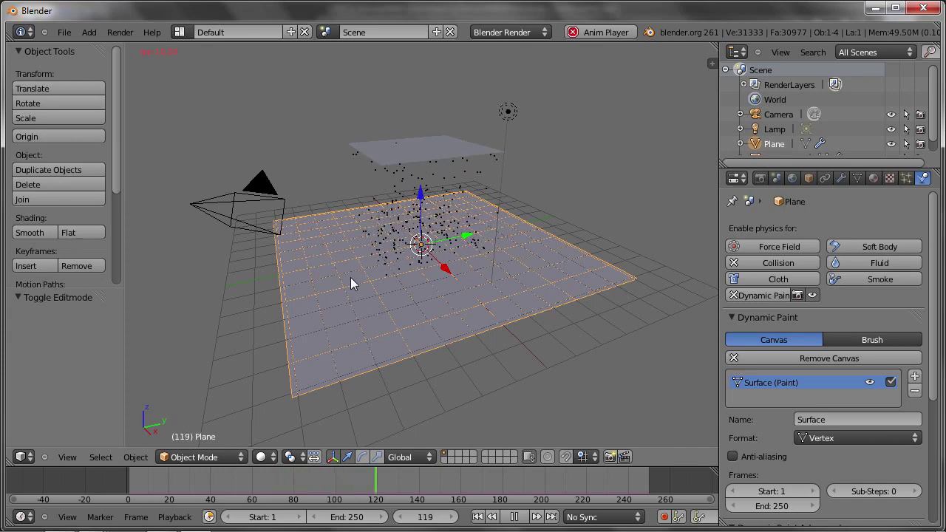
# Step: Make the emitter plane a Dynamic Paint brush
pyautogui.rightClick(419, 155)
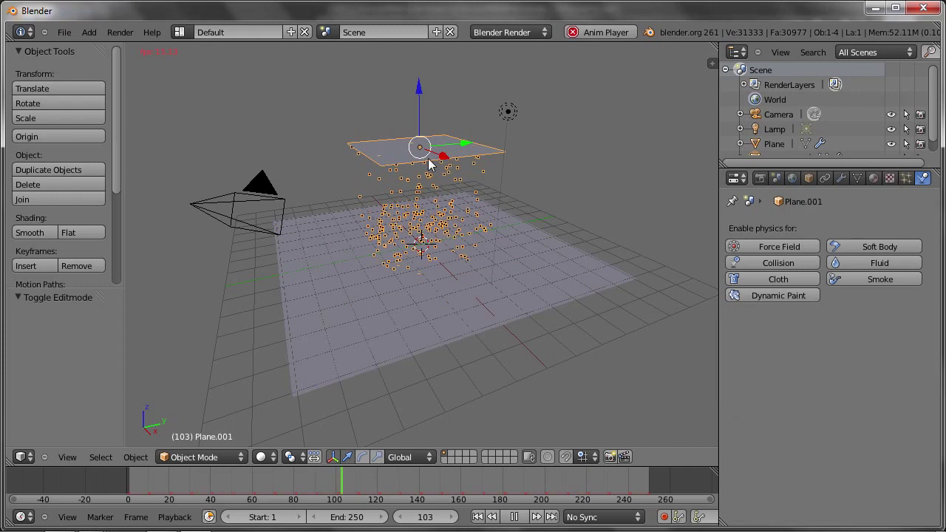
pyautogui.click(760, 294)
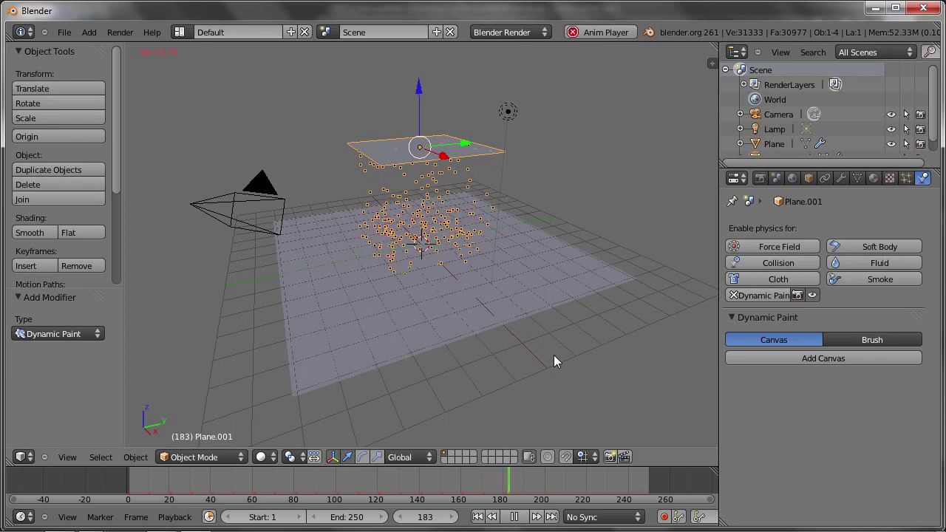
pyautogui.hotkey('shift', 'Left')
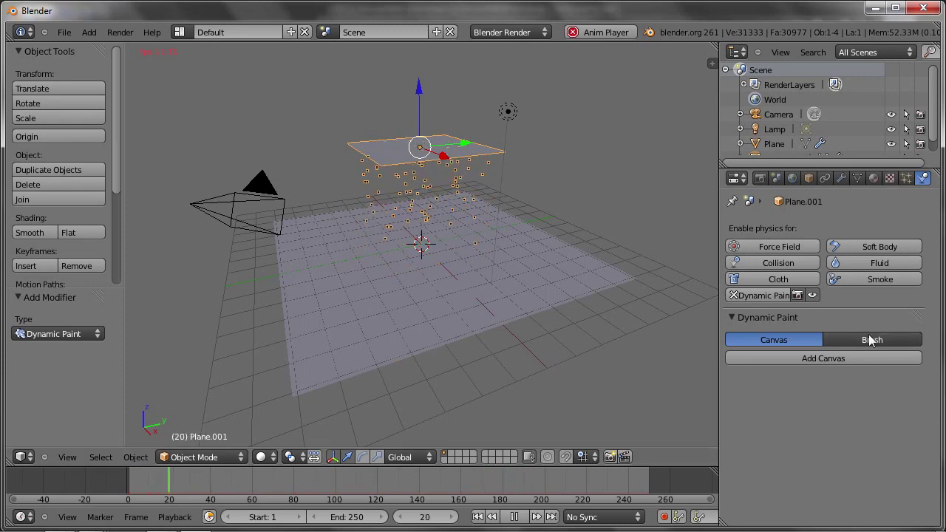
pyautogui.click(872, 340)
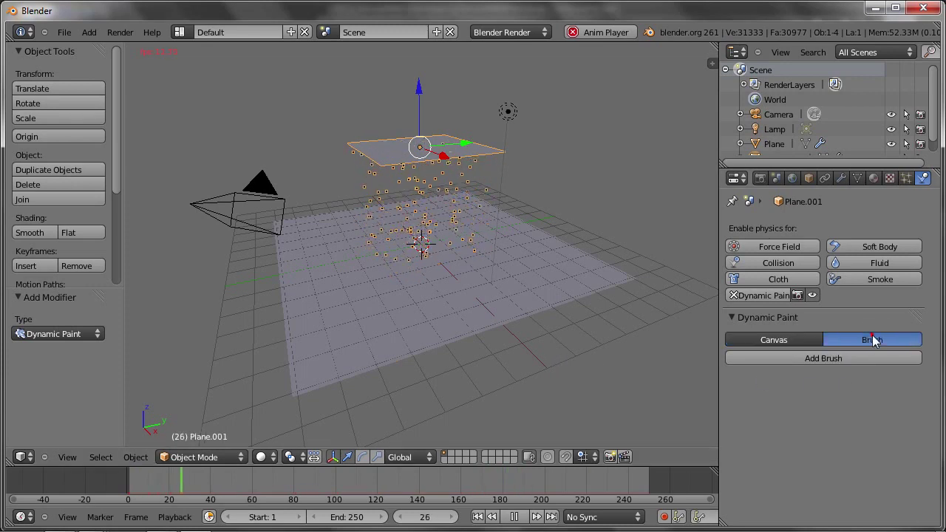
pyautogui.click(819, 360)
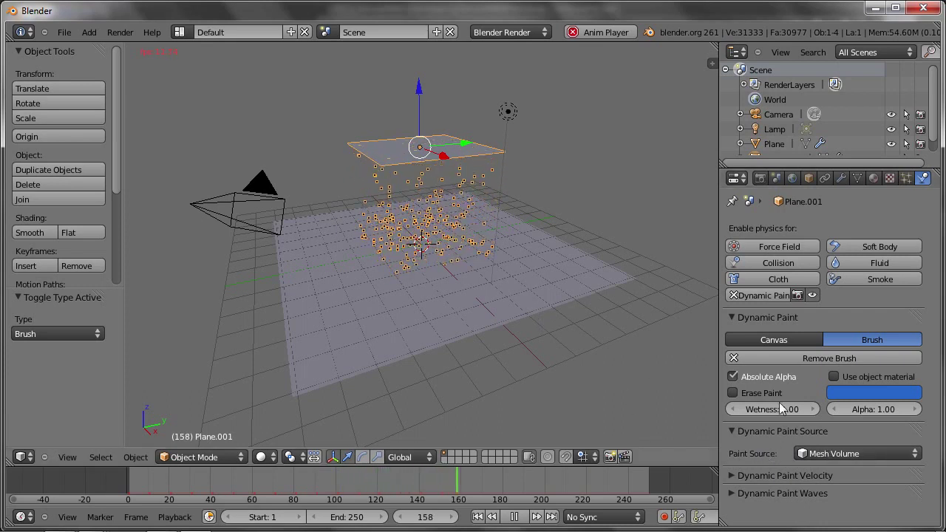
# Step: Set the brush's paint source to Particle System using ParticleSystem
pyautogui.click(845, 454)
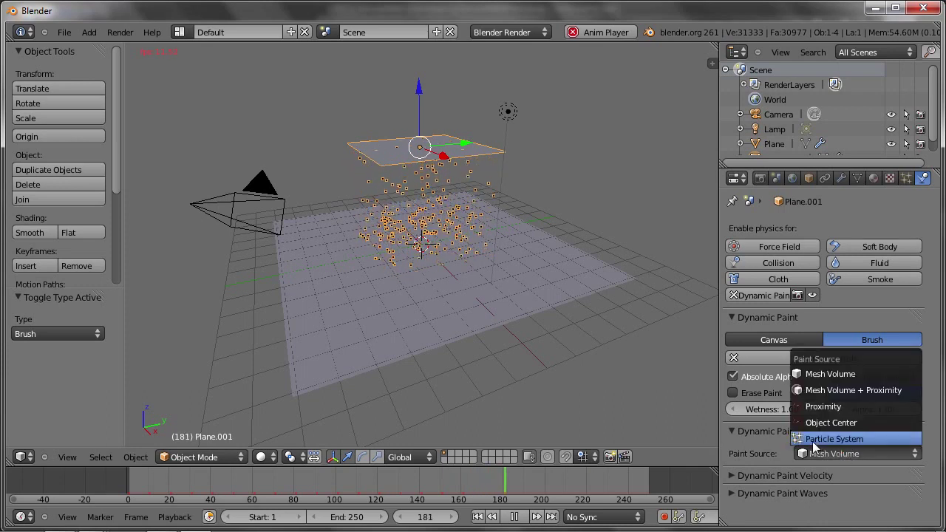
pyautogui.click(883, 439)
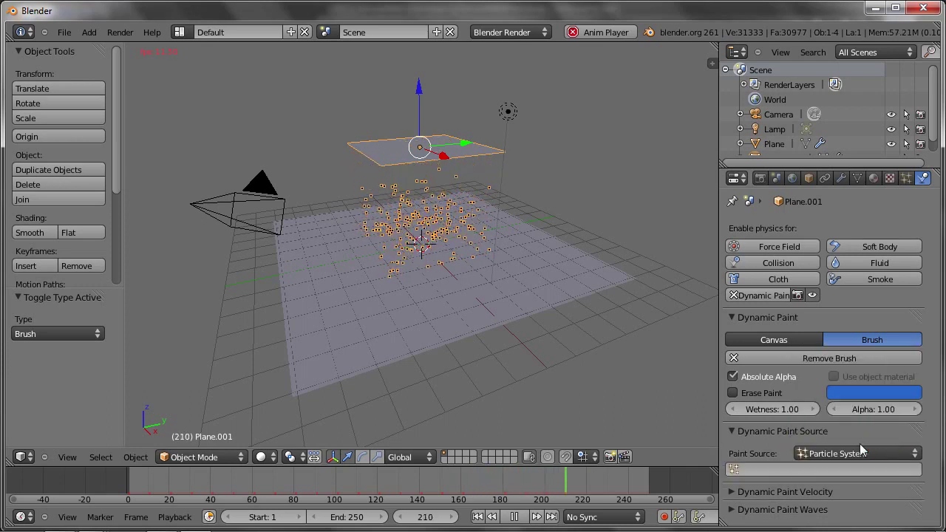
pyautogui.click(758, 471)
pyautogui.click(737, 318)
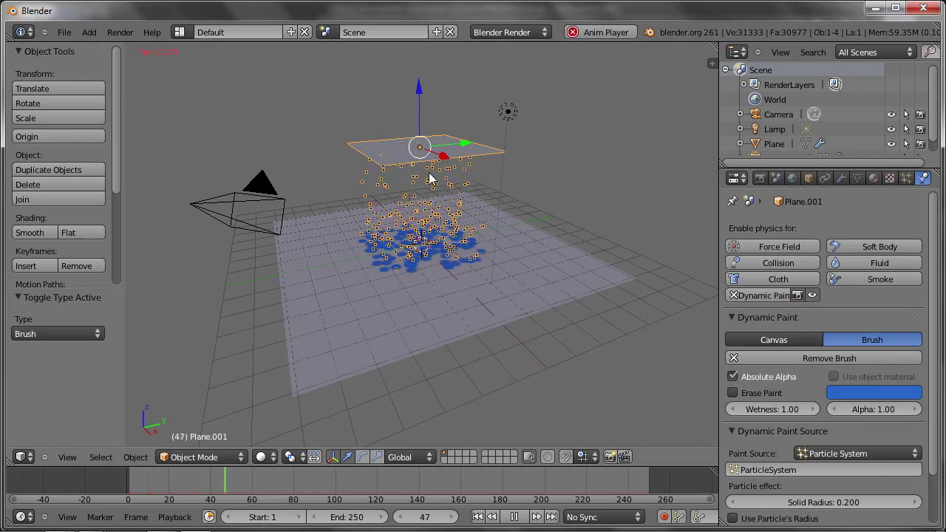
# Step: Reposition the emitter plane, then stop playback and rewind to frame 1
pyautogui.press('g')
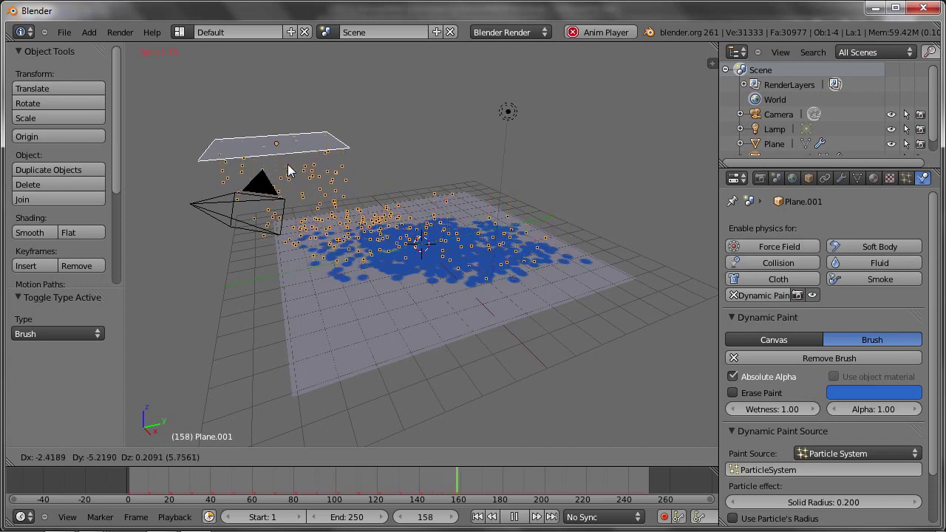
pyautogui.click(401, 181)
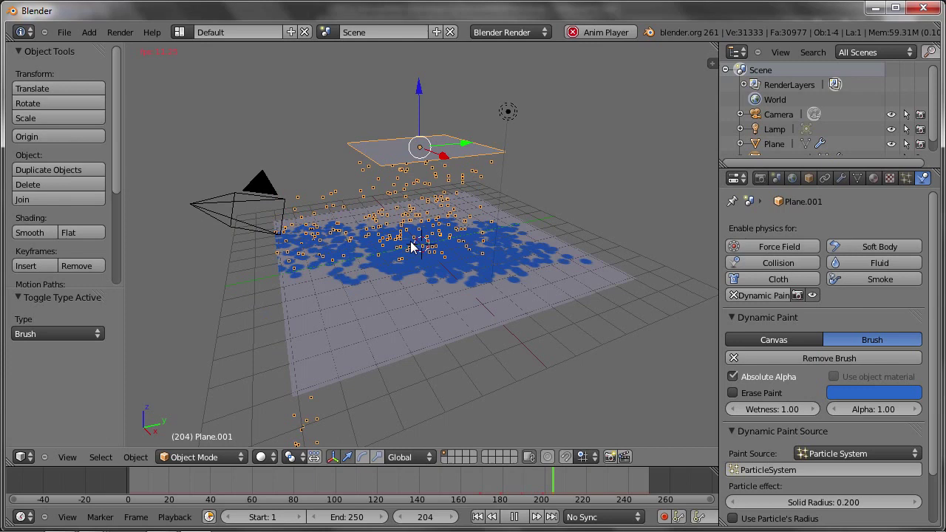
pyautogui.press('Escape')
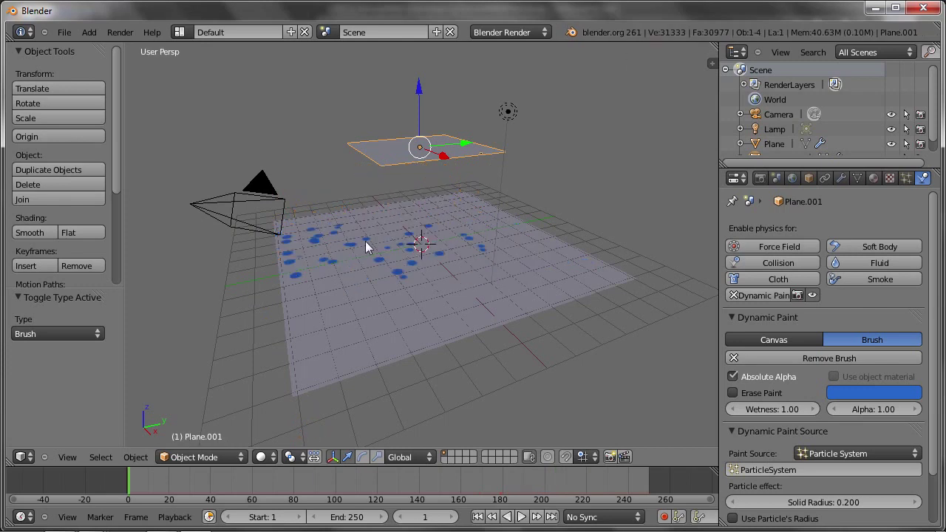
# Step: Add a cube and make it a Dynamic Paint brush
pyautogui.hotkey('shift', 'a')
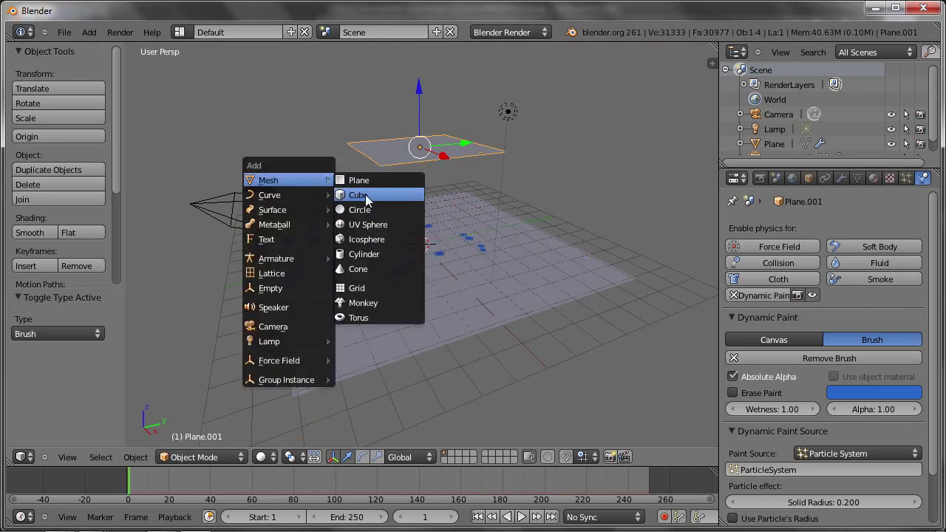
pyautogui.click(365, 201)
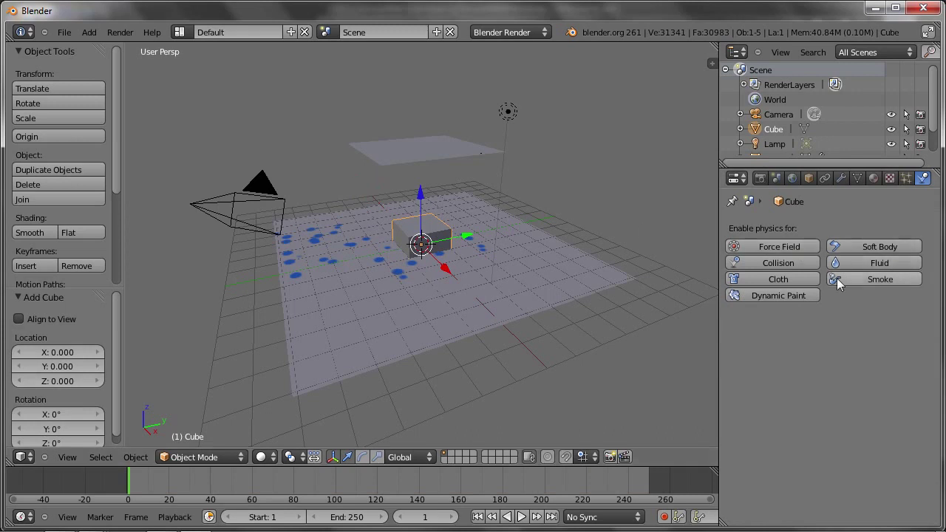
pyautogui.click(805, 297)
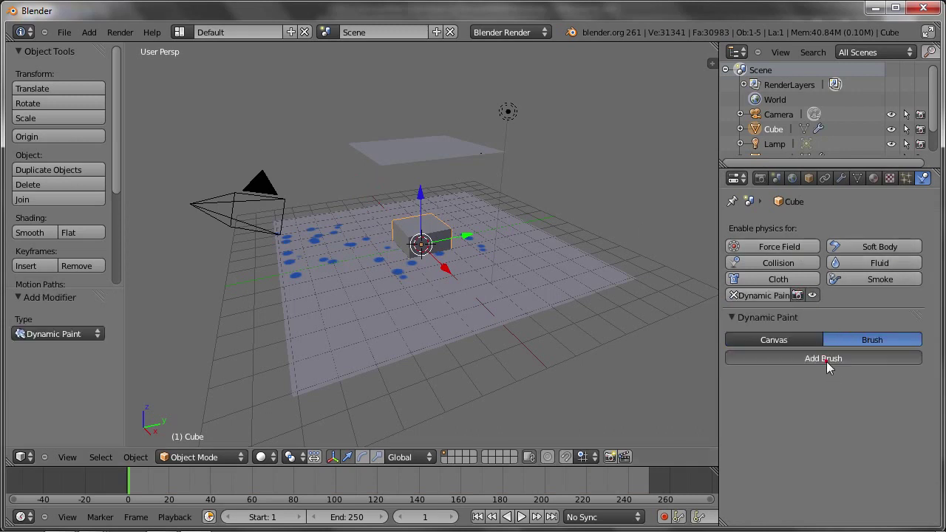
pyautogui.click(826, 360)
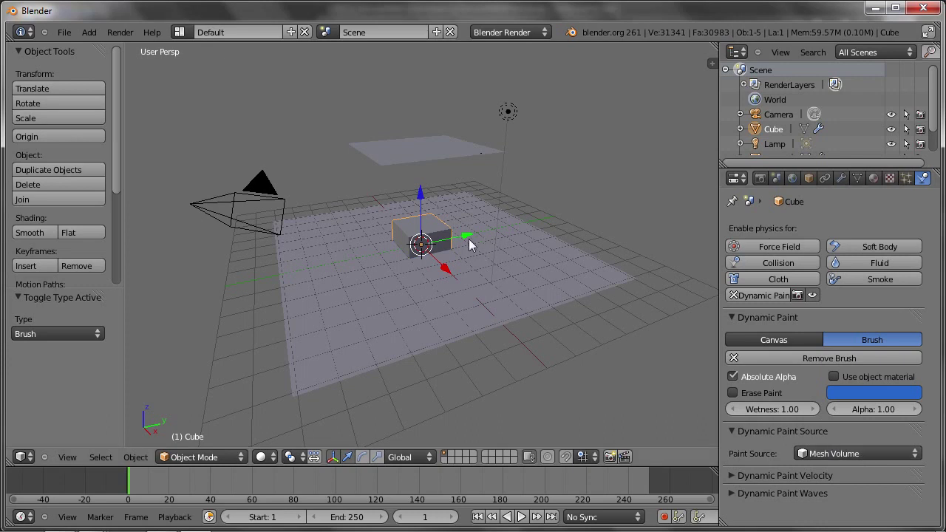
# Step: Play the simulation to watch the cube paint the canvas, then select the ground plane
pyautogui.press('g')
pyautogui.press('Escape')
pyautogui.hotkey('alt', 'a')
pyautogui.press('g')
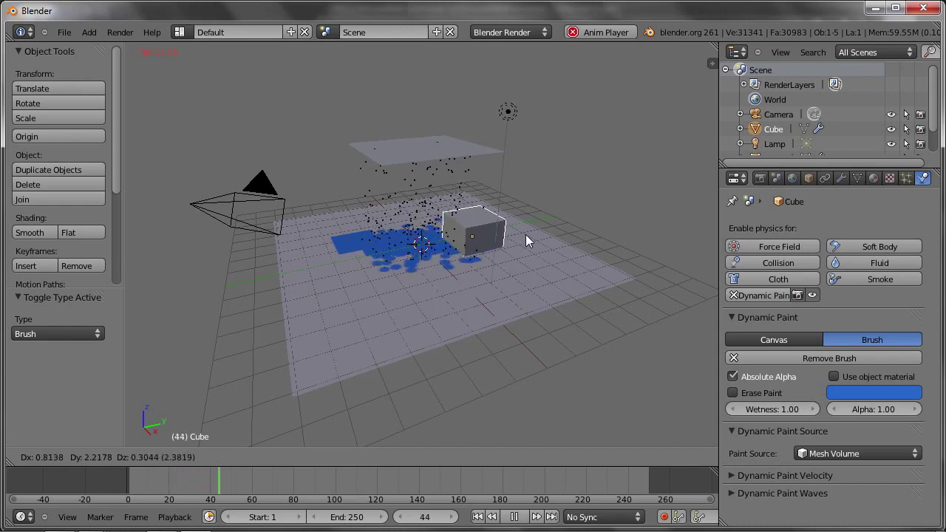
pyautogui.press('Escape')
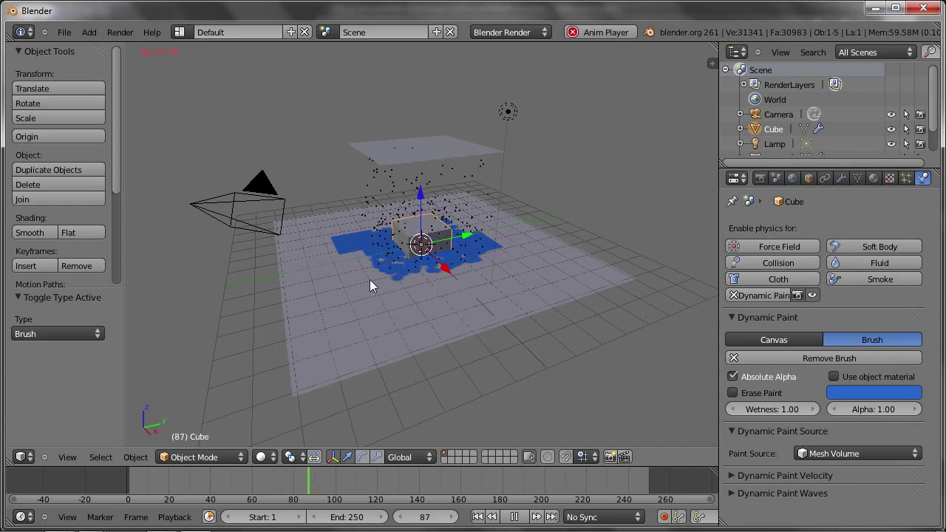
pyautogui.rightClick(308, 253)
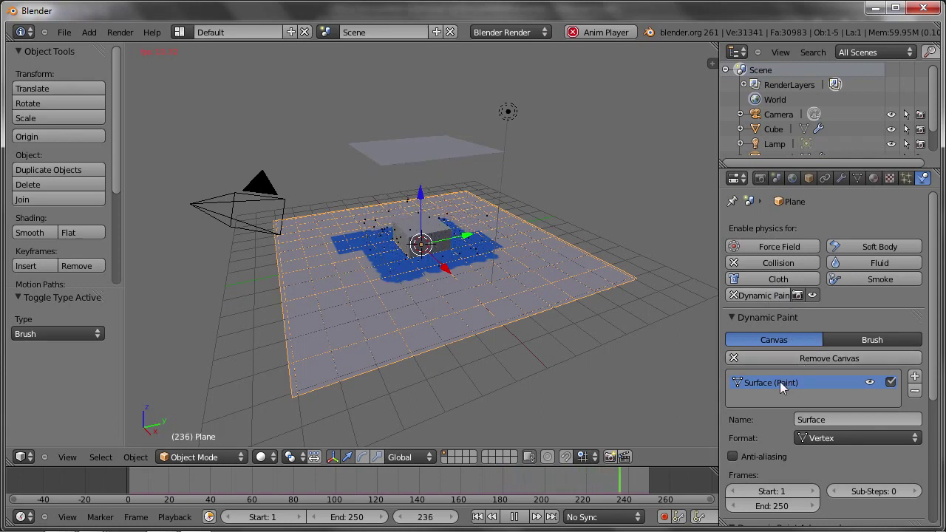
# Step: Set the ground canvas's Dynamic Paint surface type to Waves
pyautogui.scroll(-2, 935, 341)
pyautogui.scroll(-1, 934, 341)
pyautogui.scroll(-2, 934, 341)
pyautogui.scroll(-1, 934, 342)
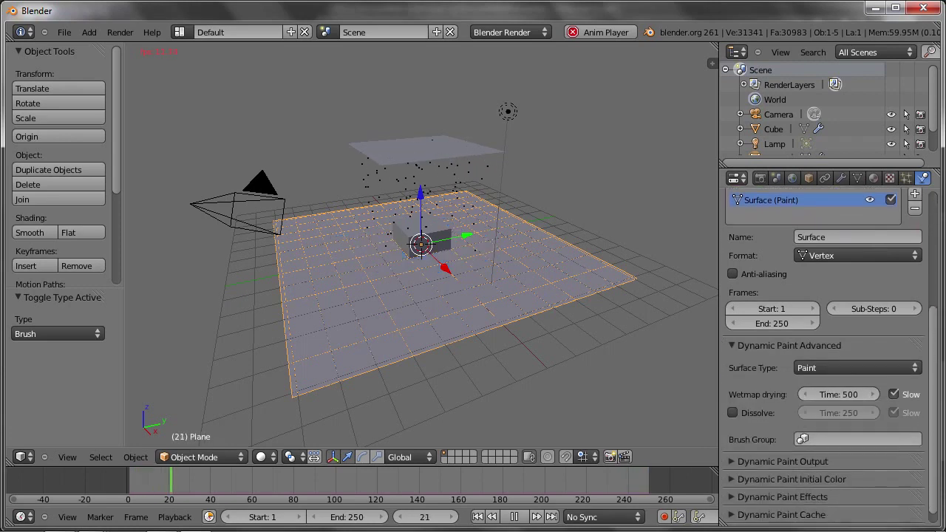
pyautogui.click(819, 367)
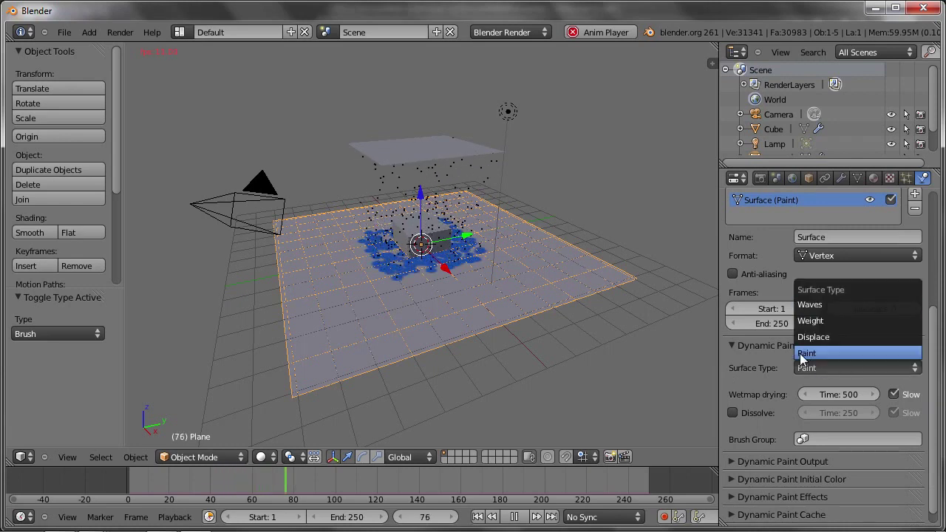
pyautogui.click(808, 306)
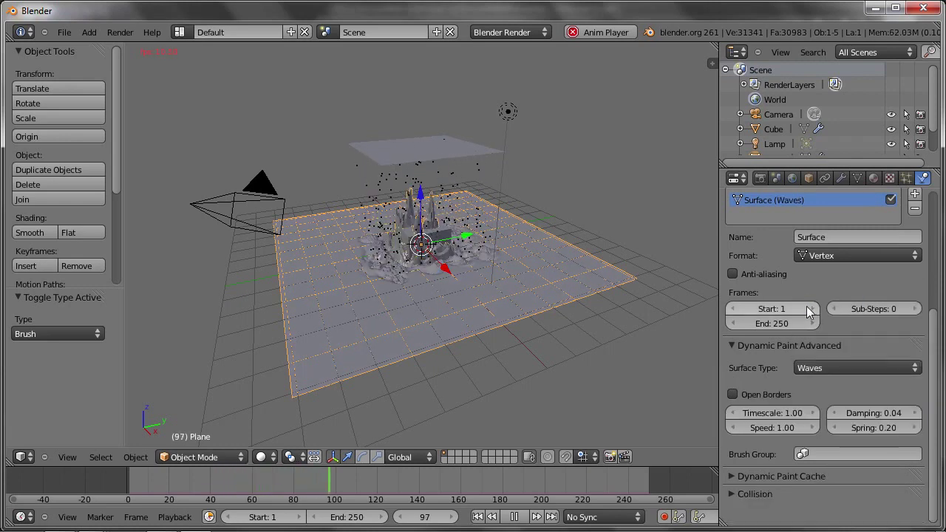
# Step: Orbit and zoom in on the rippling plane, then select the upper emitter plane
pyautogui.moveTo(367, 283); pyautogui.dragTo(384, 275, button='middle')
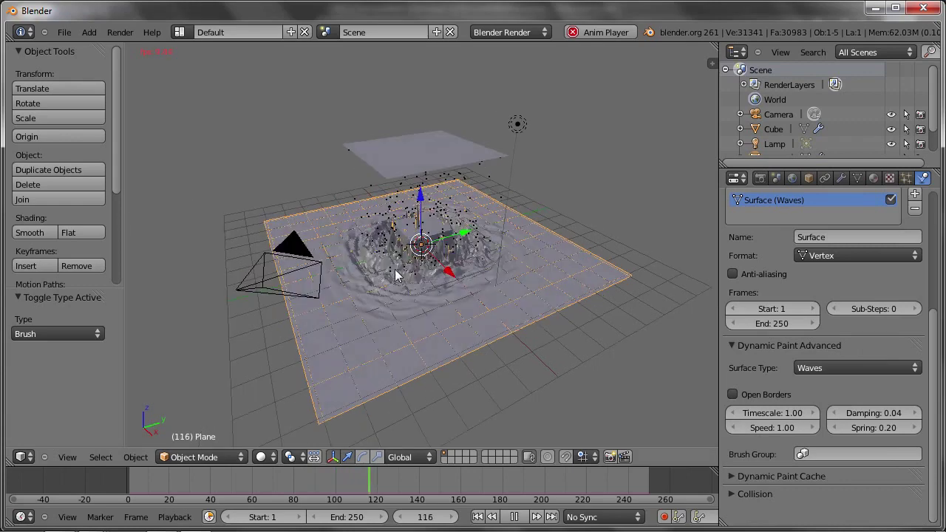
pyautogui.scroll(3, 385, 275)
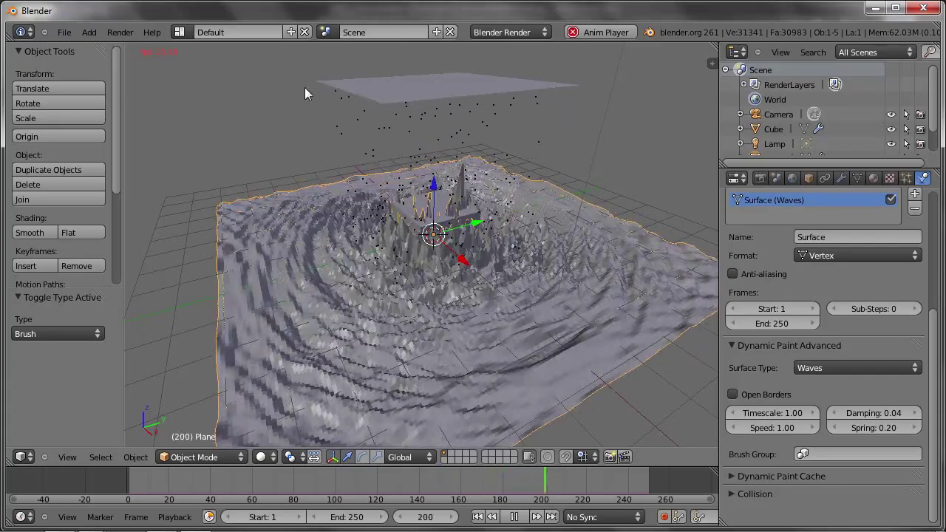
pyautogui.rightClick(414, 90)
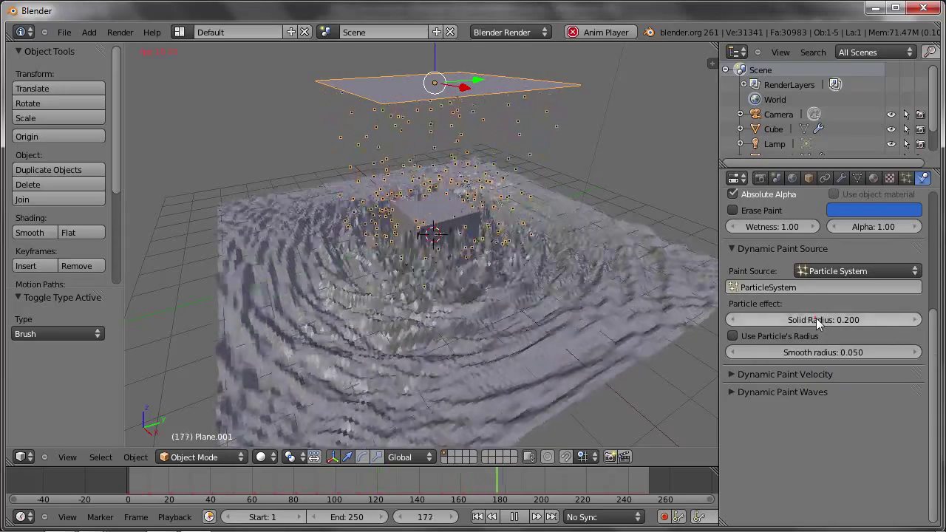
# Step: Set the particles' Solid Radius to 0.010 and replay the simulation from frame 1
pyautogui.click(819, 317)
pyautogui.write('0')
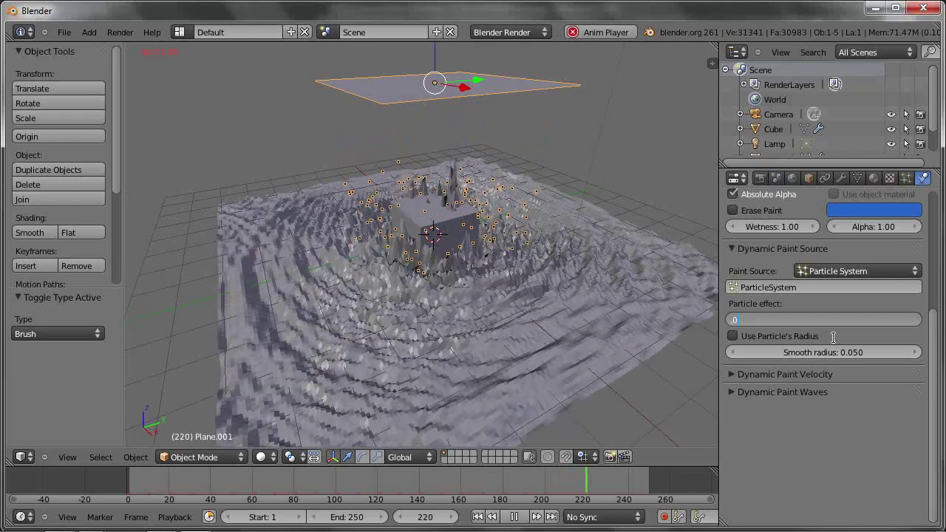
pyautogui.write('1')
pyautogui.press('Return')
pyautogui.press('Escape')
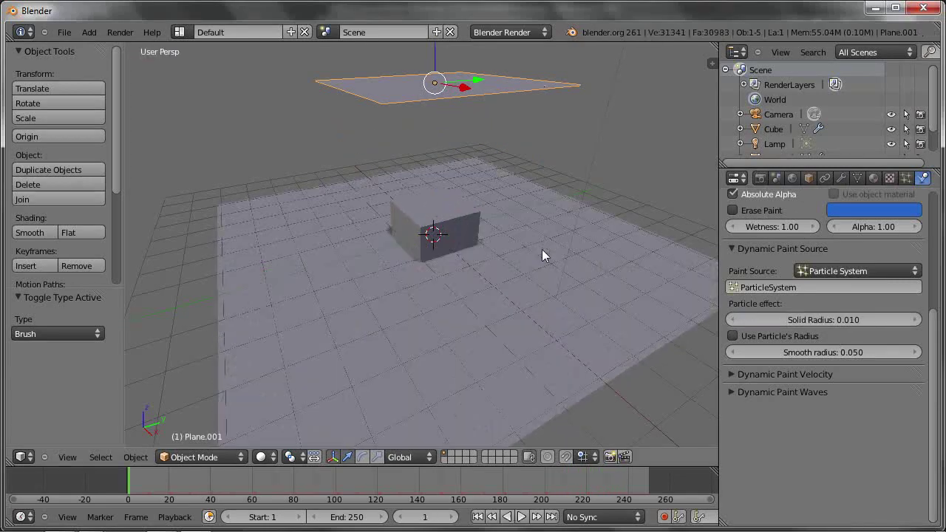
pyautogui.hotkey('alt', 'a')
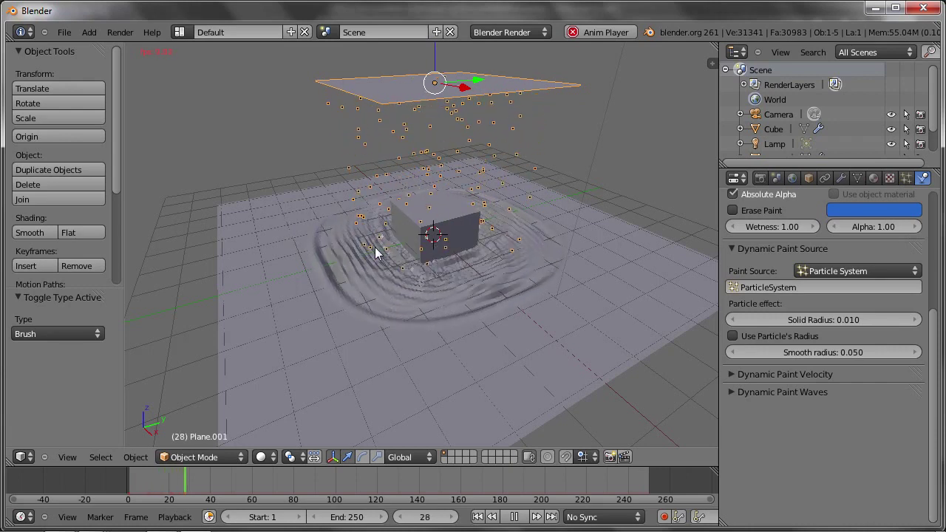
# Step: Move the cube up and away from the canvas and restart playback
pyautogui.rightClick(425, 230)
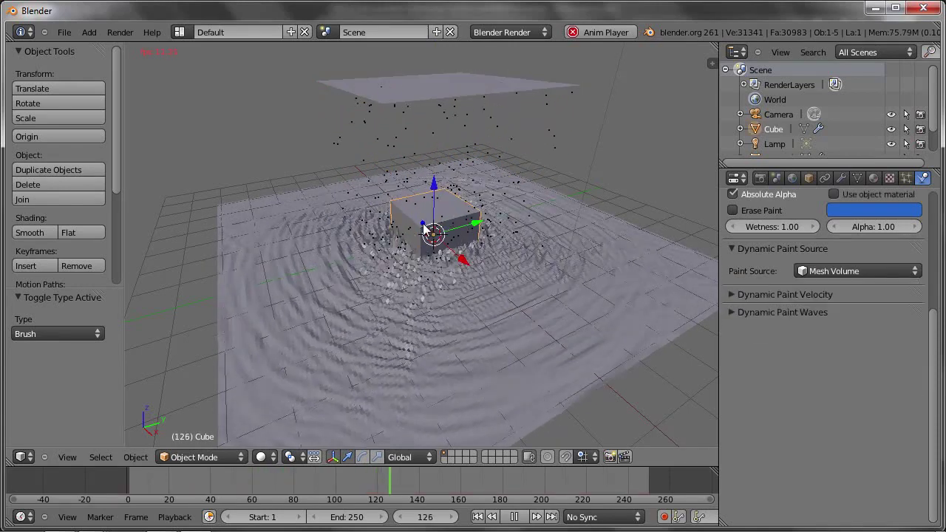
pyautogui.press('g')
pyautogui.click(562, 133)
pyautogui.press('Escape')
pyautogui.hotkey('alt', 'a')
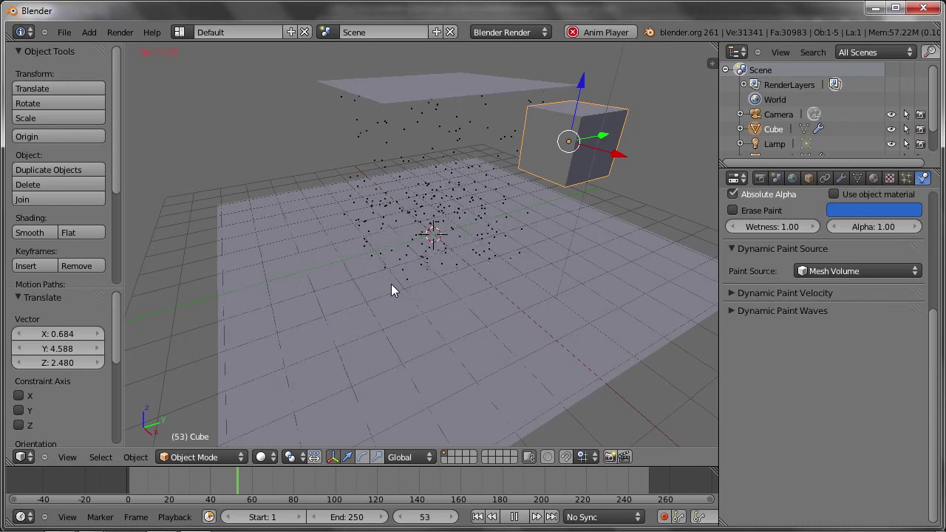
# Step: Scale the emitter plane up to 2.451
pyautogui.rightClick(394, 127)
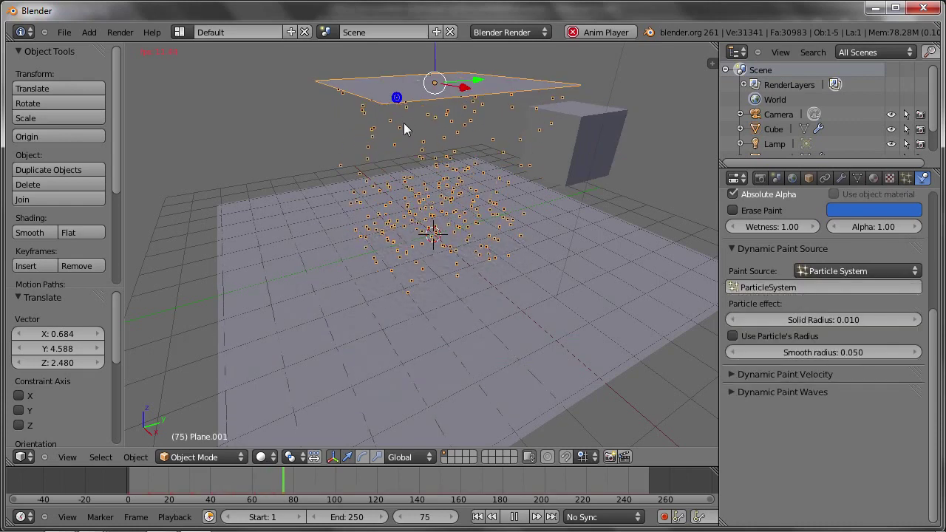
pyautogui.press('s')
pyautogui.click(475, 211)
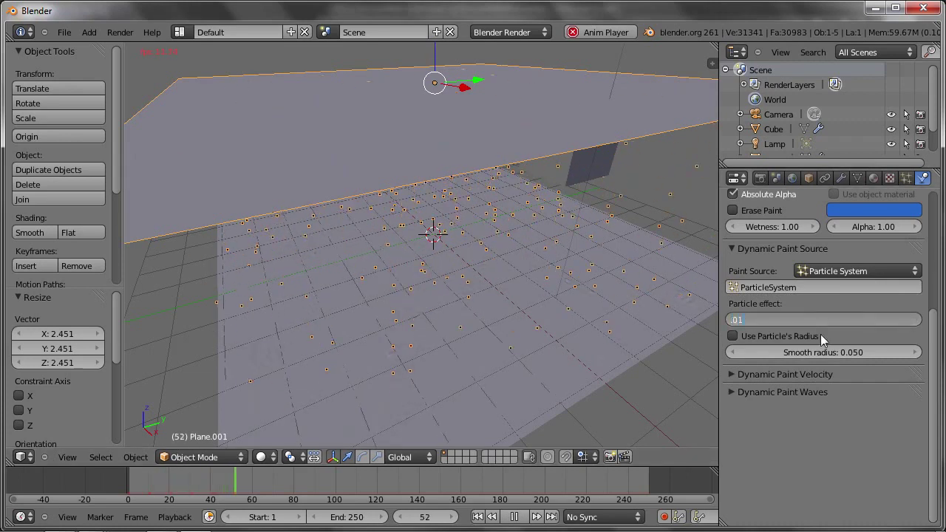
pyautogui.press('Return')
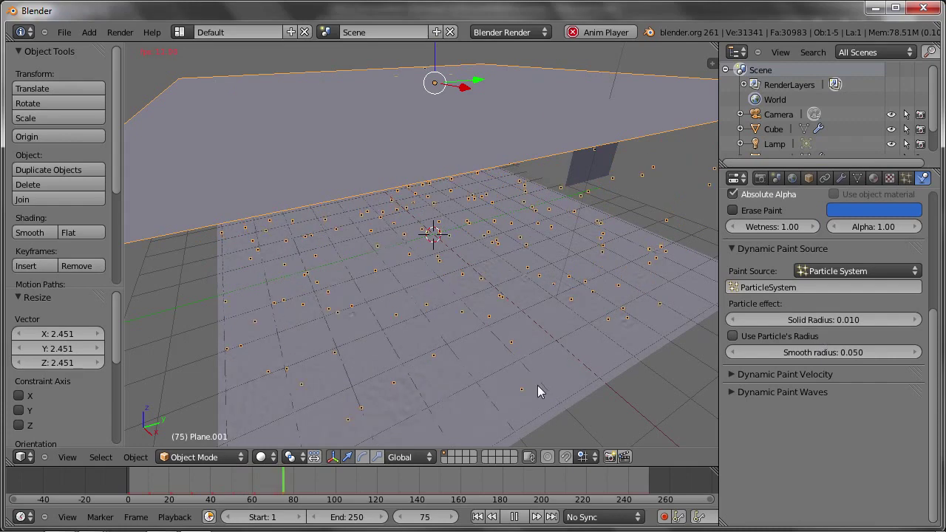
# Step: Raise the particles' Solid Radius to 0.100
pyautogui.moveTo(395, 336); pyautogui.dragTo(404, 314, button='middle')
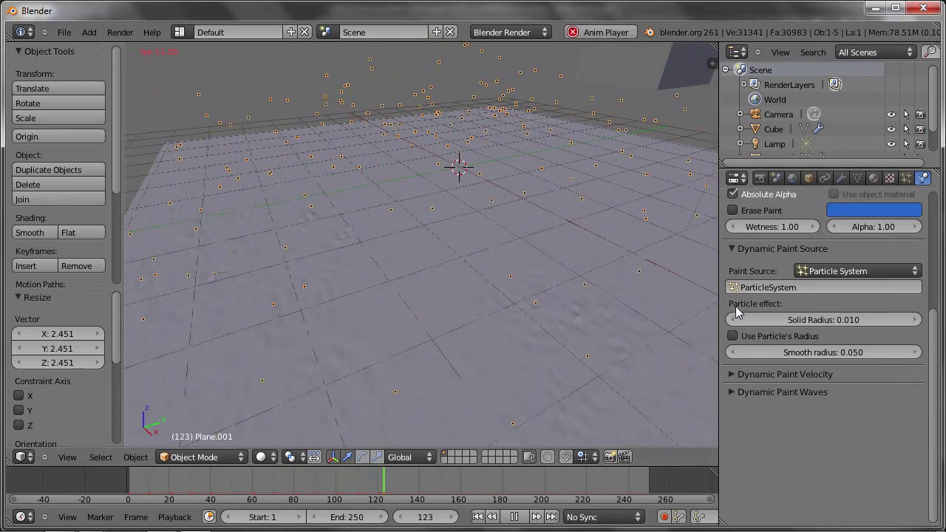
pyautogui.click(808, 319)
pyautogui.write('.1')
pyautogui.press('Return')
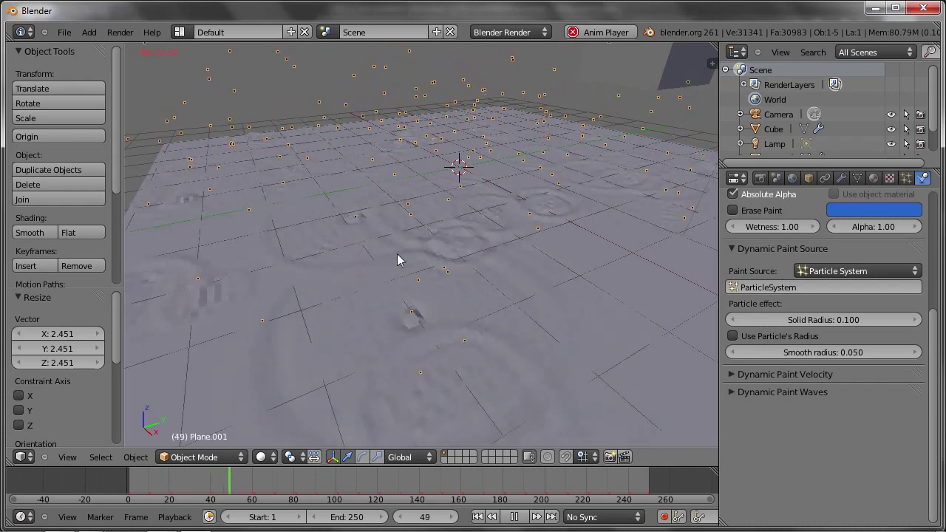
# Step: Give the ground plane a Subdivision Surface modifier (Catmull-Clark, view 1, render 2)
pyautogui.rightClick(374, 320)
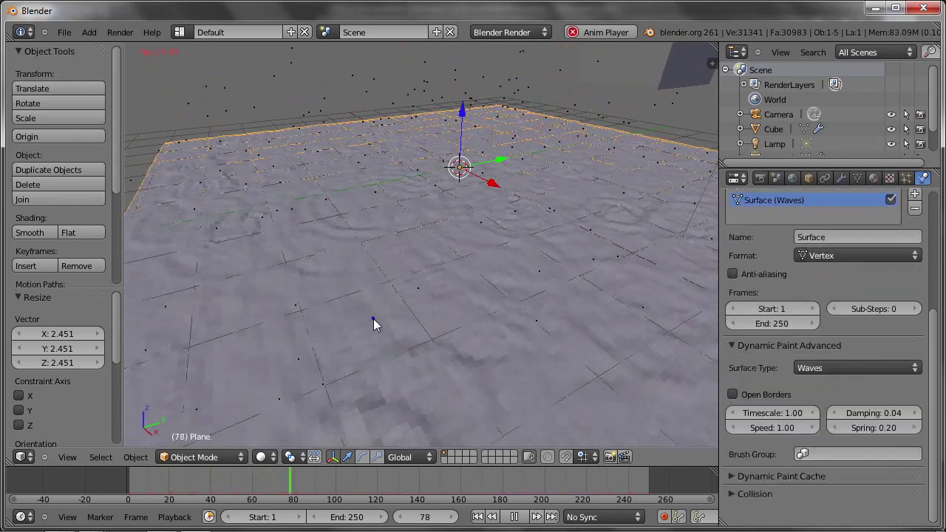
pyautogui.click(841, 178)
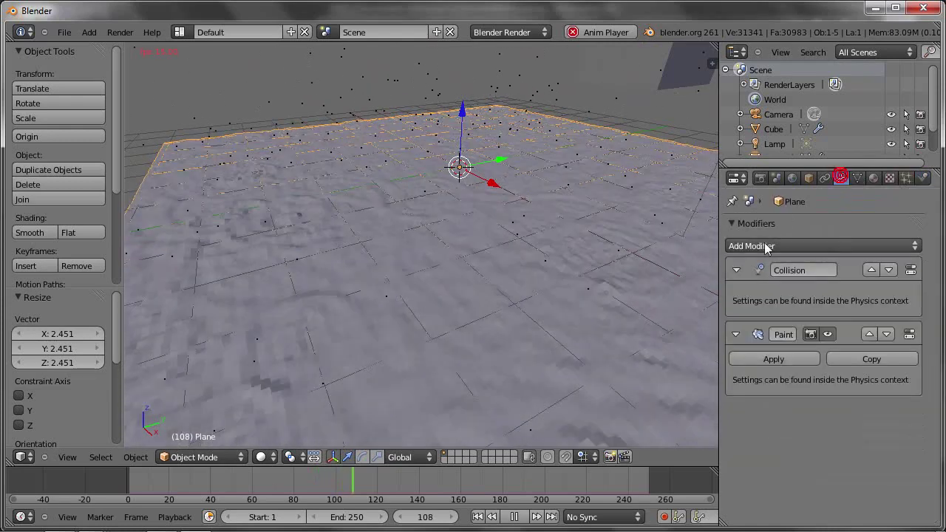
pyautogui.click(766, 246)
pyautogui.click(562, 454)
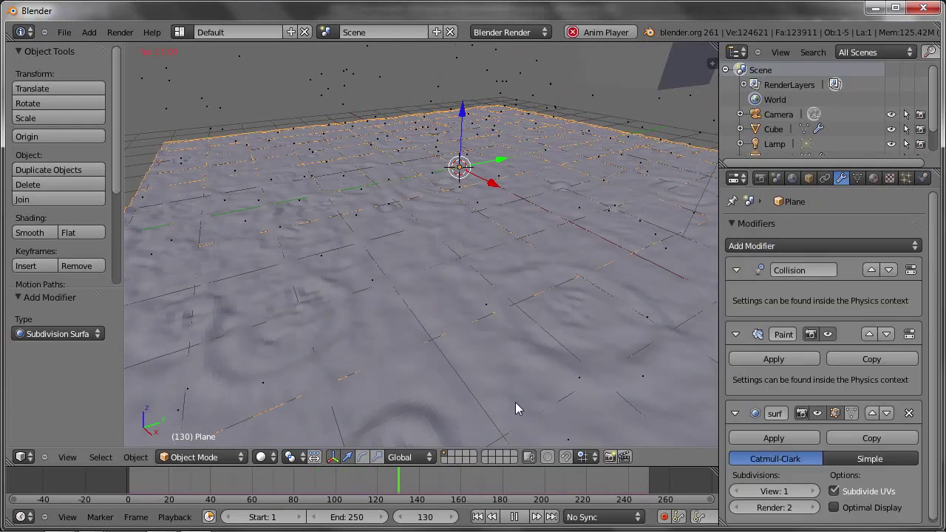
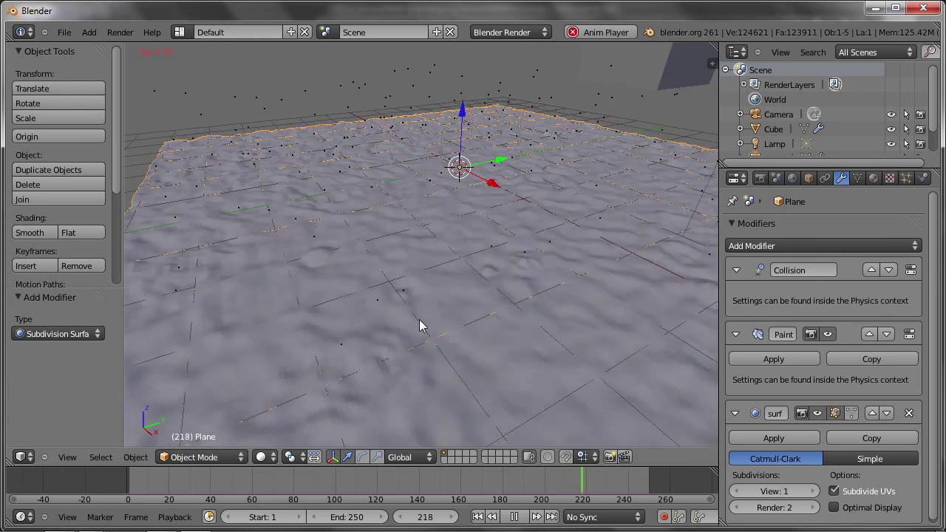
# Step: Move the Subsurf modifier above Dynamic Paint, then start a fresh default scene
pyautogui.click(873, 413)
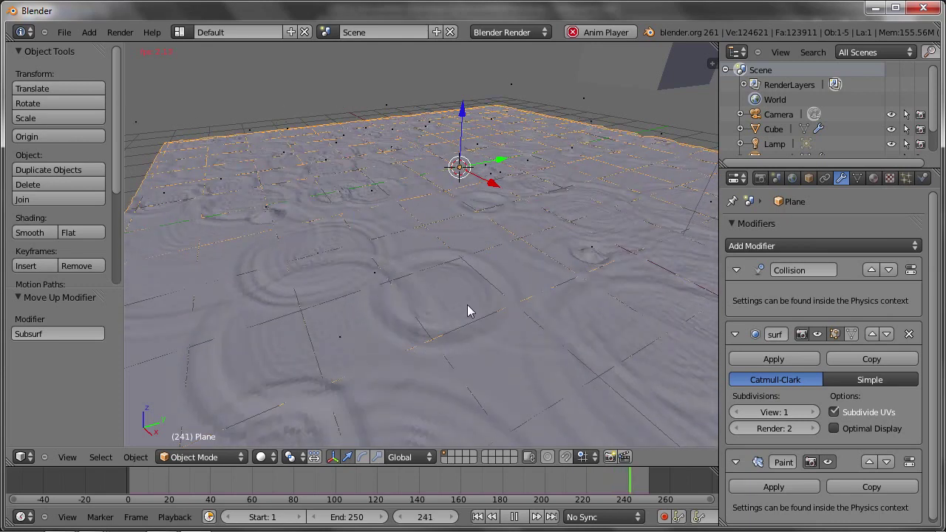
pyautogui.click(810, 408)
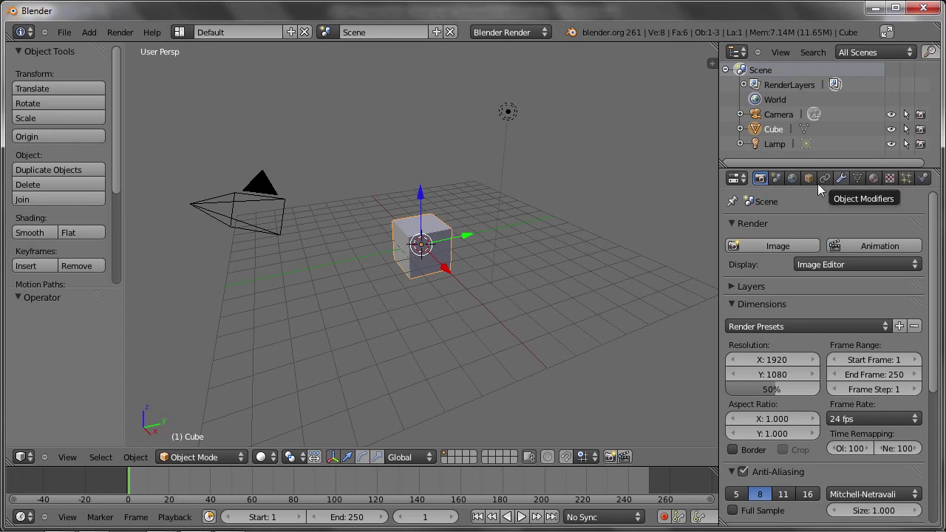
# Step: Delete the default cube and add a plane mesh at the origin
pyautogui.press('Delete')
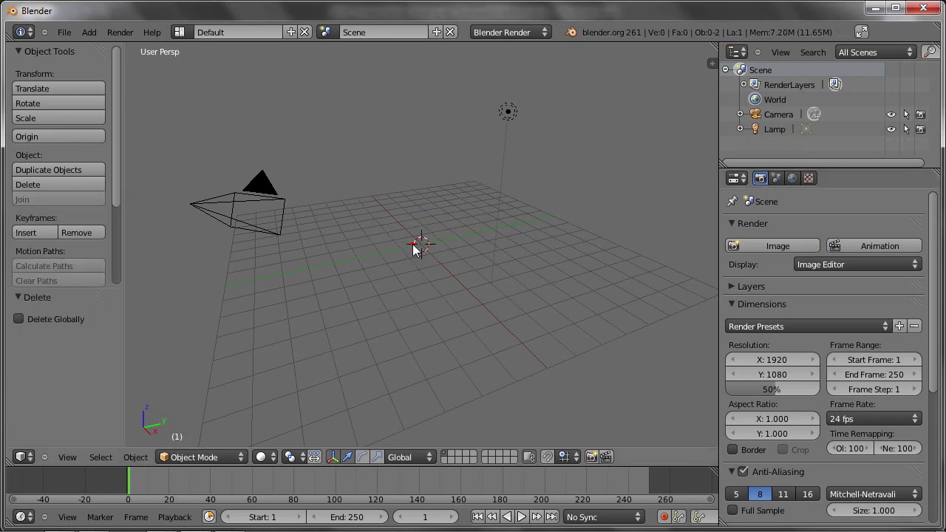
pyautogui.hotkey('shift', 'a')
pyautogui.click(454, 246)
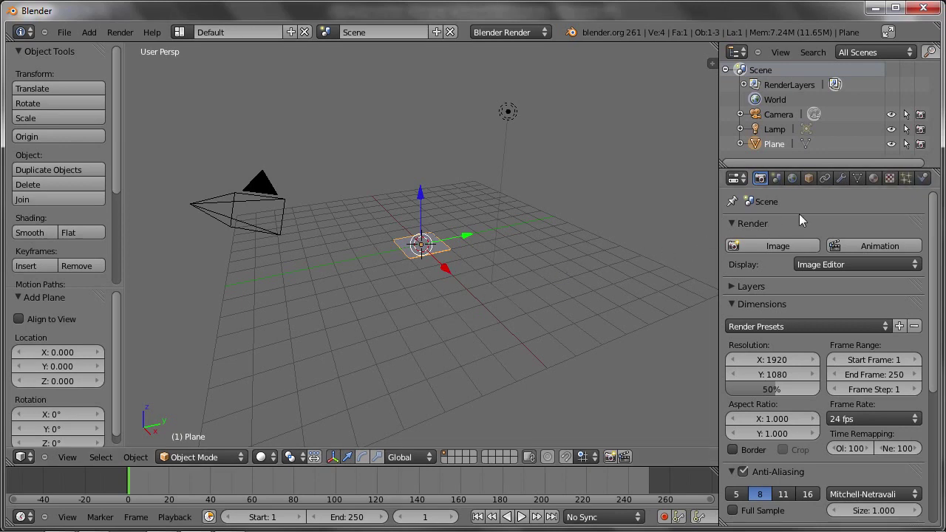
# Step: Give the plane an Ocean modifier and widen the properties panel to view its settings
pyautogui.click(843, 178)
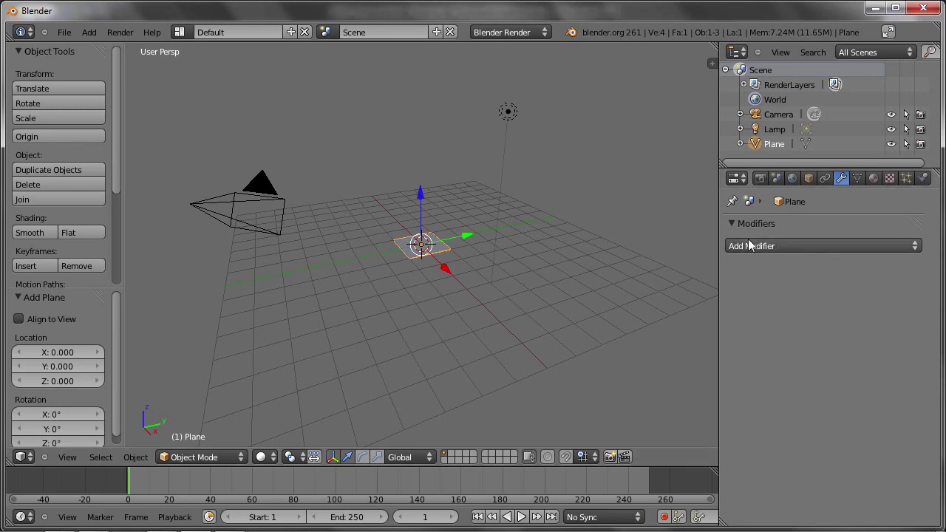
pyautogui.click(749, 246)
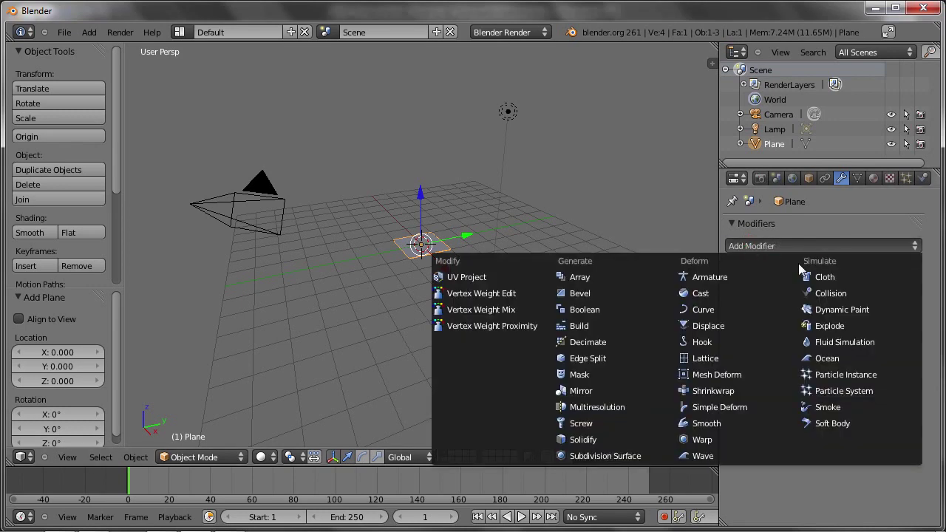
pyautogui.click(833, 358)
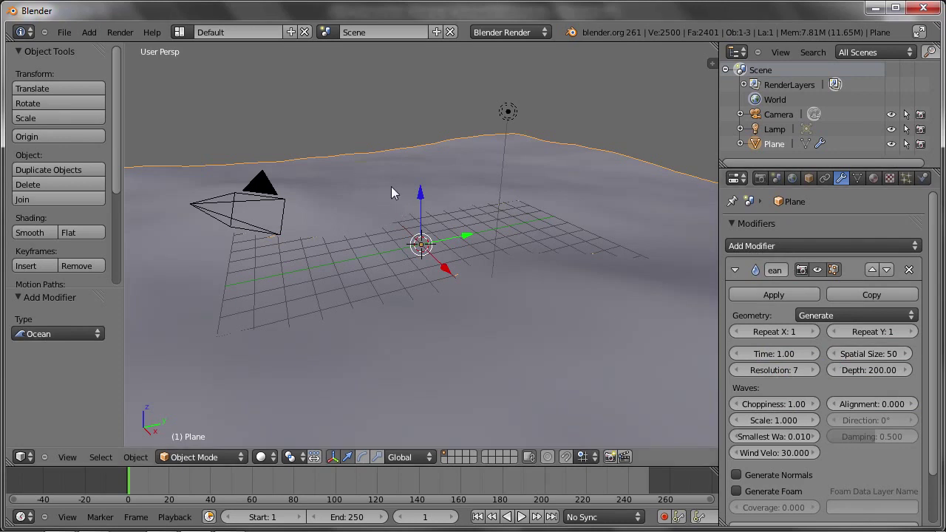
pyautogui.moveTo(457, 277)
pyautogui.mouseDown(button='middle')
pyautogui.moveTo(542, 263)
pyautogui.moveTo(393, 258)
pyautogui.moveTo(304, 272)
pyautogui.moveTo(428, 259)
pyautogui.moveTo(417, 256)
pyautogui.moveTo(463, 278)
pyautogui.mouseUp(button='middle')
pyautogui.scroll(-6, 384, 258)
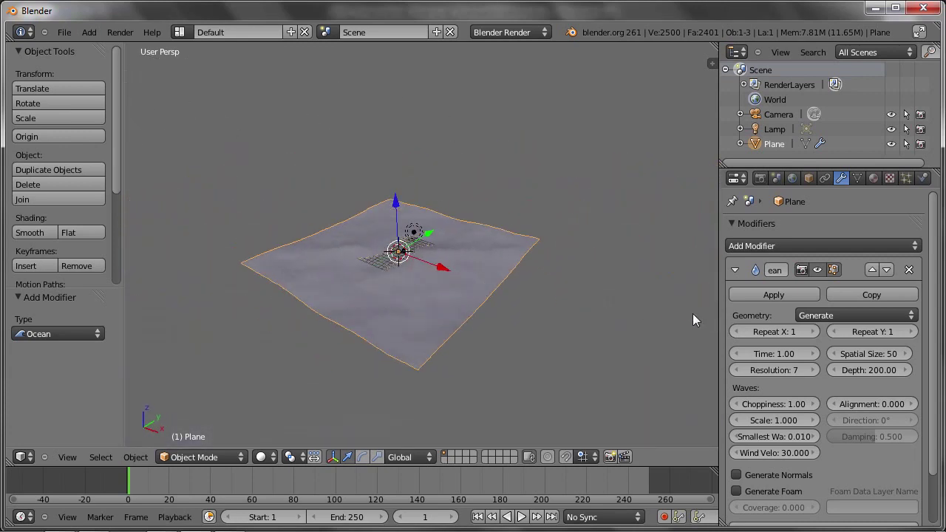
pyautogui.moveTo(721, 276); pyautogui.dragTo(686, 308)
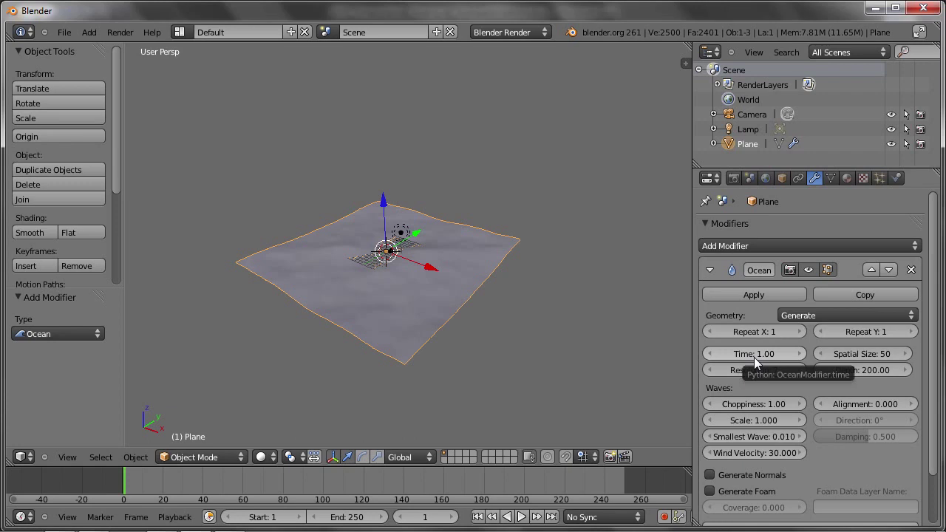
pyautogui.scroll(4, 401, 305)
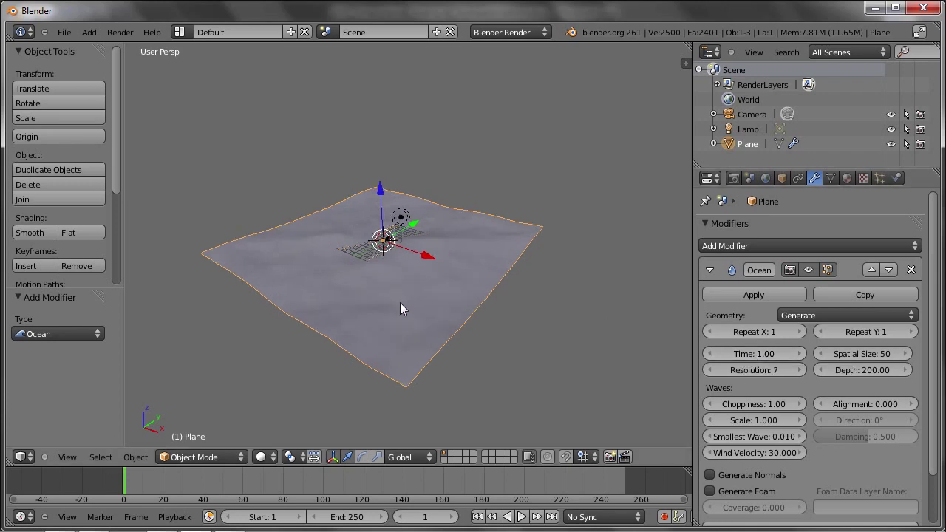
# Step: Keyframe the ocean Time at 1.00 on frame 1 and 10.00 on frame 250
pyautogui.hotkey('alt', 'a')
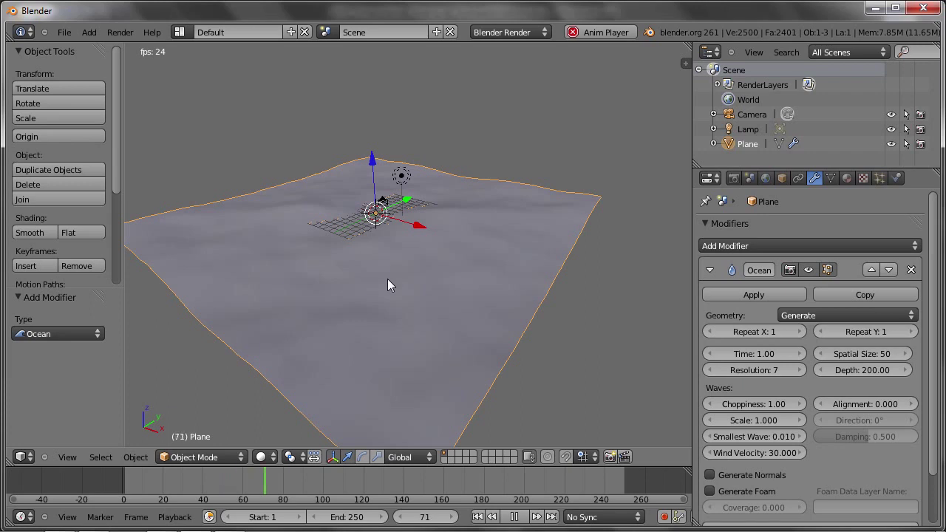
pyautogui.press('Escape')
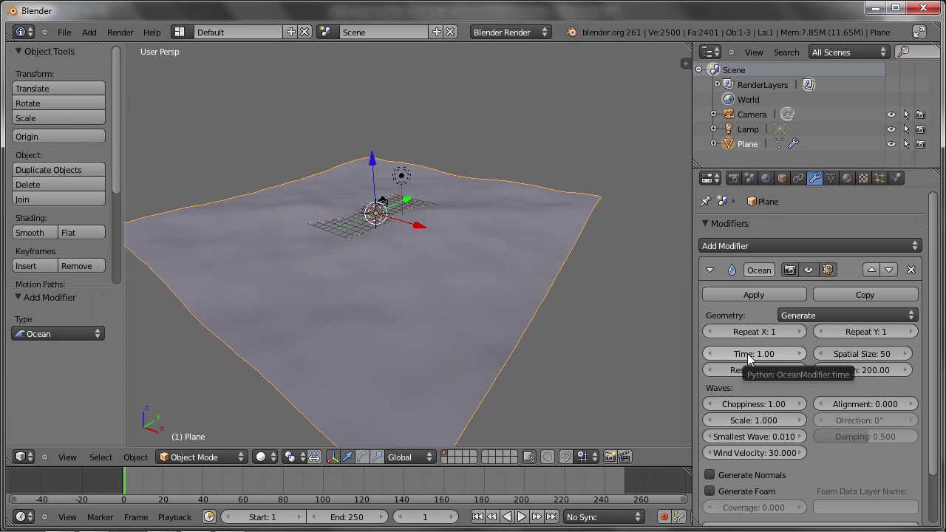
pyautogui.press('i')
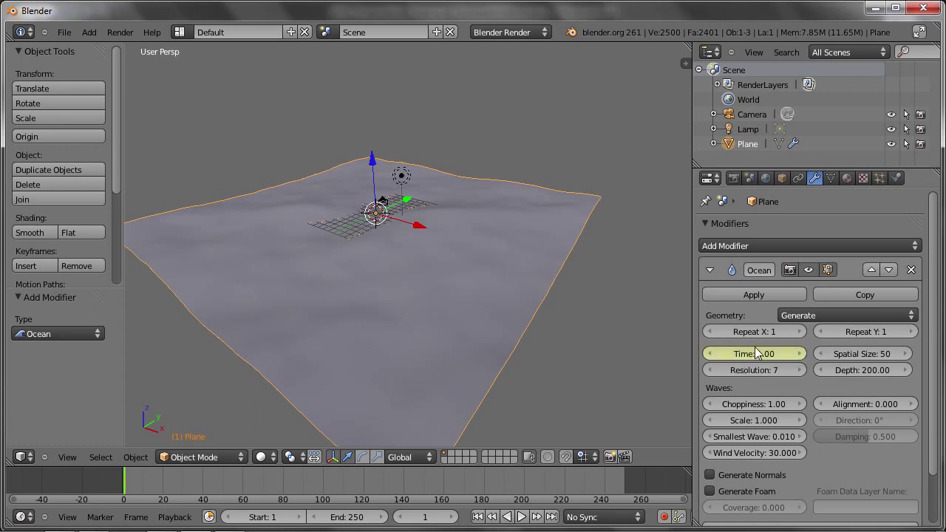
pyautogui.moveTo(186, 473); pyautogui.dragTo(355, 485)
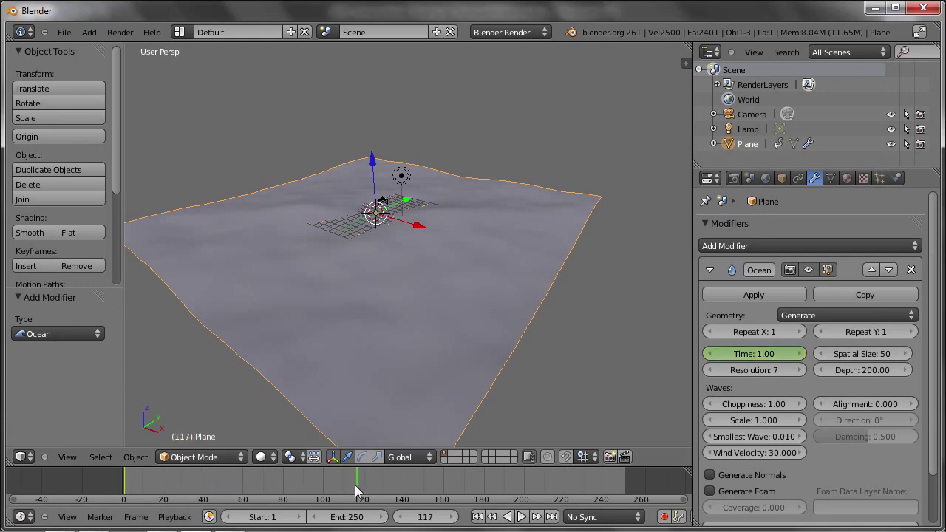
pyautogui.click(749, 357)
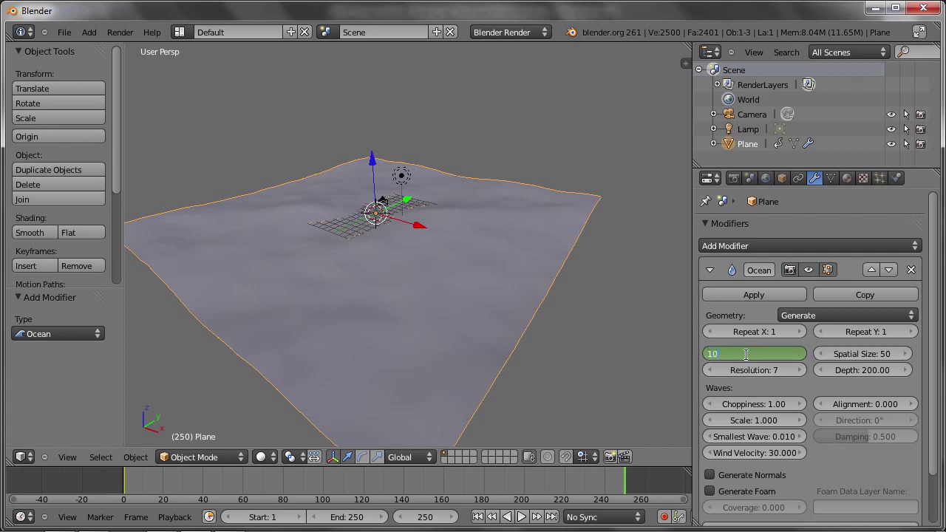
pyautogui.press('Return')
pyautogui.press('i')
# Step: Play back the moving waves, then stop at frame 249
pyautogui.moveTo(602, 480); pyautogui.dragTo(124, 481)
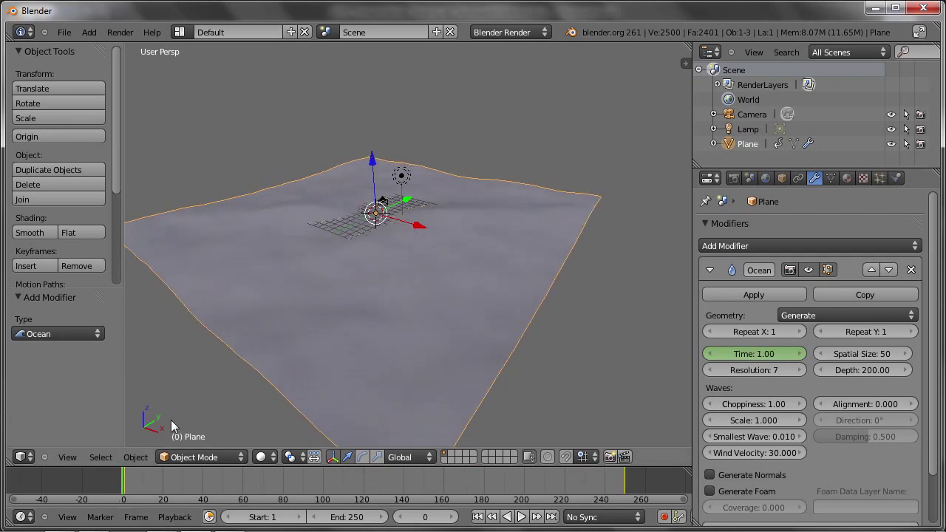
pyautogui.hotkey('alt', 'a')
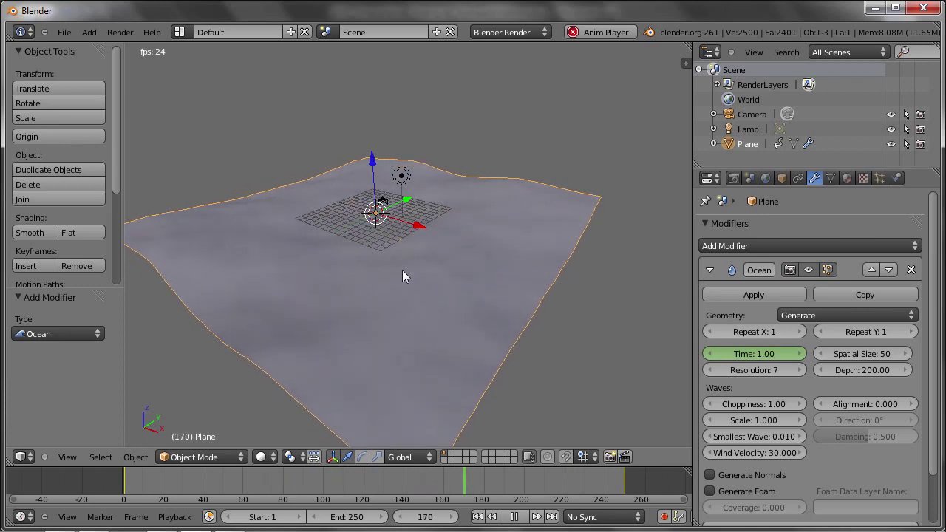
pyautogui.click(515, 517)
pyautogui.click(612, 488)
pyautogui.moveTo(612, 487); pyautogui.dragTo(623, 490)
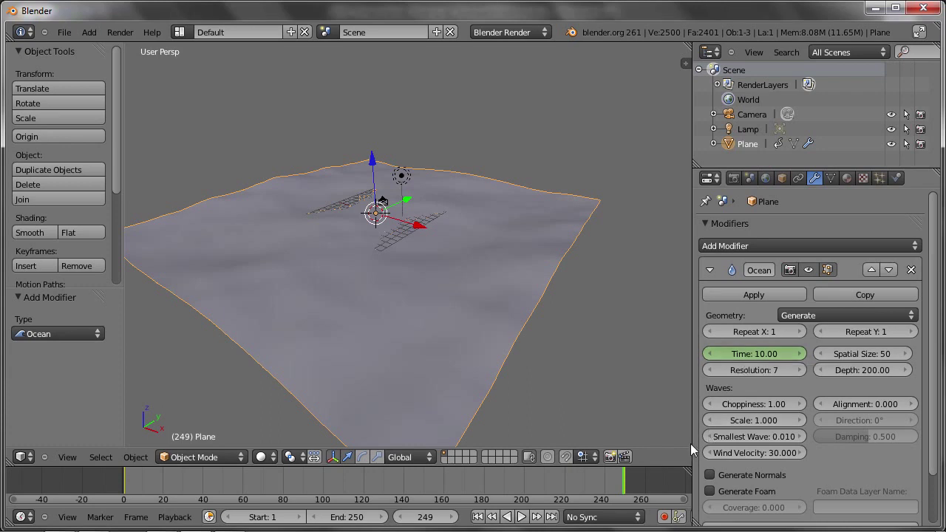
# Step: Delete the ocean Time keyframe at frame 250
pyautogui.click(626, 486)
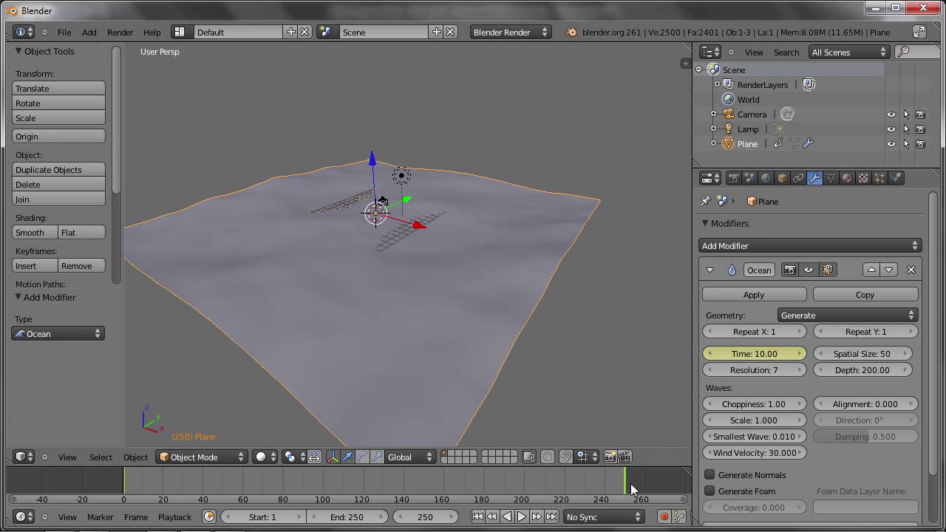
pyautogui.rightClick(709, 353)
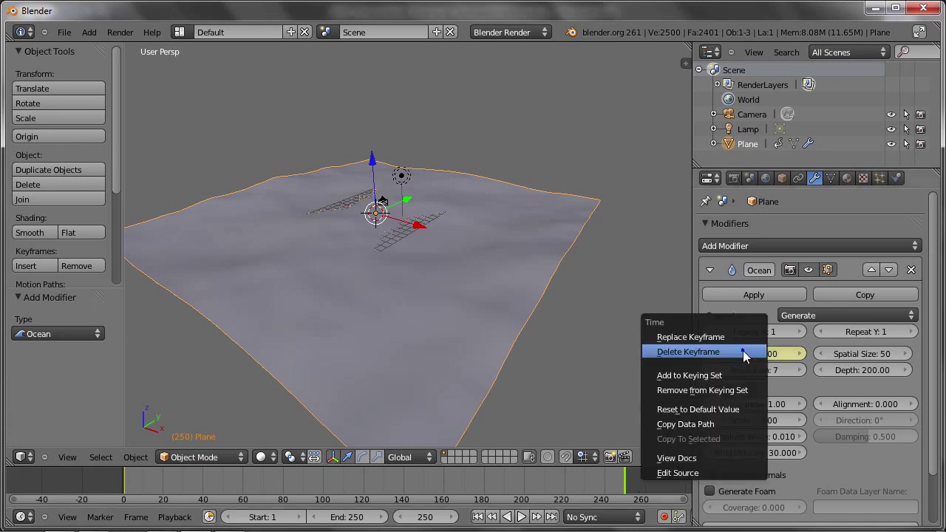
pyautogui.click(684, 353)
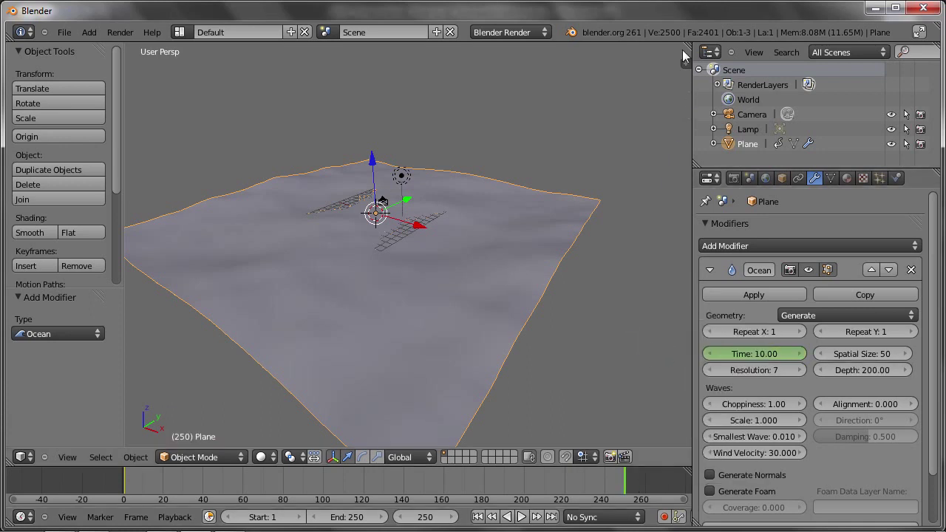
# Step: Split off a Graph Editor showing the Time (Ocean) curve with its modifier list open
pyautogui.moveTo(684, 55); pyautogui.dragTo(38, 150)
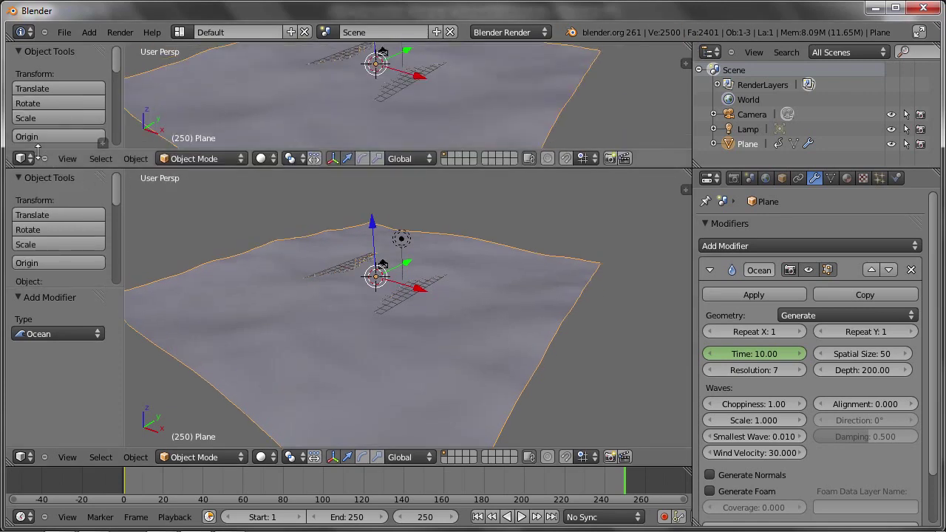
pyautogui.click(22, 158)
pyautogui.click(44, 205)
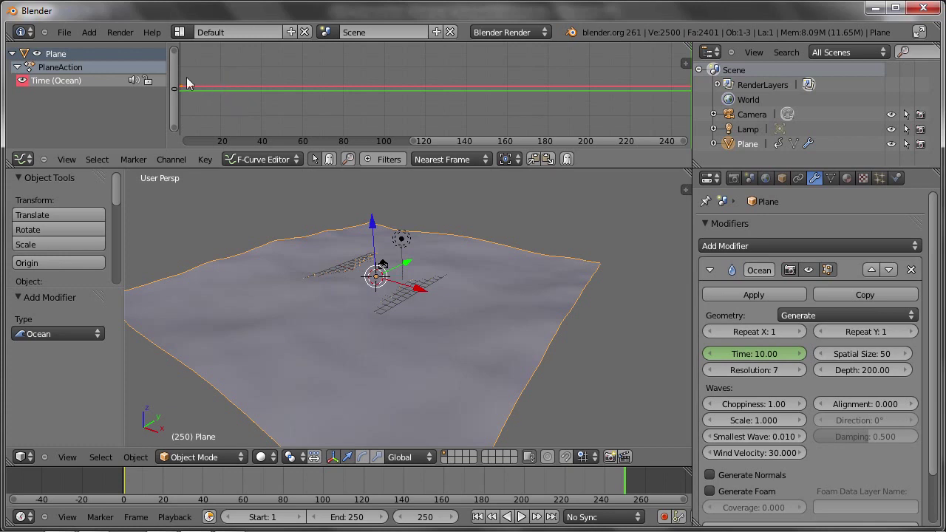
pyautogui.click(59, 81)
pyautogui.moveTo(674, 69)
pyautogui.mouseDown()
pyautogui.moveTo(679, 61)
pyautogui.moveTo(547, 61)
pyautogui.mouseUp()
pyautogui.moveTo(629, 151); pyautogui.dragTo(628, 218)
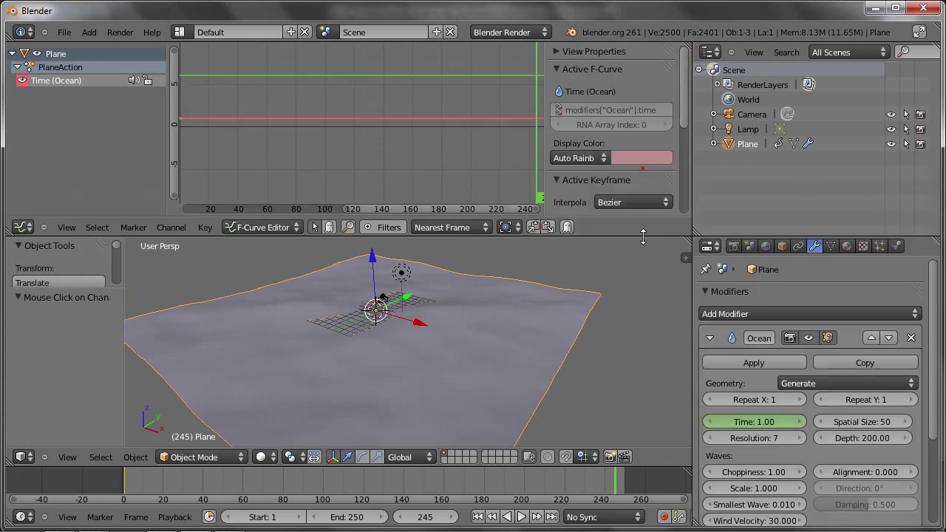
pyautogui.click(553, 68)
pyautogui.click(564, 87)
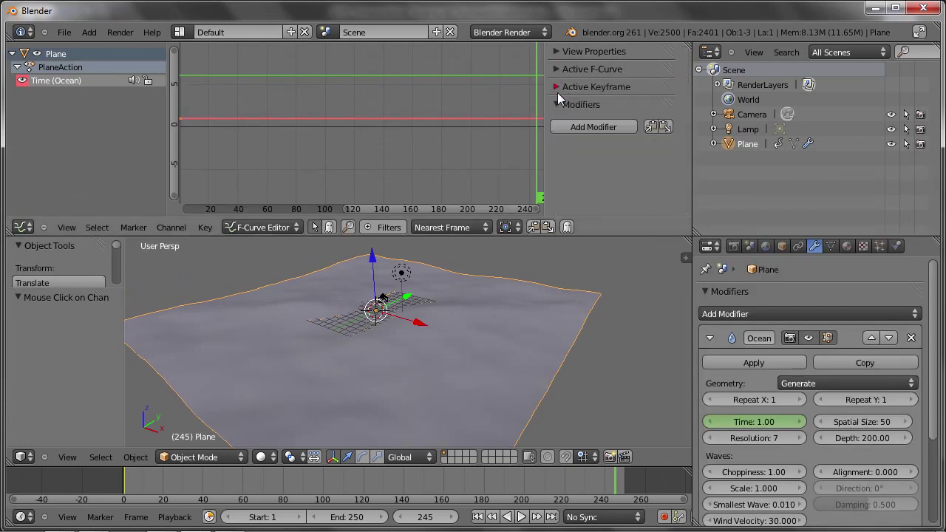
pyautogui.click(585, 127)
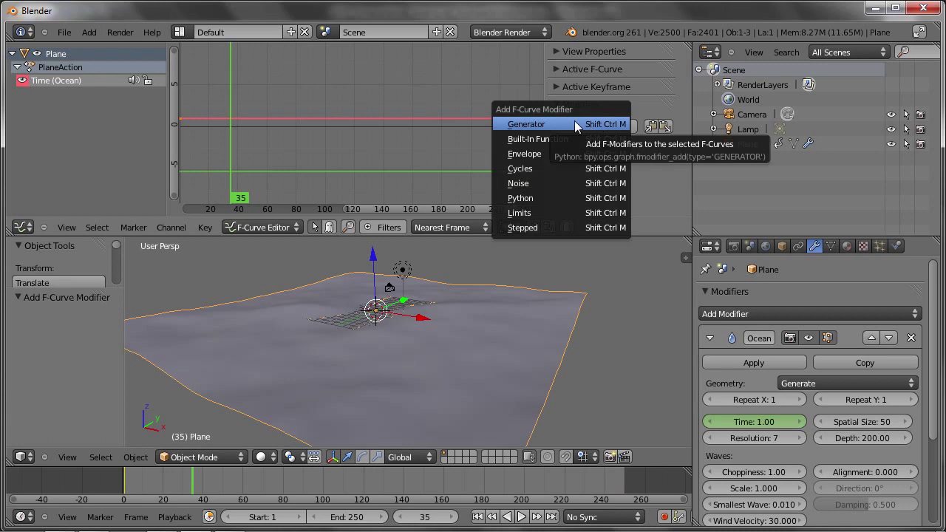
# Step: Add a Generator modifier to the Time curve and play the animation
pyautogui.click(575, 125)
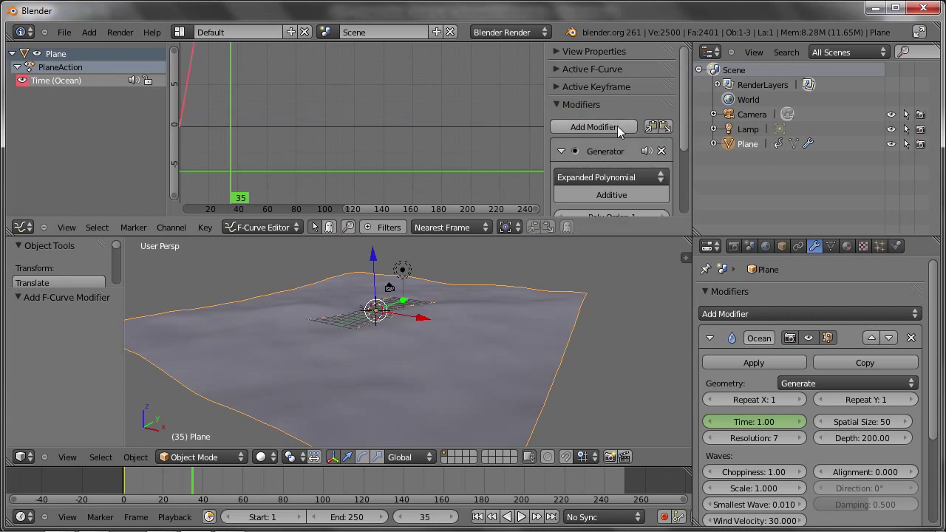
pyautogui.scroll(-3, 613, 132)
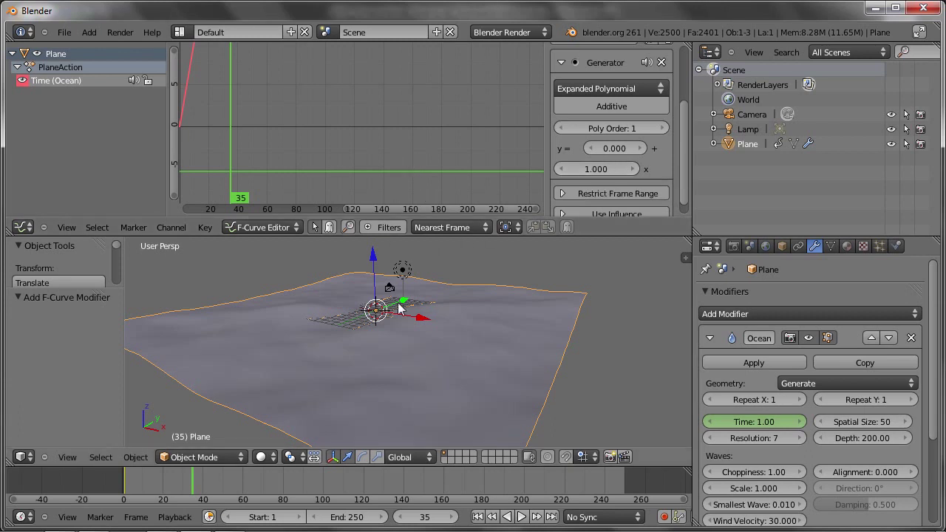
pyautogui.hotkey('alt', 'a')
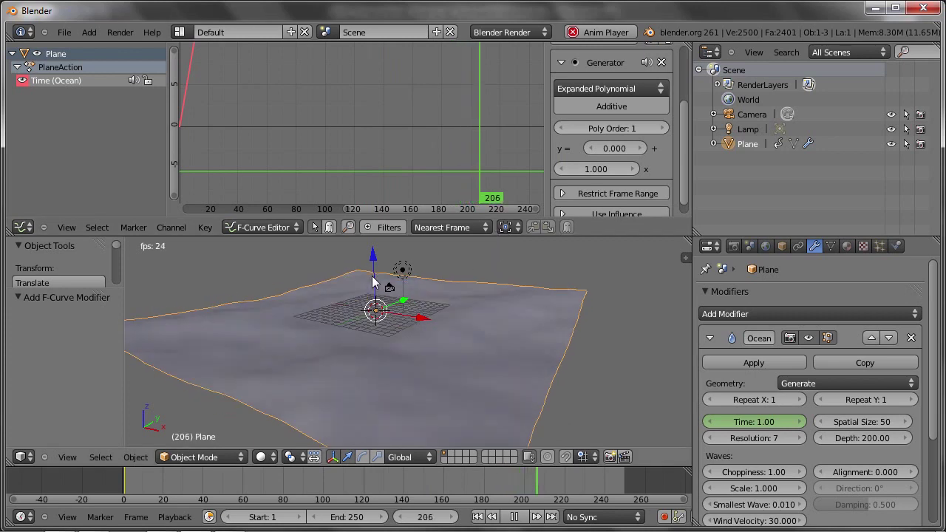
pyautogui.moveTo(275, 99)
pyautogui.mouseDown(button='middle')
pyautogui.moveTo(385, 134)
pyautogui.moveTo(363, 116)
pyautogui.mouseUp(button='middle')
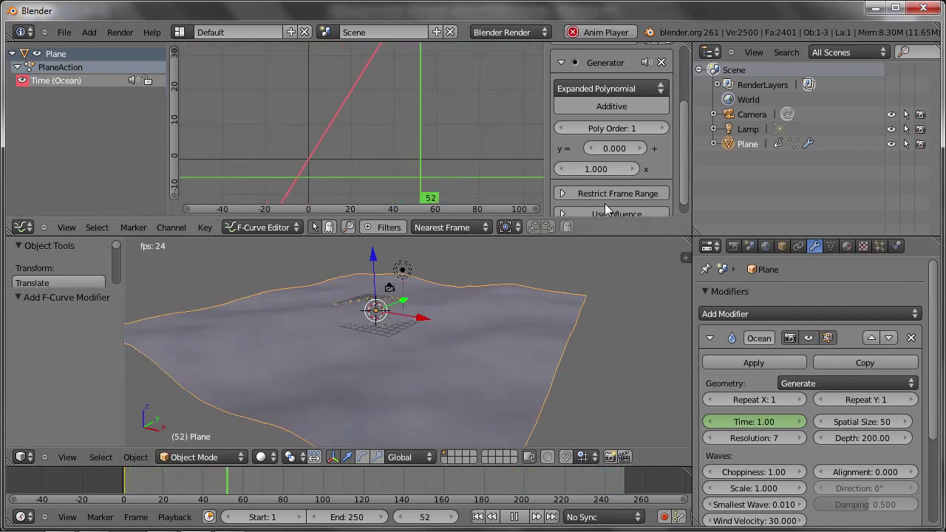
# Step: Lower the Generator's slope coefficient to 0.100, then merge the graph editor into the 3D view
pyautogui.click(559, 169)
pyautogui.click(560, 169)
pyautogui.click(560, 169)
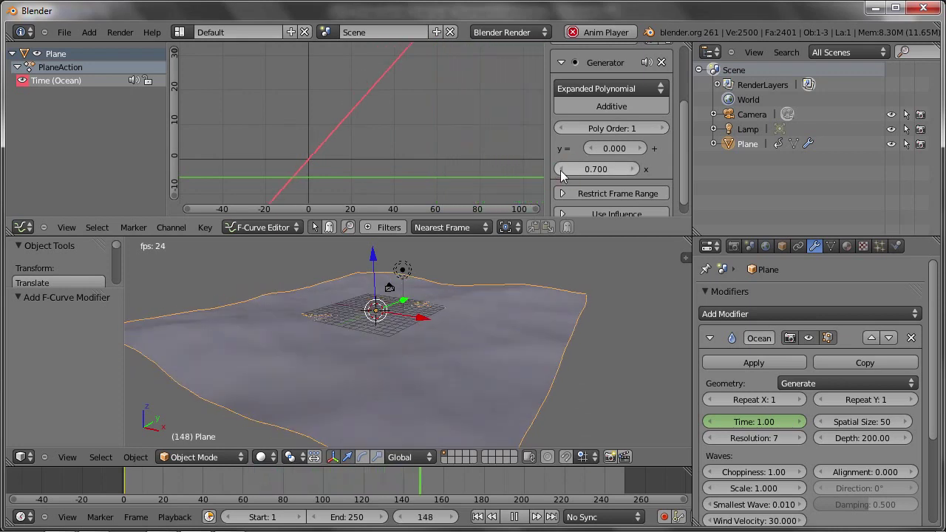
pyautogui.click(560, 169)
pyautogui.click(559, 170)
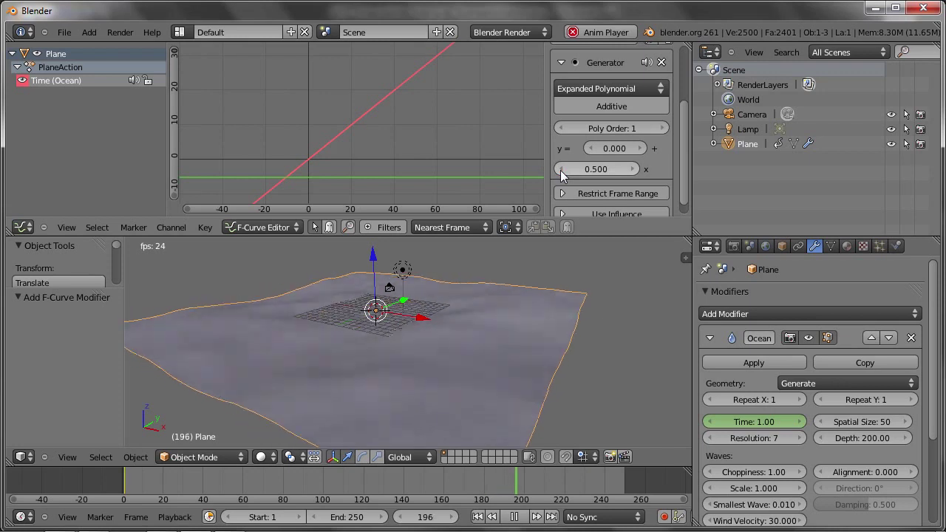
pyautogui.click(559, 170)
pyautogui.click(560, 169)
pyautogui.click(560, 169)
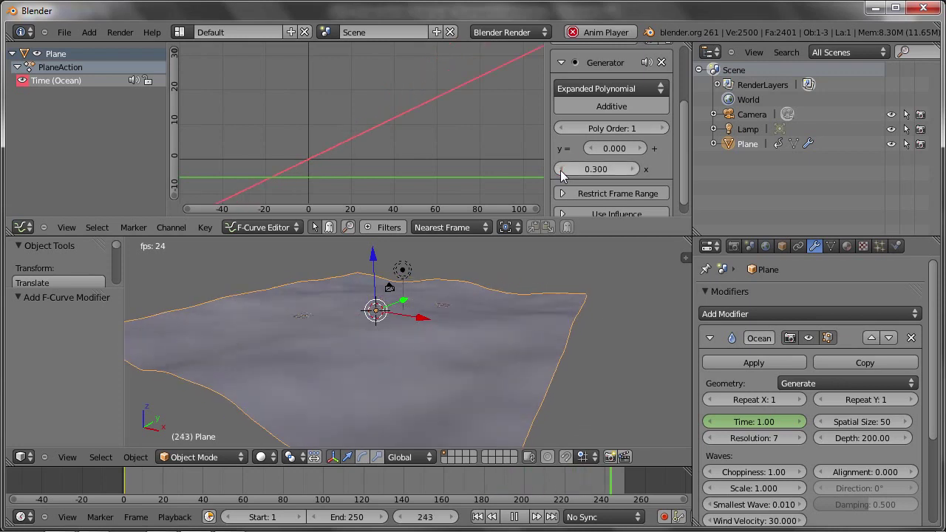
pyautogui.click(559, 169)
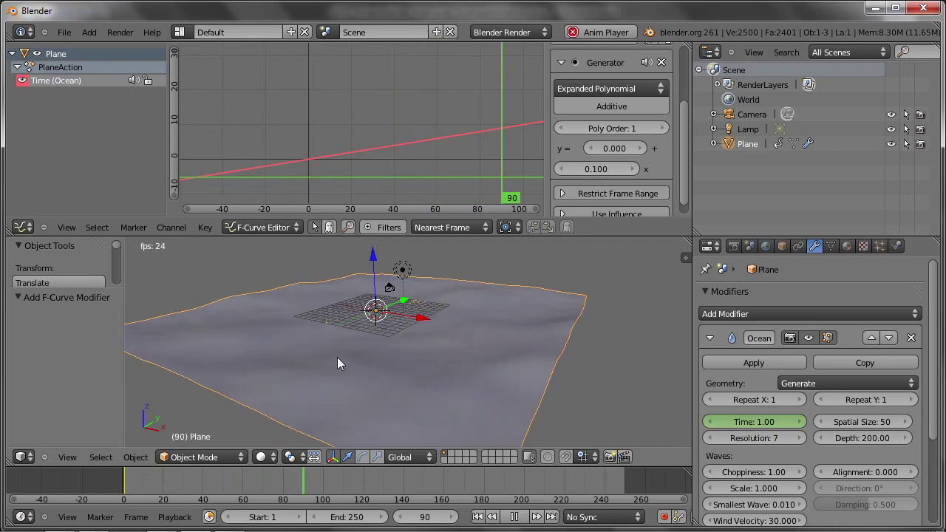
pyautogui.moveTo(353, 338)
pyautogui.mouseDown(button='middle')
pyautogui.moveTo(446, 328)
pyautogui.moveTo(321, 325)
pyautogui.mouseUp(button='middle')
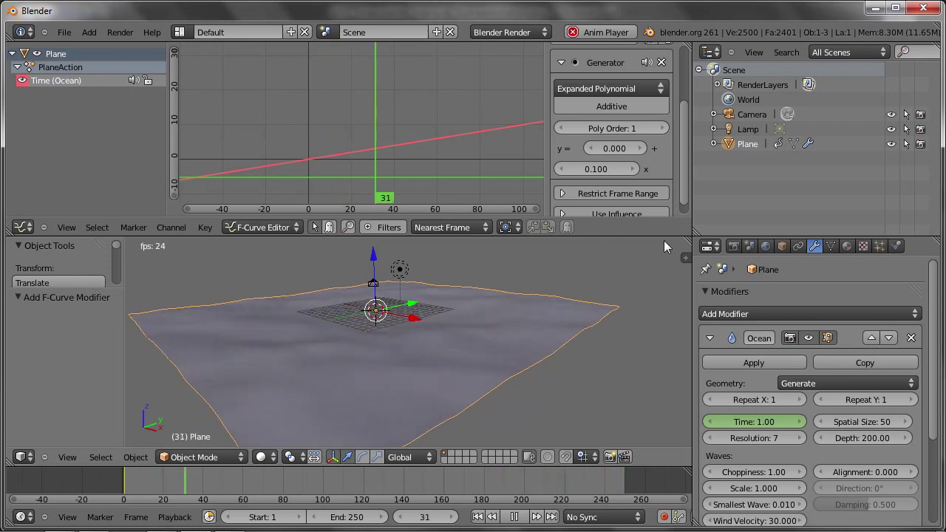
pyautogui.moveTo(689, 245); pyautogui.dragTo(652, 144)
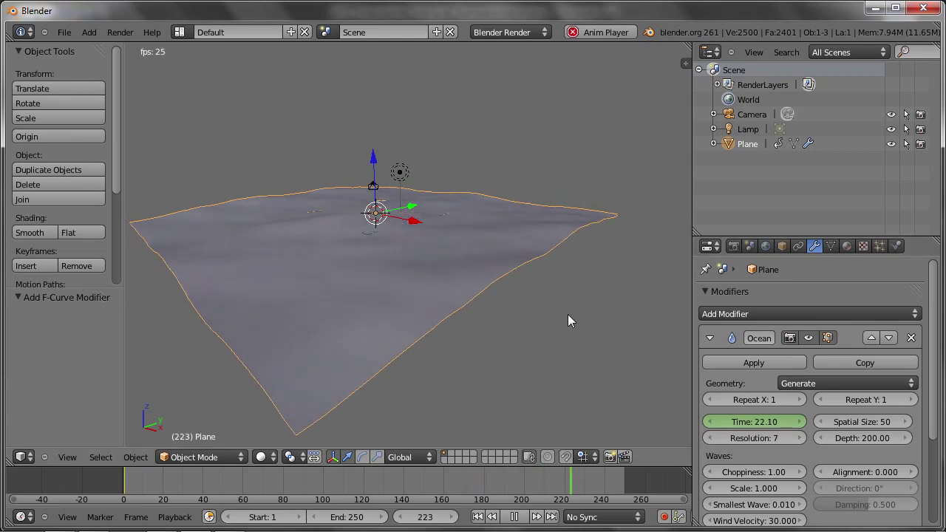
# Step: Step the Ocean resolution up from 7 to 13, then back down to 11
pyautogui.click(790, 440)
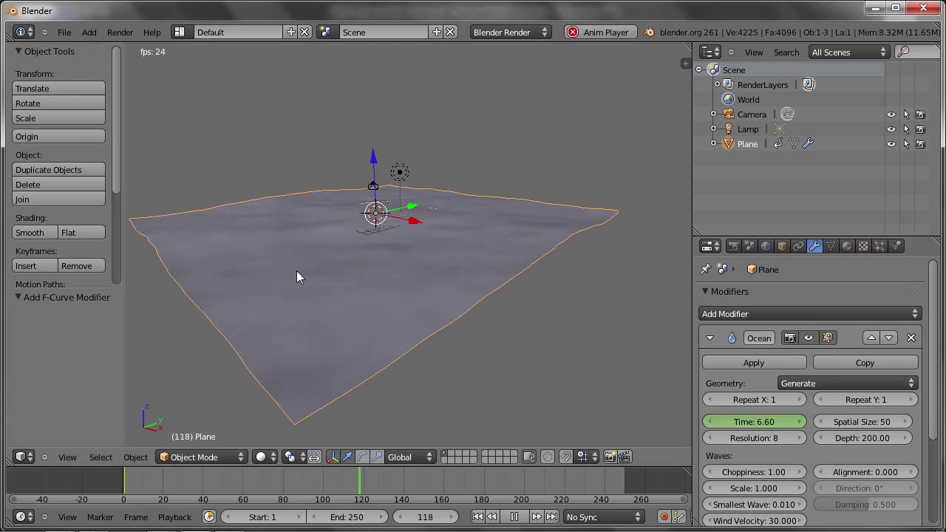
pyautogui.click(800, 438)
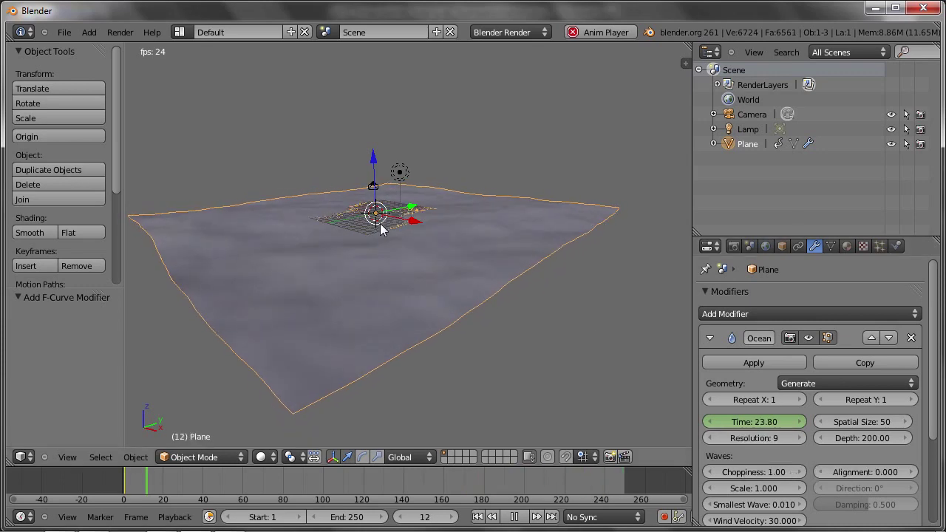
pyautogui.click(794, 437)
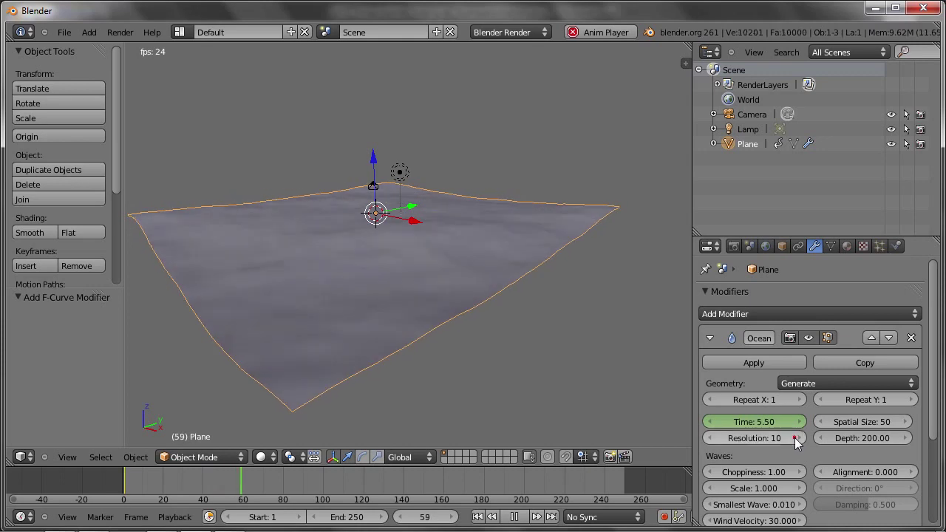
pyautogui.click(794, 438)
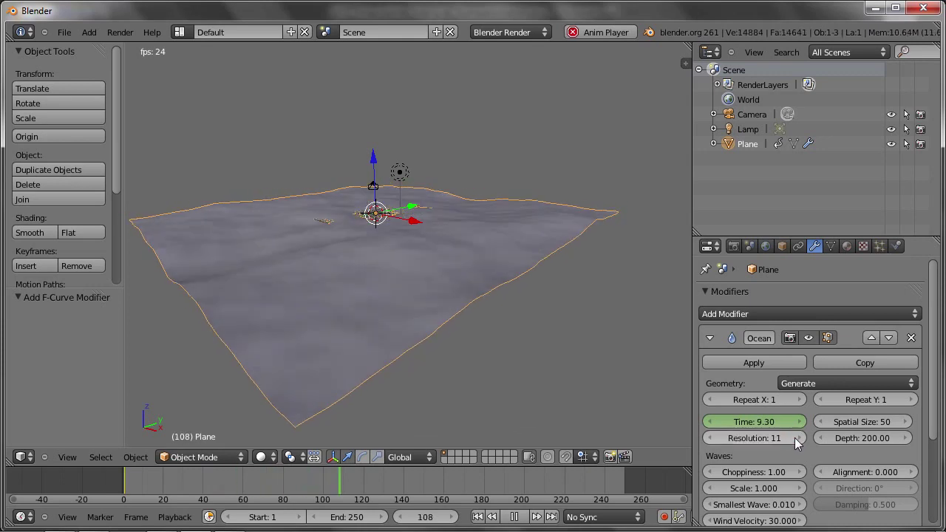
pyautogui.click(794, 438)
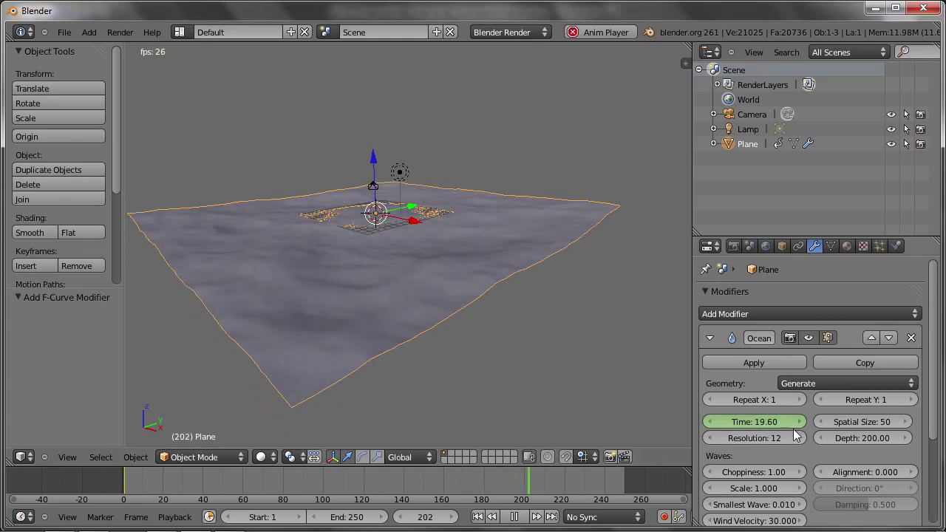
pyautogui.click(795, 438)
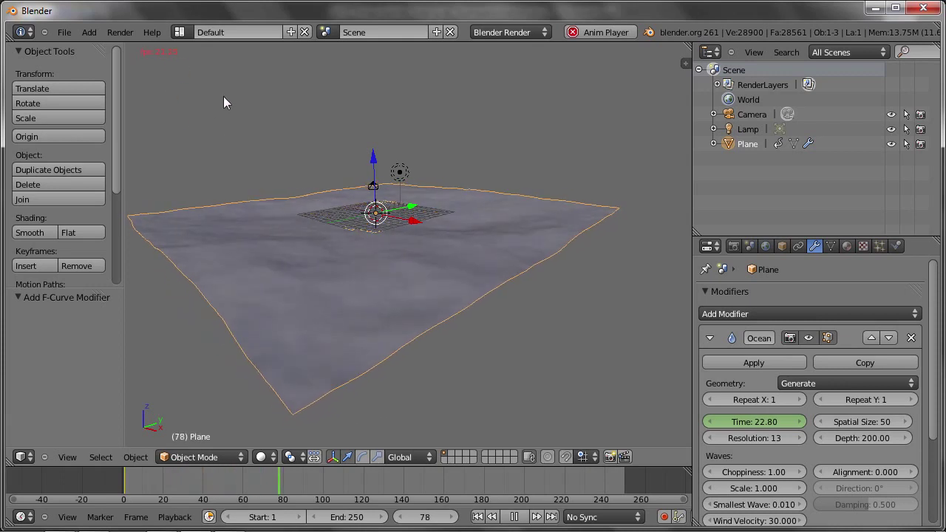
pyautogui.click(711, 438)
pyautogui.click(711, 438)
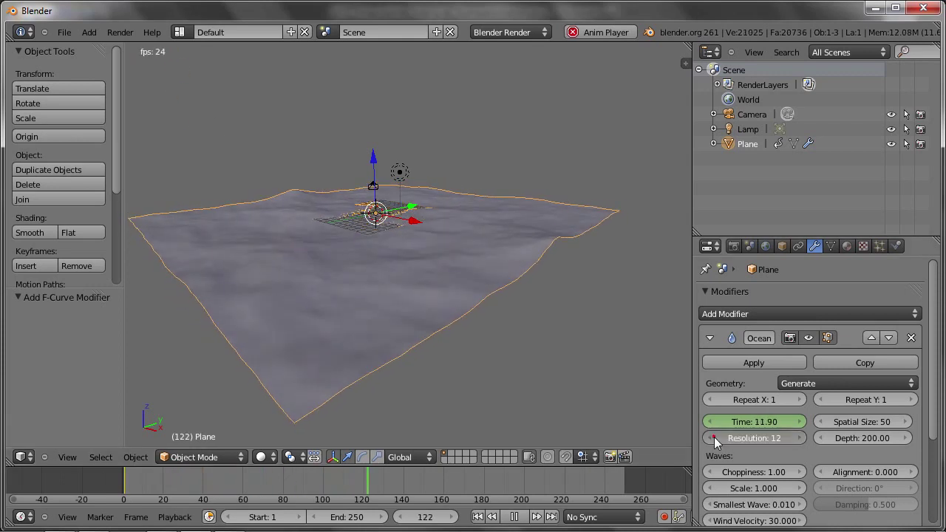
pyautogui.moveTo(338, 261)
pyautogui.mouseDown(button='middle')
pyautogui.moveTo(420, 319)
pyautogui.moveTo(398, 295)
pyautogui.mouseUp(button='middle')
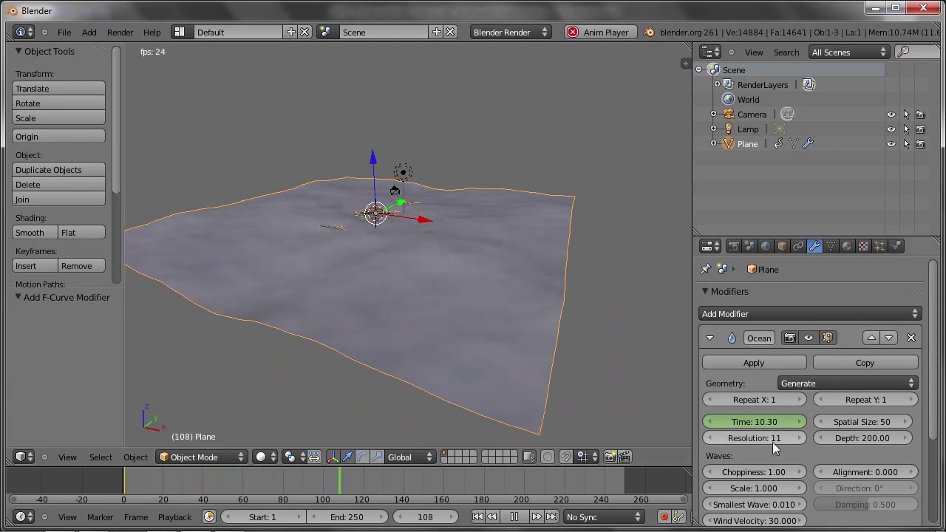
pyautogui.scroll(-4, 758, 448)
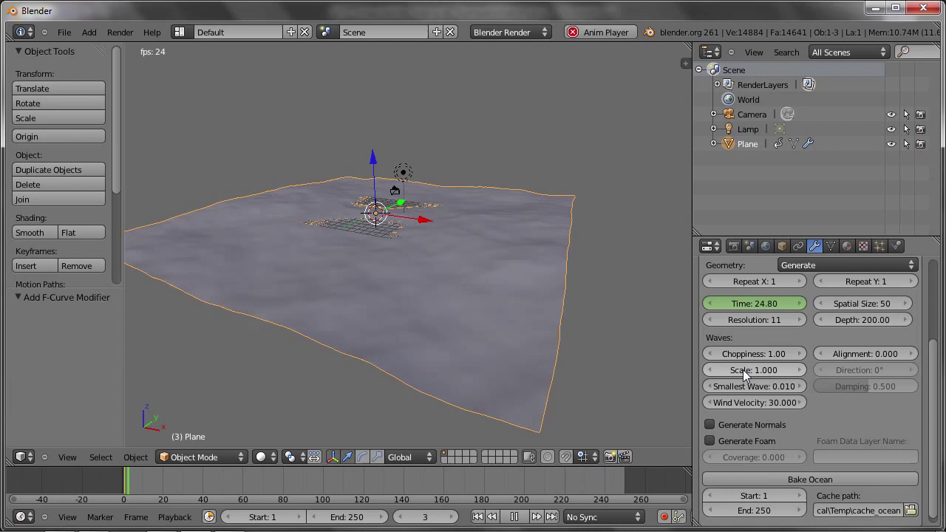
# Step: Set ocean choppiness to 2.00 and wave scale to 2.440, then stop playback
pyautogui.moveTo(756, 354); pyautogui.dragTo(781, 356)
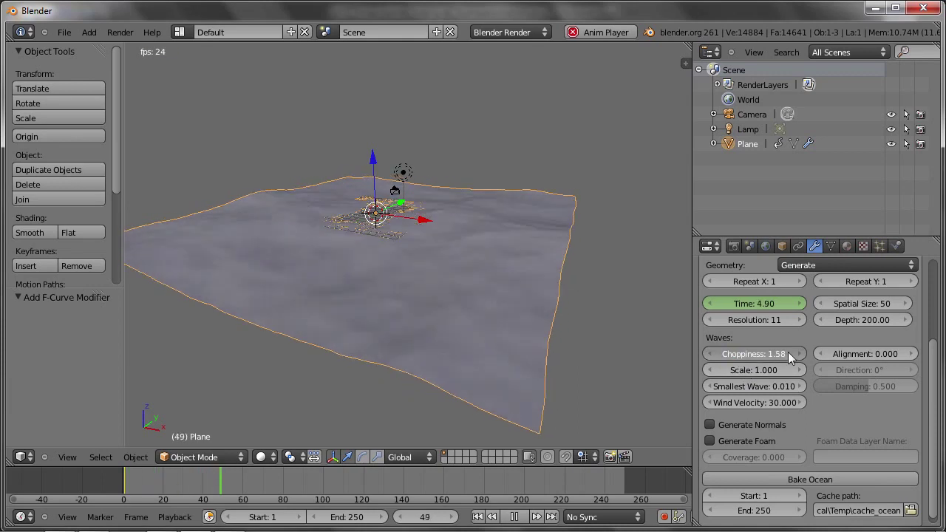
pyautogui.moveTo(780, 356)
pyautogui.mouseDown()
pyautogui.moveTo(927, 358)
pyautogui.moveTo(892, 340)
pyautogui.mouseUp()
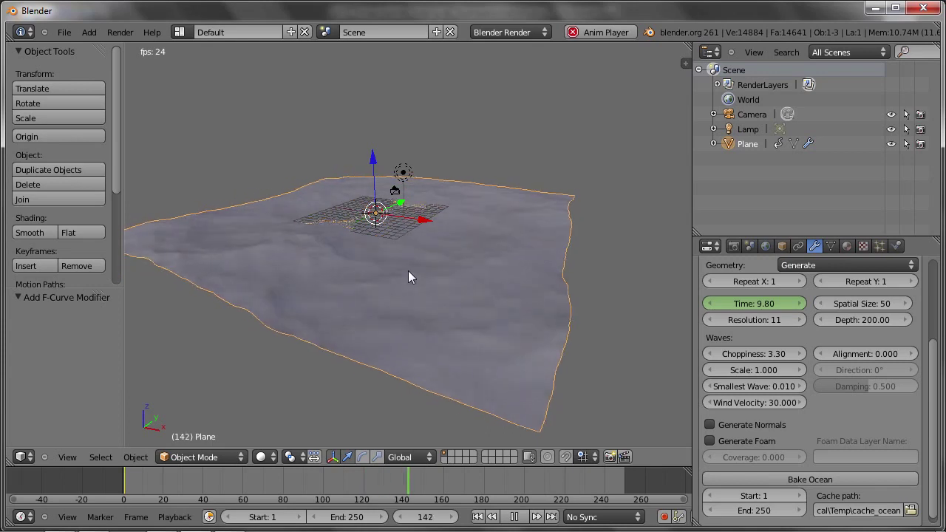
pyautogui.moveTo(754, 353); pyautogui.dragTo(848, 352)
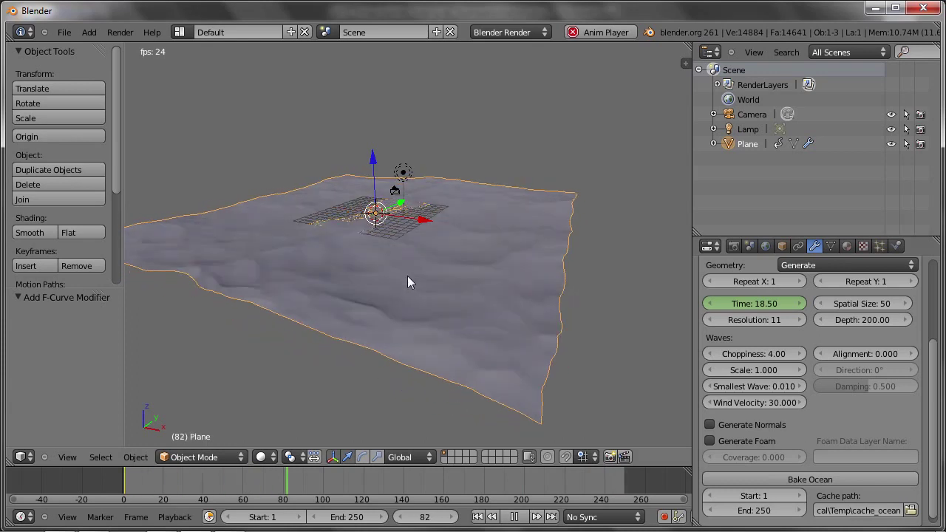
pyautogui.moveTo(745, 374); pyautogui.dragTo(753, 373)
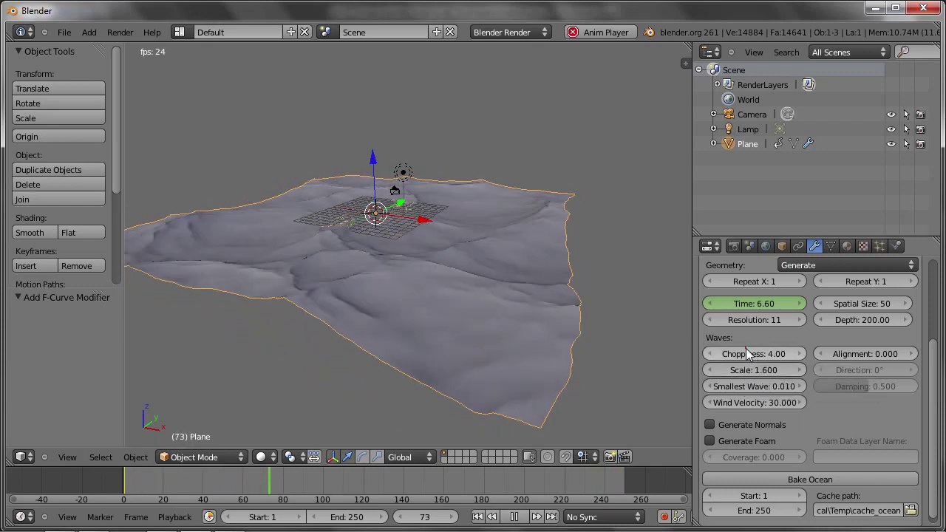
pyautogui.click(746, 353)
pyautogui.write('2')
pyautogui.press('Return')
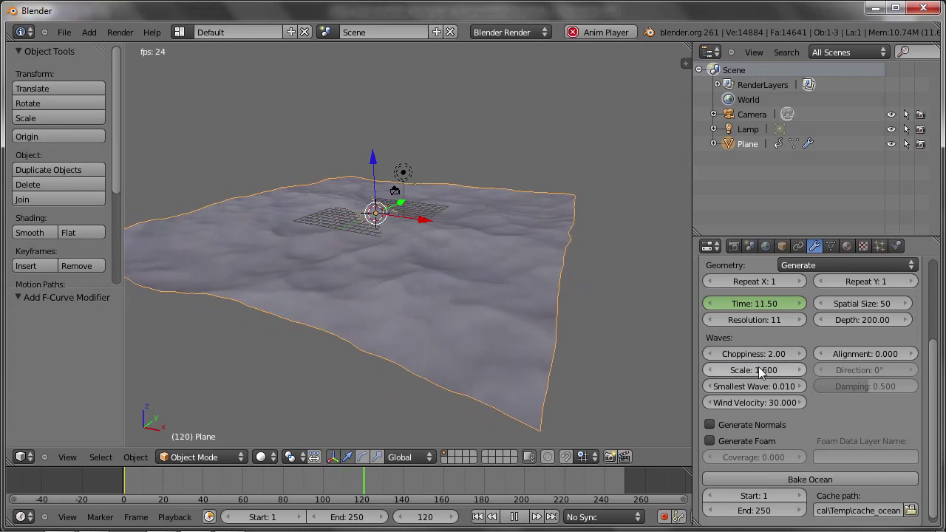
pyautogui.moveTo(762, 372); pyautogui.dragTo(767, 372)
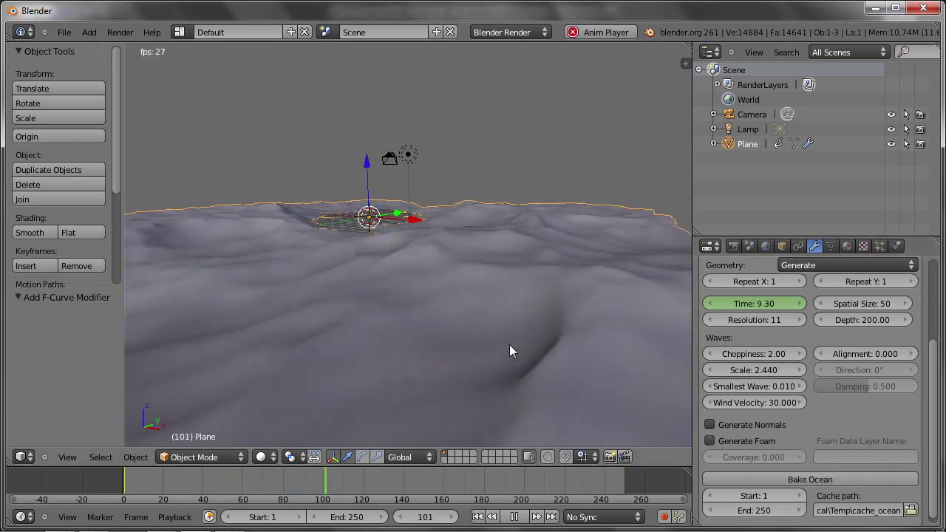
pyautogui.press('Escape')
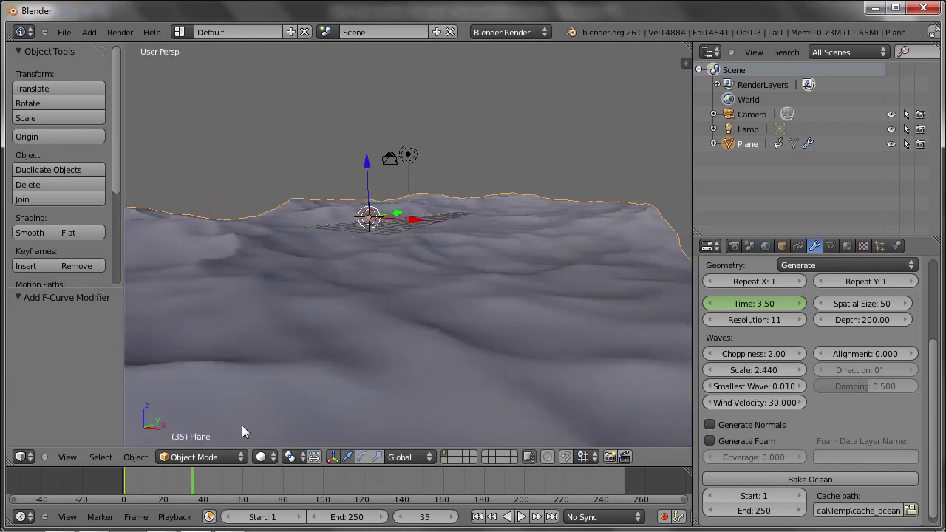
# Step: Enable Generate Foam and switch the viewport to Textured Solid display
pyautogui.click(708, 440)
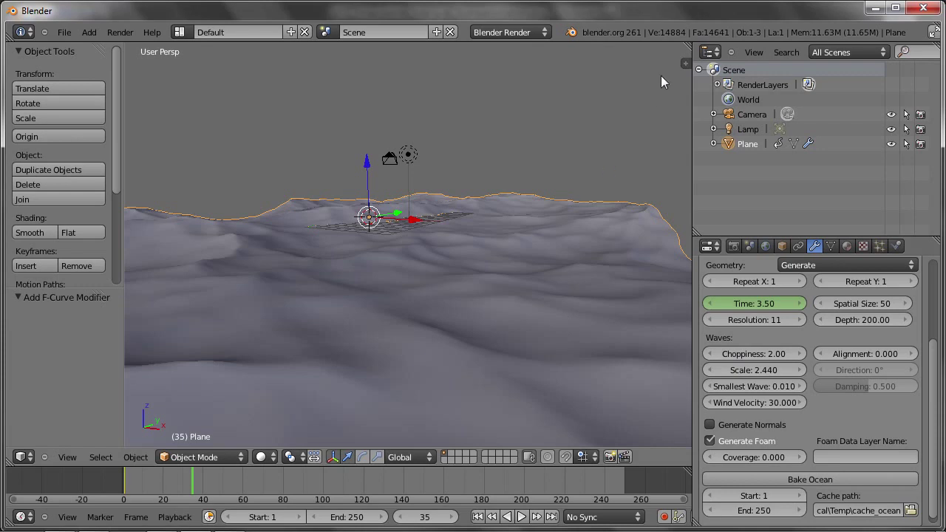
pyautogui.click(680, 63)
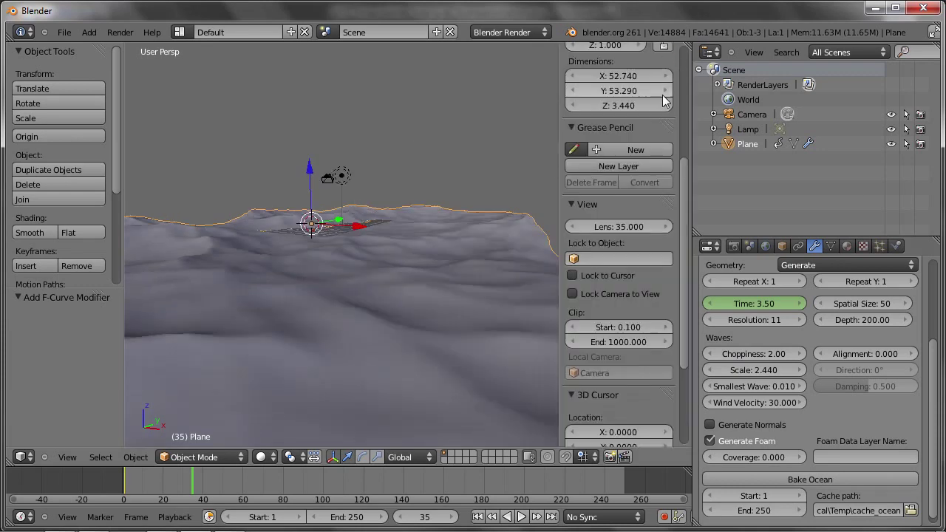
pyautogui.scroll(-5, 630, 318)
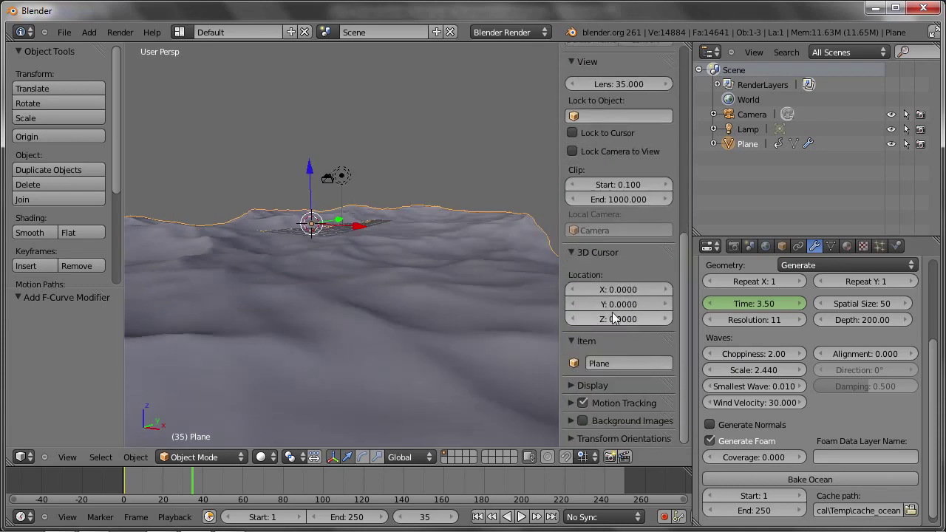
pyautogui.click(582, 386)
pyautogui.scroll(-8, 585, 373)
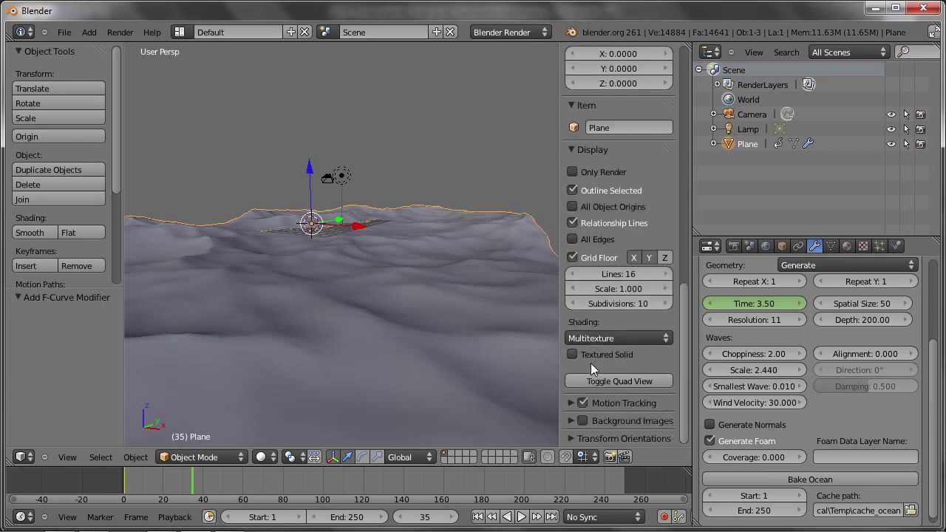
pyautogui.click(575, 356)
# Step: Bring the view low over the foamy ocean and resume playback
pyautogui.moveTo(390, 362)
pyautogui.mouseDown(button='middle')
pyautogui.moveTo(348, 321)
pyautogui.moveTo(332, 384)
pyautogui.mouseUp(button='middle')
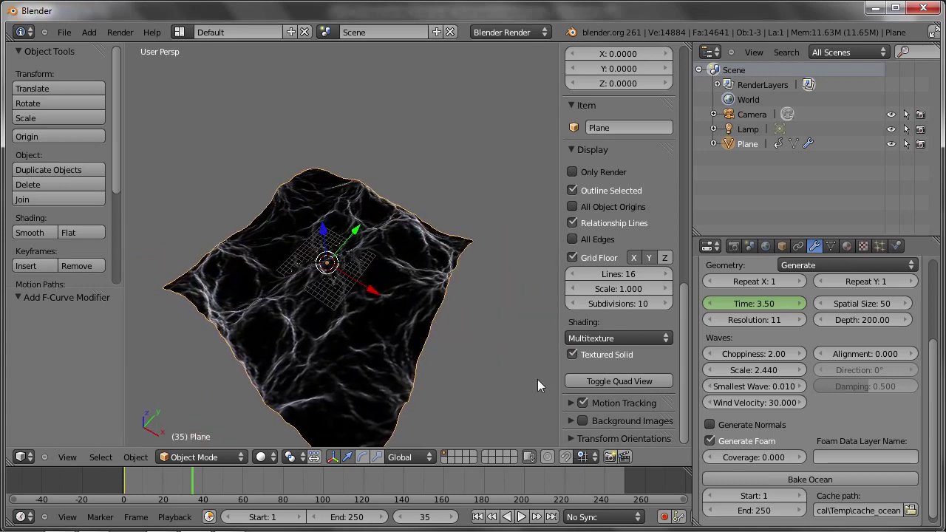
pyautogui.scroll(3, 328, 332)
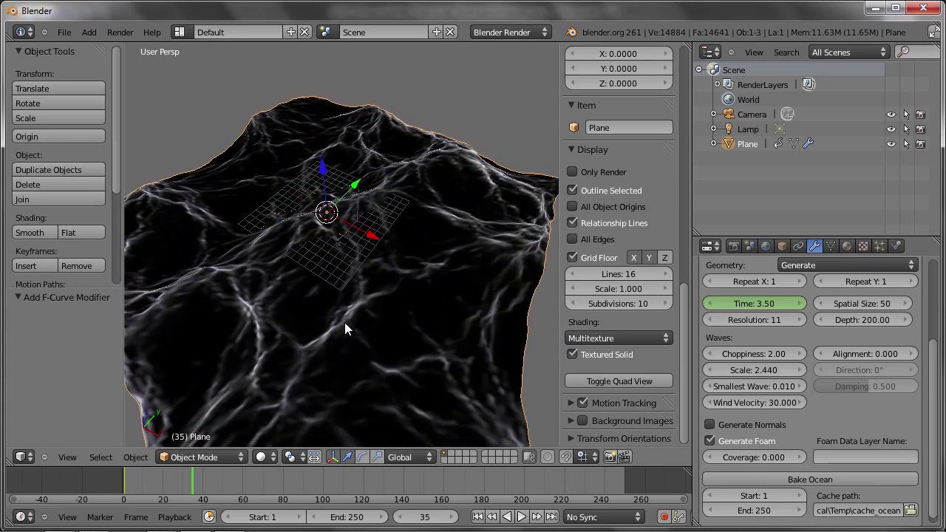
pyautogui.moveTo(344, 322); pyautogui.dragTo(347, 284, button='middle')
pyautogui.hotkey('alt', 'a')
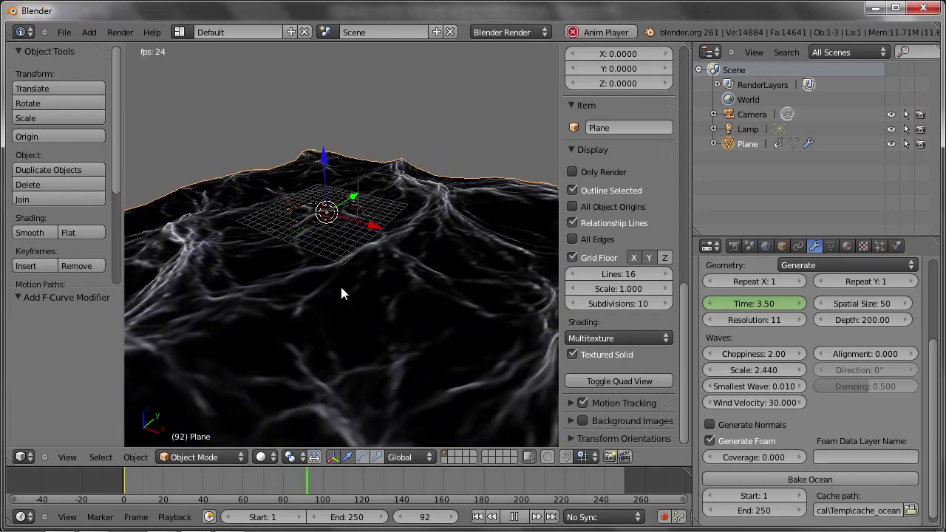
# Step: Reduce the foam coverage to about 0.08, stop playback and bake the ocean simulation
pyautogui.moveTo(763, 456)
pyautogui.mouseDown()
pyautogui.moveTo(773, 459)
pyautogui.moveTo(763, 461)
pyautogui.mouseUp()
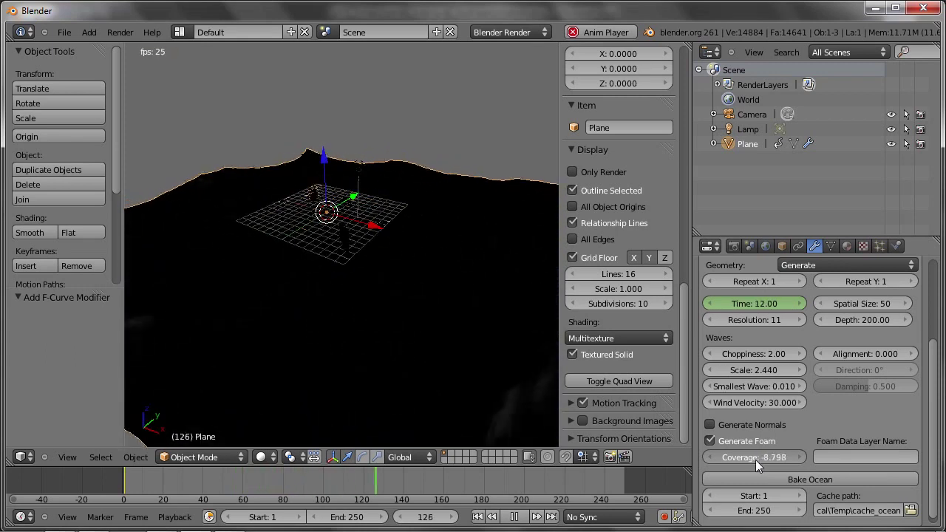
pyautogui.moveTo(764, 458); pyautogui.dragTo(766, 459)
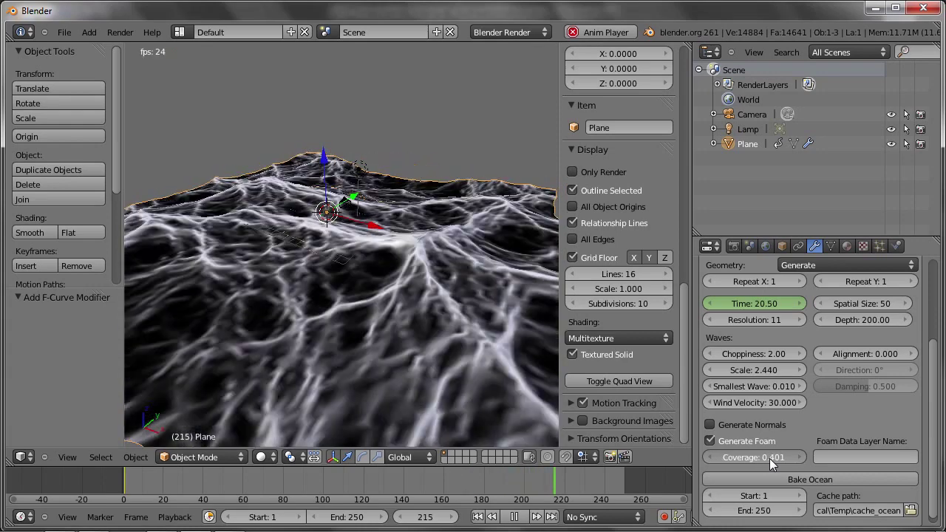
pyautogui.moveTo(769, 459); pyautogui.dragTo(767, 460)
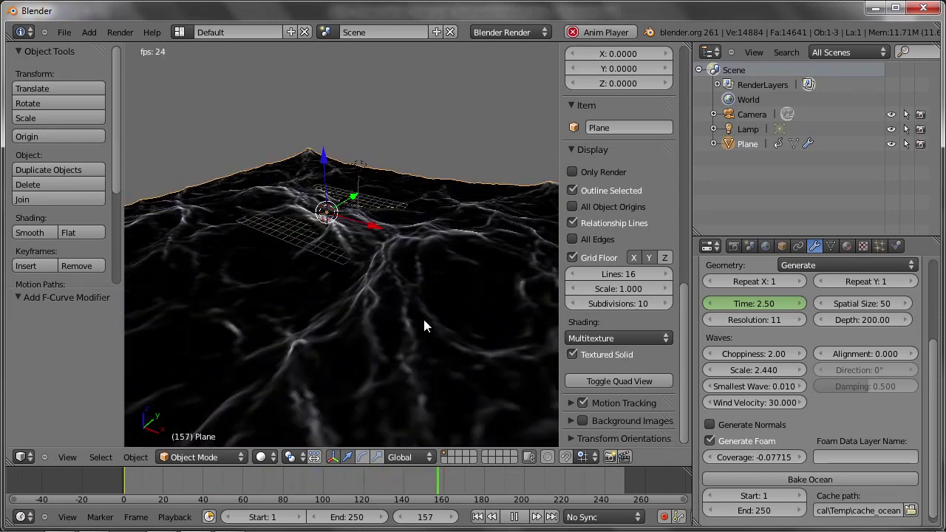
pyautogui.press('Escape')
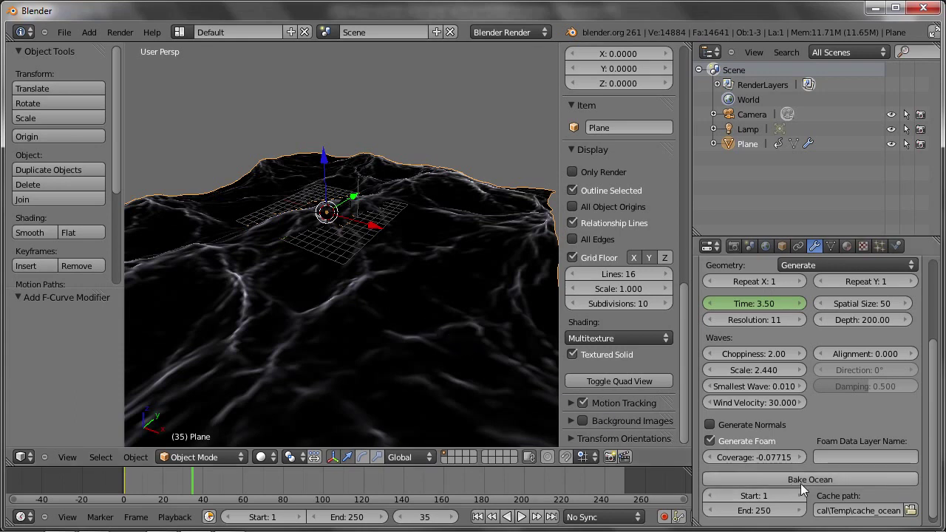
pyautogui.click(769, 481)
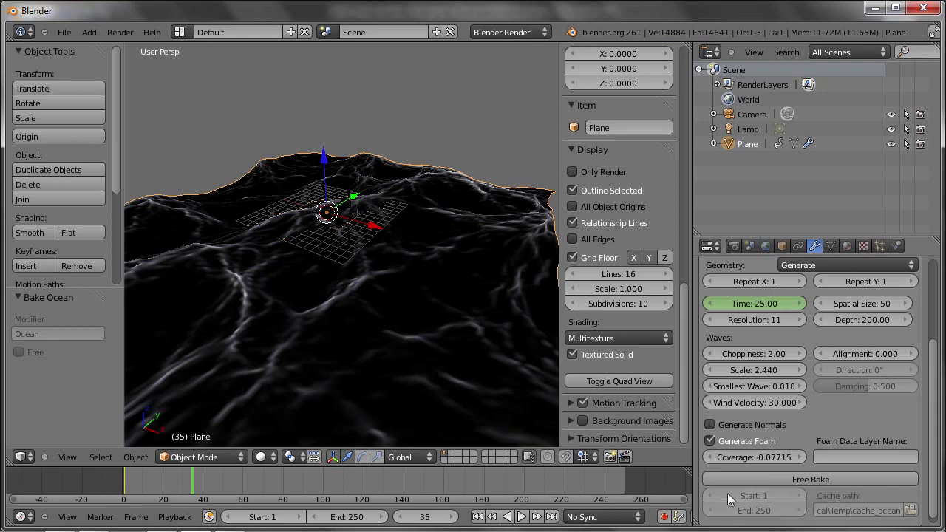
pyautogui.click(847, 246)
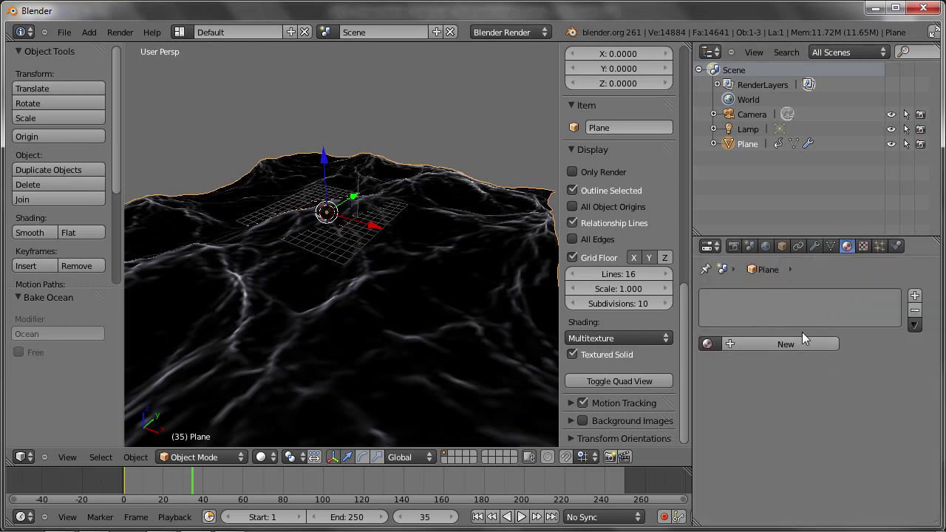
# Step: Create a new material for the plane with a blue diffuse colour
pyautogui.click(782, 345)
pyautogui.scroll(-5, 778, 422)
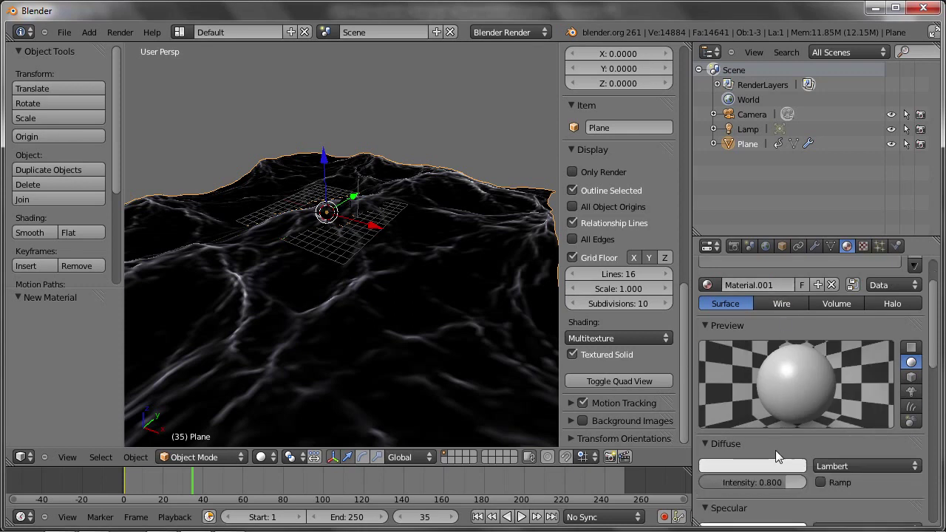
pyautogui.click(741, 407)
pyautogui.moveTo(740, 255)
pyautogui.mouseDown()
pyautogui.moveTo(769, 220)
pyautogui.moveTo(795, 273)
pyautogui.mouseUp()
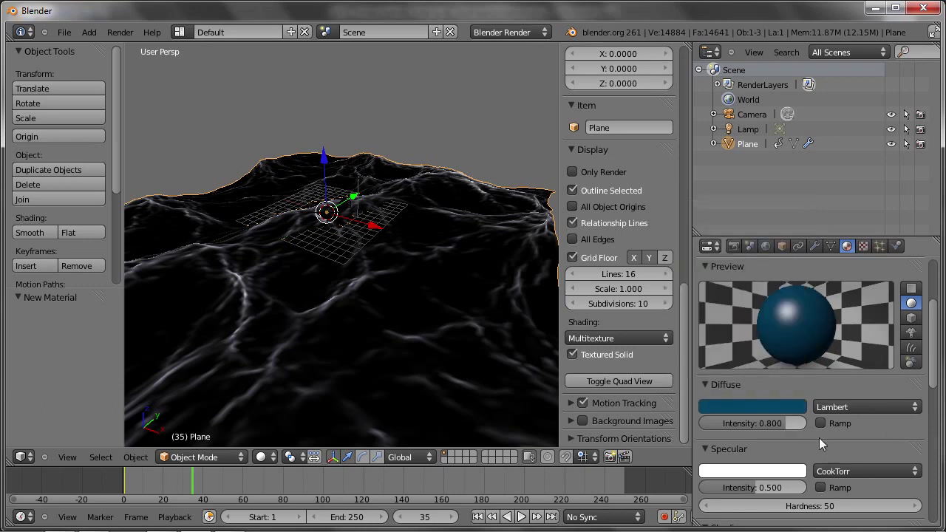
# Step: Set hardness 300, specular intensity 0.338, and enable mirror reflection
pyautogui.click(791, 506)
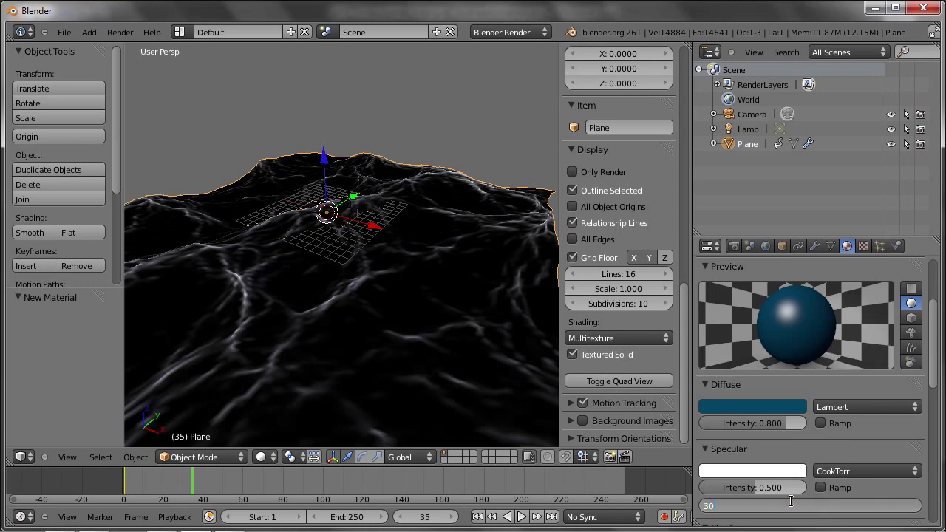
pyautogui.write('0')
pyautogui.press('Return')
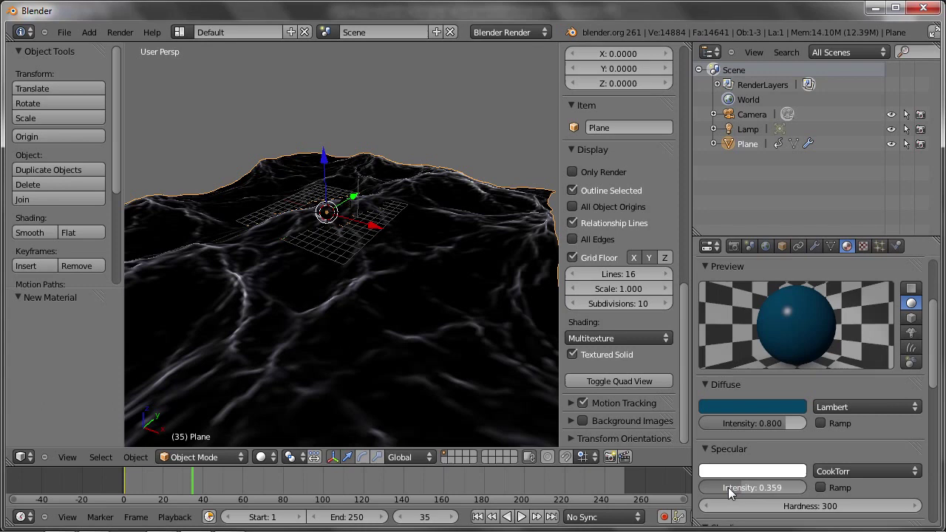
pyautogui.moveTo(745, 491); pyautogui.dragTo(736, 494)
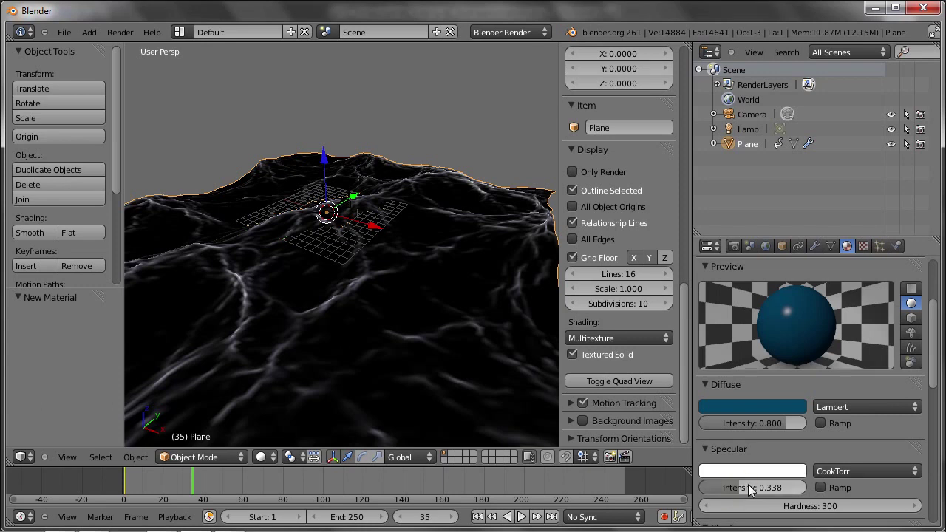
pyautogui.scroll(-5, 763, 419)
pyautogui.scroll(-2, 762, 419)
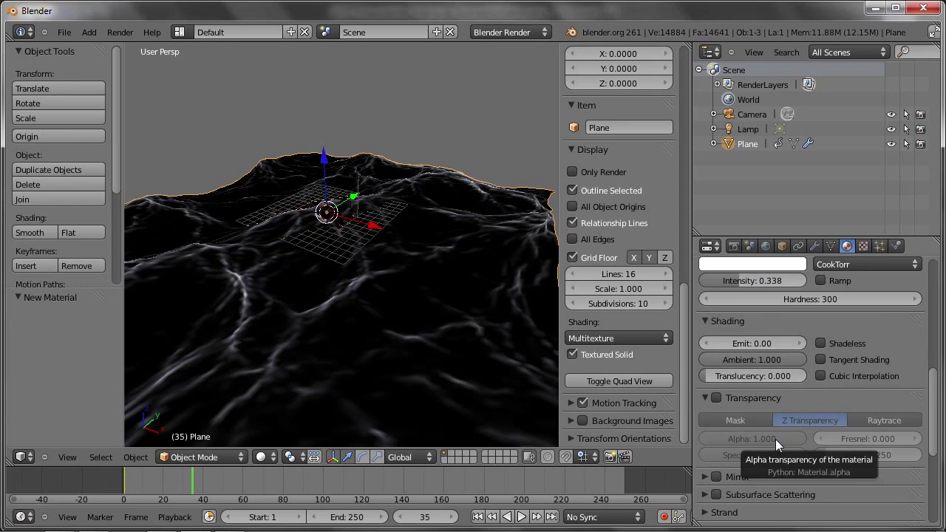
pyautogui.click(706, 478)
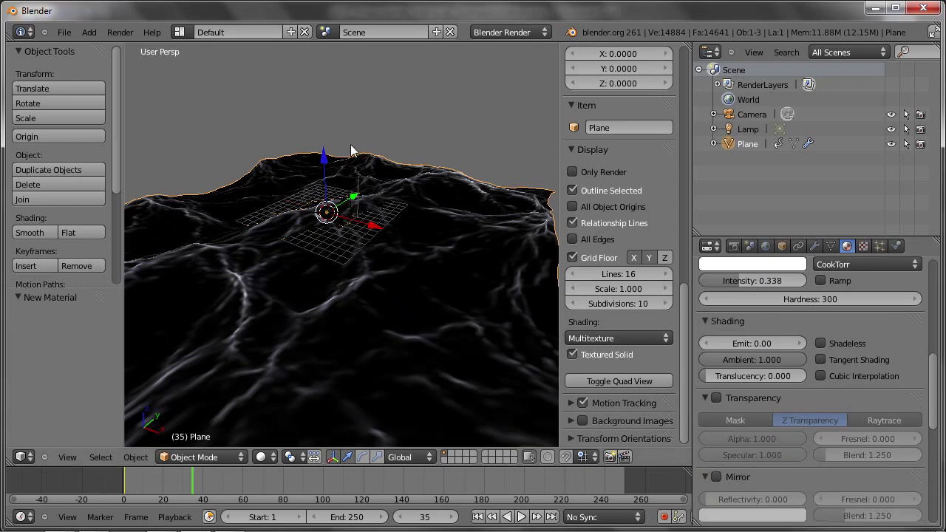
pyautogui.click(716, 477)
pyautogui.scroll(-3, 706, 436)
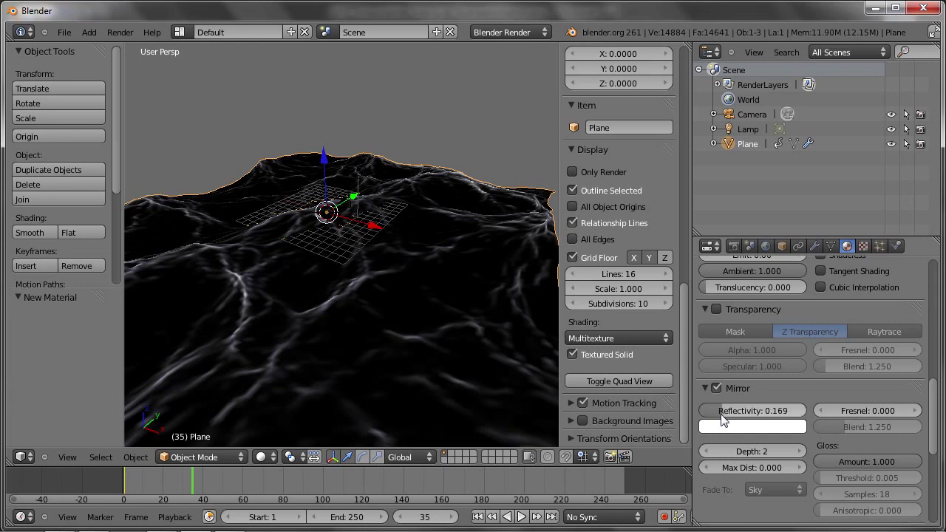
# Step: Set the world Horizon Color to pale pink
pyautogui.click(766, 247)
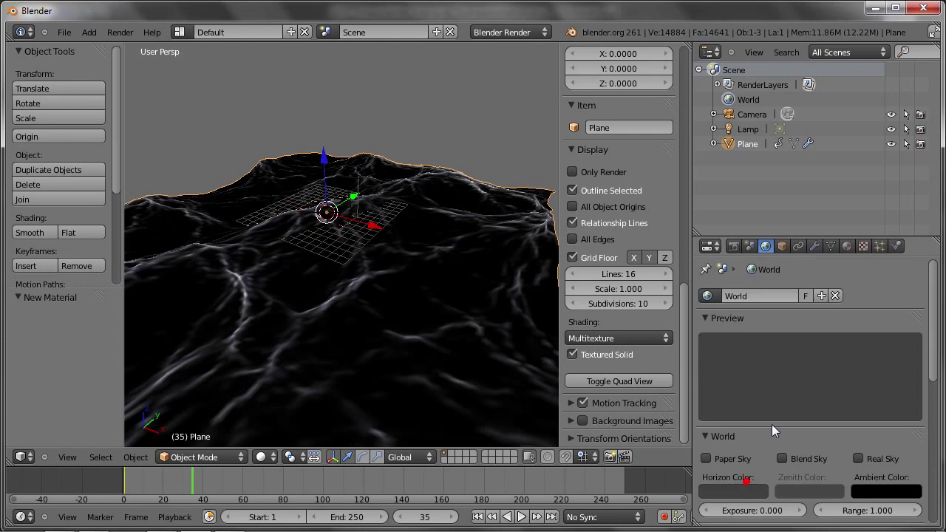
pyautogui.click(743, 492)
pyautogui.click(757, 351)
pyautogui.moveTo(825, 374); pyautogui.dragTo(811, 249)
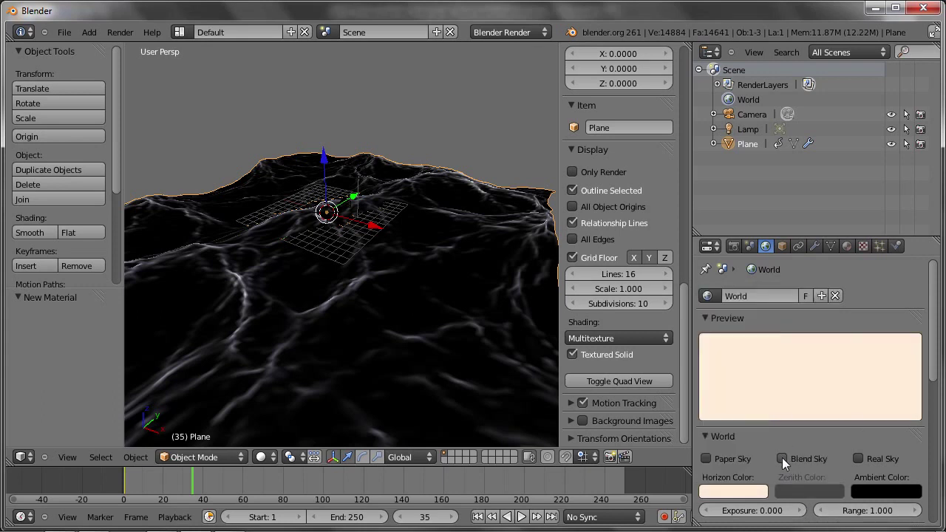
# Step: Enable Blend Sky with a light cyan Zenith Color and render a test image
pyautogui.click(783, 459)
pyautogui.click(797, 491)
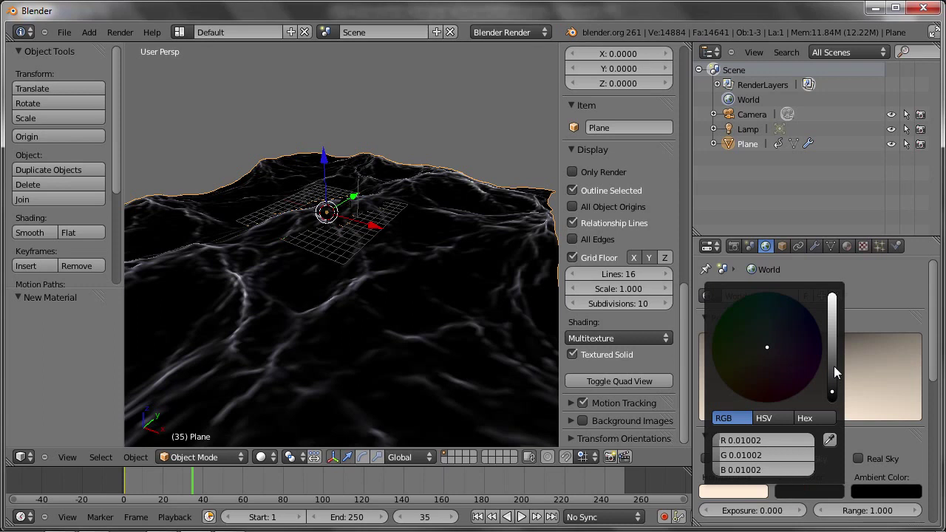
pyautogui.moveTo(834, 370); pyautogui.dragTo(822, 216)
pyautogui.moveTo(771, 334)
pyautogui.mouseDown()
pyautogui.moveTo(774, 298)
pyautogui.moveTo(785, 303)
pyautogui.mouseUp()
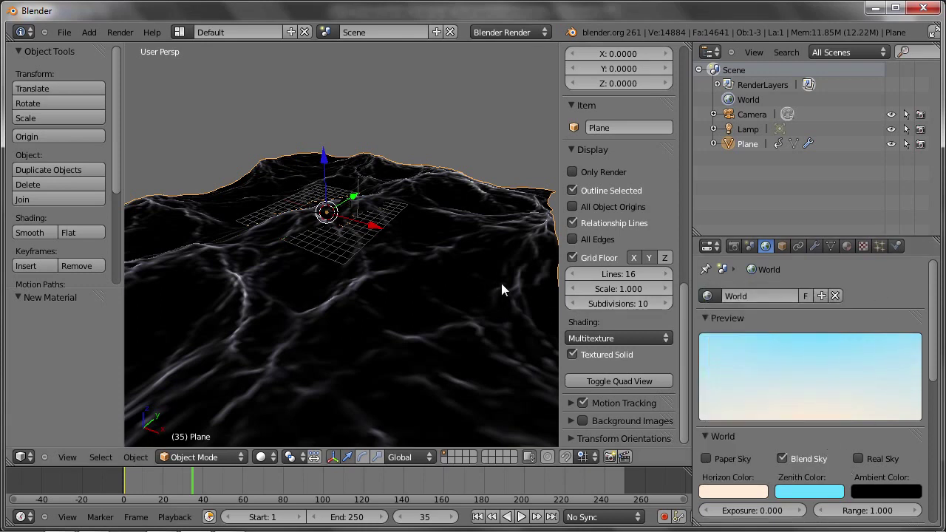
pyautogui.press('F12')
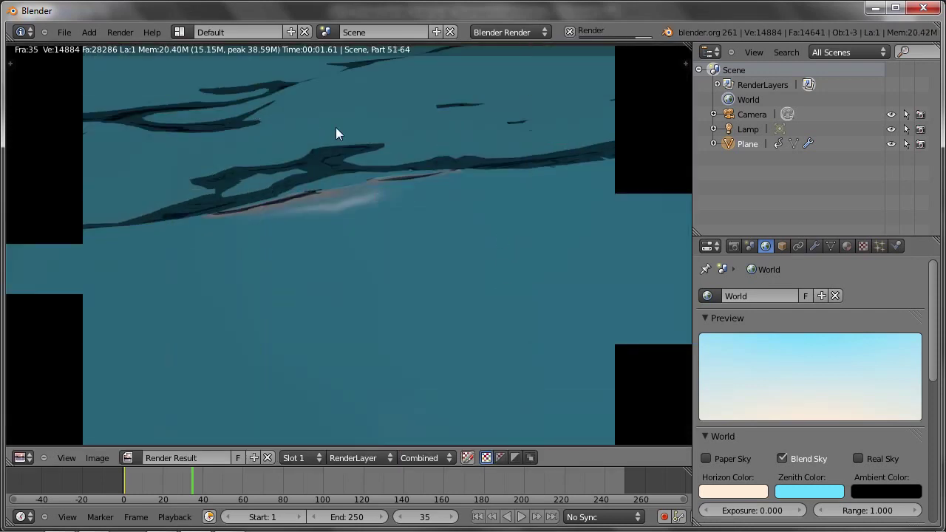
# Step: Look through the camera and tilt it about its local X axis
pyautogui.press('Escape')
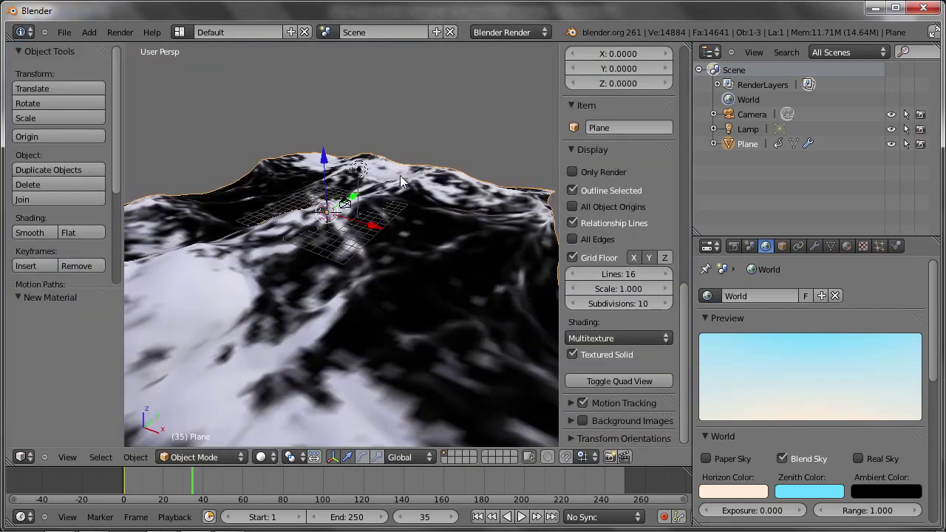
pyautogui.rightClick(345, 203)
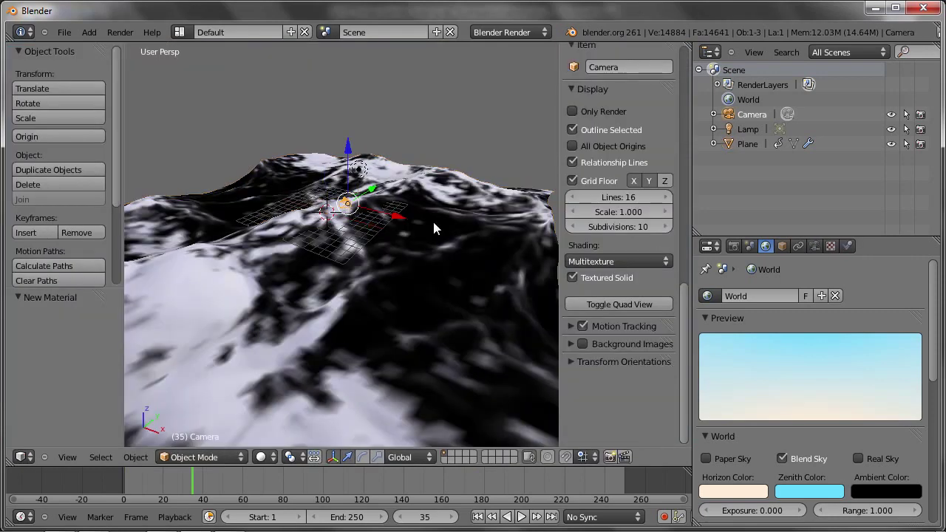
pyautogui.press('KP_0')
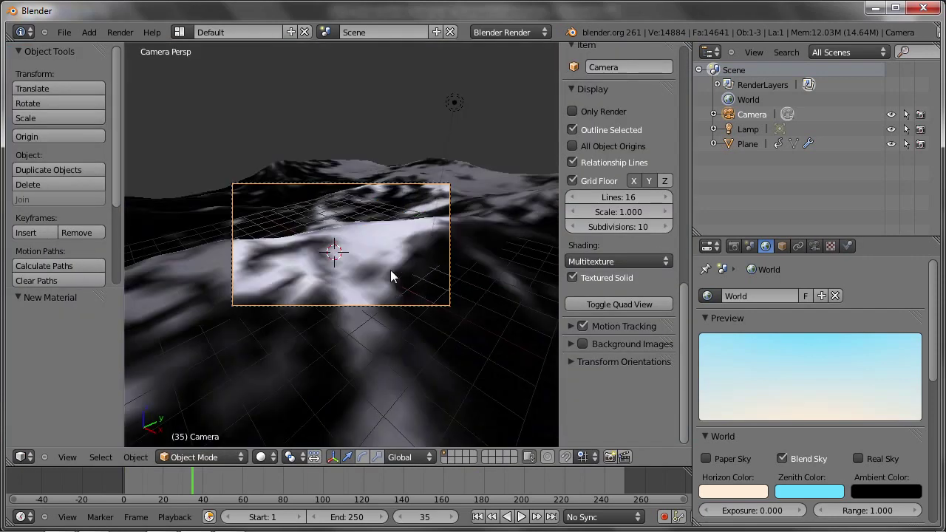
pyautogui.press('r')
pyautogui.press('x')
pyautogui.press('x')
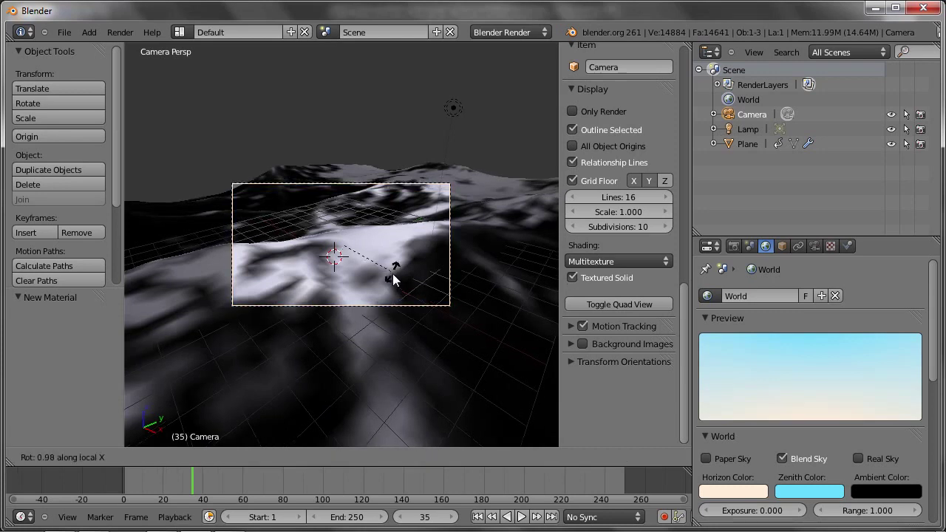
pyautogui.click(392, 277)
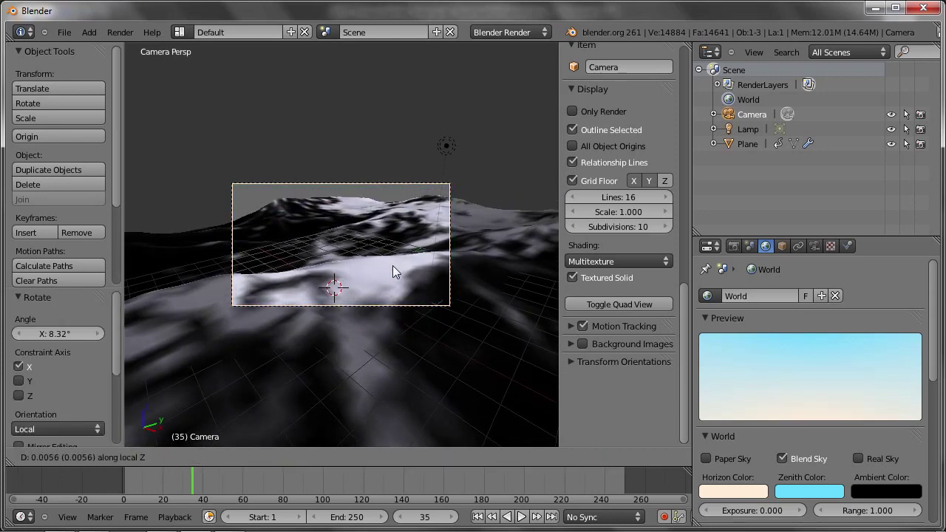
pyautogui.rightClick(396, 302)
# Step: Dolly the camera closer to the ocean terrain along its view axis
pyautogui.press('g')
pyautogui.press('z')
pyautogui.press('z')
pyautogui.click(420, 405)
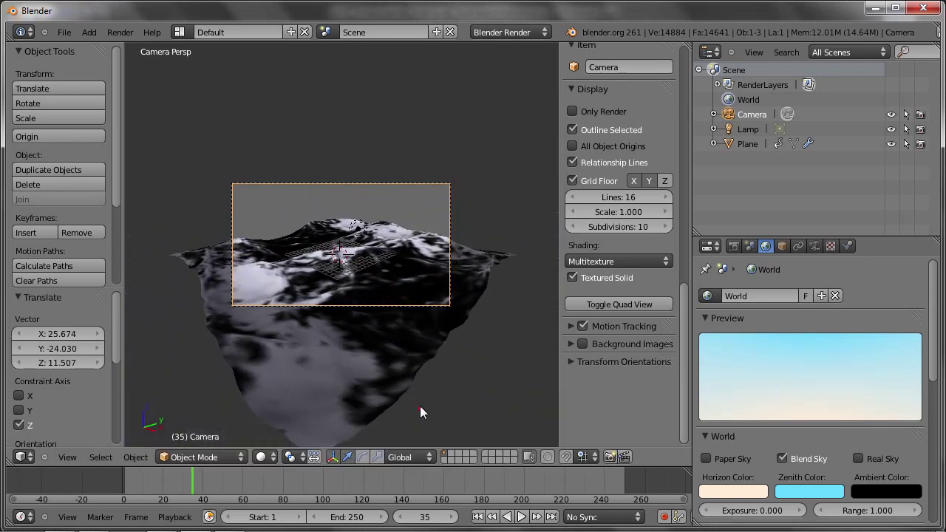
pyautogui.press('g')
pyautogui.press('z')
pyautogui.press('z')
pyautogui.click(376, 382)
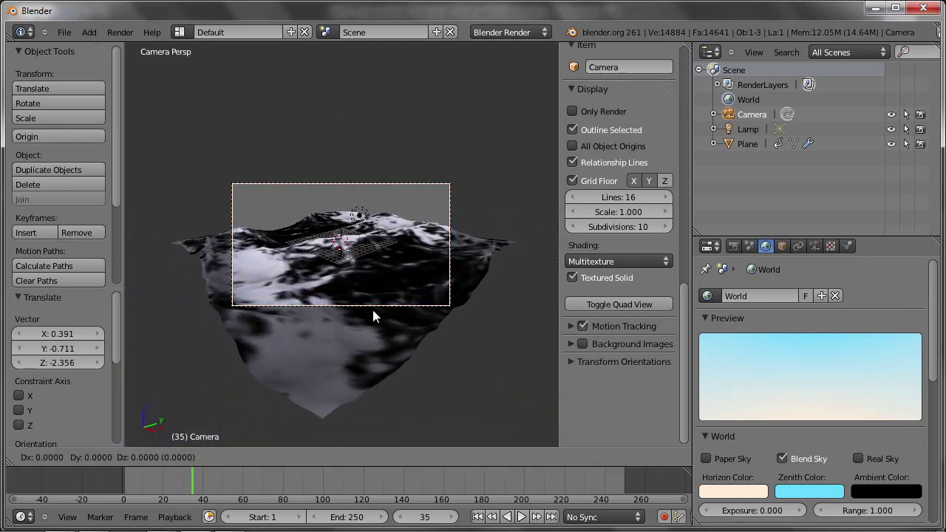
pyautogui.press('g')
pyautogui.press('z')
pyautogui.press('z')
pyautogui.click(377, 224)
# Step: Turn the camera about the vertical axis and render another test image
pyautogui.press('r')
pyautogui.press('z')
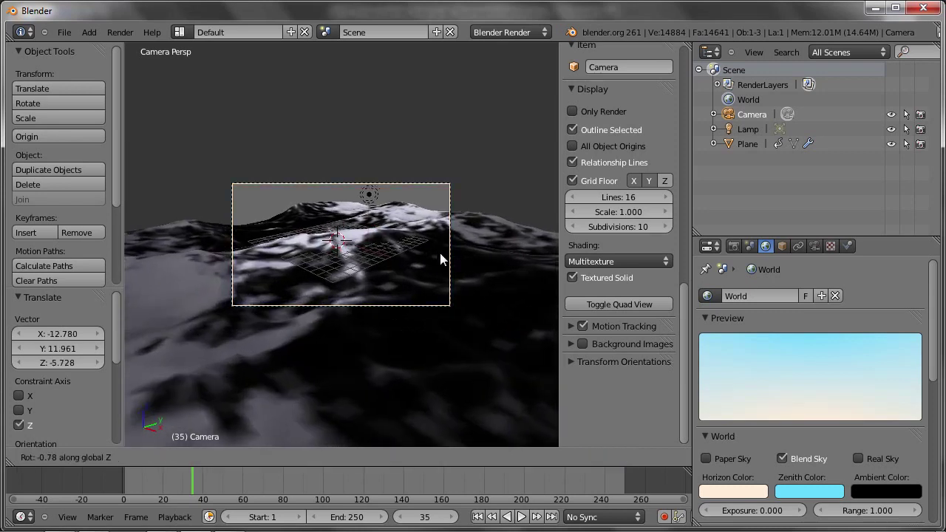
pyautogui.click(457, 273)
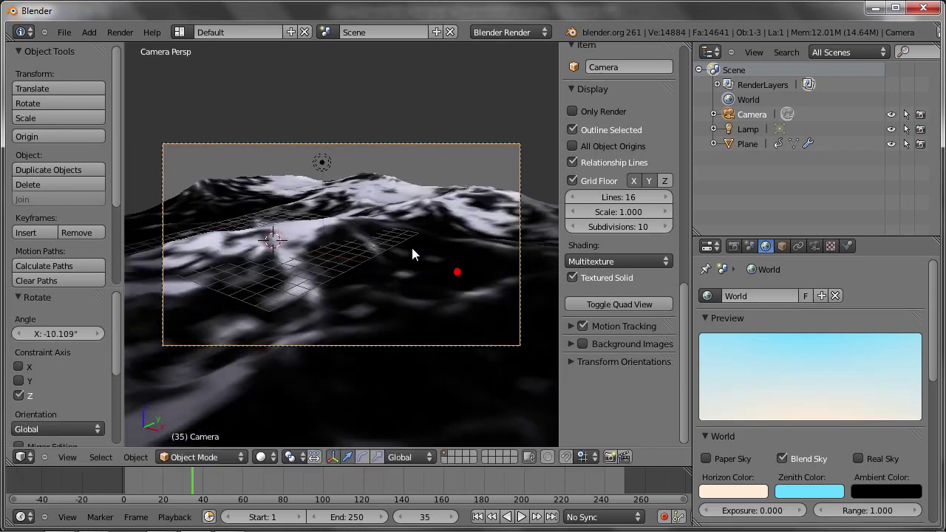
pyautogui.press('F12')
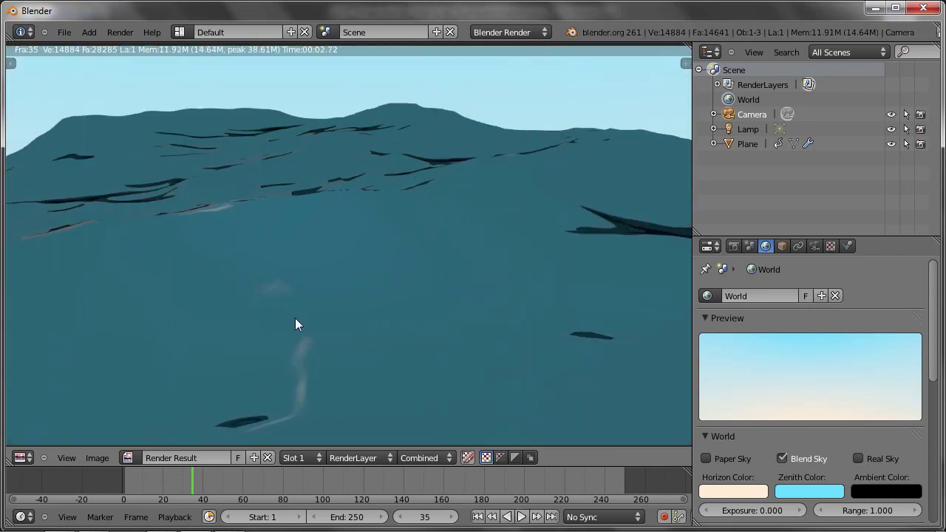
pyautogui.press('Escape')
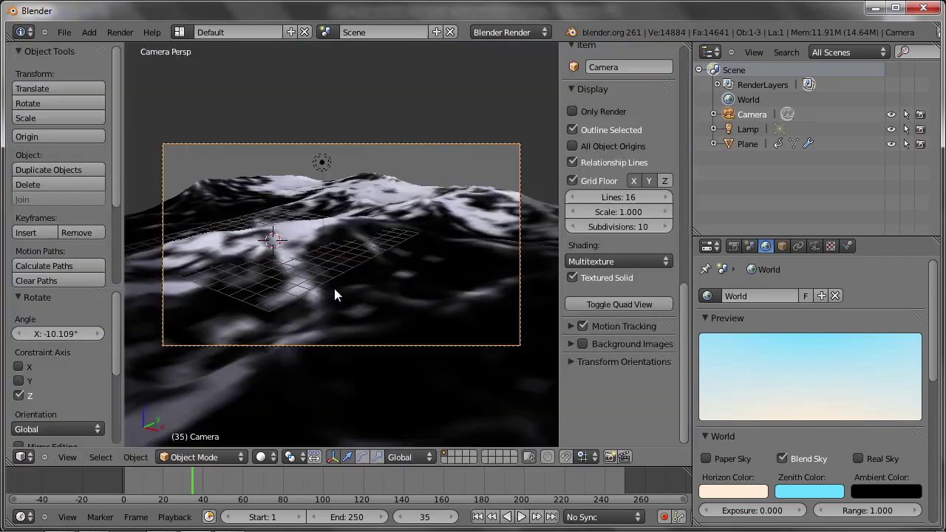
pyautogui.rightClick(426, 281)
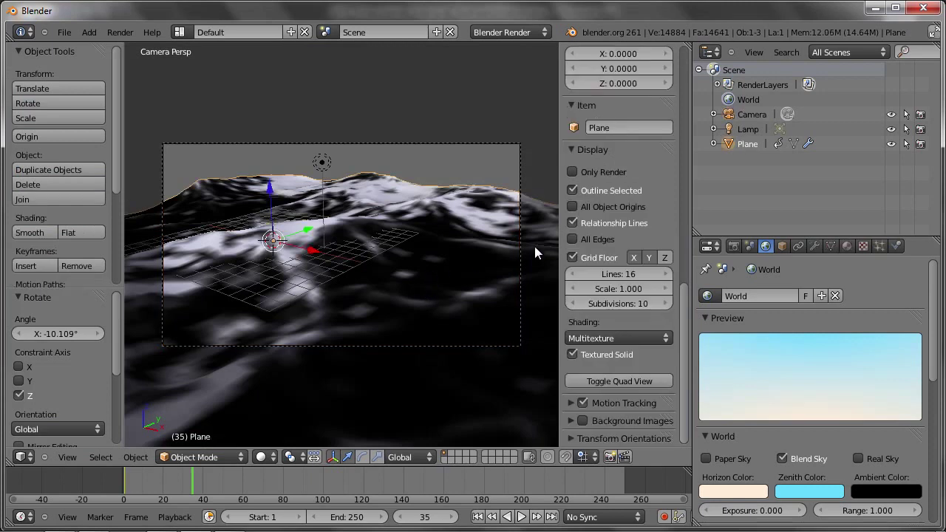
# Step: Add a new Ocean-type texture to the plane's material
pyautogui.click(847, 245)
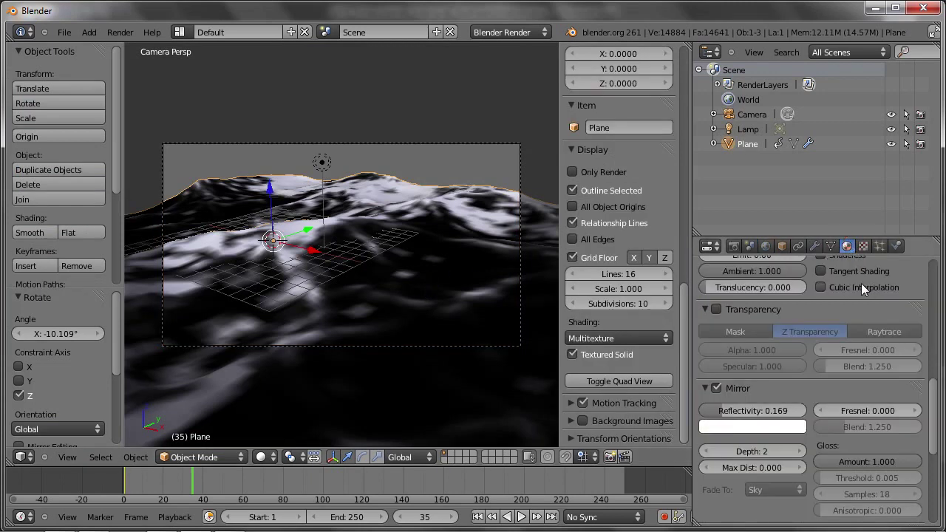
pyautogui.click(868, 245)
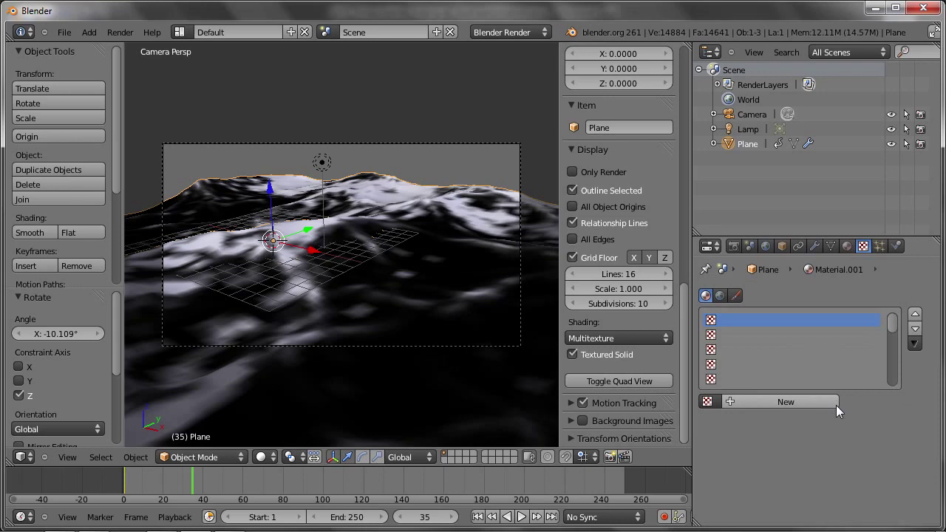
pyautogui.click(785, 403)
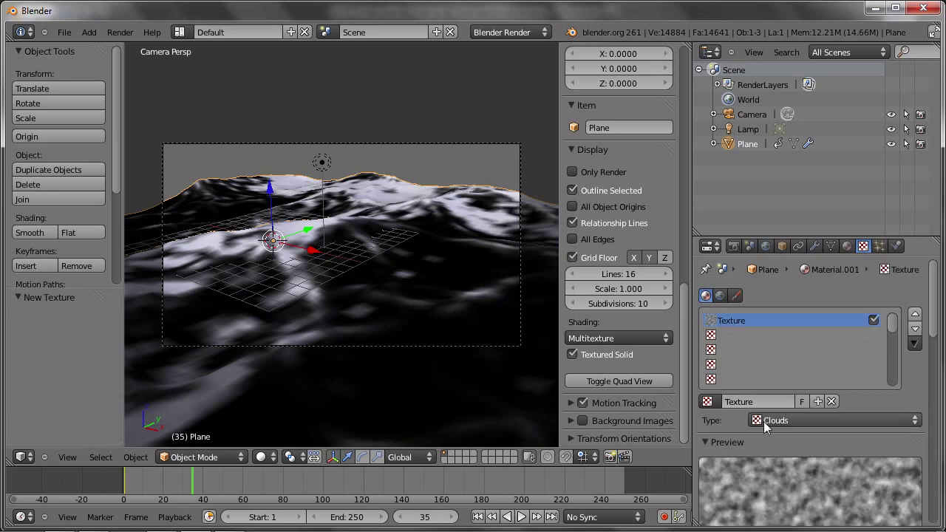
pyautogui.click(773, 420)
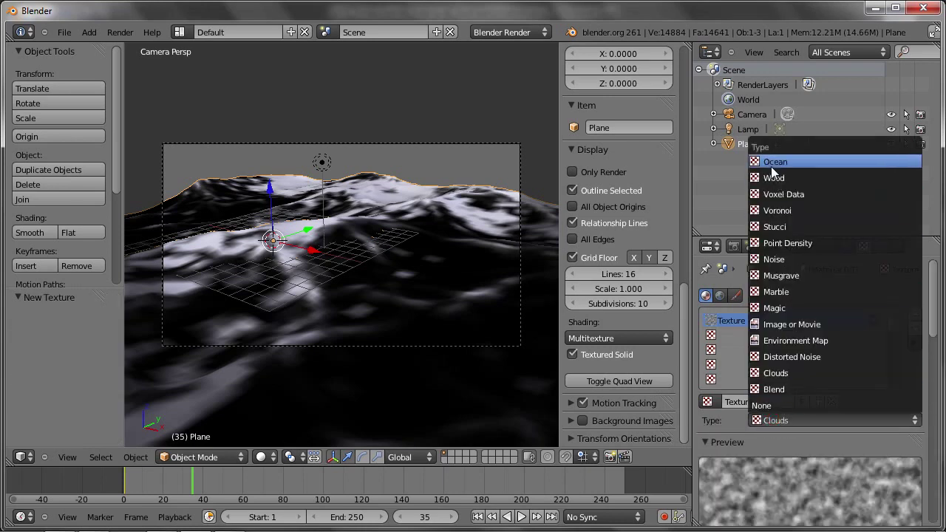
pyautogui.click(835, 162)
pyautogui.scroll(-5, 826, 406)
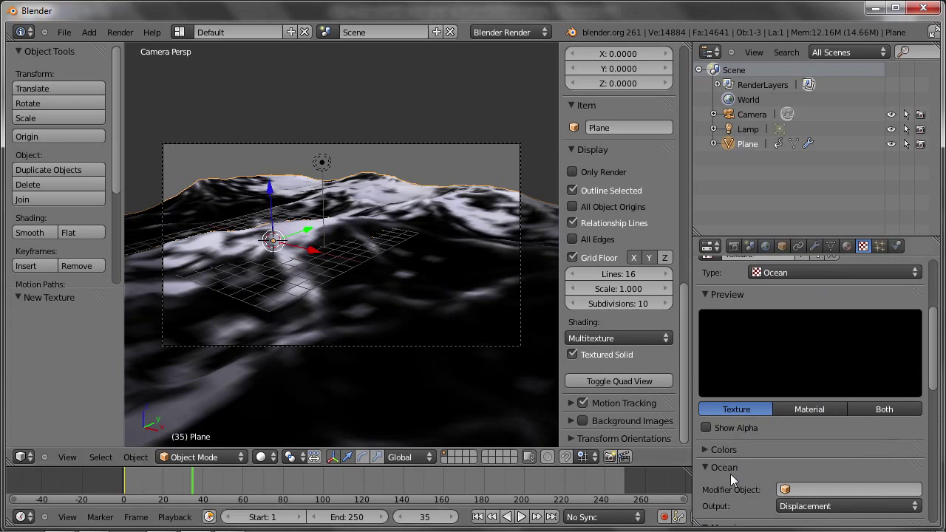
# Step: Set the ocean texture's Modifier Object to Plane, Output to Foam, and mapping to UV
pyautogui.click(794, 485)
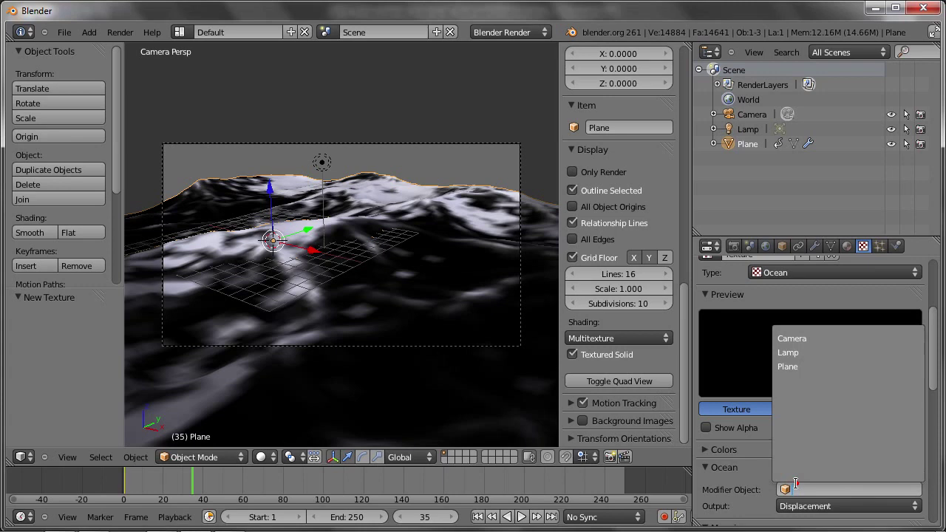
pyautogui.click(796, 366)
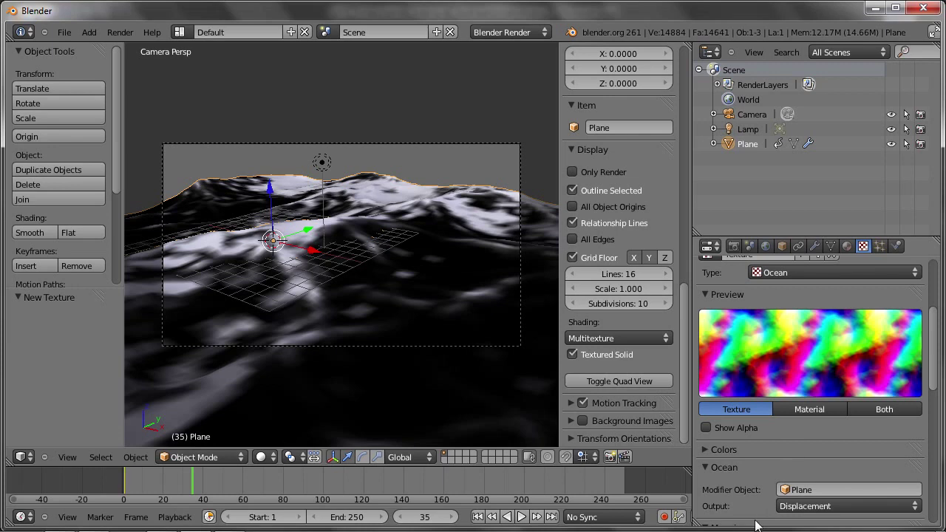
pyautogui.click(819, 510)
pyautogui.click(790, 477)
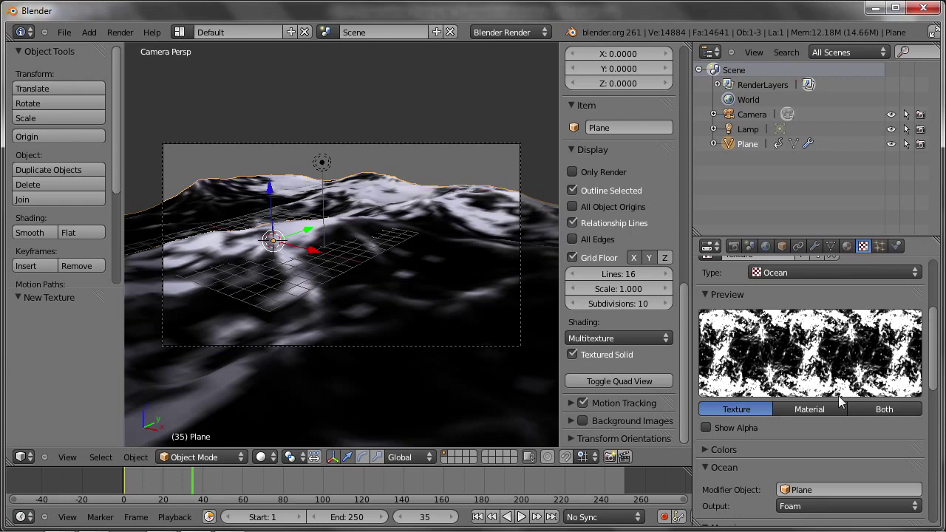
pyautogui.scroll(-5, 771, 383)
pyautogui.scroll(-3, 772, 383)
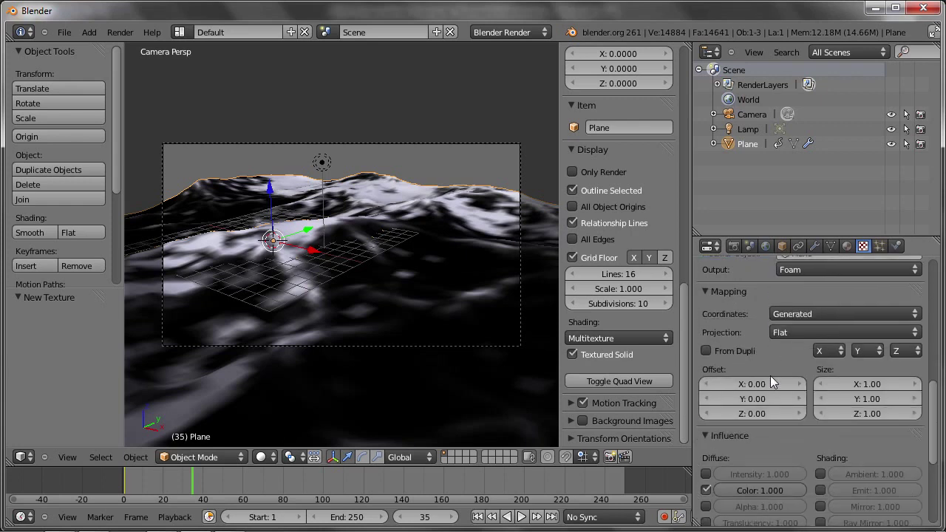
pyautogui.click(791, 315)
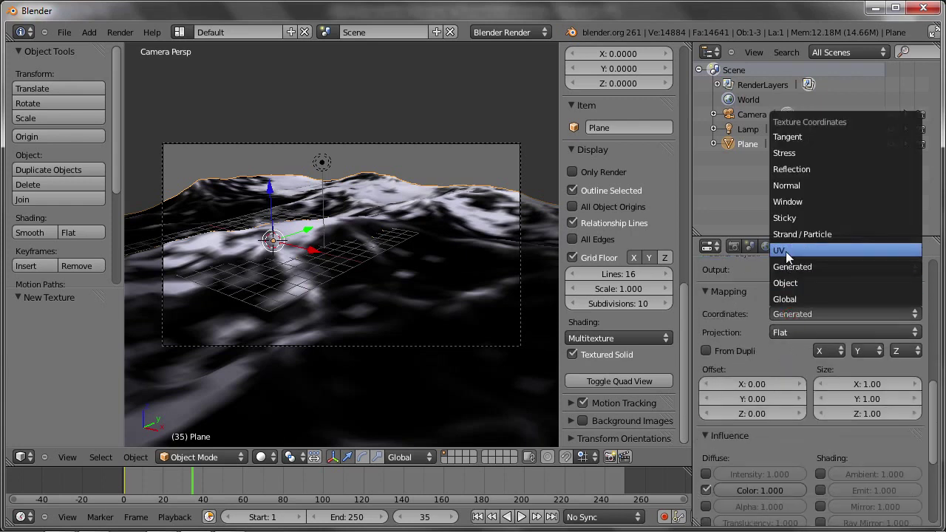
pyautogui.click(780, 250)
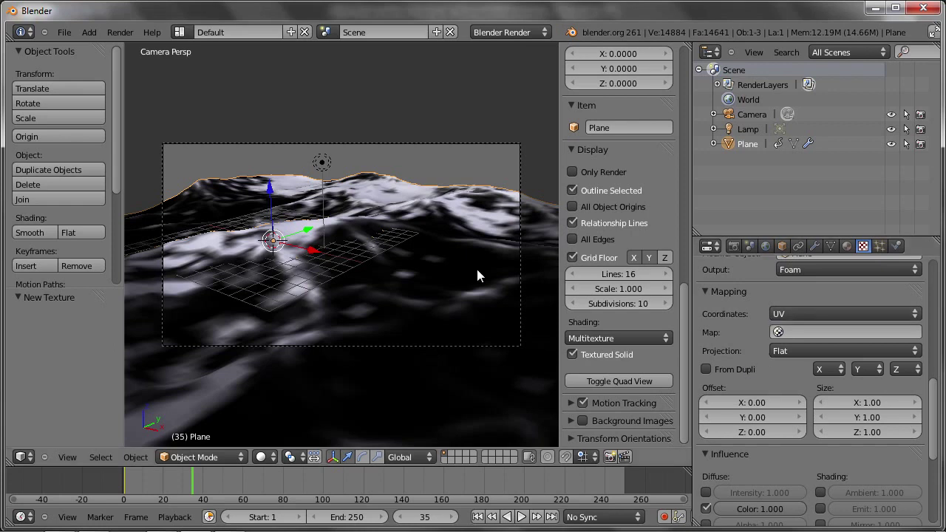
# Step: Test-render the foam, change its colour from magenta to white, and render again
pyautogui.press('F12')
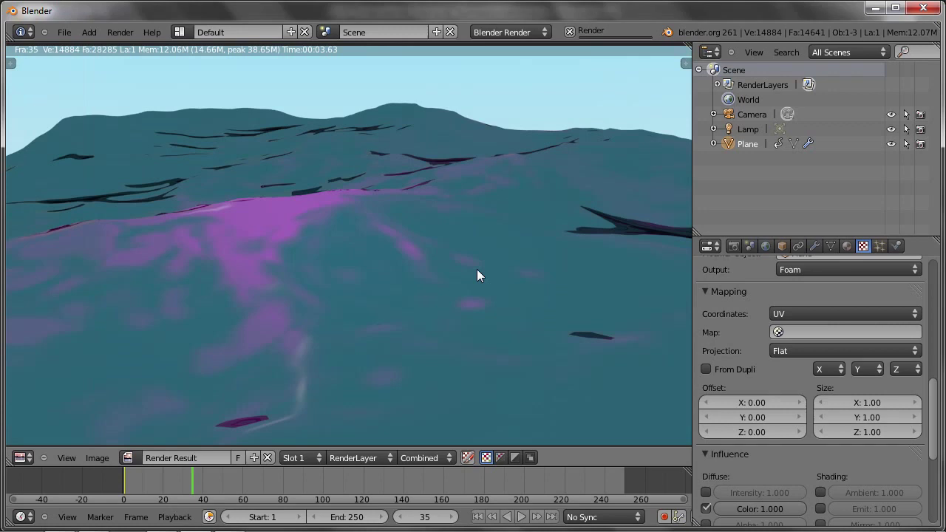
pyautogui.press('Escape')
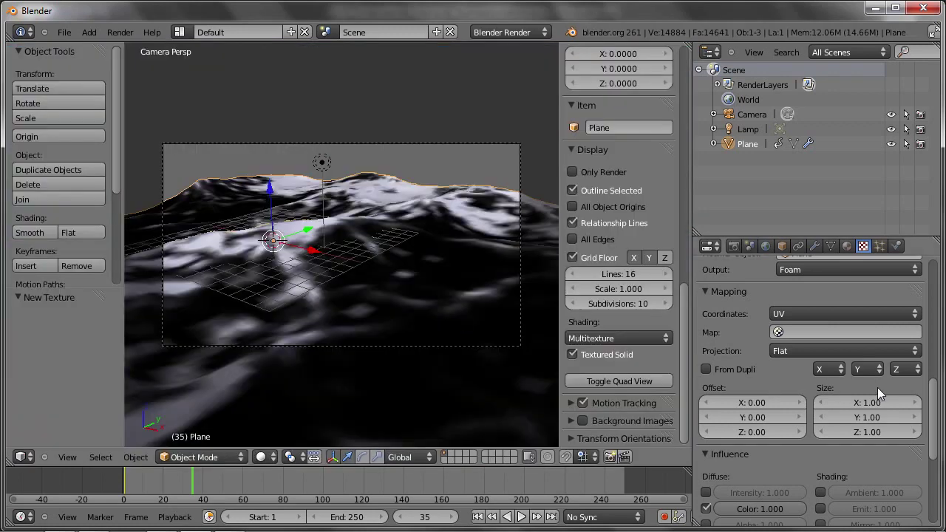
pyautogui.scroll(-7, 813, 429)
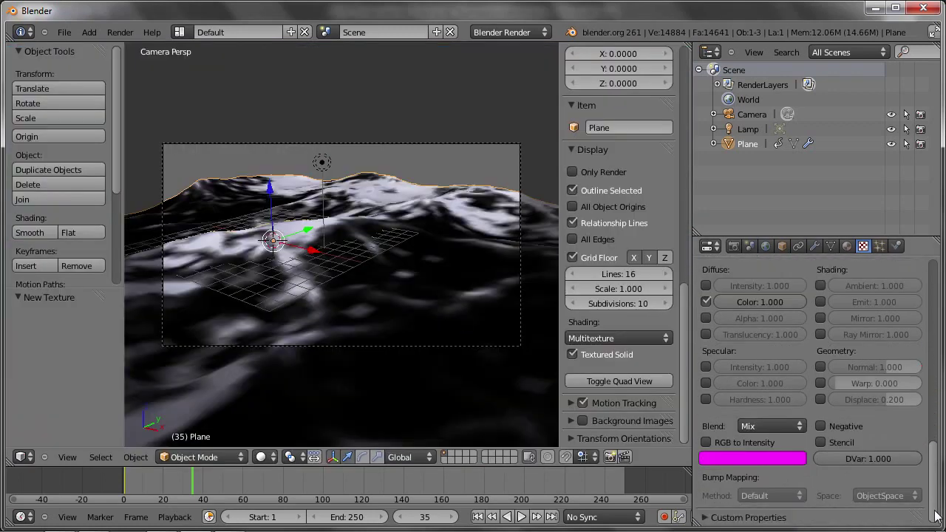
pyautogui.click(753, 459)
pyautogui.moveTo(775, 343); pyautogui.dragTo(731, 315)
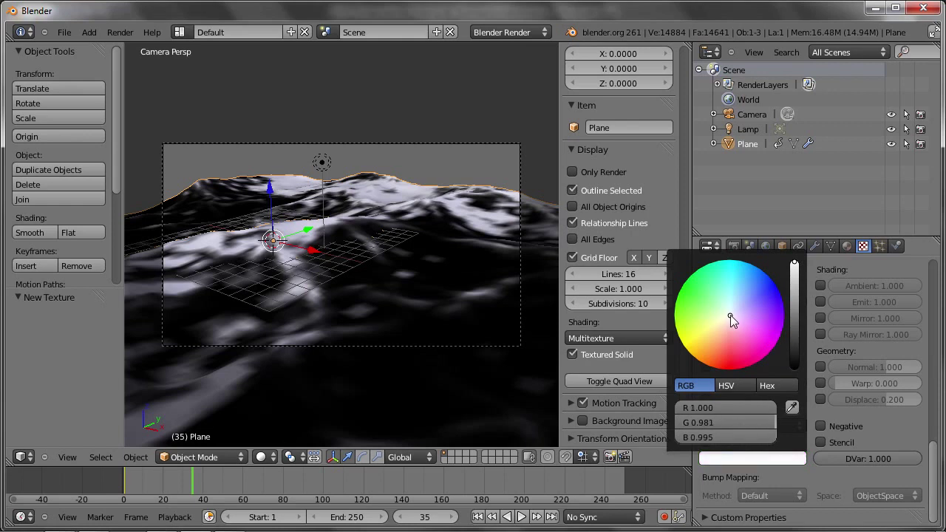
pyautogui.click(488, 308)
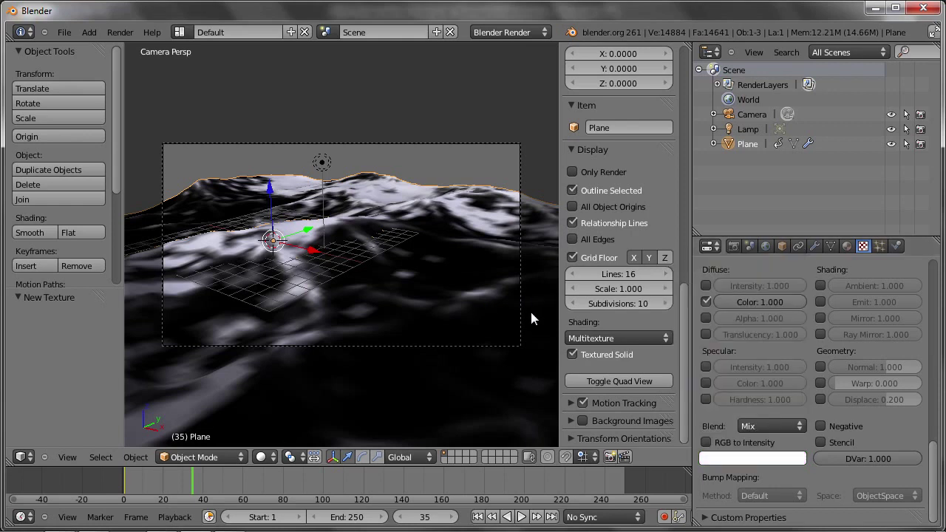
pyautogui.press('F12')
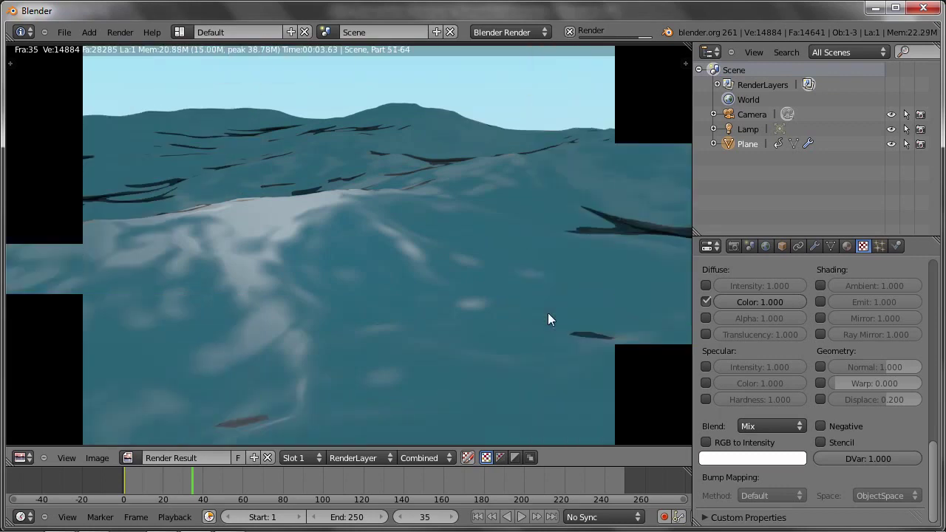
pyautogui.press('Escape')
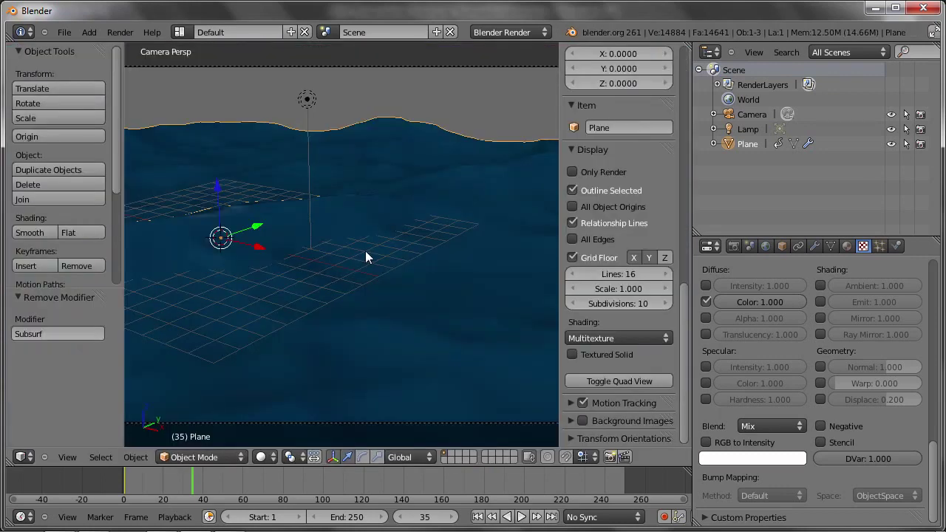
# Step: Set the Ocean modifier to repeat 2 times along X and Y
pyautogui.click(817, 245)
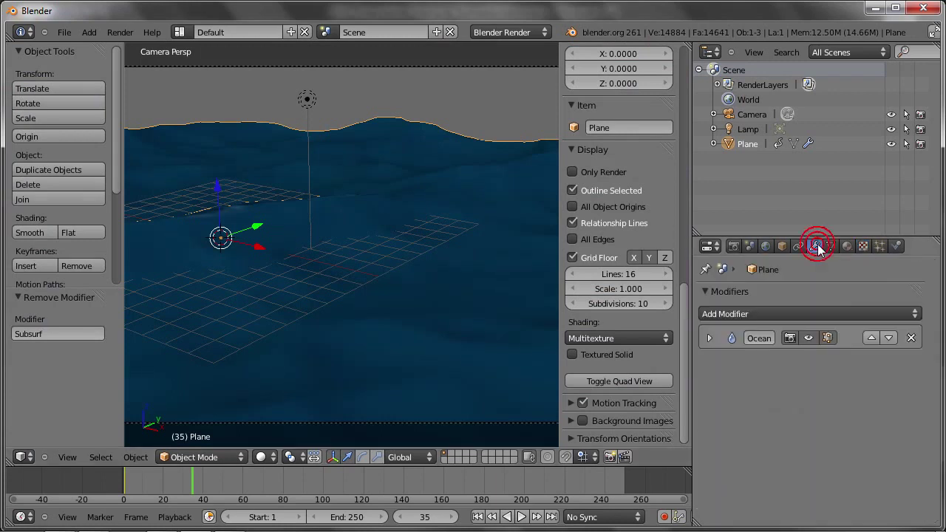
pyautogui.click(709, 338)
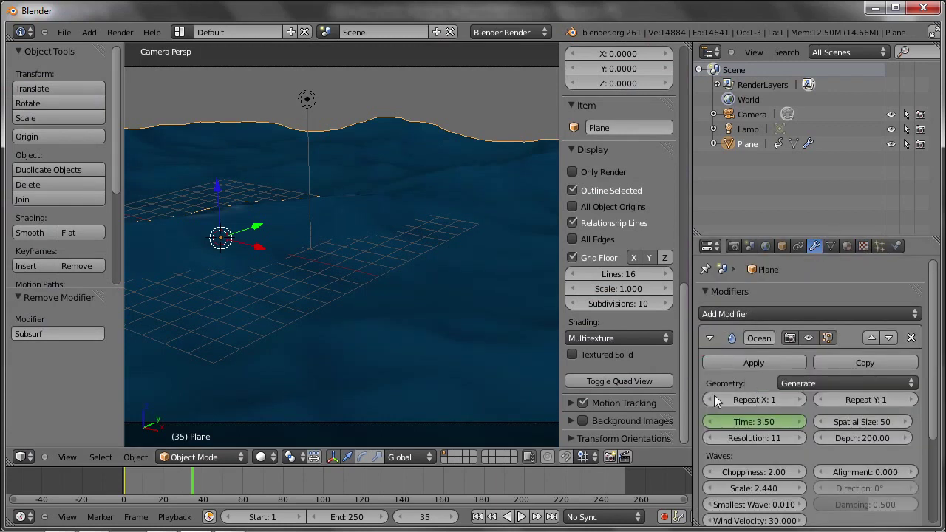
pyautogui.click(799, 399)
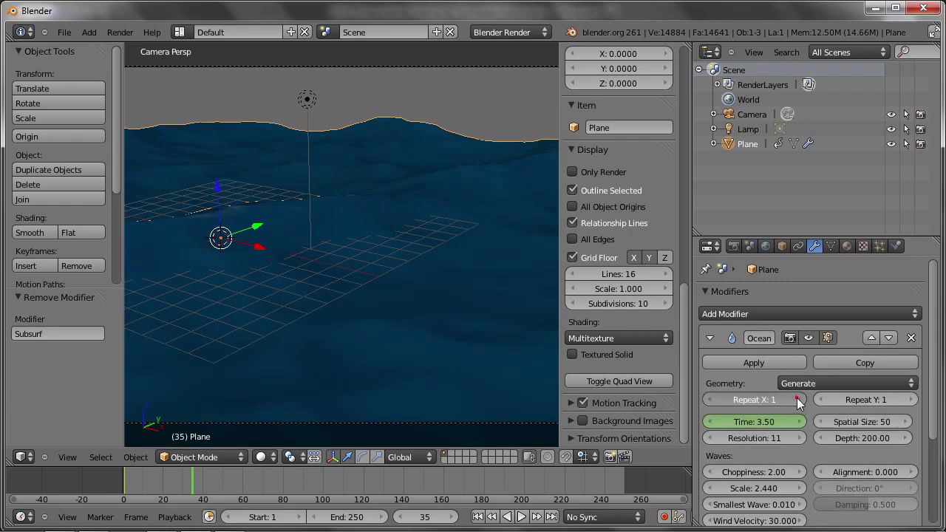
pyautogui.click(899, 398)
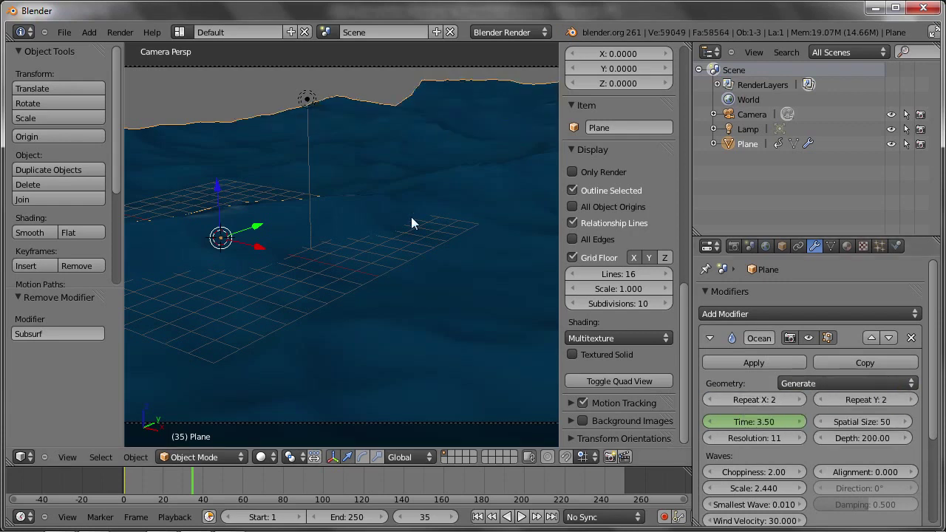
# Step: Turn the camera about -34.5° around the vertical axis
pyautogui.rightClick(270, 67)
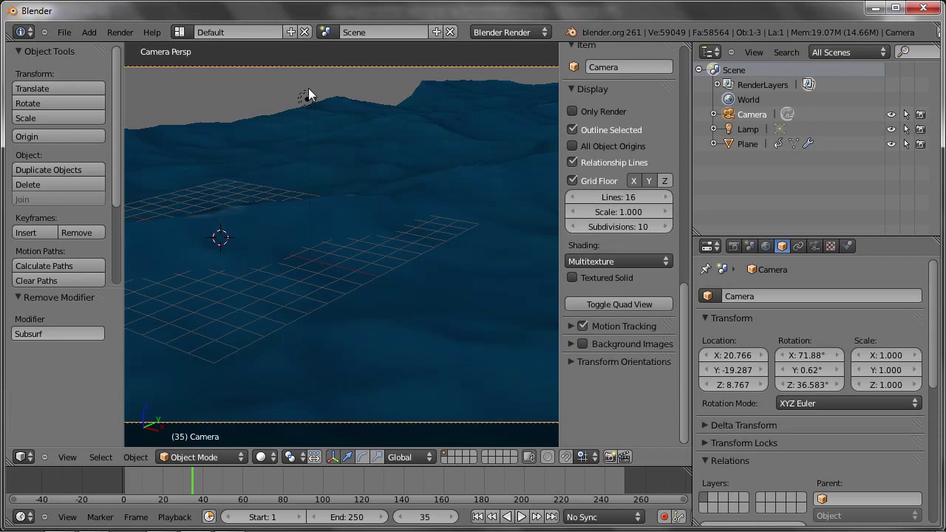
pyautogui.press('r')
pyautogui.press('z')
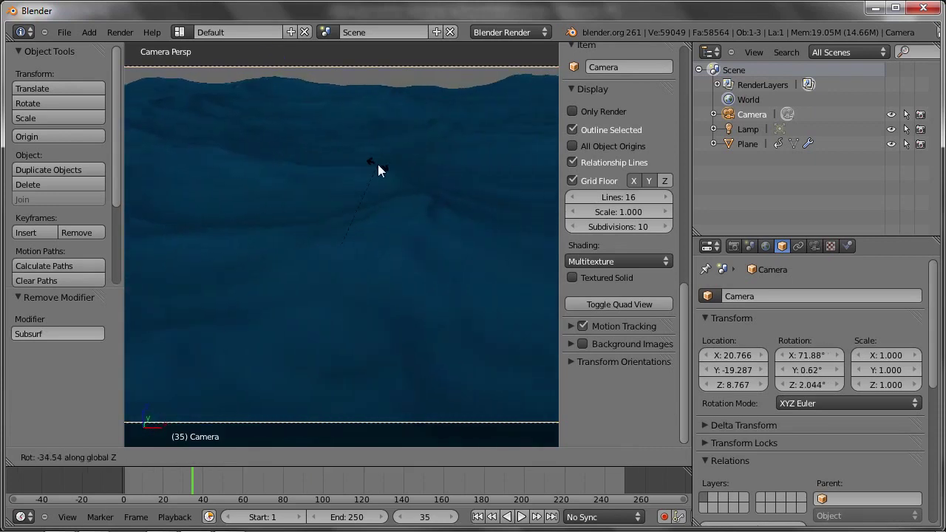
pyautogui.click(378, 164)
# Step: Raise the ocean plane's Repeat Y to 3
pyautogui.rightClick(387, 181)
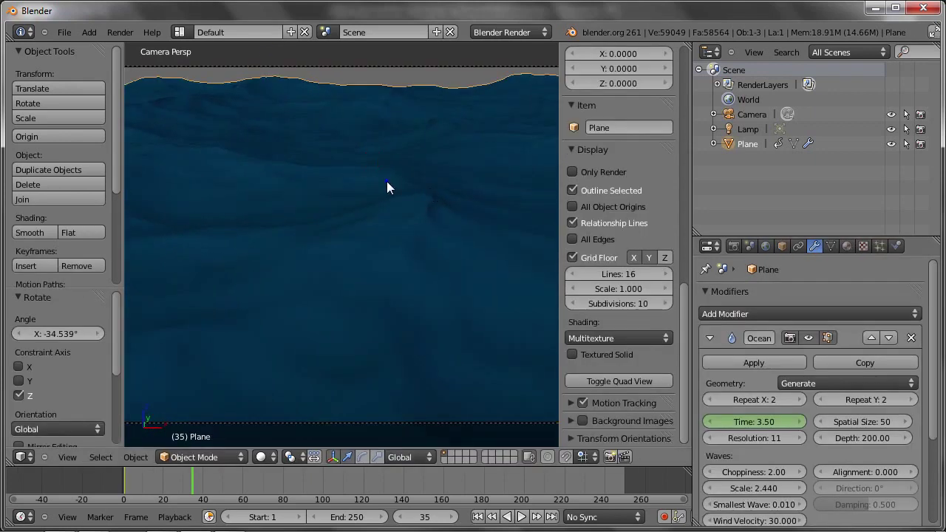
pyautogui.click(911, 399)
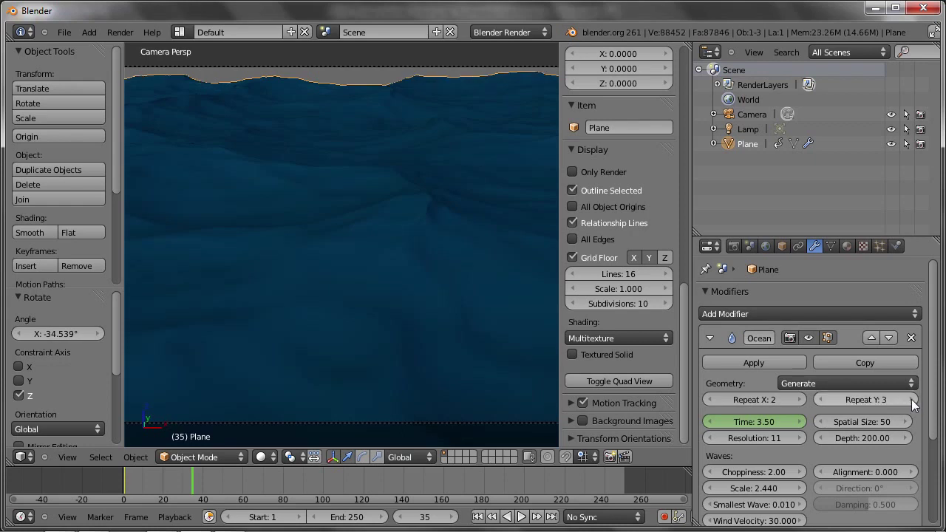
pyautogui.moveTo(491, 195)
pyautogui.mouseDown(button='middle')
pyautogui.moveTo(456, 146)
pyautogui.moveTo(444, 203)
pyautogui.moveTo(400, 234)
pyautogui.moveTo(416, 248)
pyautogui.moveTo(394, 279)
pyautogui.moveTo(399, 315)
pyautogui.mouseUp(button='middle')
pyautogui.scroll(-5, 444, 208)
pyautogui.scroll(-3, 447, 206)
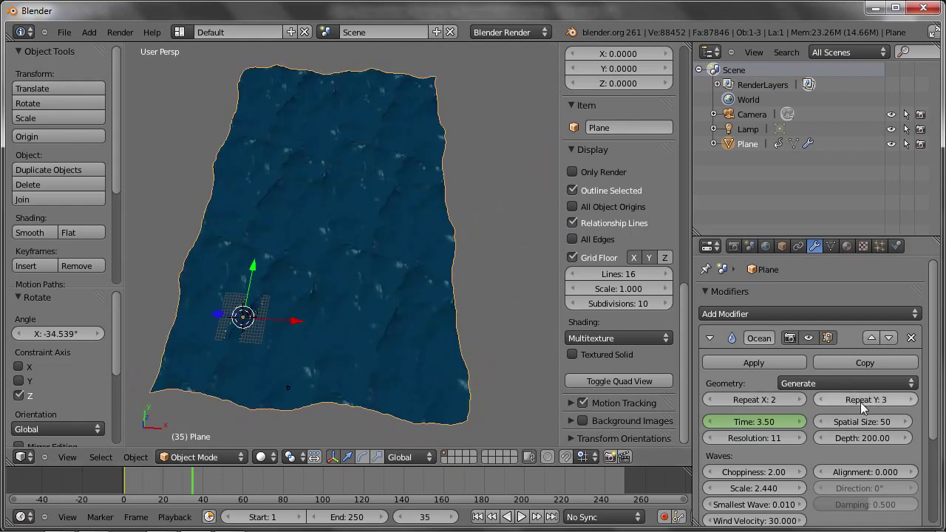
# Step: Set the ocean to repeat 3 times along X and view it from a flat angle
pyautogui.click(801, 399)
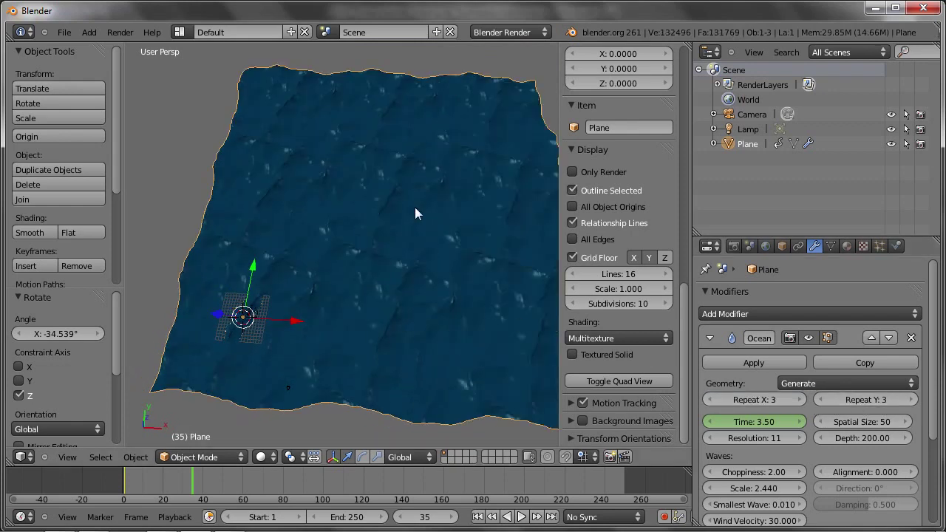
pyautogui.moveTo(397, 207)
pyautogui.mouseDown(button='middle')
pyautogui.moveTo(403, 236)
pyautogui.moveTo(414, 214)
pyautogui.mouseUp(button='middle')
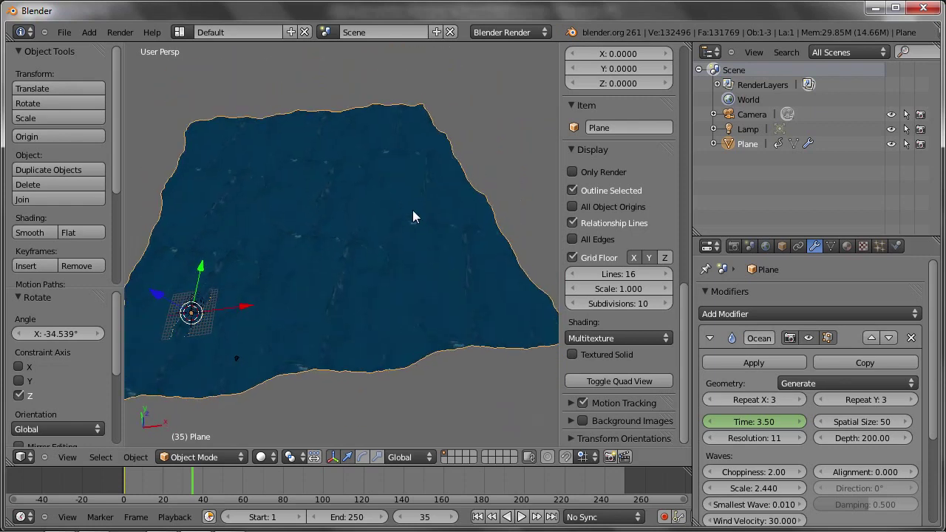
pyautogui.scroll(3, 414, 254)
pyautogui.moveTo(255, 282)
pyautogui.mouseDown(button='middle')
pyautogui.moveTo(336, 213)
pyautogui.moveTo(333, 240)
pyautogui.moveTo(367, 238)
pyautogui.moveTo(347, 276)
pyautogui.moveTo(337, 252)
pyautogui.moveTo(355, 244)
pyautogui.mouseUp(button='middle')
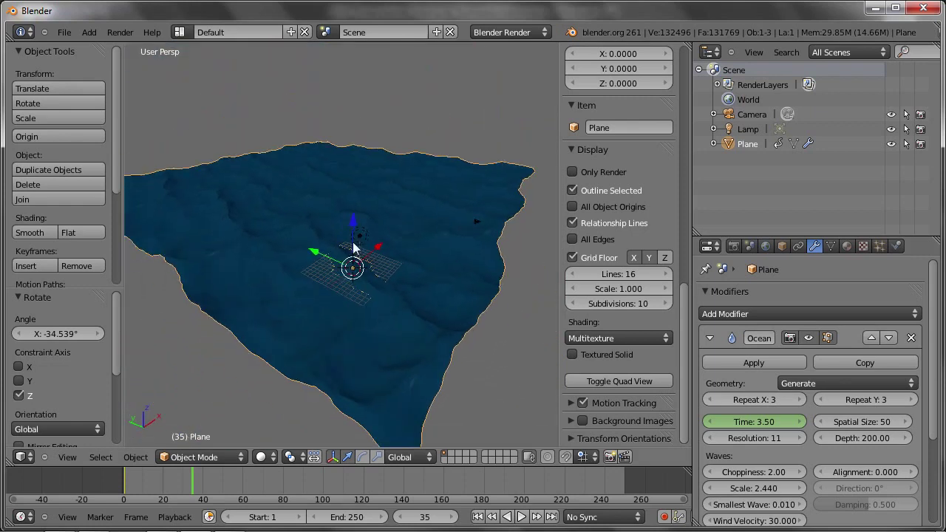
pyautogui.scroll(3, 348, 288)
pyautogui.scroll(1, 354, 279)
pyautogui.moveTo(353, 279)
pyautogui.mouseDown(button='middle')
pyautogui.moveTo(362, 238)
pyautogui.moveTo(321, 227)
pyautogui.mouseUp(button='middle')
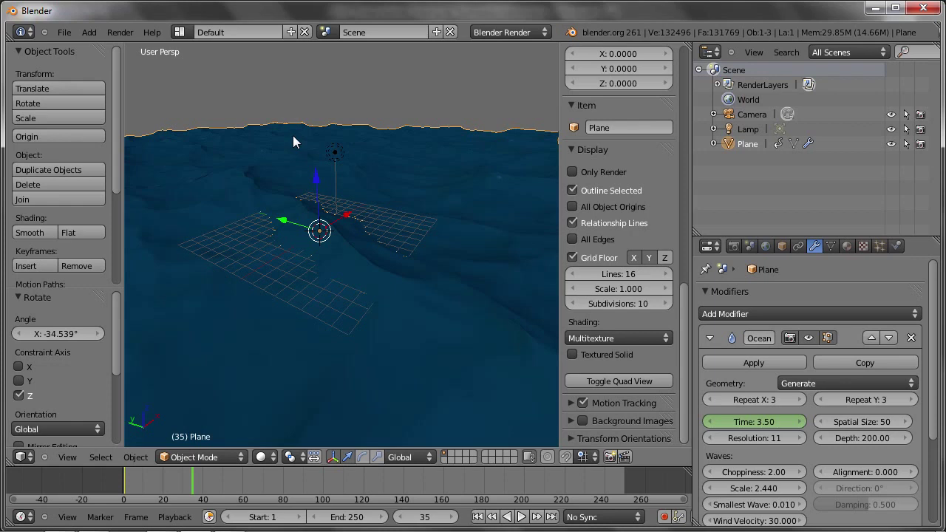
# Step: Align the camera to the view, tilt it up to 75.592° about X, and render
pyautogui.click(68, 456)
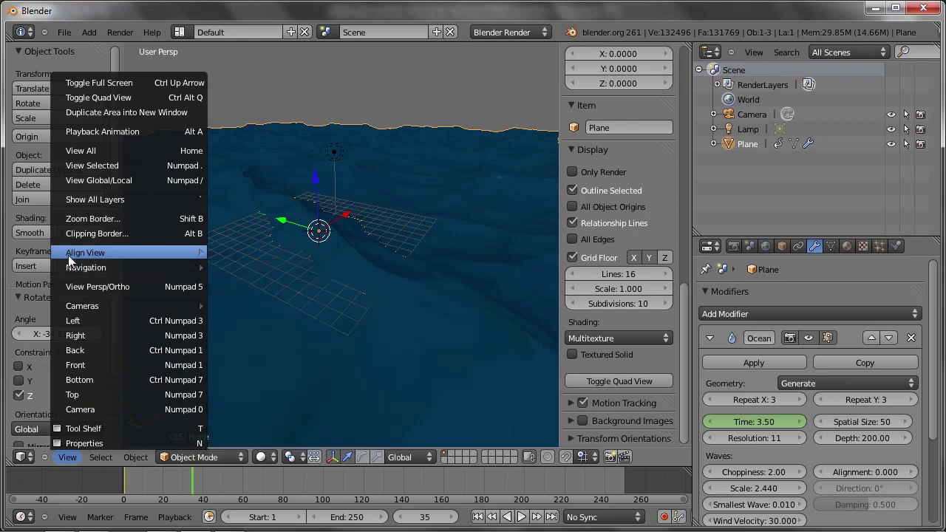
pyautogui.moveTo(86, 253)
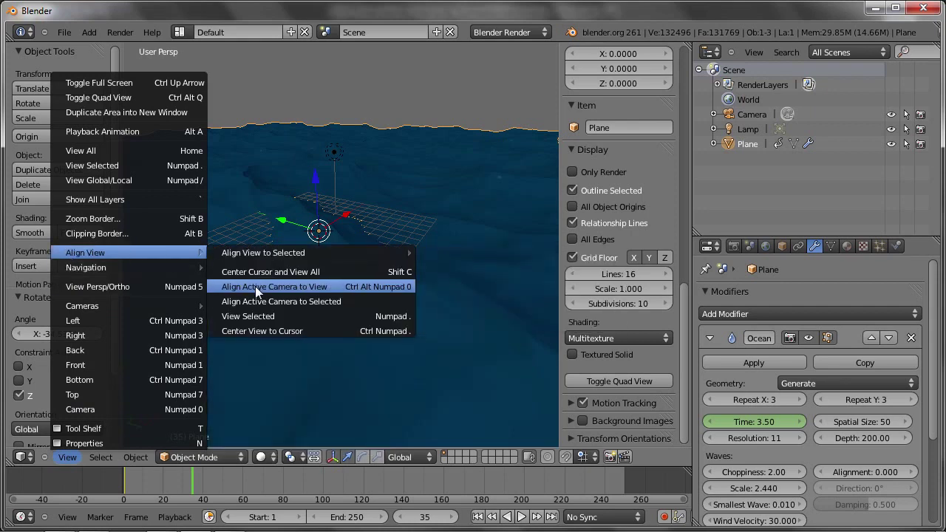
pyautogui.click(367, 287)
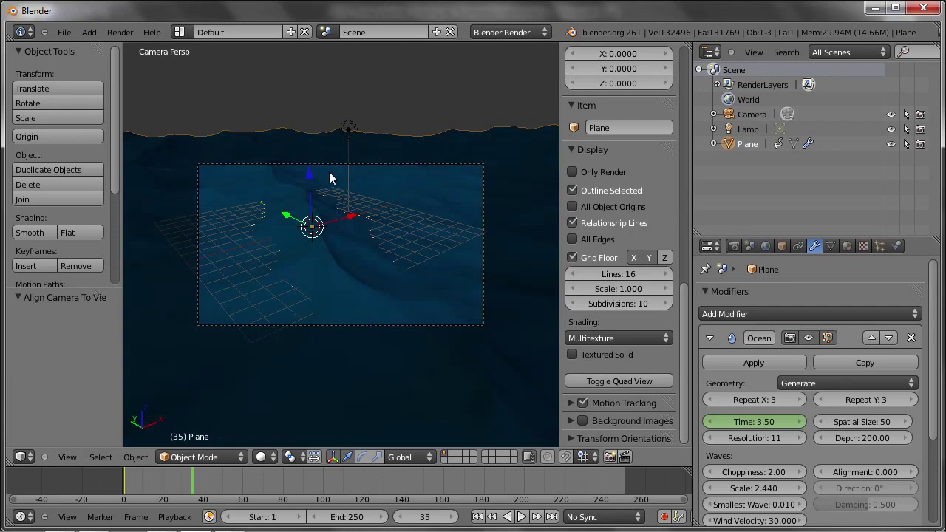
pyautogui.scroll(1, 340, 150)
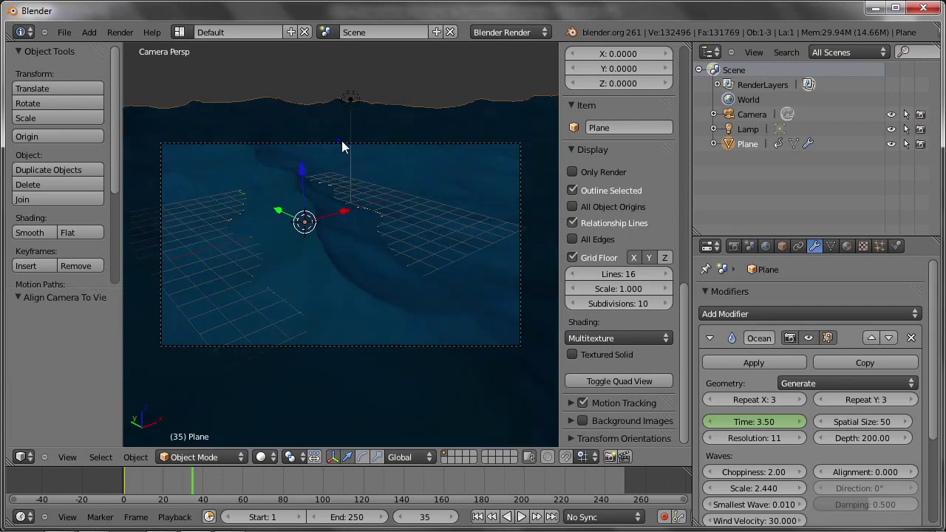
pyautogui.rightClick(342, 141)
pyautogui.press('r')
pyautogui.press('x')
pyautogui.press('x')
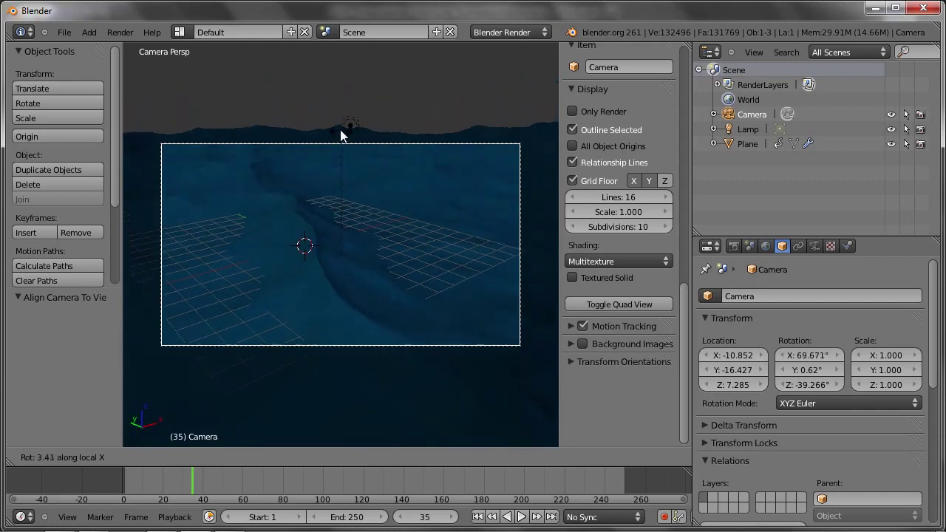
pyautogui.click(353, 174)
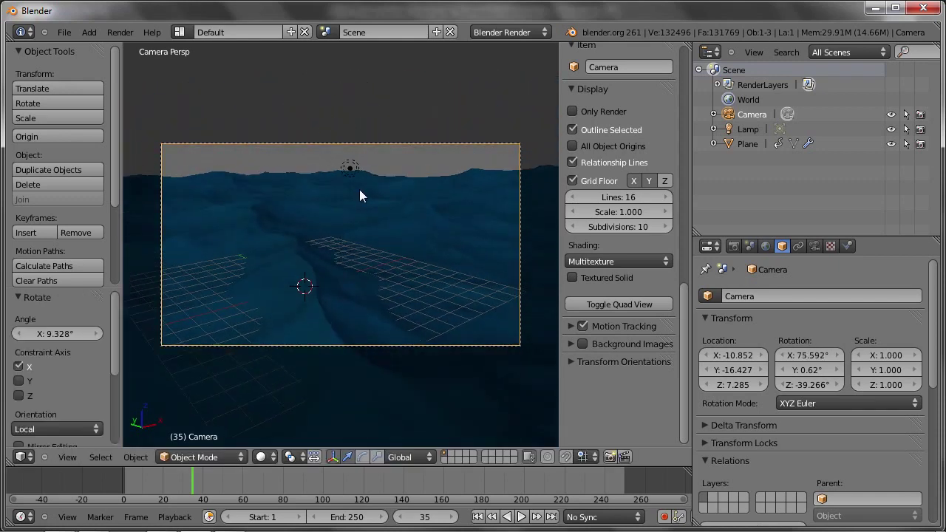
pyautogui.press('F12')
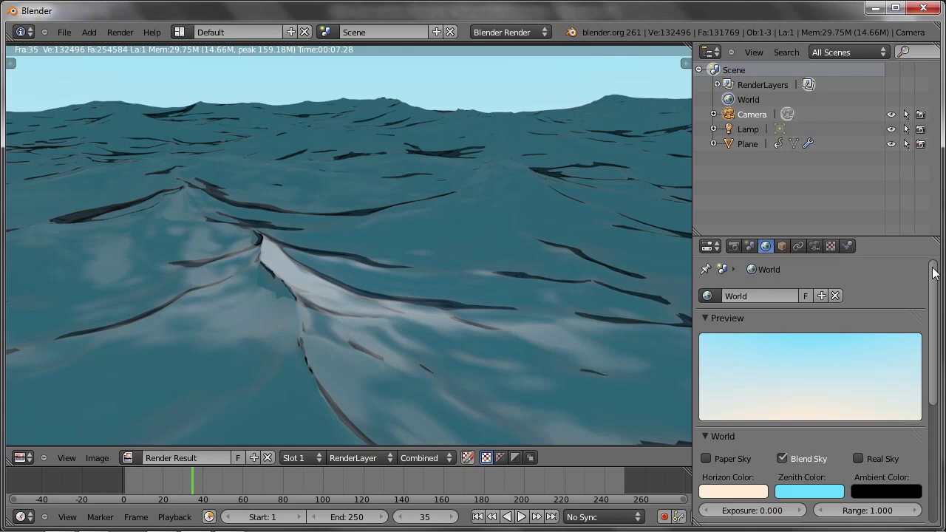
# Step: Enable world Mist (start 5, depth 25, quadratic falloff) and render the hazy ocean
pyautogui.moveTo(933, 272); pyautogui.dragTo(934, 392)
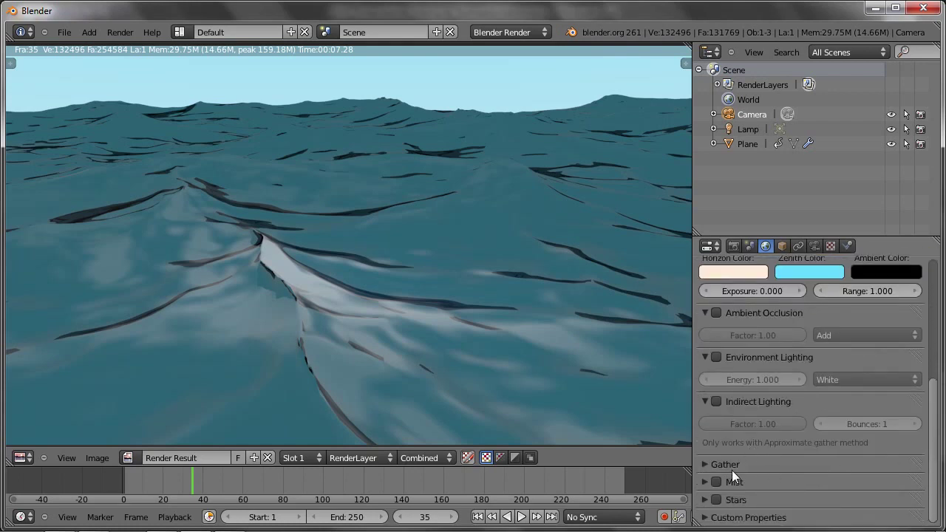
pyautogui.click(703, 484)
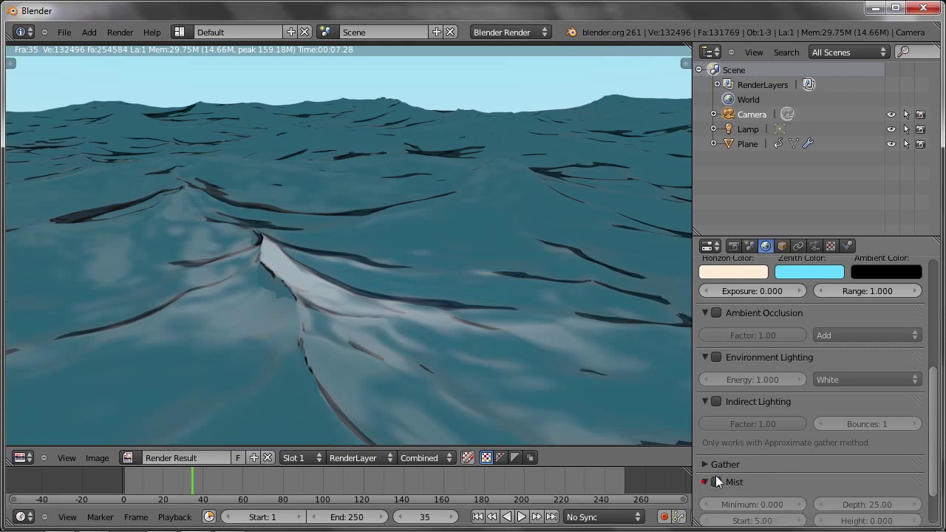
pyautogui.scroll(-2, 754, 414)
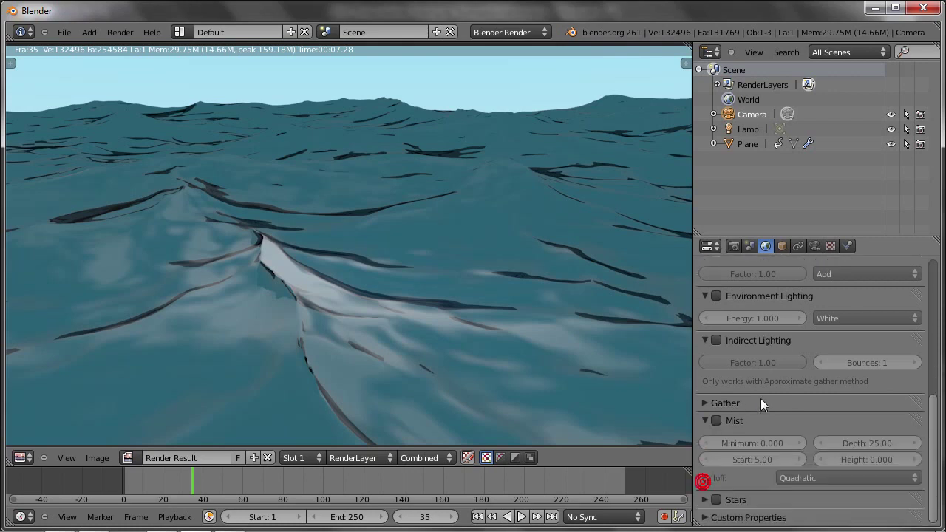
pyautogui.click(717, 421)
pyautogui.press('F12')
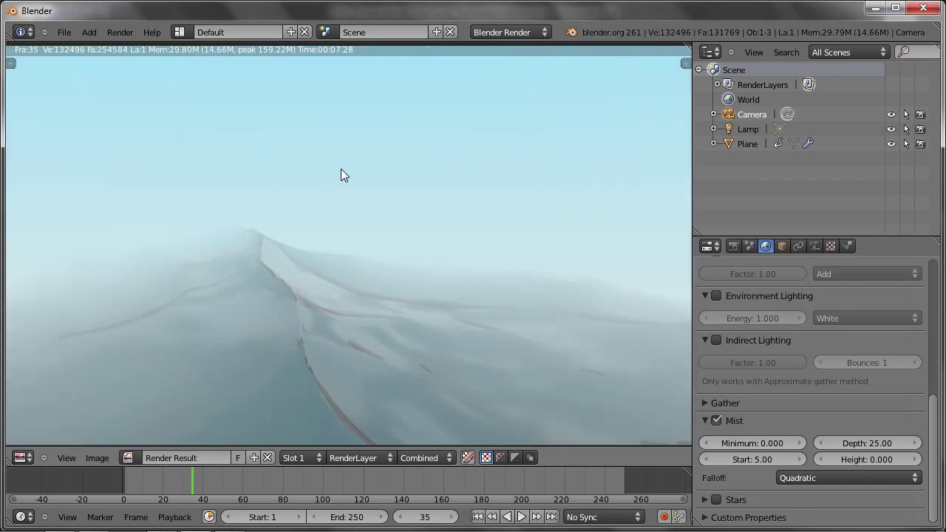
pyautogui.scroll(-2, 429, 352)
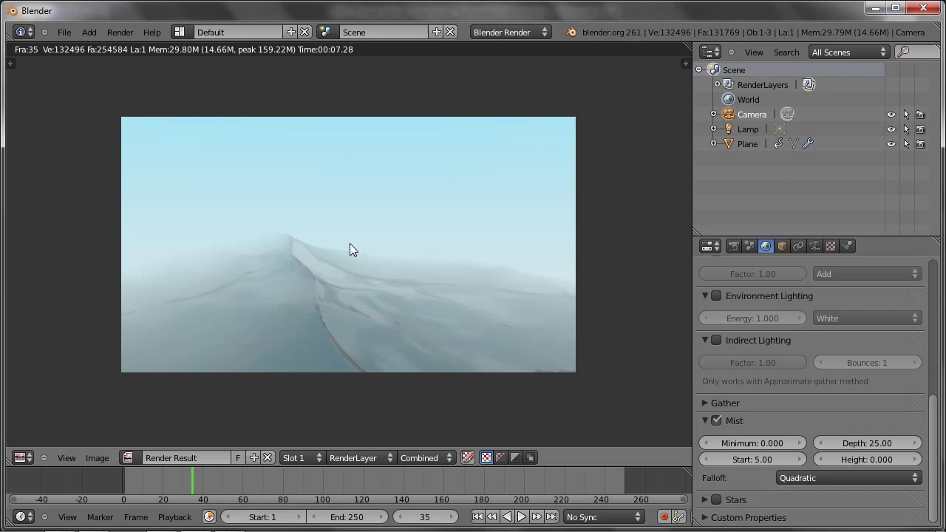
# Step: Set Mist Depth to 100 and re-render the ocean
pyautogui.click(871, 444)
pyautogui.write('100')
pyautogui.press('Return')
pyautogui.press('F12')
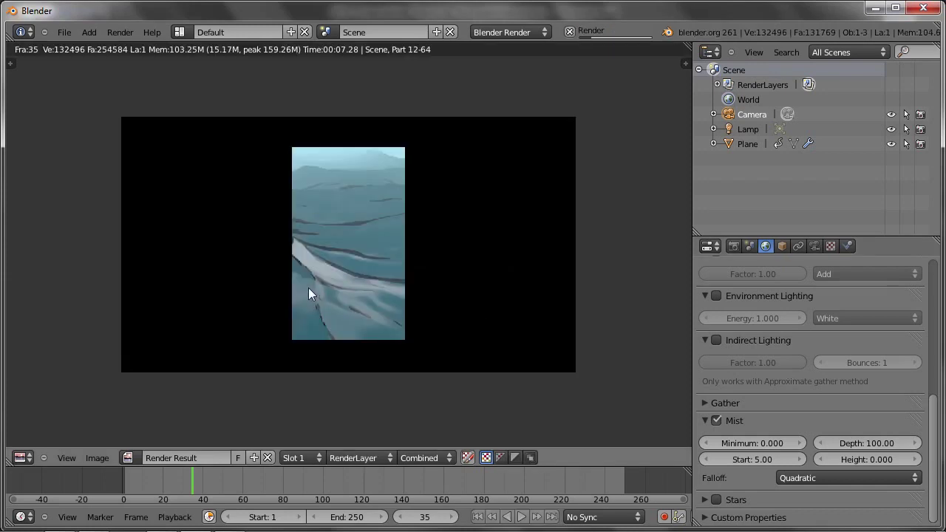
pyautogui.scroll(1, 299, 207)
pyautogui.scroll(1, 299, 207)
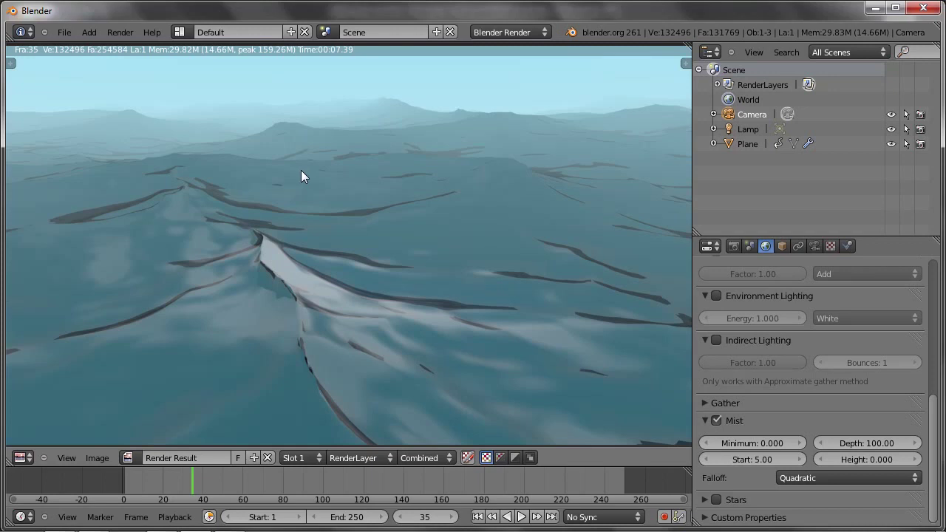
pyautogui.press('Escape')
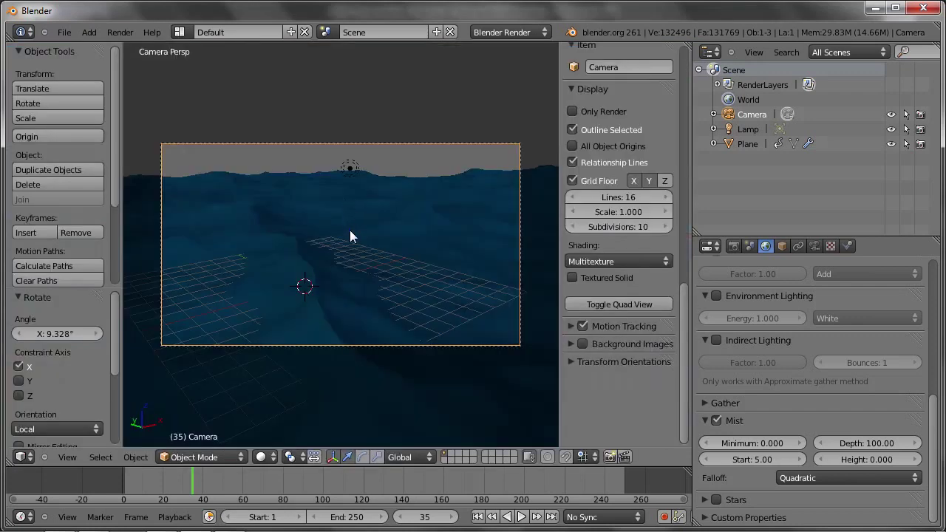
# Step: Select the ocean plane and show its modifier settings
pyautogui.rightClick(350, 243)
pyautogui.rightClick(444, 267)
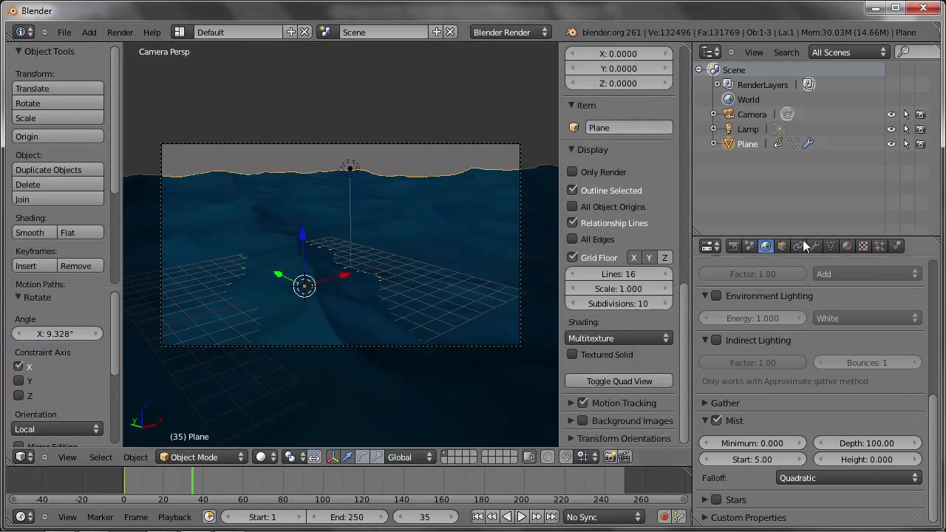
pyautogui.click(815, 246)
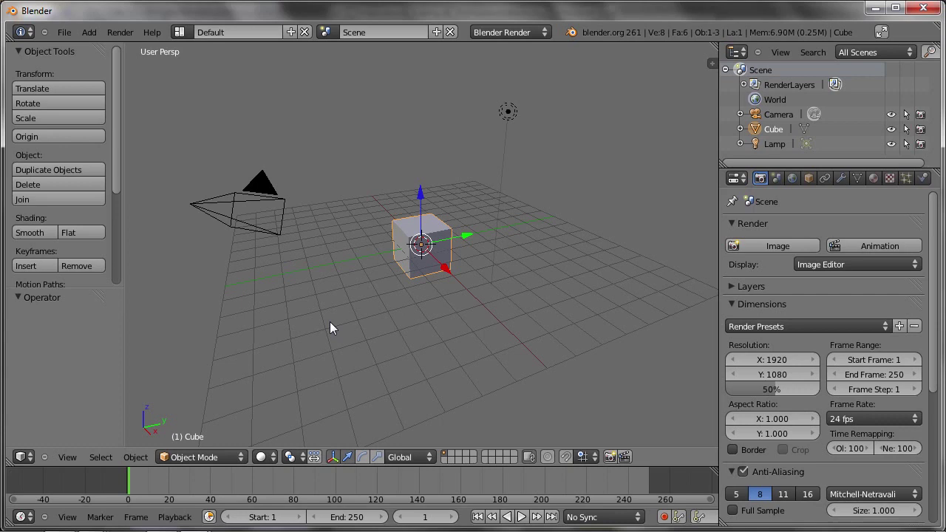
# Step: Check the cube's Physics and Modifiers tabs, then switch the render engine to Blender Game
pyautogui.click(923, 178)
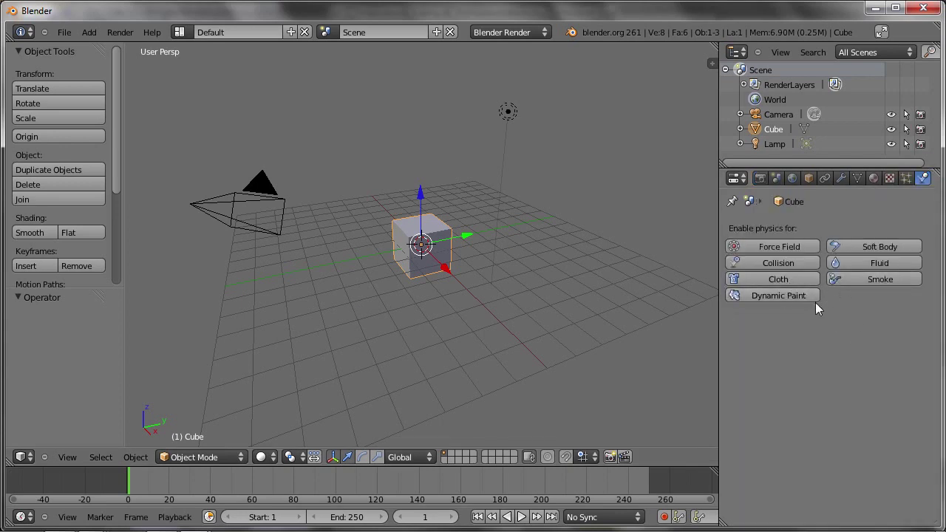
pyautogui.click(841, 178)
pyautogui.click(811, 247)
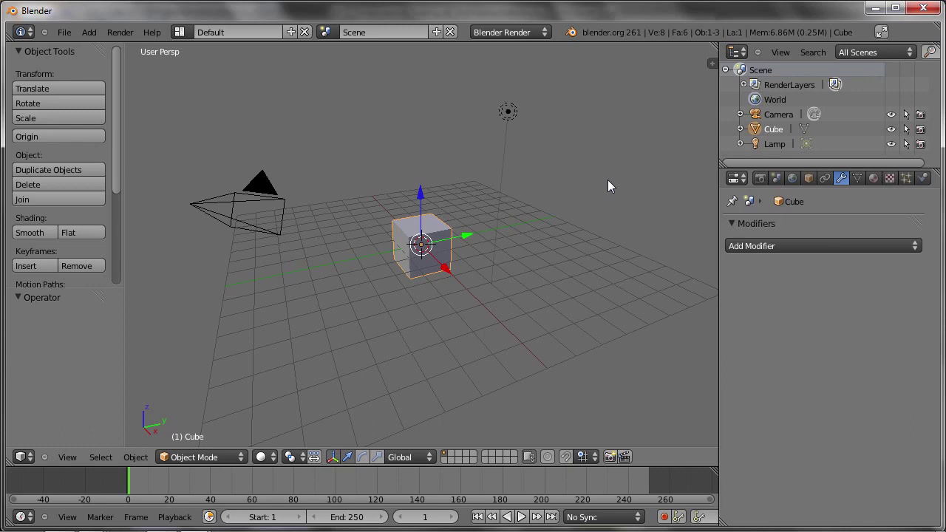
pyautogui.click(483, 34)
pyautogui.click(520, 63)
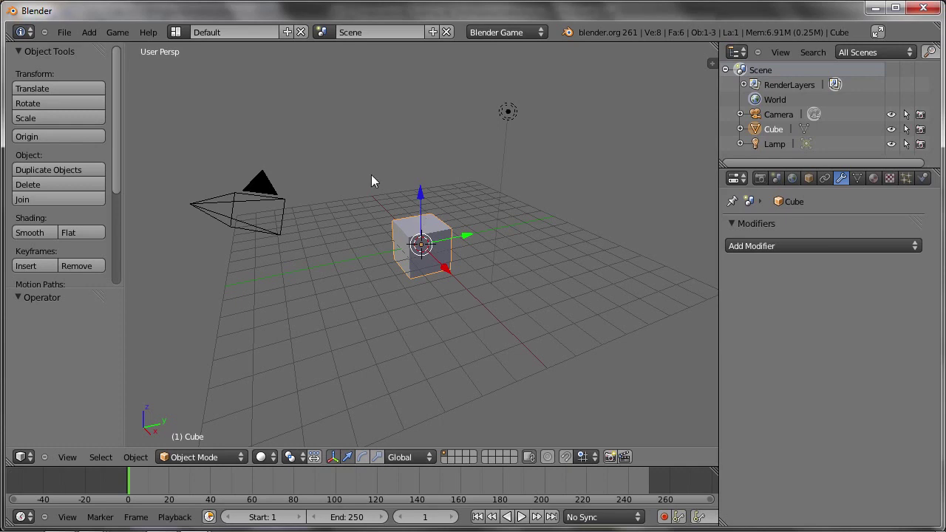
# Step: Run the default cube scene in the game engine, then open the File menu
pyautogui.press('p')
pyautogui.click(65, 32)
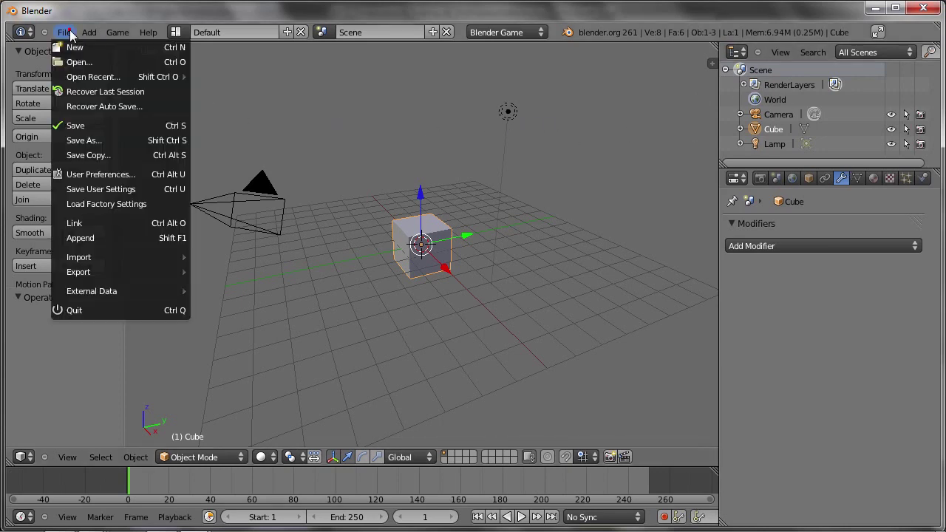
pyautogui.click(70, 108)
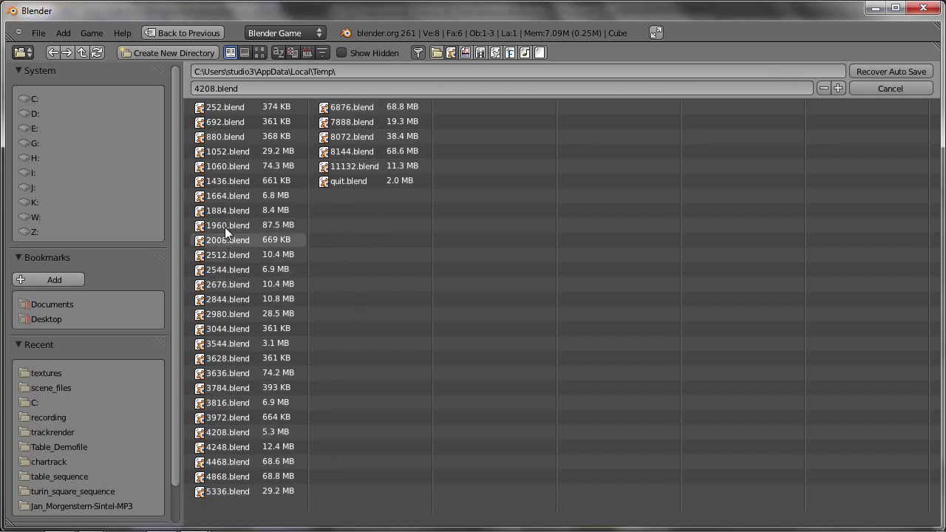
pyautogui.click(43, 35)
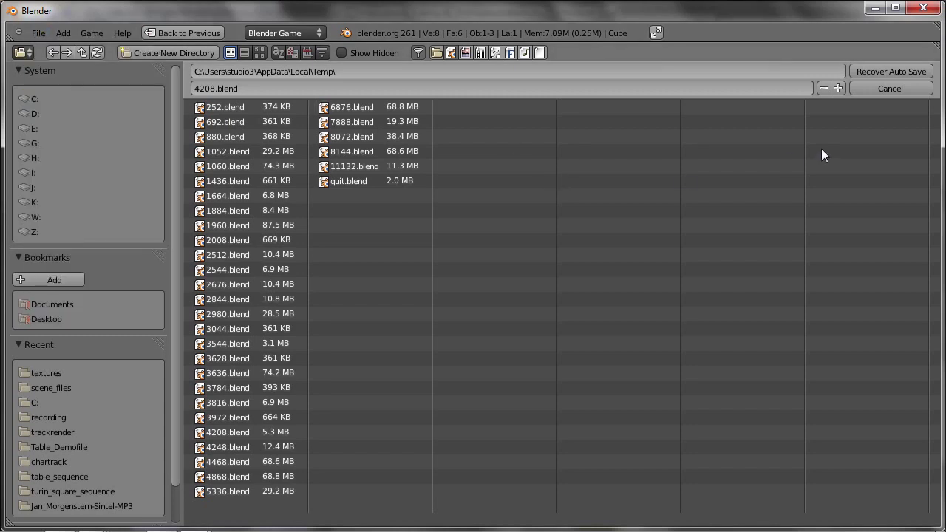
pyautogui.click(891, 89)
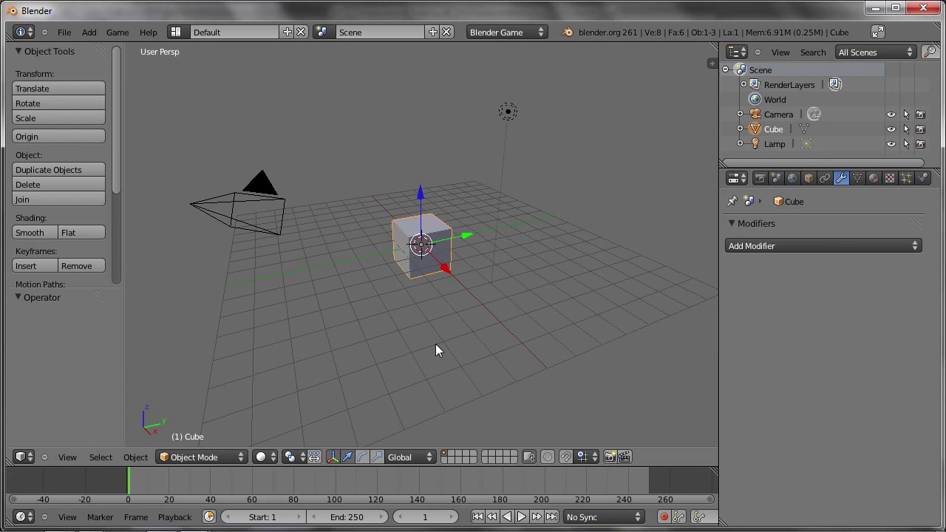
# Step: Add a ground plane at the scene centre and scale it up 20 times
pyautogui.press('Tab')
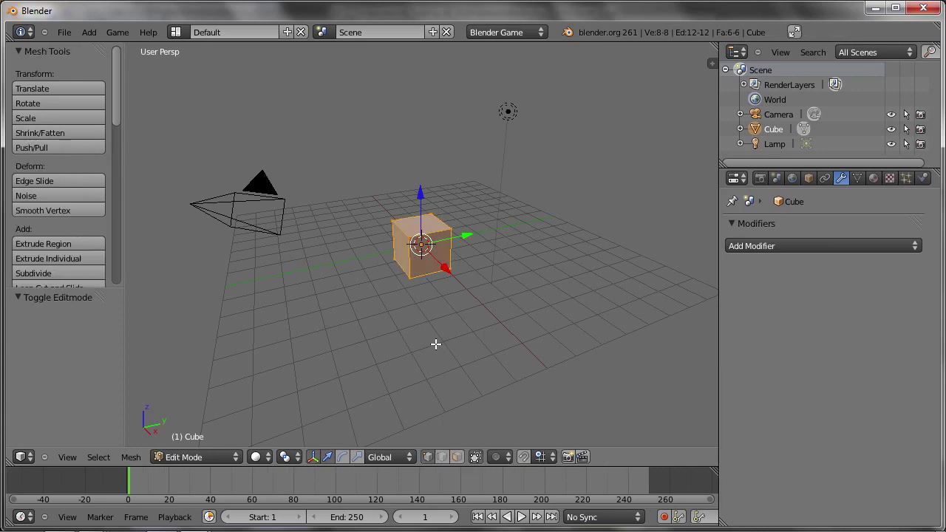
pyautogui.press('Tab')
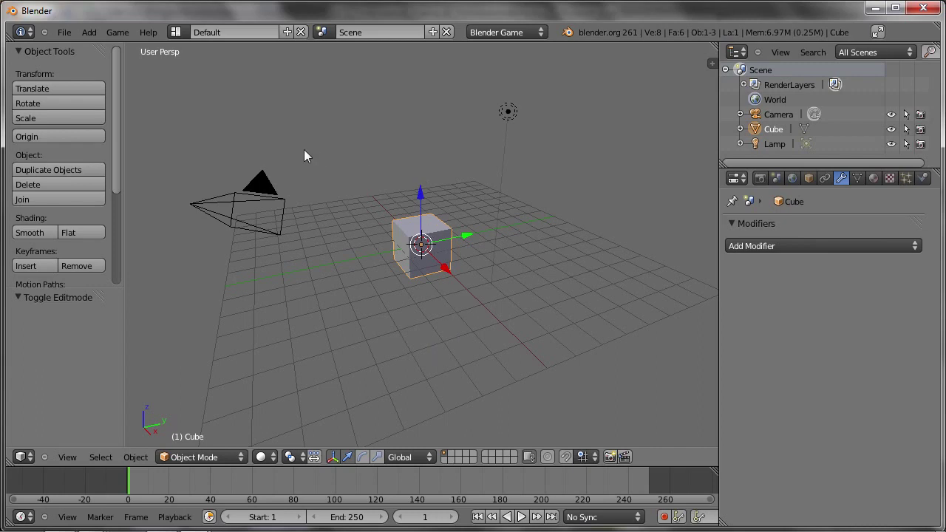
pyautogui.hotkey('shift', 'a')
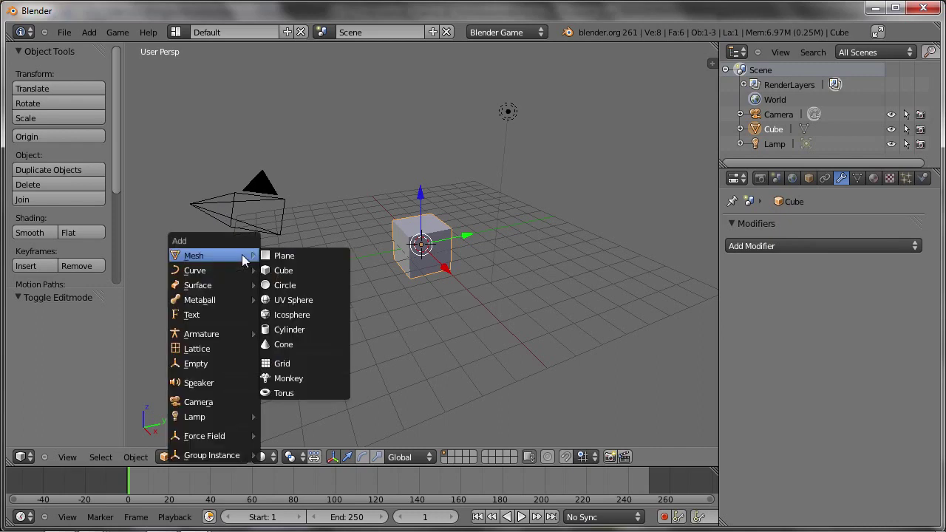
pyautogui.click(307, 256)
pyautogui.press('s')
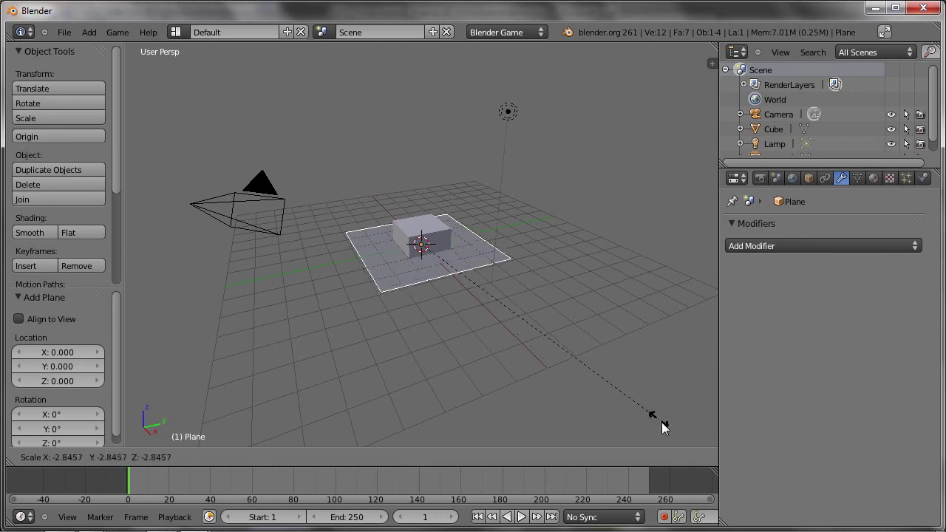
pyautogui.rightClick(665, 426)
pyautogui.write('s')
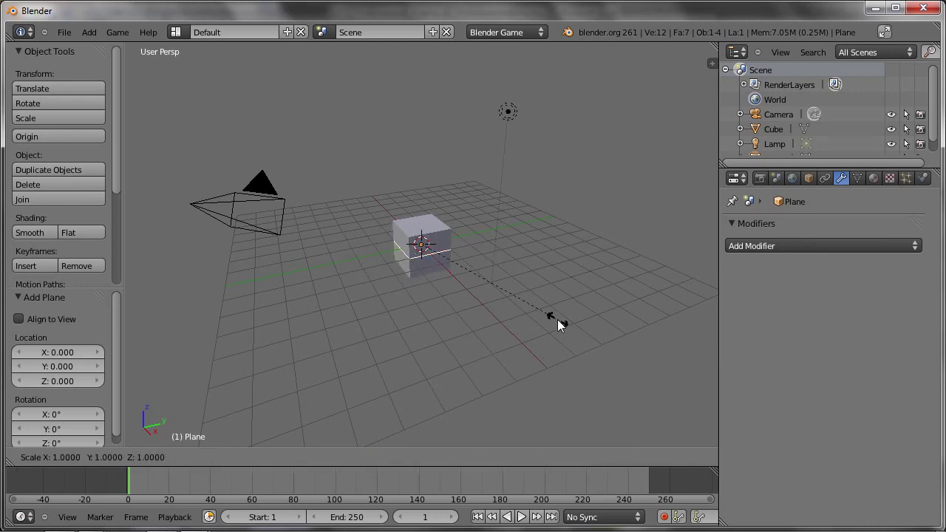
pyautogui.write('20')
pyautogui.press('Return')
# Step: Raise the cube 2.425 units above the plane and tilt it 4.275°
pyautogui.rightClick(406, 225)
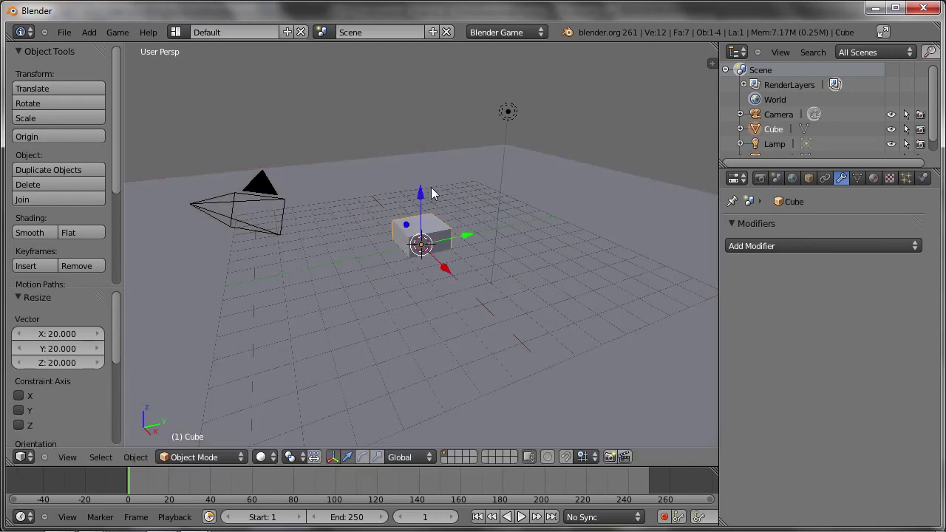
pyautogui.moveTo(418, 207); pyautogui.dragTo(418, 37)
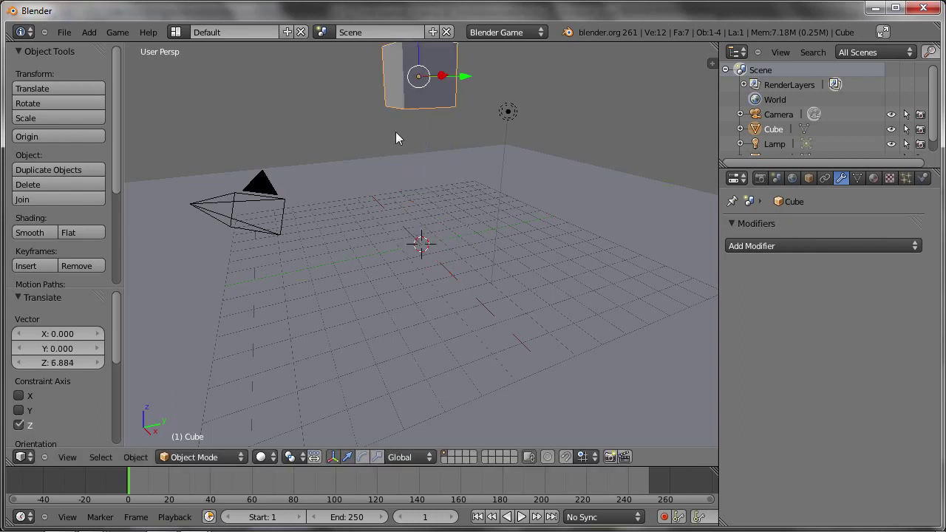
pyautogui.moveTo(396, 132); pyautogui.dragTo(397, 236, button='middle')
pyautogui.press('g')
pyautogui.press('z')
pyautogui.rightClick(386, 181)
pyautogui.press('r')
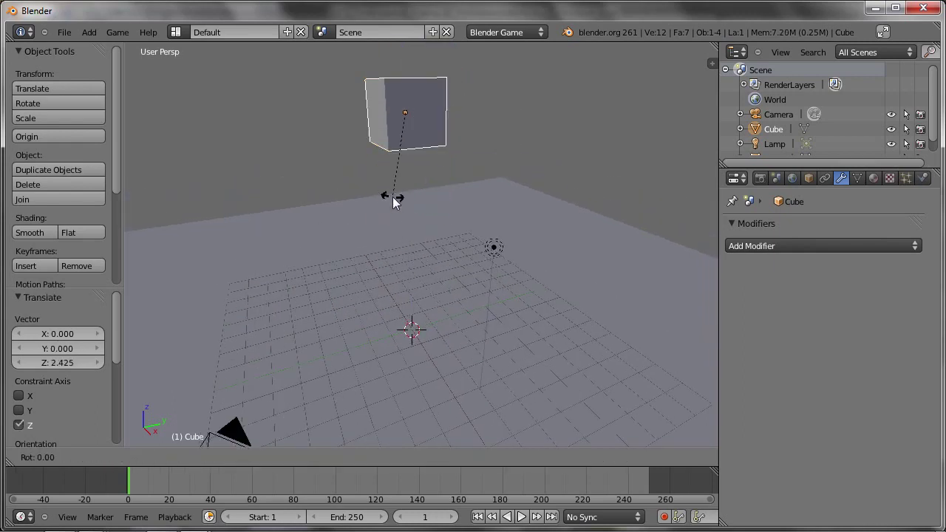
pyautogui.click(400, 157)
pyautogui.moveTo(422, 170)
pyautogui.mouseDown(button='middle')
pyautogui.moveTo(377, 235)
pyautogui.moveTo(438, 241)
pyautogui.moveTo(455, 220)
pyautogui.mouseUp(button='middle')
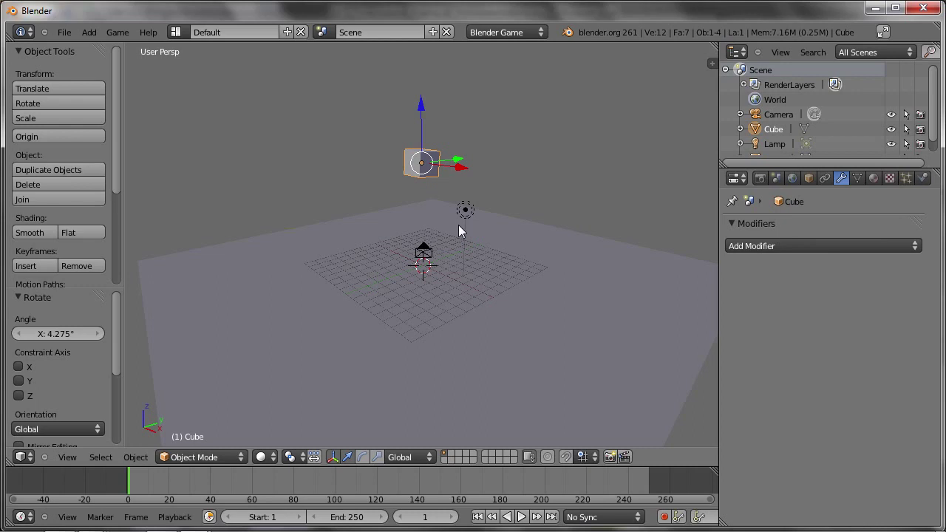
# Step: Test-run the game, then show the Cube's Physics properties, currently set to Static
pyautogui.press('p')
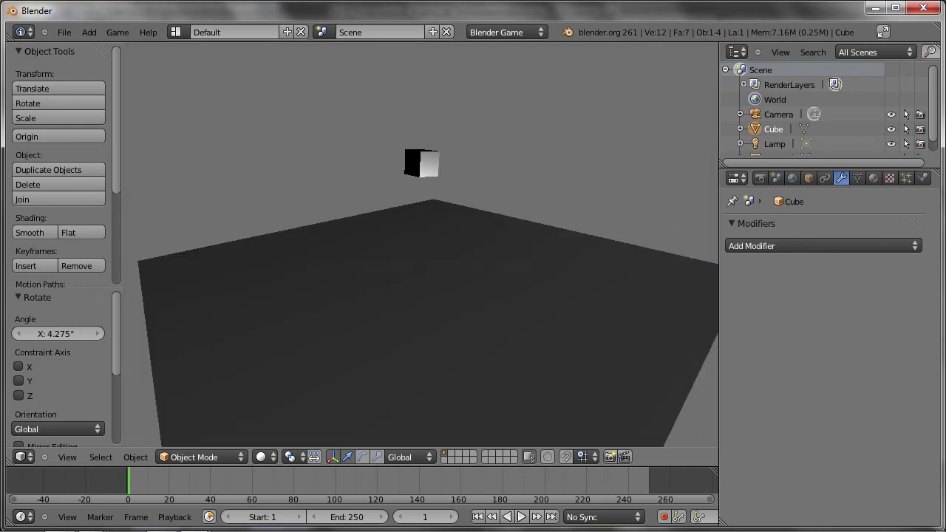
pyautogui.press('Escape')
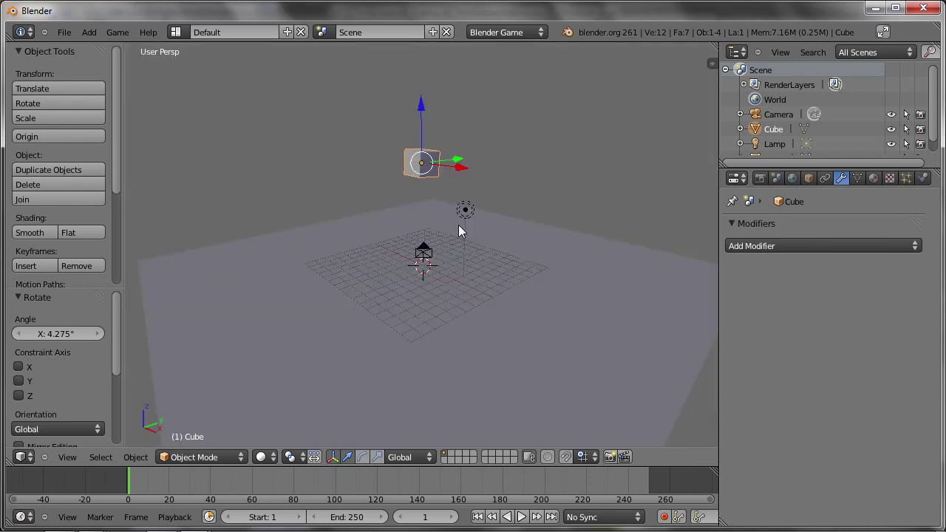
pyautogui.click(923, 179)
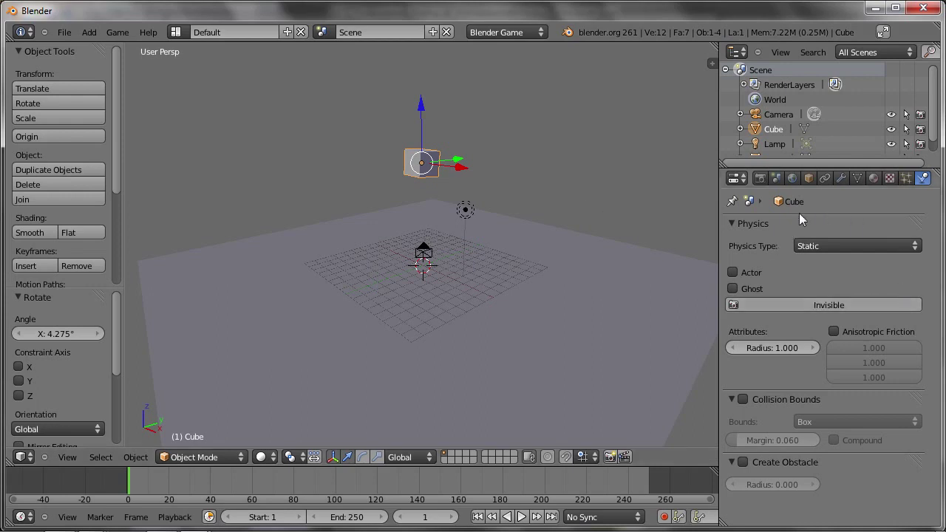
# Step: Toggle the render engine to Blender Render and back to Blender Game, then make the Cube a Rigid Body
pyautogui.click(488, 32)
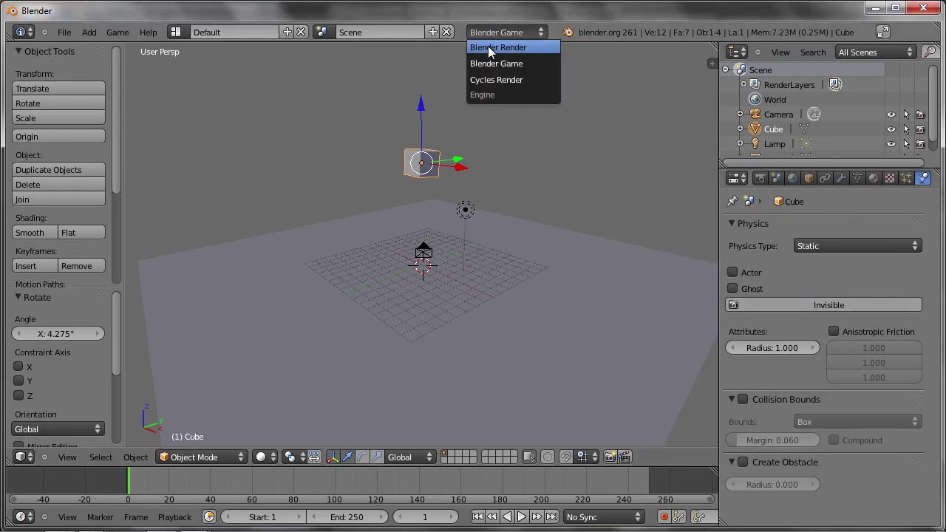
pyautogui.click(488, 46)
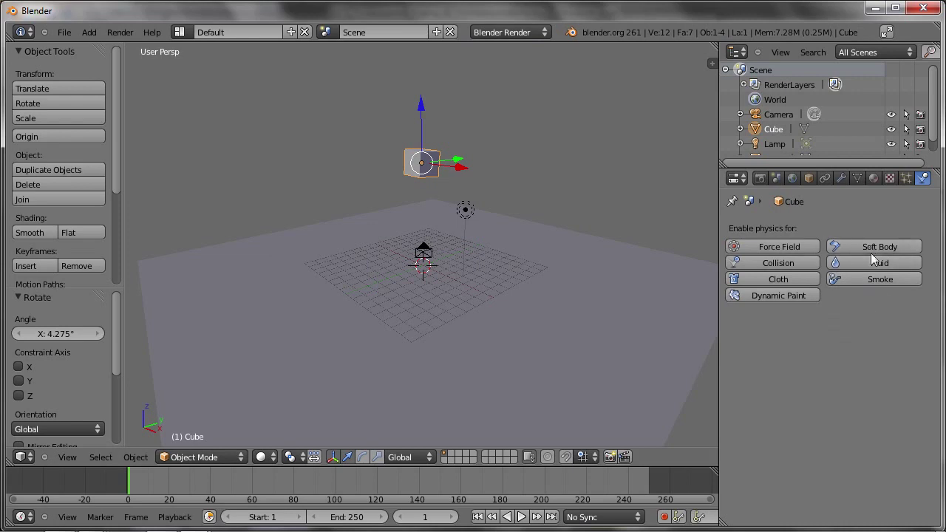
pyautogui.click(503, 32)
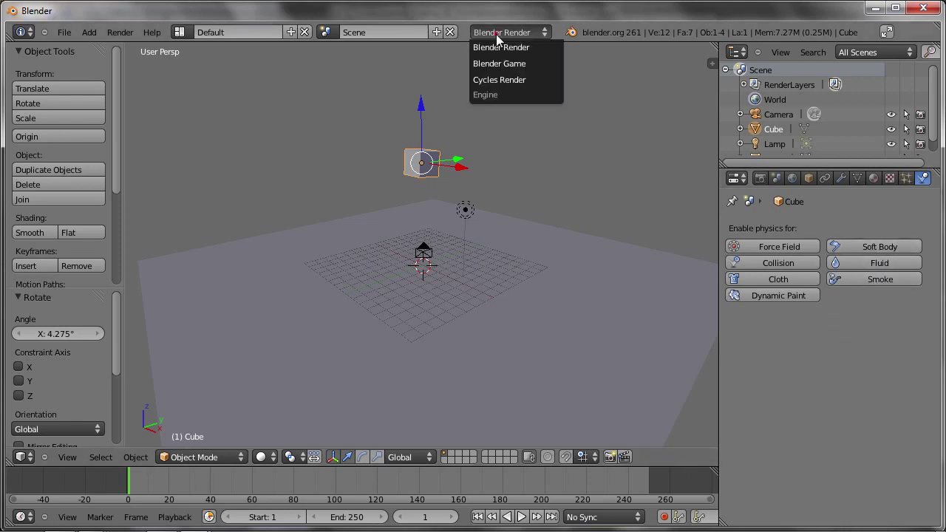
pyautogui.click(494, 65)
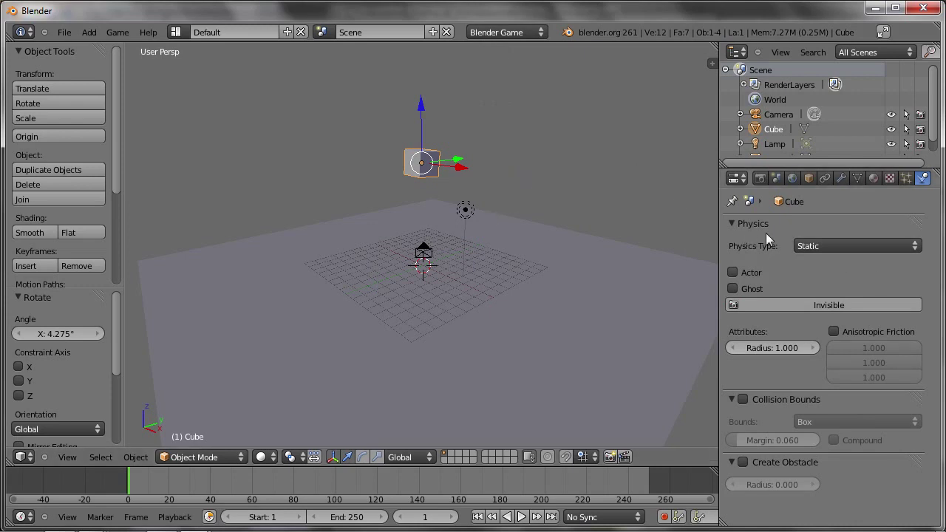
pyautogui.click(824, 246)
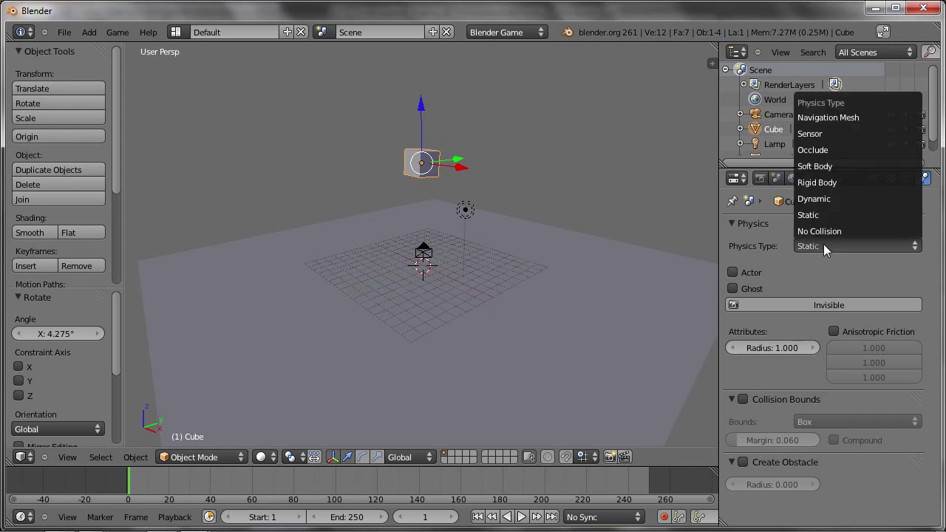
pyautogui.click(817, 183)
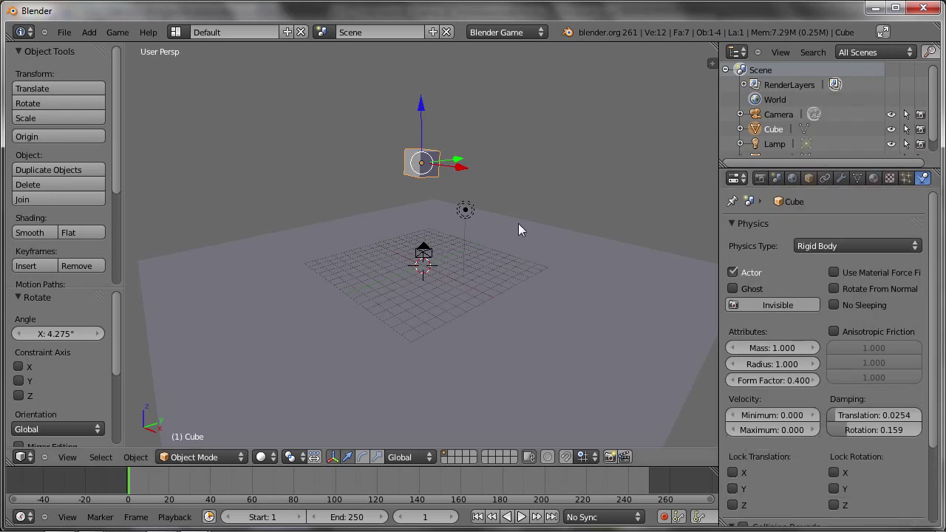
# Step: Test-run the game to watch the cube drop, then select the ground plane
pyautogui.press('p')
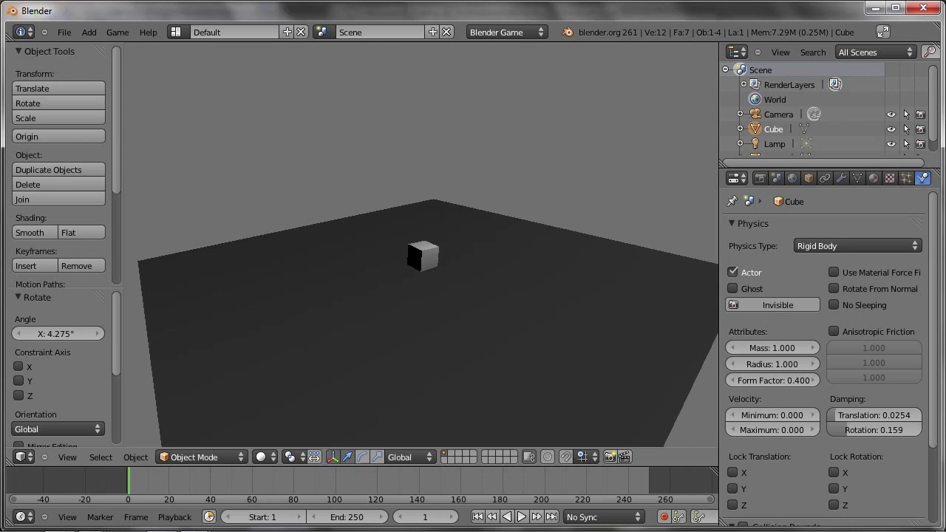
pyautogui.press('Escape')
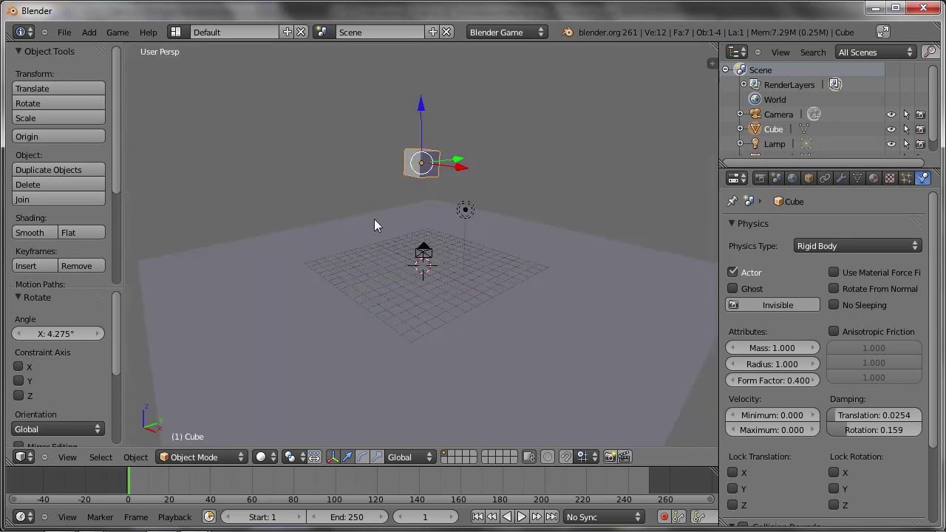
pyautogui.rightClick(374, 220)
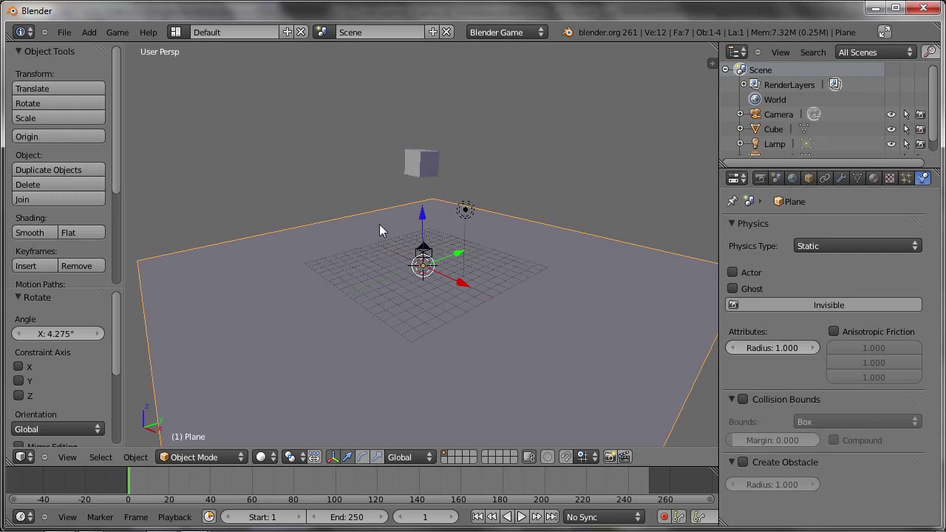
pyautogui.rightClick(407, 156)
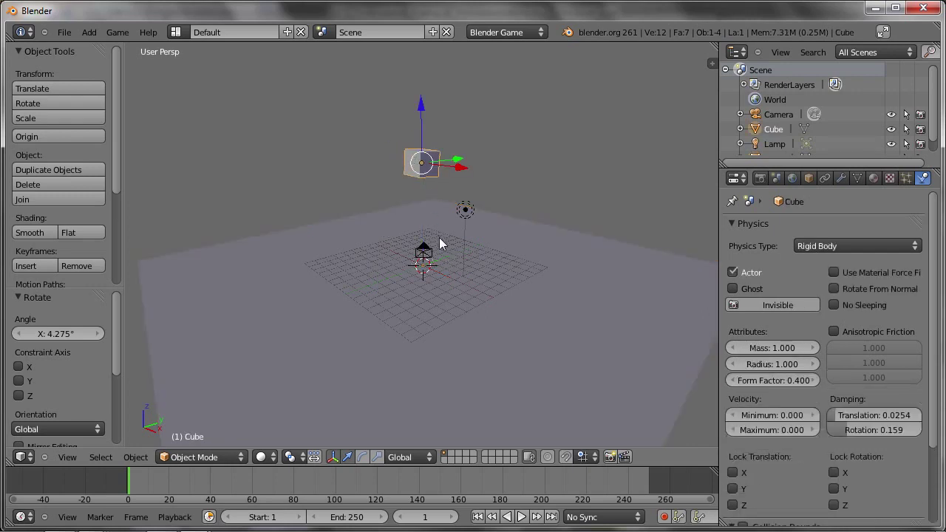
pyautogui.moveTo(439, 244); pyautogui.dragTo(401, 239, button='middle')
pyautogui.rightClick(503, 329)
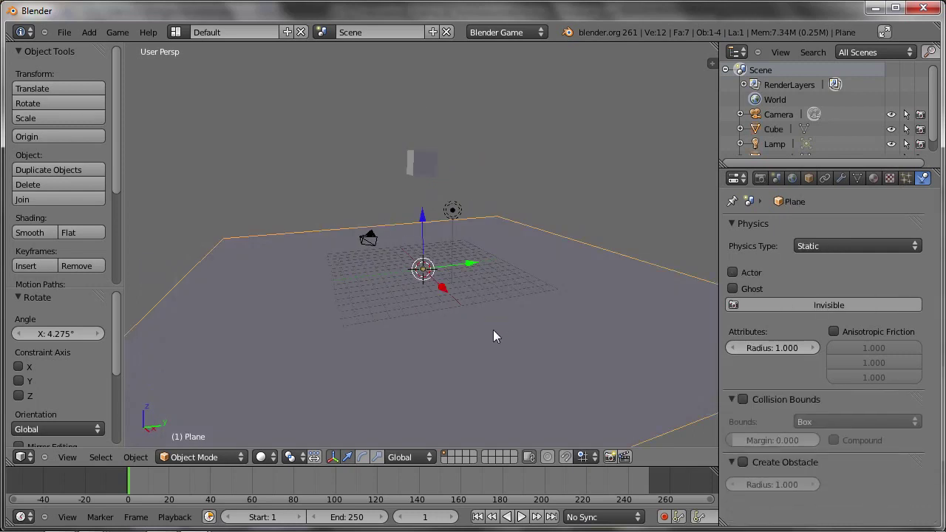
# Step: Duplicate the ground plane, raise it, scale it to 0.266 and tilt it 22.1° about X
pyautogui.hotkey('shift', 'd')
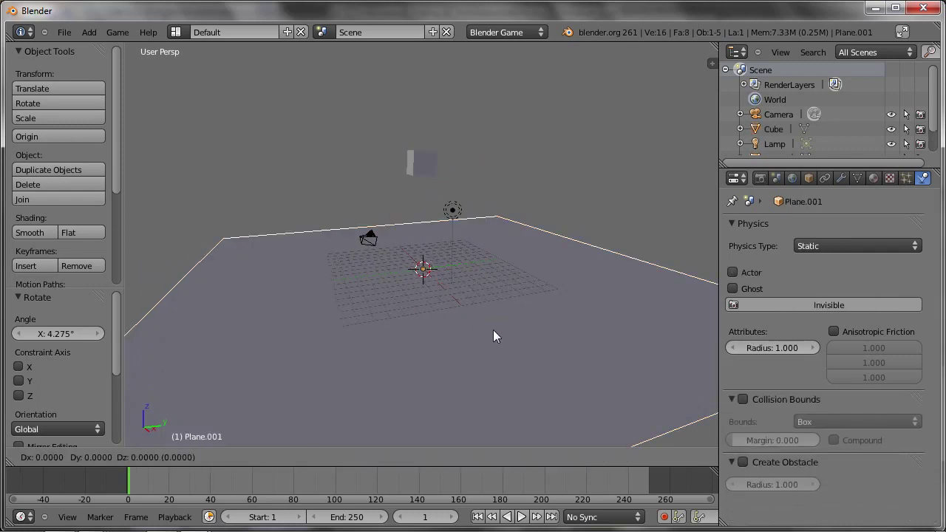
pyautogui.press('z')
pyautogui.click(493, 281)
pyautogui.press('s')
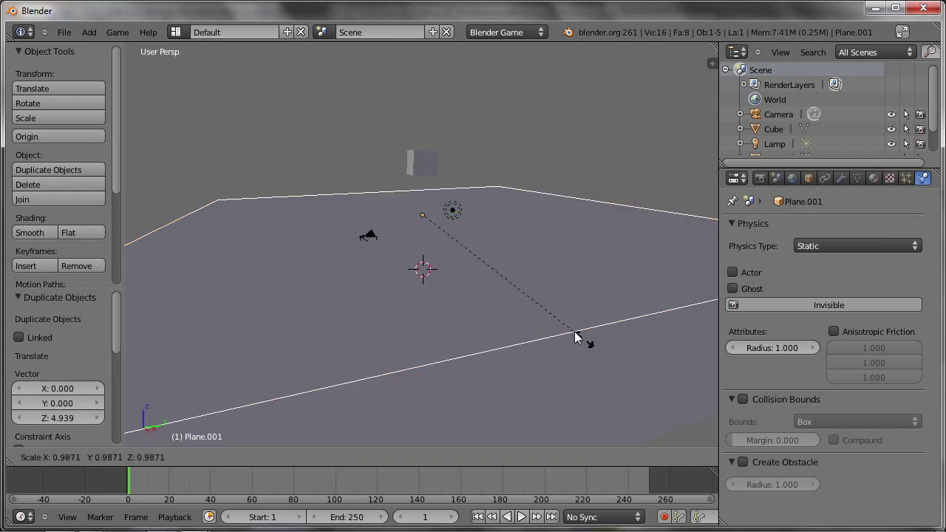
pyautogui.click(467, 248)
pyautogui.press('r')
pyautogui.press('x')
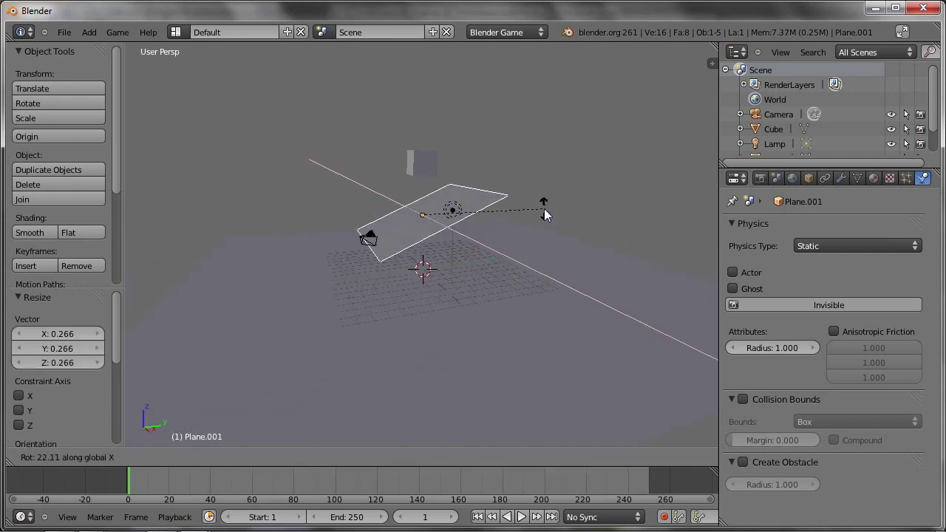
pyautogui.click(546, 210)
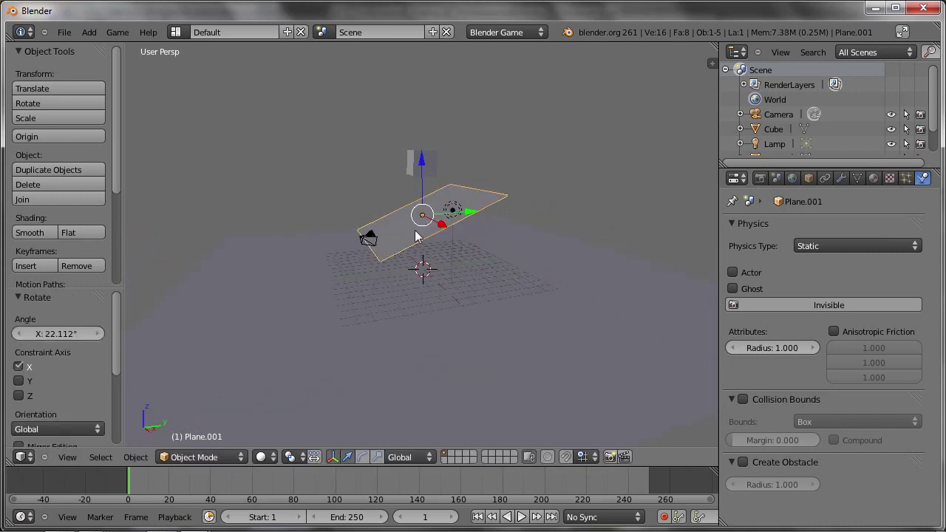
# Step: Run the game twice to watch the cube slide down the ramp
pyautogui.press('p')
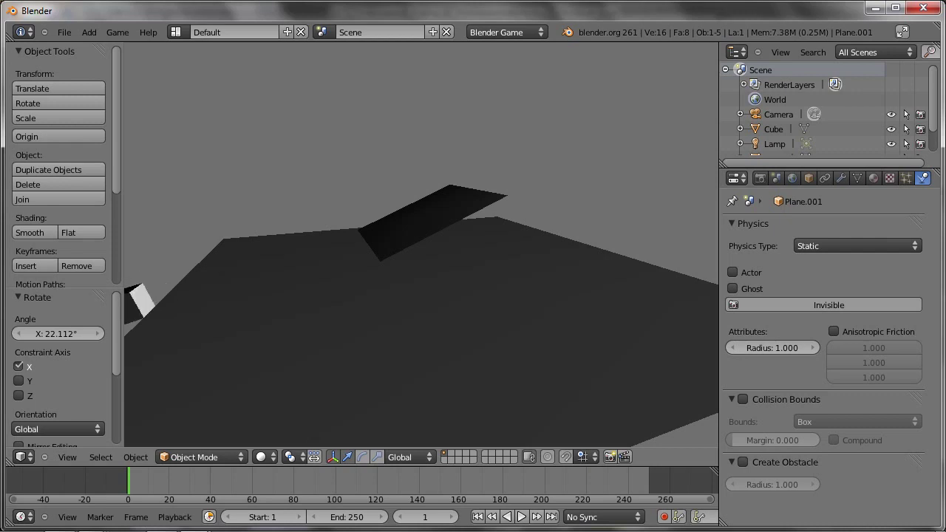
pyautogui.press('Escape')
pyautogui.press('p')
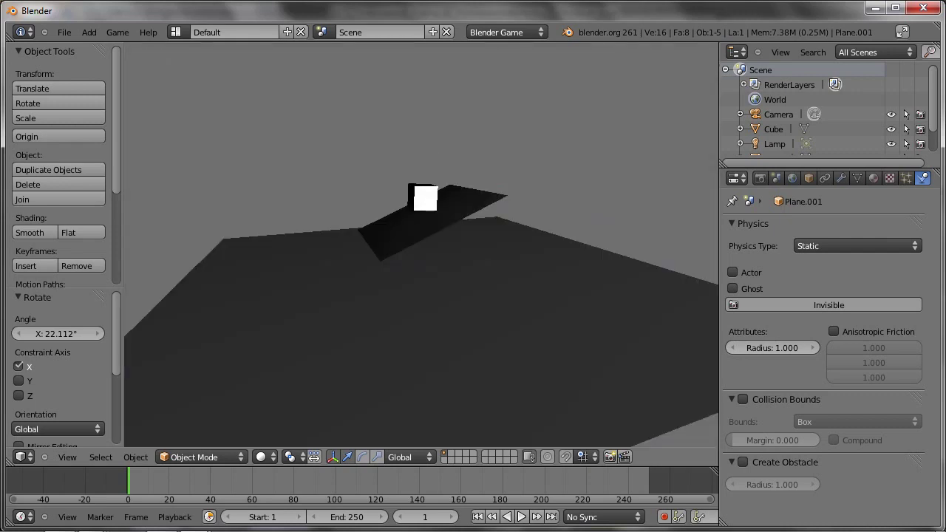
pyautogui.press('Escape')
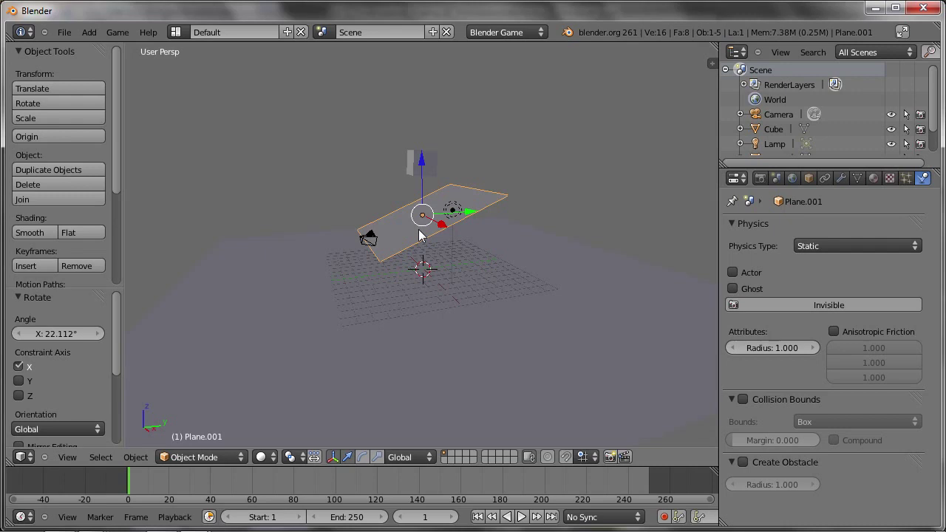
# Step: Enable Box collision bounds on the cube and test-run its slide off the ramp
pyautogui.rightClick(420, 173)
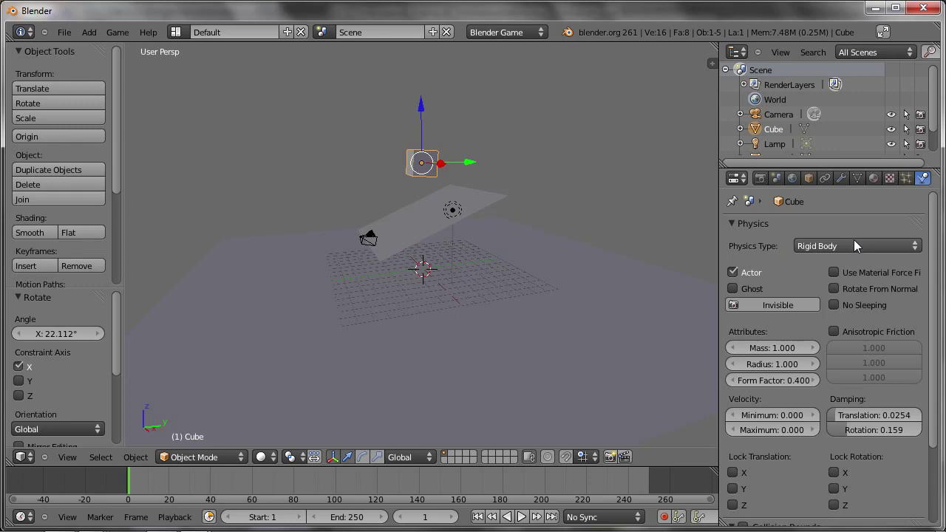
pyautogui.scroll(-3, 788, 281)
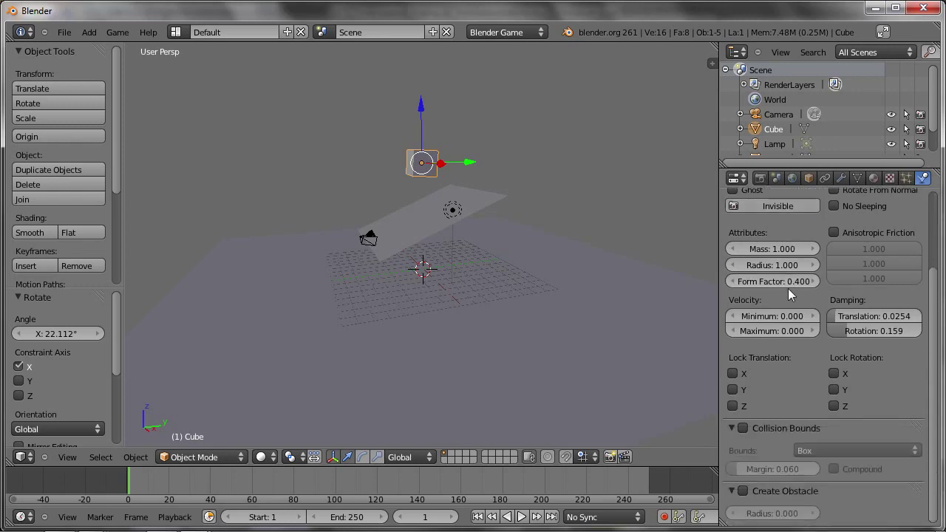
pyautogui.click(744, 429)
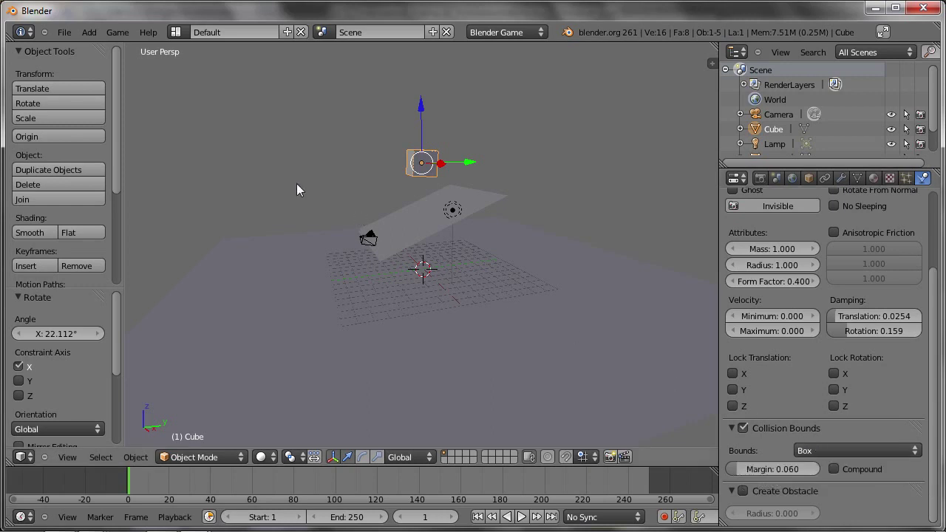
pyautogui.press('p')
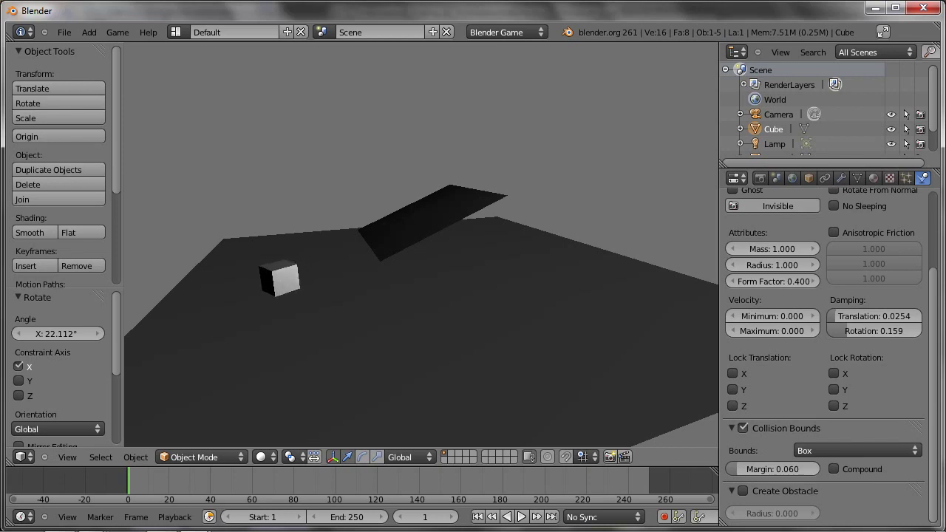
pyautogui.press('Escape')
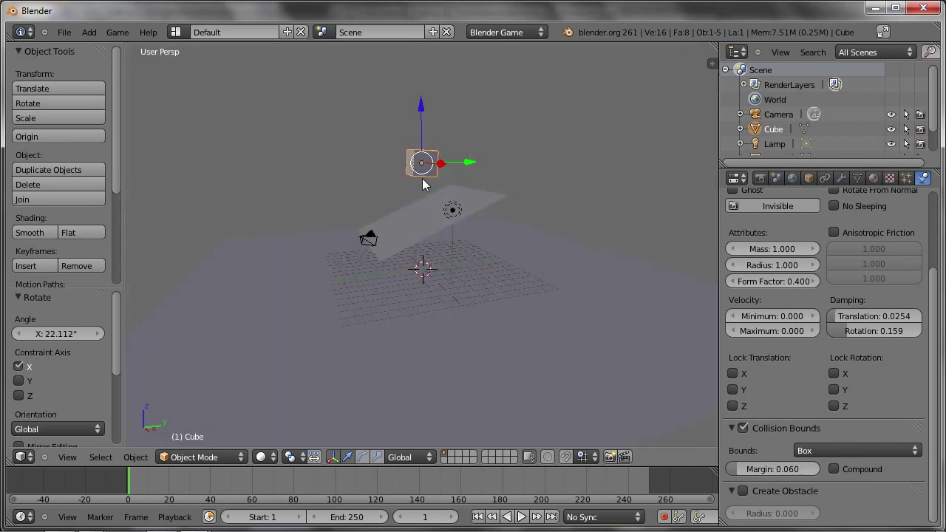
pyautogui.keyDown('shift'); pyautogui.moveTo(423, 179); pyautogui.dragTo(416, 225, button='middle'); pyautogui.keyUp('shift')
# Step: Duplicate the cube into rotated copies placed progressively higher above the ramp
pyautogui.hotkey('shift', 'd')
pyautogui.click(399, 205)
pyautogui.press('r')
pyautogui.press('x')
pyautogui.click(399, 178)
pyautogui.hotkey('shift', 'd')
pyautogui.click(434, 170)
pyautogui.press('r')
pyautogui.click(421, 164)
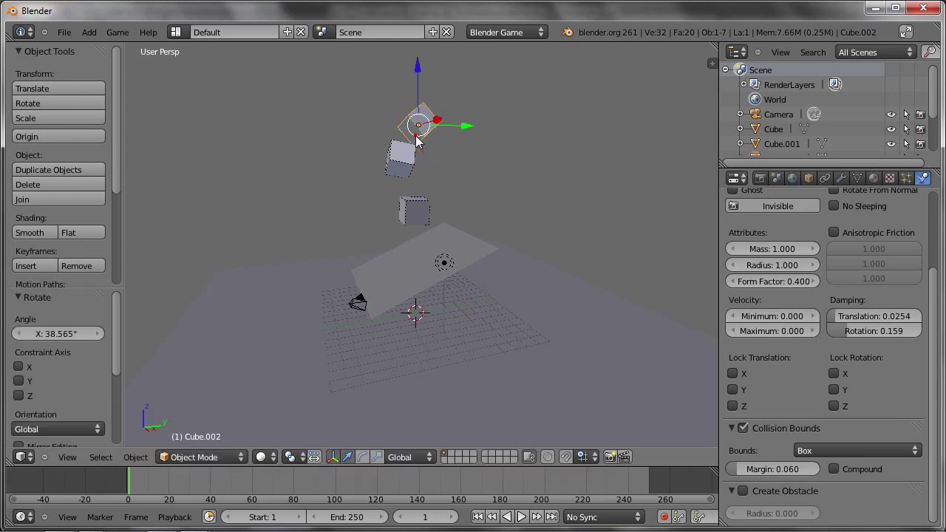
pyautogui.press('g')
pyautogui.click(397, 143)
pyautogui.keyDown('shift'); pyautogui.moveTo(393, 133); pyautogui.dragTo(377, 192, button='middle'); pyautogui.keyUp('shift')
# Step: Add the last rotated cube copies higher up and run the game to watch all five tumble
pyautogui.hotkey('shift', 'd')
pyautogui.click(402, 145)
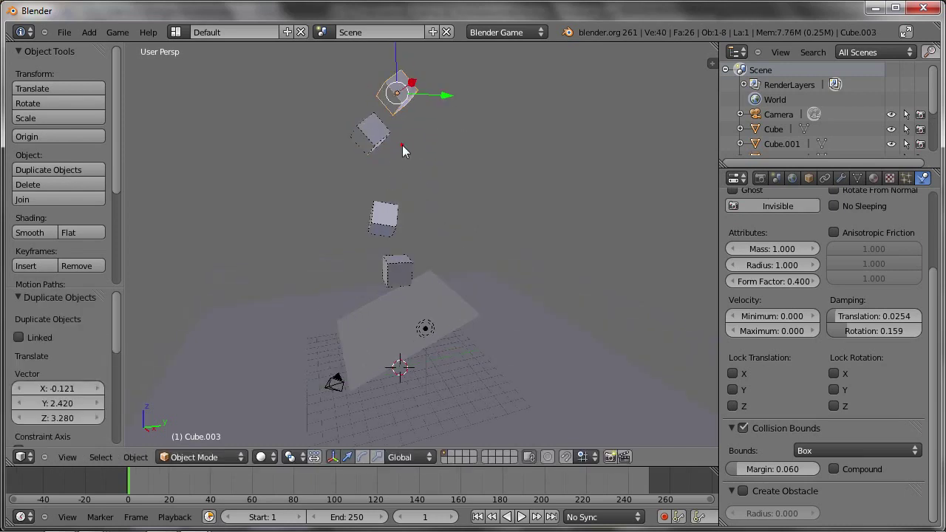
pyautogui.press('r')
pyautogui.press('r')
pyautogui.click(423, 202)
pyautogui.hotkey('shift', 'd')
pyautogui.click(431, 228)
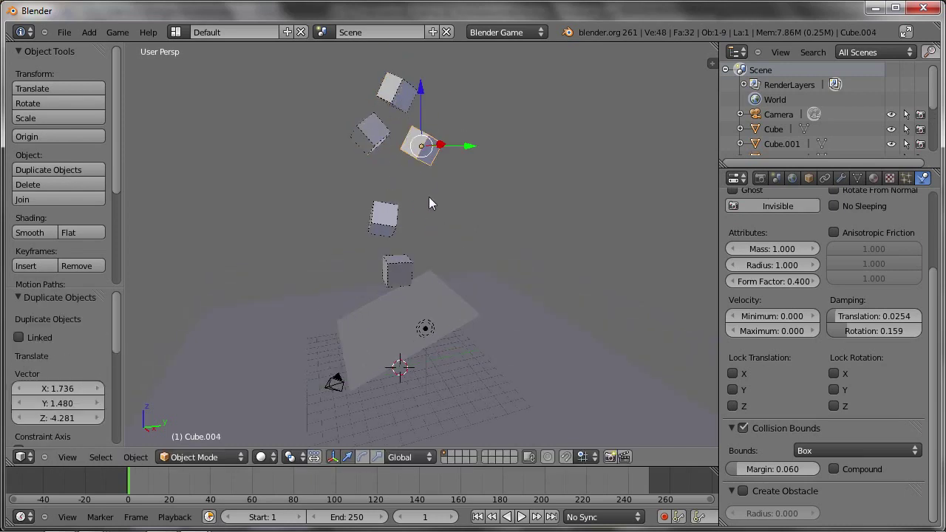
pyautogui.press('p')
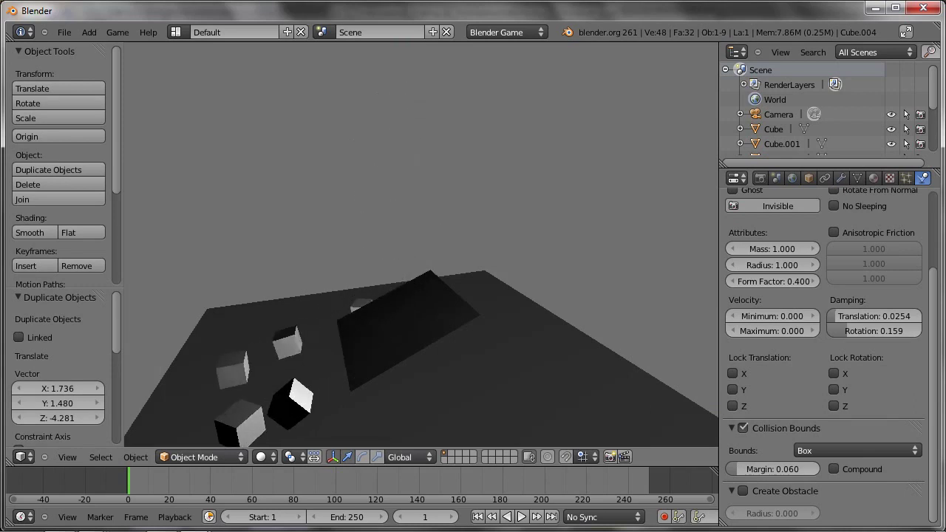
pyautogui.press('Escape')
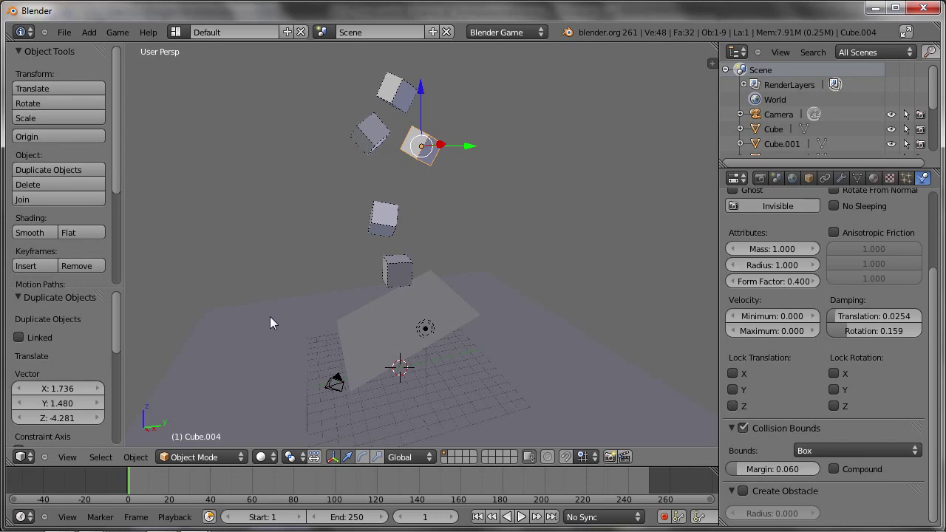
# Step: Switch to the Game Logic layout, select the ground plane and frame its empty logic bricks
pyautogui.click(179, 32)
pyautogui.click(194, 99)
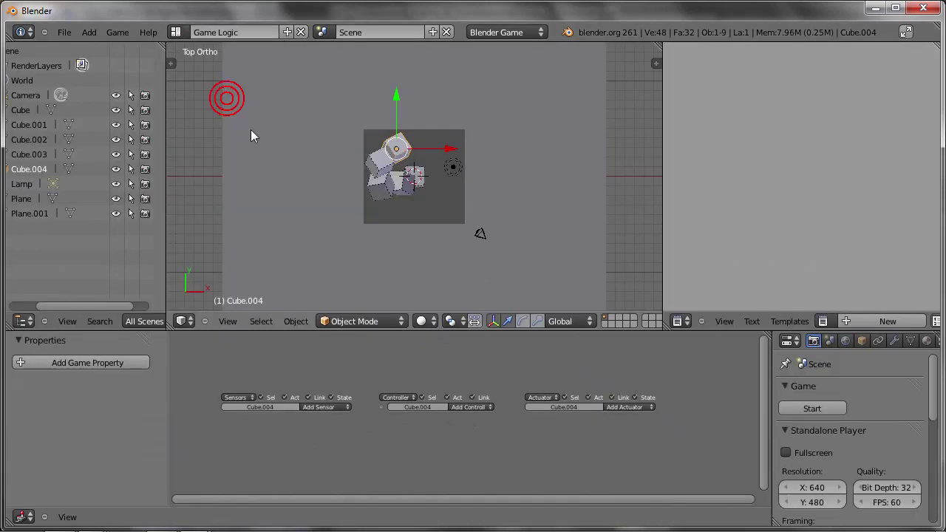
pyautogui.moveTo(344, 238)
pyautogui.mouseDown(button='middle')
pyautogui.moveTo(414, 224)
pyautogui.moveTo(420, 212)
pyautogui.moveTo(393, 214)
pyautogui.moveTo(401, 170)
pyautogui.moveTo(385, 152)
pyautogui.moveTo(390, 171)
pyautogui.moveTo(365, 177)
pyautogui.mouseUp(button='middle')
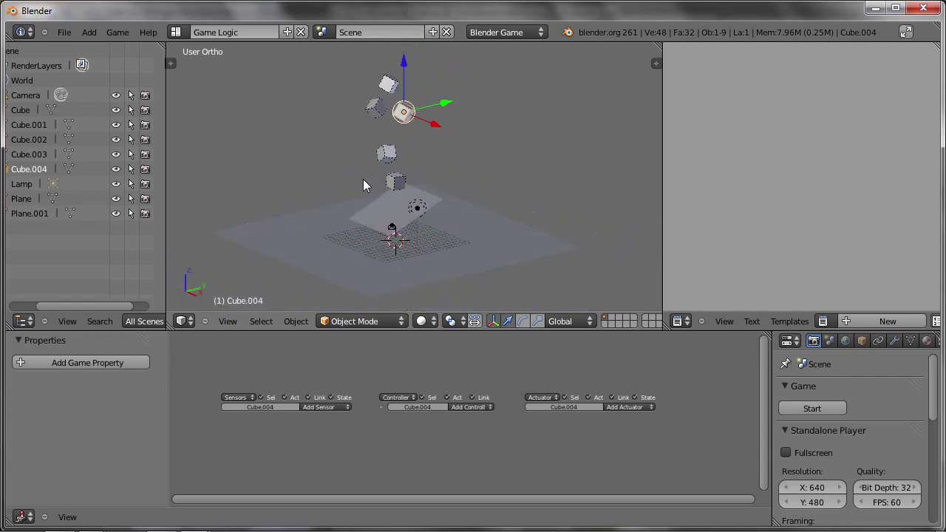
pyautogui.moveTo(381, 240)
pyautogui.mouseDown(button='middle')
pyautogui.moveTo(342, 227)
pyautogui.moveTo(313, 241)
pyautogui.mouseUp(button='middle')
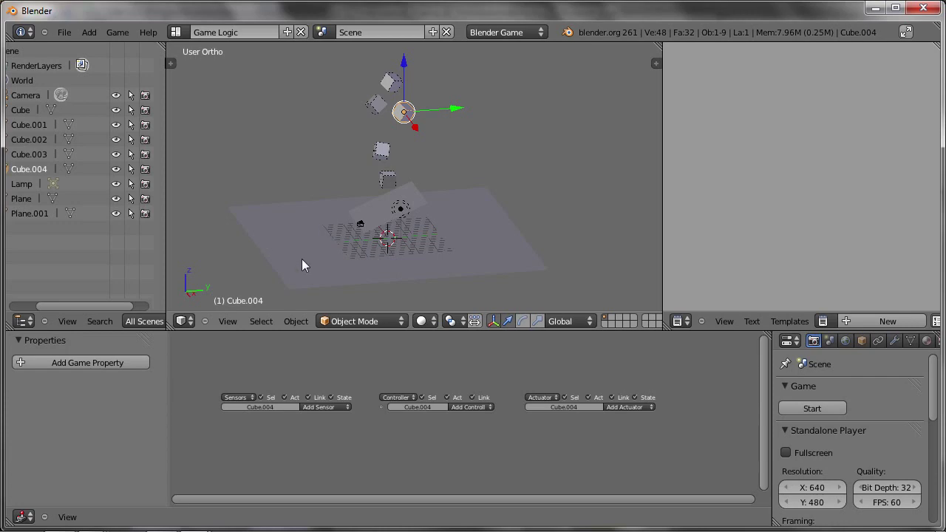
pyautogui.moveTo(302, 260); pyautogui.dragTo(315, 237, button='middle')
pyautogui.rightClick(278, 208)
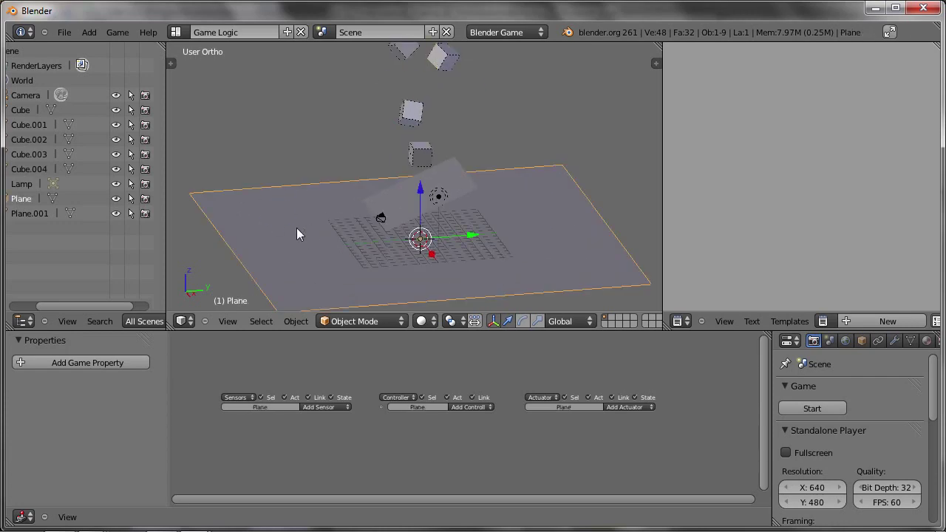
pyautogui.scroll(2, 310, 428)
pyautogui.scroll(2, 296, 406)
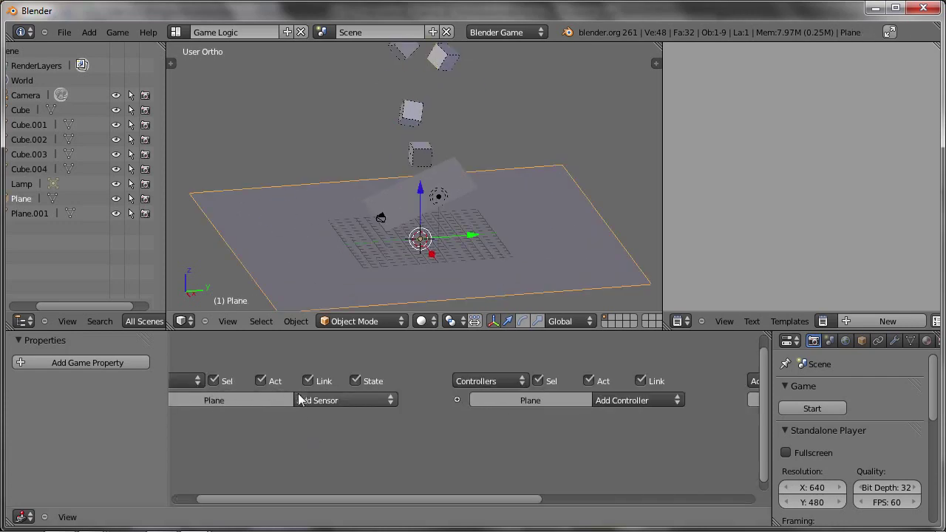
pyautogui.scroll(2, 296, 403)
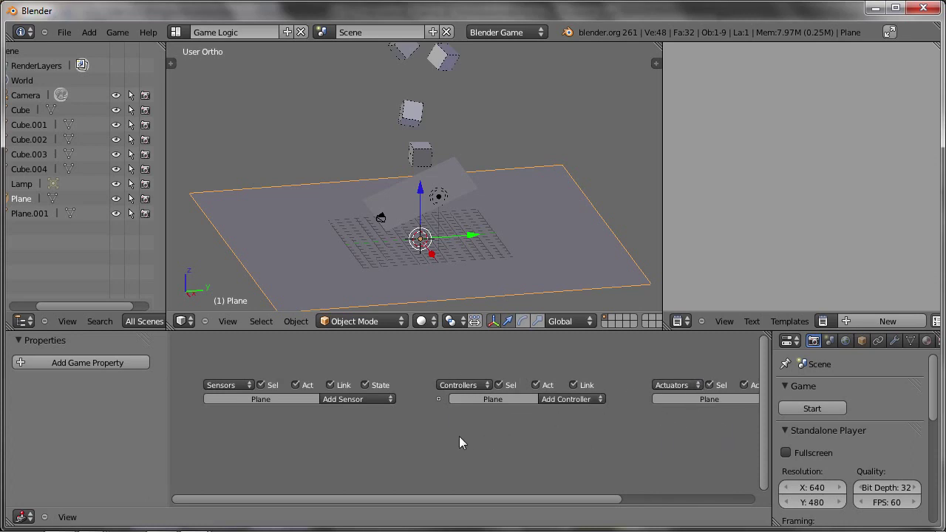
pyautogui.moveTo(415, 424)
pyautogui.mouseDown(button='middle')
pyautogui.moveTo(362, 421)
pyautogui.moveTo(419, 434)
pyautogui.mouseUp(button='middle')
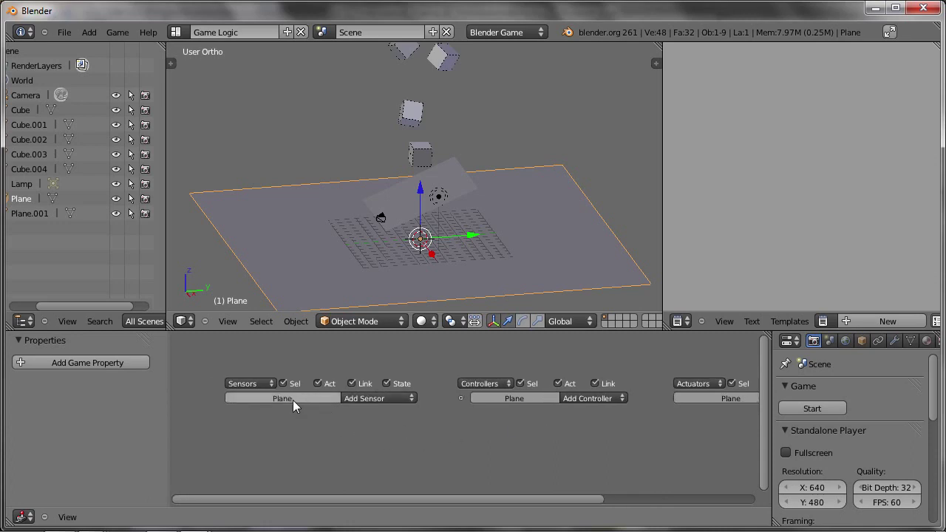
# Step: Add a Keyboard sensor to the plane triggered by Spacebar
pyautogui.click(375, 400)
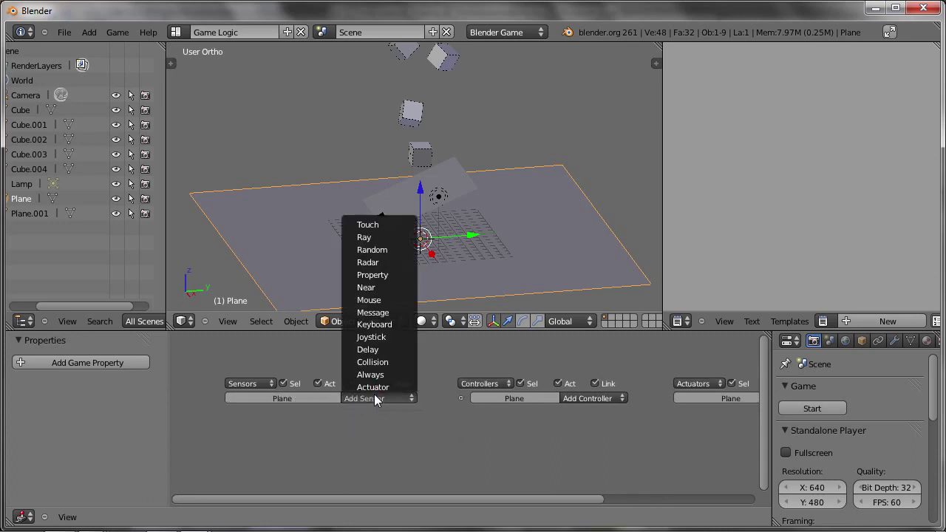
pyautogui.click(374, 325)
pyautogui.click(311, 458)
pyautogui.press('space')
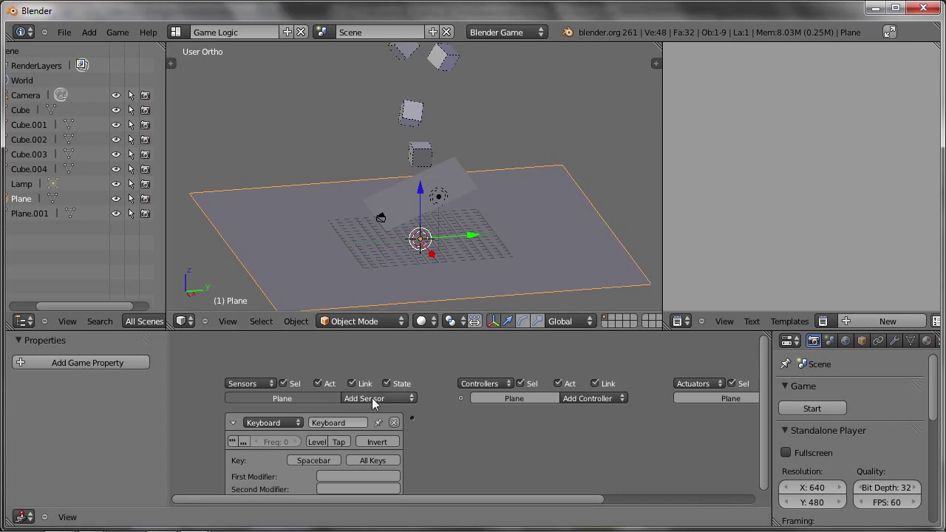
pyautogui.moveTo(379, 398); pyautogui.dragTo(340, 373, button='middle')
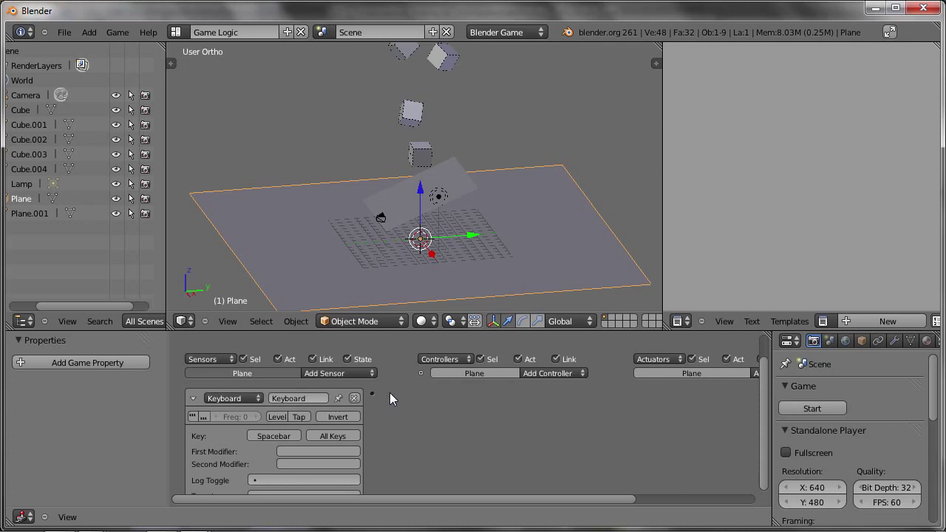
# Step: Add an And controller and link the Keyboard sensor to it
pyautogui.click(530, 373)
pyautogui.click(541, 385)
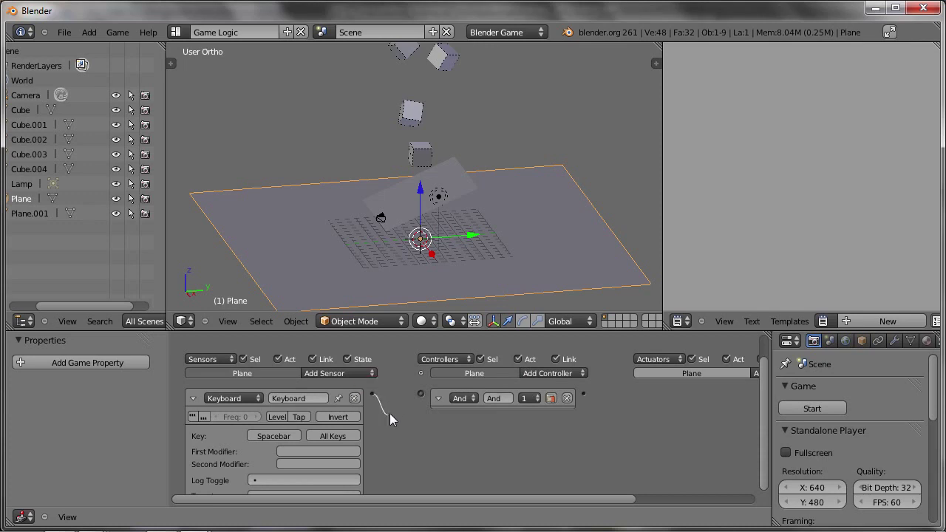
pyautogui.moveTo(424, 393); pyautogui.dragTo(423, 393)
pyautogui.moveTo(474, 398); pyautogui.dragTo(433, 394, button='middle')
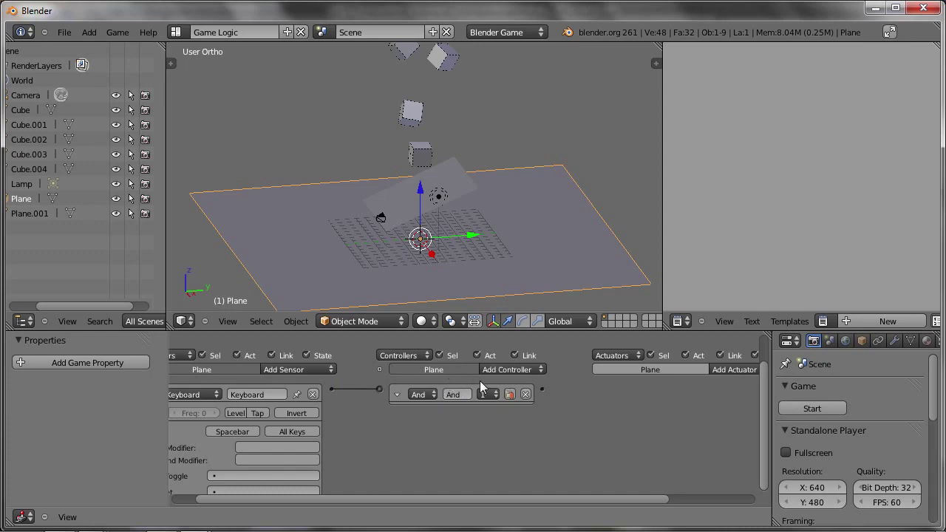
pyautogui.moveTo(621, 415)
pyautogui.mouseDown(button='middle')
pyautogui.moveTo(539, 397)
pyautogui.moveTo(513, 410)
pyautogui.mouseUp(button='middle')
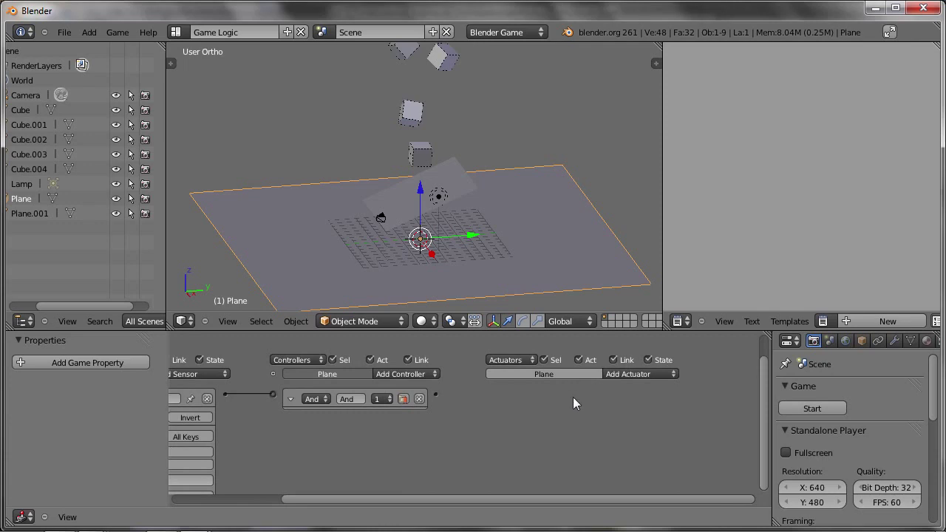
pyautogui.click(621, 376)
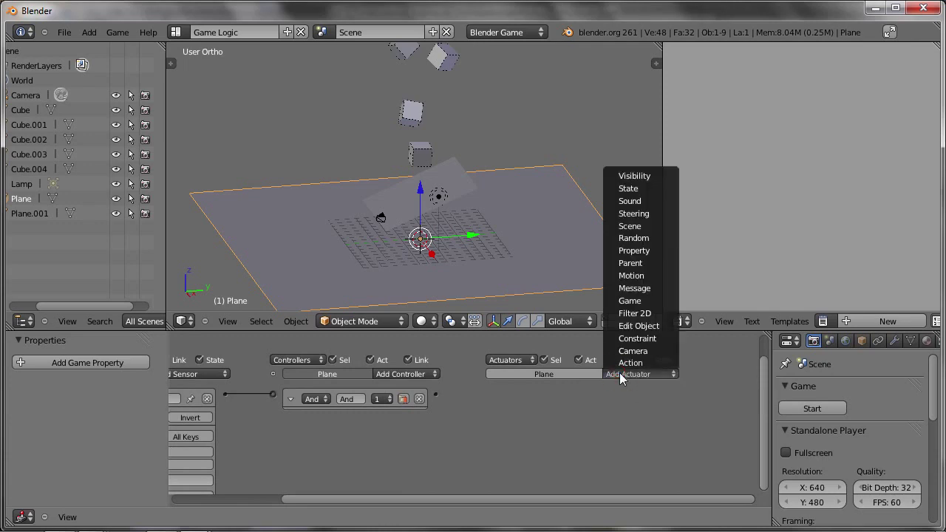
# Step: Add a Simple Motion actuator with a Z location step of 0.10
pyautogui.click(647, 277)
pyautogui.scroll(1, 661, 387)
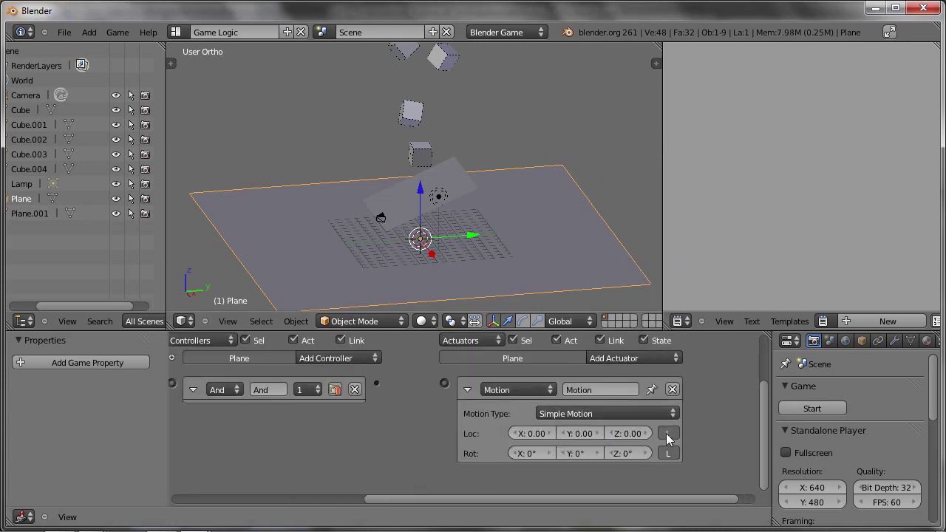
pyautogui.scroll(3, 650, 421)
pyautogui.click(568, 429)
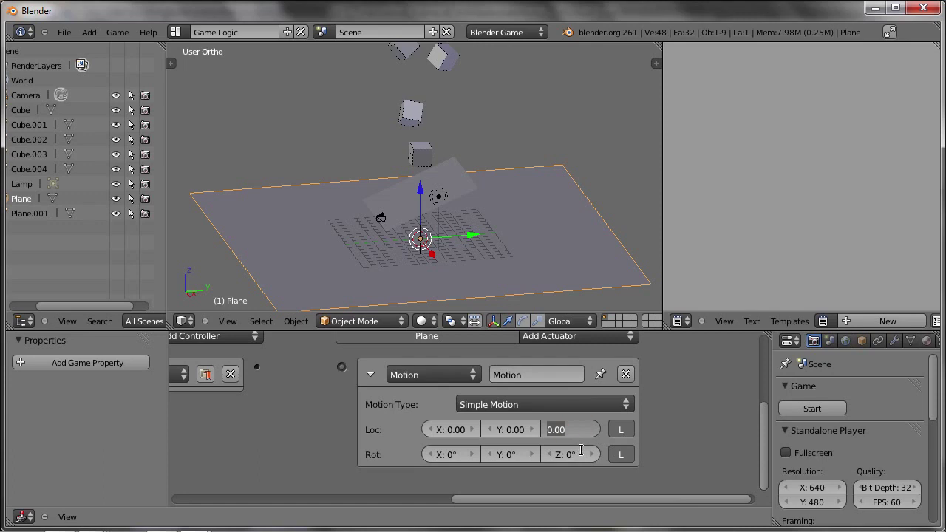
pyautogui.press('BackSpace')
pyautogui.write('0.1')
pyautogui.press('Return')
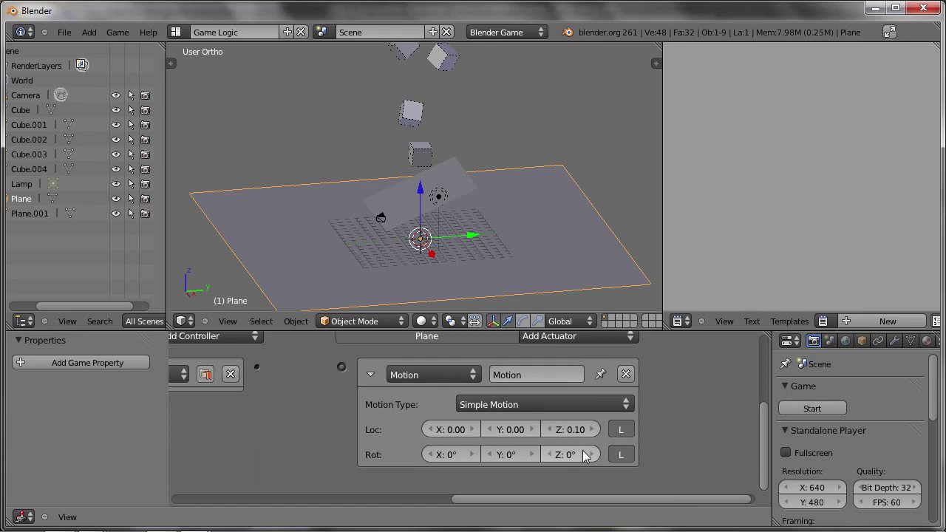
# Step: Link the And controller to the Motion actuator
pyautogui.scroll(-1, 436, 430)
pyautogui.moveTo(348, 422)
pyautogui.mouseDown(button='middle')
pyautogui.moveTo(407, 437)
pyautogui.moveTo(468, 419)
pyautogui.mouseUp(button='middle')
pyautogui.scroll(-2, 443, 431)
pyautogui.scroll(1, 444, 412)
pyautogui.moveTo(427, 400); pyautogui.dragTo(494, 399)
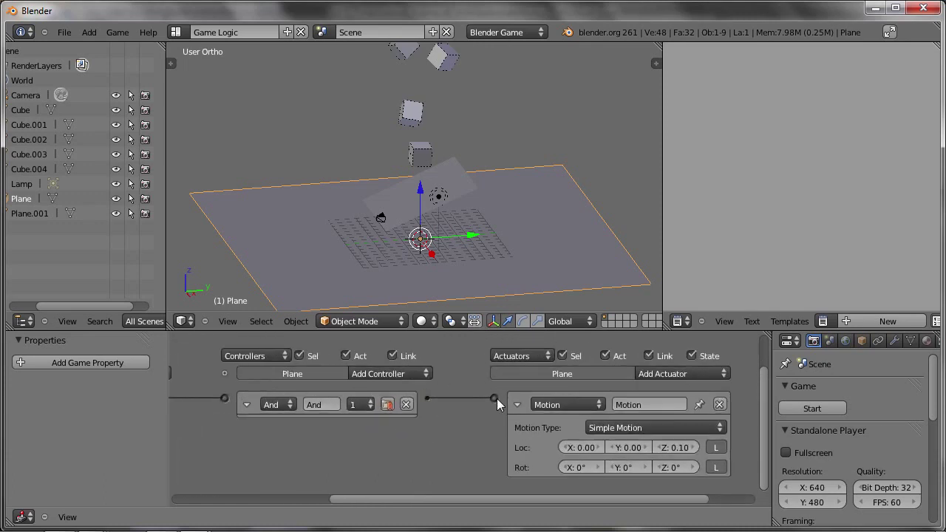
pyautogui.scroll(-1, 503, 403)
pyautogui.moveTo(503, 403); pyautogui.dragTo(606, 406, button='middle')
pyautogui.scroll(-2, 435, 235)
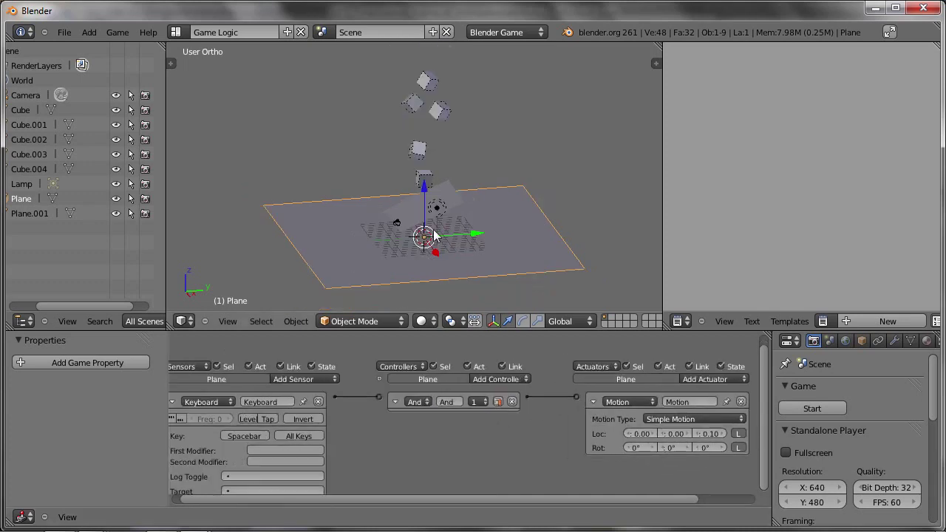
# Step: Run the game and press Spacebar to test the 0.10 upward push
pyautogui.press('p')
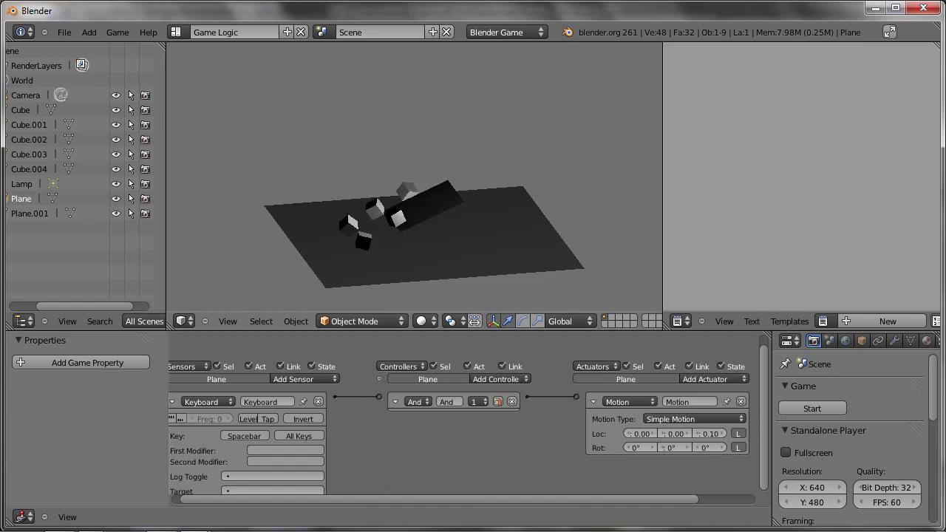
pyautogui.press('space')
pyautogui.press('space')
pyautogui.press('space')
pyautogui.press('space')
pyautogui.press('space')
pyautogui.press('space')
pyautogui.press('space')
pyautogui.press('space')
pyautogui.press('space')
pyautogui.press('space')
pyautogui.press('Escape')
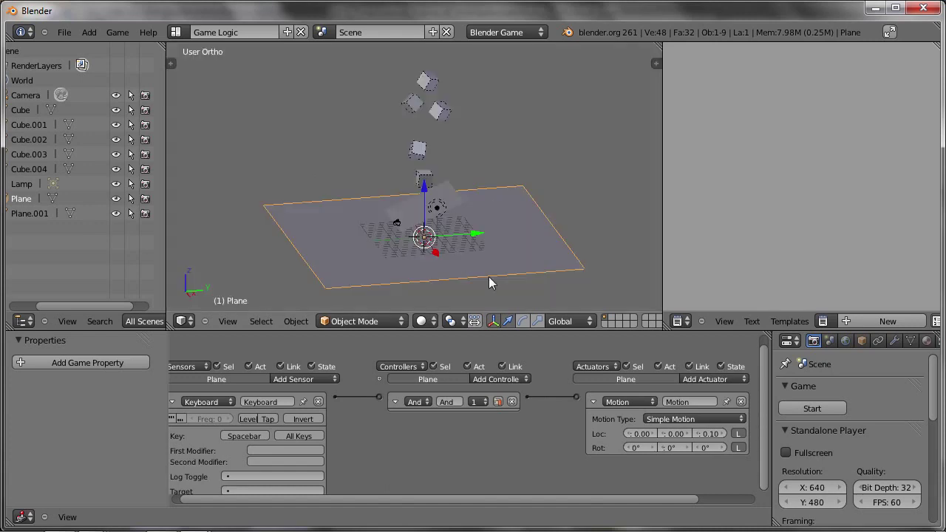
# Step: Raise the Motion Z location to 0.50 and test the stronger launch in the game
pyautogui.click(714, 437)
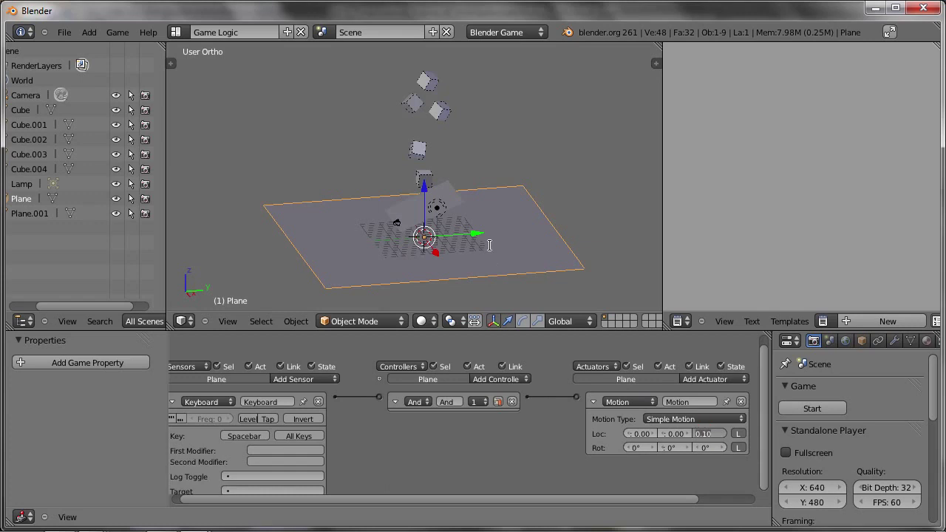
pyautogui.write('0.5')
pyautogui.press('Return')
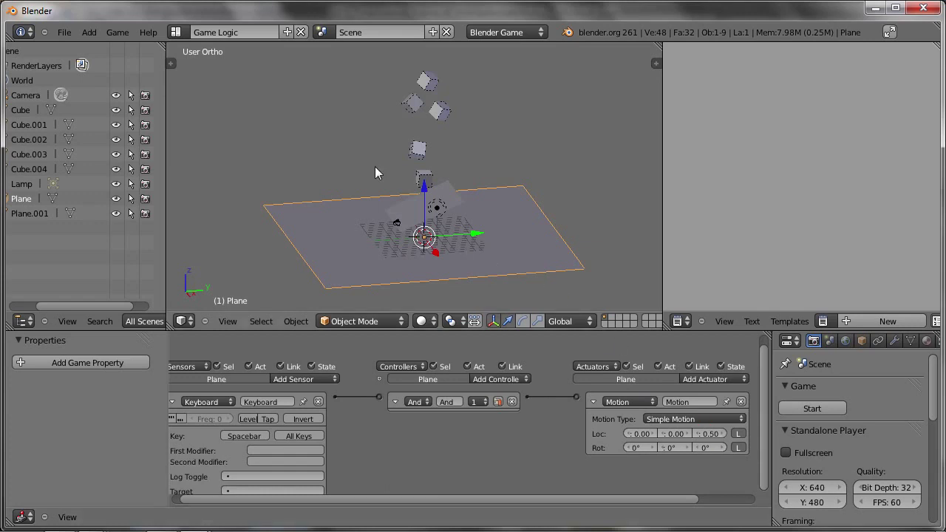
pyautogui.press('p')
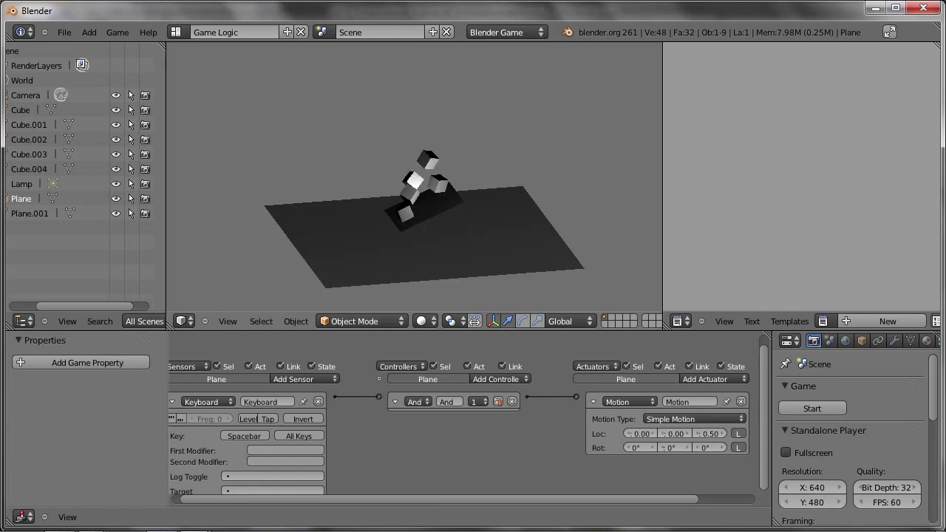
pyautogui.press('space')
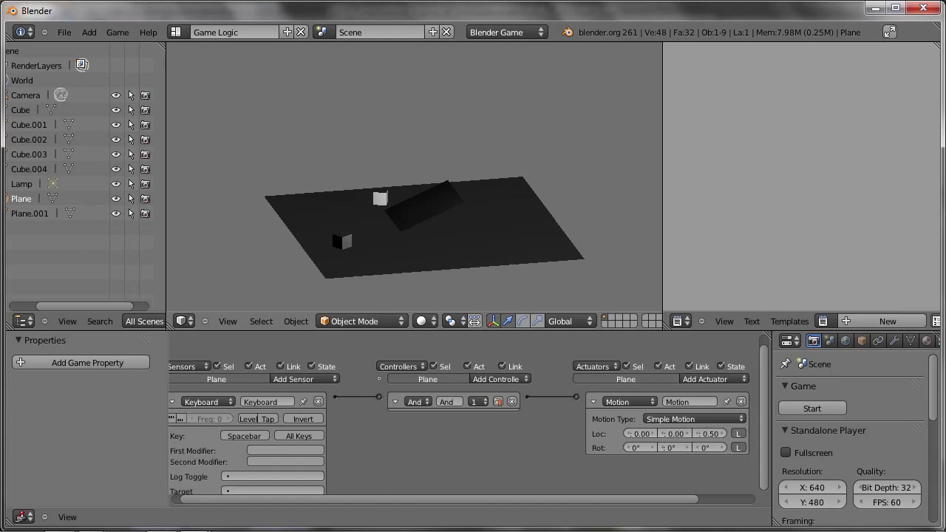
pyautogui.press('Escape')
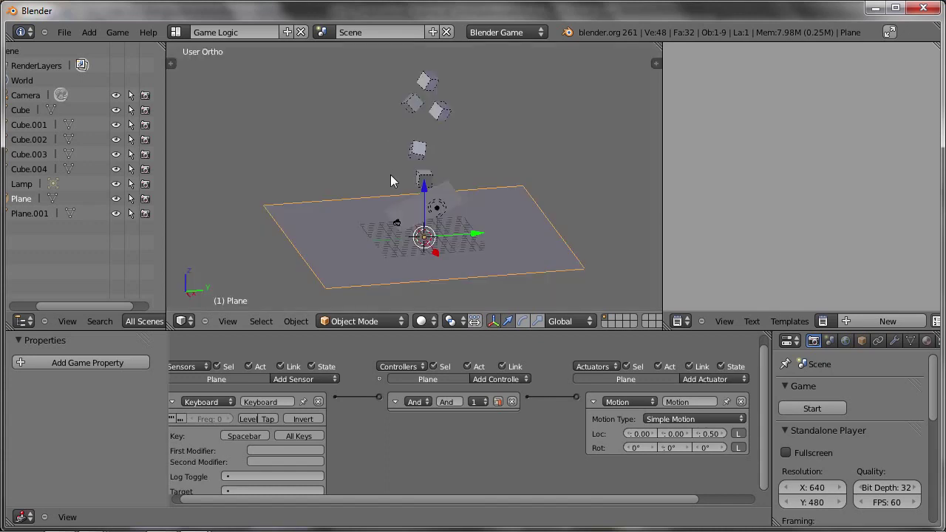
# Step: Switch to perspective view, rerun the Spacebar launch, then briefly play back the timeline
pyautogui.press('KP_5')
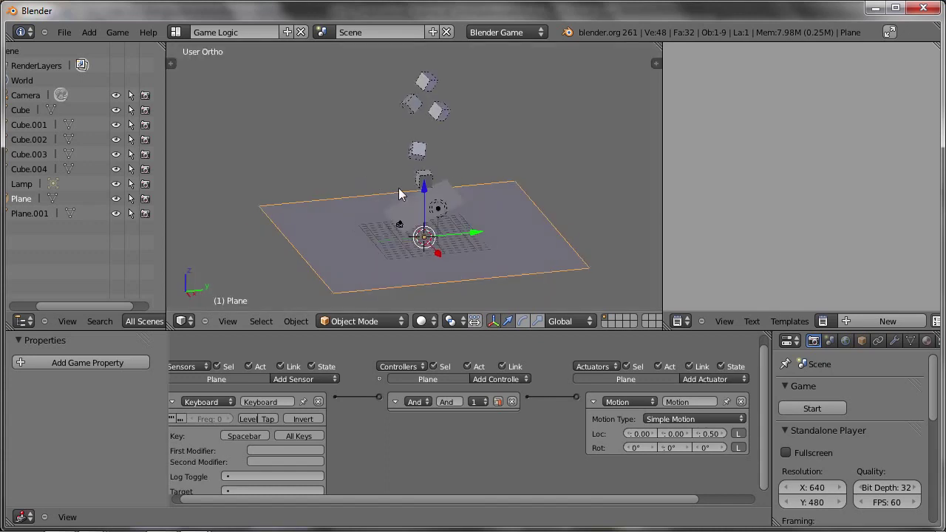
pyautogui.scroll(3, 380, 187)
pyautogui.scroll(-3, 381, 187)
pyautogui.moveTo(380, 187); pyautogui.dragTo(406, 206, button='middle')
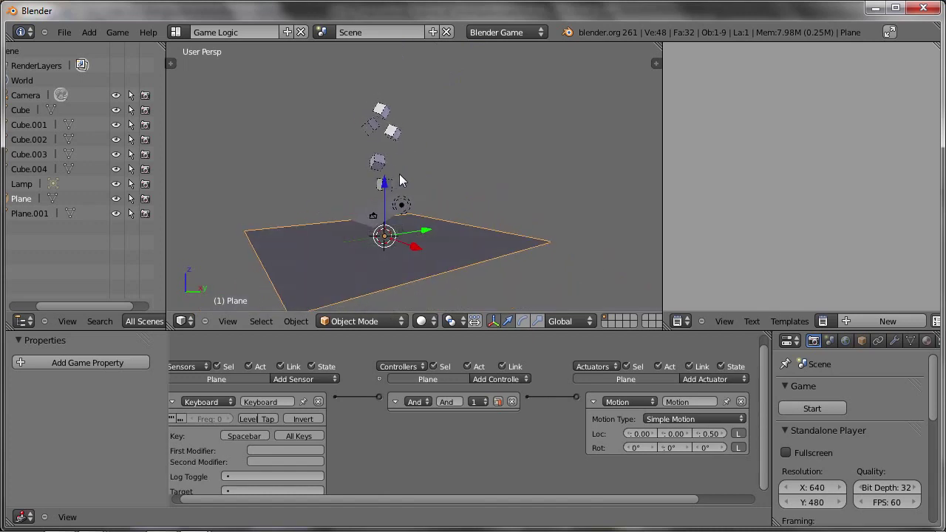
pyautogui.press('p')
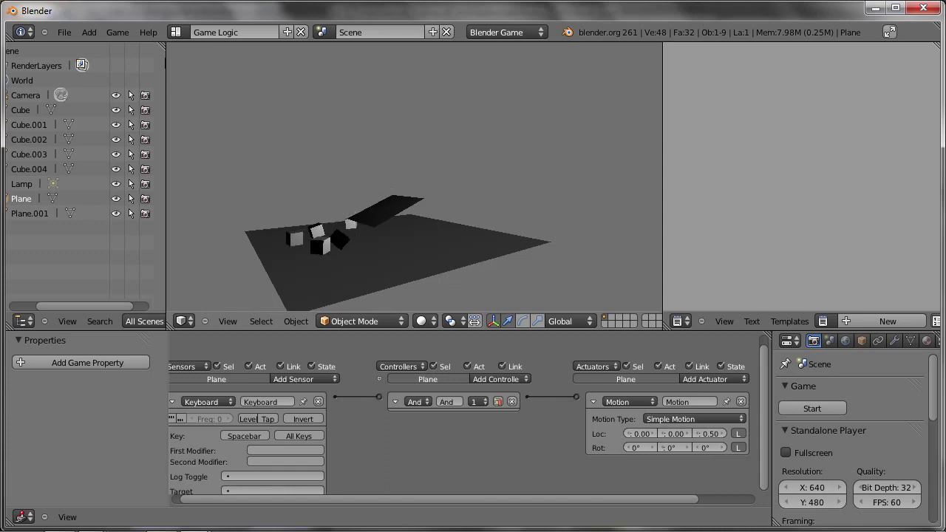
pyautogui.press('space')
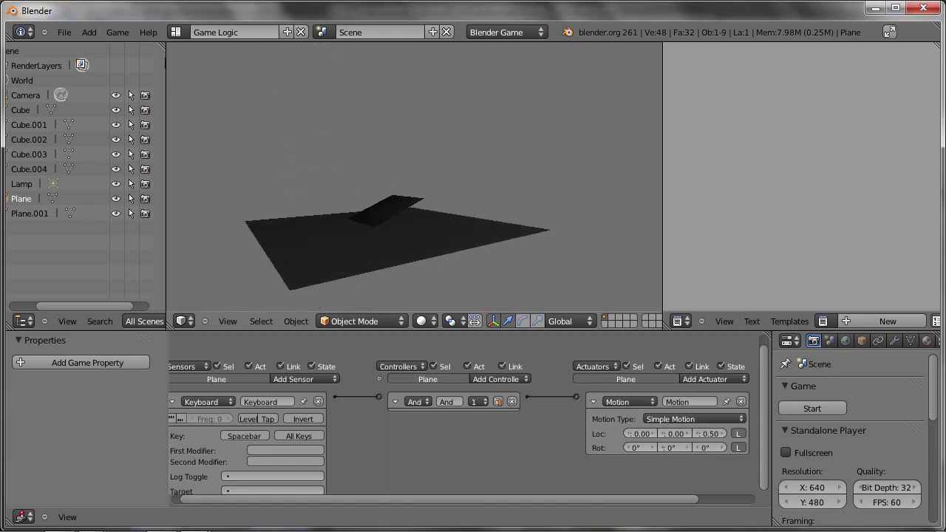
pyautogui.press('Escape')
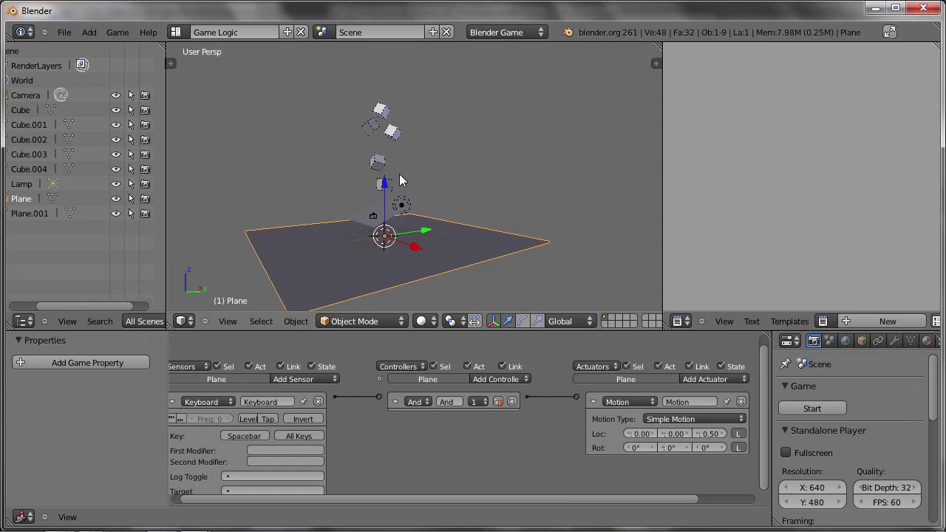
pyautogui.hotkey('alt', 'a')
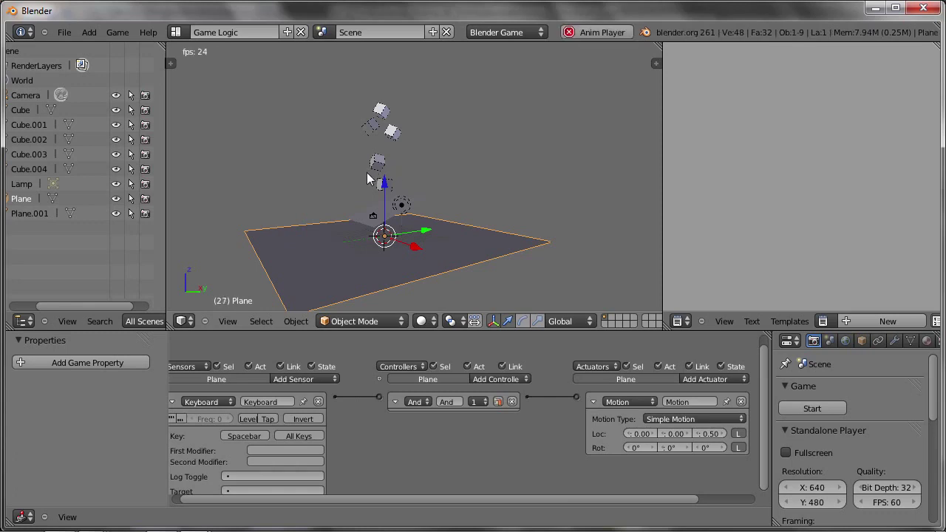
pyautogui.press('Escape')
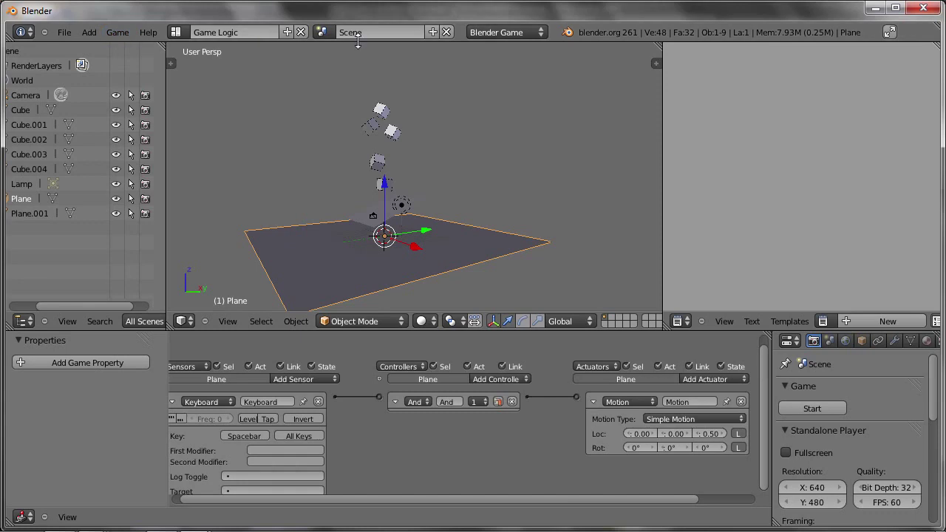
# Step: Enable Game > Record Animation and run the game to record the cubes' physics
pyautogui.click(117, 32)
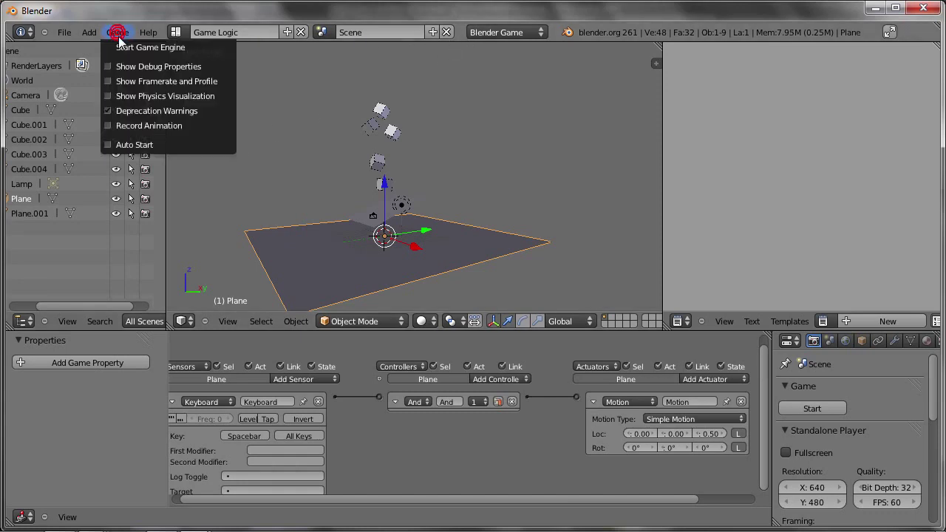
pyautogui.click(119, 127)
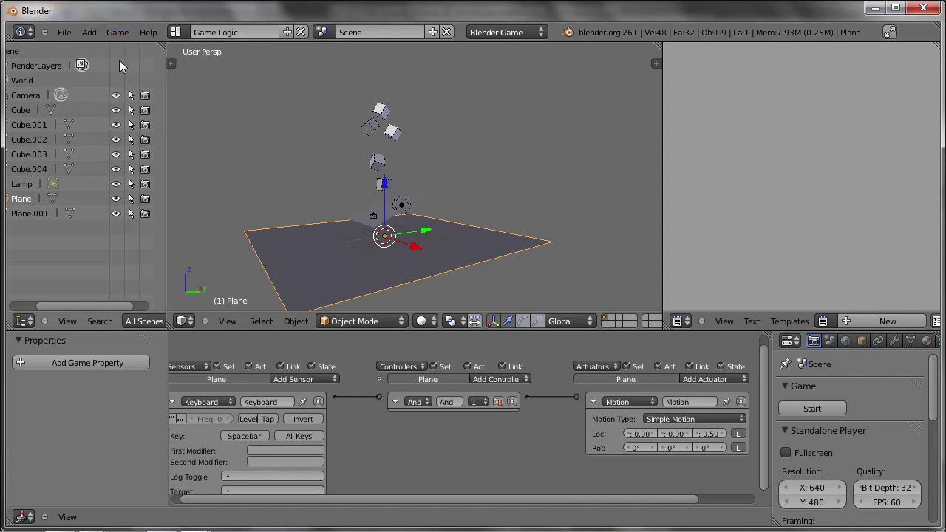
pyautogui.click(117, 32)
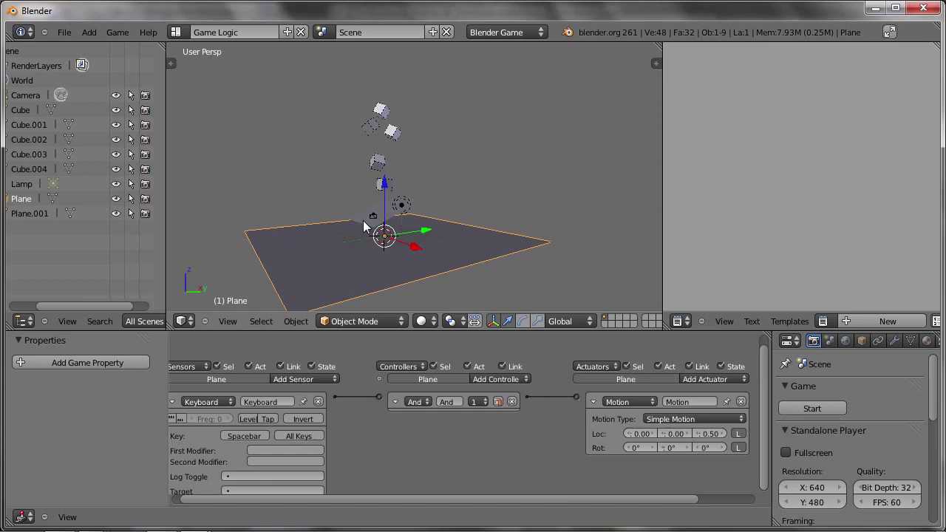
pyautogui.press('p')
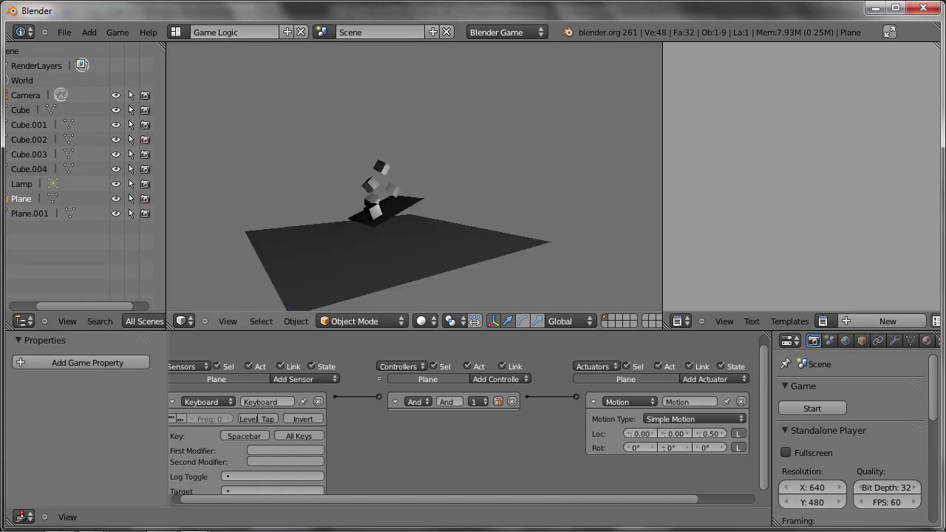
pyautogui.press('Escape')
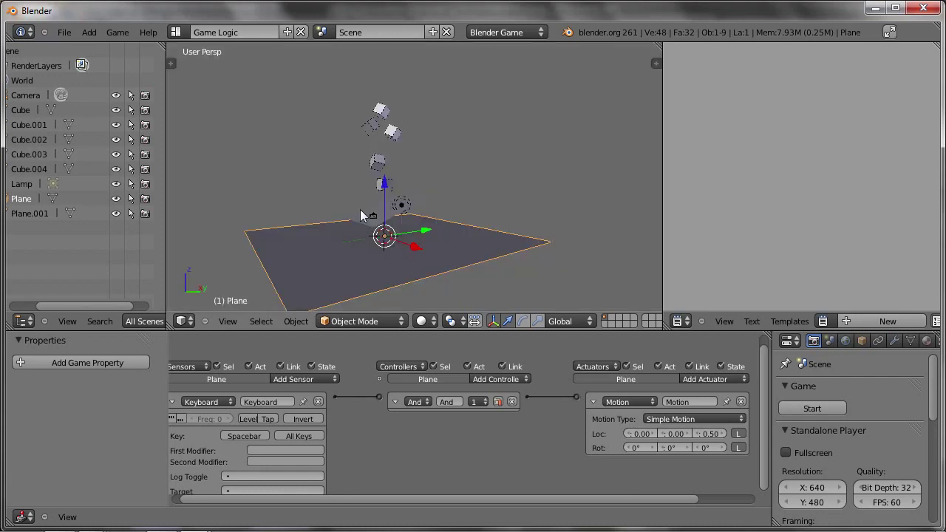
# Step: Turn the right area into a DopeSheet and play back the recorded keyframes
pyautogui.click(680, 321)
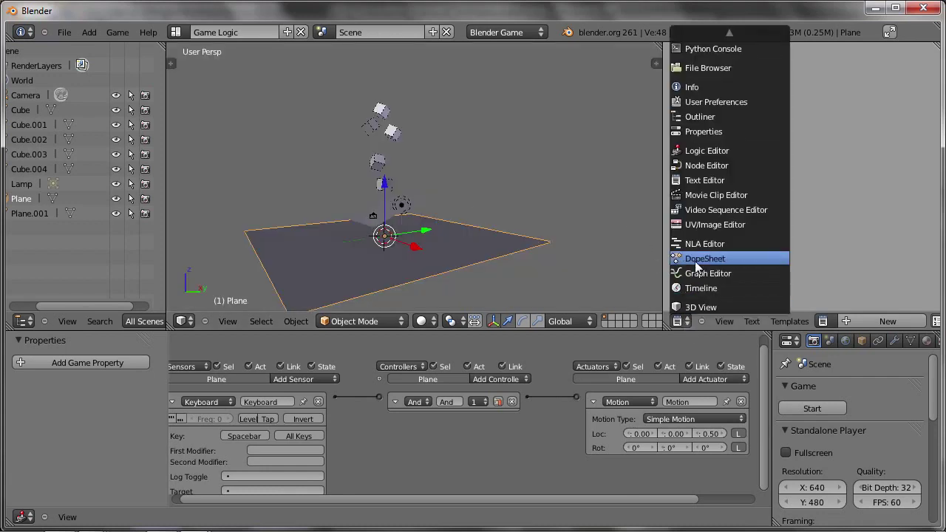
pyautogui.click(696, 260)
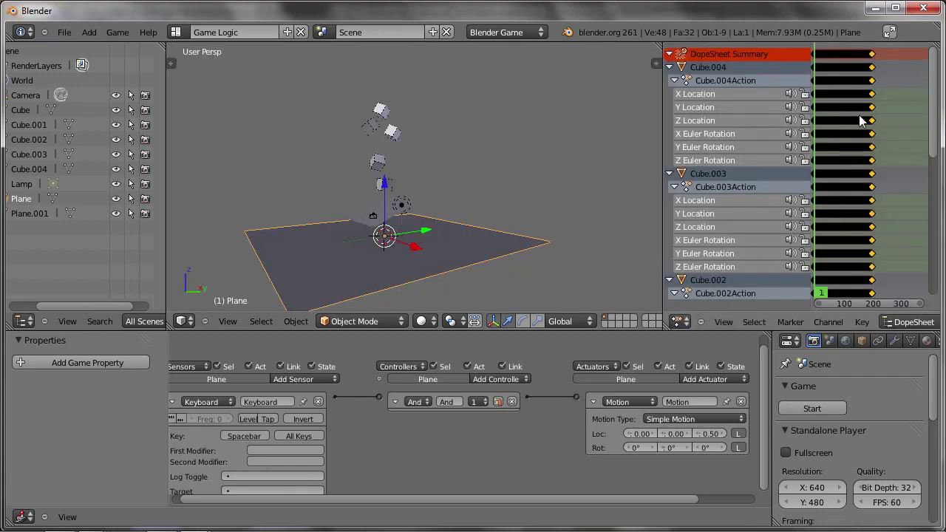
pyautogui.scroll(-2, 861, 120)
pyautogui.scroll(-1, 861, 120)
pyautogui.scroll(-1, 862, 121)
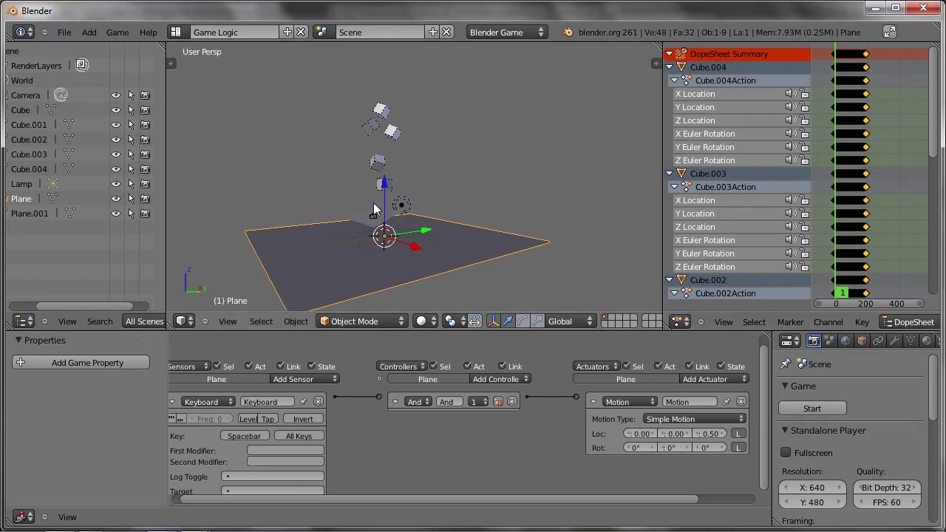
pyautogui.hotkey('alt', 'a')
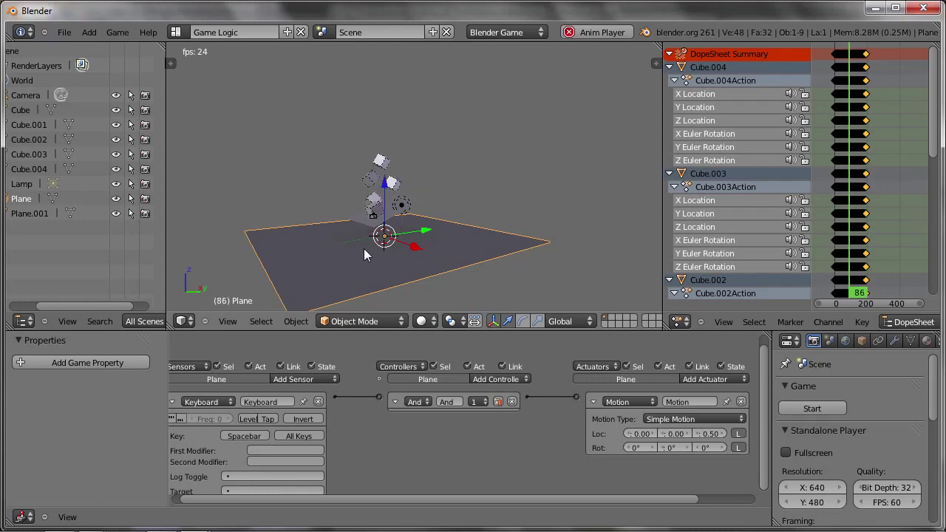
pyautogui.press('Escape')
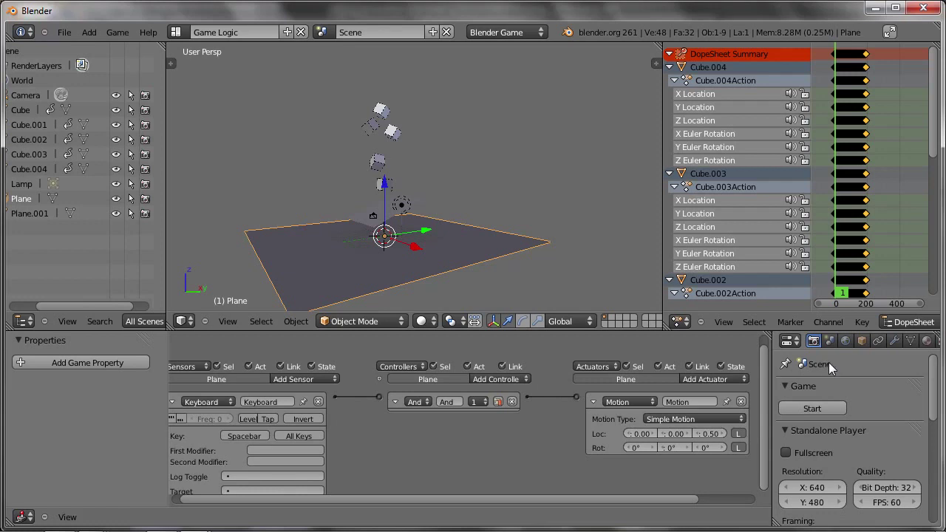
# Step: Set the game frame rate to 24 FPS, re-record the falling cubes and preview the result
pyautogui.click(889, 503)
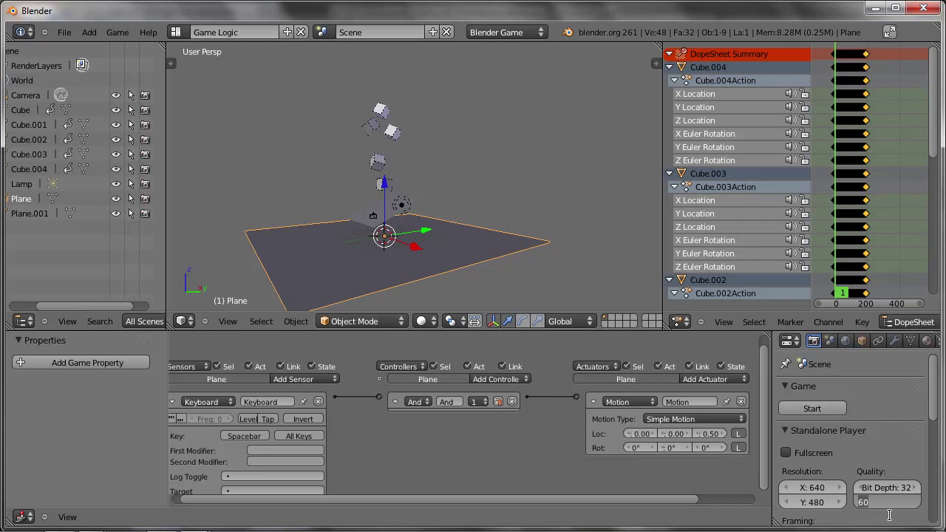
pyautogui.write('2')
pyautogui.write('4')
pyautogui.press('Return')
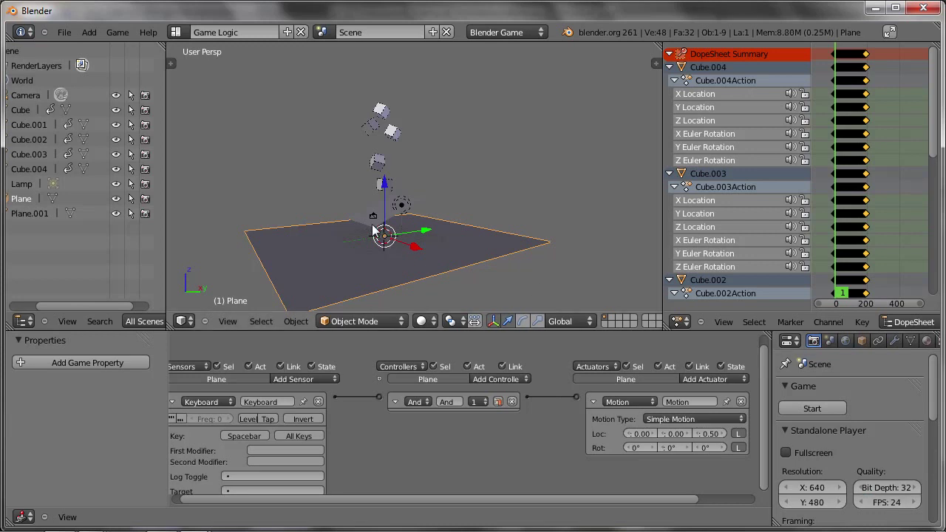
pyautogui.press('p')
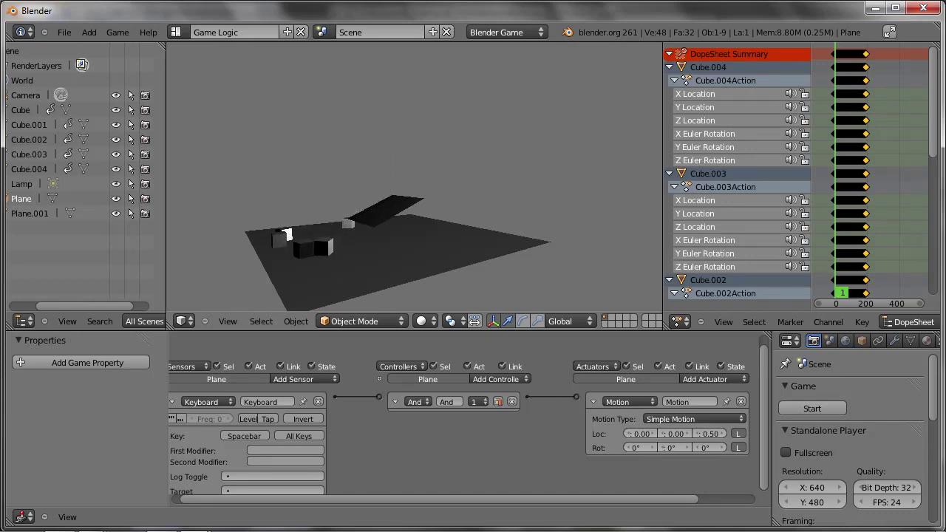
pyautogui.press('Escape')
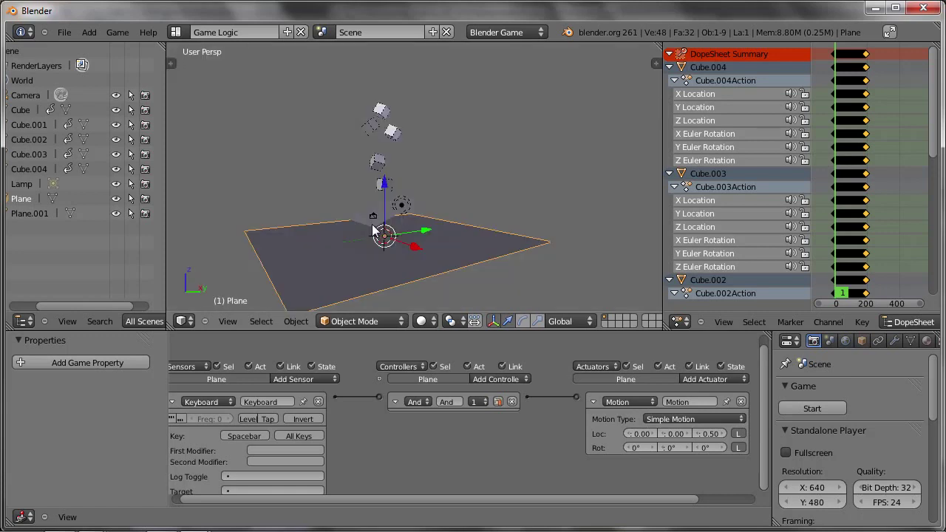
pyautogui.hotkey('alt', 'a')
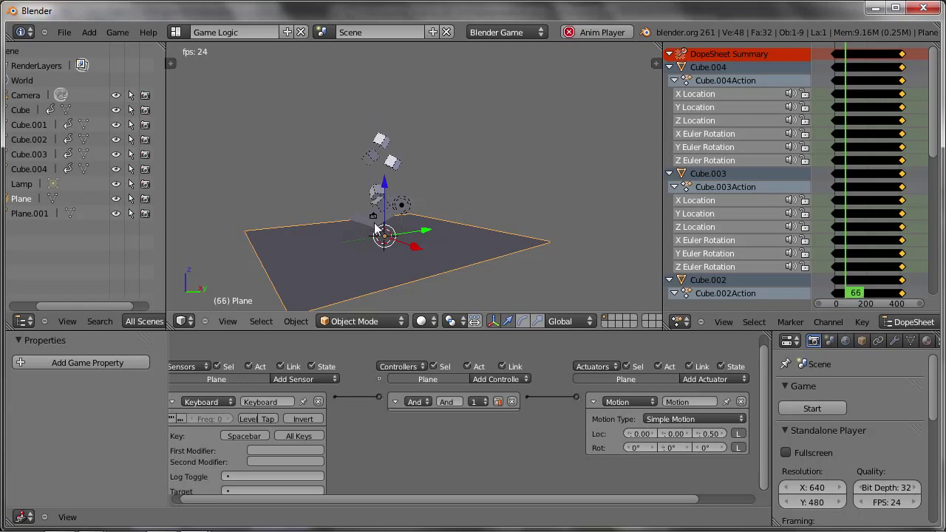
pyautogui.press('Escape')
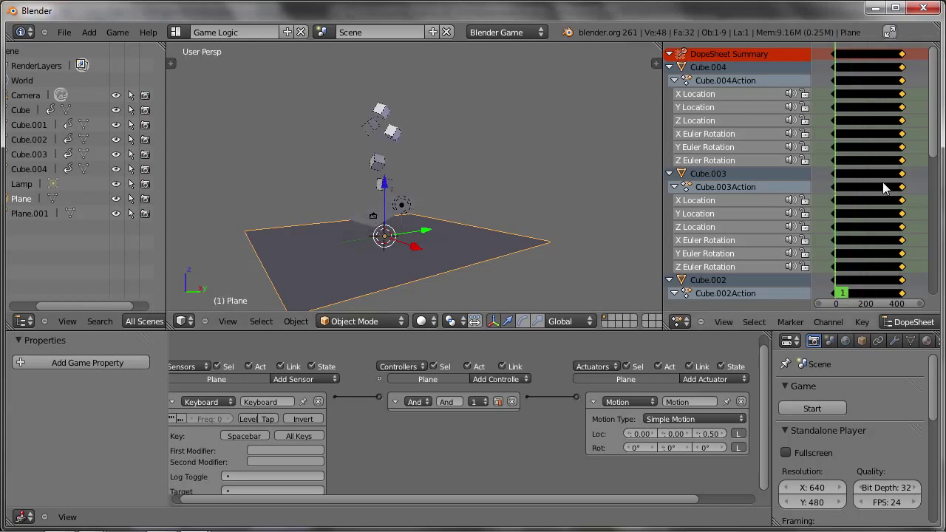
# Step: Scale the recorded keyframes in the DopeSheet to about 0.5 and preview the shortened animation
pyautogui.press('s')
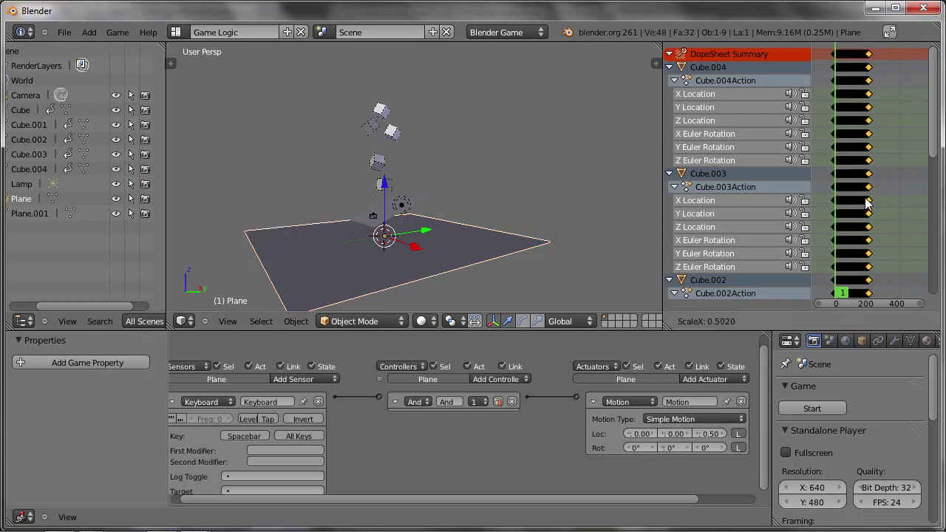
pyautogui.click(866, 206)
pyautogui.hotkey('alt', 'a')
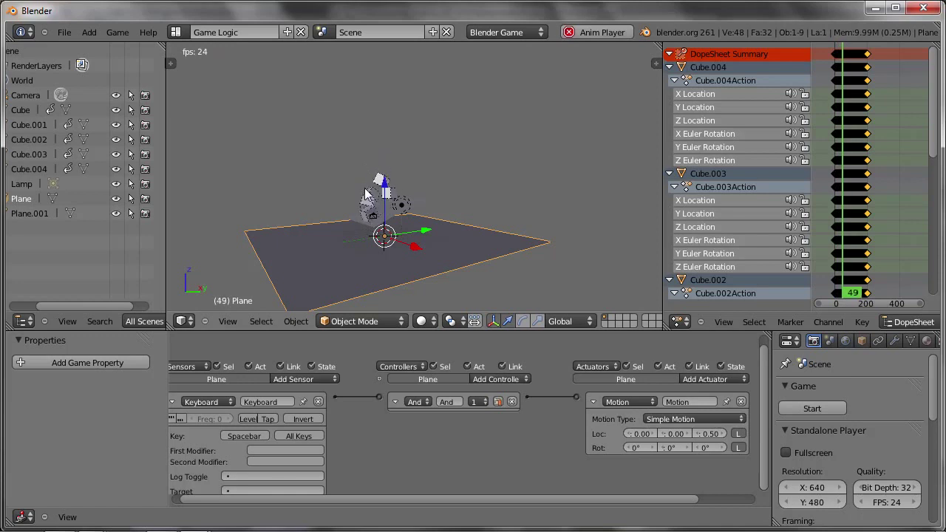
pyautogui.press('Escape')
# Step: Replay the rescaled animation from frame 1, then try stepping to a neighbouring keyframe
pyautogui.scroll(3, 853, 219)
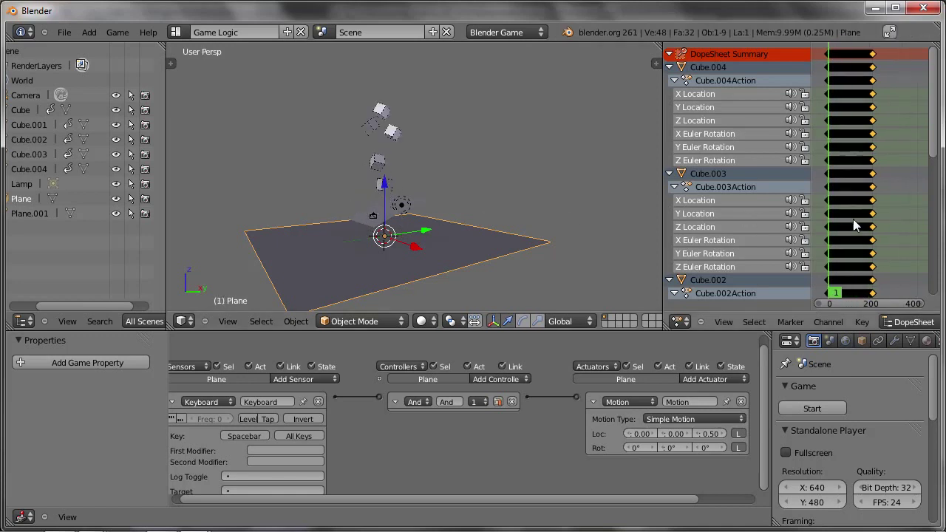
pyautogui.scroll(2, 862, 216)
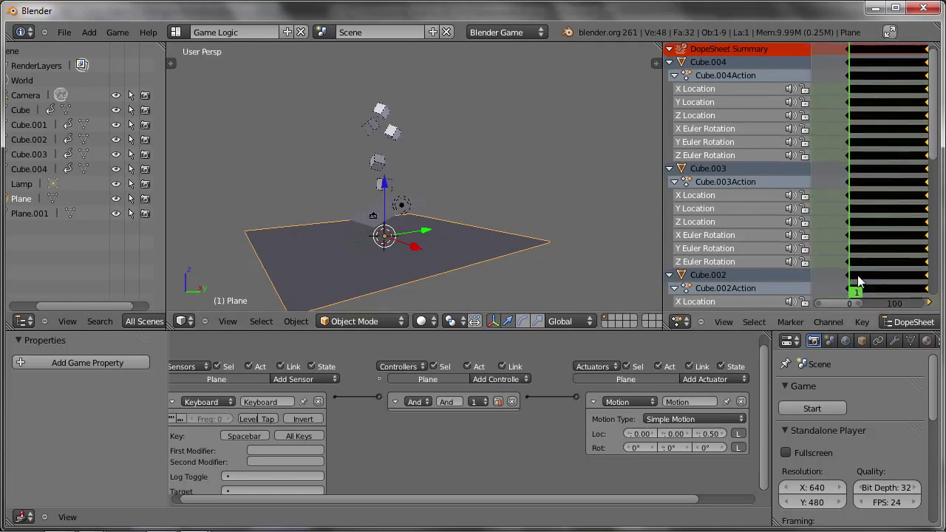
pyautogui.scroll(-2, 880, 244)
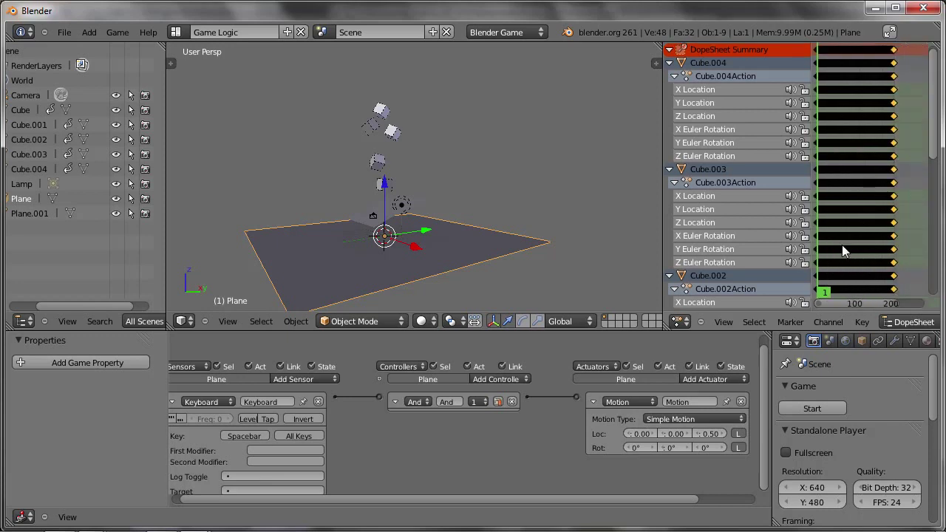
pyautogui.scroll(-2, 842, 245)
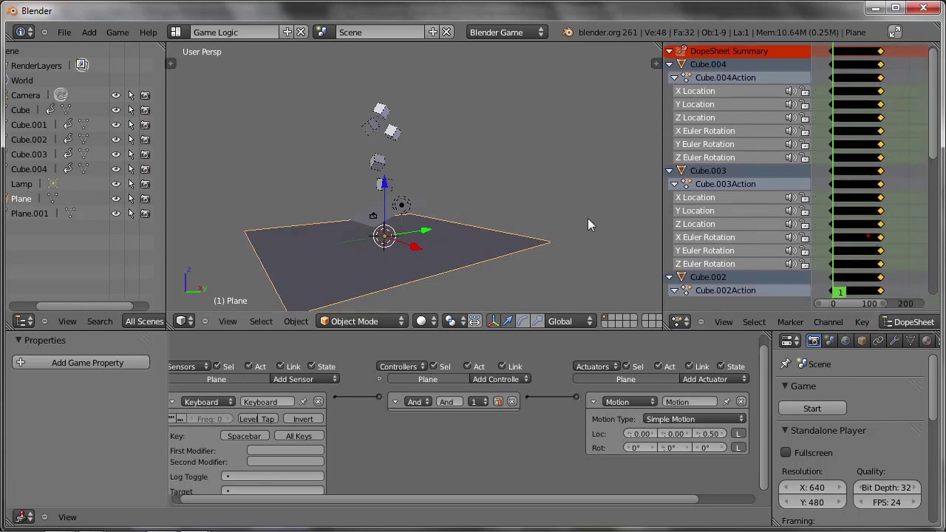
pyautogui.hotkey('alt', 'a')
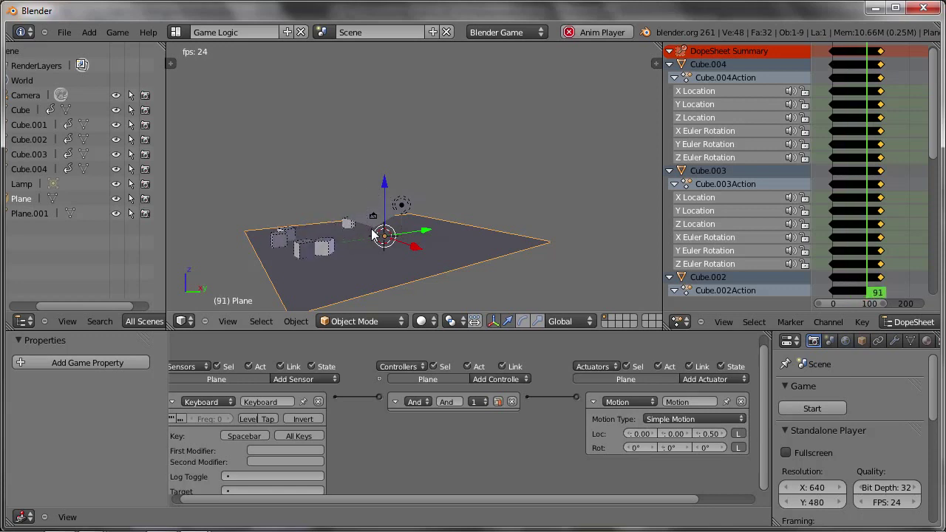
pyautogui.press('Escape')
pyautogui.press('Down')
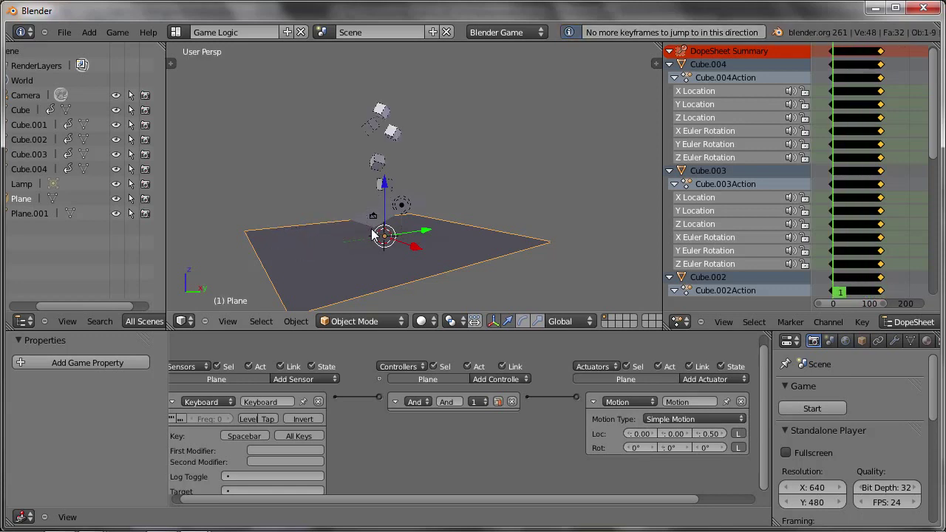